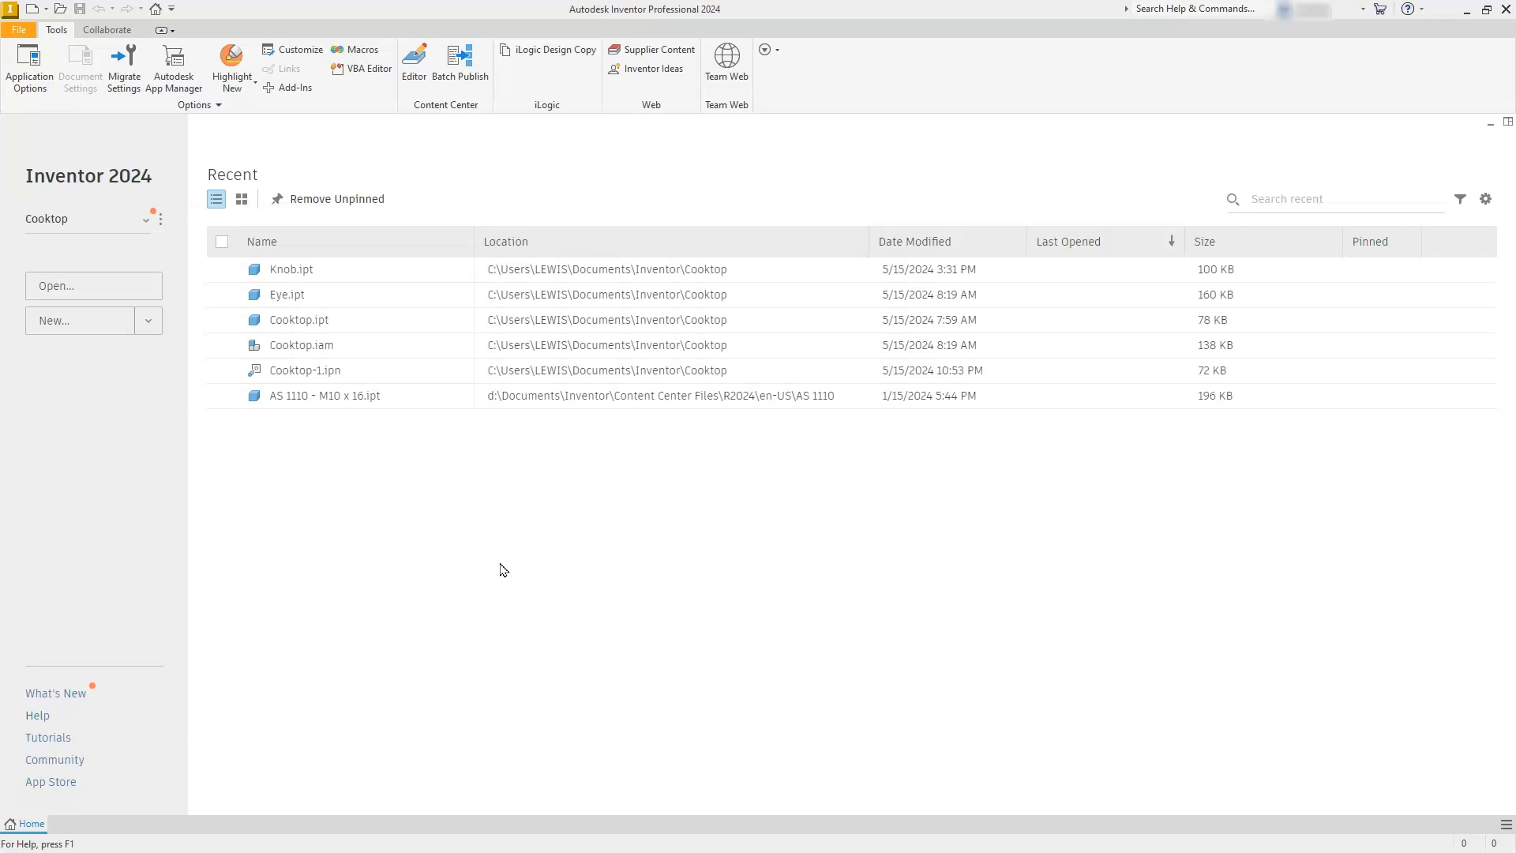
Step: Create a new metric part from the Standard (mm).ipt template
{"action": "left_click", "coordinate": [502, 594]}
{"action": "left_click", "coordinate": [86, 322]}
{"action": "left_click", "coordinate": [65, 322]}
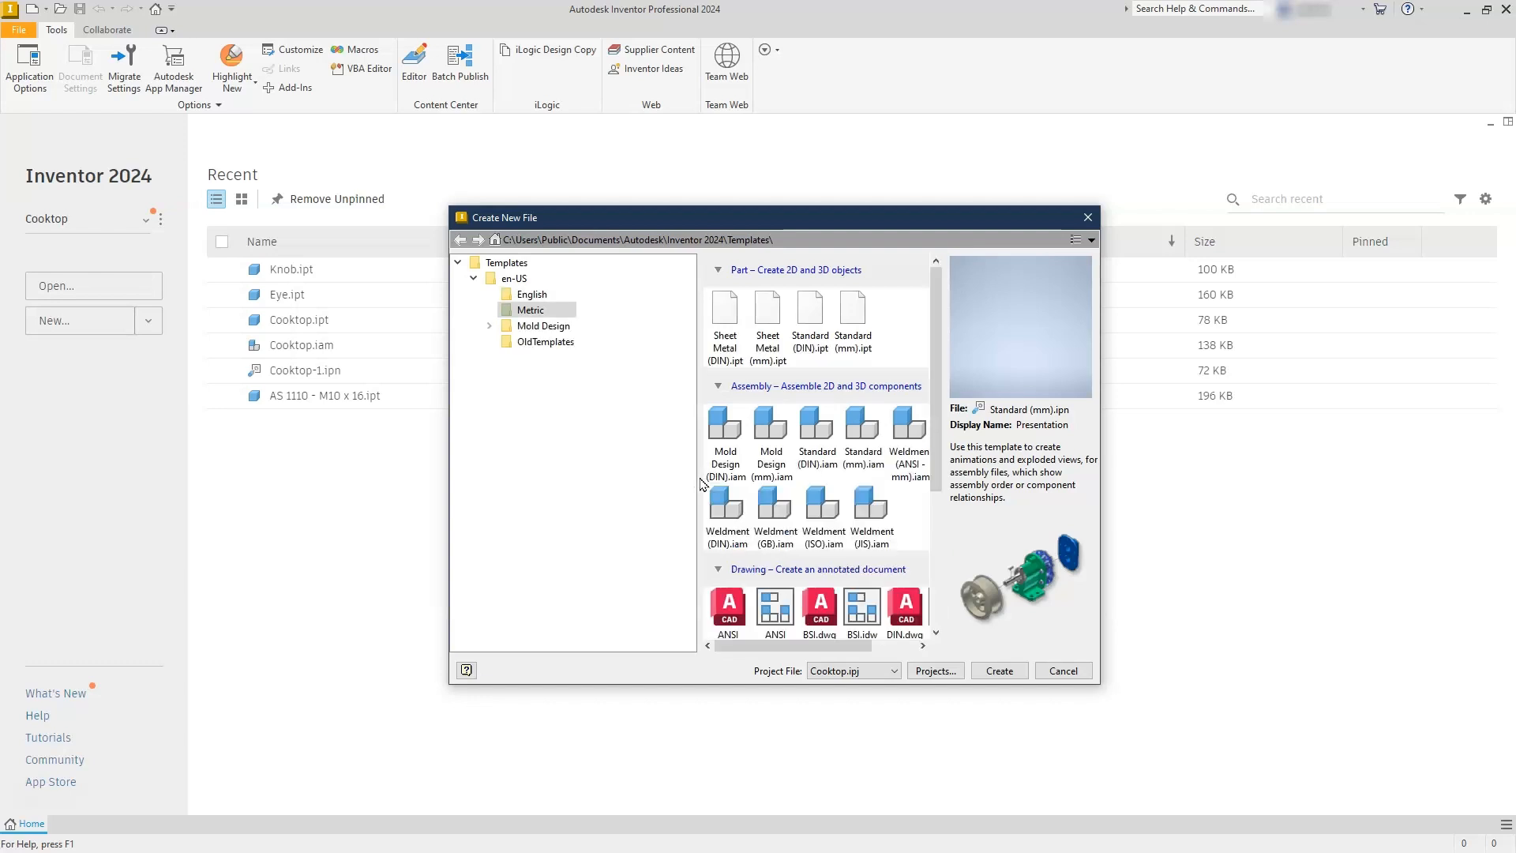
{"action": "left_click", "coordinate": [531, 295]}
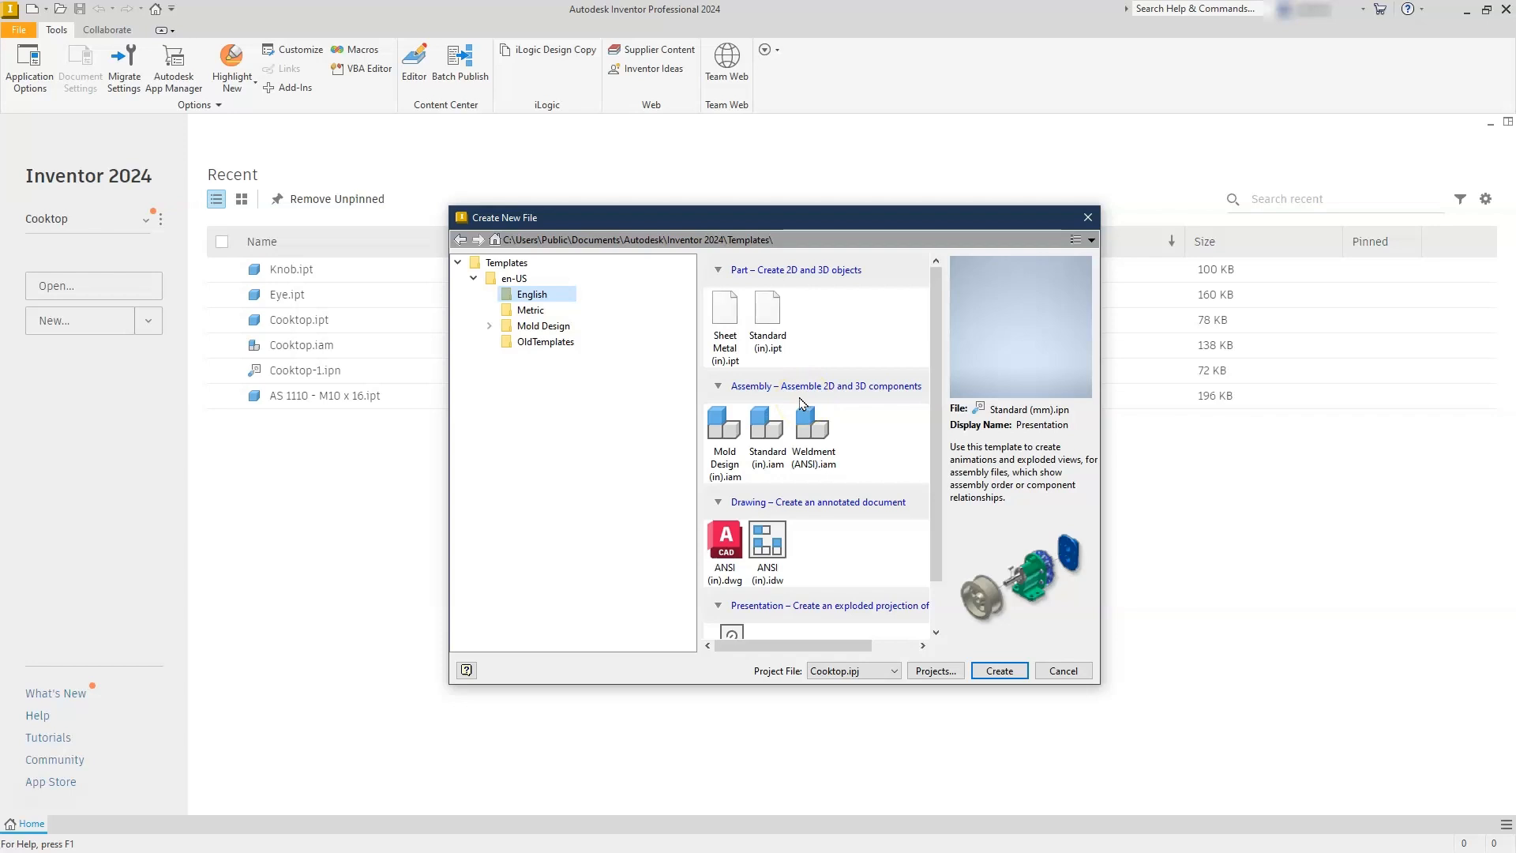
{"action": "left_click", "coordinate": [529, 310]}
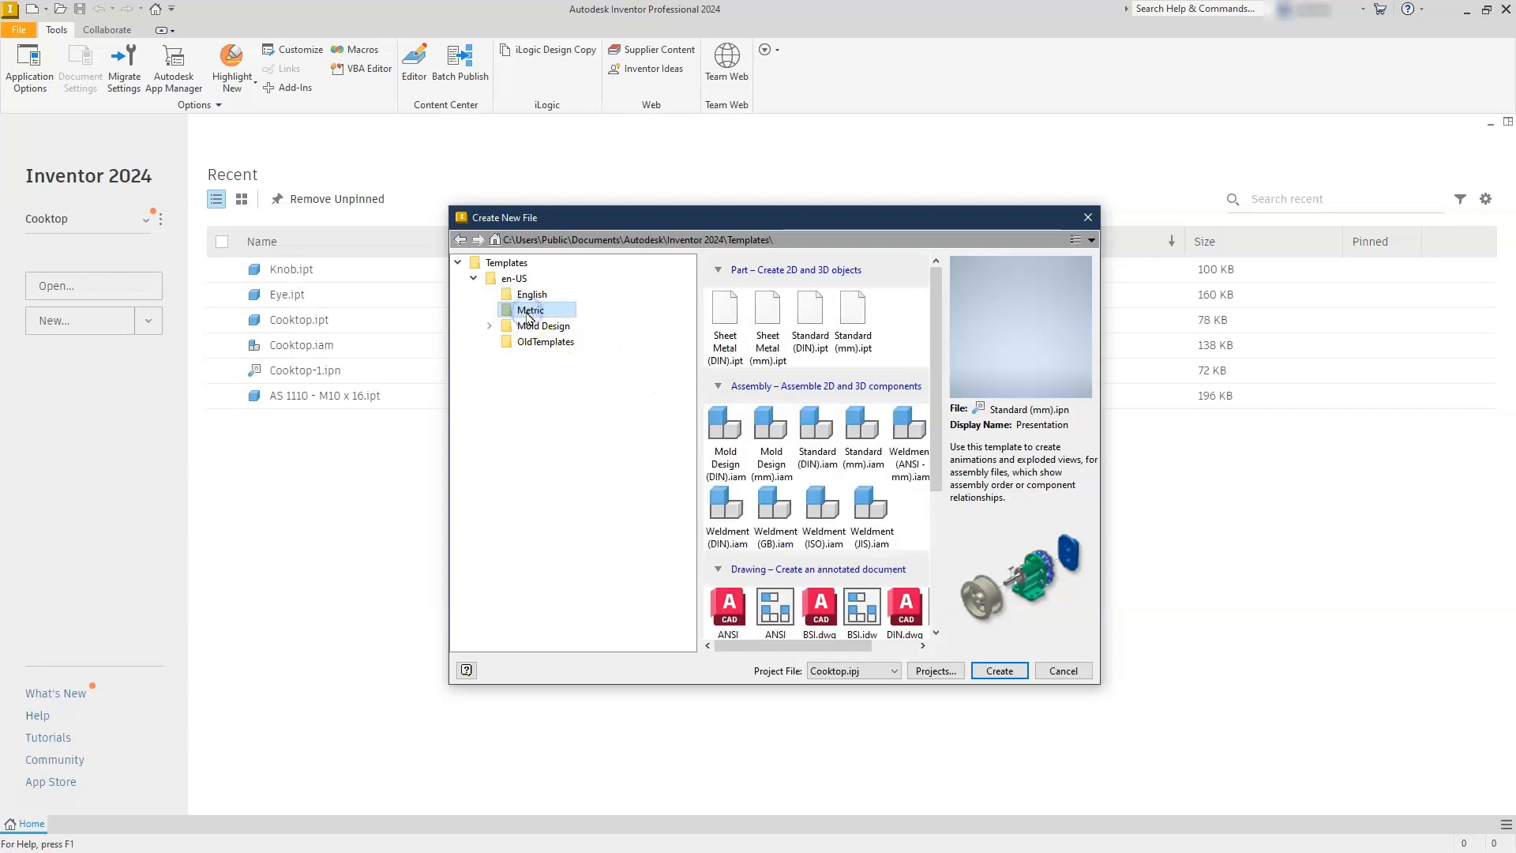
{"action": "left_click", "coordinate": [819, 353]}
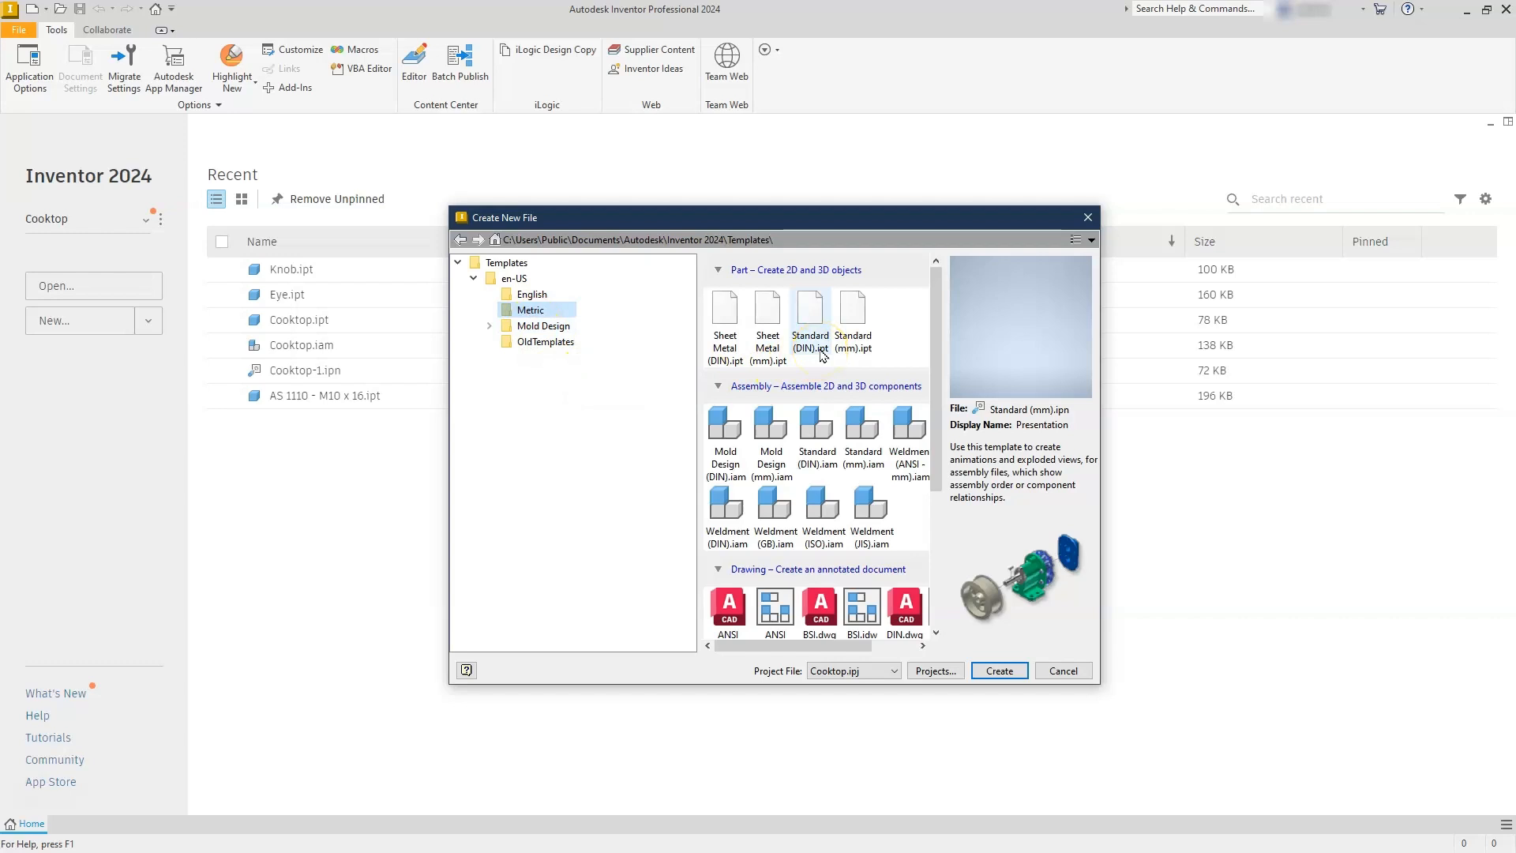
{"action": "left_click", "coordinate": [854, 320]}
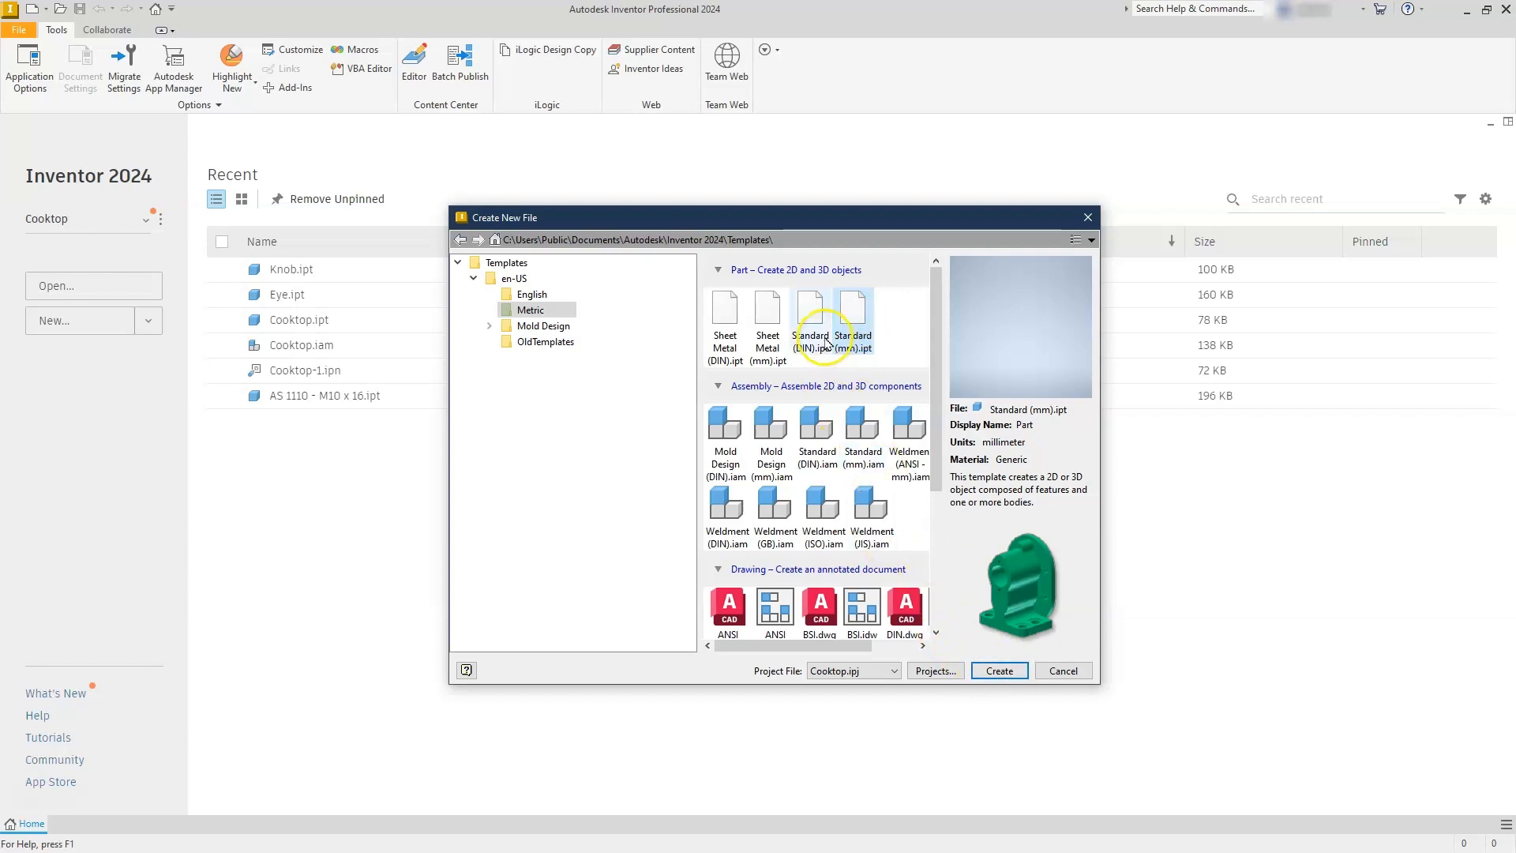
{"action": "left_click", "coordinate": [1001, 673]}
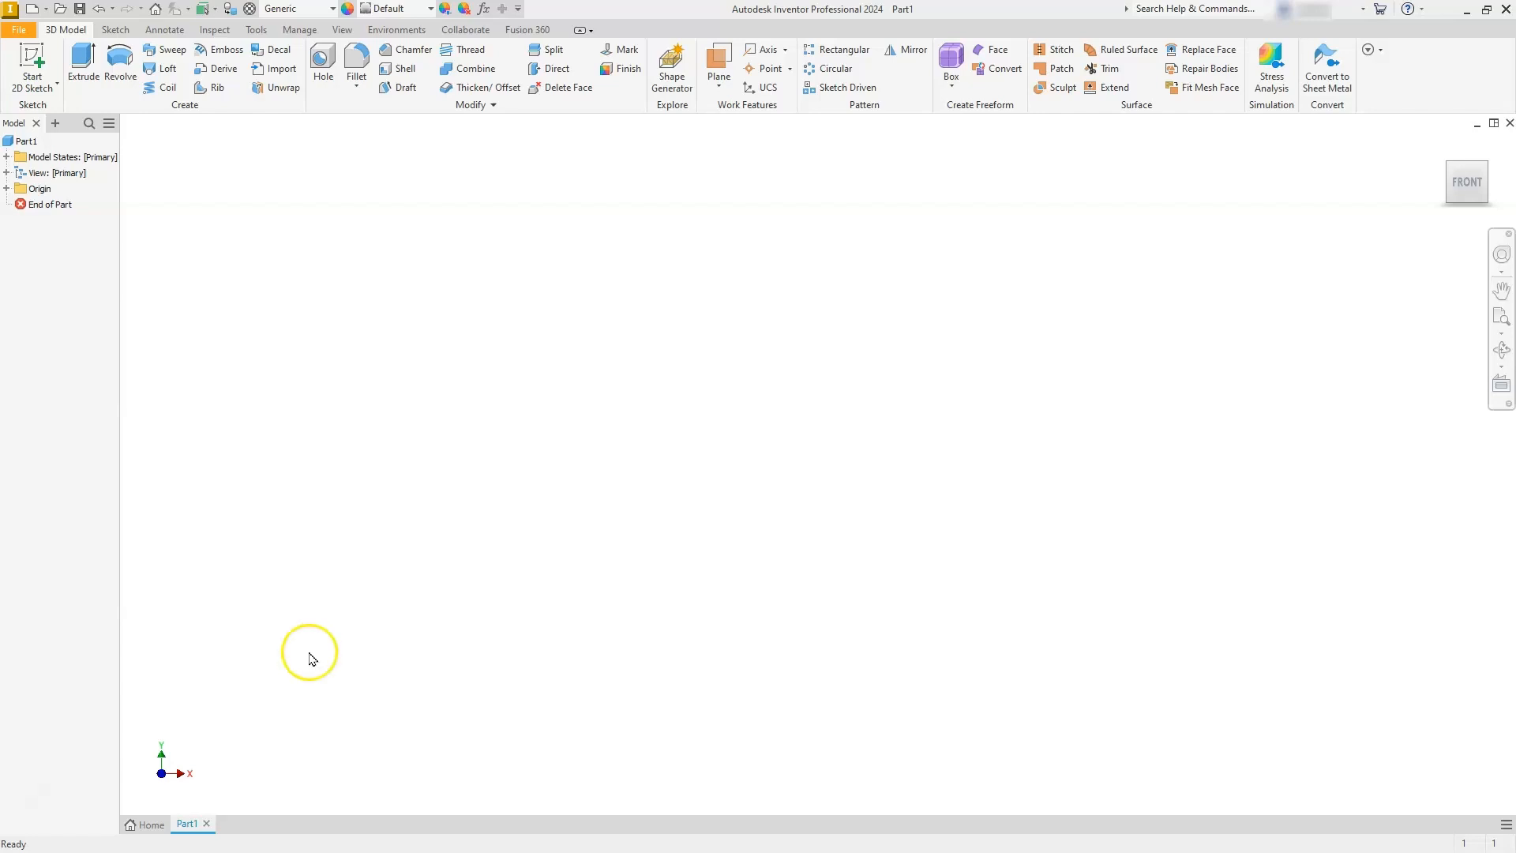
Step: Start a 2D sketch on the XY plane
{"action": "mouse_move", "coordinate": [1435, 194]}
{"action": "left_click", "coordinate": [30, 57]}
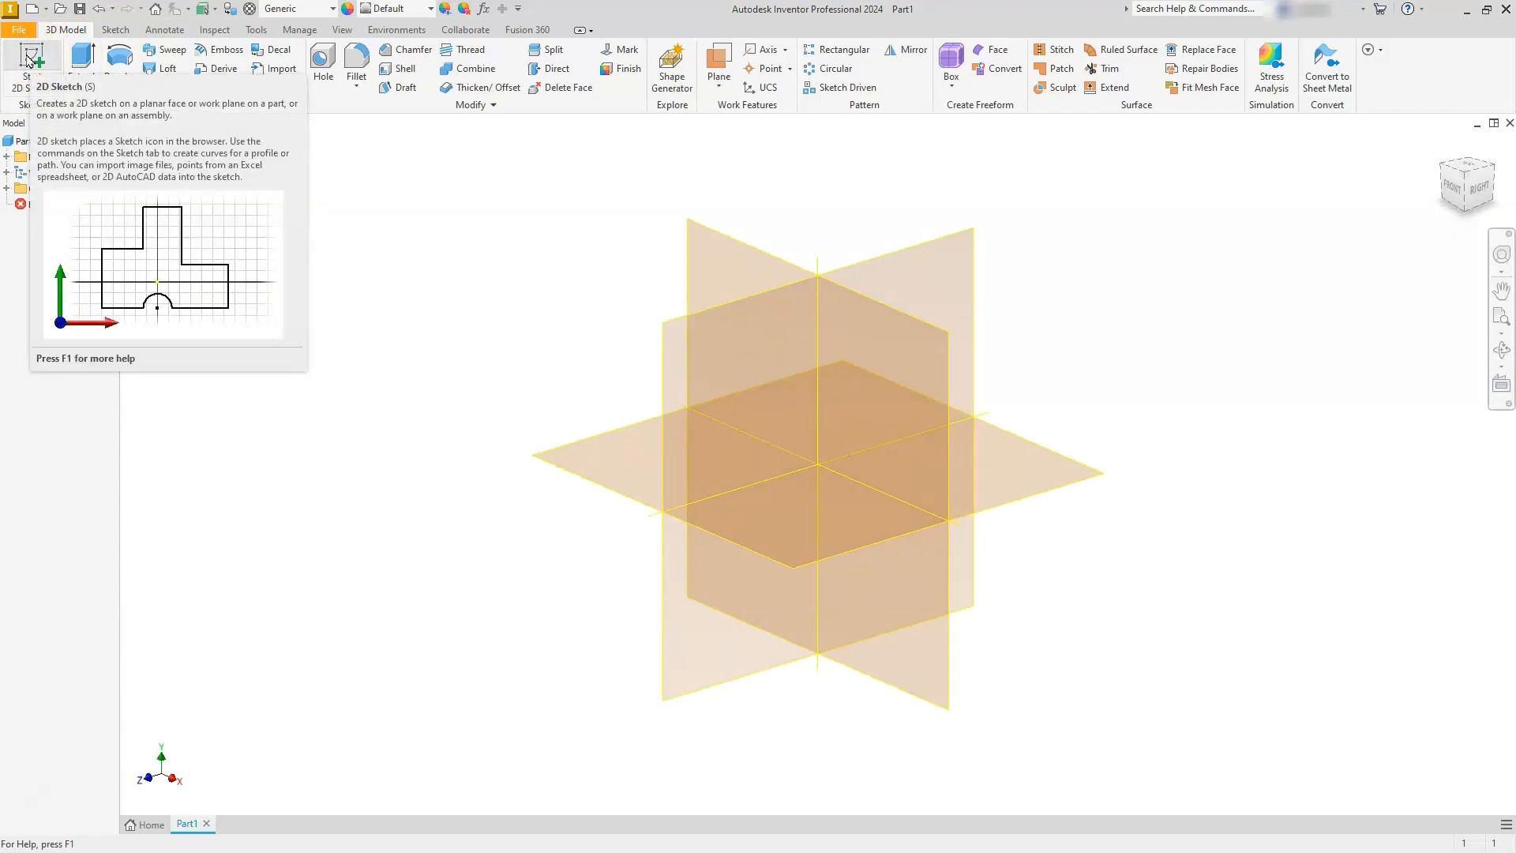
{"action": "left_click", "coordinate": [28, 58]}
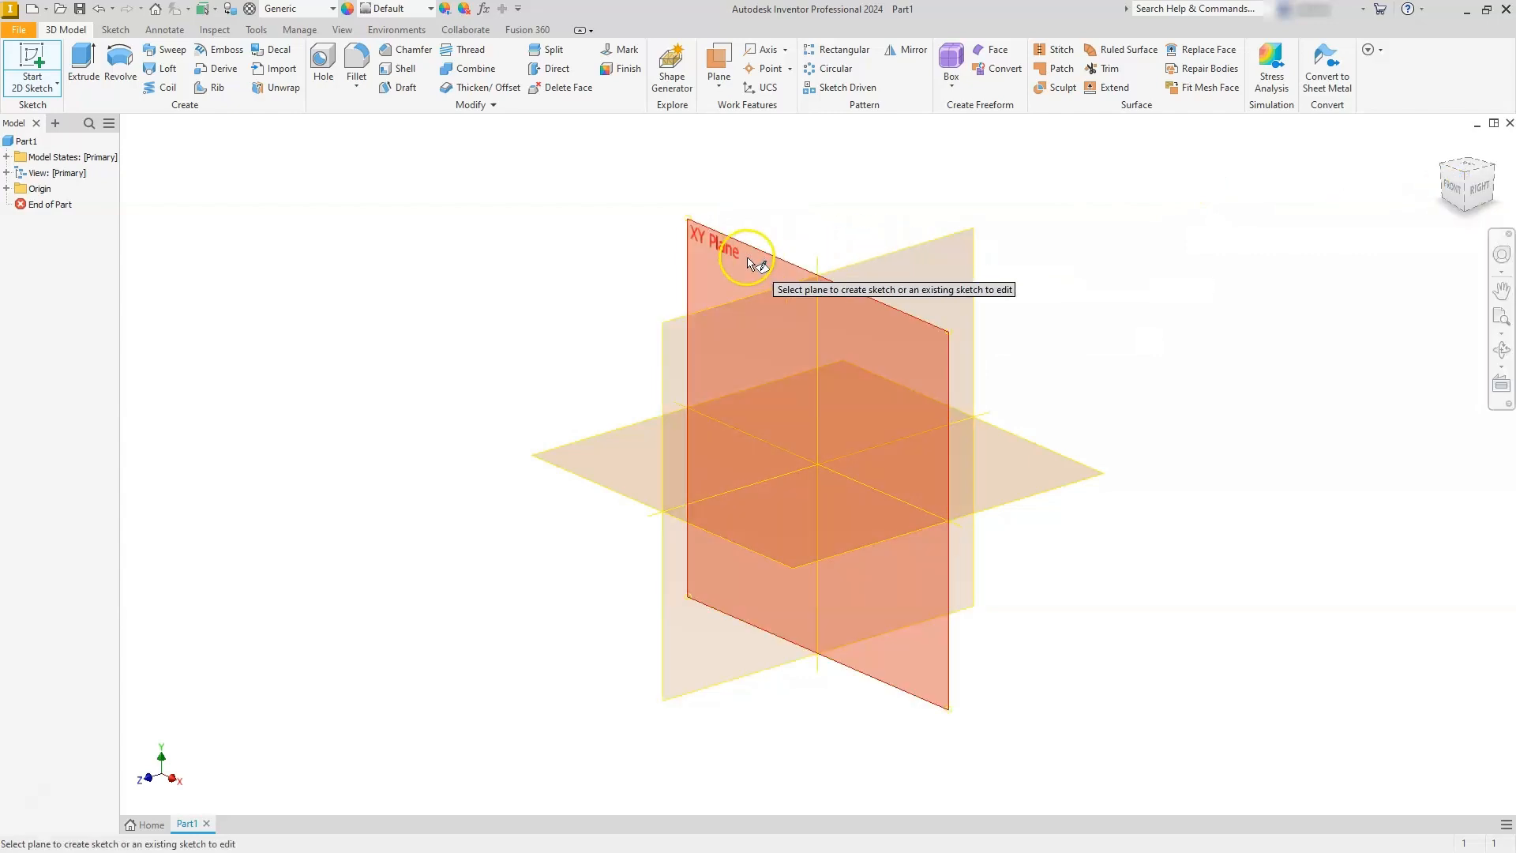
{"action": "left_click", "coordinate": [710, 235]}
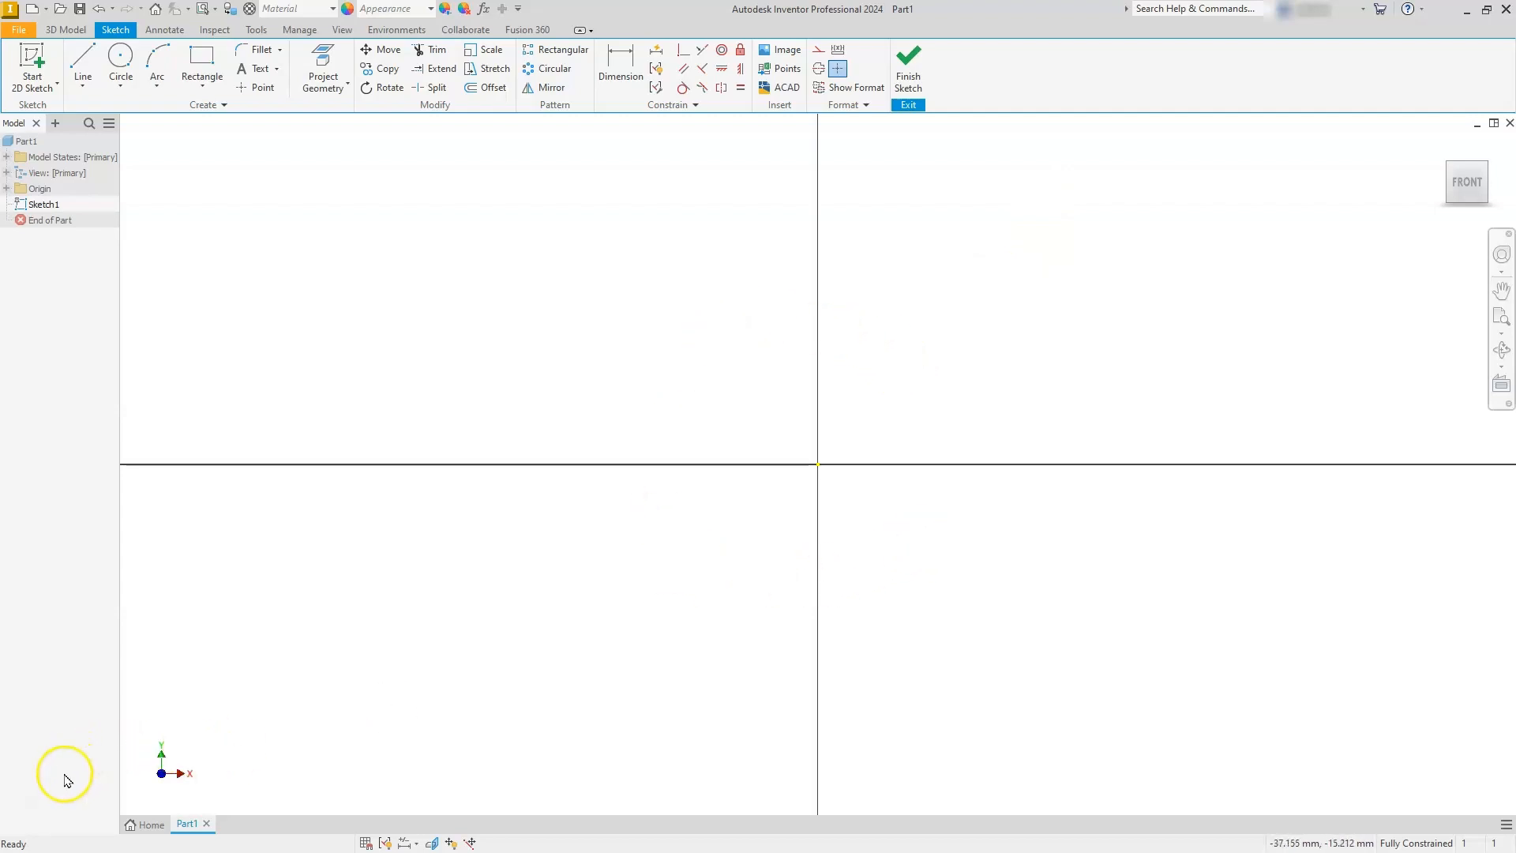
Step: Consult the EX23.pdf drawing and sketch a centre-point circle of 60 mm radius at the origin
{"action": "key", "text": "alt+Tab"}
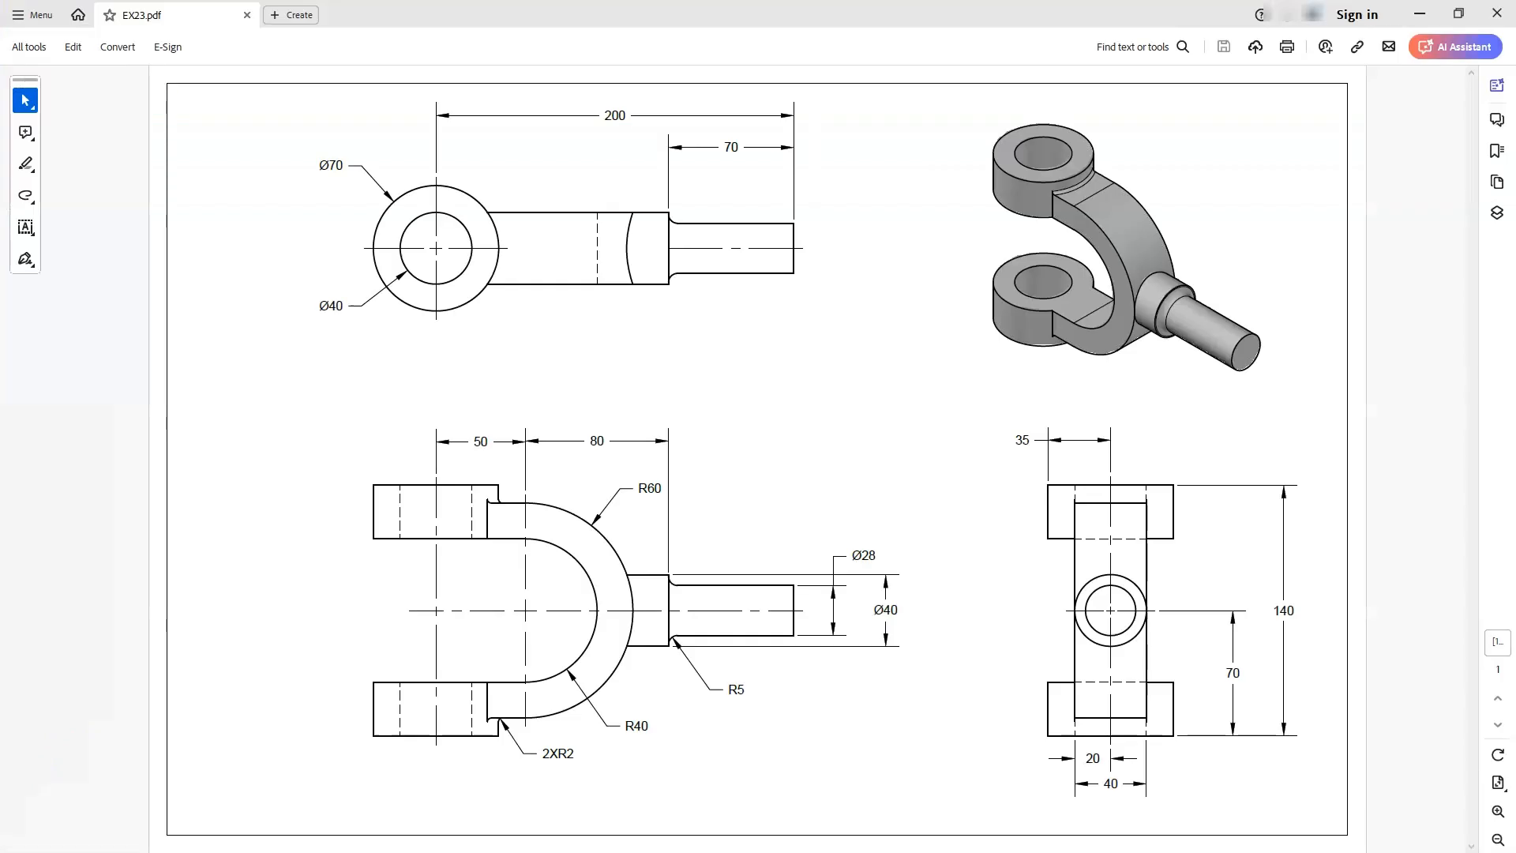
{"action": "left_click_drag", "start_coordinate": [507, 620], "coordinate": [509, 638]}
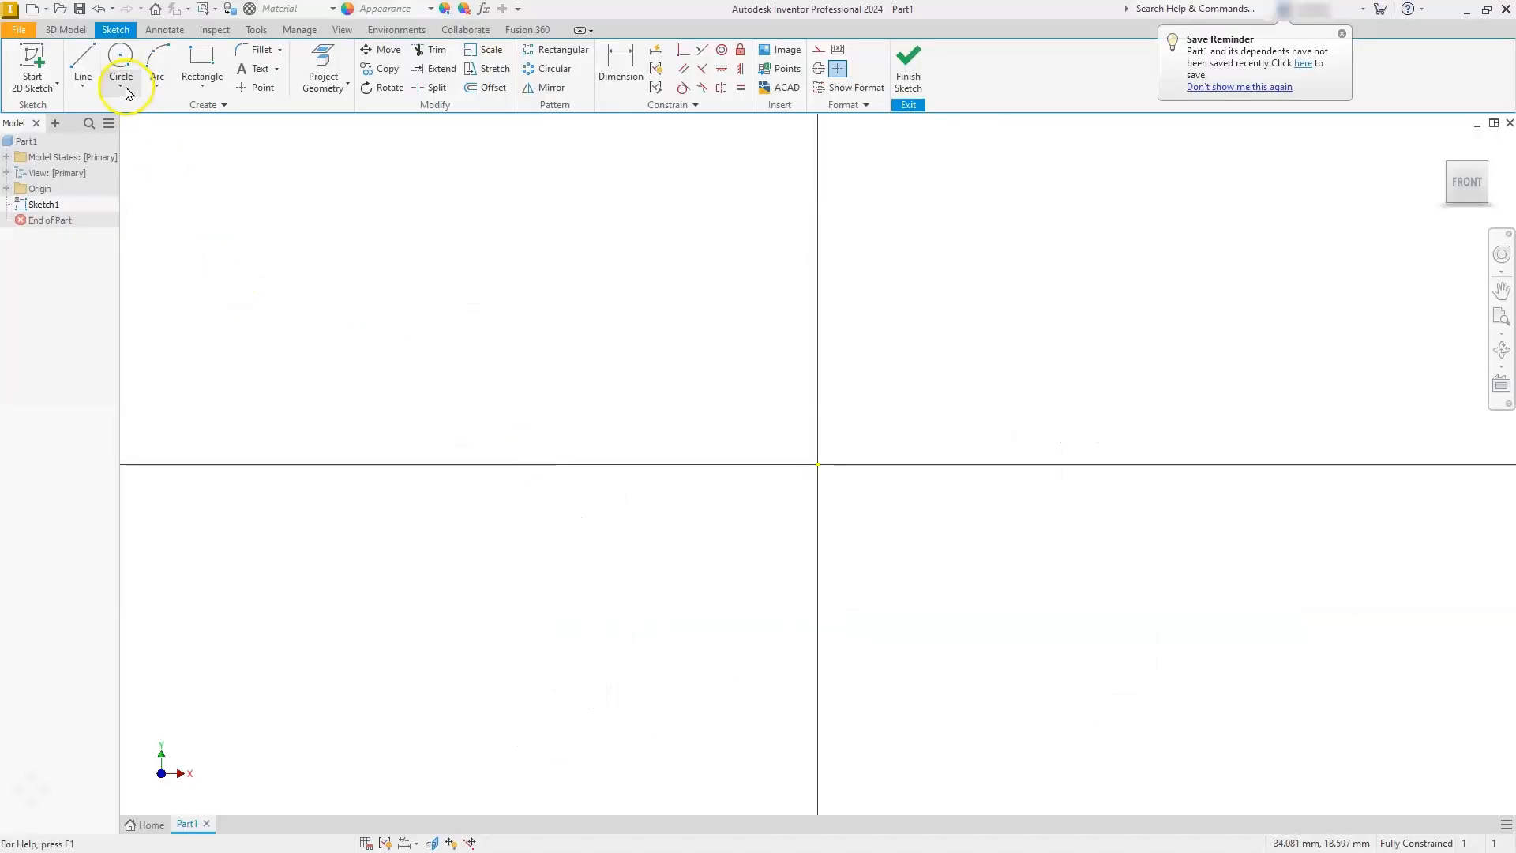
{"action": "left_click", "coordinate": [126, 90]}
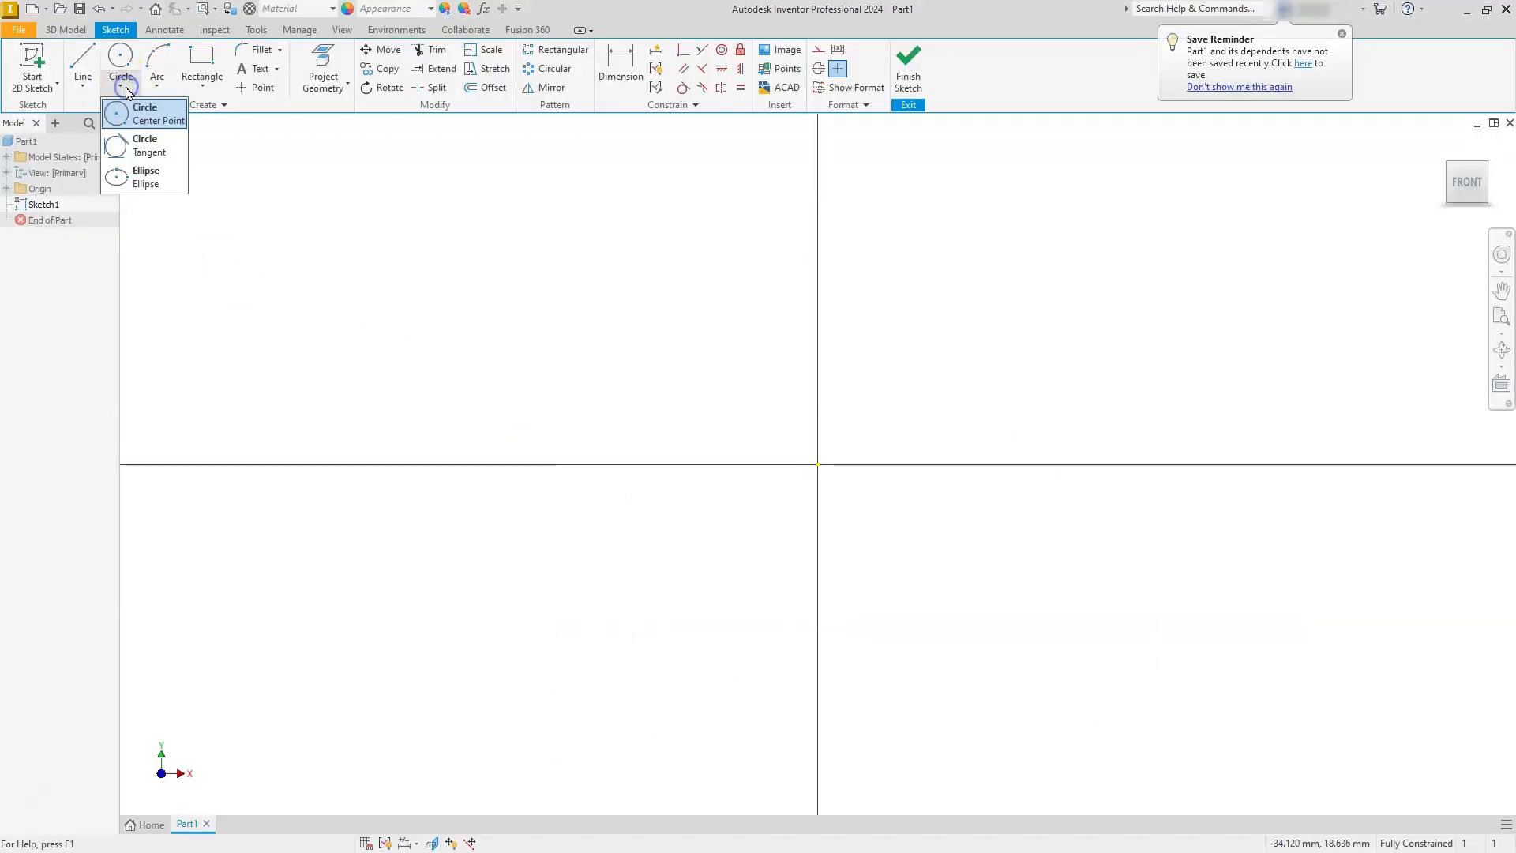
{"action": "left_click", "coordinate": [143, 122]}
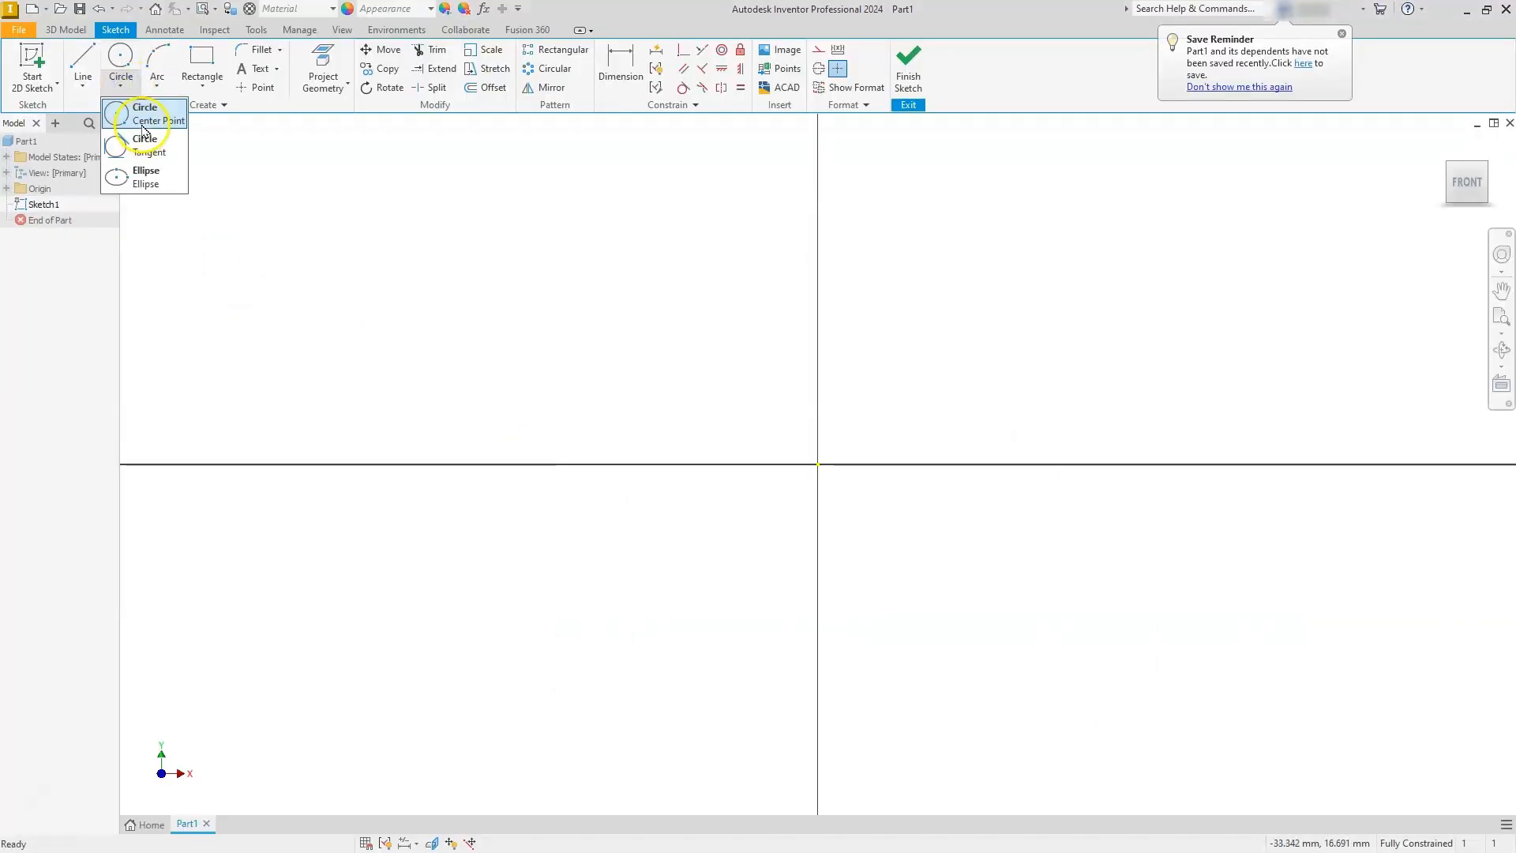
{"action": "left_click", "coordinate": [144, 125]}
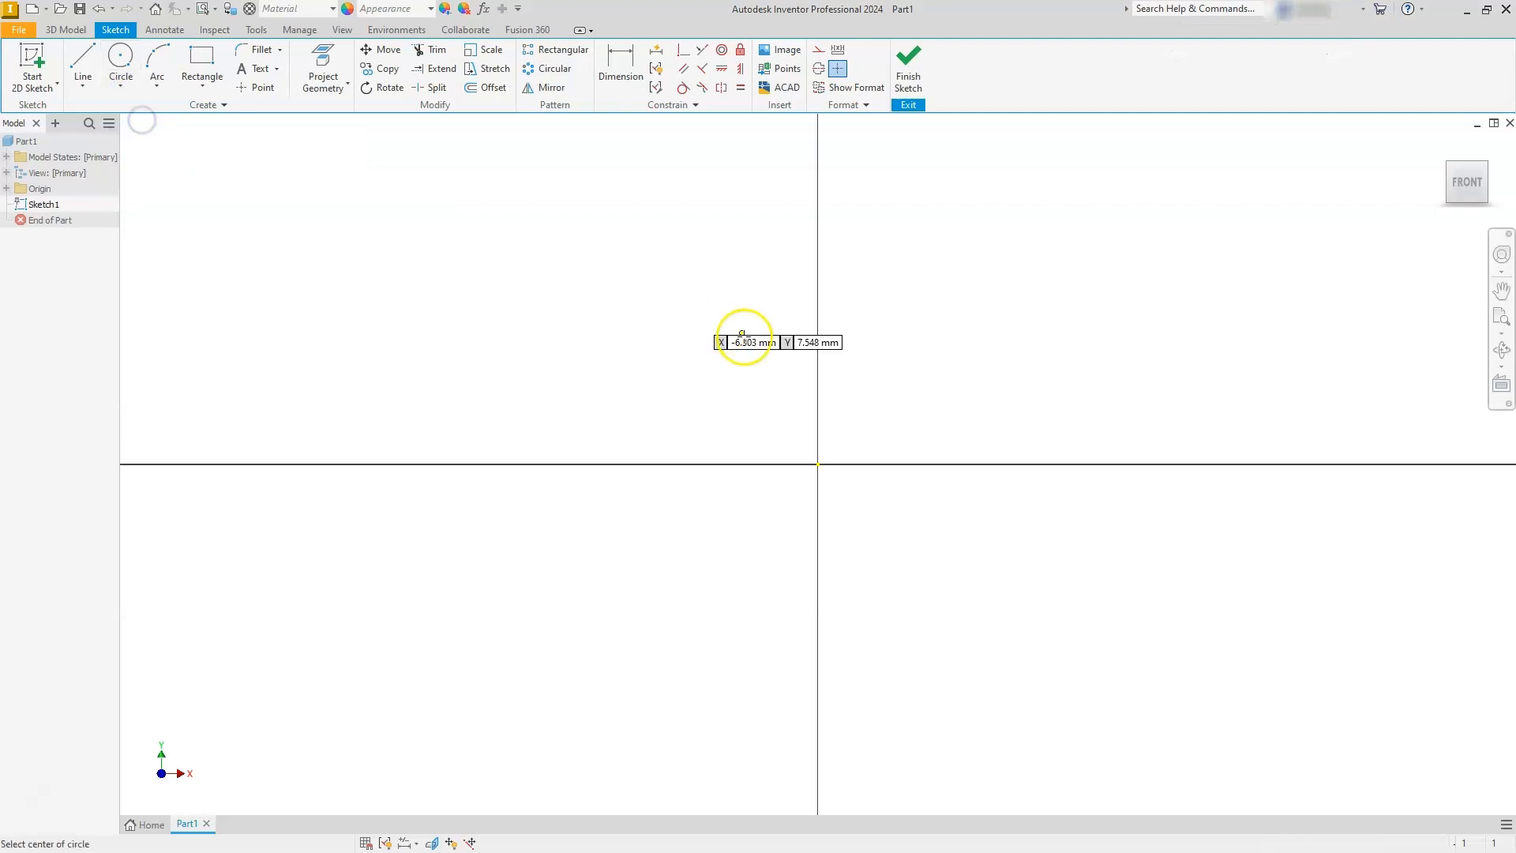
{"action": "left_click", "coordinate": [816, 464]}
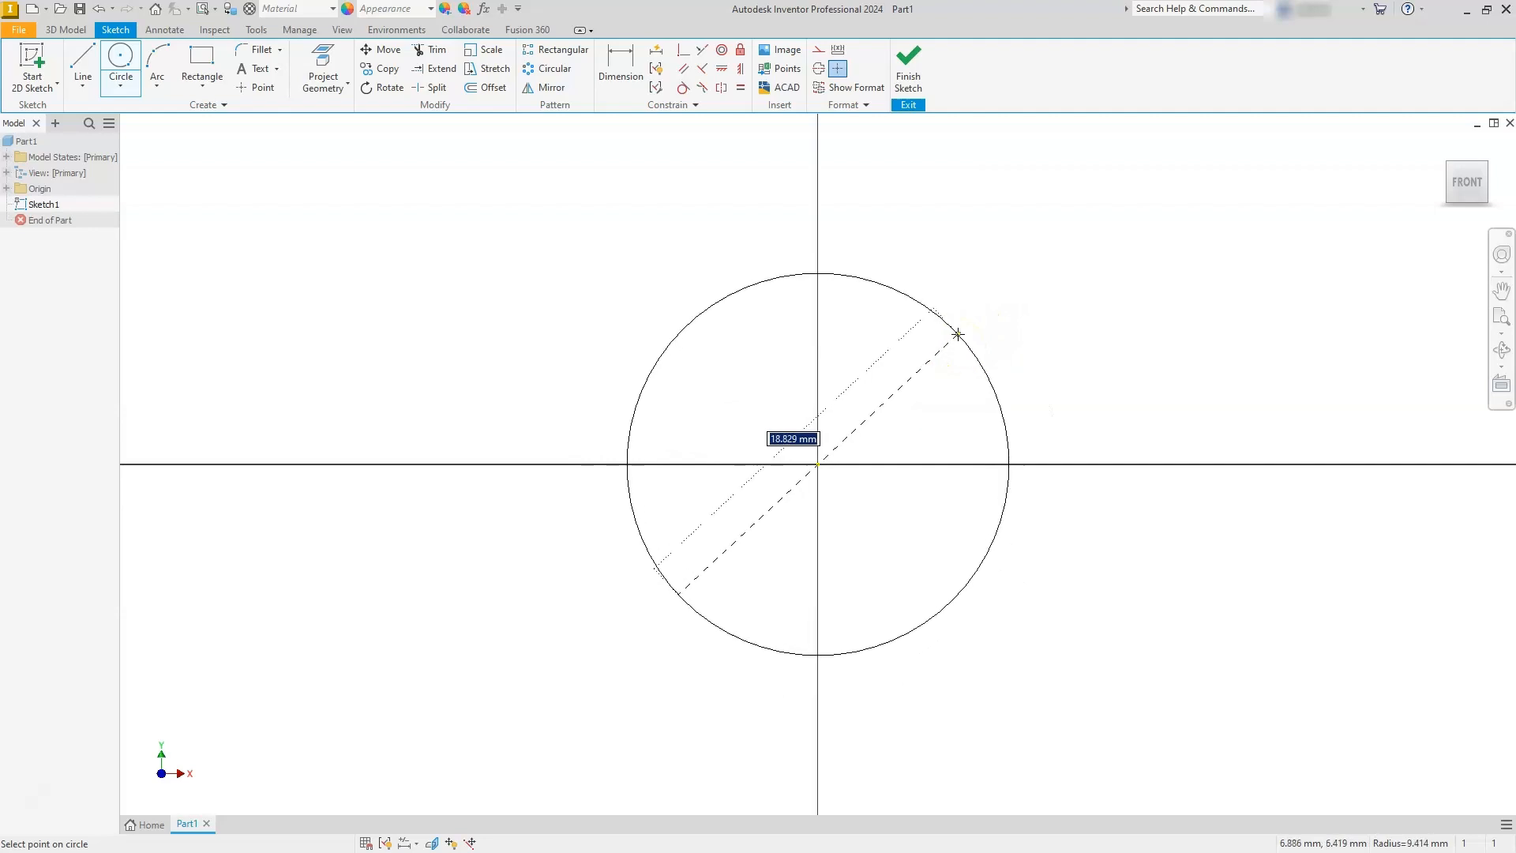
{"action": "right_click", "coordinate": [958, 336]}
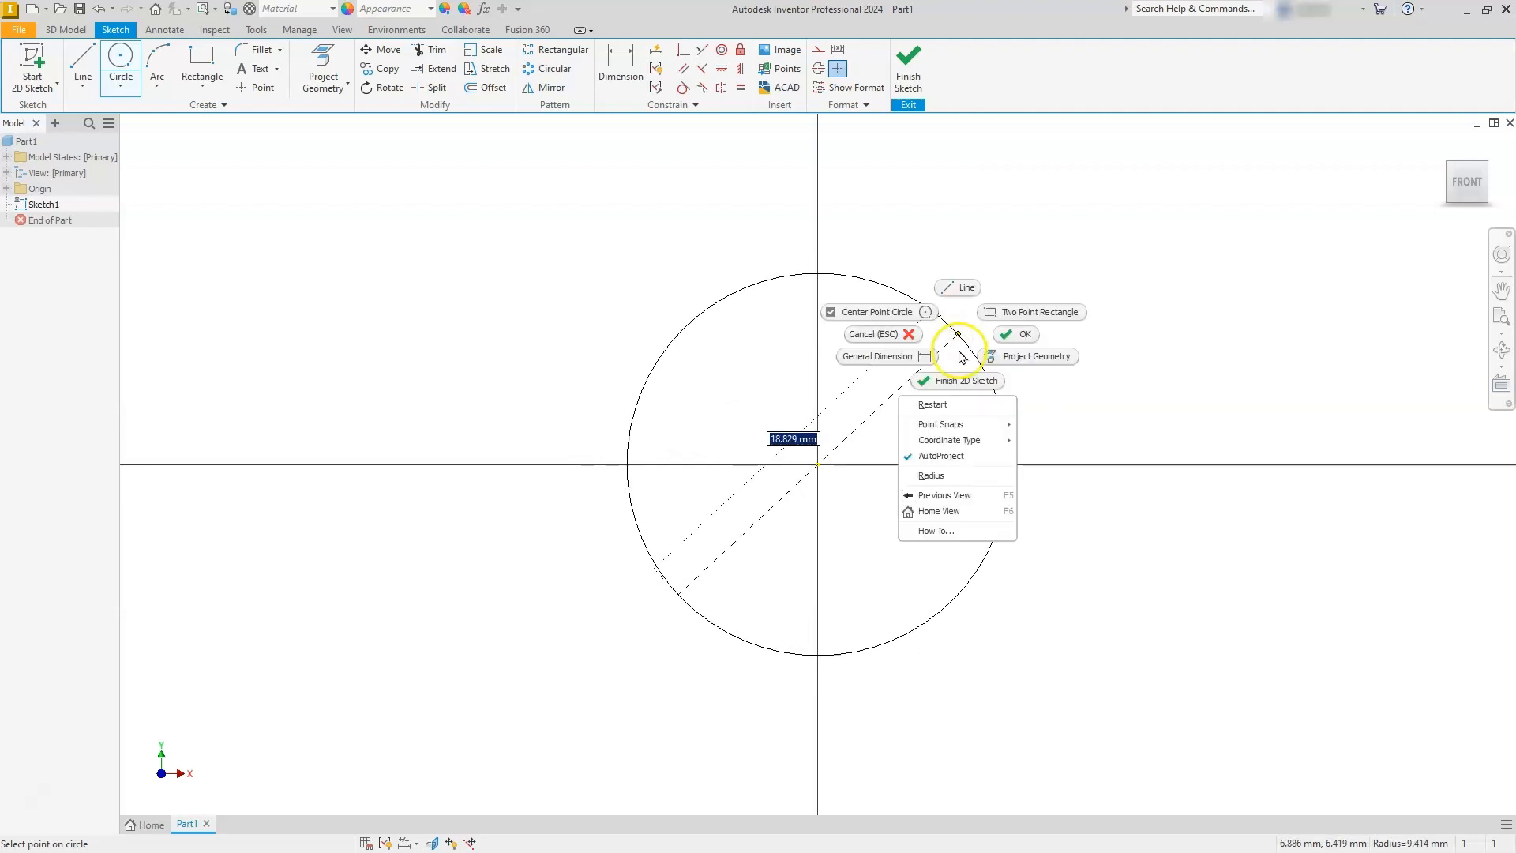
{"action": "left_click", "coordinate": [938, 478]}
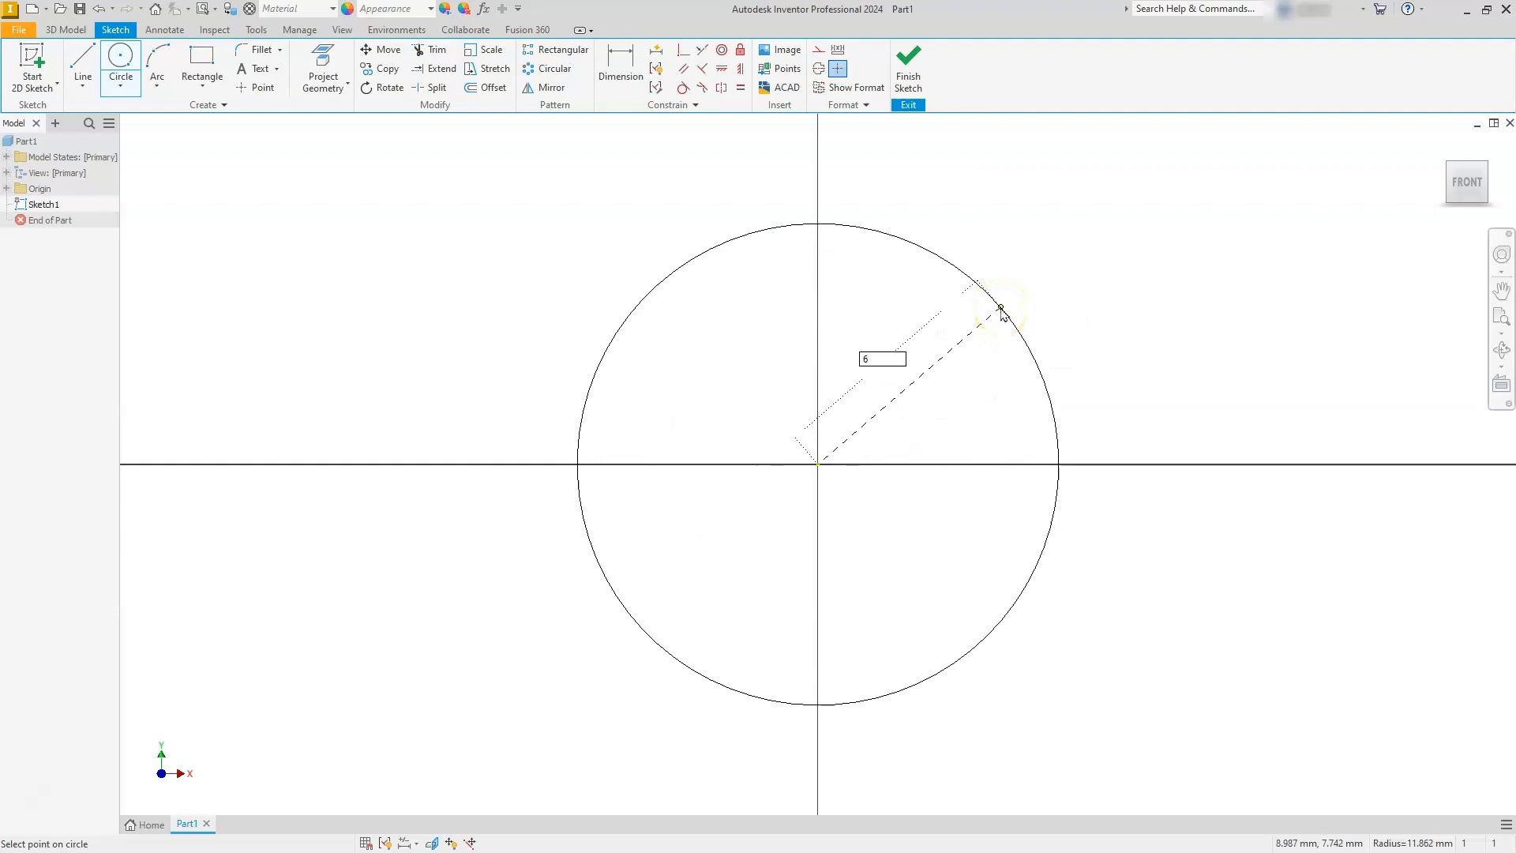
{"action": "type", "text": "60"}
{"action": "key", "text": "Return"}
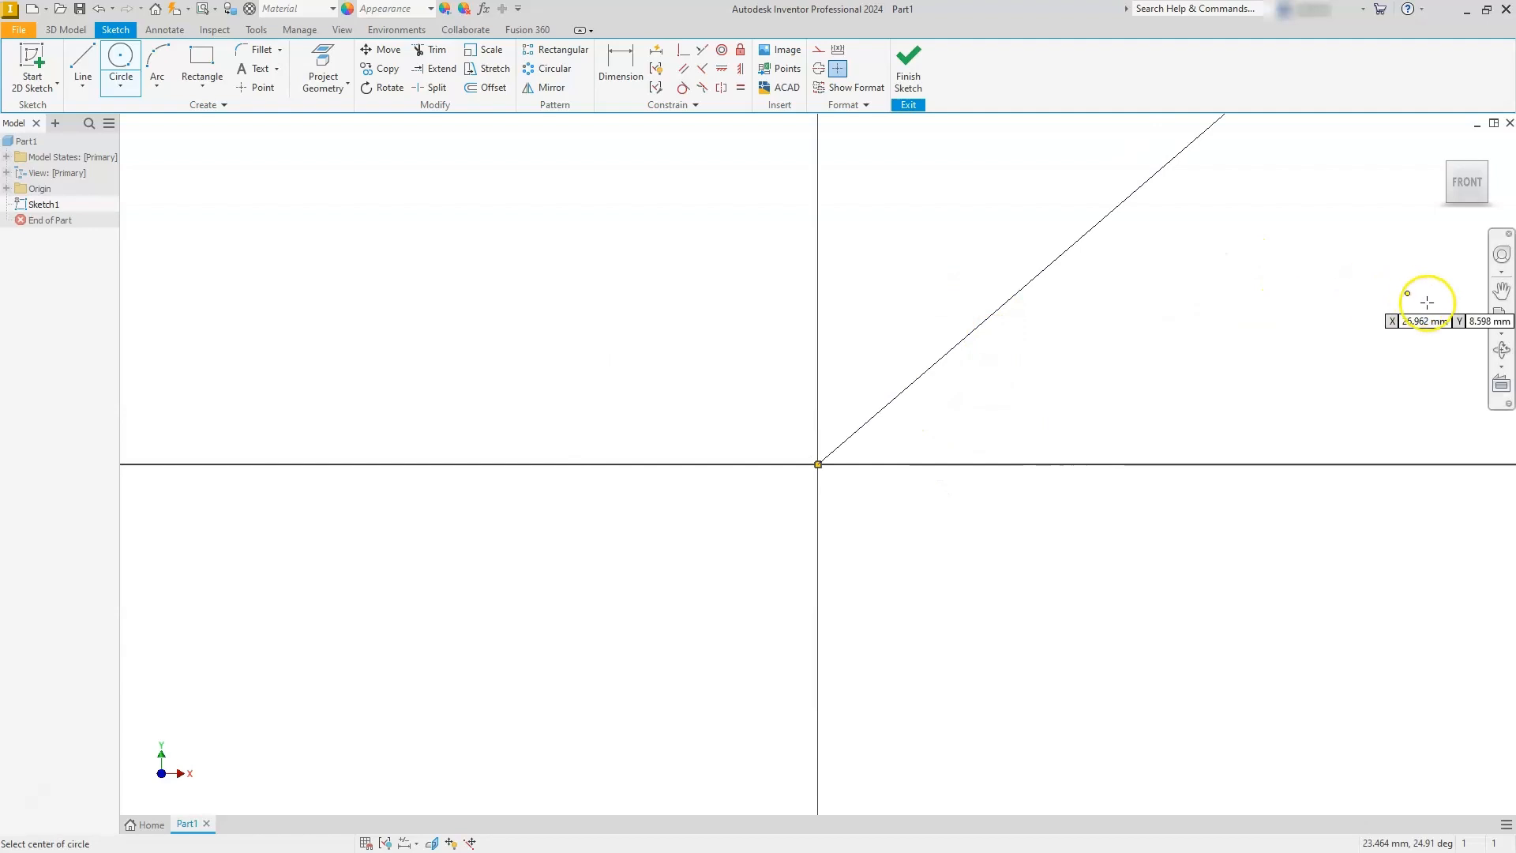
{"action": "left_click", "coordinate": [1502, 338]}
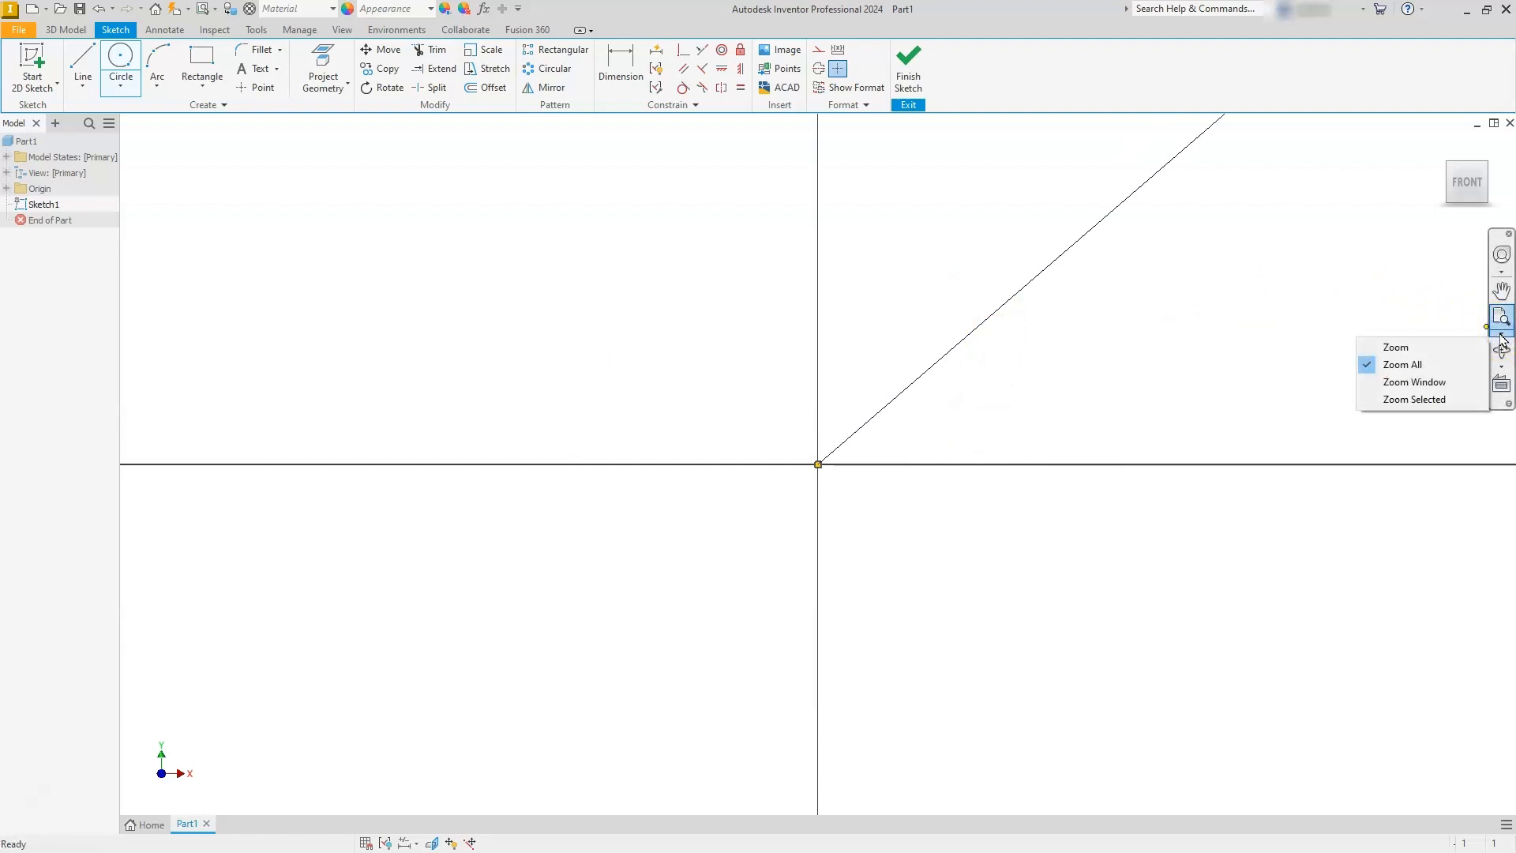
{"action": "left_click", "coordinate": [1409, 363]}
{"action": "left_click", "coordinate": [1500, 316]}
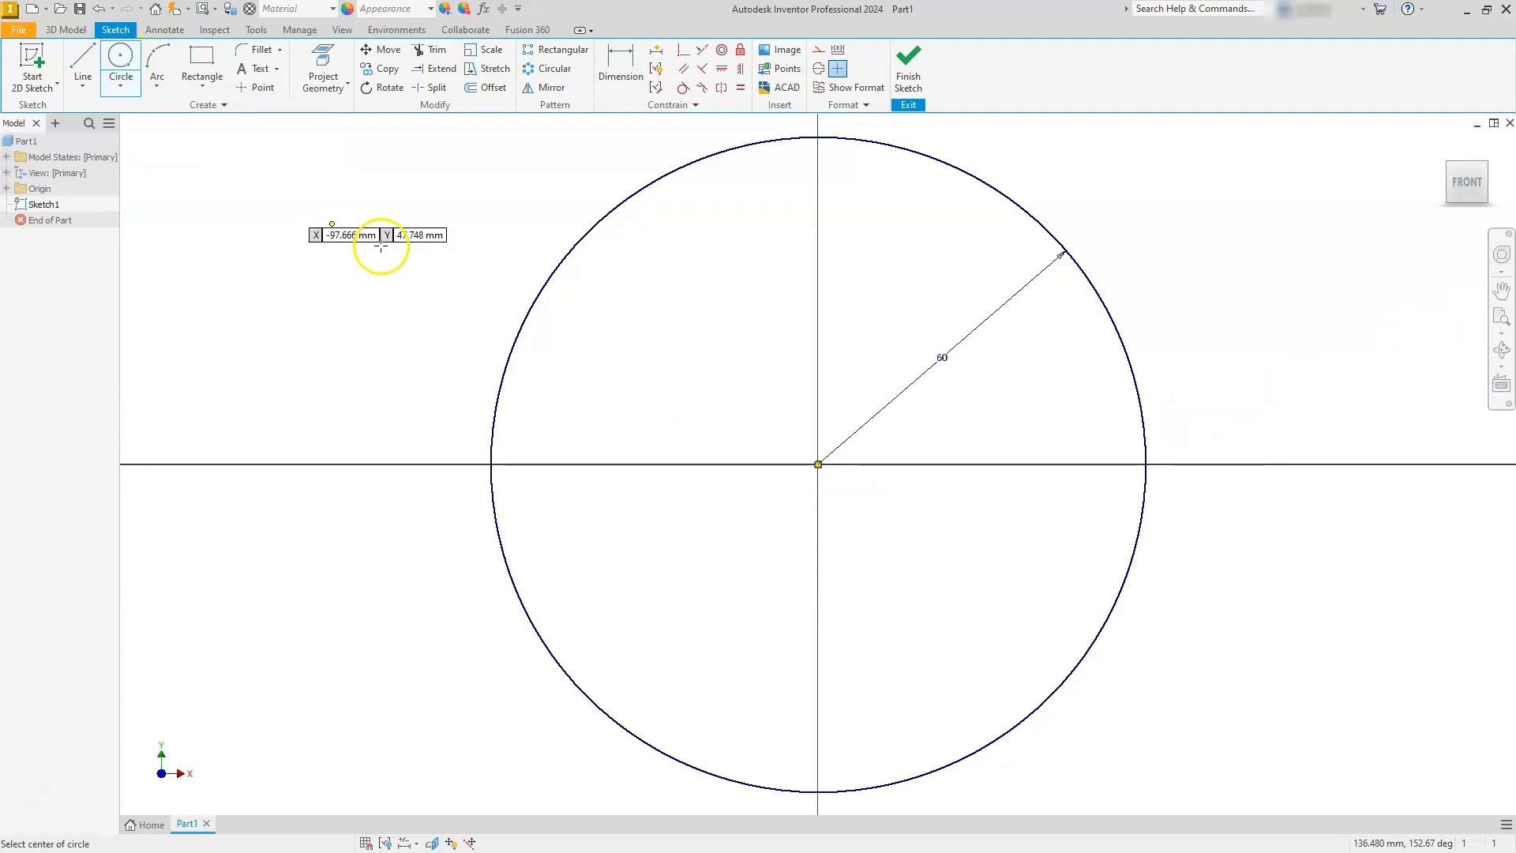
Step: Sketch a concentric inner circle of 40 mm radius at the origin
{"action": "left_click", "coordinate": [819, 465]}
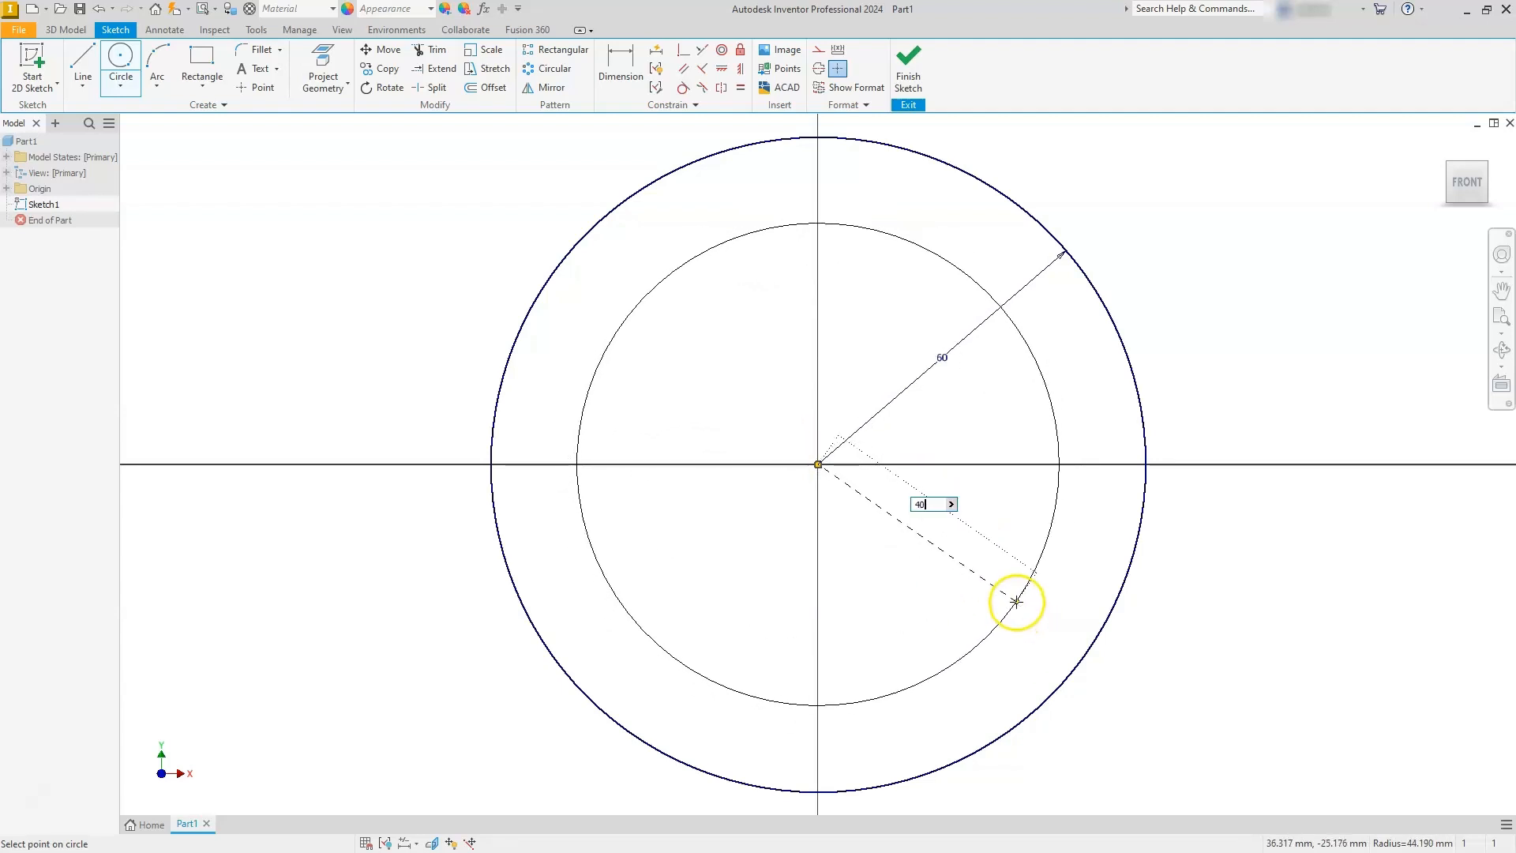
{"action": "type", "text": "40"}
{"action": "key", "text": "Return"}
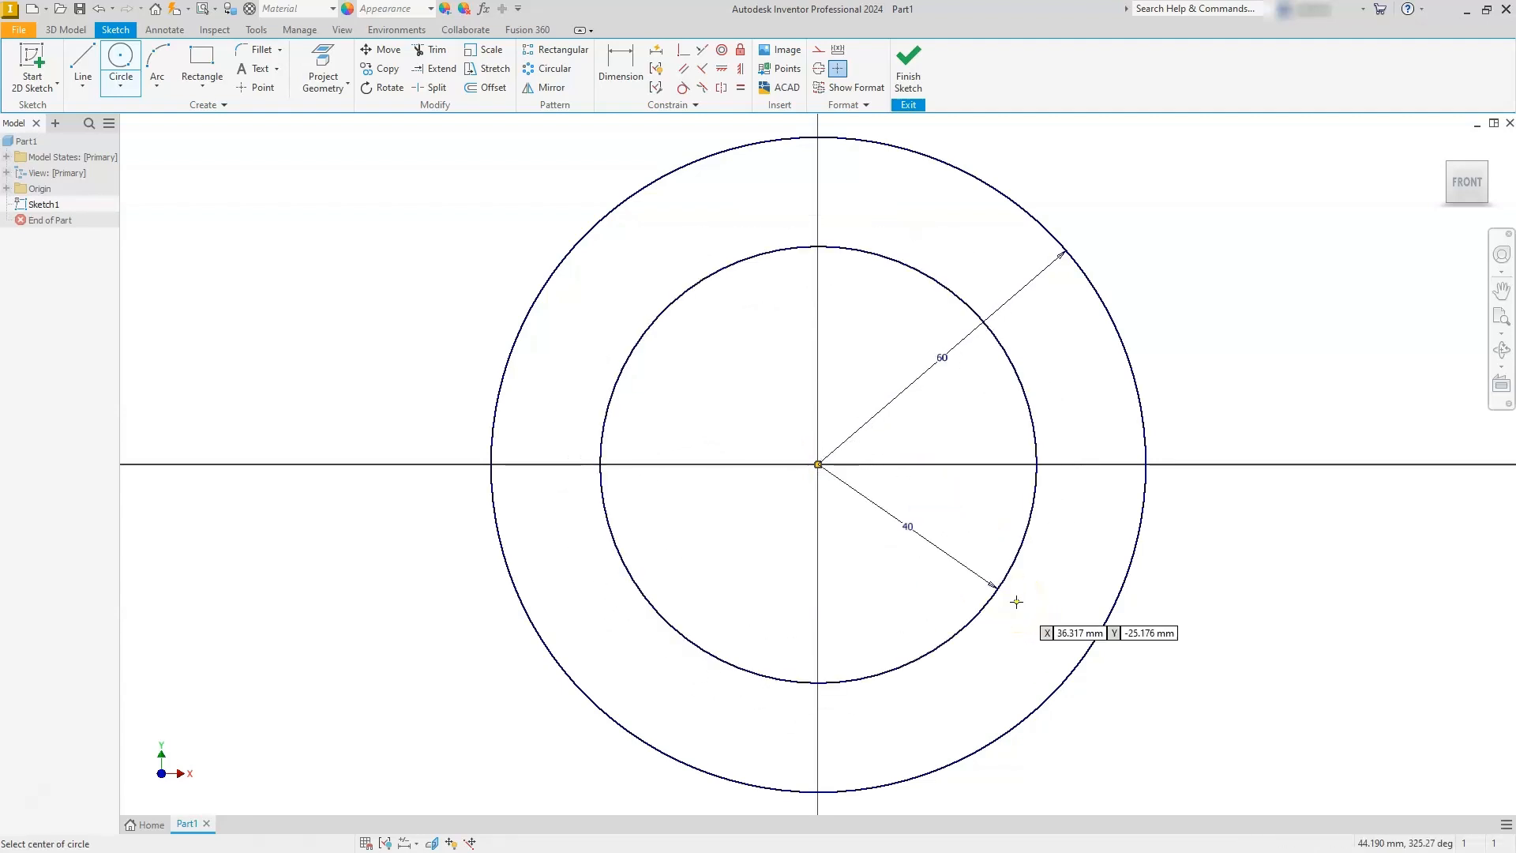
{"action": "key", "text": "Escape"}
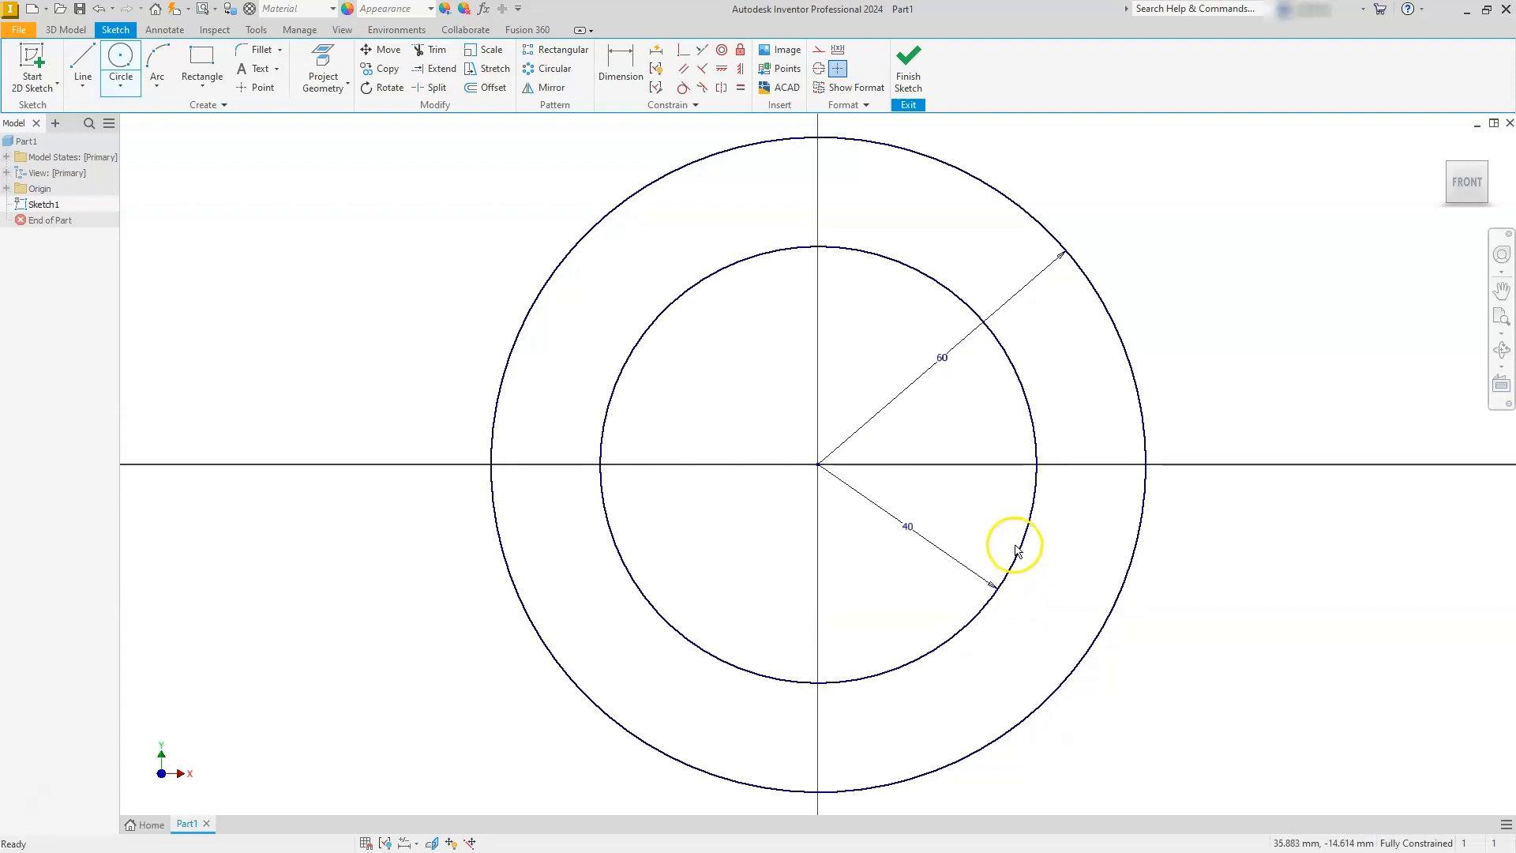
Step: Sketch a vertical line crossing both circles to the left of their centre and extending beyond them at both ends
{"action": "scroll", "coordinate": [1015, 549], "scroll_direction": "up", "scroll_amount": 4}
{"action": "scroll", "coordinate": [1016, 552], "scroll_direction": "down", "scroll_amount": 4}
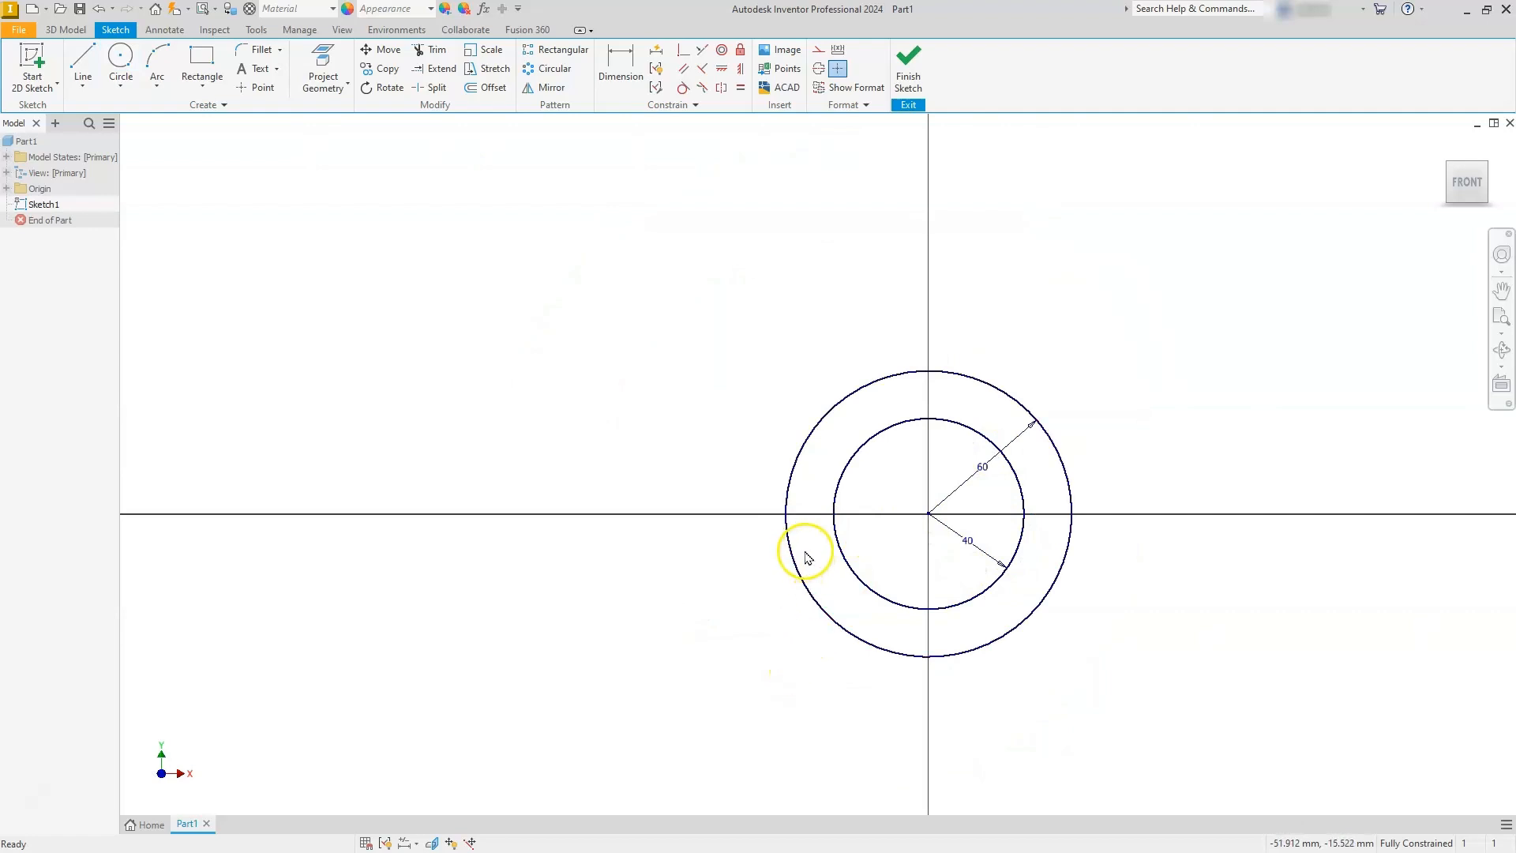
{"action": "left_click", "coordinate": [82, 61]}
{"action": "left_click", "coordinate": [889, 296]}
{"action": "left_click", "coordinate": [889, 708]}
{"action": "key", "text": "Escape"}
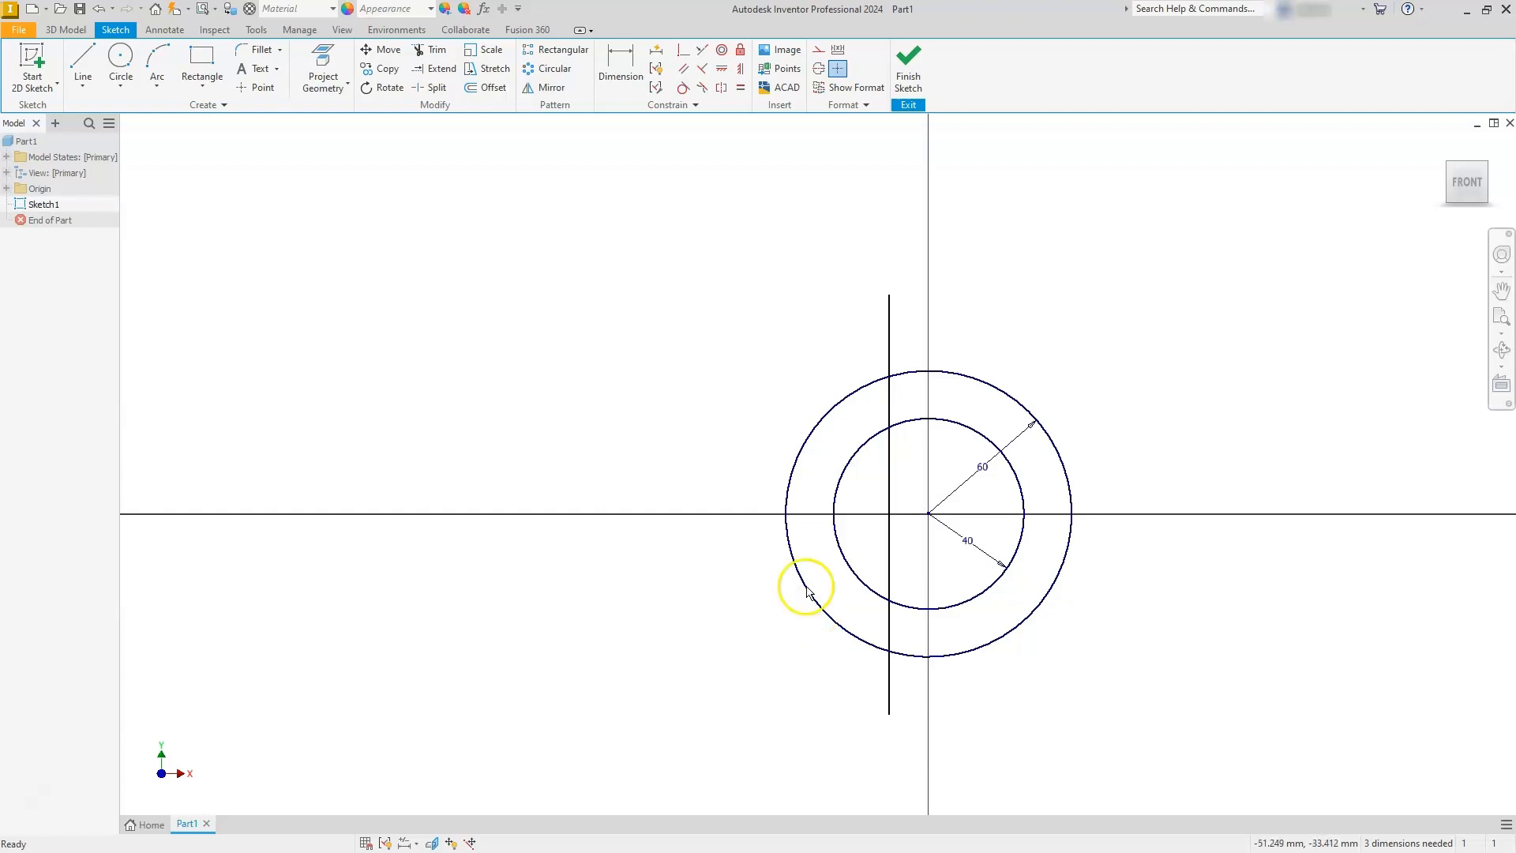
Step: Dimension the horizontal distance between the vertical line and the circles' centre as 50 mm
{"action": "scroll", "coordinate": [865, 472], "scroll_direction": "up", "scroll_amount": 4}
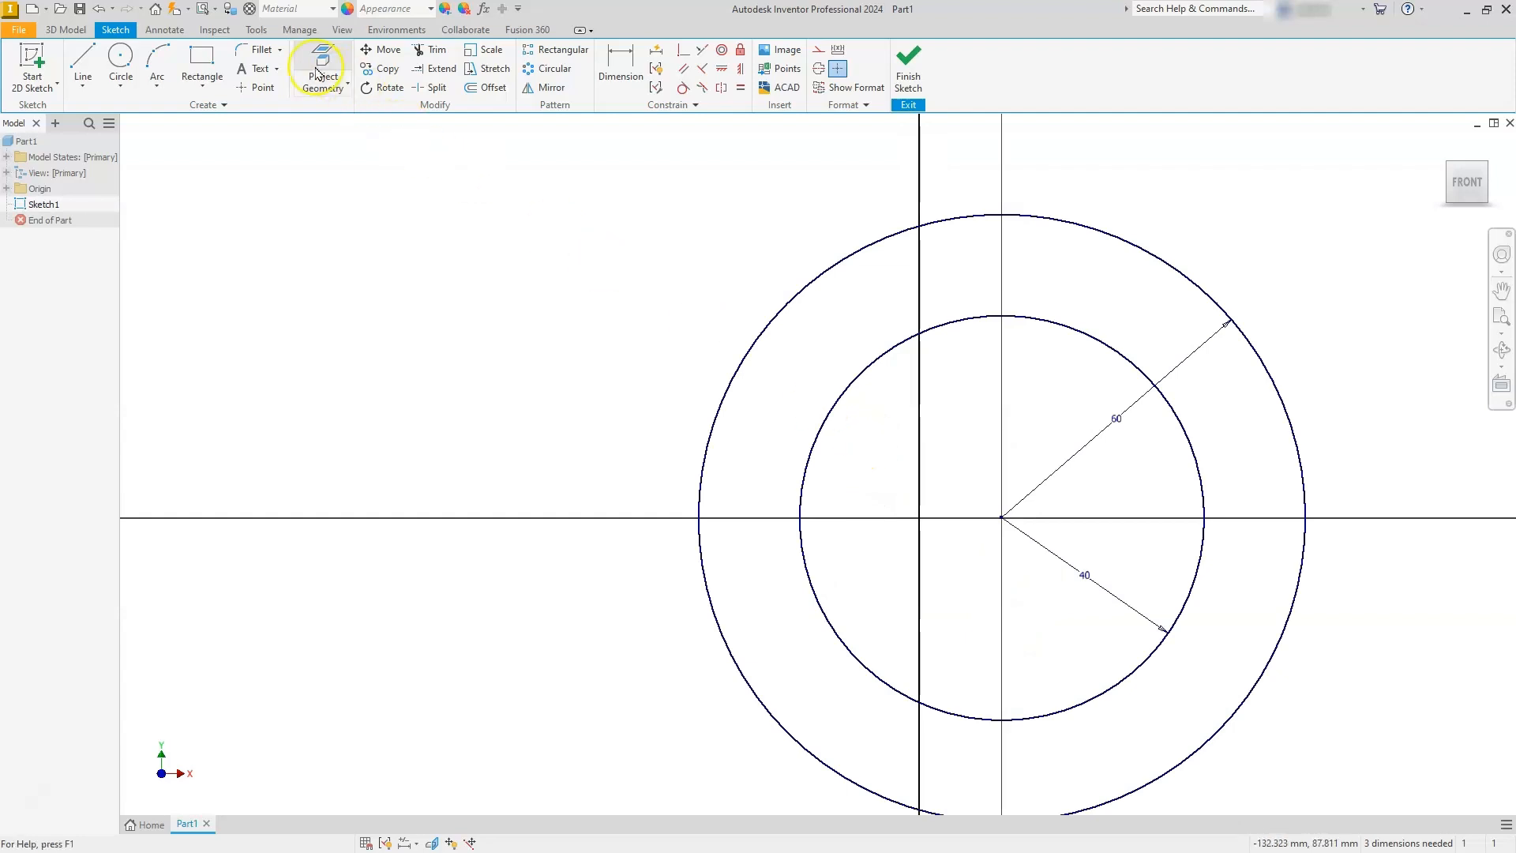
{"action": "left_click", "coordinate": [621, 63]}
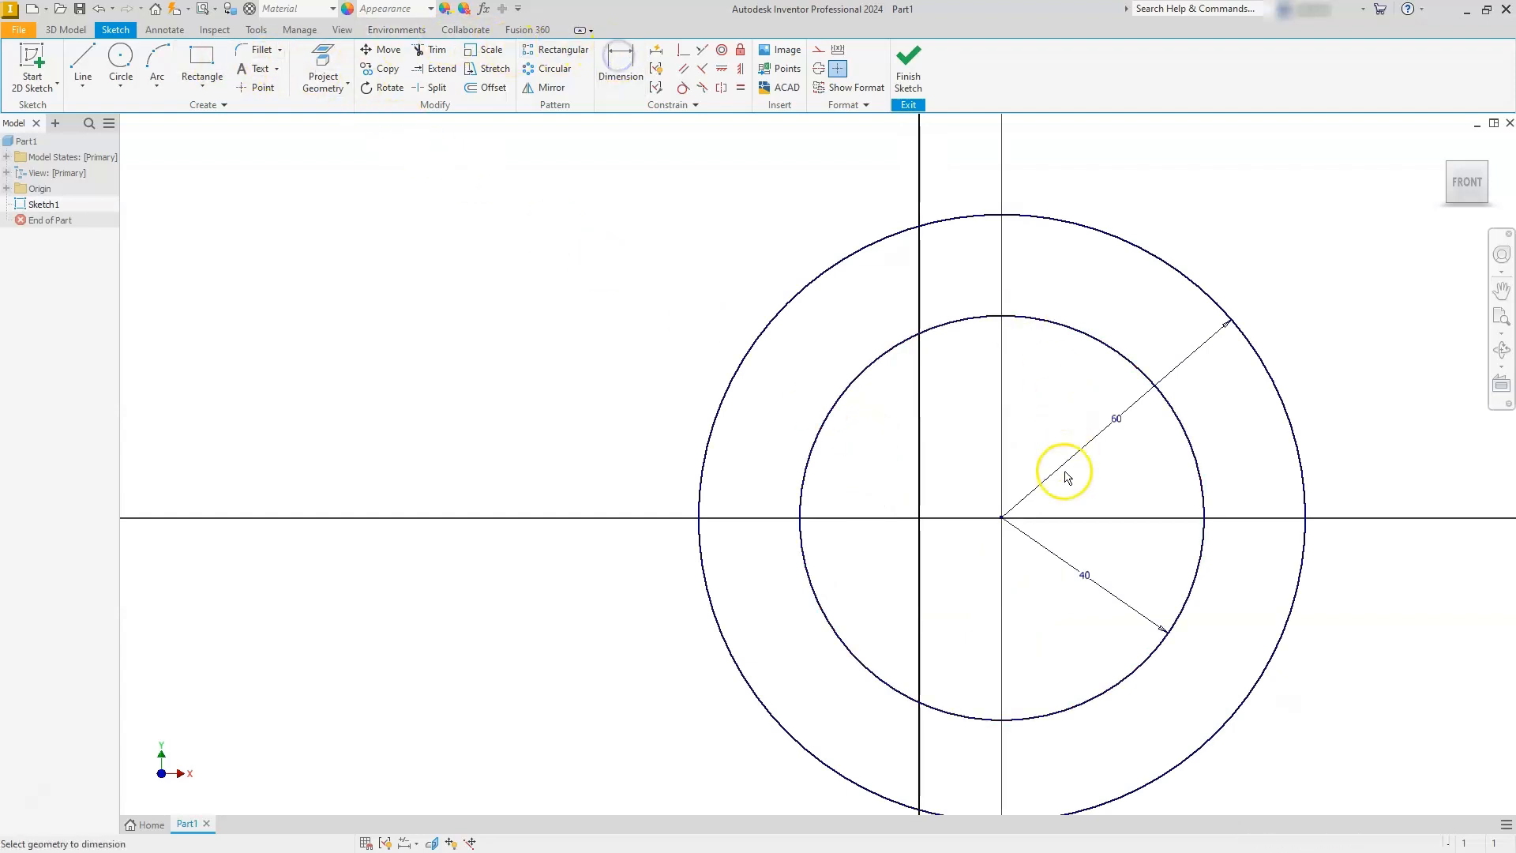
{"action": "left_click", "coordinate": [921, 457]}
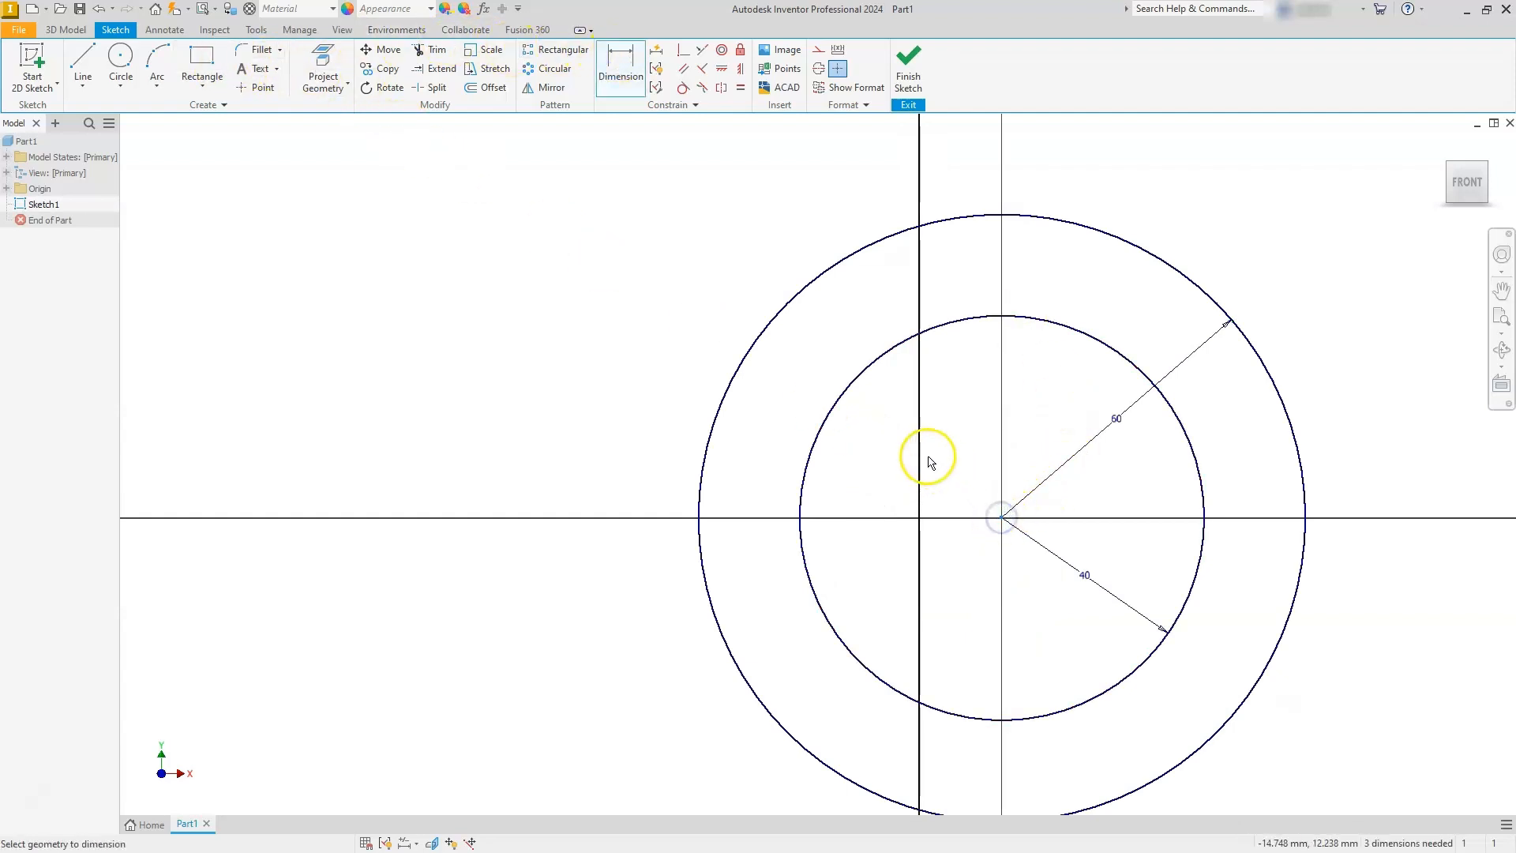
{"action": "left_click", "coordinate": [957, 426]}
{"action": "type", "text": "50"}
{"action": "key", "text": "Return"}
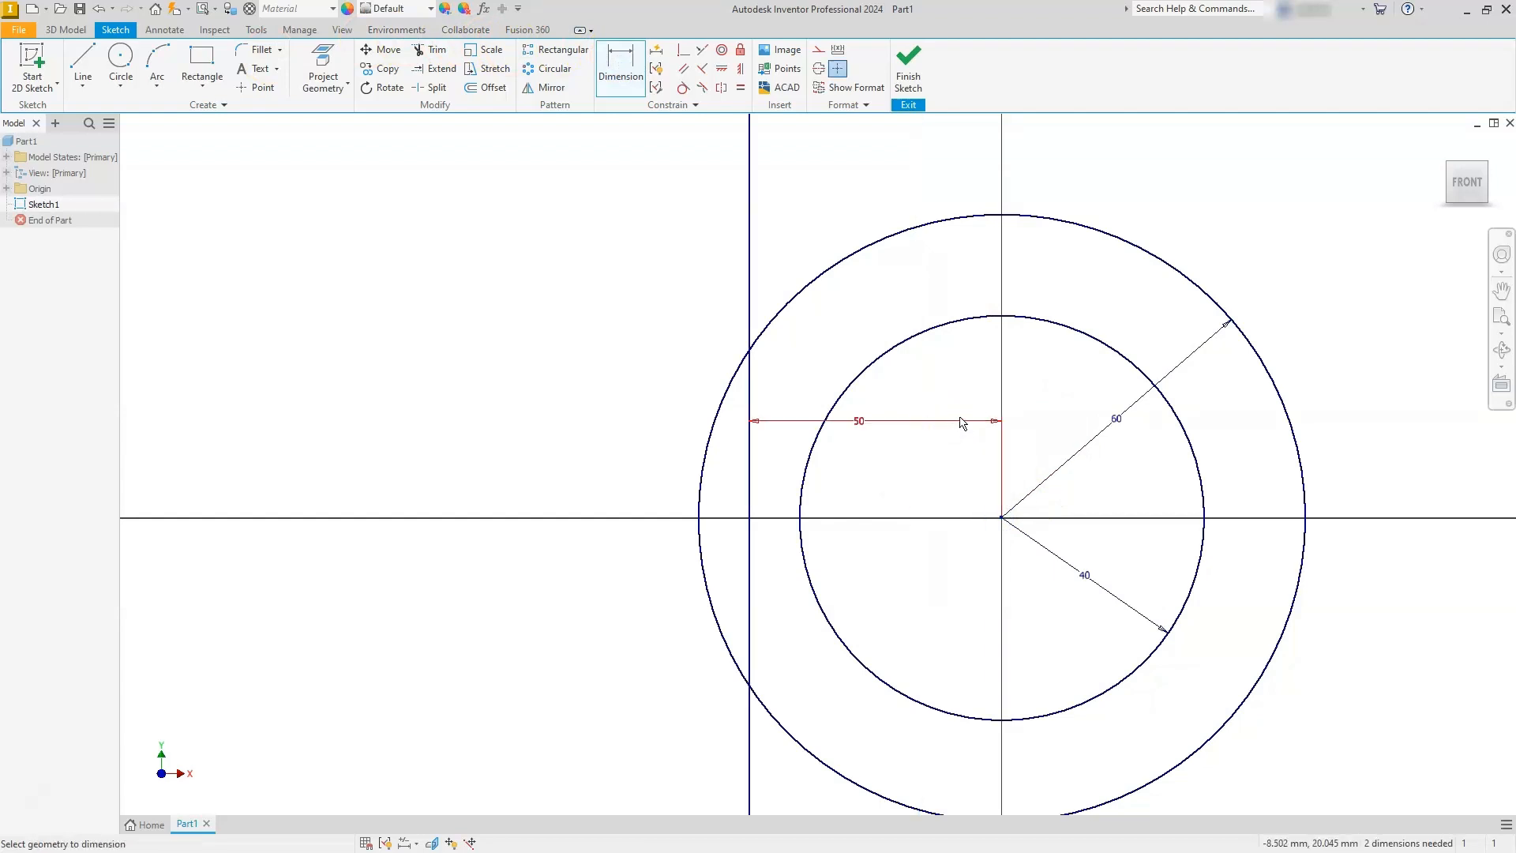
{"action": "scroll", "coordinate": [962, 422], "scroll_direction": "up", "scroll_amount": 3}
{"action": "key", "text": "Escape"}
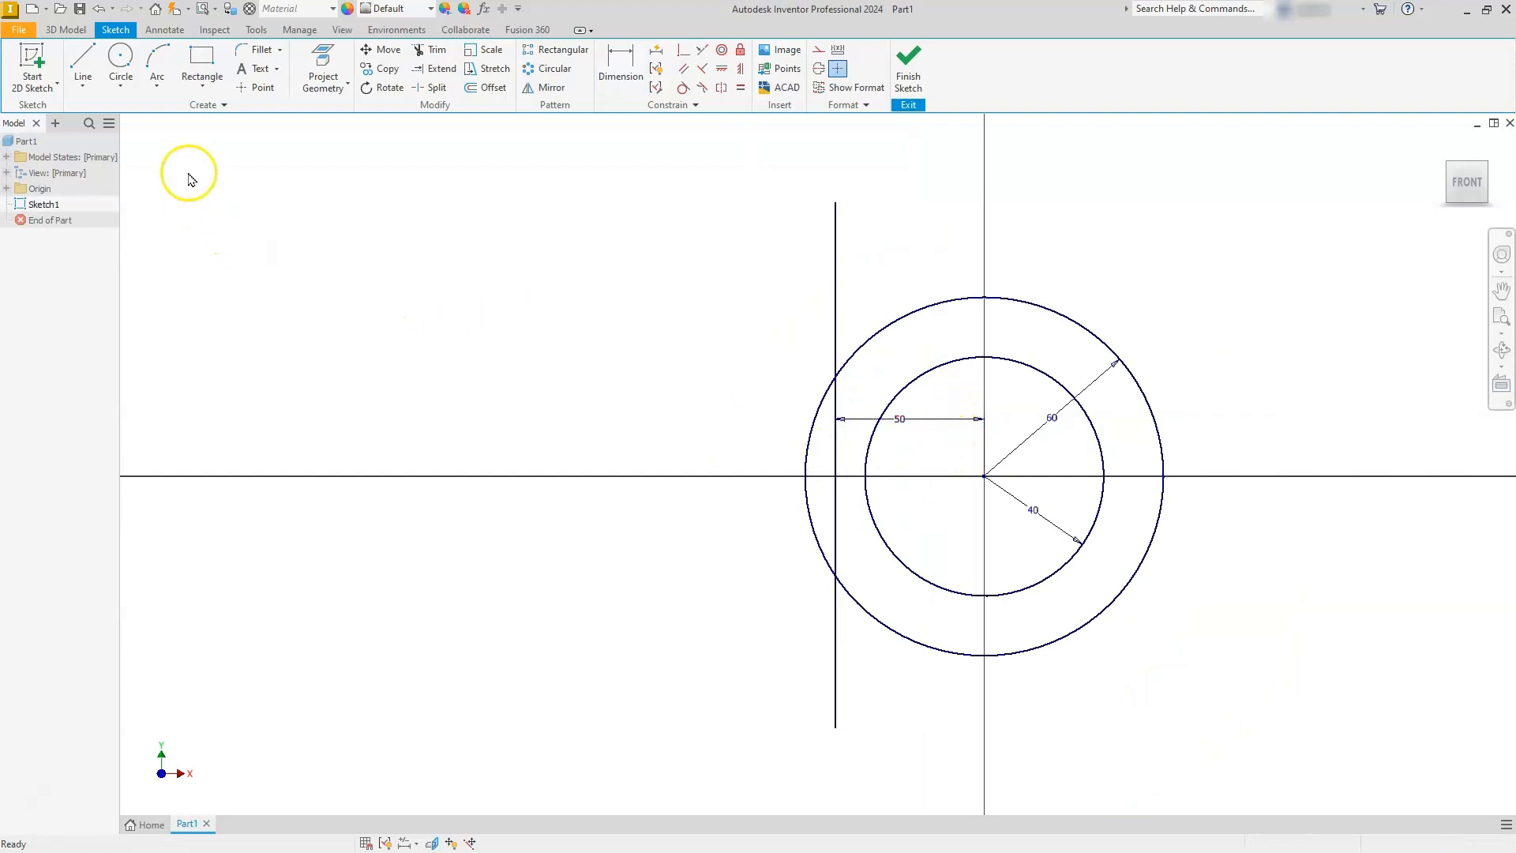
Step: Sketch a horizontal line about 94 mm long from the inner circle's lowest point leftward past the vertical line
{"action": "left_click", "coordinate": [83, 62]}
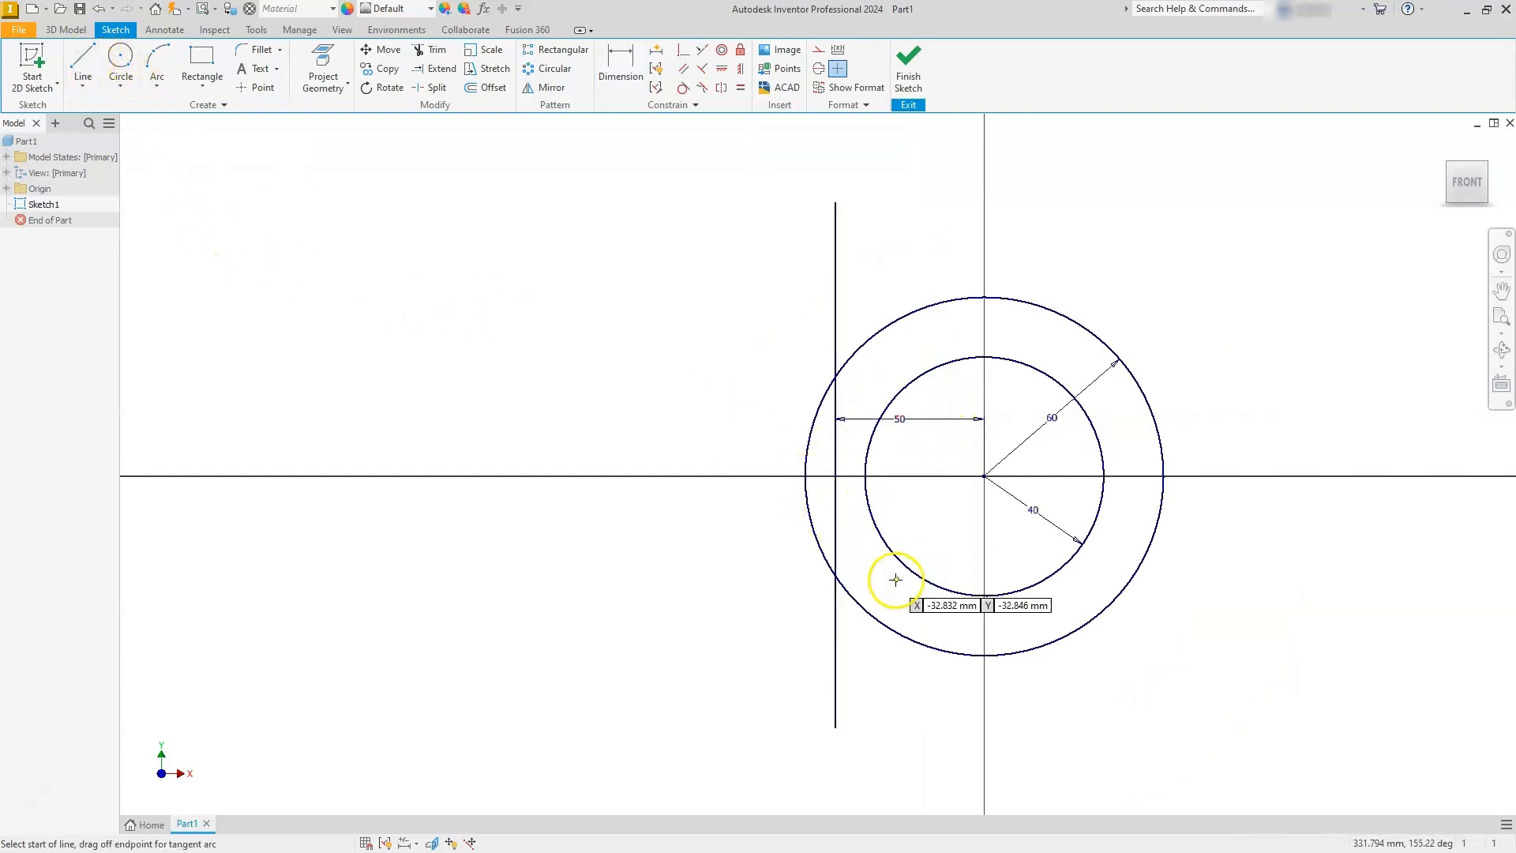
{"action": "left_click", "coordinate": [986, 594]}
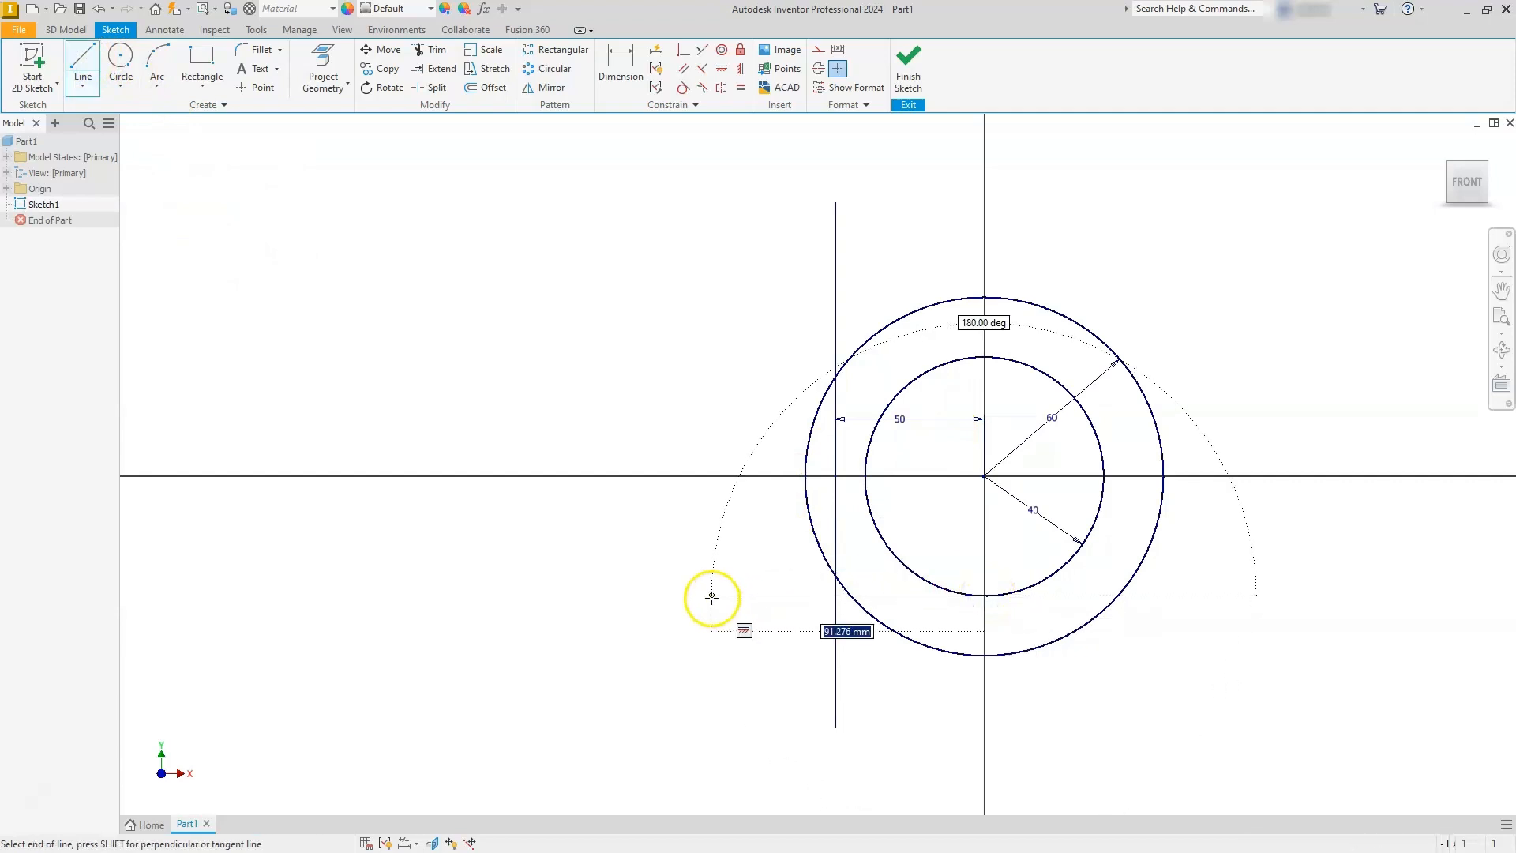
{"action": "left_click", "coordinate": [702, 596]}
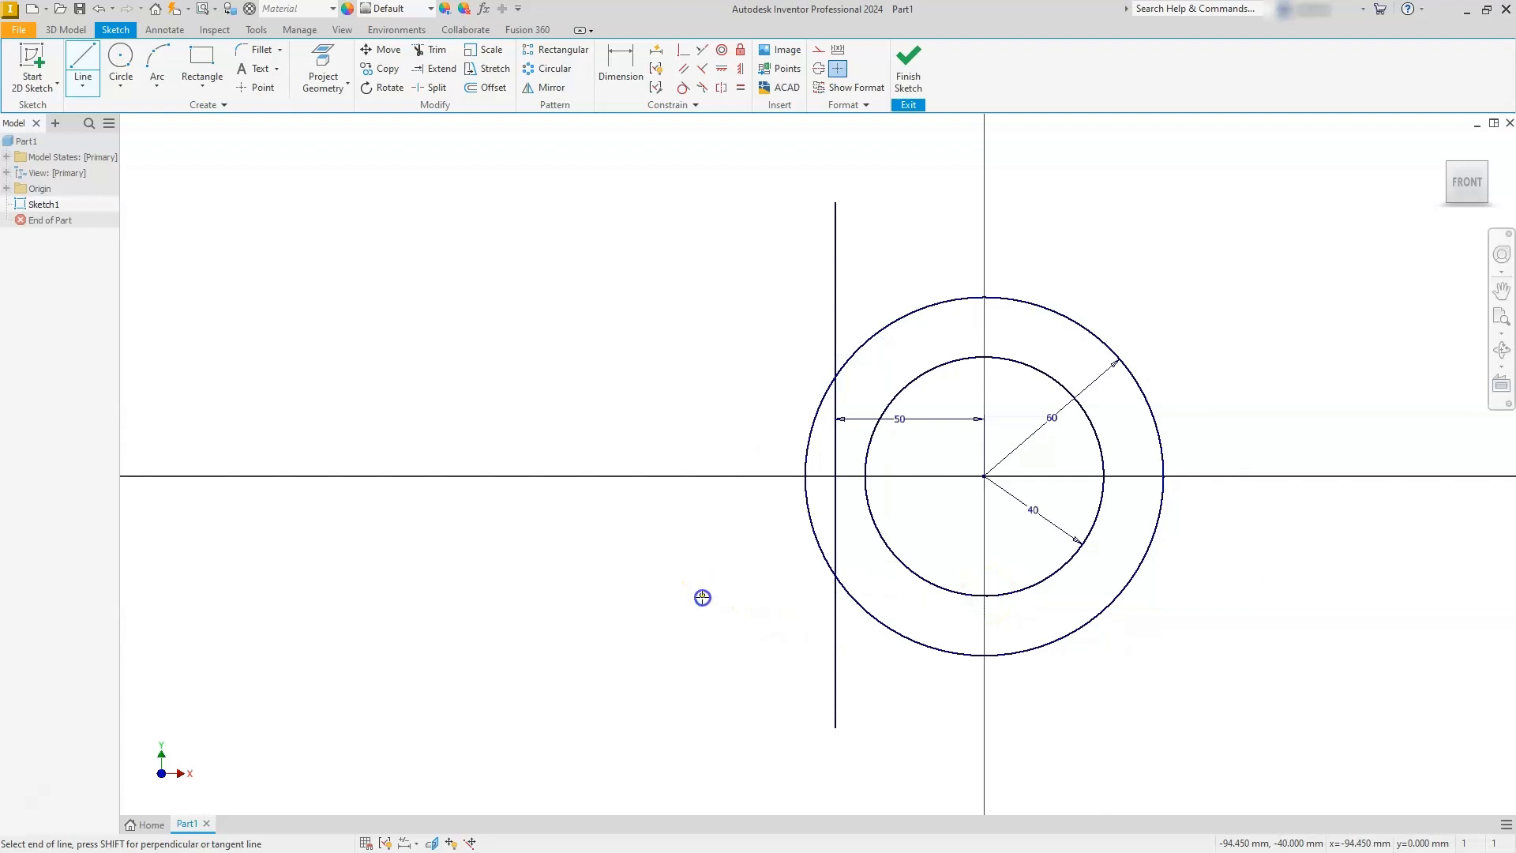
{"action": "key", "text": "Escape"}
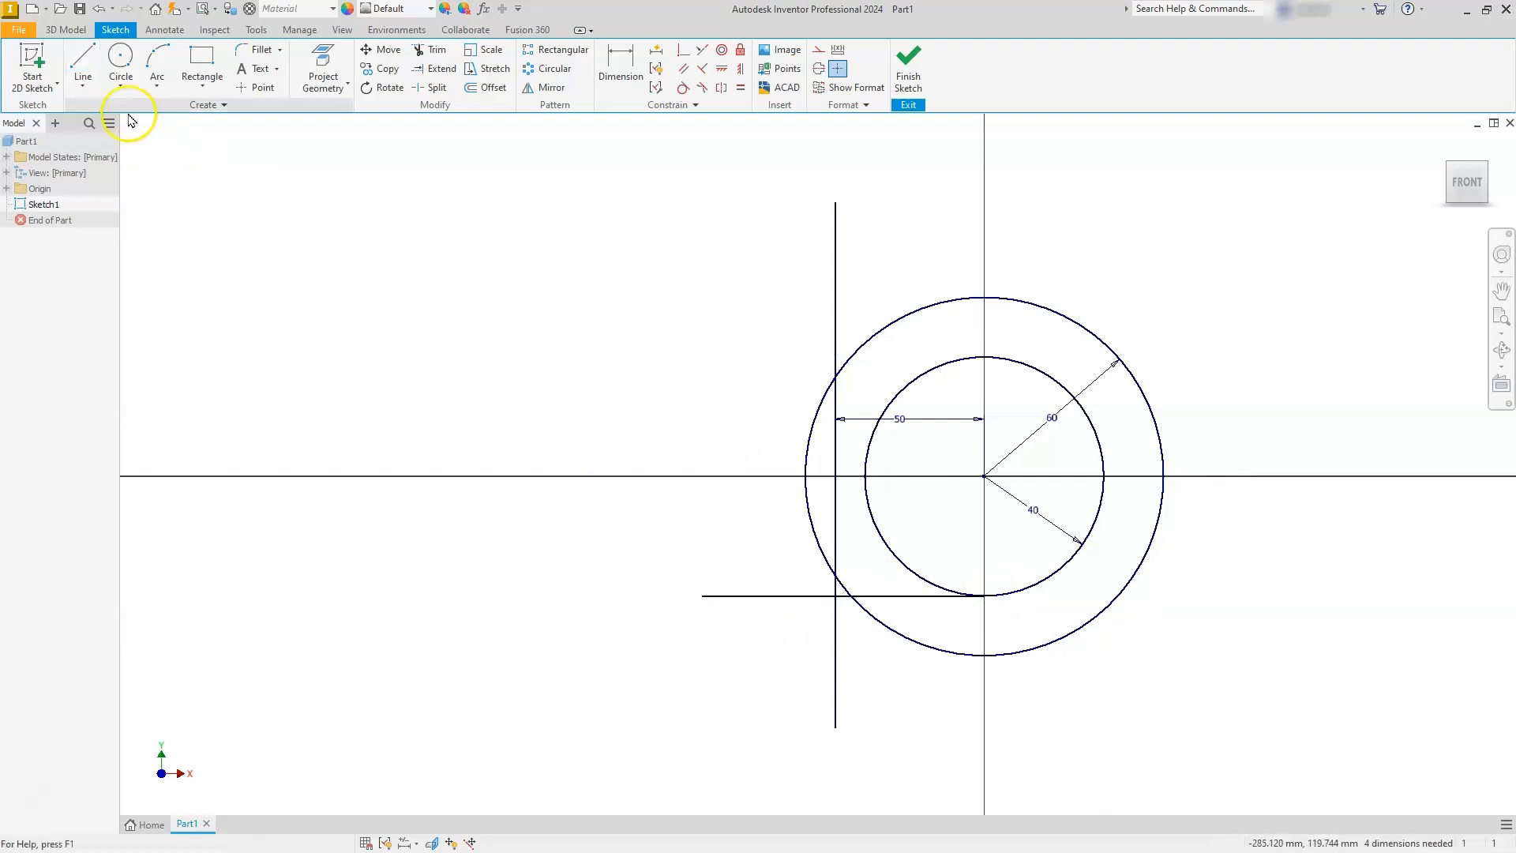
Step: Sketch a horizontal line from the outer circle's lowest point leftward past the vertical line
{"action": "left_click", "coordinate": [83, 59]}
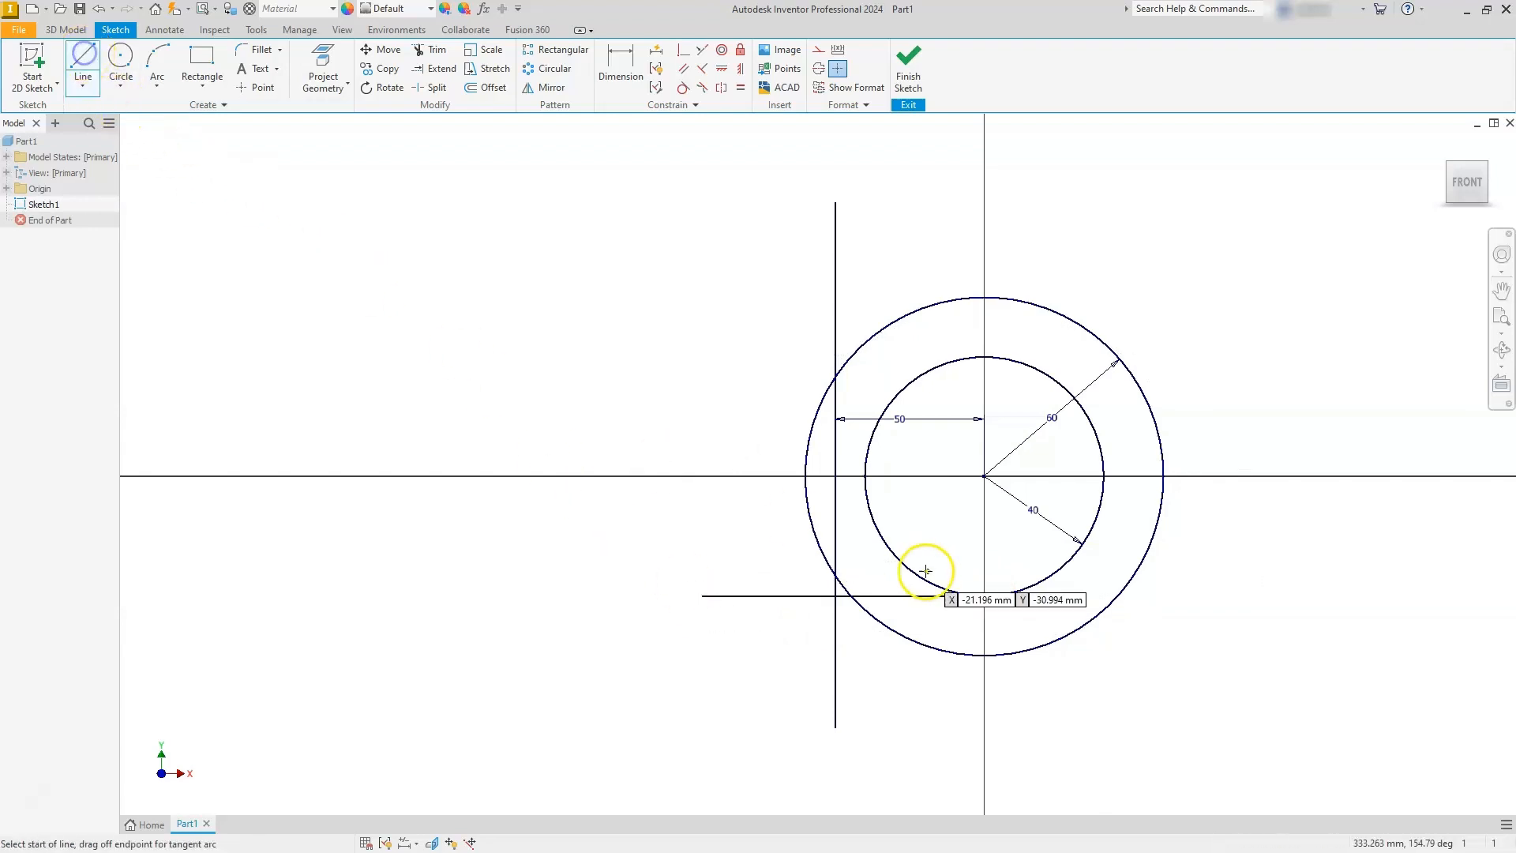
{"action": "left_click", "coordinate": [983, 656]}
{"action": "left_click", "coordinate": [749, 655]}
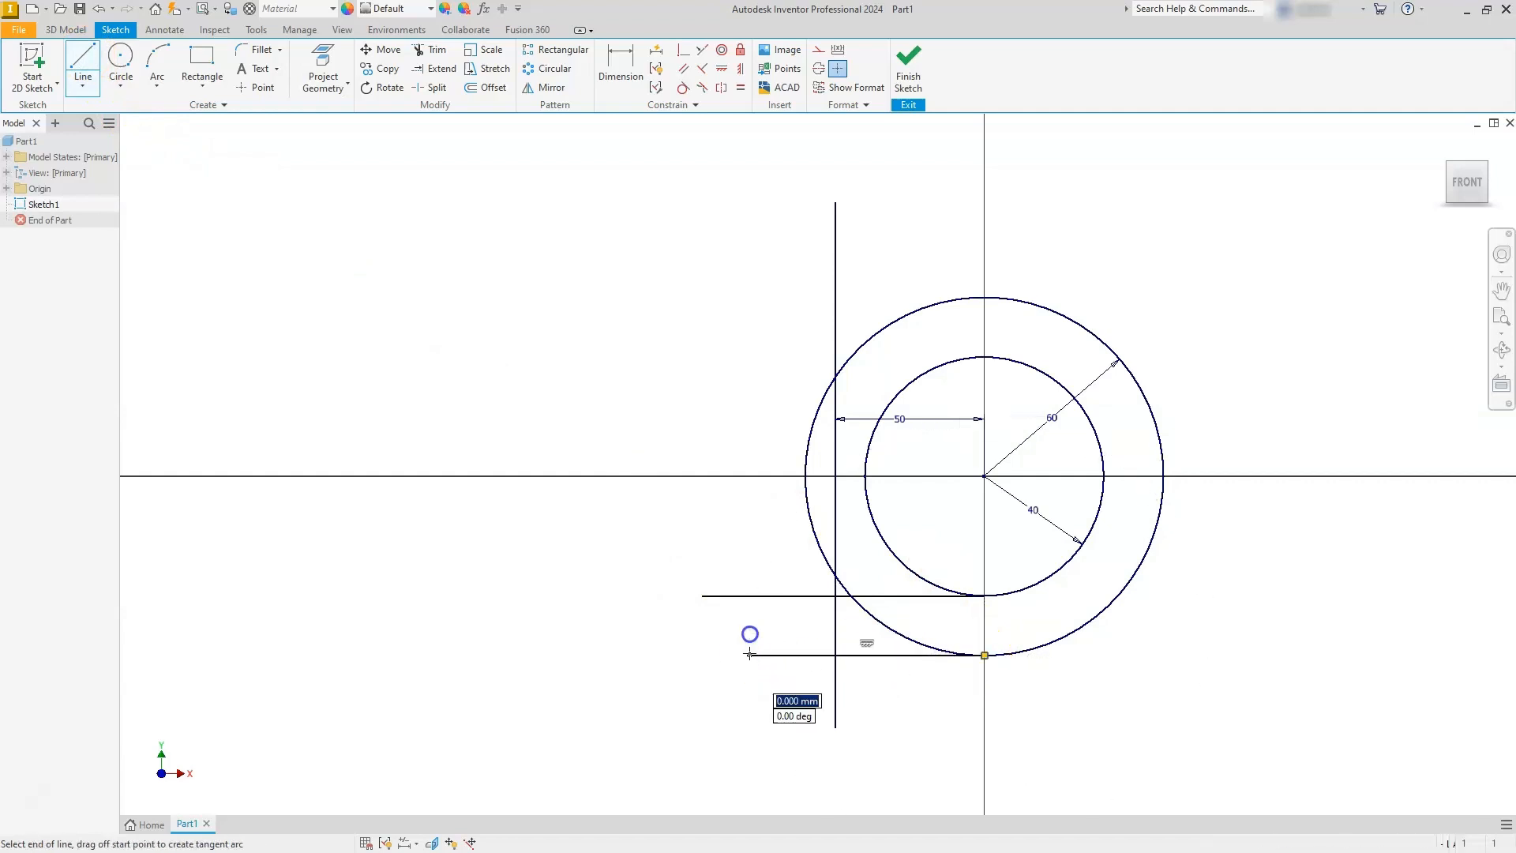
{"action": "key", "text": "Escape"}
Step: Sketch a horizontal line from the outer circle's highest point leftward past the vertical line
{"action": "left_click", "coordinate": [82, 59]}
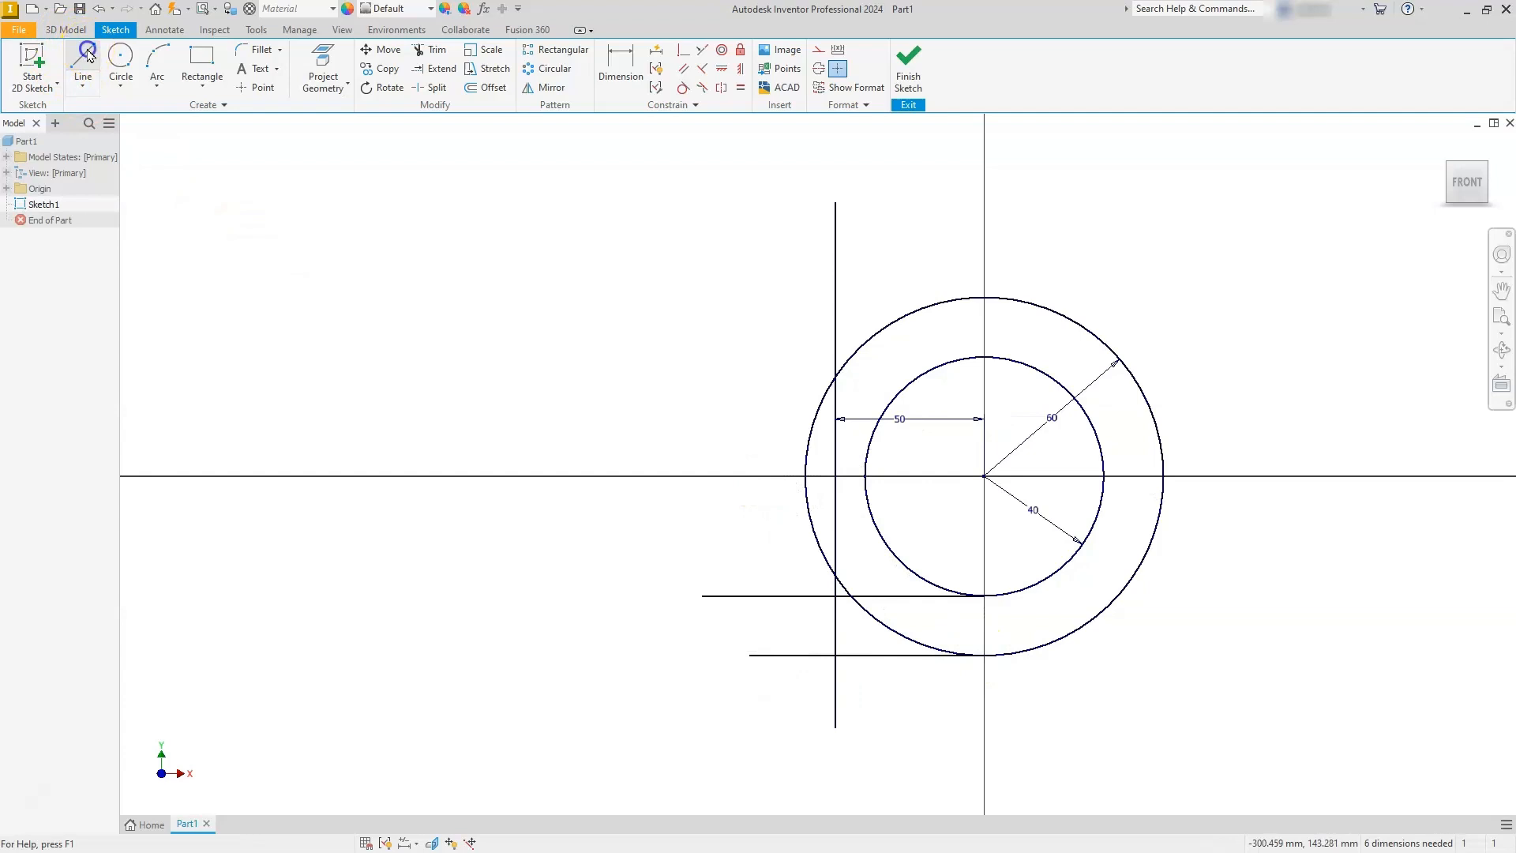
{"action": "left_click", "coordinate": [983, 298]}
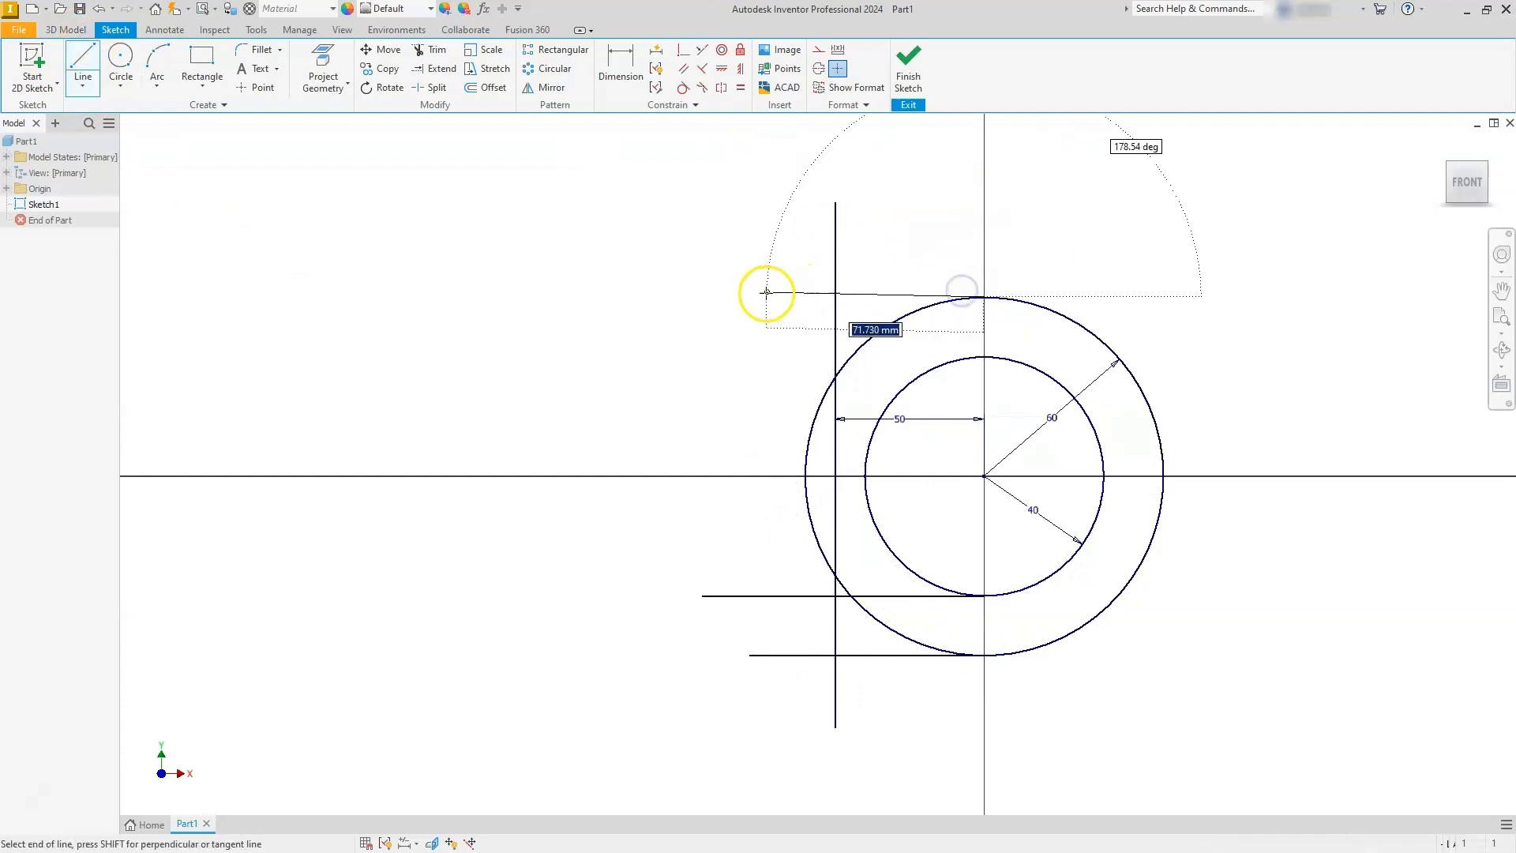
{"action": "left_click", "coordinate": [761, 297]}
{"action": "key", "text": "Escape"}
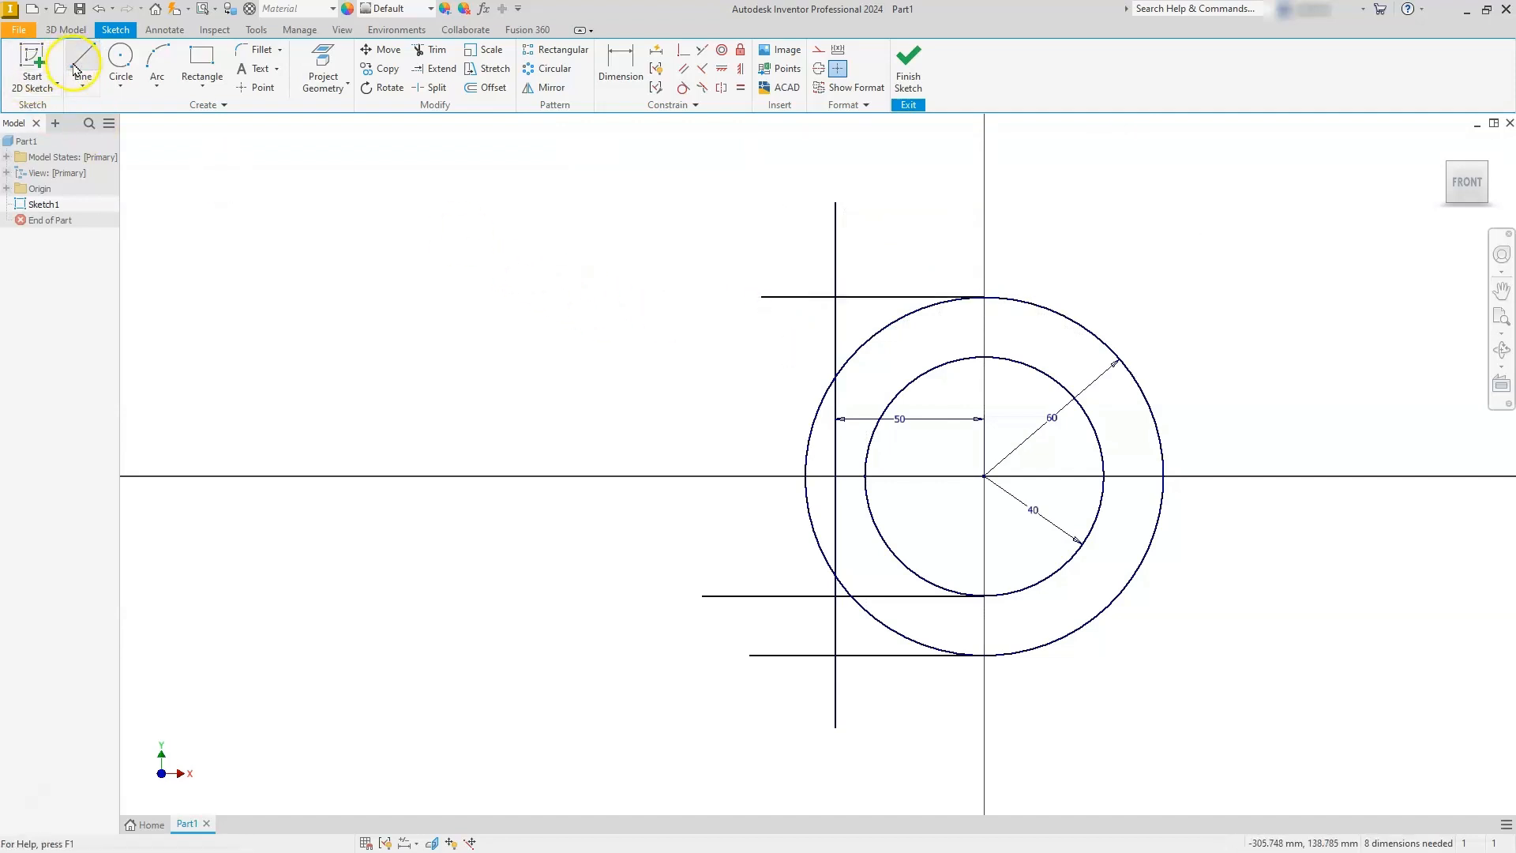
Step: Sketch a horizontal line from the inner circle's highest point leftward past the vertical line
{"action": "key", "text": "l"}
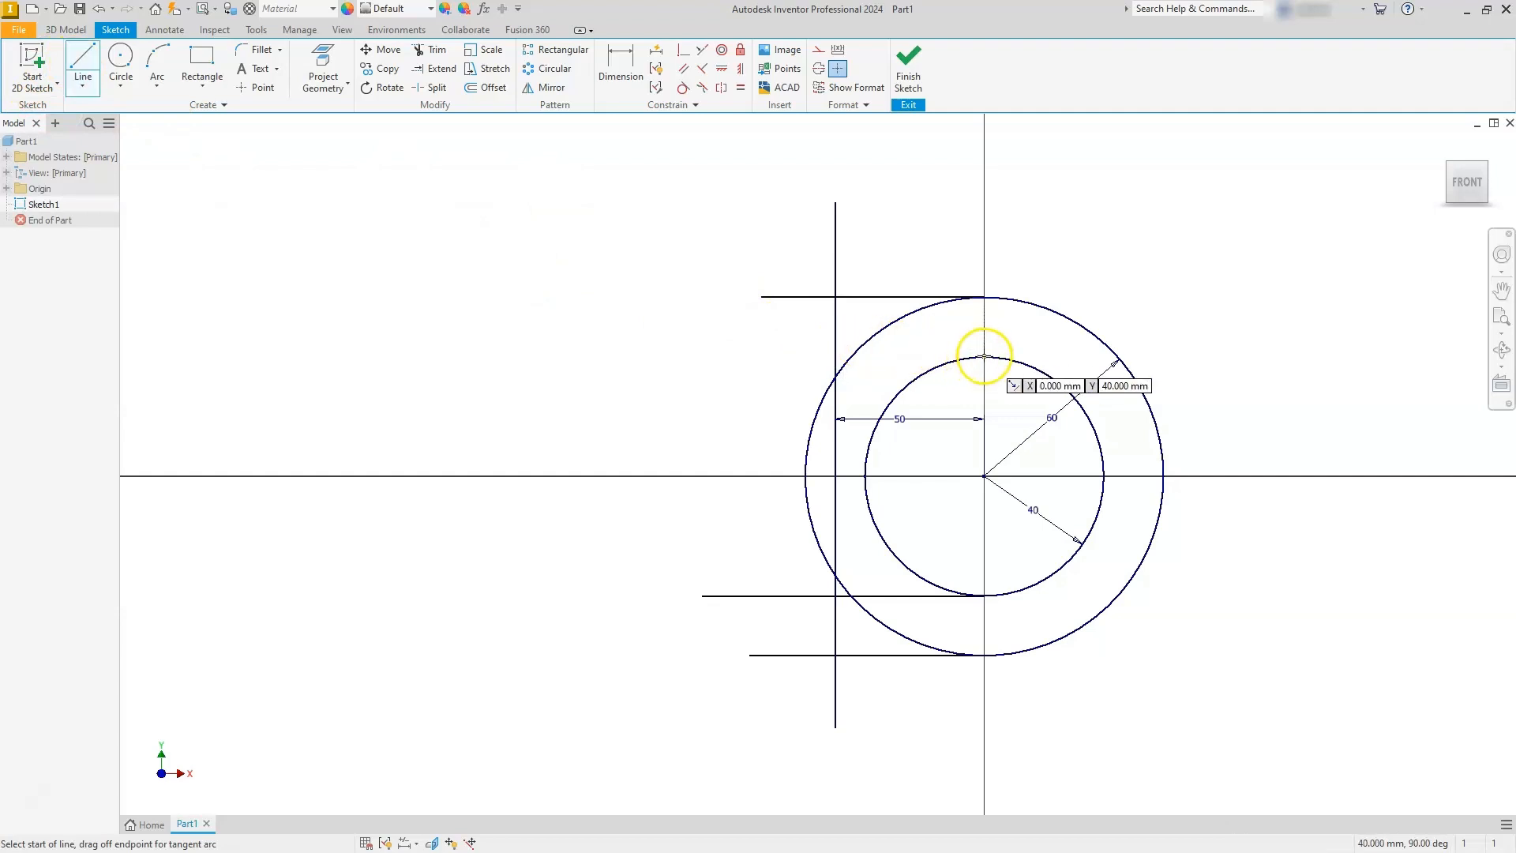
{"action": "left_click", "coordinate": [983, 358]}
{"action": "left_click", "coordinate": [741, 357]}
{"action": "key", "text": "Escape"}
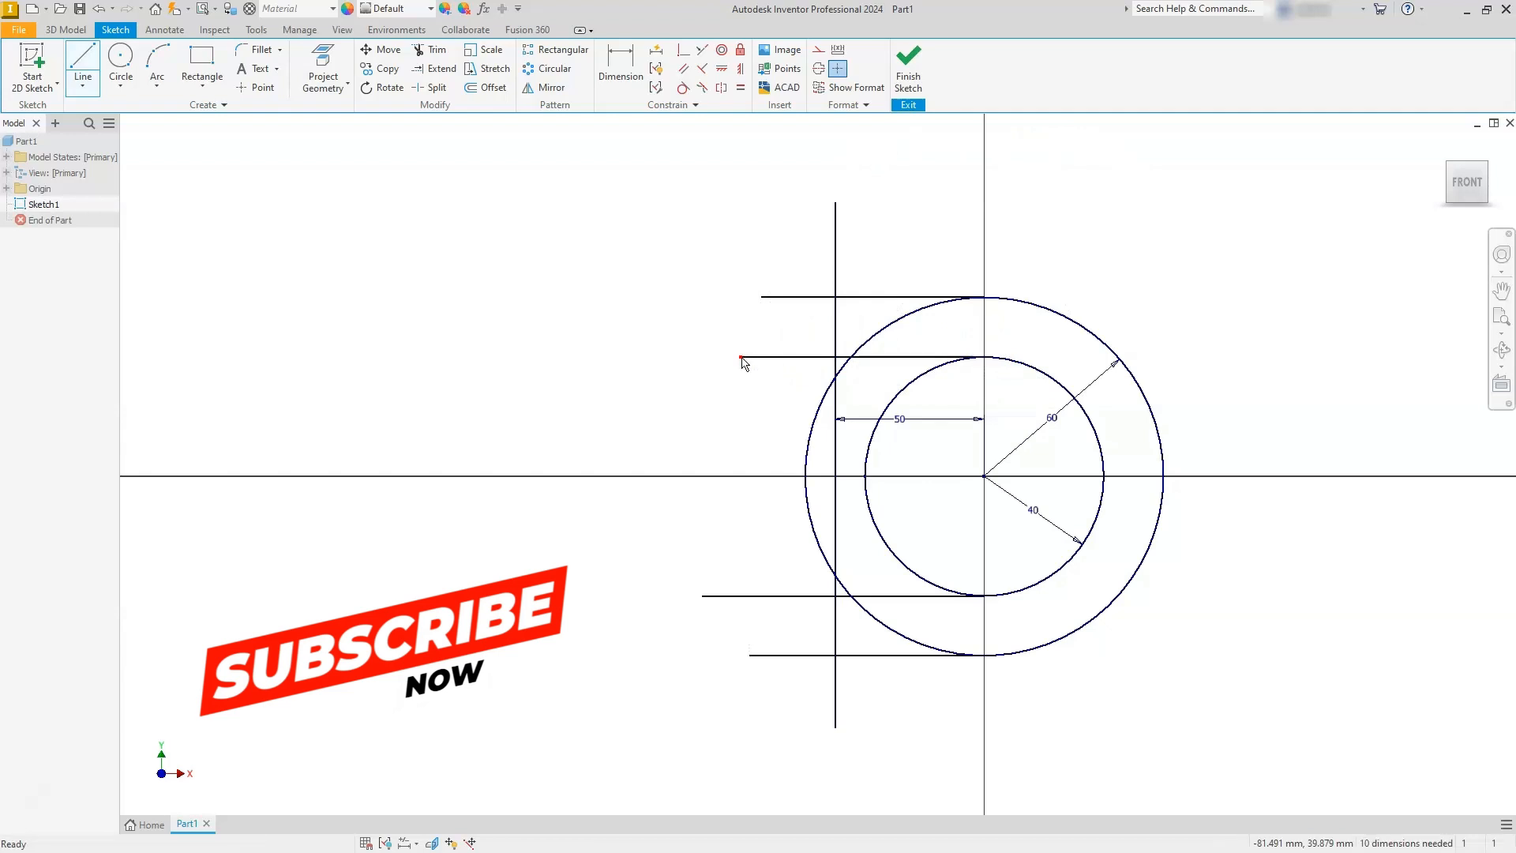
{"action": "key", "text": "Escape"}
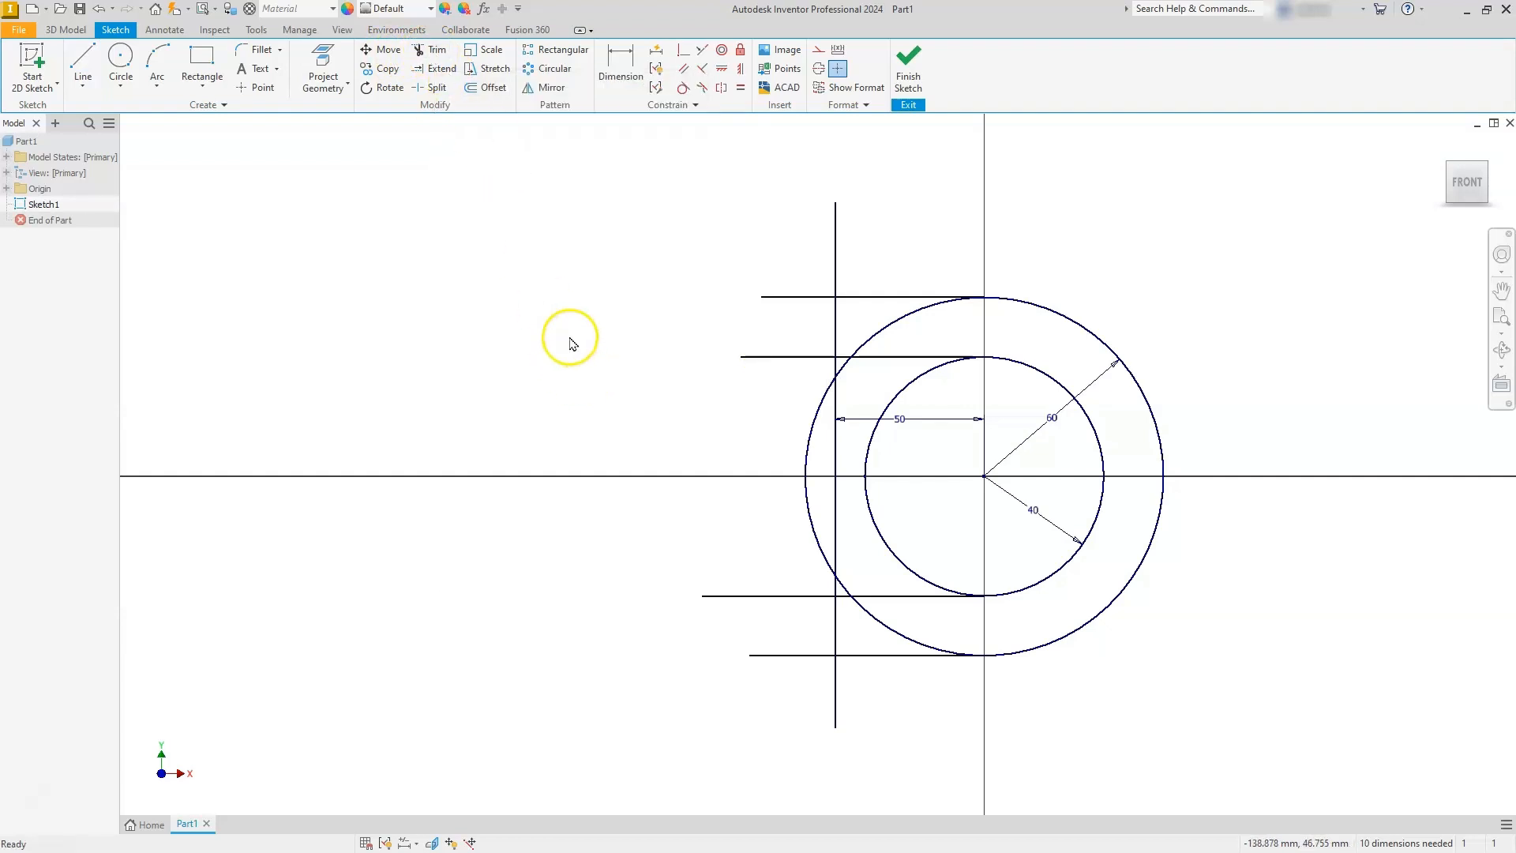
Step: Trim away the left halves of both circles between the upper and lower horizontal lines
{"action": "left_click", "coordinate": [430, 51]}
{"action": "left_click", "coordinate": [806, 517]}
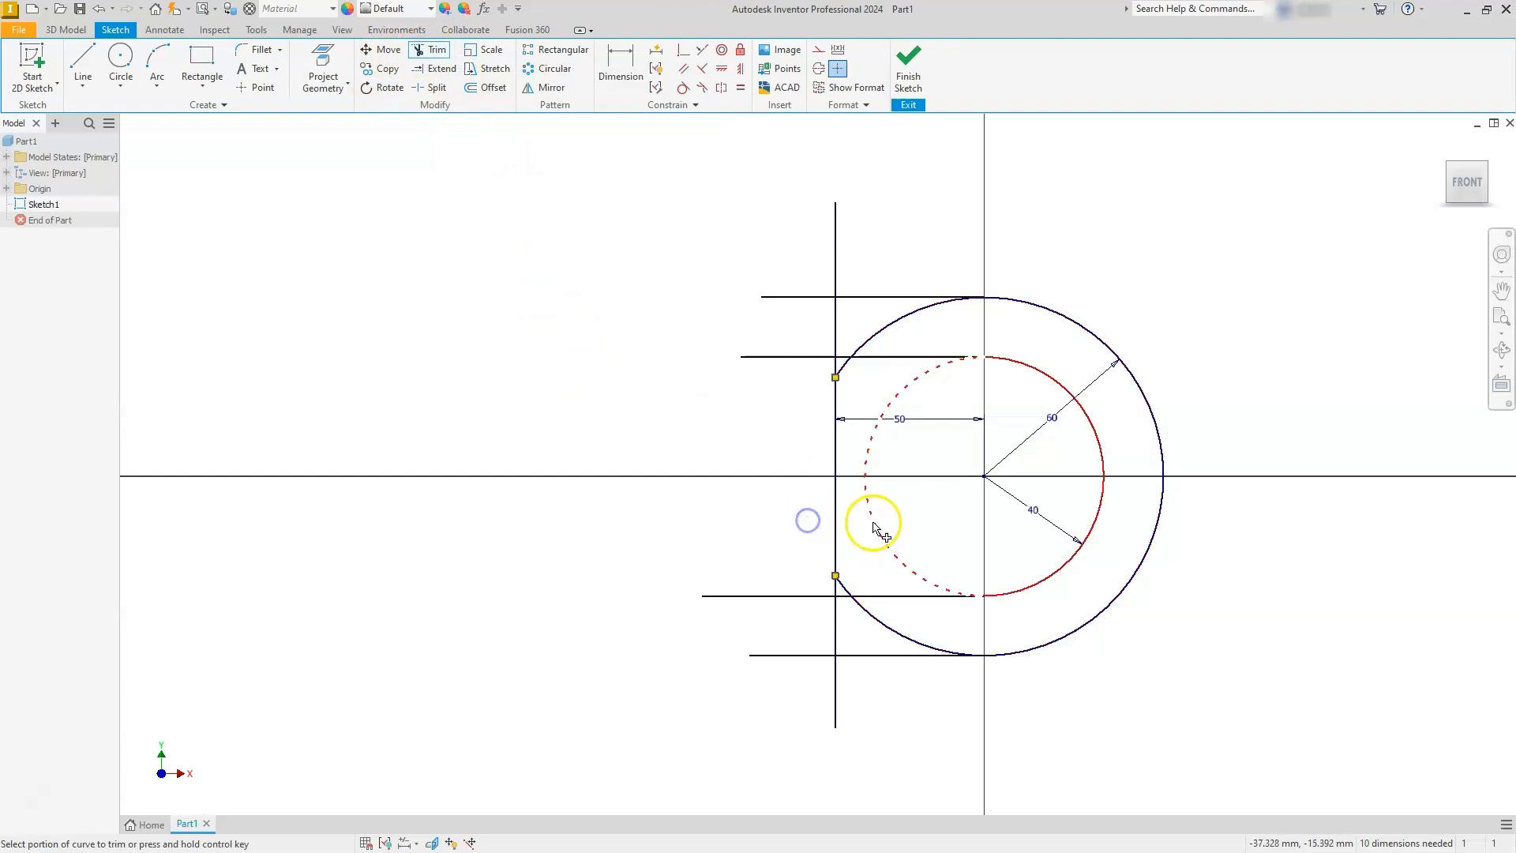
{"action": "left_click", "coordinate": [882, 528]}
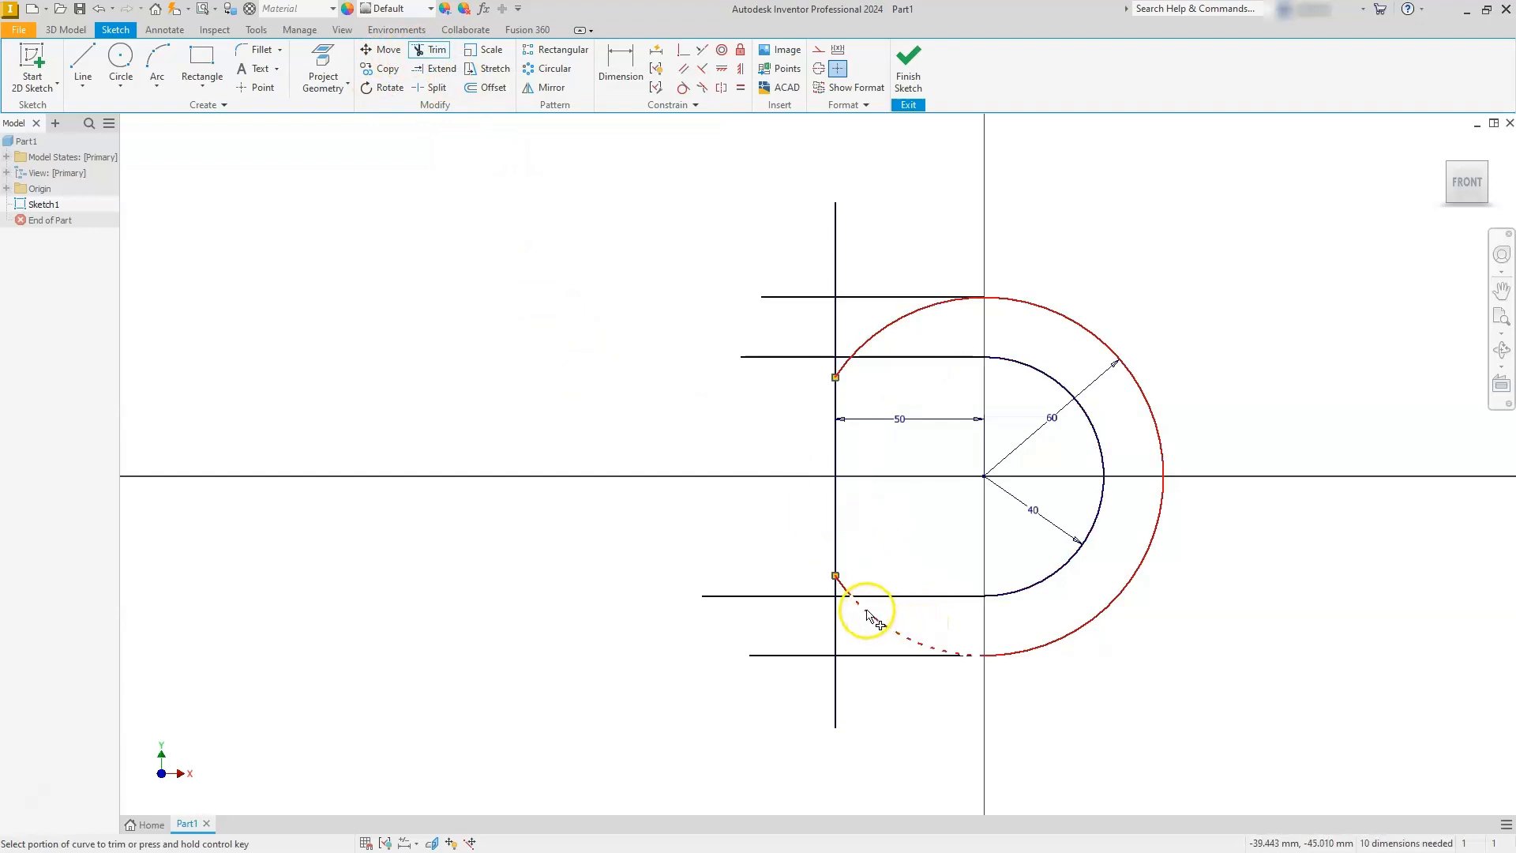
{"action": "left_click", "coordinate": [842, 588]}
{"action": "left_click", "coordinate": [877, 616]}
{"action": "left_click", "coordinate": [842, 370]}
{"action": "left_click", "coordinate": [868, 341]}
Step: Trim the horizontal lines' overhangs beyond the vertical line, and cut the vertical line back to the end edges of the two arms
{"action": "left_click", "coordinate": [778, 299]}
{"action": "left_click", "coordinate": [790, 359]}
{"action": "left_click", "coordinate": [814, 598]}
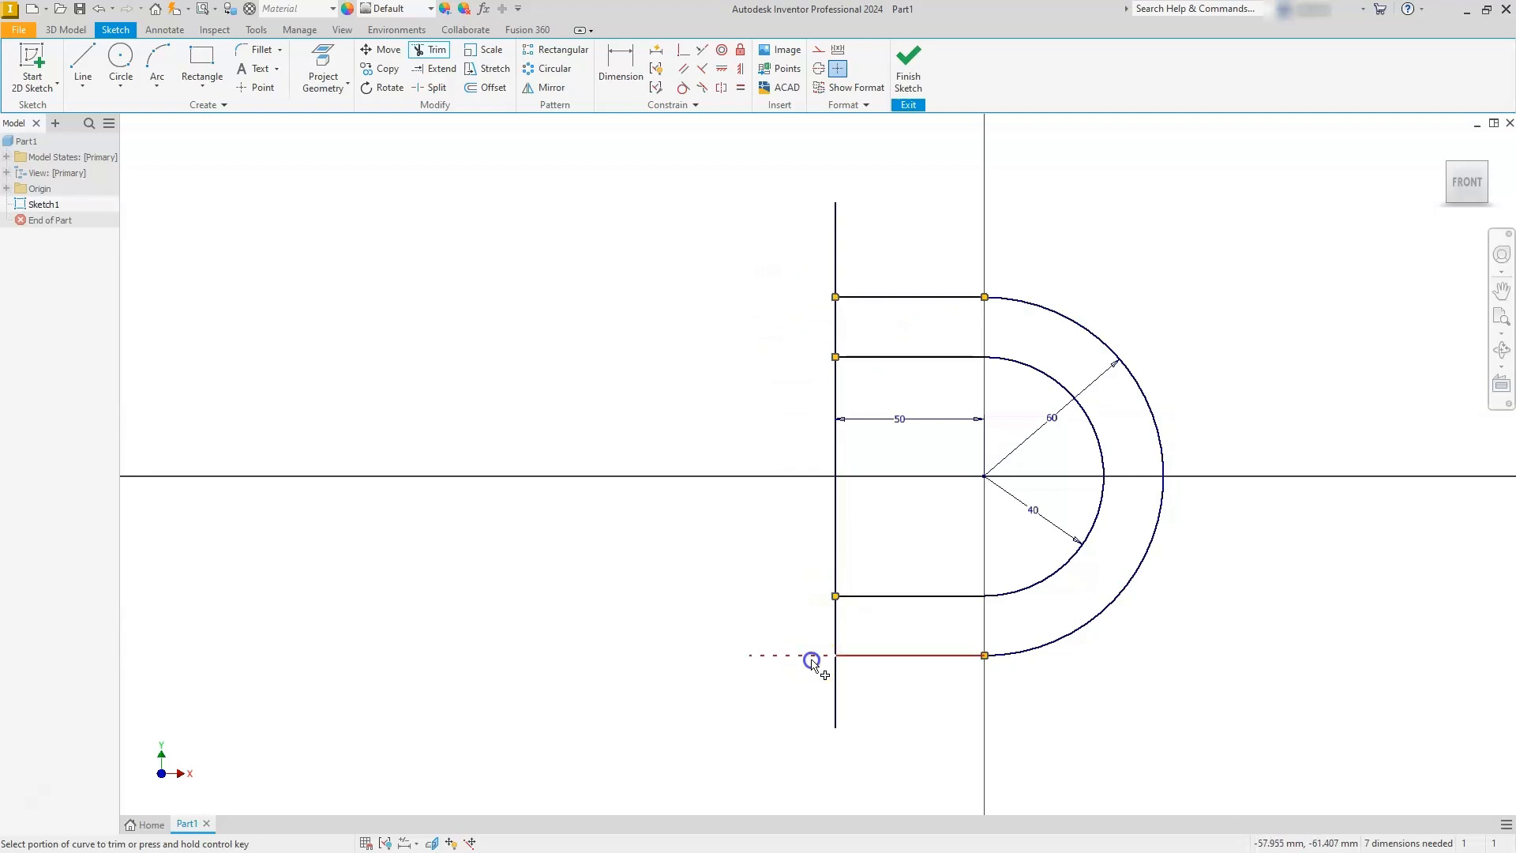
{"action": "left_click", "coordinate": [835, 677]}
{"action": "left_click", "coordinate": [835, 544]}
{"action": "left_click", "coordinate": [835, 237]}
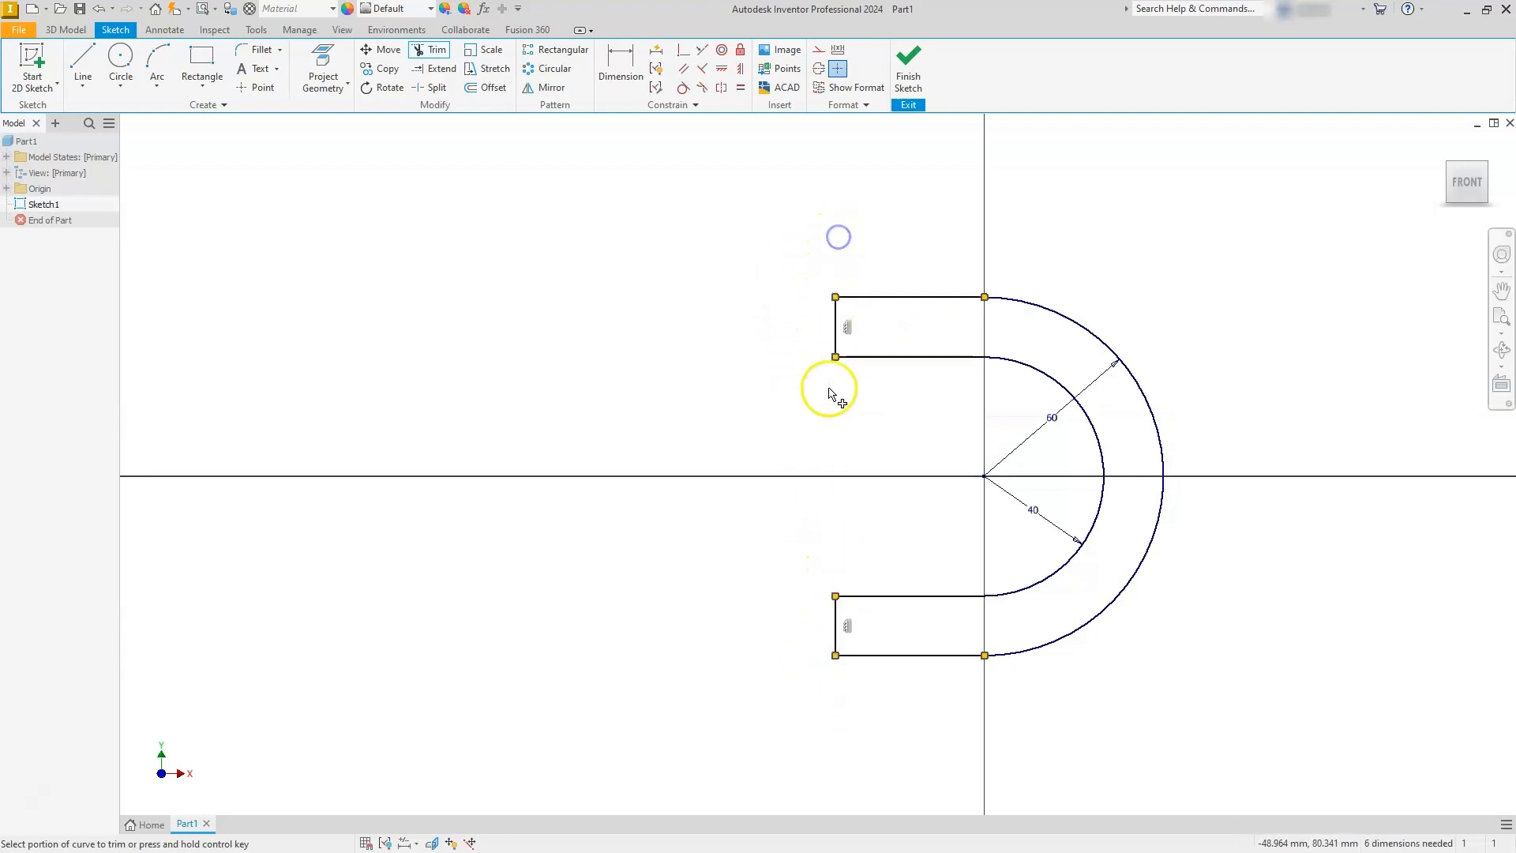
{"action": "key", "text": "Escape"}
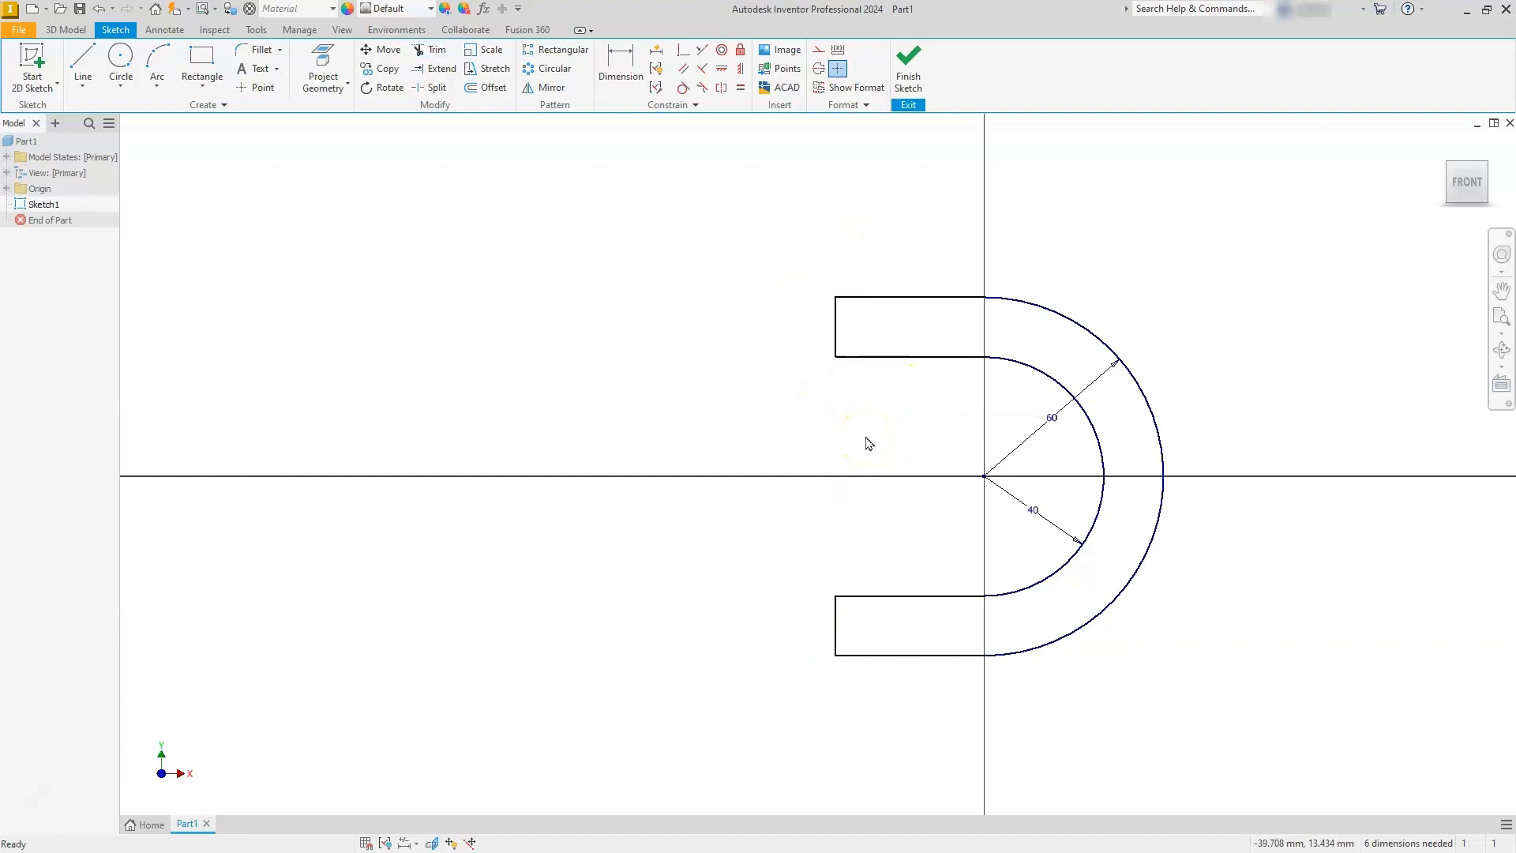
Step: Dimension the horizontal distance from the arcs' centre to the upper arm's end line as 50 mm, placed above the profile
{"action": "left_click", "coordinate": [619, 64]}
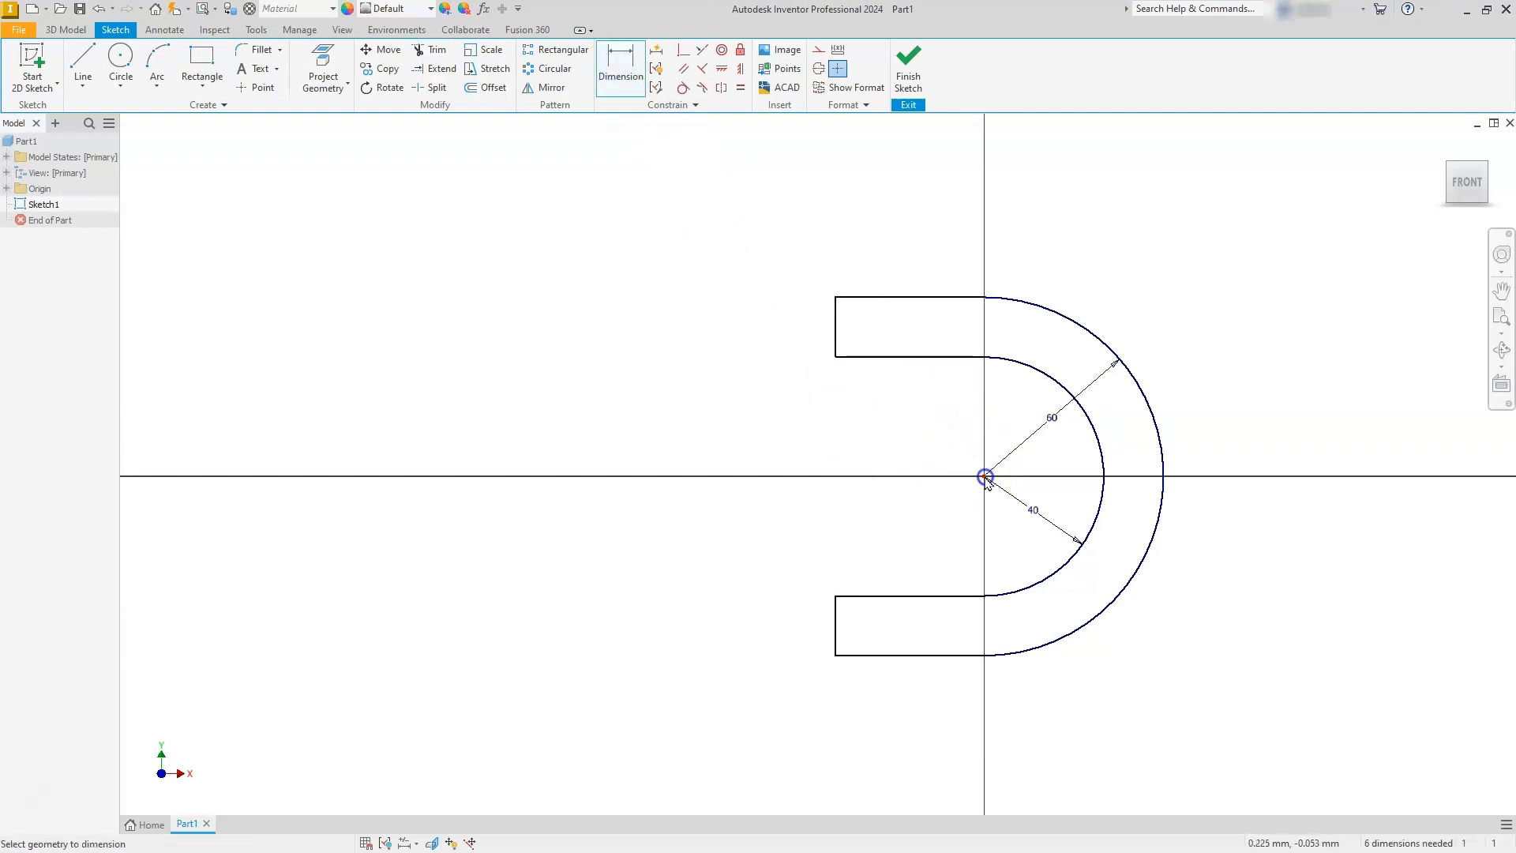
{"action": "left_click", "coordinate": [834, 311]}
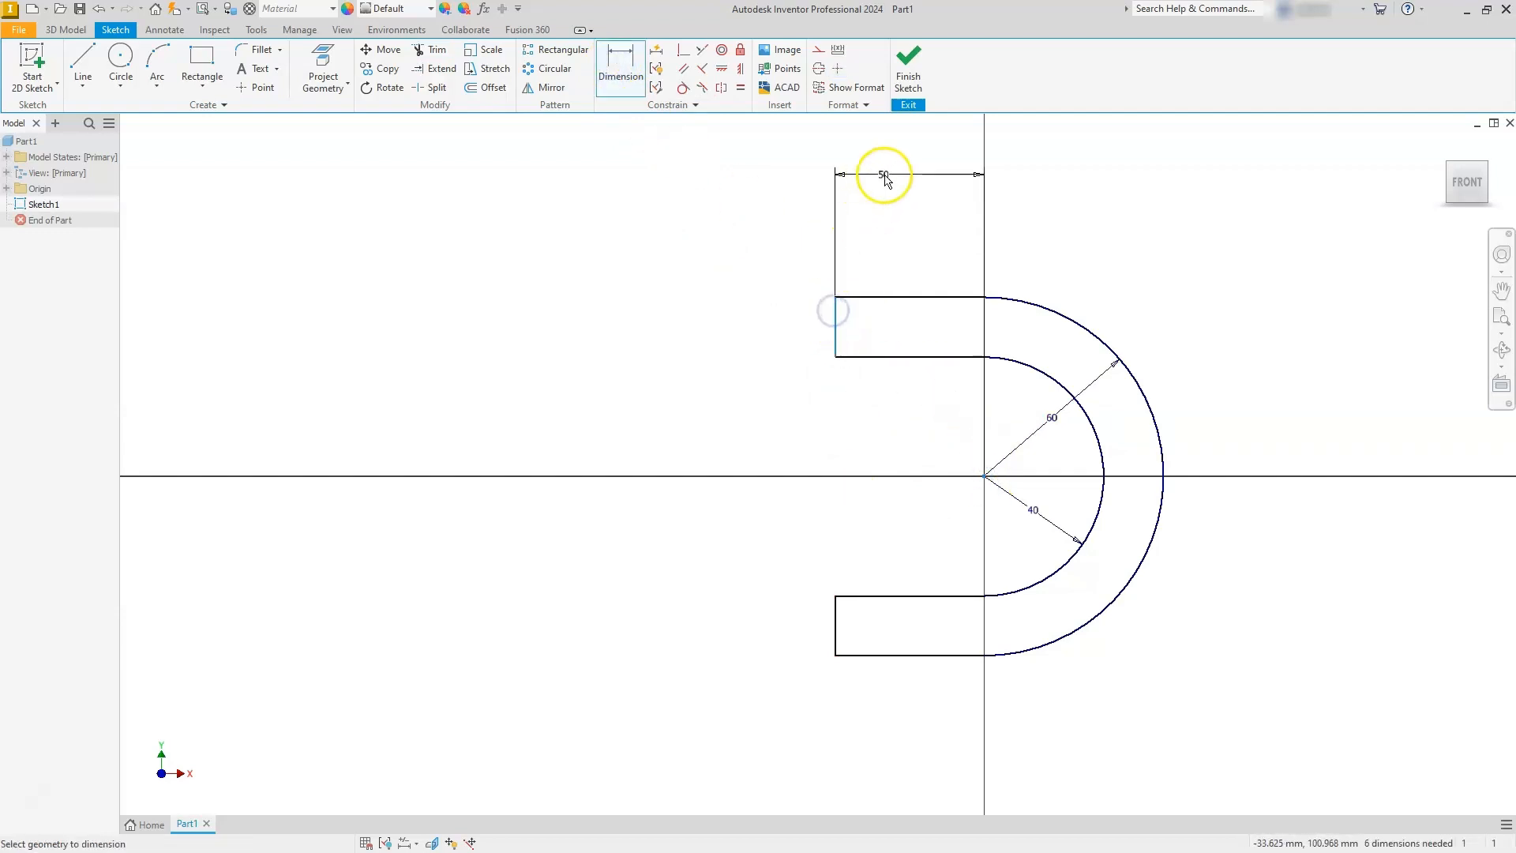
{"action": "left_click", "coordinate": [912, 229]}
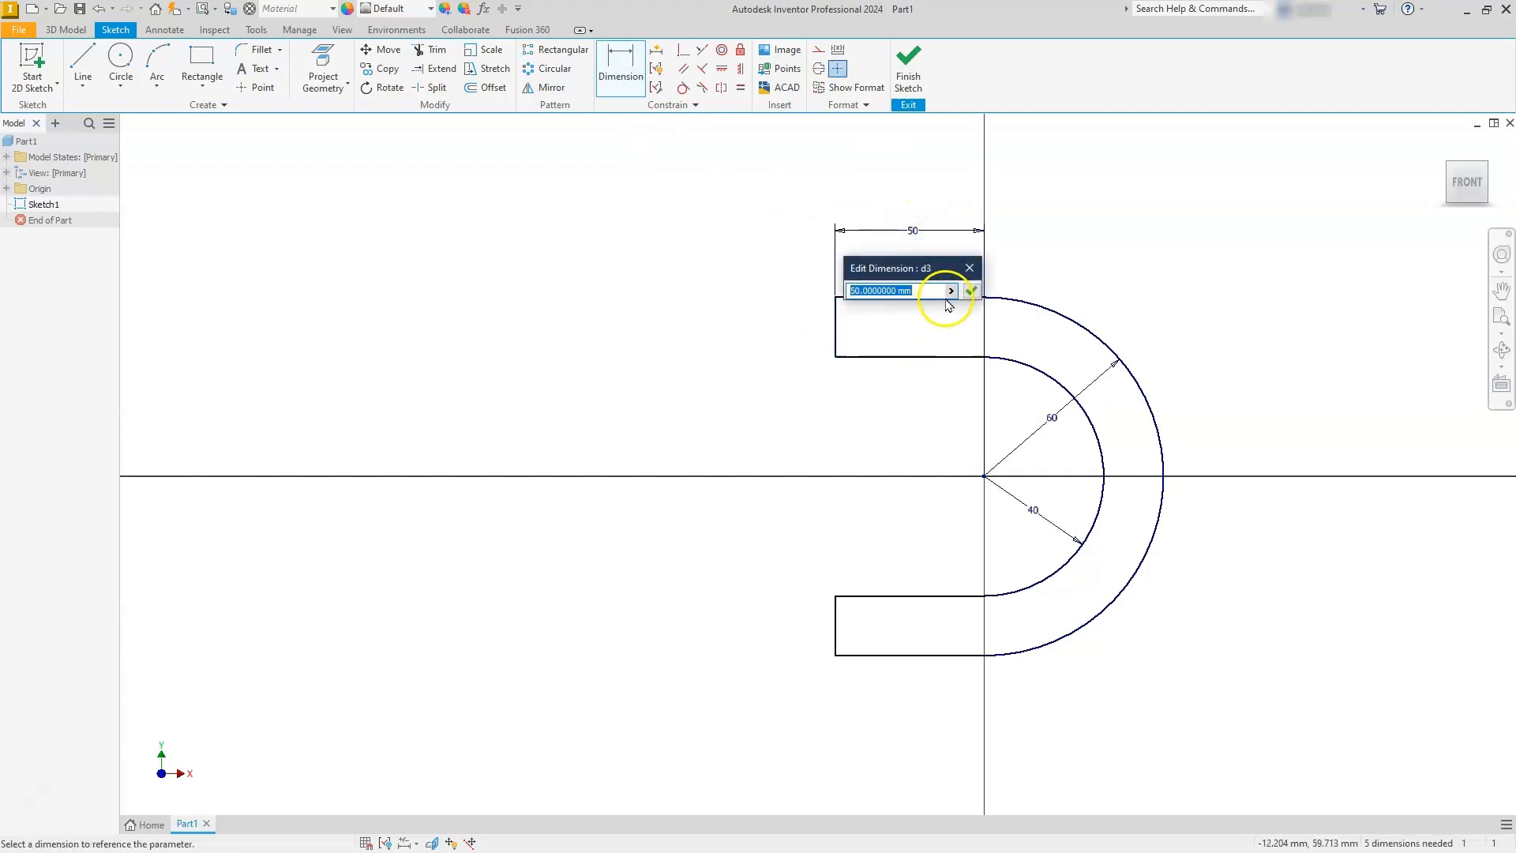
{"action": "left_click", "coordinate": [972, 292]}
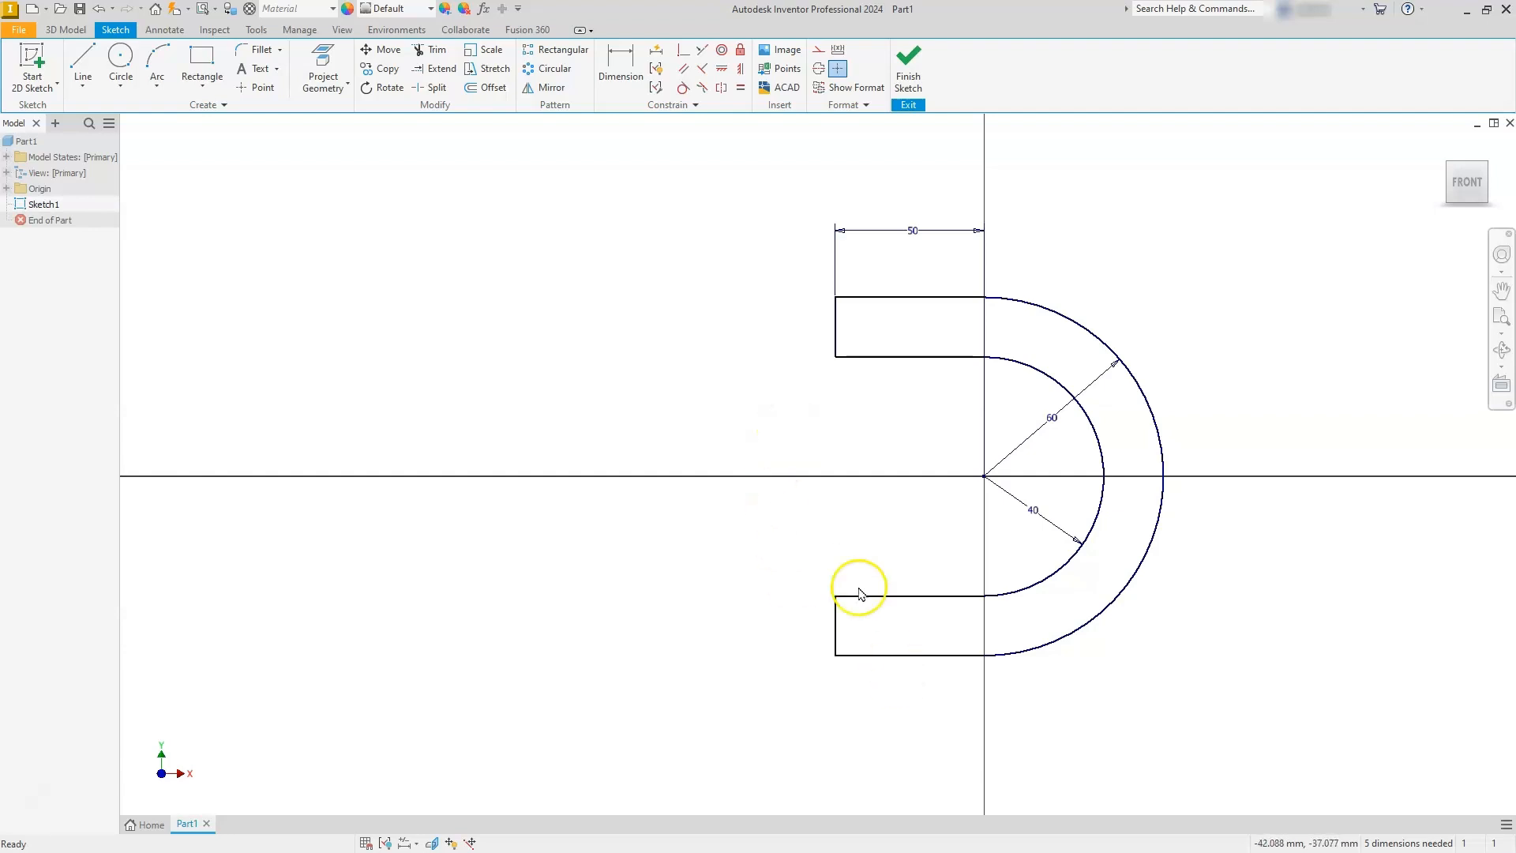
Step: Apply a collinear constraint between the end lines of the upper and lower arms
{"action": "left_click", "coordinate": [700, 53]}
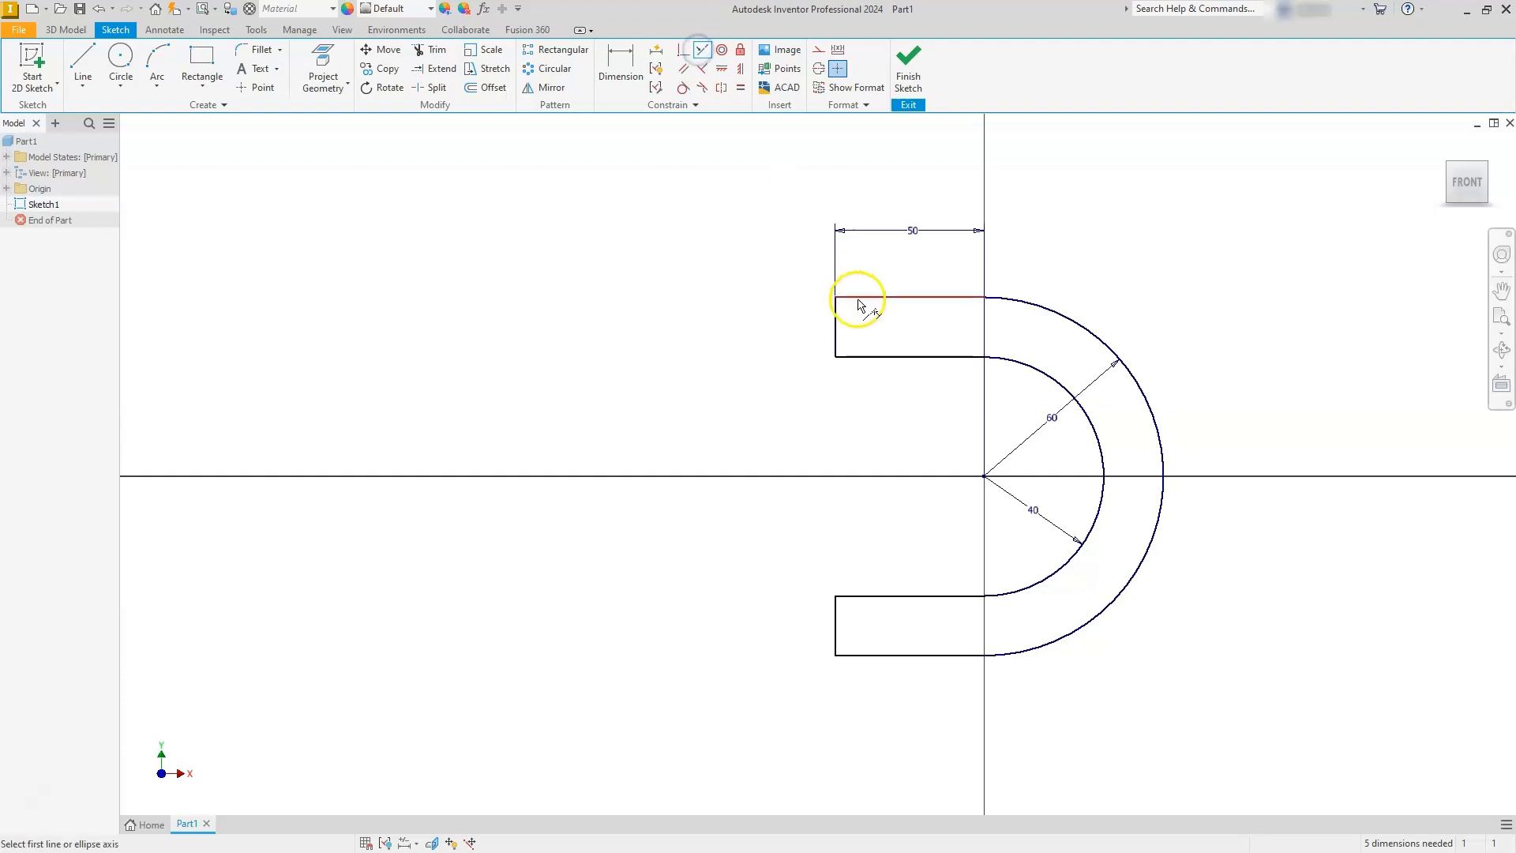
{"action": "left_click", "coordinate": [839, 339]}
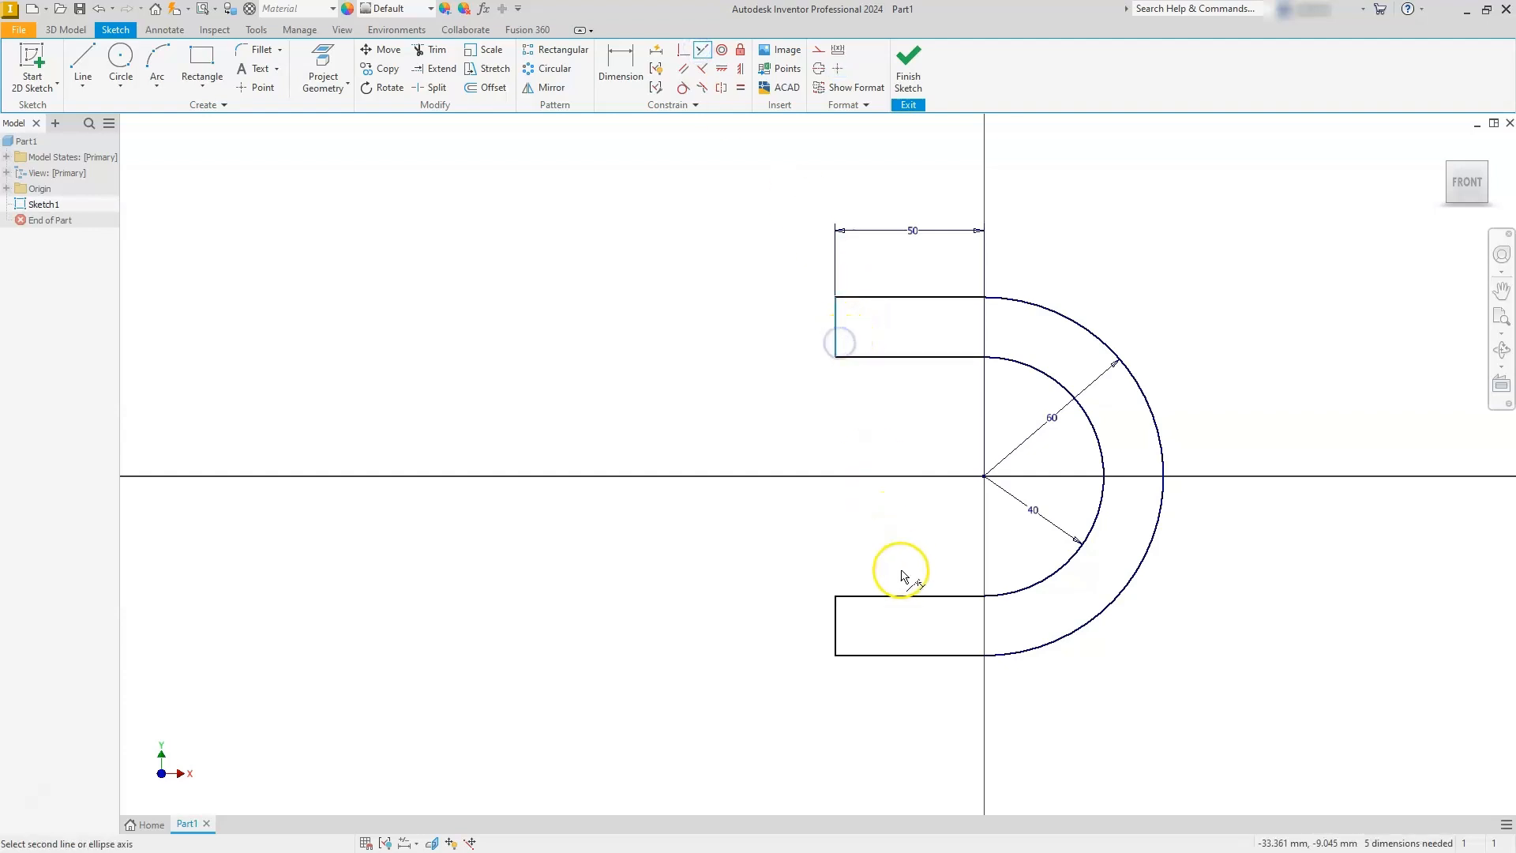
{"action": "left_click", "coordinate": [837, 614]}
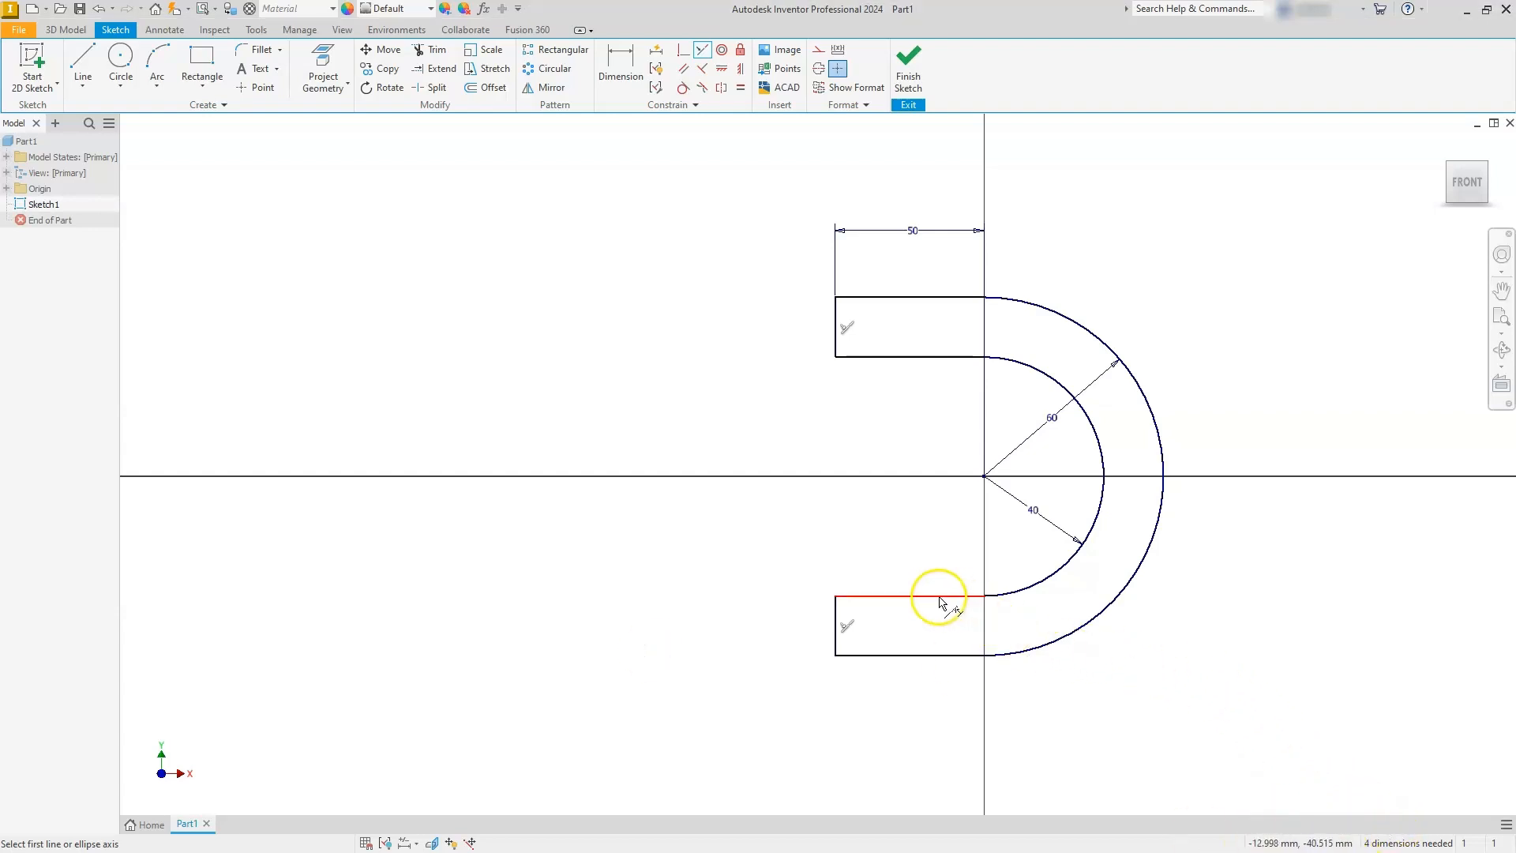
{"action": "key", "text": "Escape"}
Step: Apply tangent constraints between each of the four horizontal arm lines and its adjoining inner or outer arc
{"action": "left_click", "coordinate": [680, 87]}
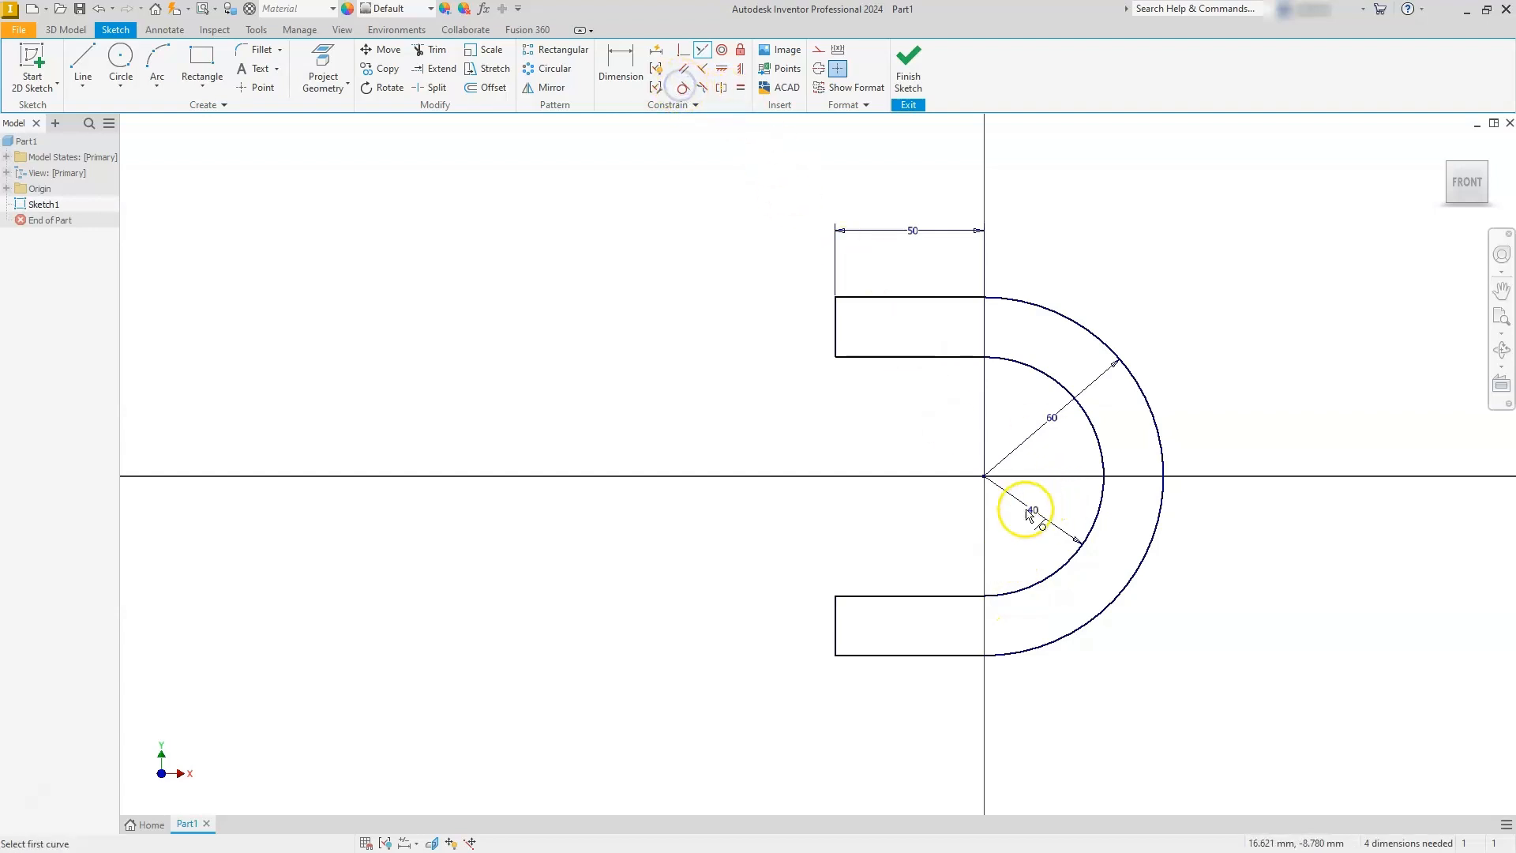
{"action": "left_click", "coordinate": [944, 655]}
{"action": "left_click", "coordinate": [1032, 649]}
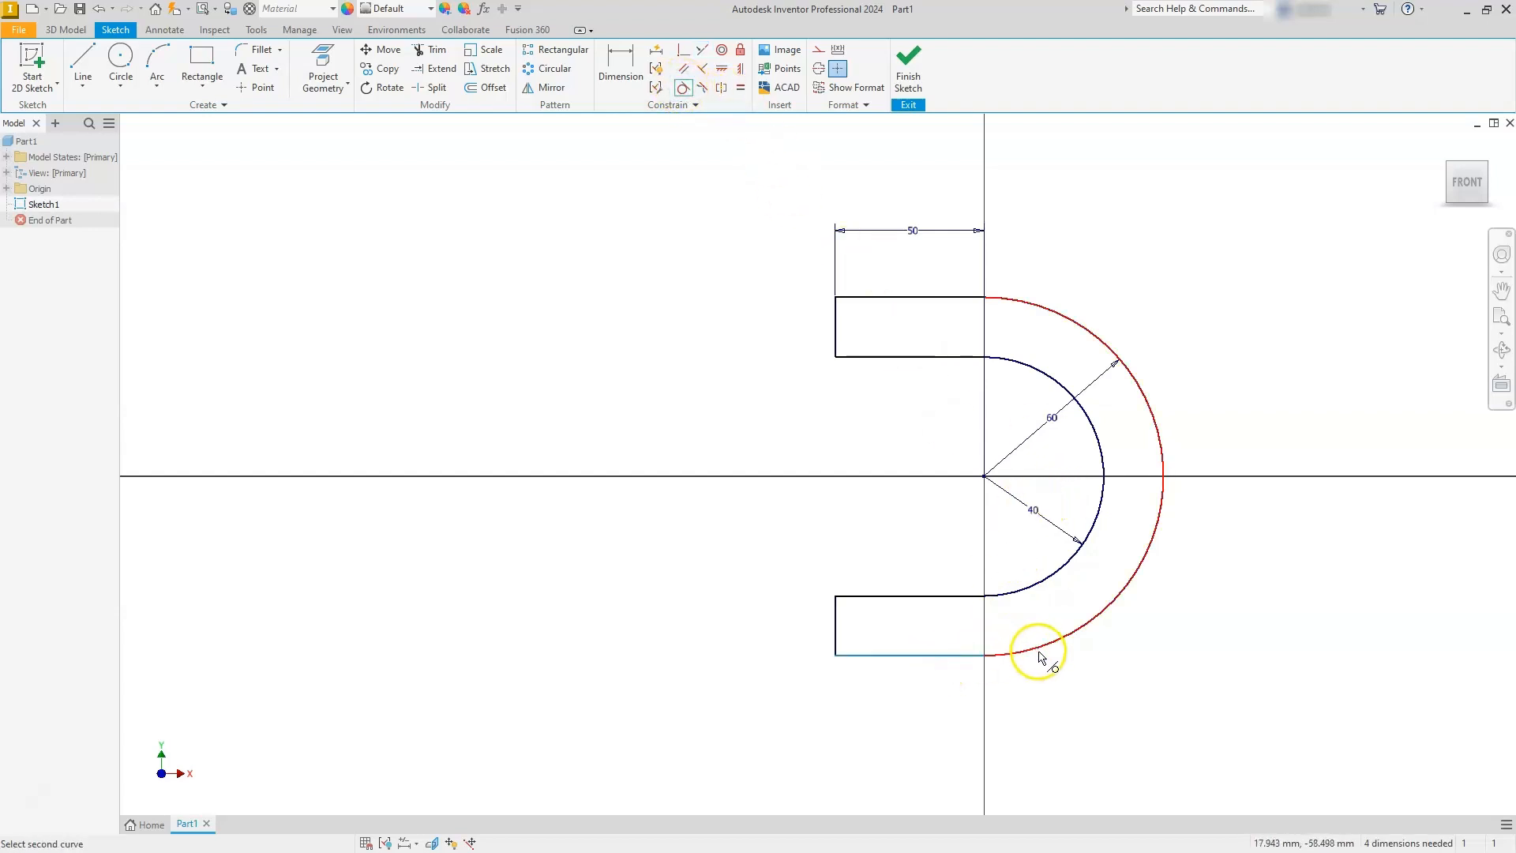
{"action": "left_click", "coordinate": [1069, 812]}
{"action": "left_click", "coordinate": [934, 655]}
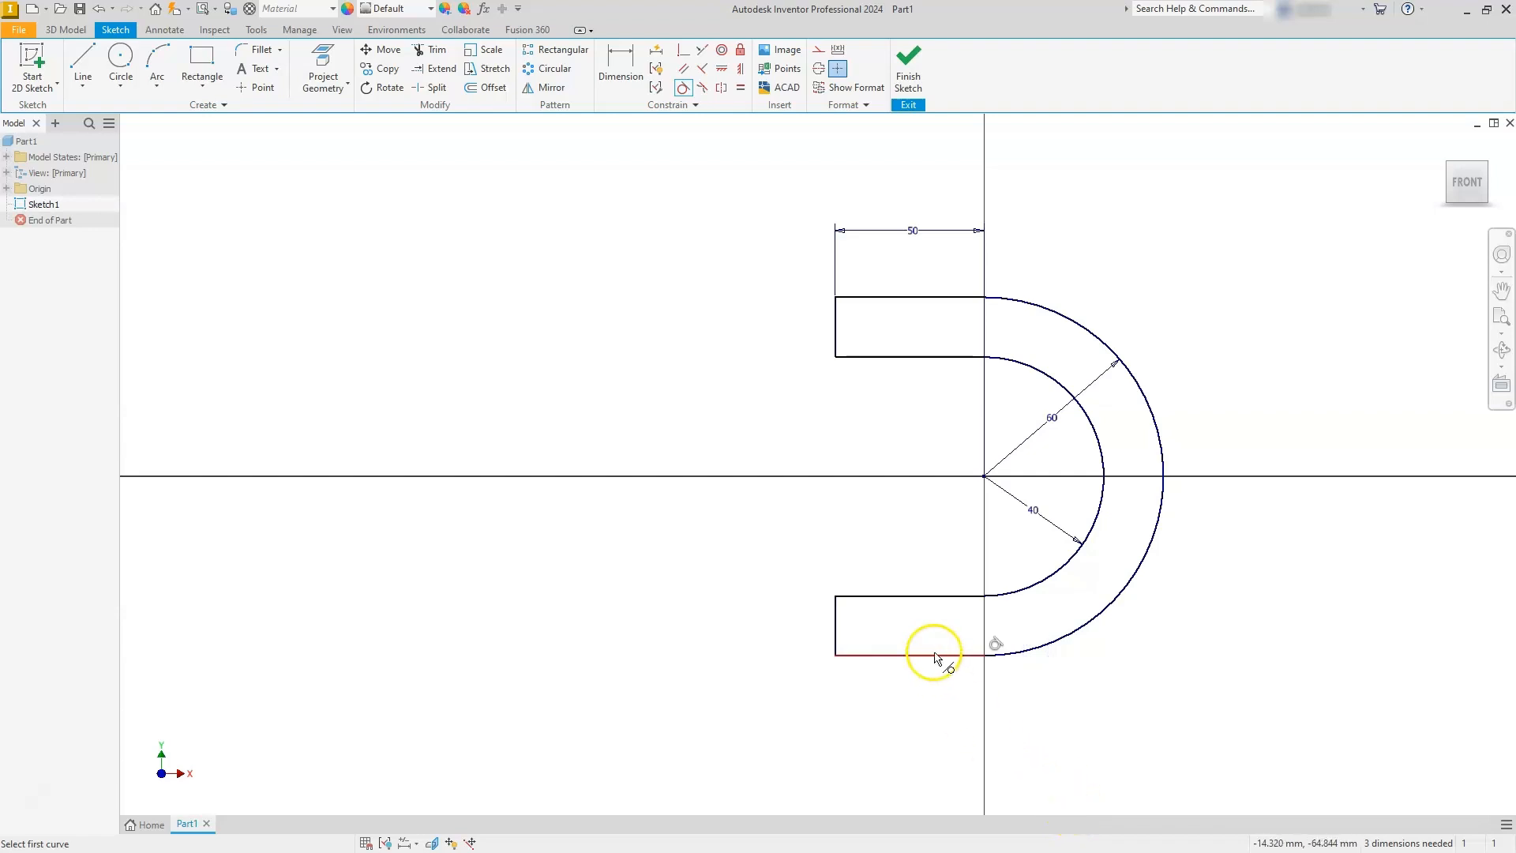
{"action": "left_click", "coordinate": [910, 600]}
{"action": "left_click", "coordinate": [1032, 592]}
{"action": "left_click", "coordinate": [983, 474]}
{"action": "left_click", "coordinate": [921, 356]}
{"action": "left_click", "coordinate": [1016, 359]}
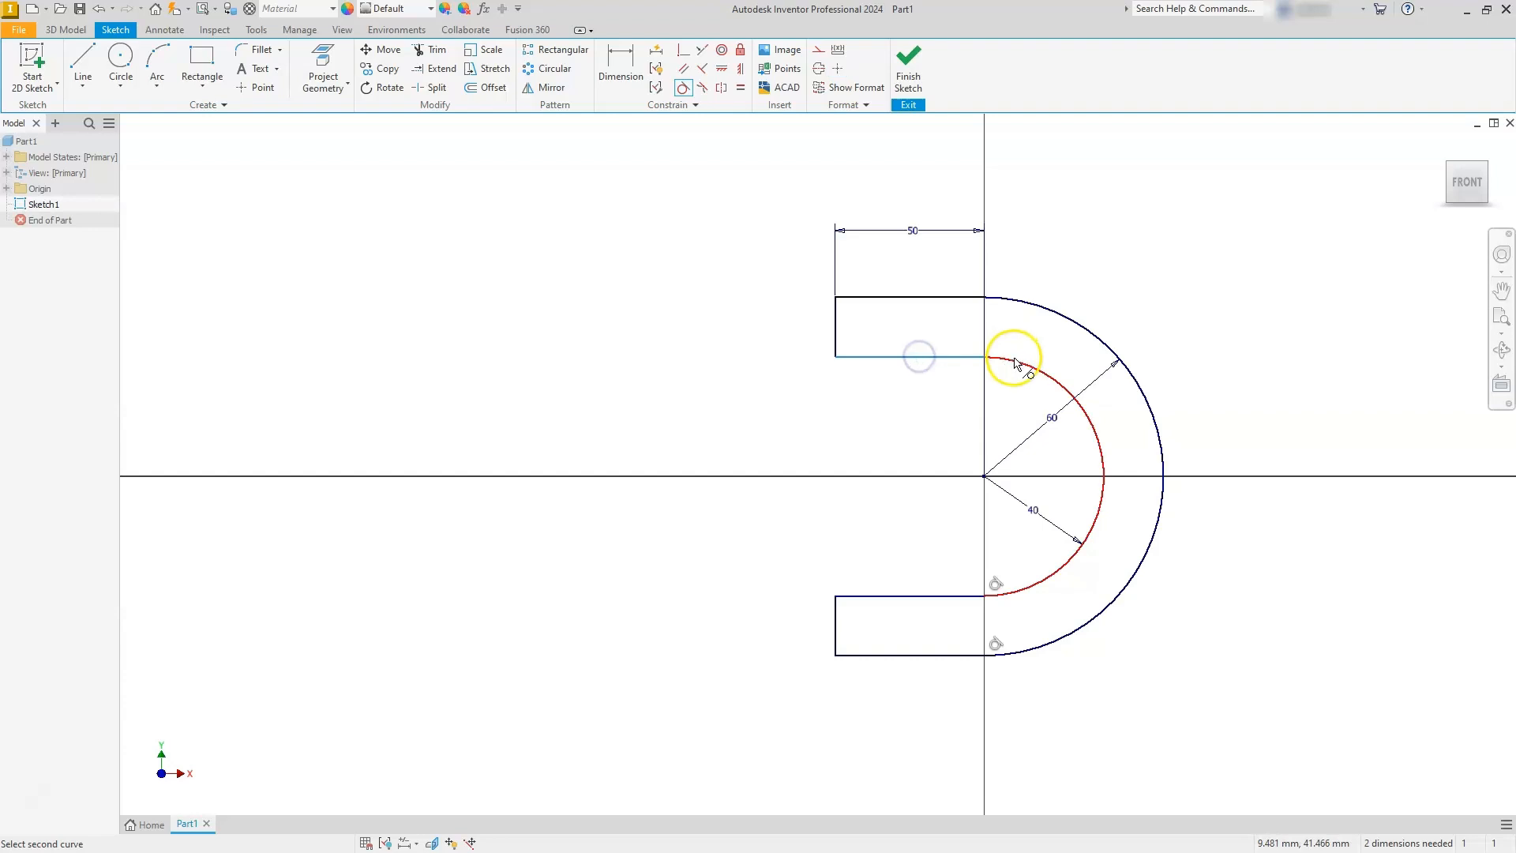
{"action": "left_click", "coordinate": [937, 296]}
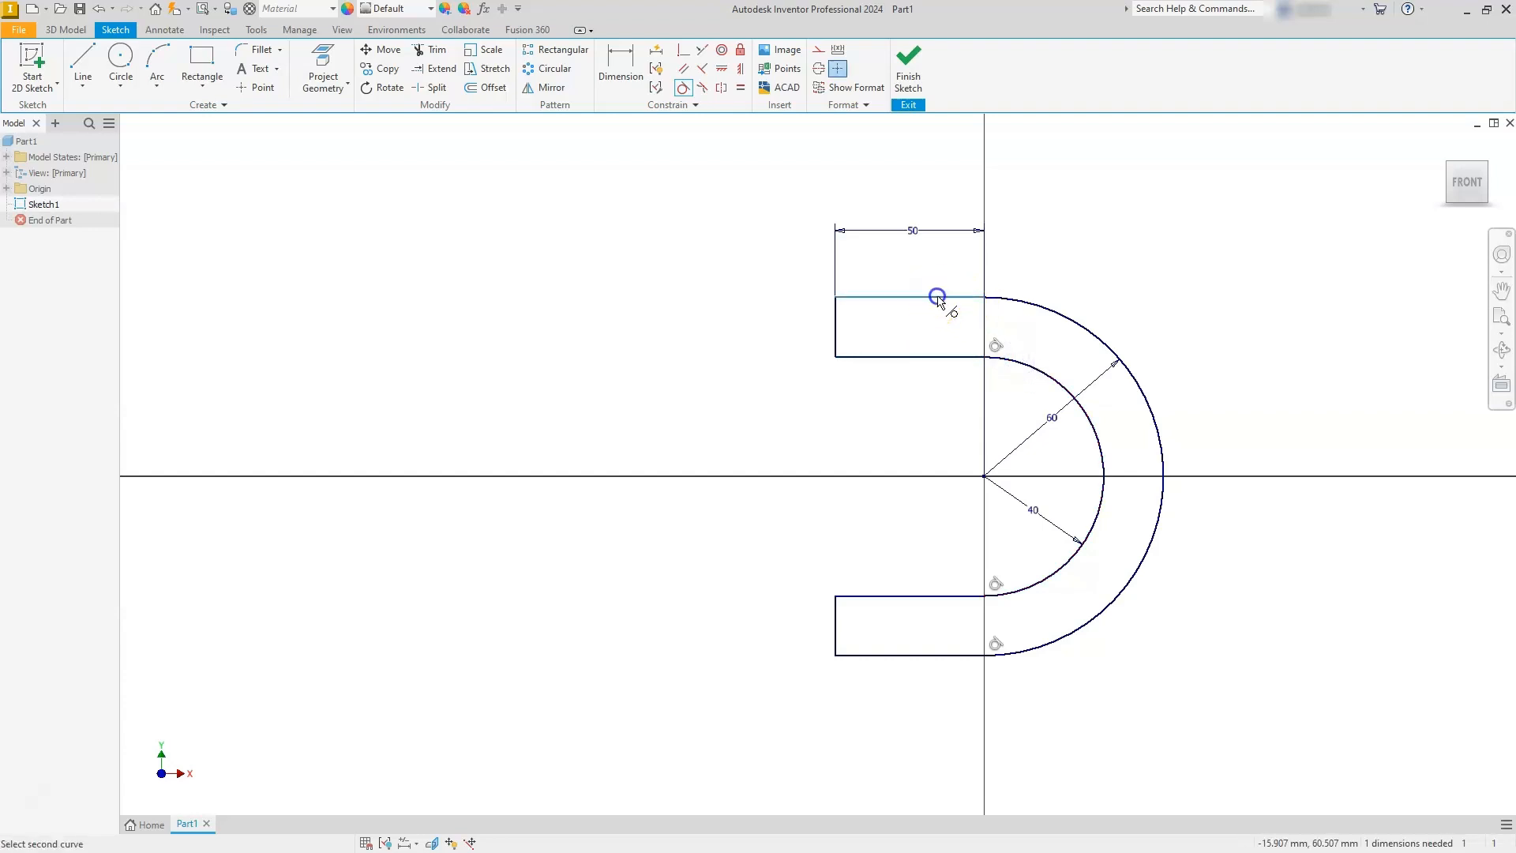
{"action": "left_click", "coordinate": [1042, 308]}
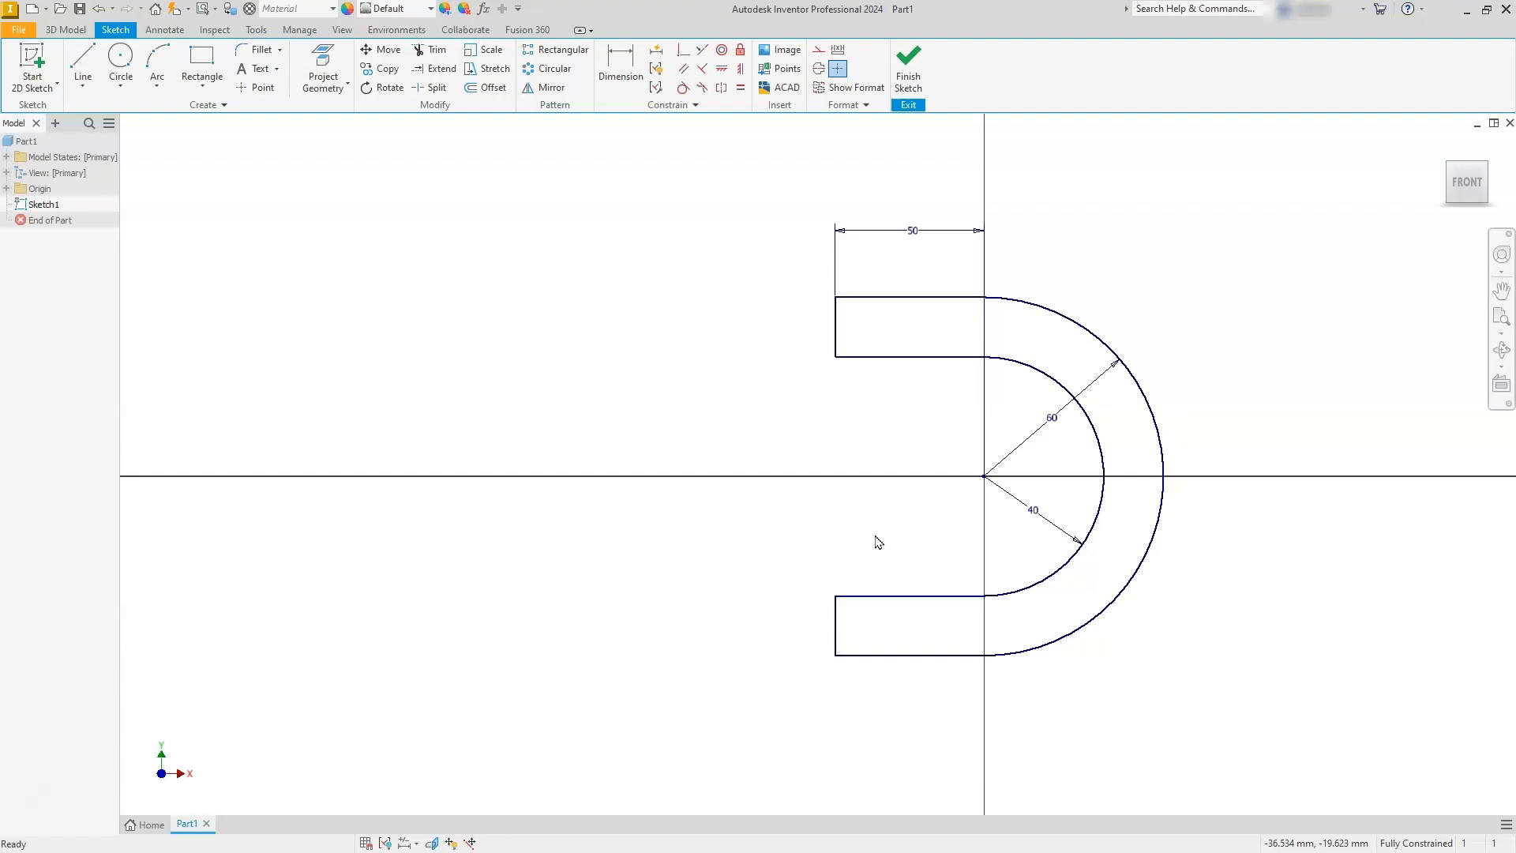
Step: Finish the sketch and extrude the U-shaped profile symmetrically with a distance of 40 mm
{"action": "left_click", "coordinate": [910, 59]}
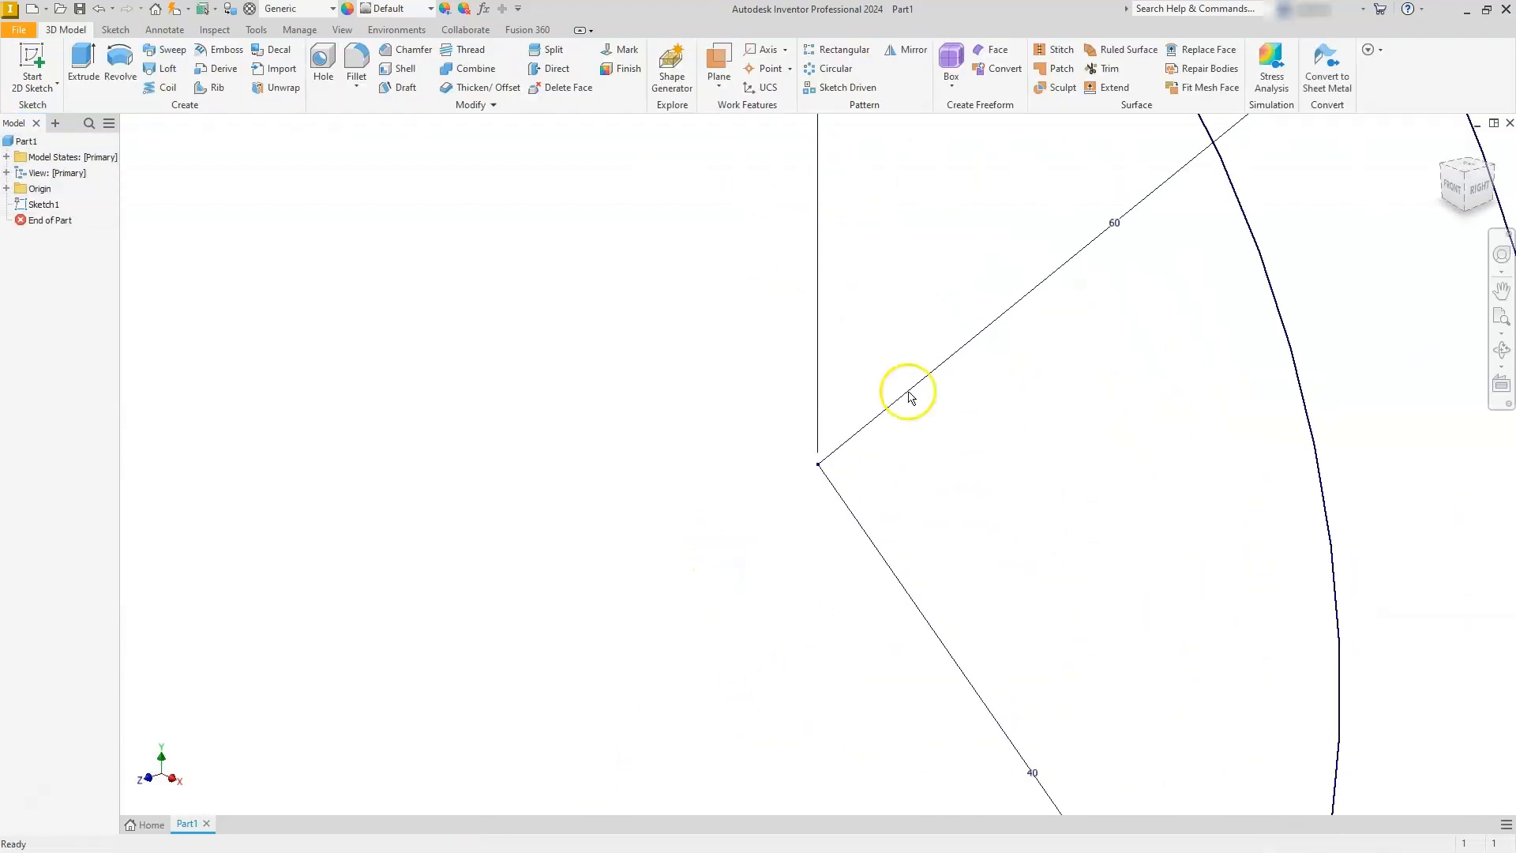
{"action": "left_click", "coordinate": [1501, 317]}
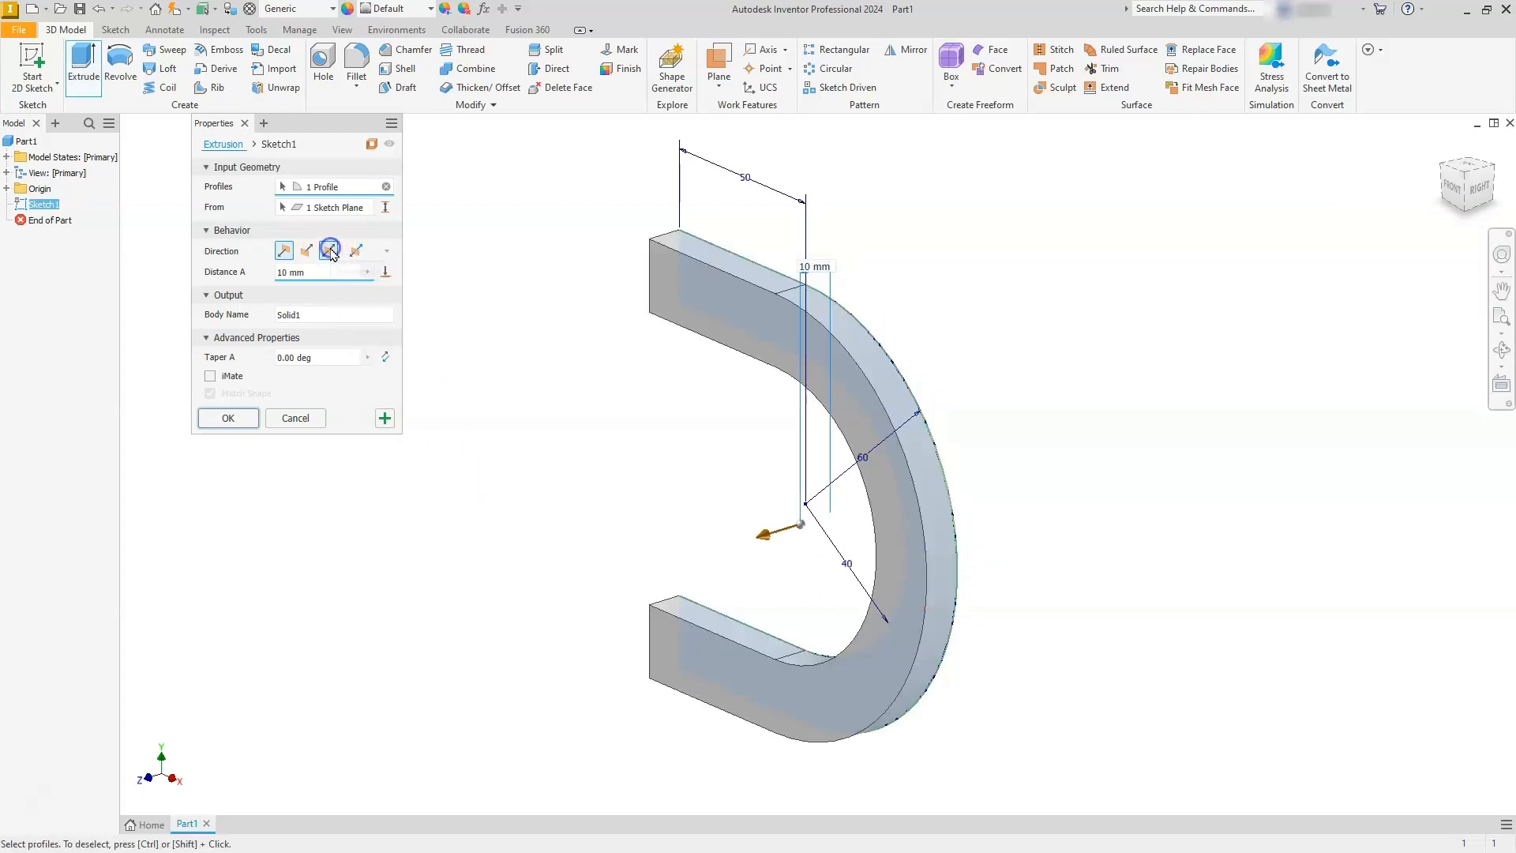
{"action": "left_click", "coordinate": [330, 251]}
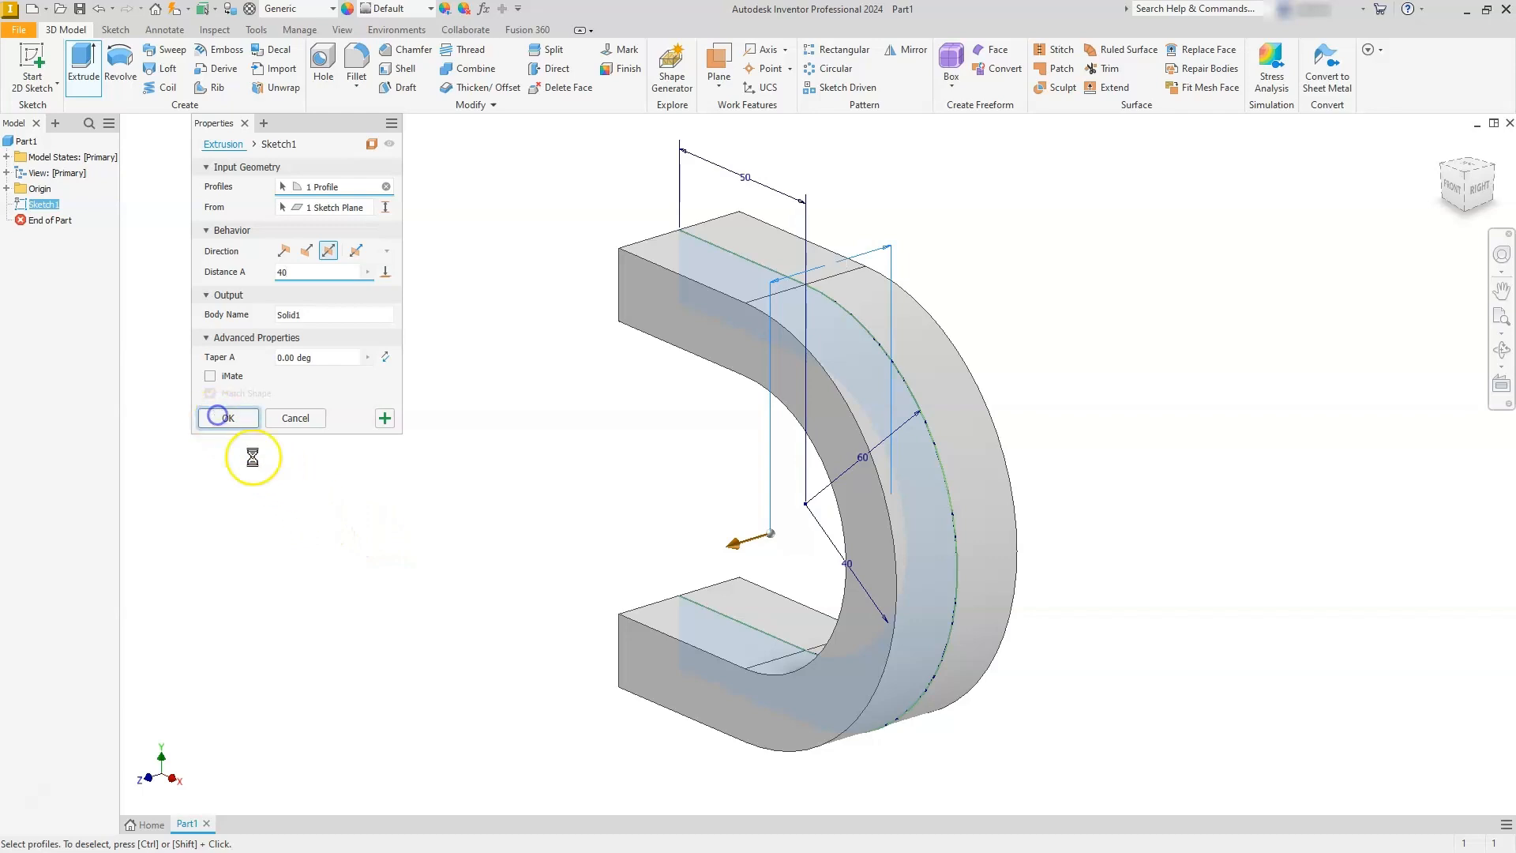
{"action": "left_click", "coordinate": [227, 417]}
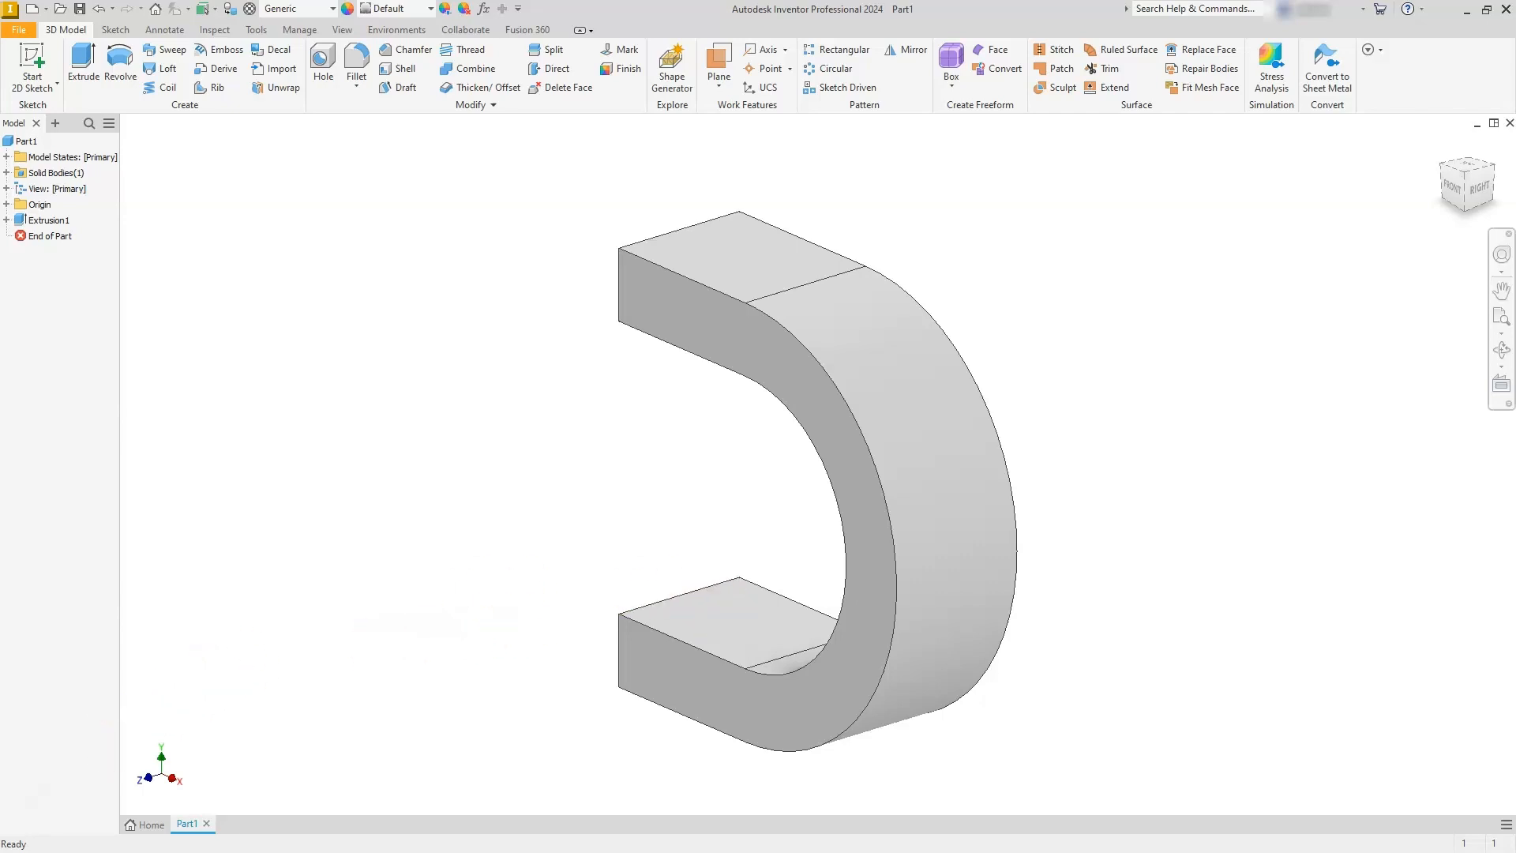
Step: Start a new sketch on the XY plane and slice the model's graphics at the sketch plane
{"action": "key", "text": "alt+Tab"}
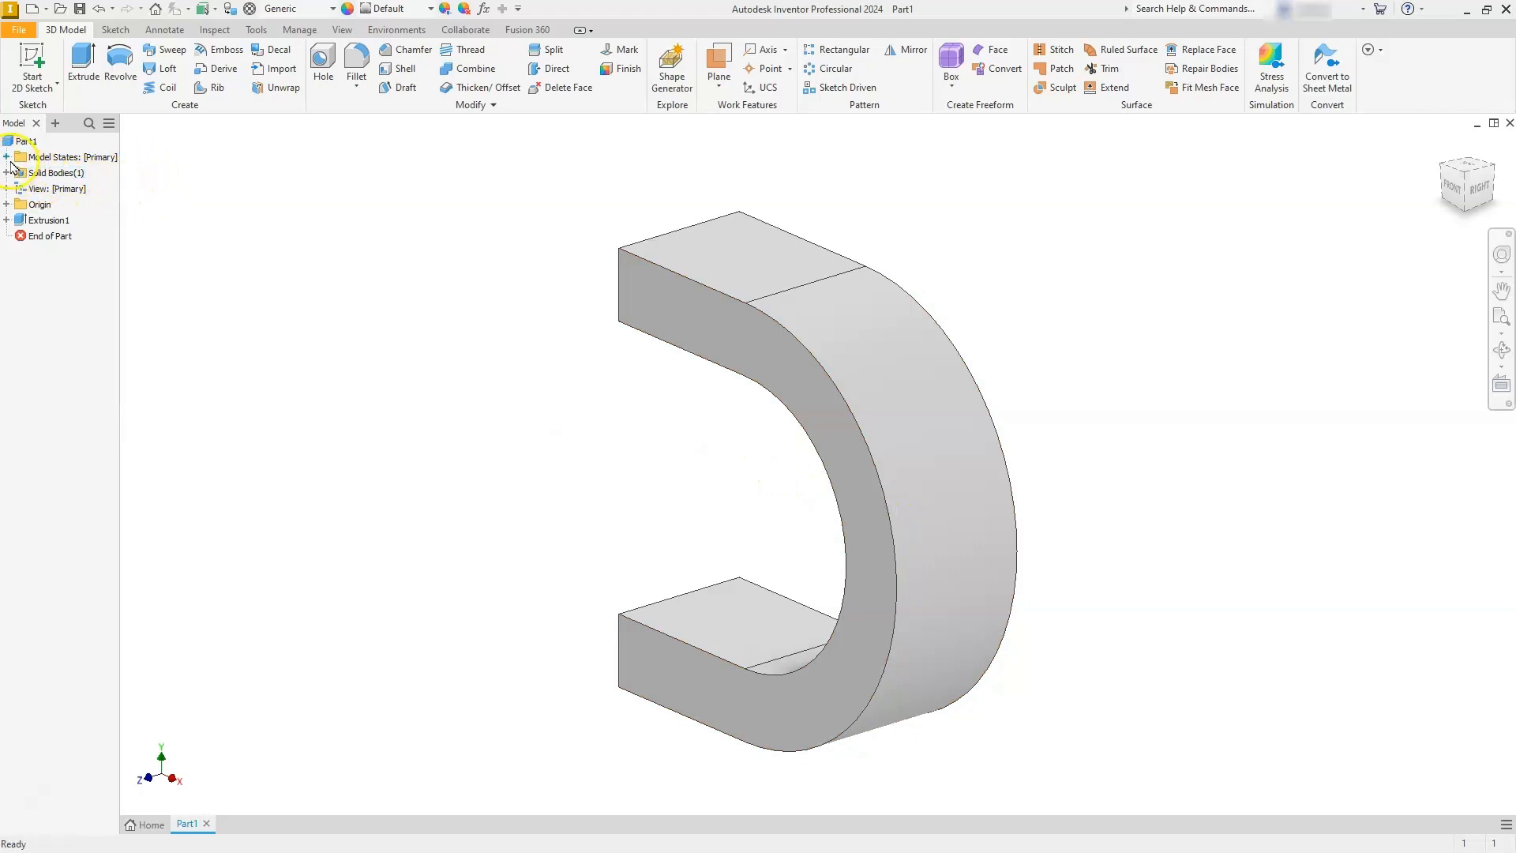
{"action": "left_click", "coordinate": [6, 204]}
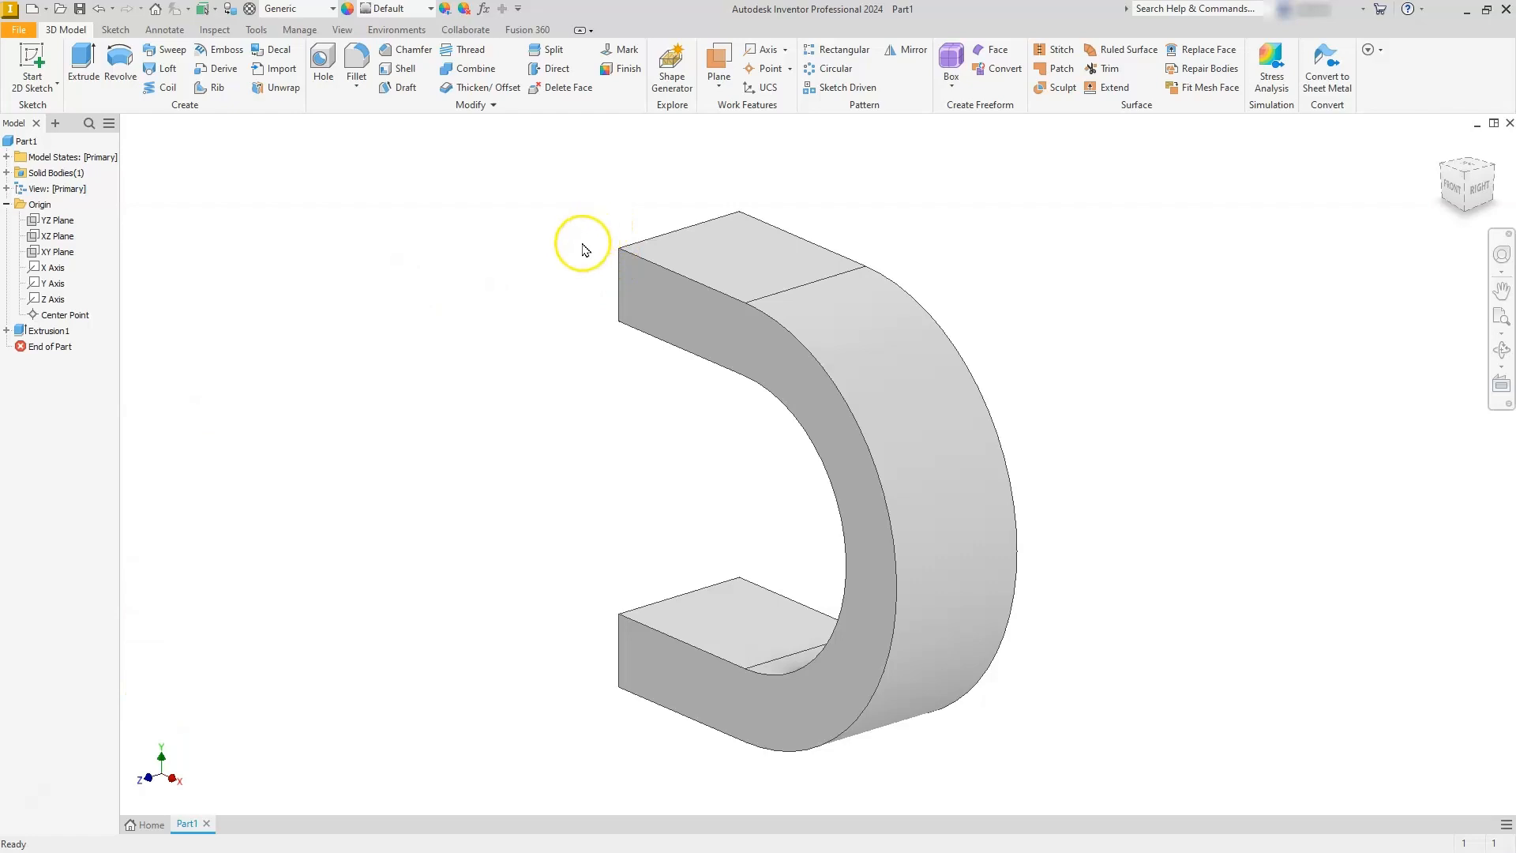
{"action": "mouse_move", "coordinate": [65, 260]}
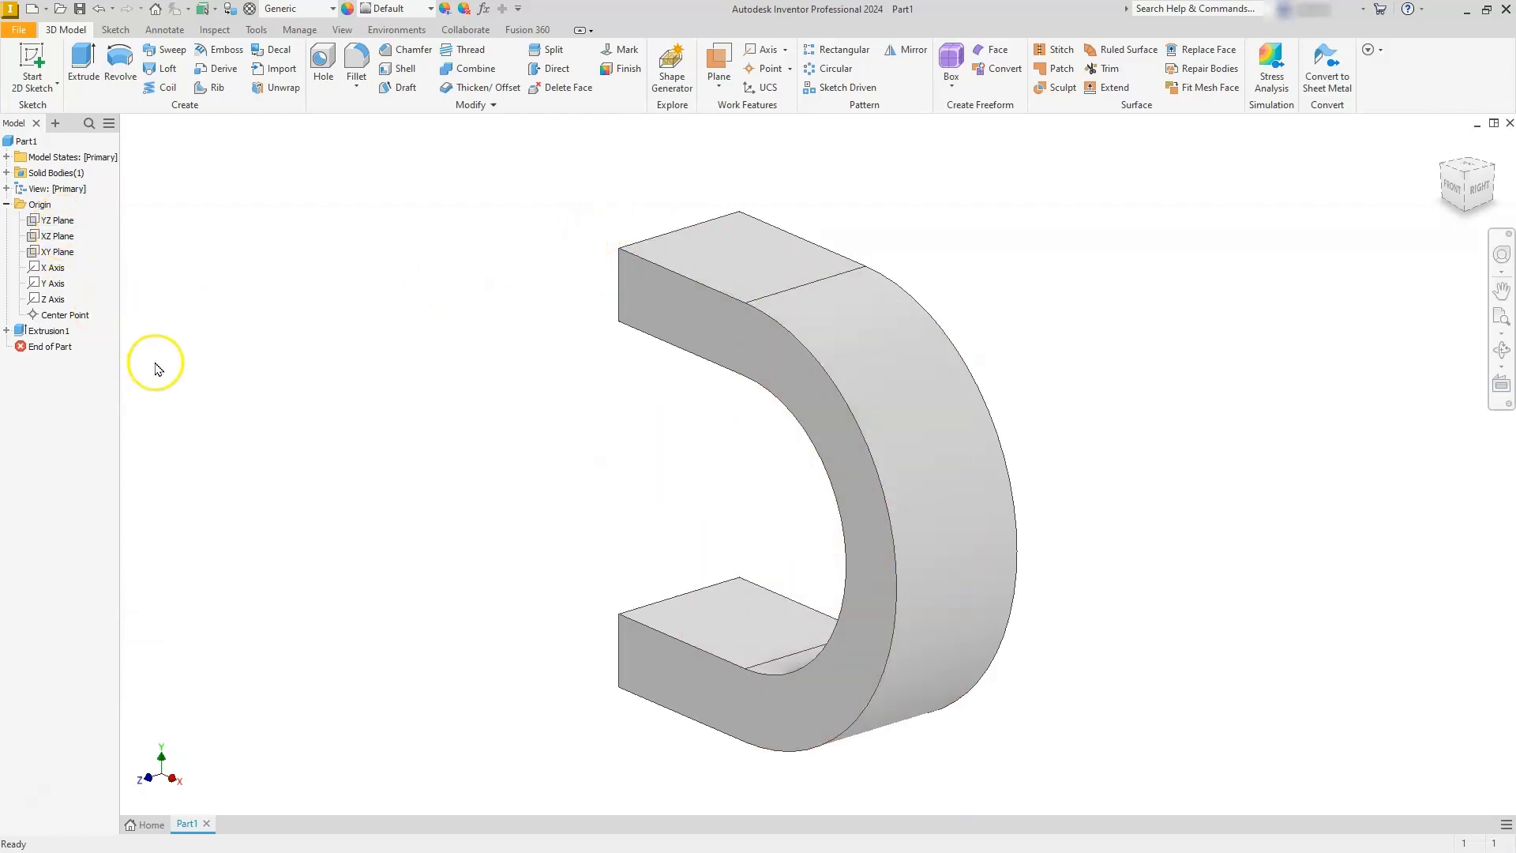
{"action": "left_click", "coordinate": [33, 57]}
{"action": "left_click", "coordinate": [48, 255]}
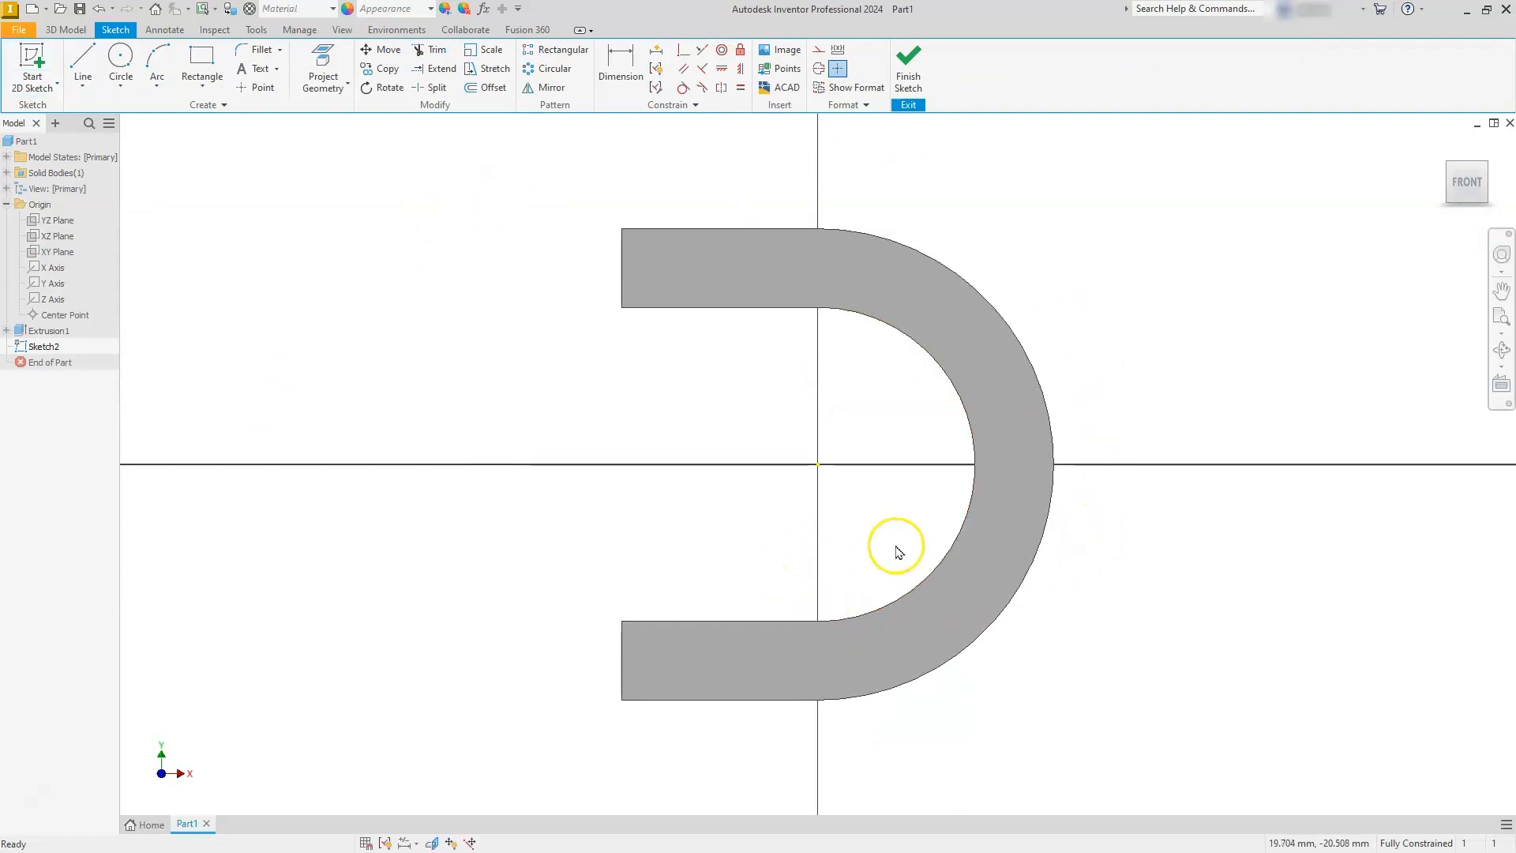
{"action": "left_click", "coordinate": [433, 844]}
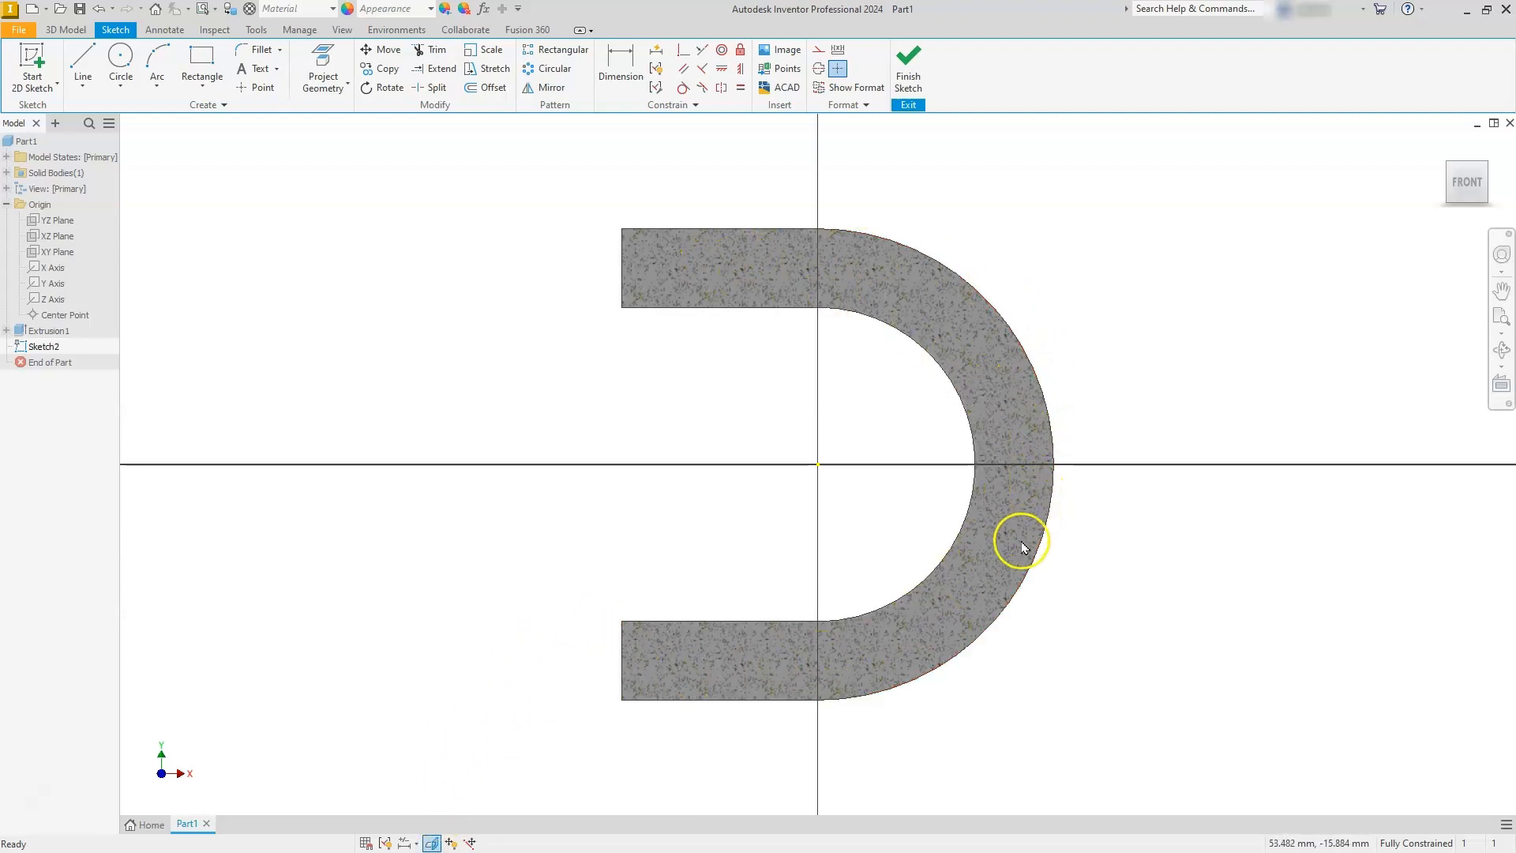
Step: Sketch a closed stepped profile from inside the U-body's curved wall outward, about 140 mm long, with its far end about 35 mm high
{"action": "key", "text": "F2"}
{"action": "mouse_move", "coordinate": [1151, 450]}
{"action": "left_mouse_down"}
{"action": "mouse_move", "coordinate": [869, 467]}
{"action": "mouse_move", "coordinate": [828, 444]}
{"action": "left_mouse_up"}
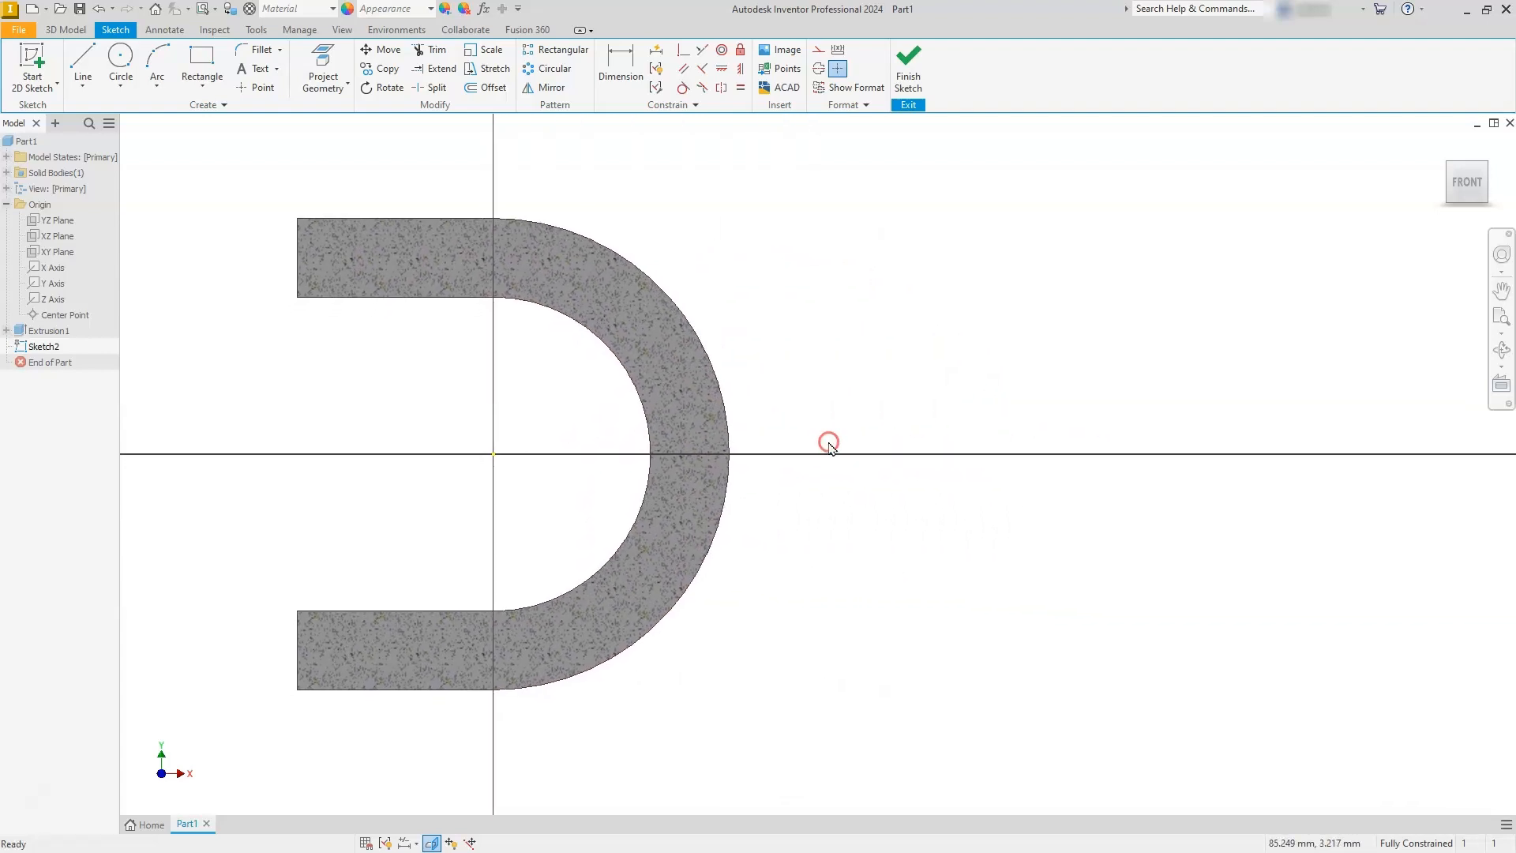
{"action": "left_click", "coordinate": [82, 60]}
{"action": "left_click", "coordinate": [703, 422]}
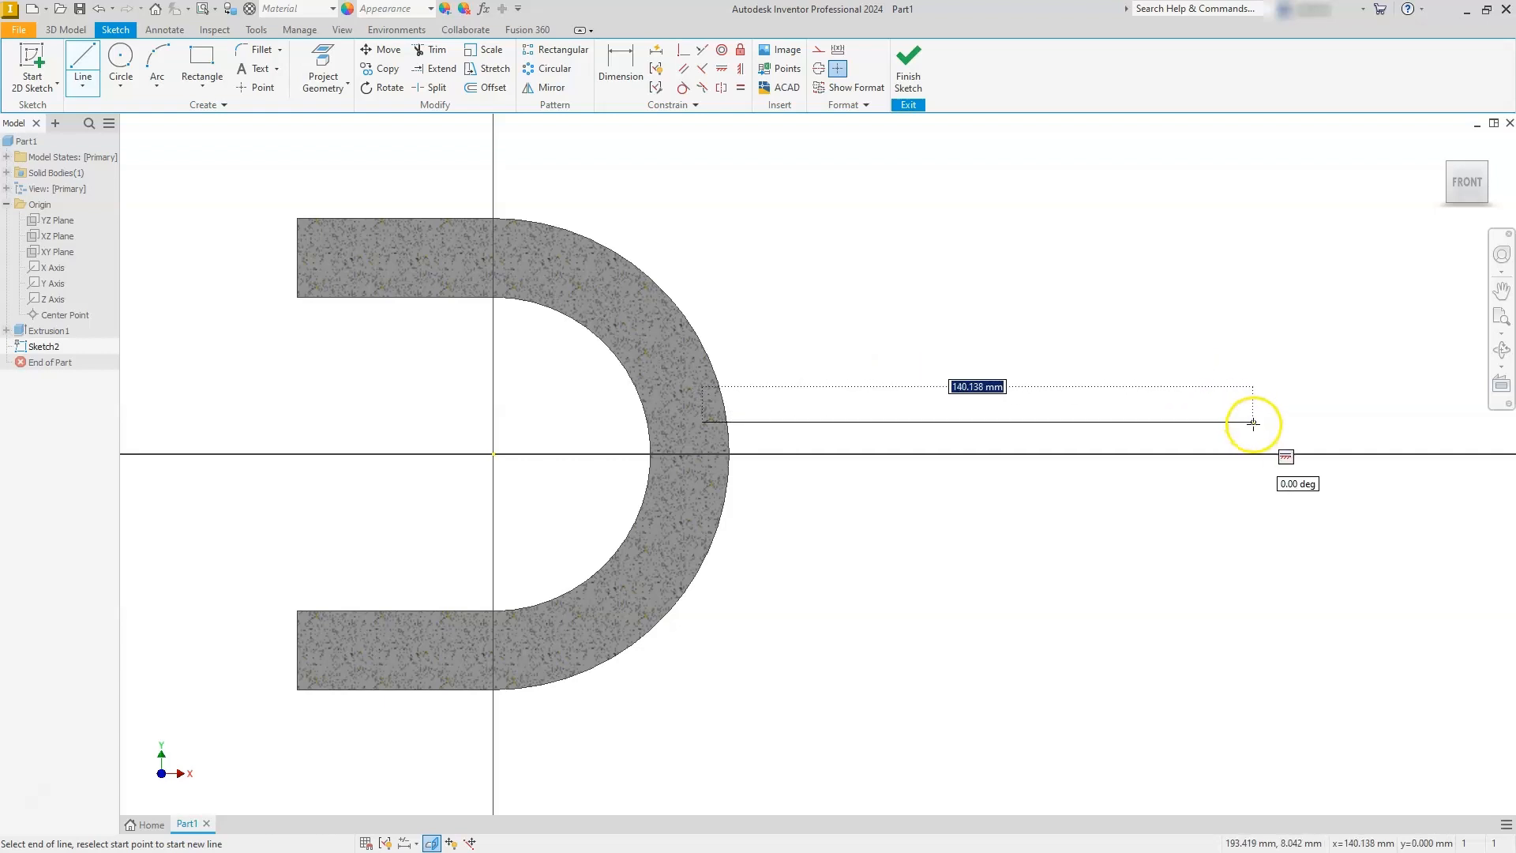
{"action": "left_click", "coordinate": [1253, 423]}
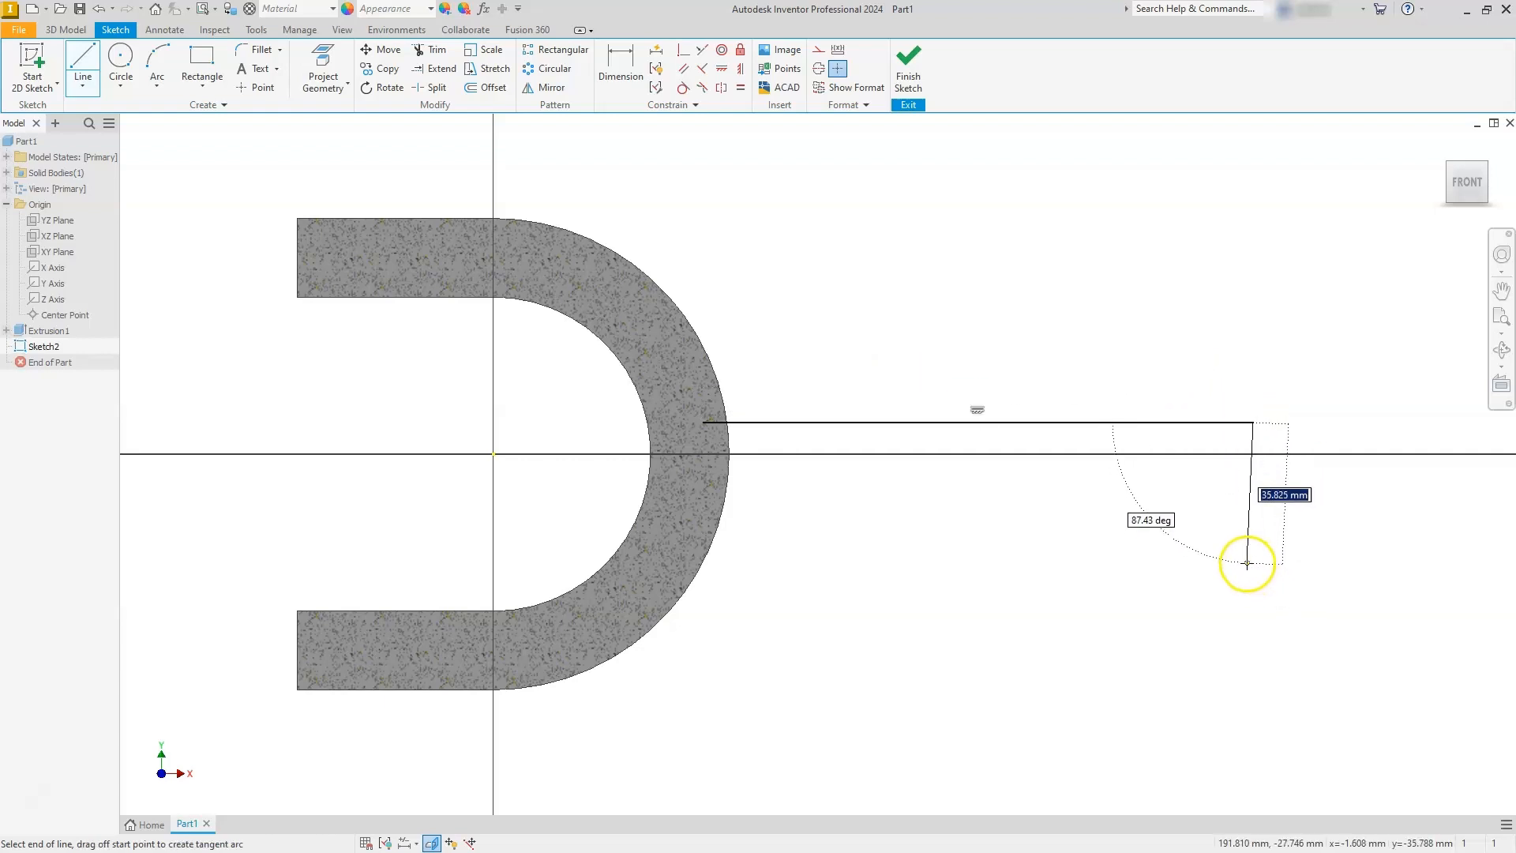
{"action": "left_click", "coordinate": [1253, 560]}
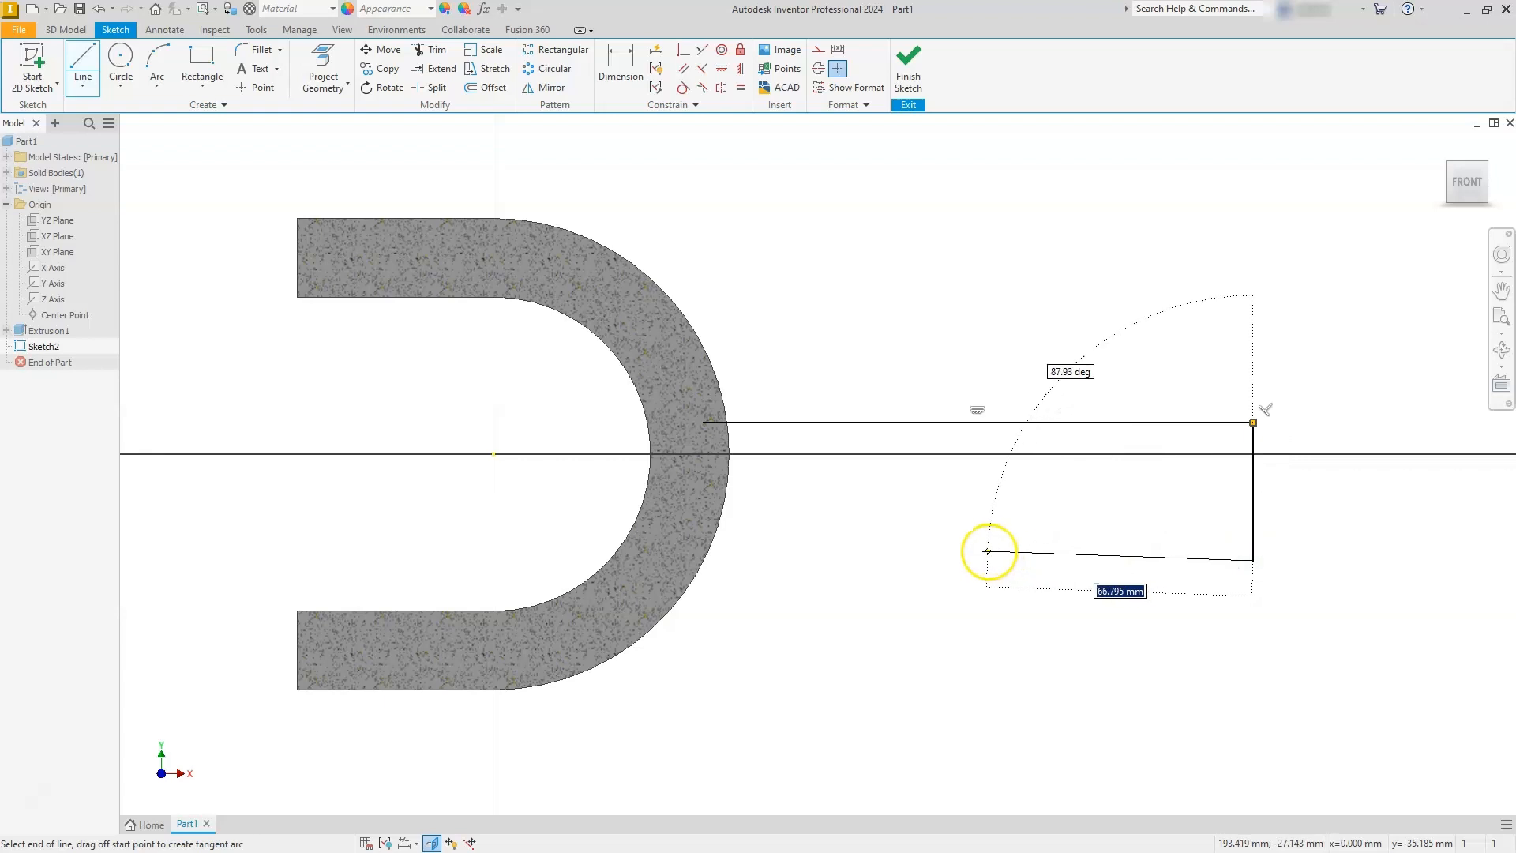
{"action": "left_click", "coordinate": [914, 560]}
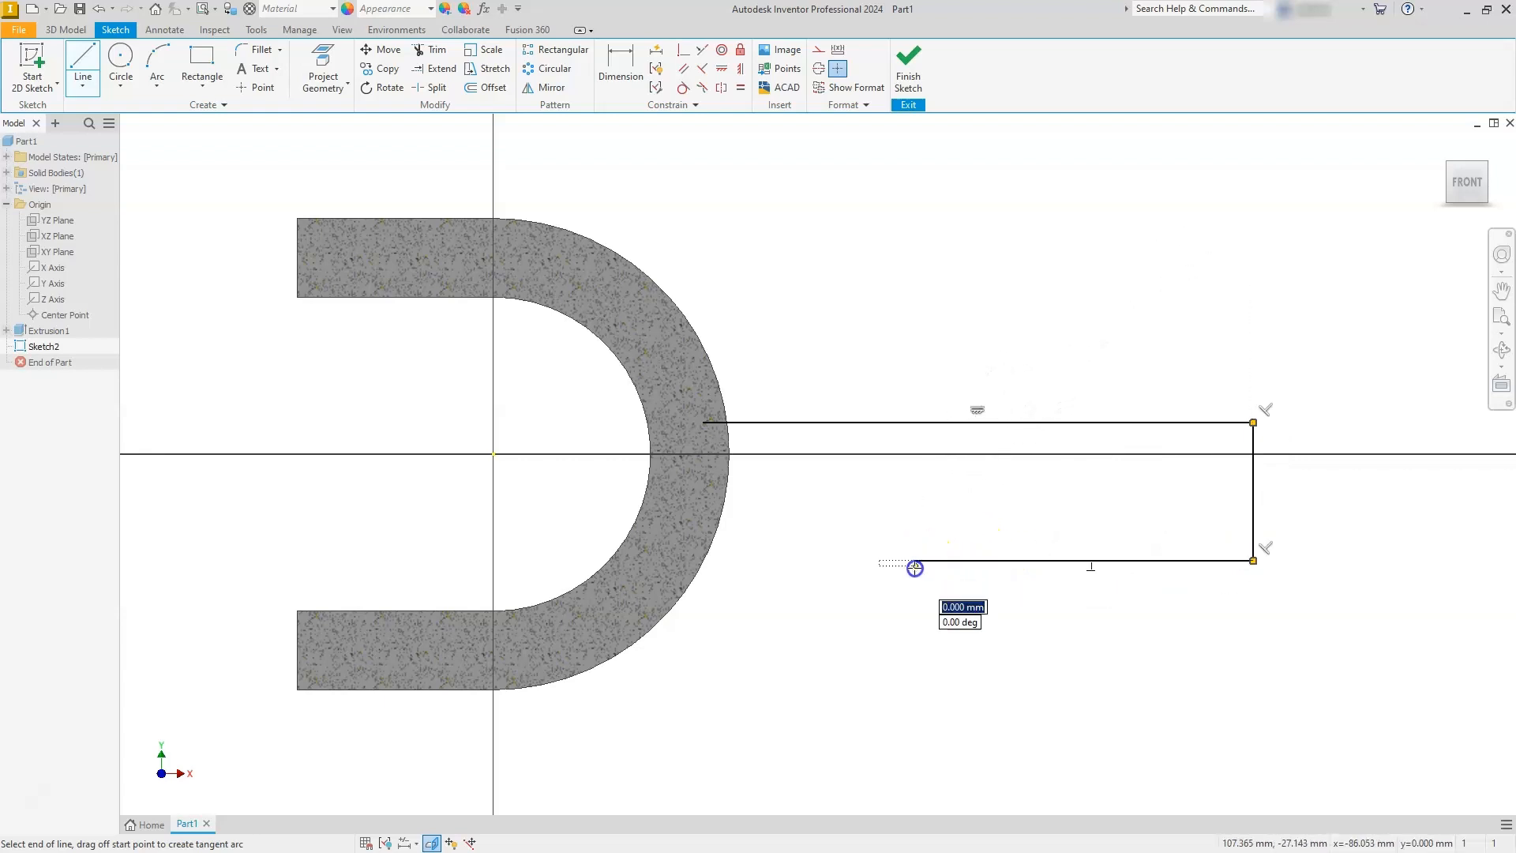
{"action": "left_click", "coordinate": [915, 620]}
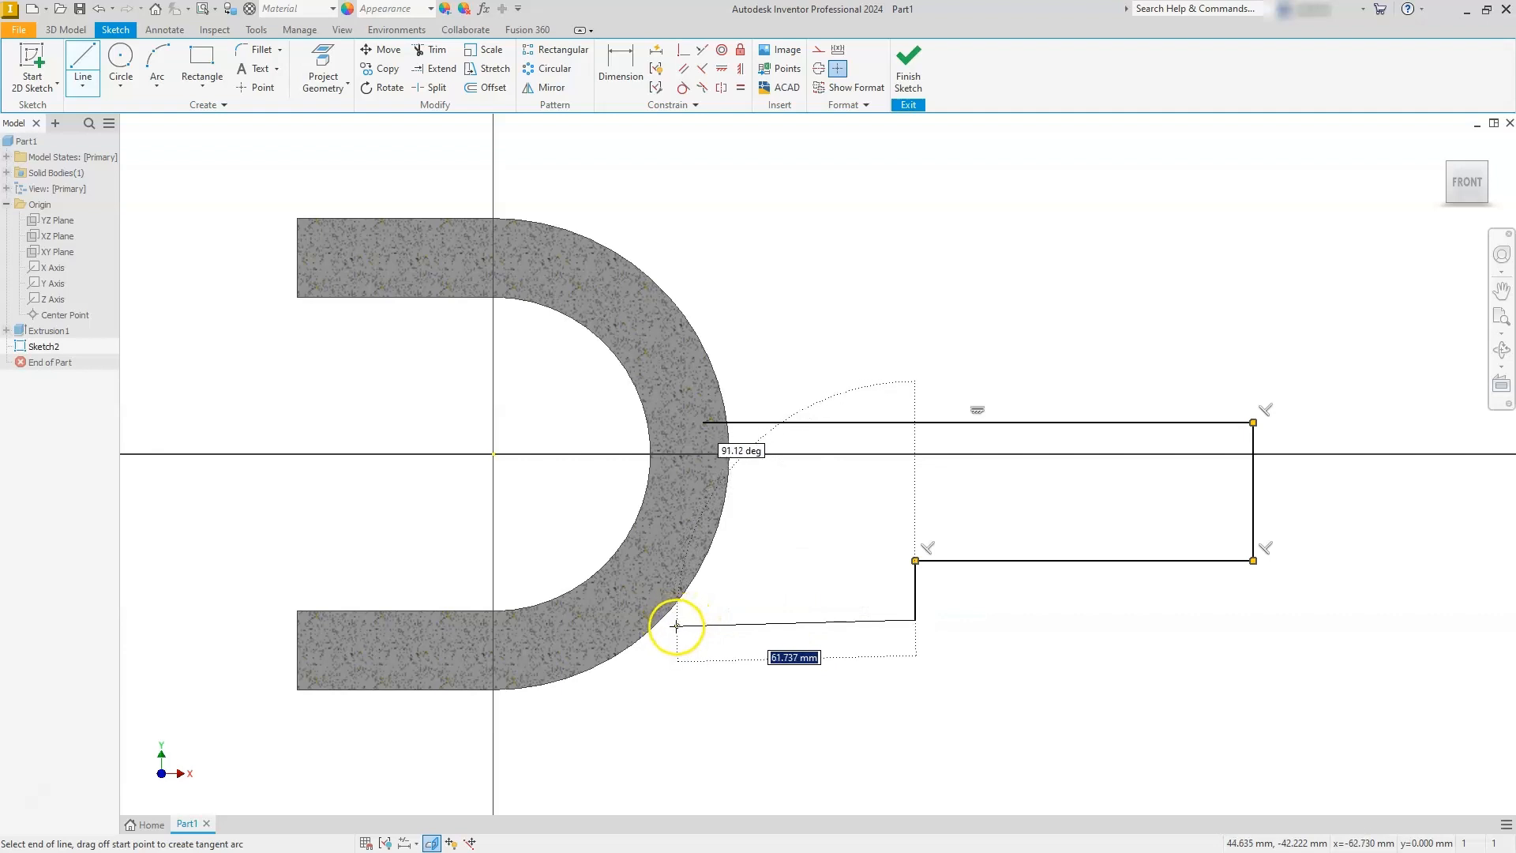
{"action": "left_click", "coordinate": [703, 619]}
{"action": "left_click", "coordinate": [704, 423]}
{"action": "key", "text": "Escape"}
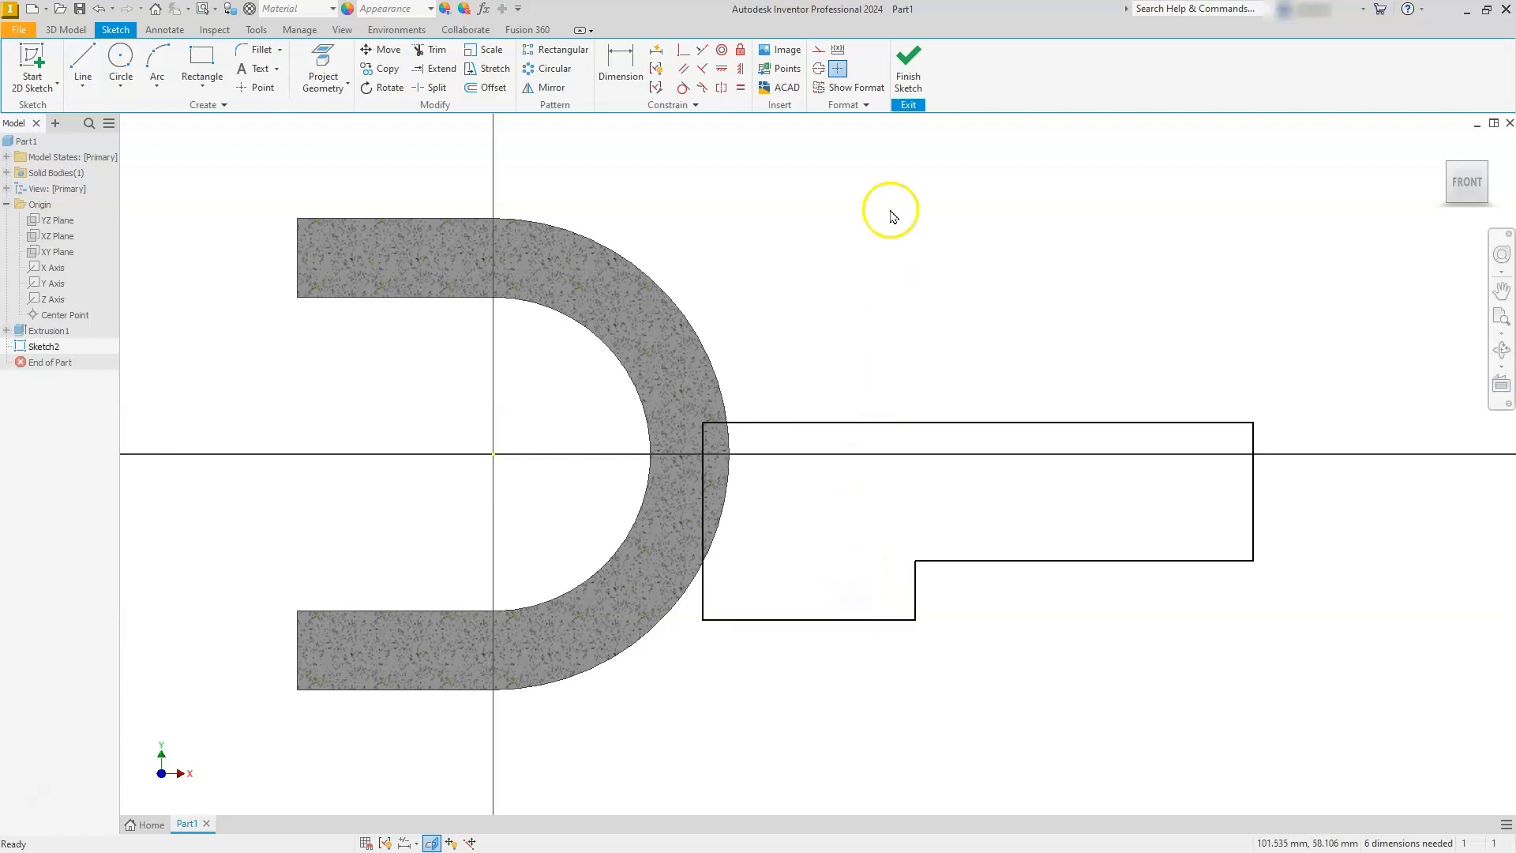
Step: Convert the stepped profile's long upper line to a centerline and make it coincident with the origin
{"action": "left_click", "coordinate": [925, 423]}
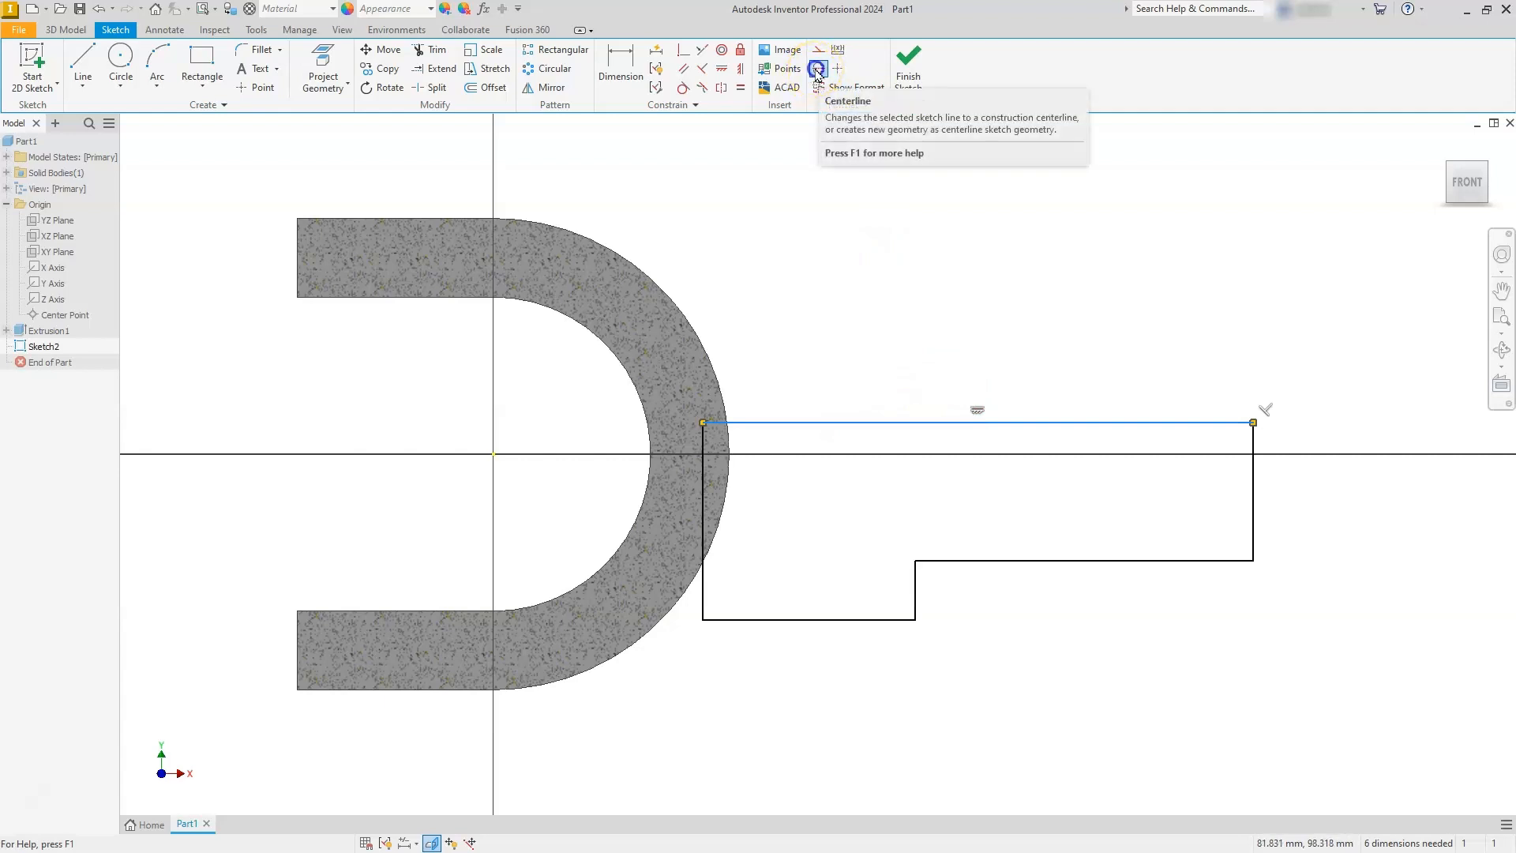
{"action": "left_click", "coordinate": [818, 71]}
{"action": "left_click", "coordinate": [901, 306]}
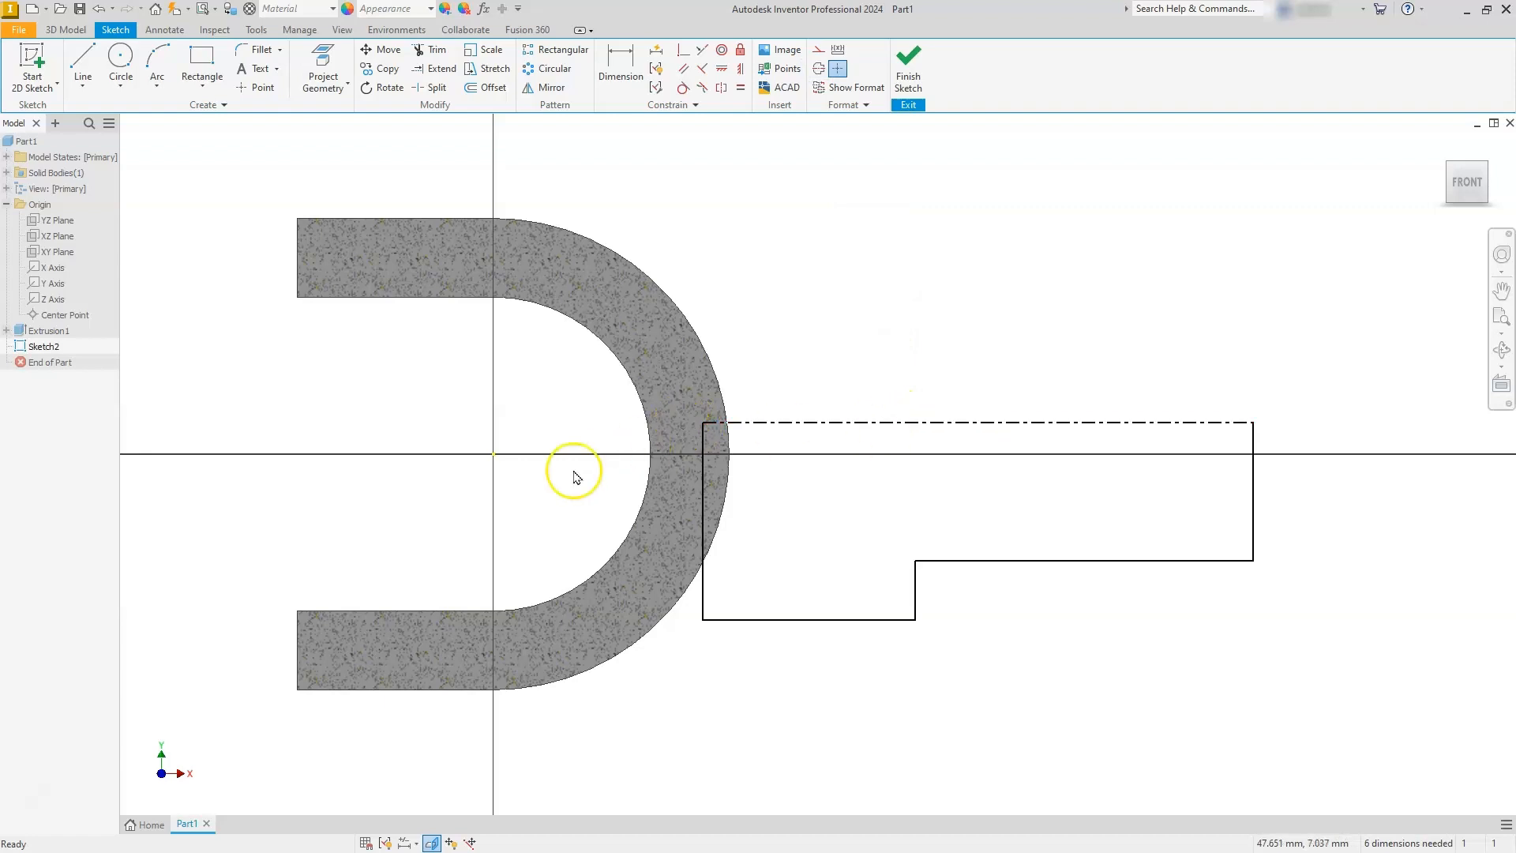
{"action": "left_click", "coordinate": [682, 52]}
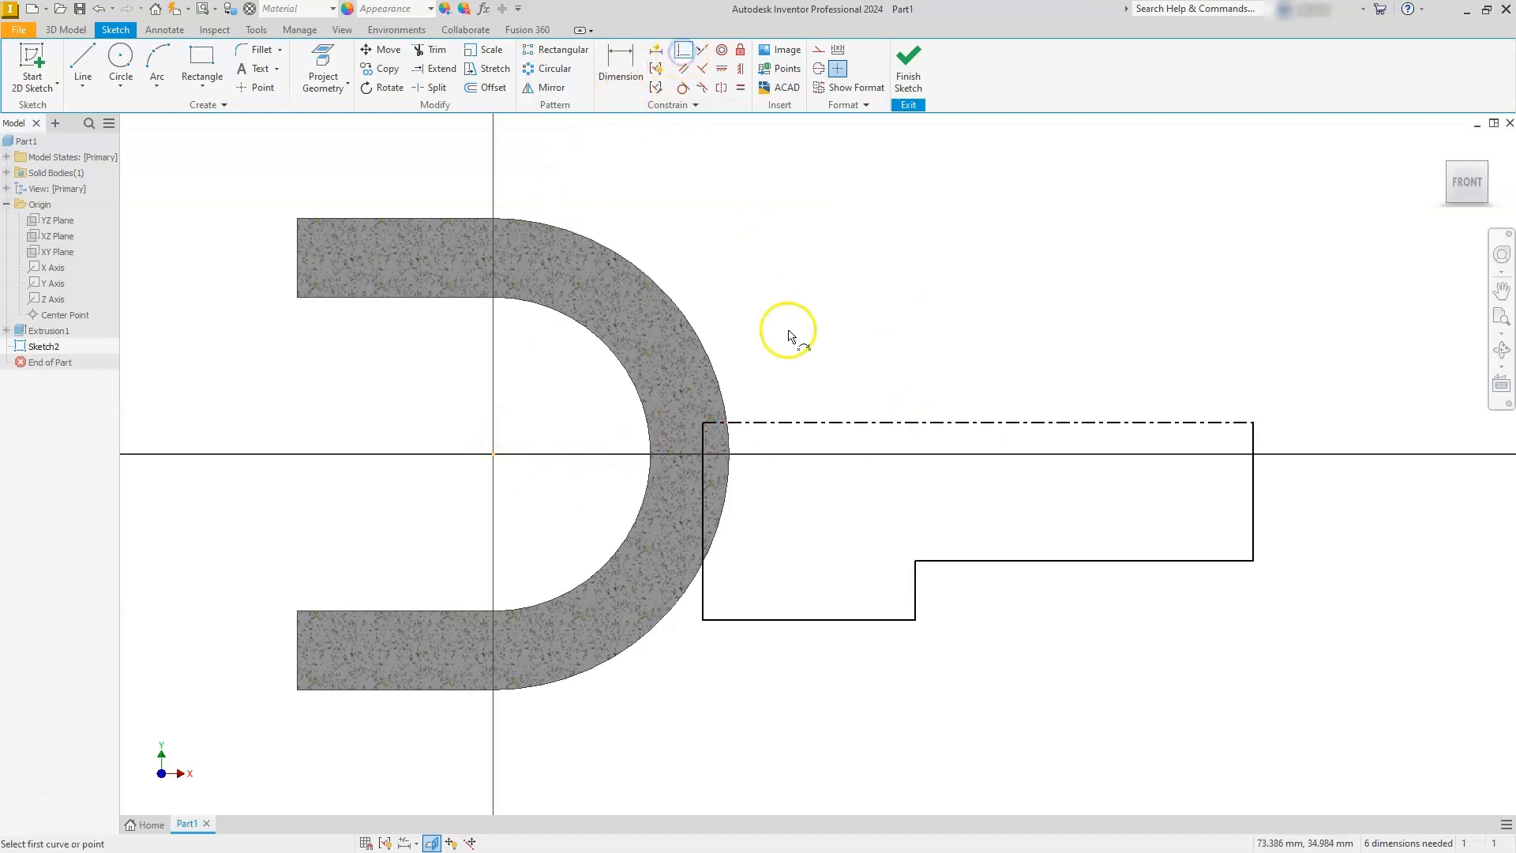
{"action": "left_click", "coordinate": [819, 426]}
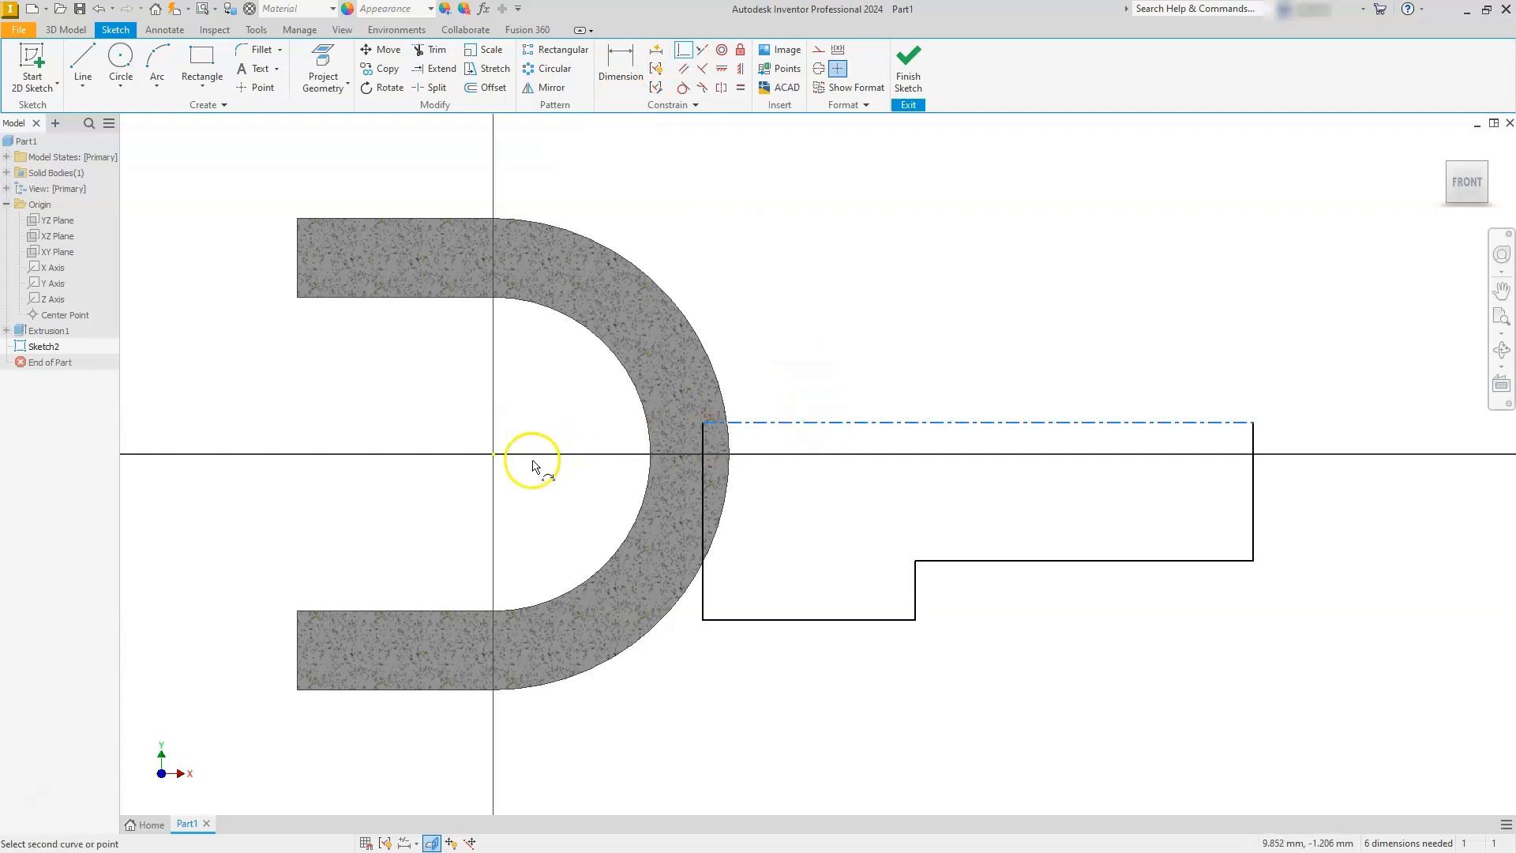
{"action": "left_click", "coordinate": [495, 455]}
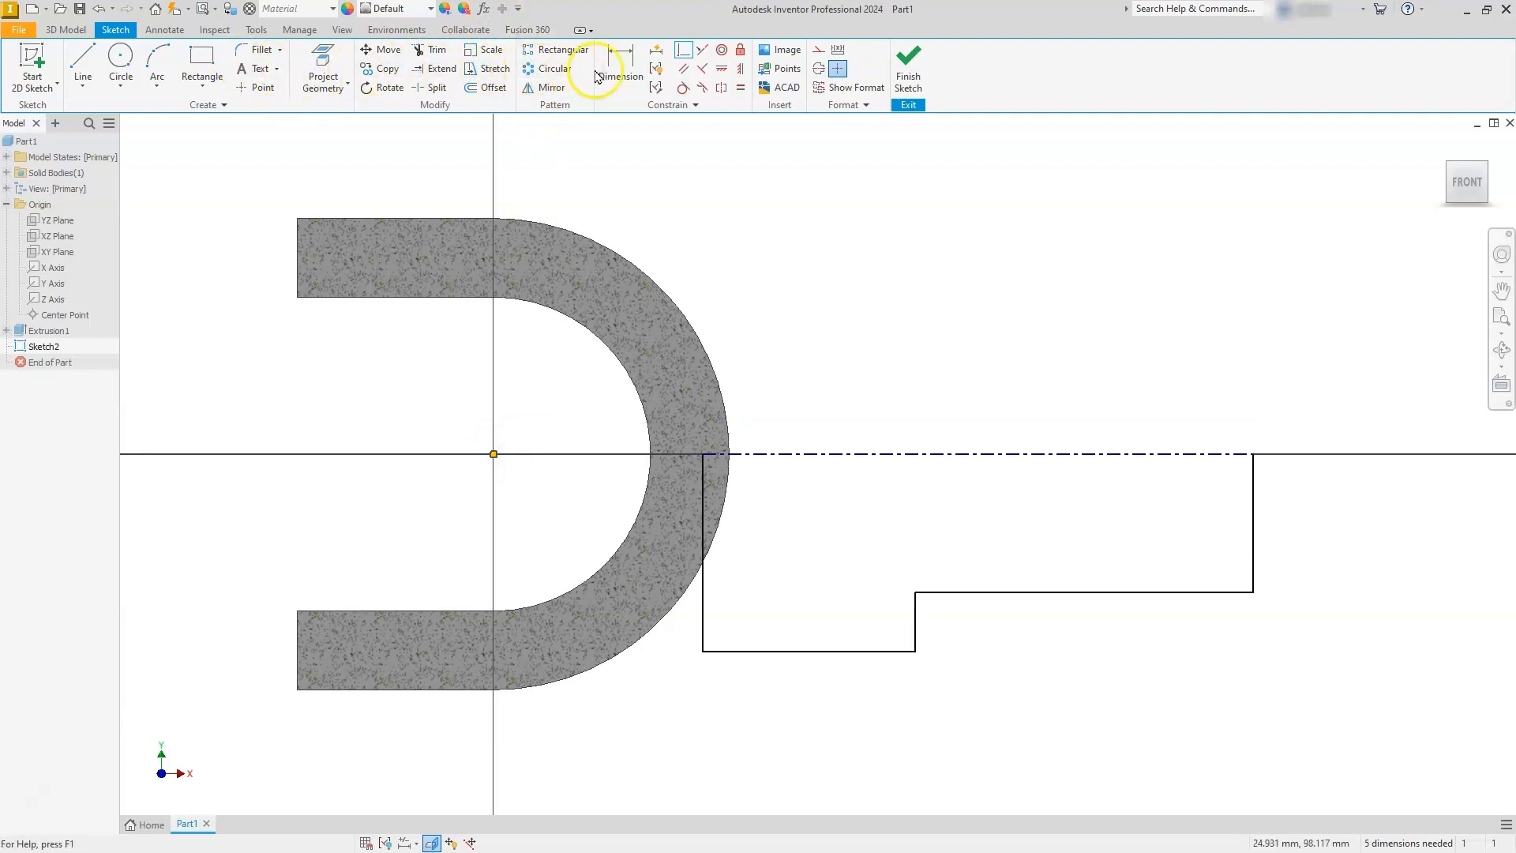
Step: Dimension the narrow outer section of the profile as a 28 mm diameter about the centerline
{"action": "left_click", "coordinate": [621, 67]}
{"action": "left_click", "coordinate": [1097, 455]}
{"action": "left_click", "coordinate": [1153, 594]}
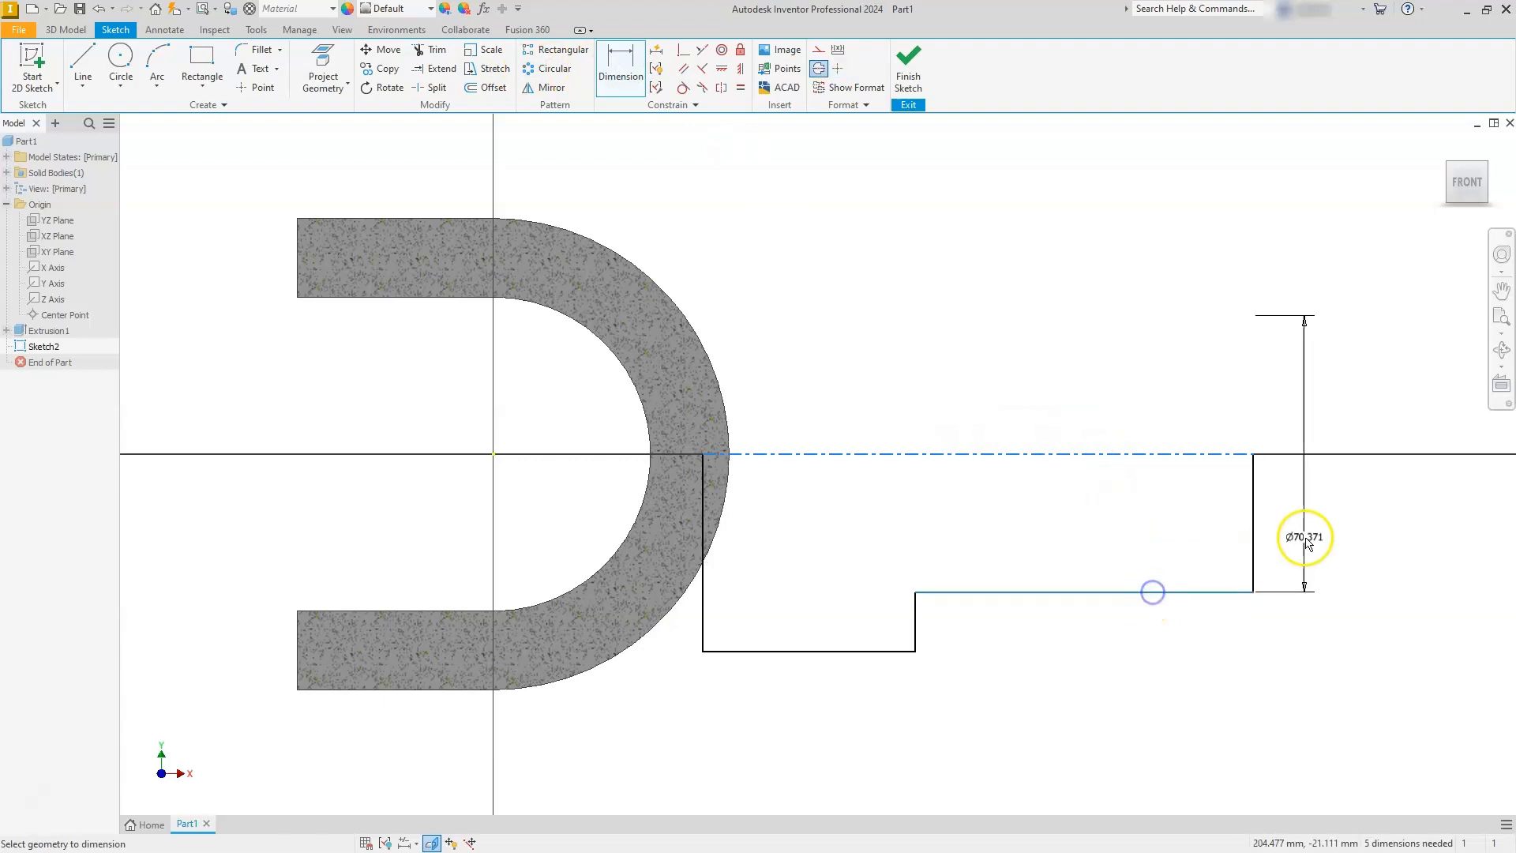
{"action": "left_click", "coordinate": [1370, 515]}
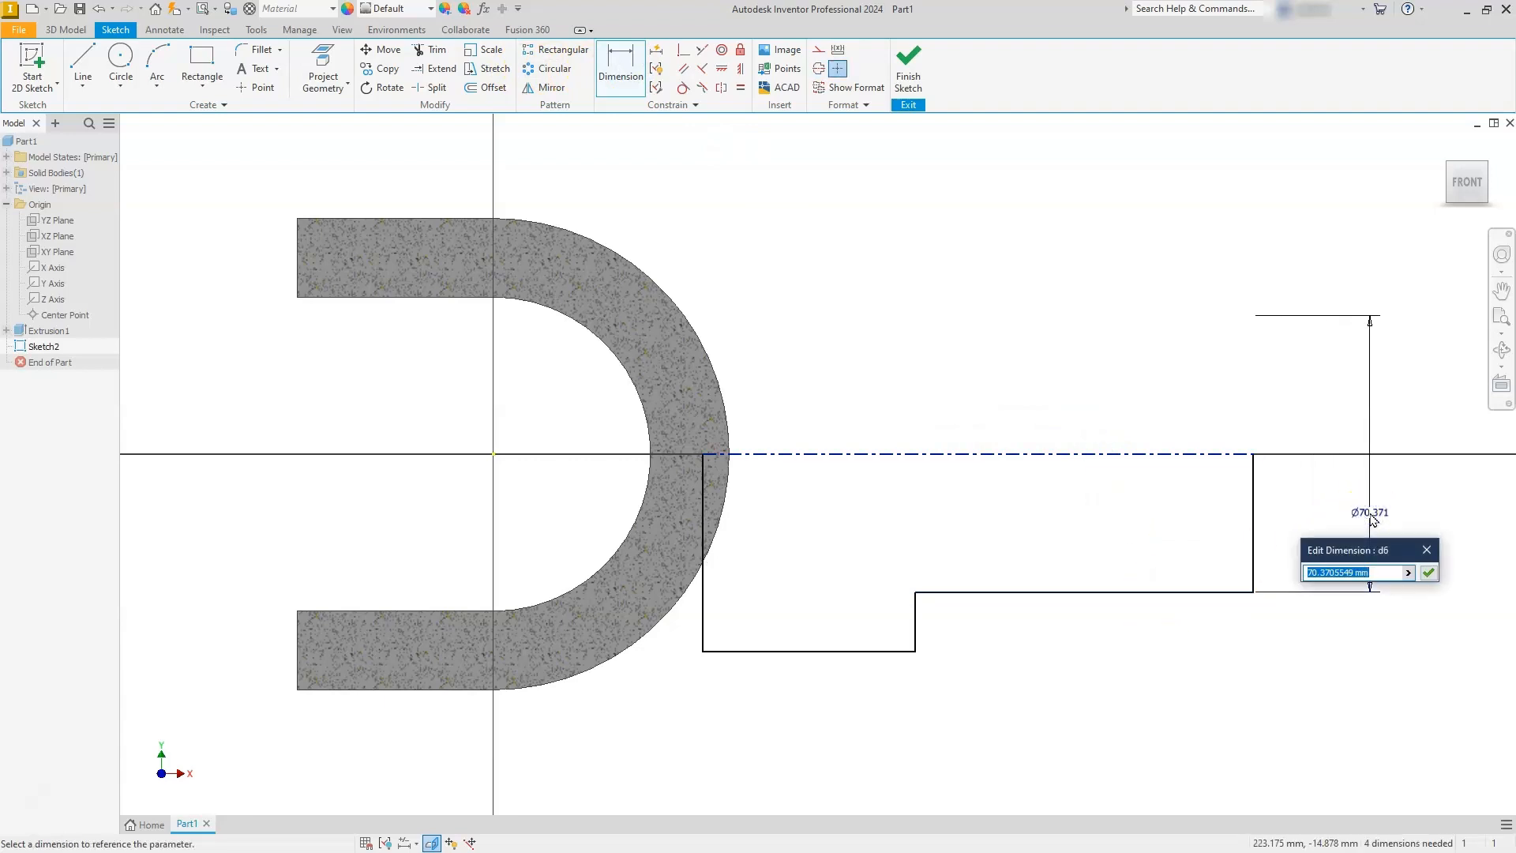
{"action": "type", "text": "28"}
{"action": "key", "text": "Return"}
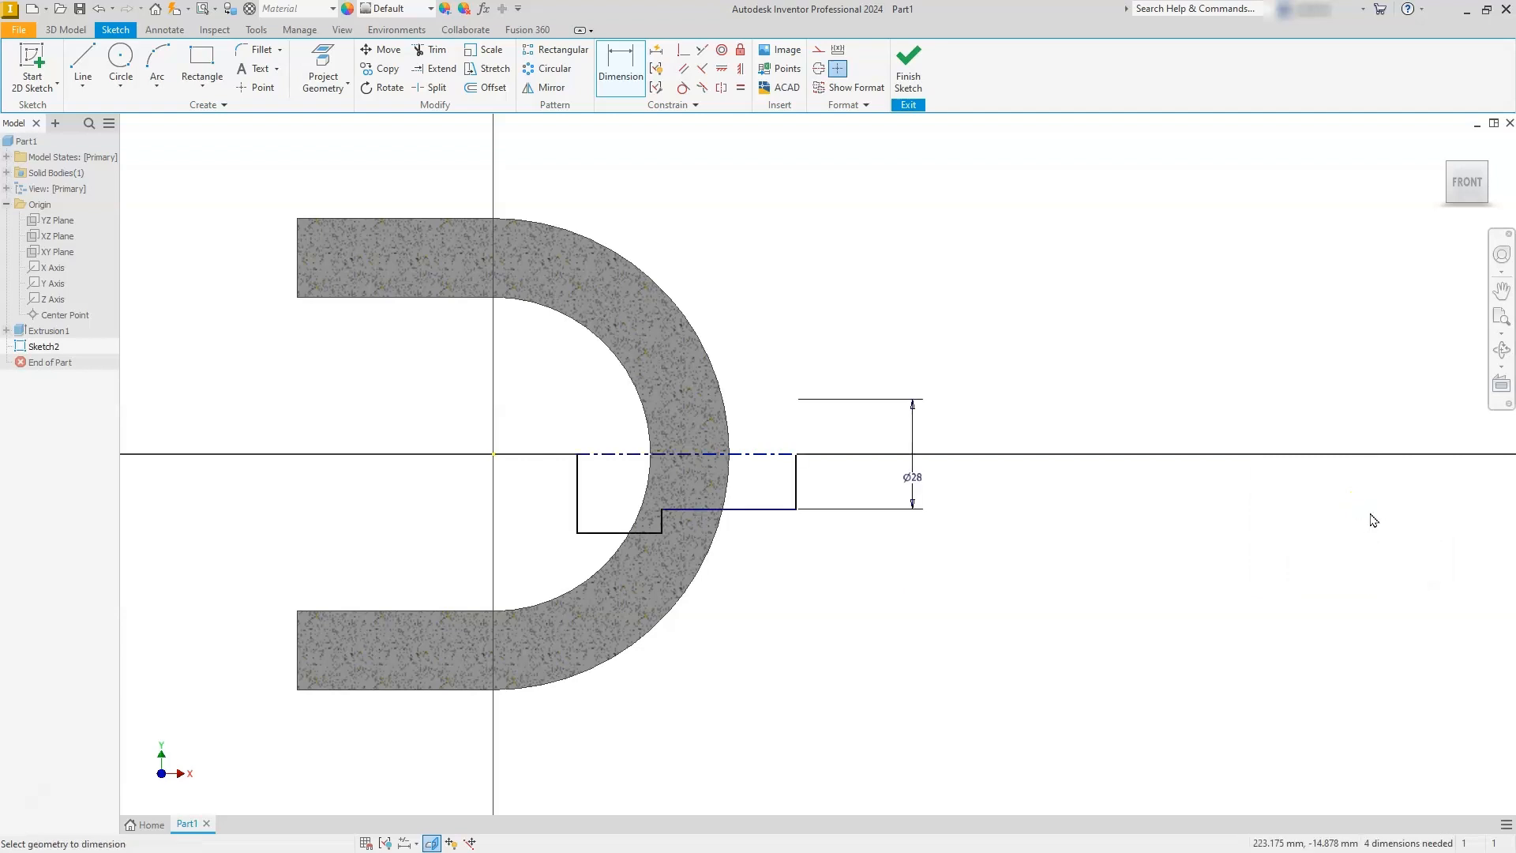
Step: Dimension the wider inner section of the profile as a 40 mm diameter about the centerline
{"action": "scroll", "coordinate": [651, 500], "scroll_direction": "up", "scroll_amount": 3}
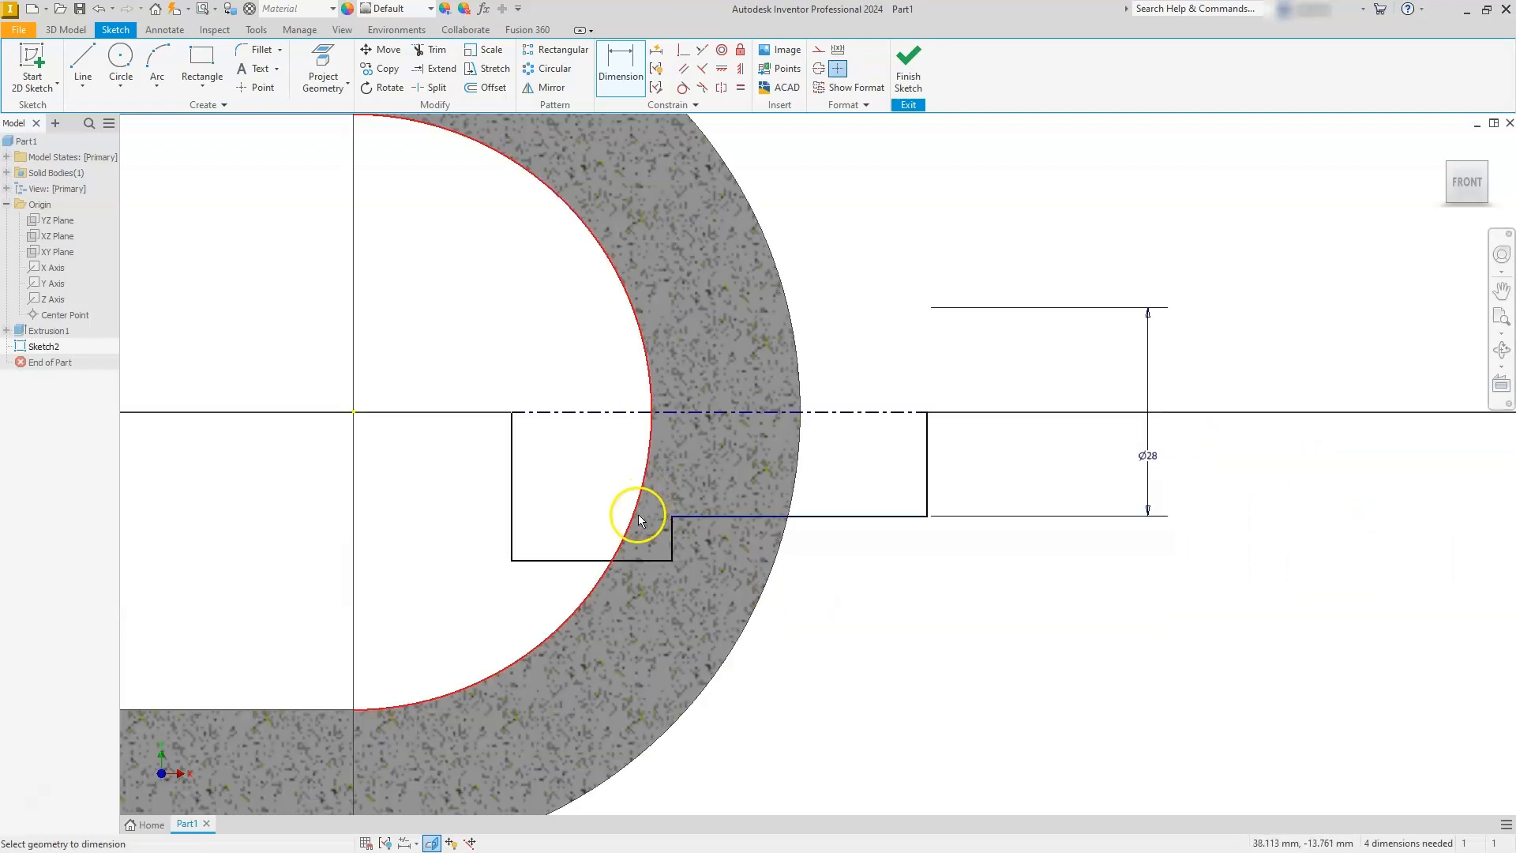
{"action": "left_click", "coordinate": [860, 412]}
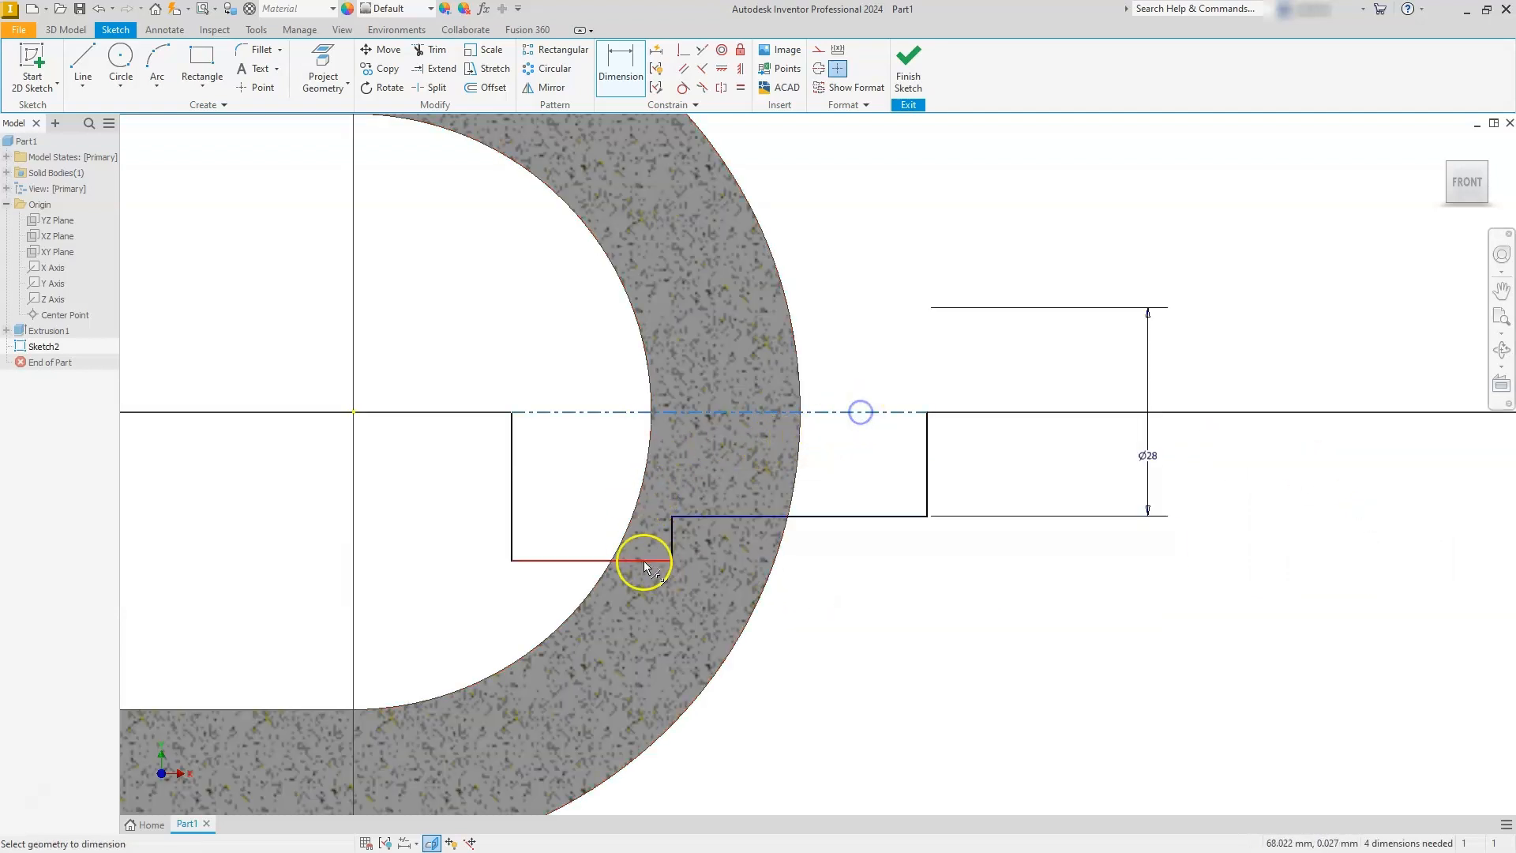
{"action": "left_click", "coordinate": [618, 558]}
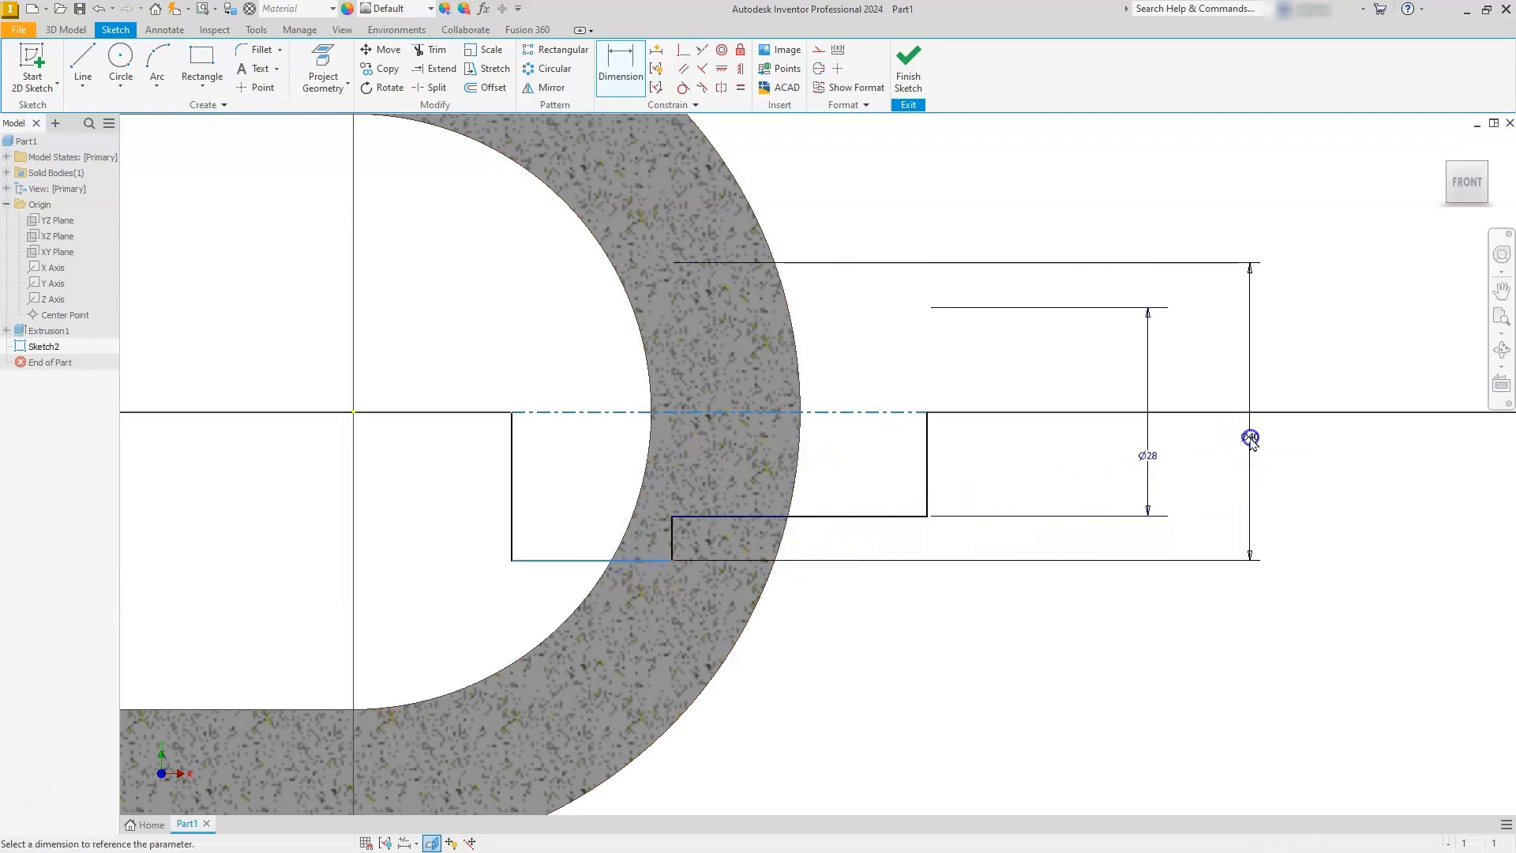
{"action": "left_click", "coordinate": [1250, 436]}
{"action": "key", "text": "Return"}
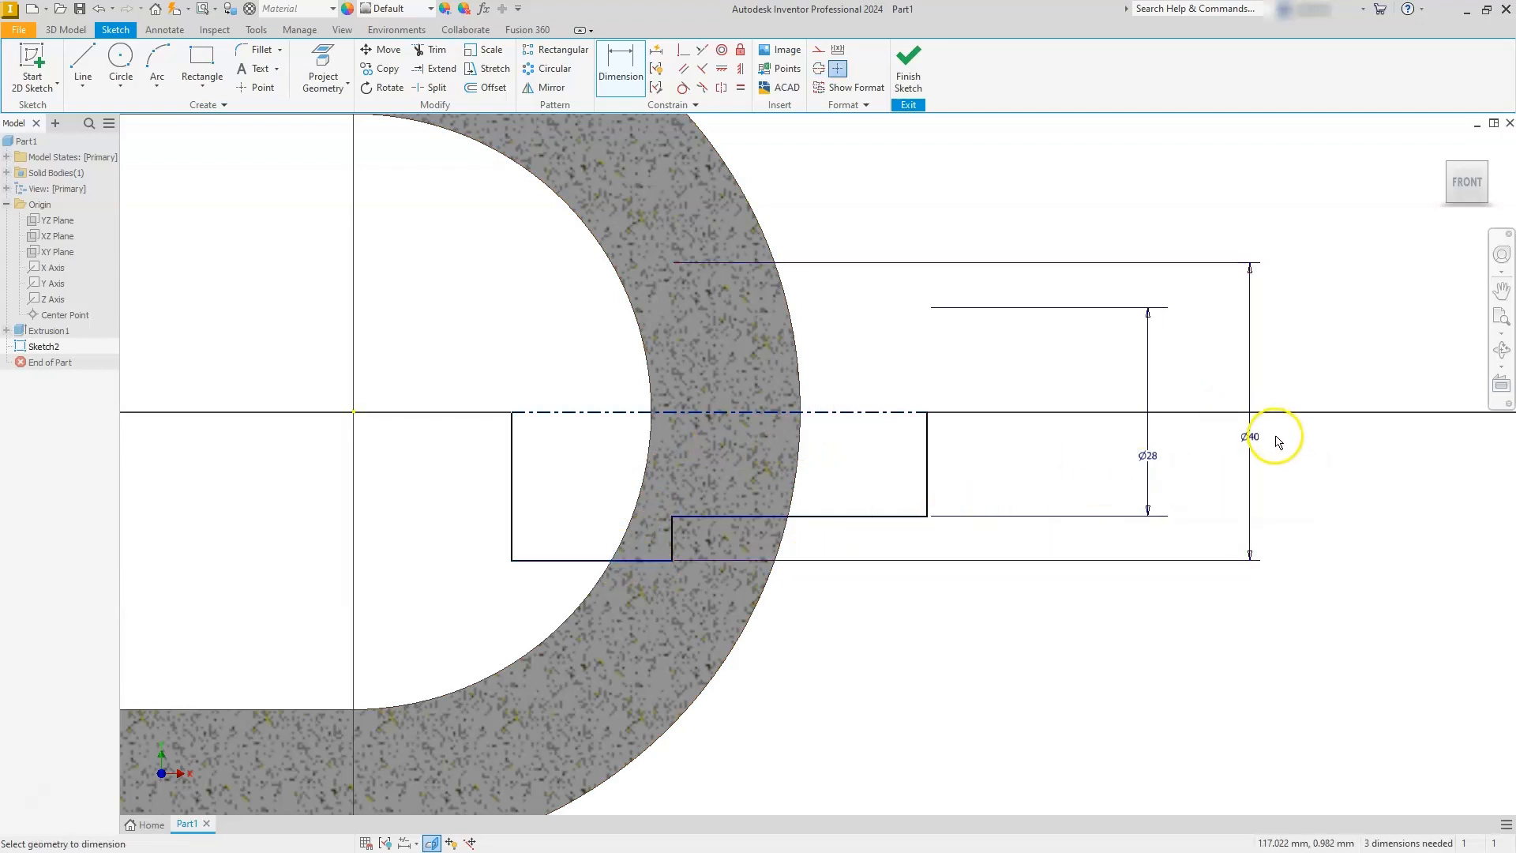
Step: Dimension the horizontal distance from the origin to the profile's vertical shoulder line as 80 mm
{"action": "scroll", "coordinate": [1280, 451], "scroll_direction": "down", "scroll_amount": 2}
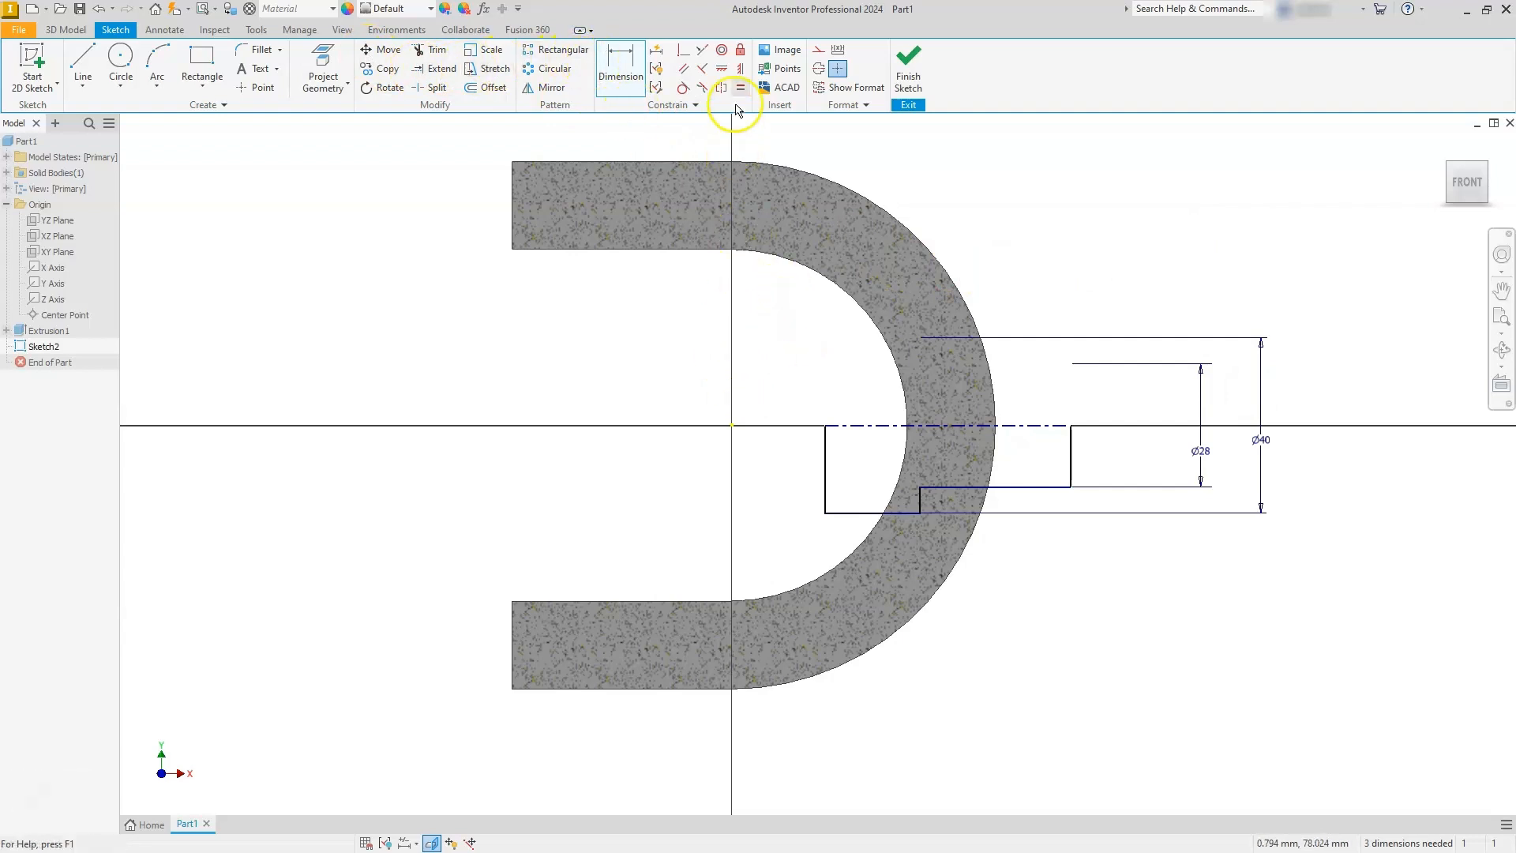
{"action": "left_click", "coordinate": [619, 69]}
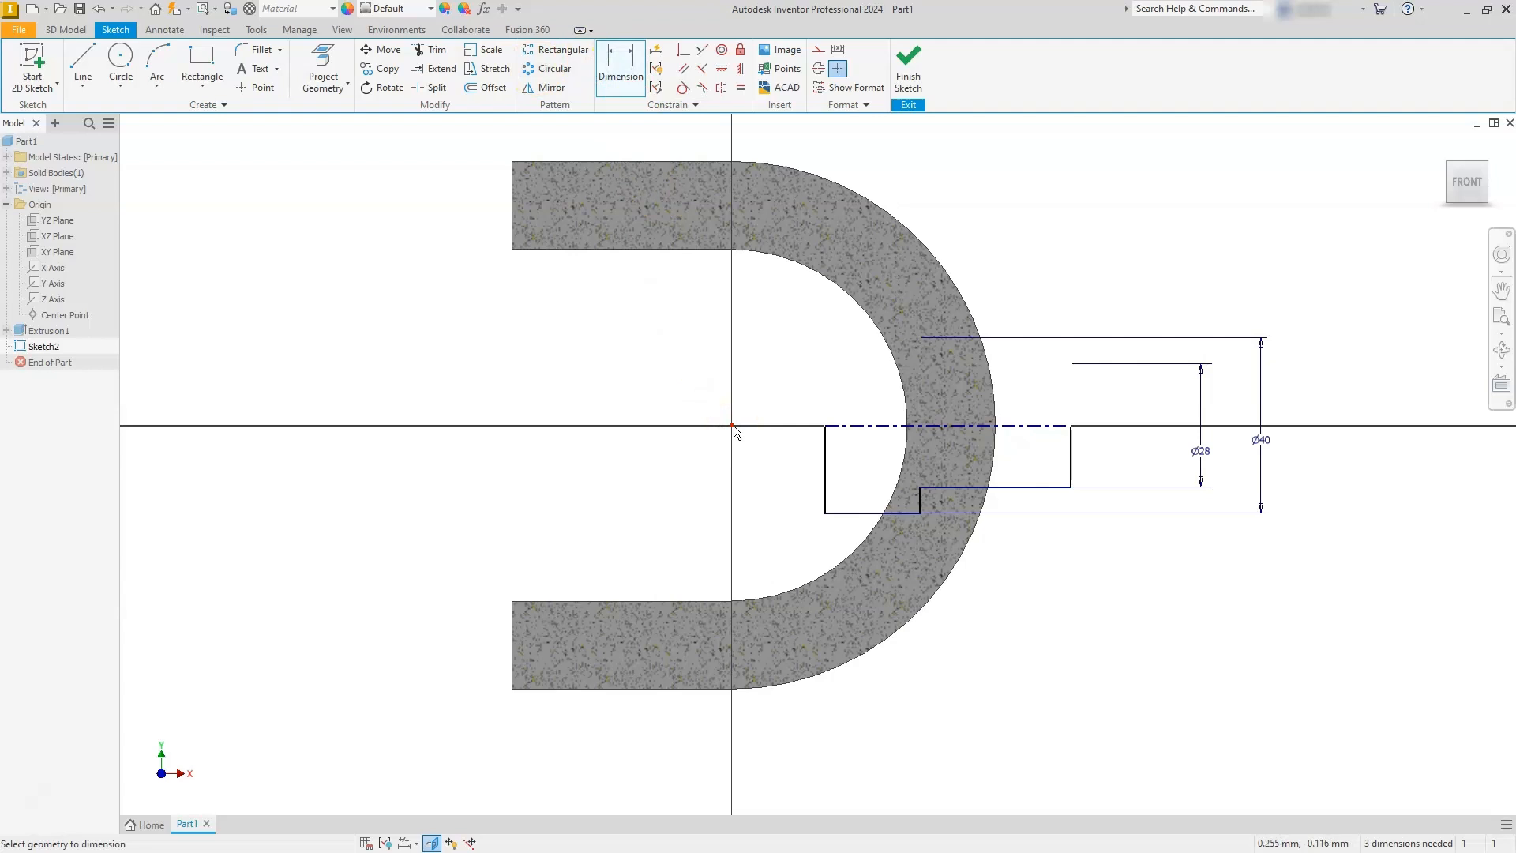
{"action": "left_click", "coordinate": [920, 510]}
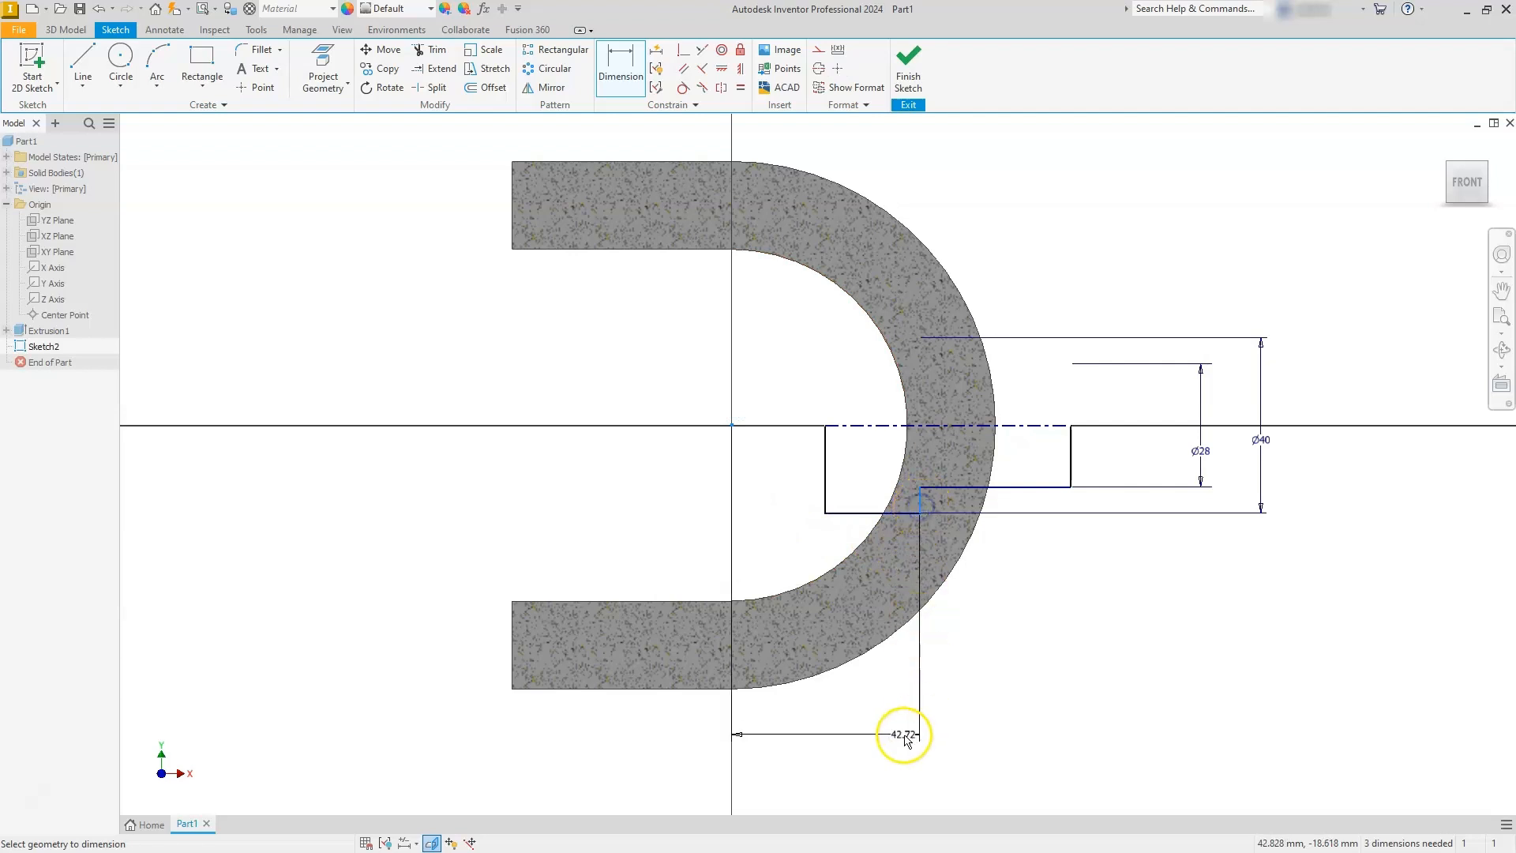
{"action": "left_click", "coordinate": [844, 720]}
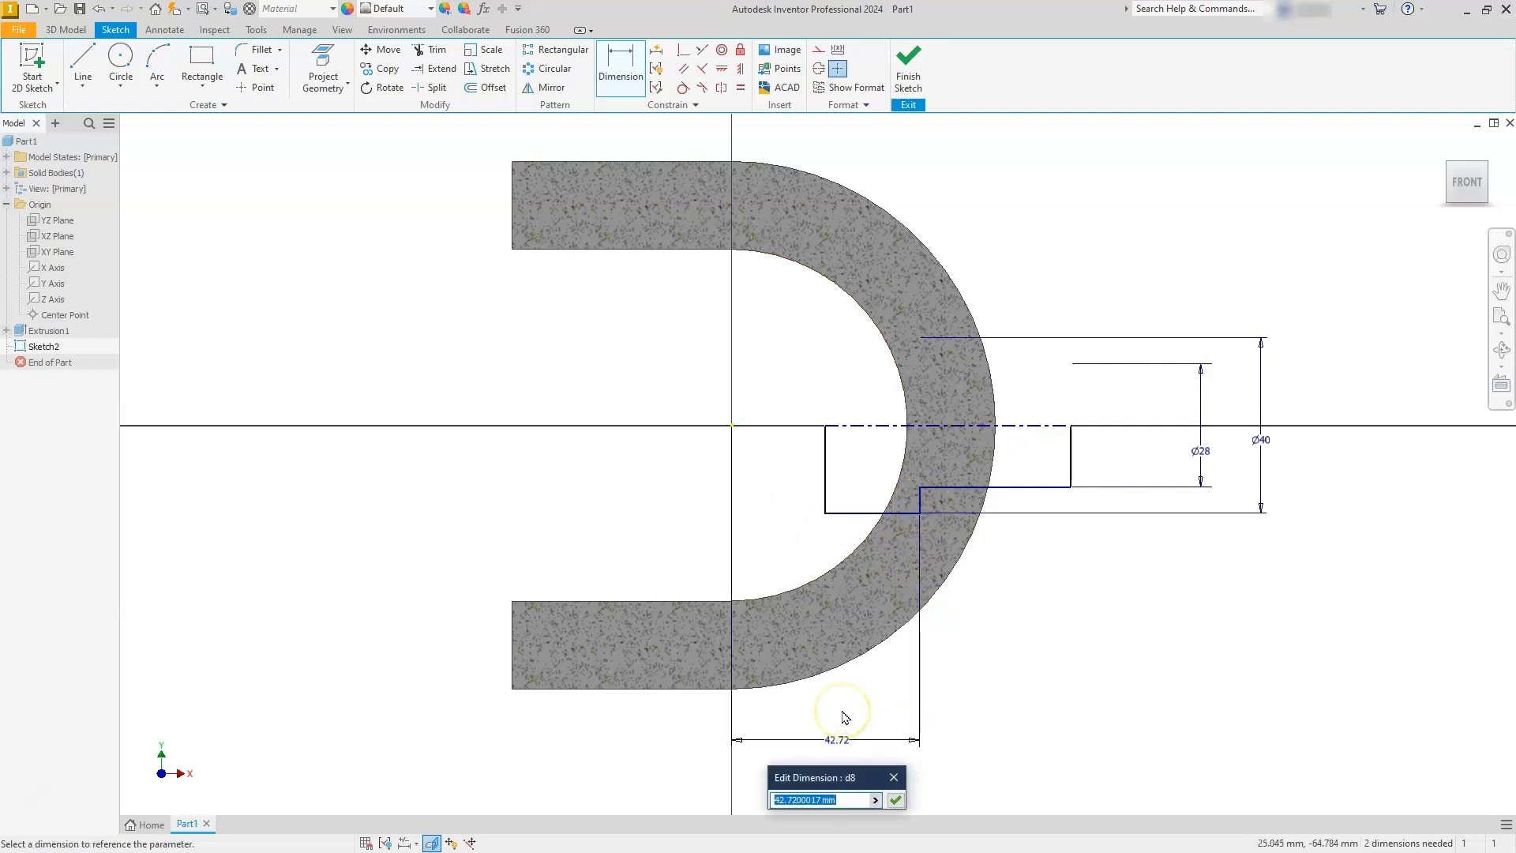
{"action": "key", "text": "Return"}
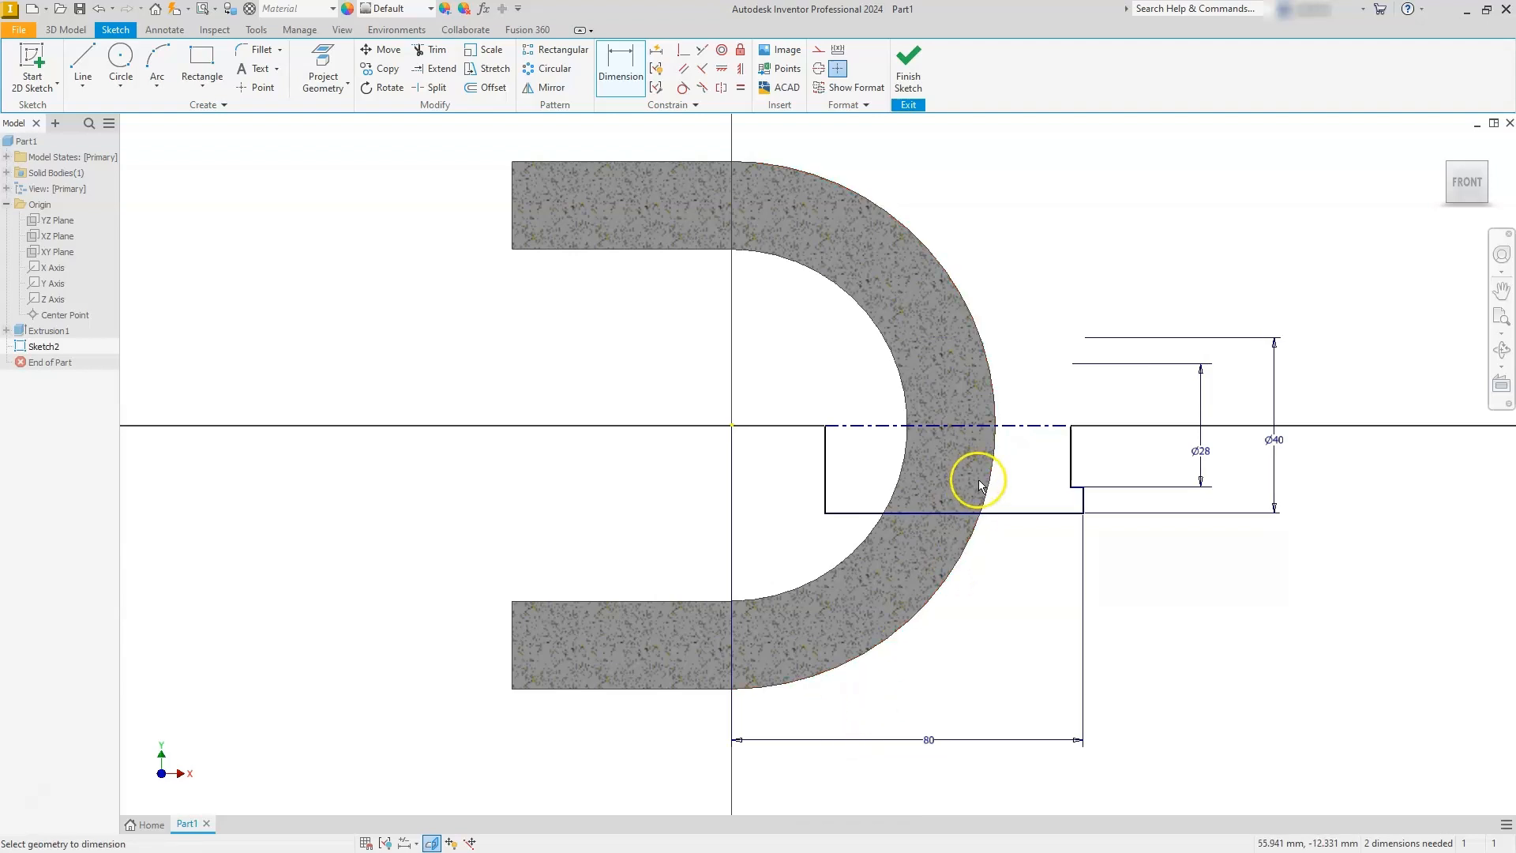
{"action": "key", "text": "Escape"}
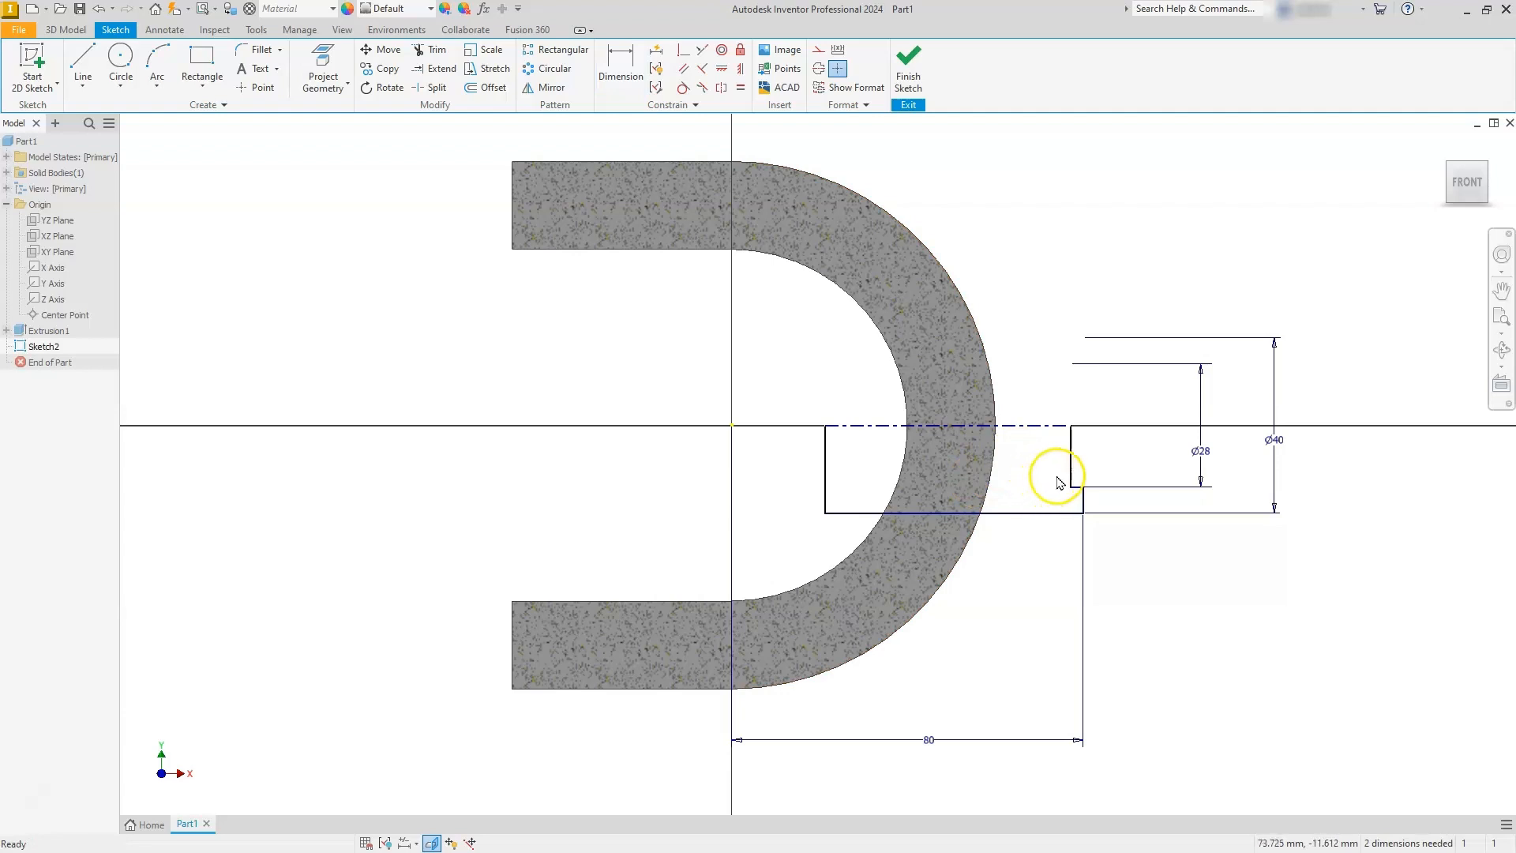
Step: Move the profile's outer end line beyond the shoulder and dimension the narrow section's length as 70 mm
{"action": "left_click_drag", "start_coordinate": [1070, 472], "coordinate": [1327, 474]}
{"action": "left_click", "coordinate": [547, 53]}
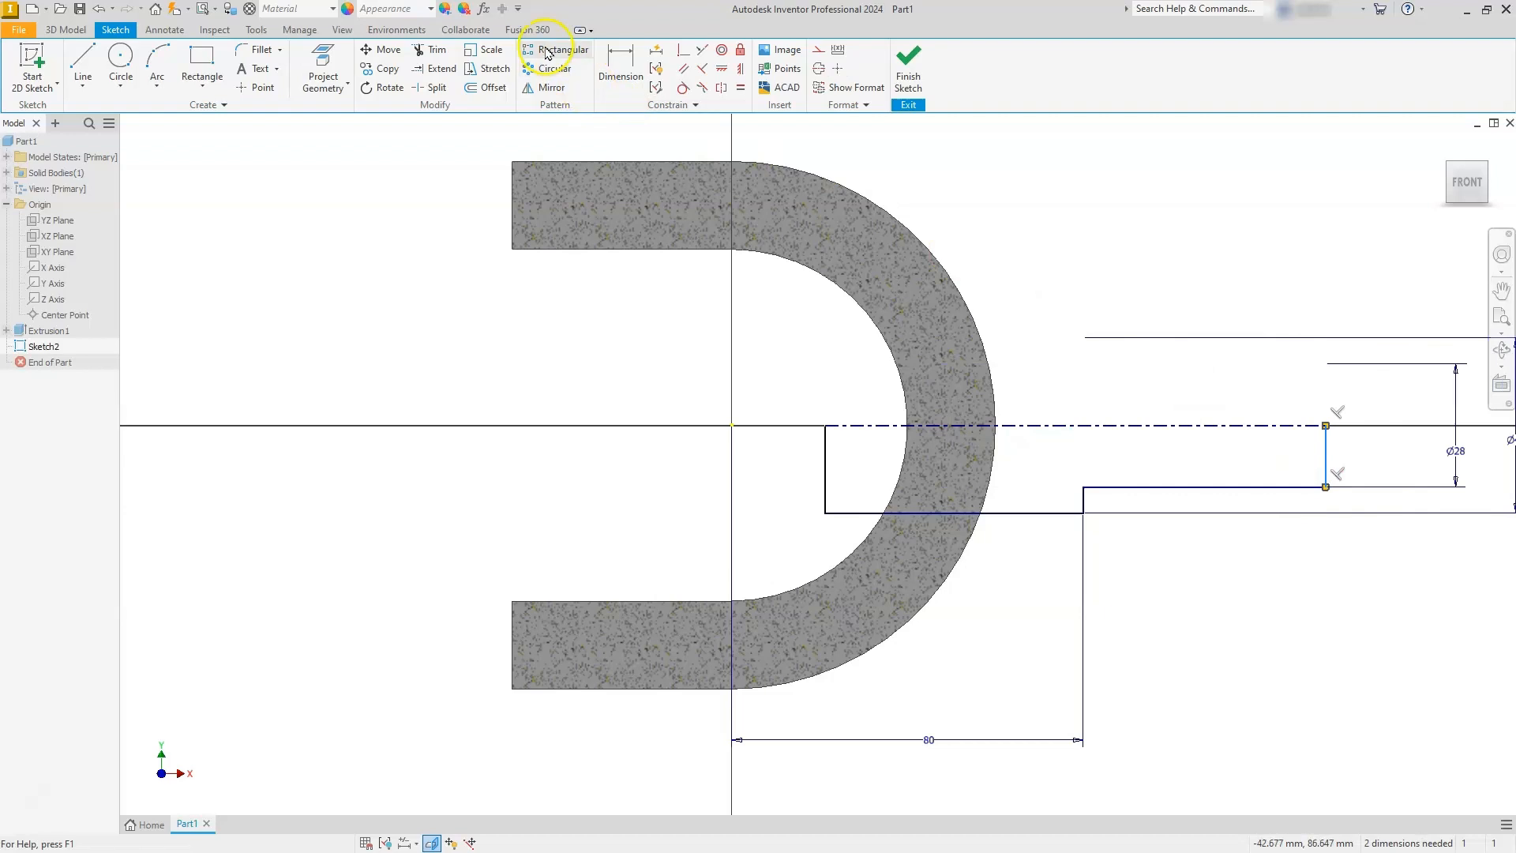
{"action": "left_click", "coordinate": [636, 65]}
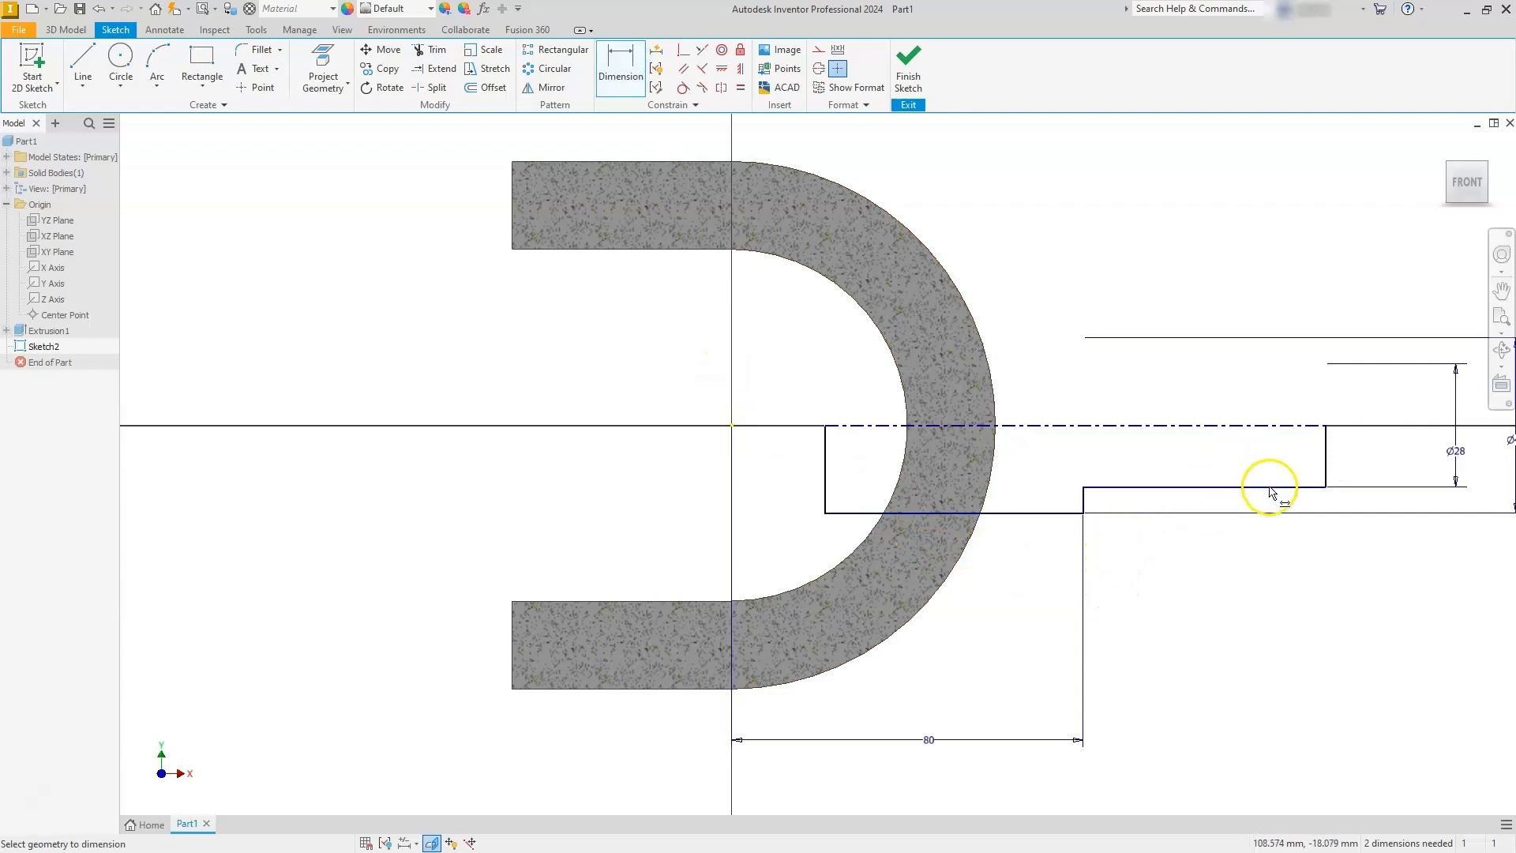
{"action": "left_click", "coordinate": [1328, 467]}
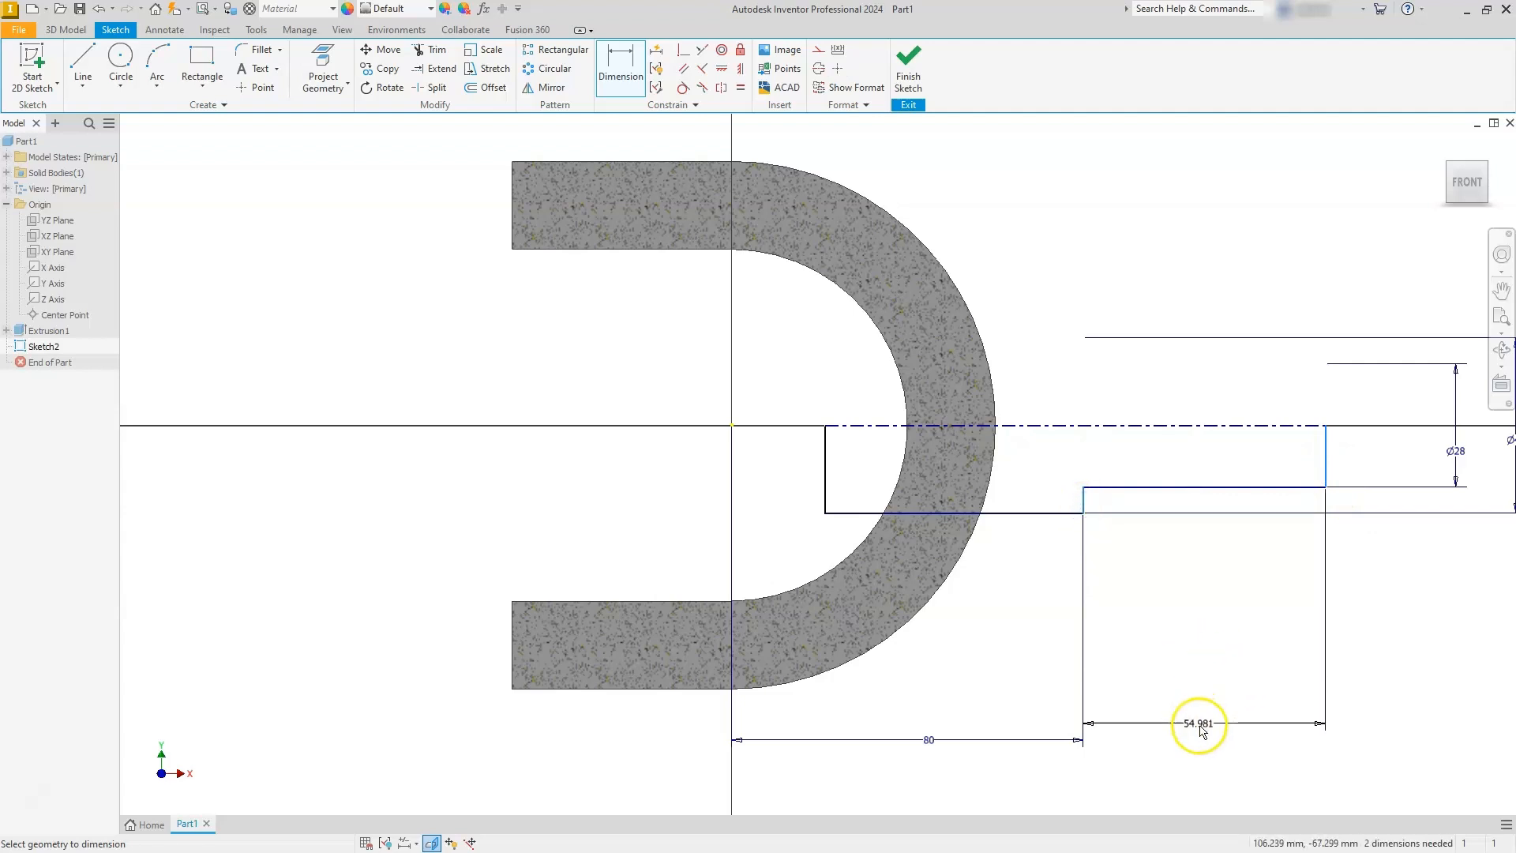
{"action": "left_click", "coordinate": [1210, 737]}
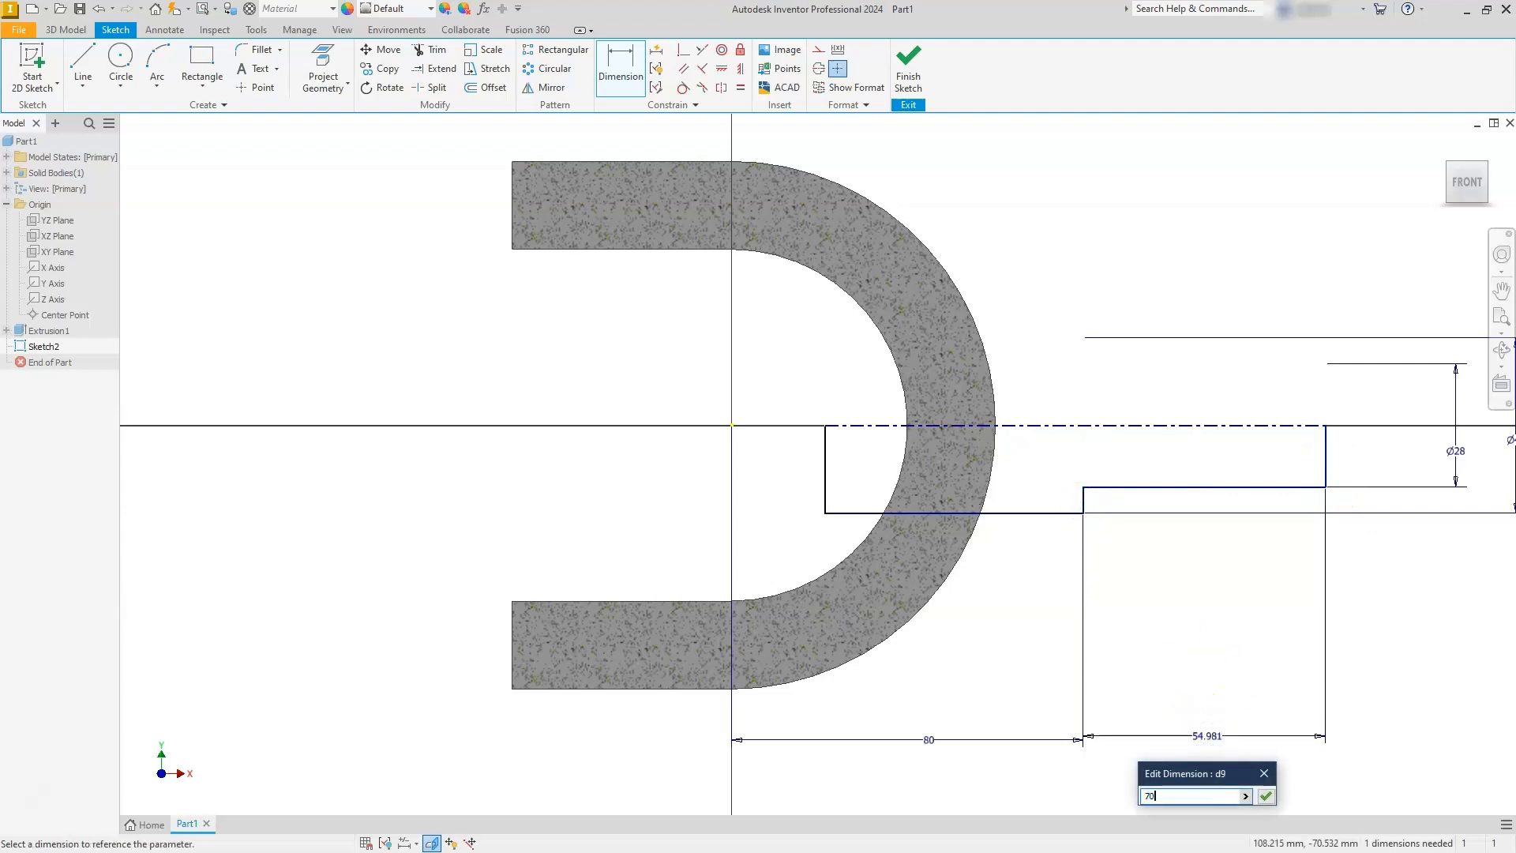
{"action": "type", "text": "70"}
{"action": "key", "text": "Return"}
{"action": "scroll", "coordinate": [1050, 559], "scroll_direction": "down", "scroll_amount": 2}
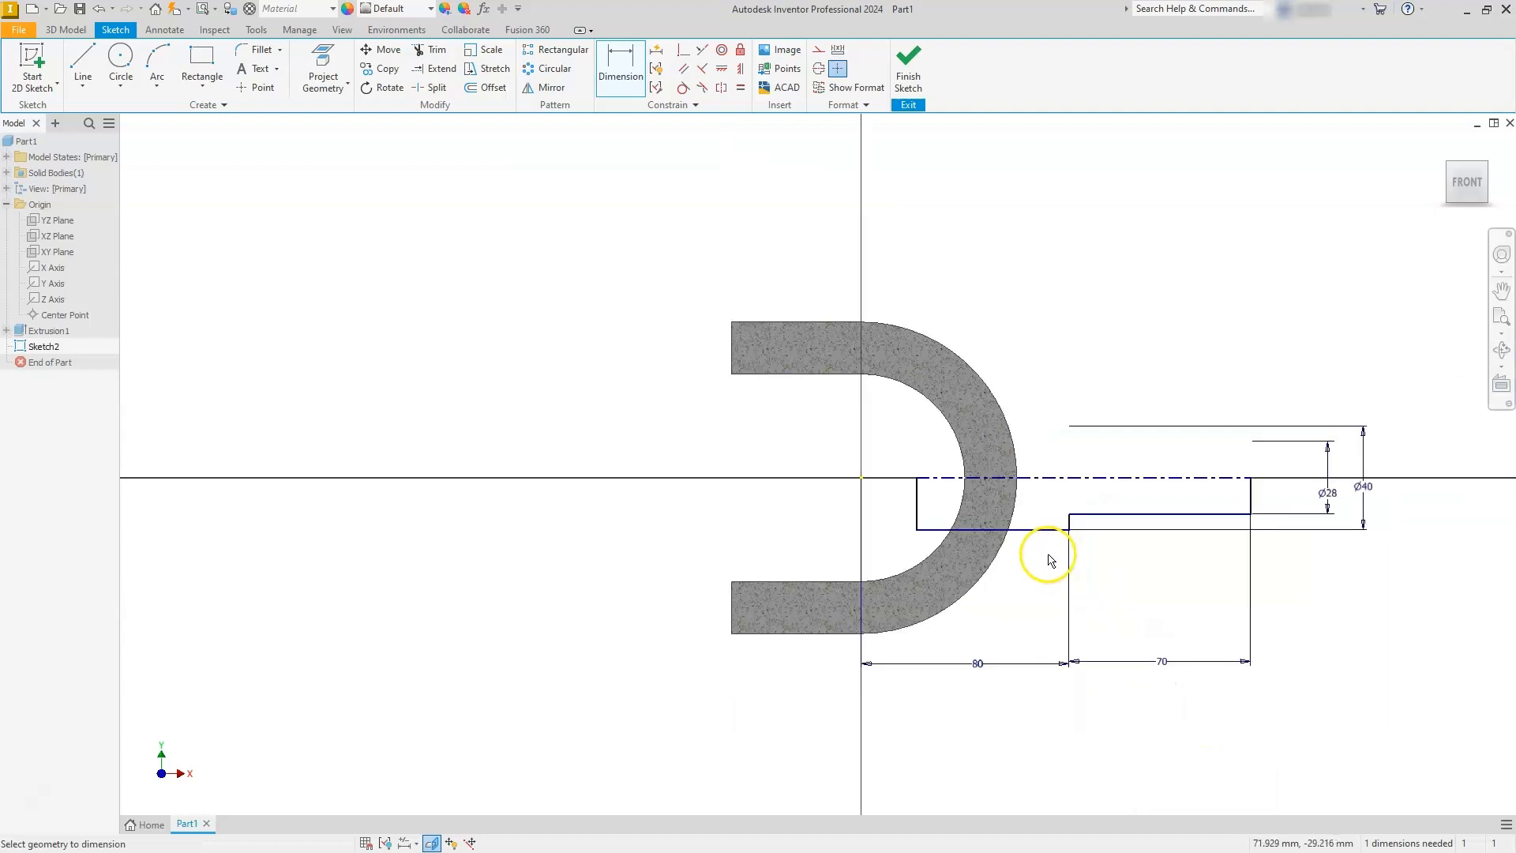
{"action": "middle_click_drag", "start_coordinate": [1045, 551], "coordinate": [883, 537]}
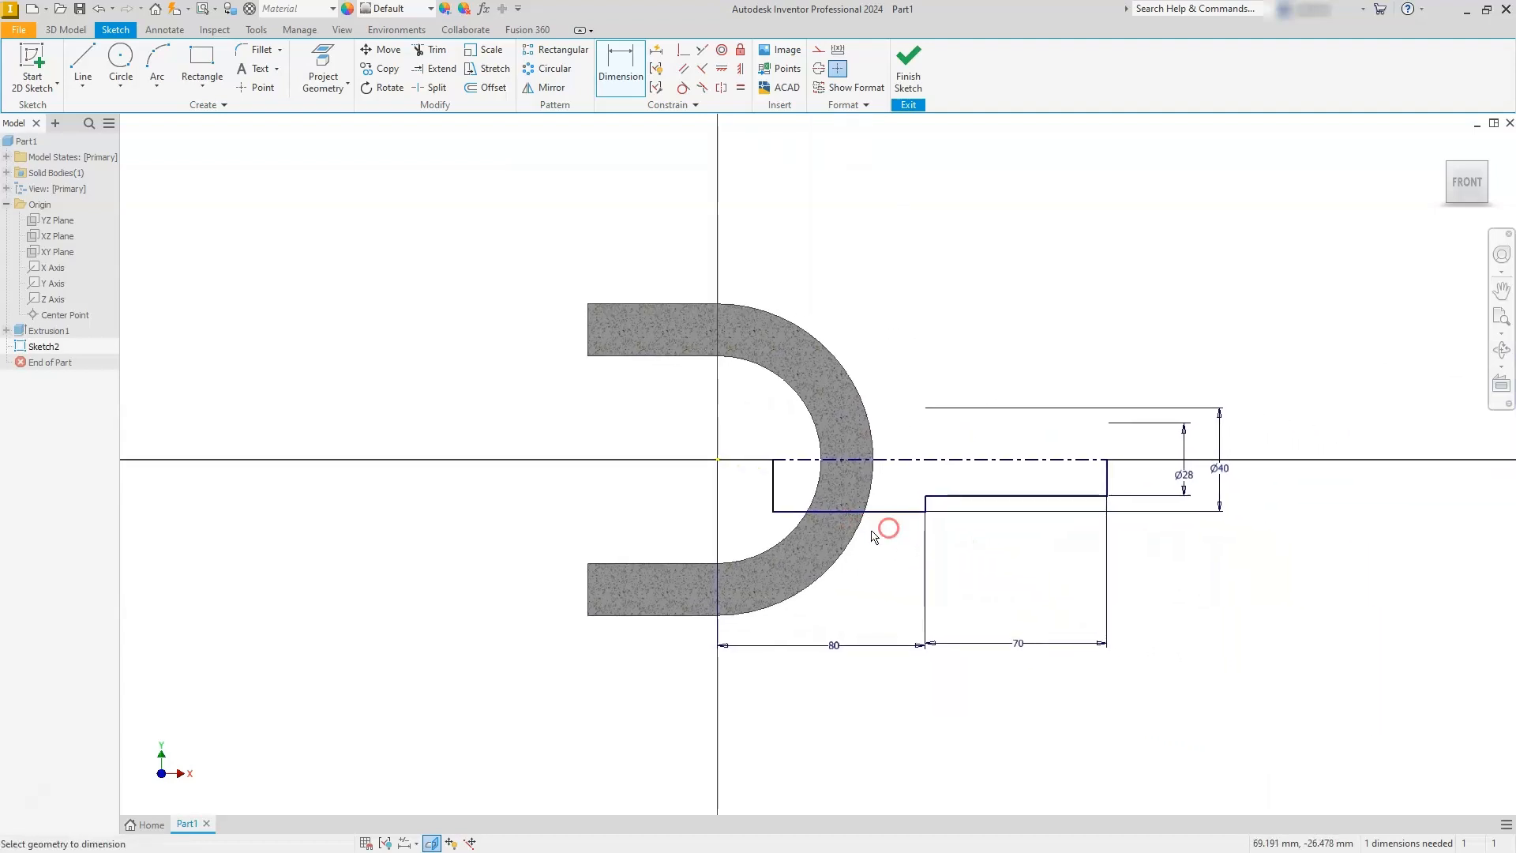
{"action": "scroll", "coordinate": [770, 506], "scroll_direction": "up", "scroll_amount": 6}
{"action": "left_click", "coordinate": [762, 477]}
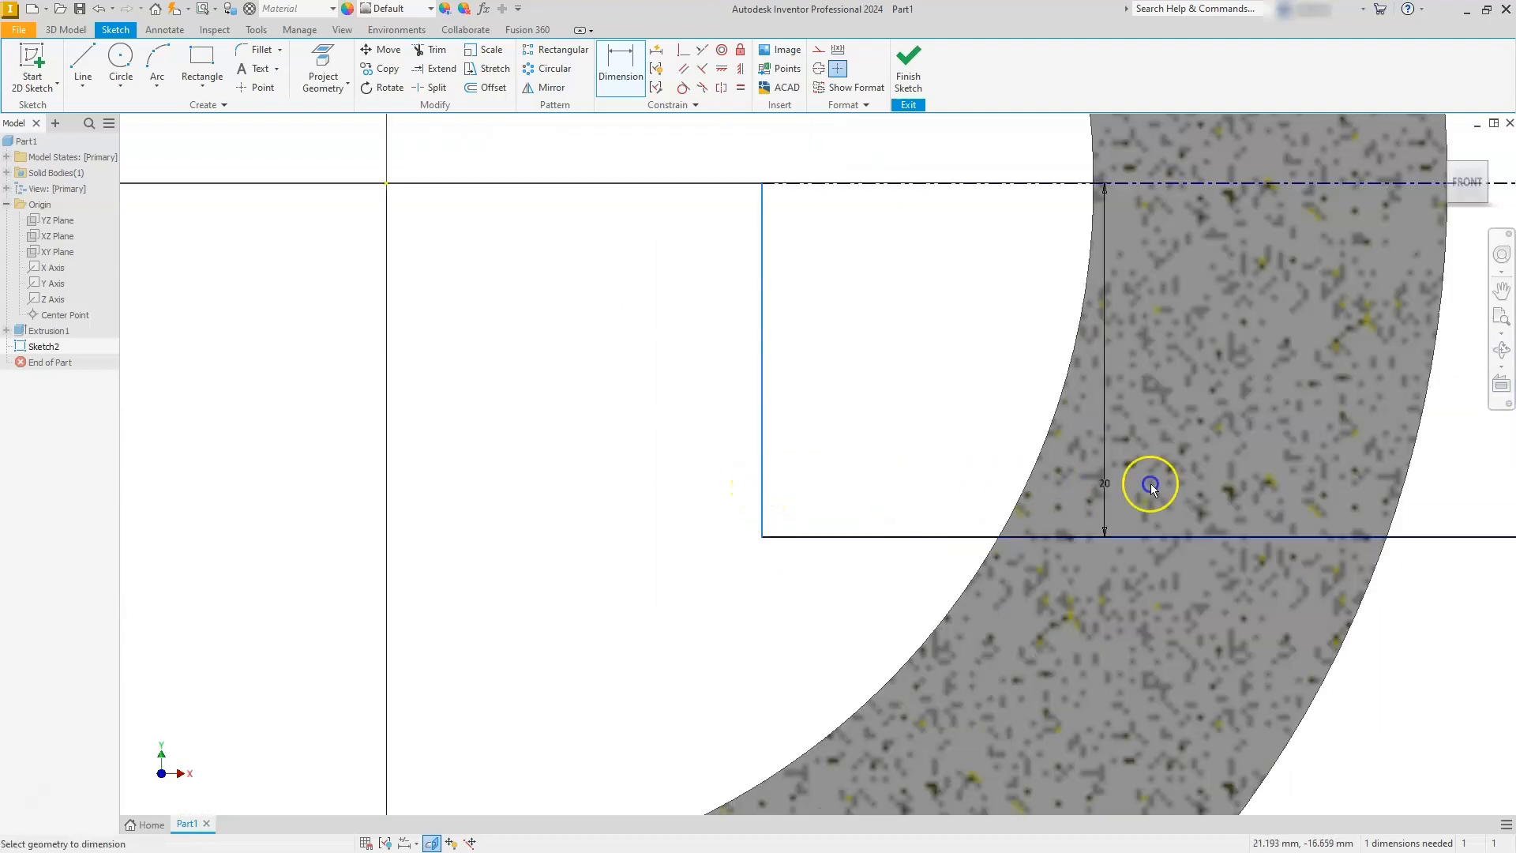
{"action": "key", "text": "Escape"}
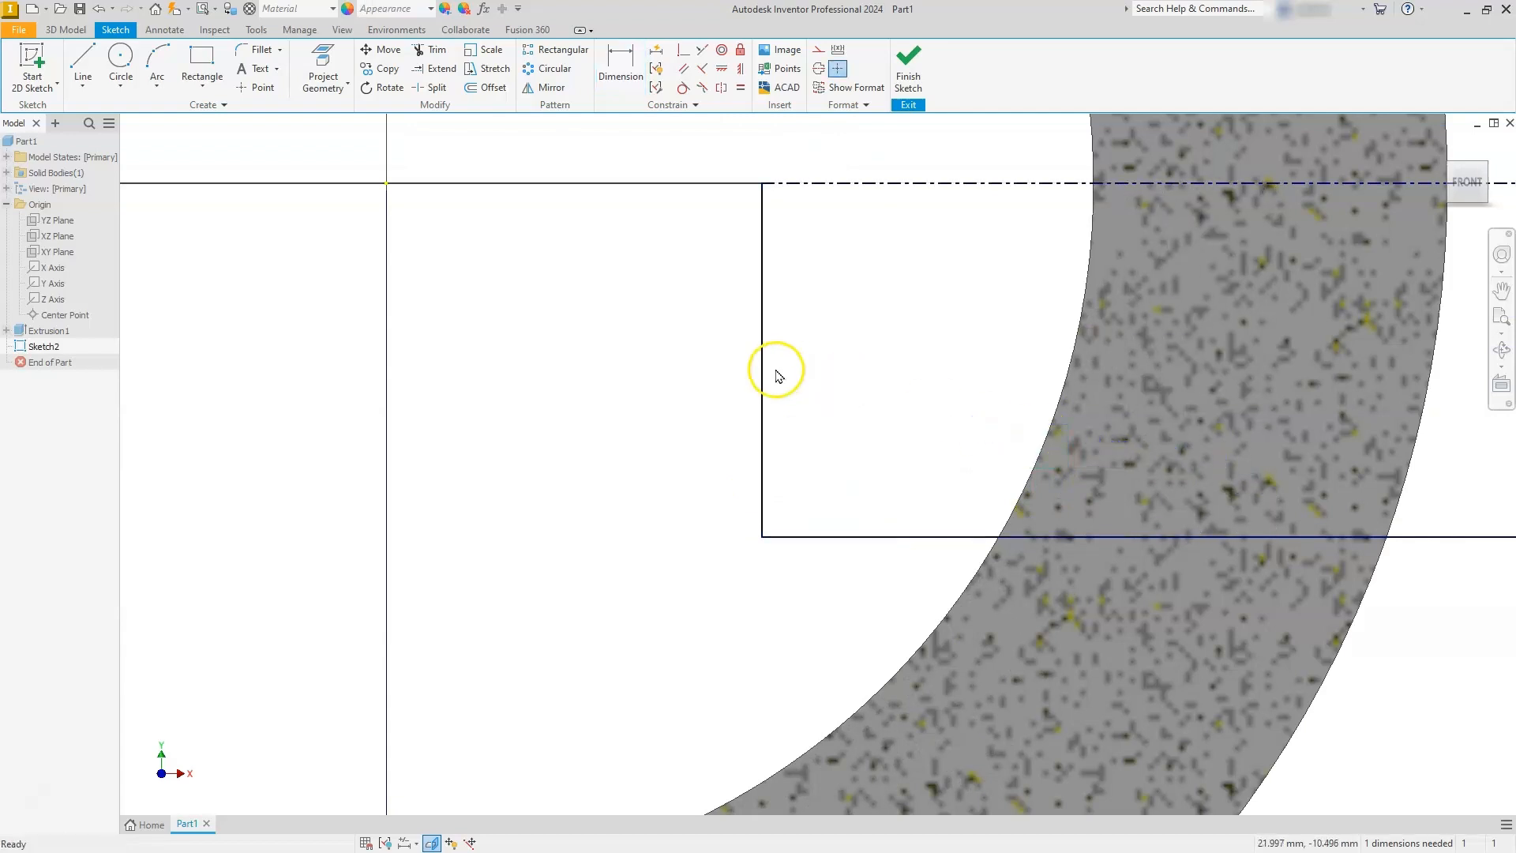
Step: Move the profile's inner end line into the U-body's curved wall, about 48 mm from the origin
{"action": "left_click_drag", "start_coordinate": [766, 369], "coordinate": [1243, 368]}
{"action": "scroll", "coordinate": [988, 413], "scroll_direction": "down", "scroll_amount": 5}
{"action": "scroll", "coordinate": [931, 352], "scroll_direction": "up", "scroll_amount": 5}
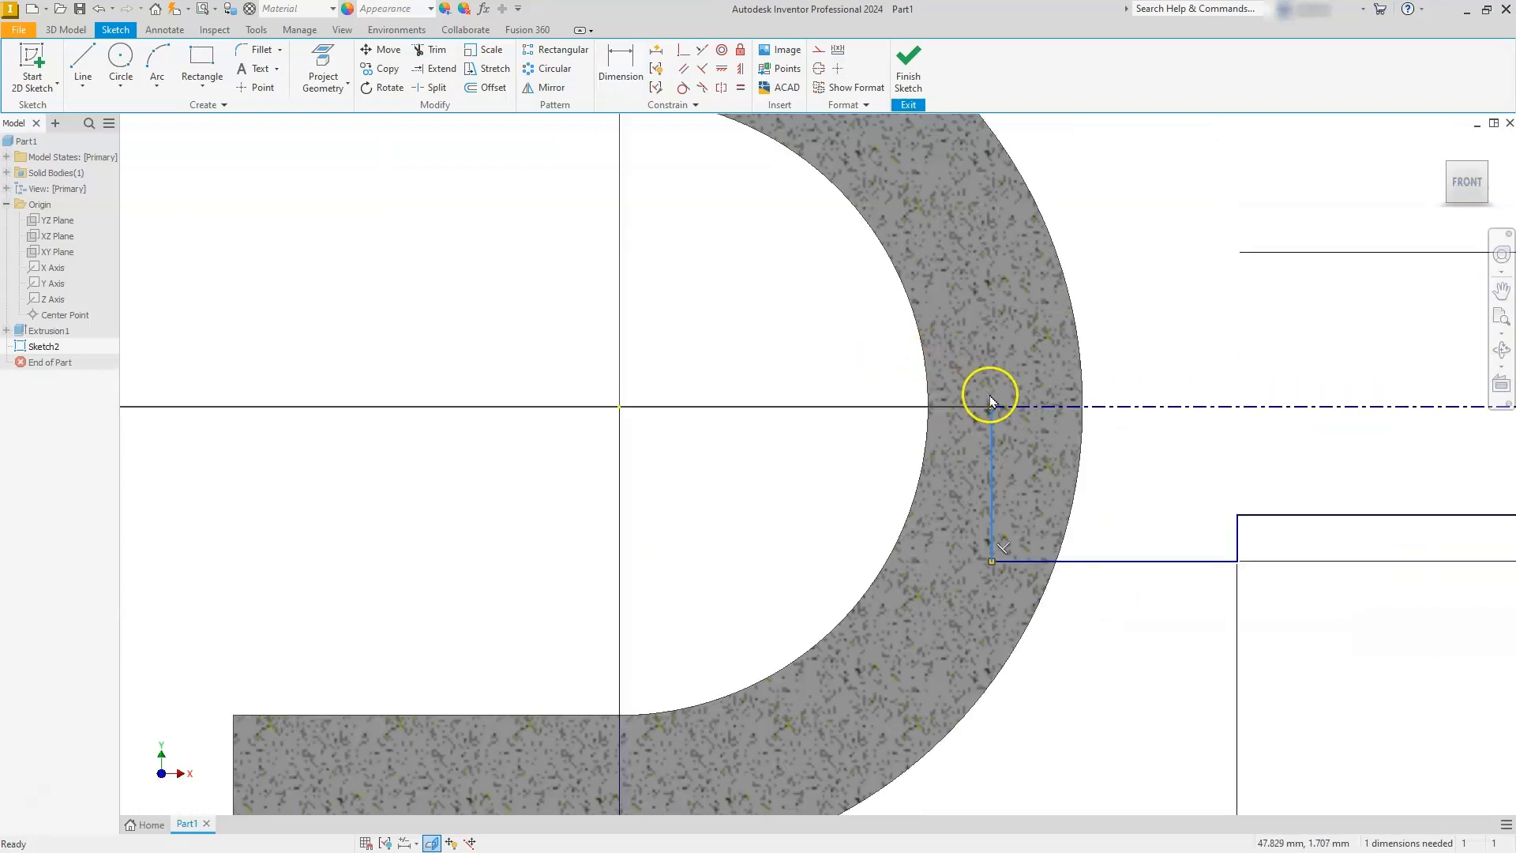
{"action": "left_click", "coordinate": [1002, 540]}
{"action": "scroll", "coordinate": [1024, 491], "scroll_direction": "down", "scroll_amount": 2}
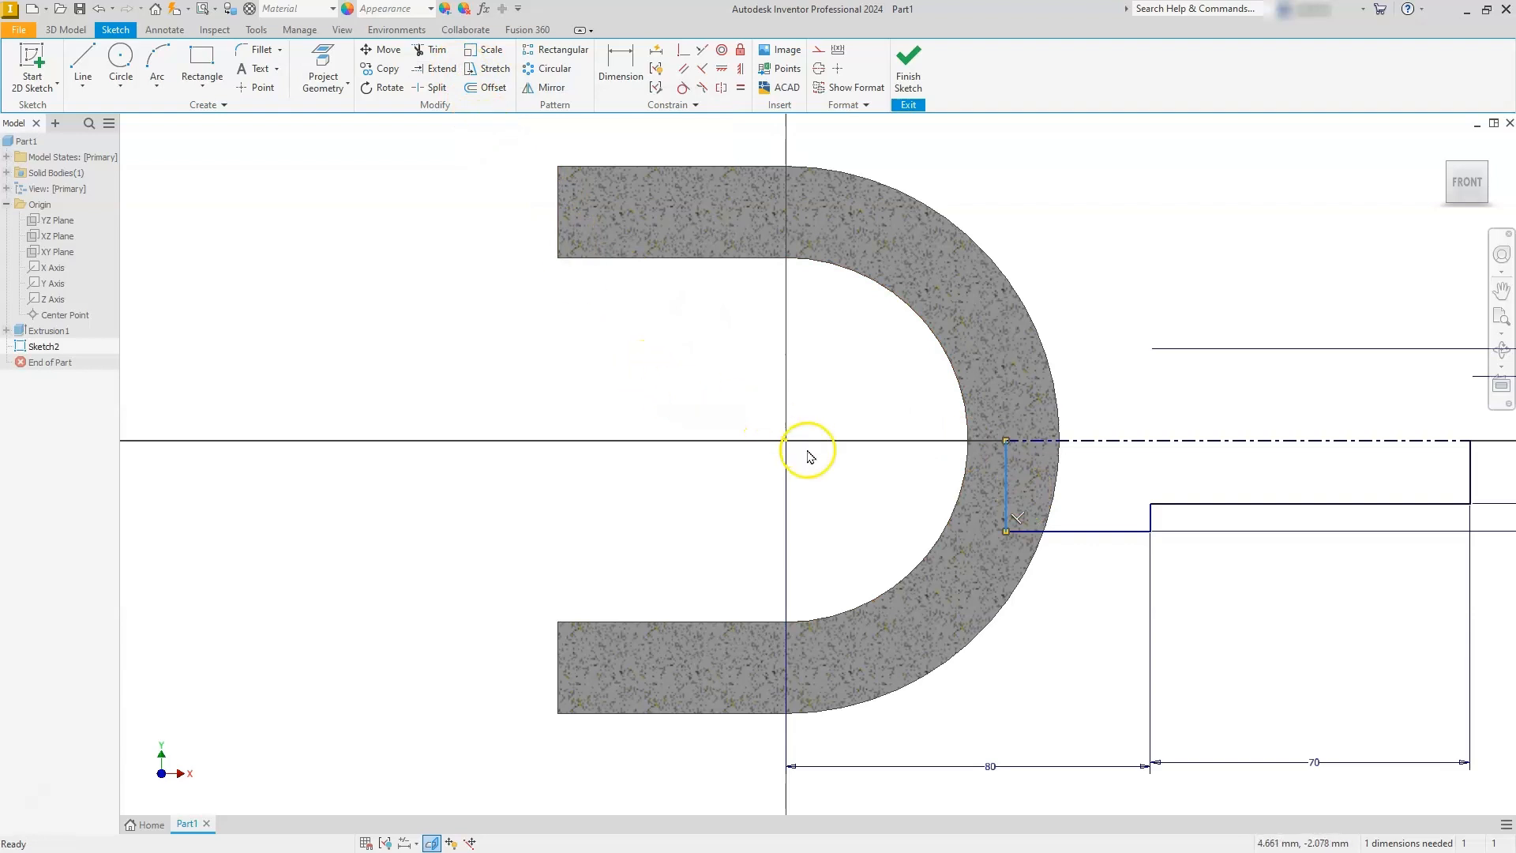
Step: Project the U-body's outer curved edge into the sketch and convert it to construction geometry
{"action": "left_click", "coordinate": [1010, 488]}
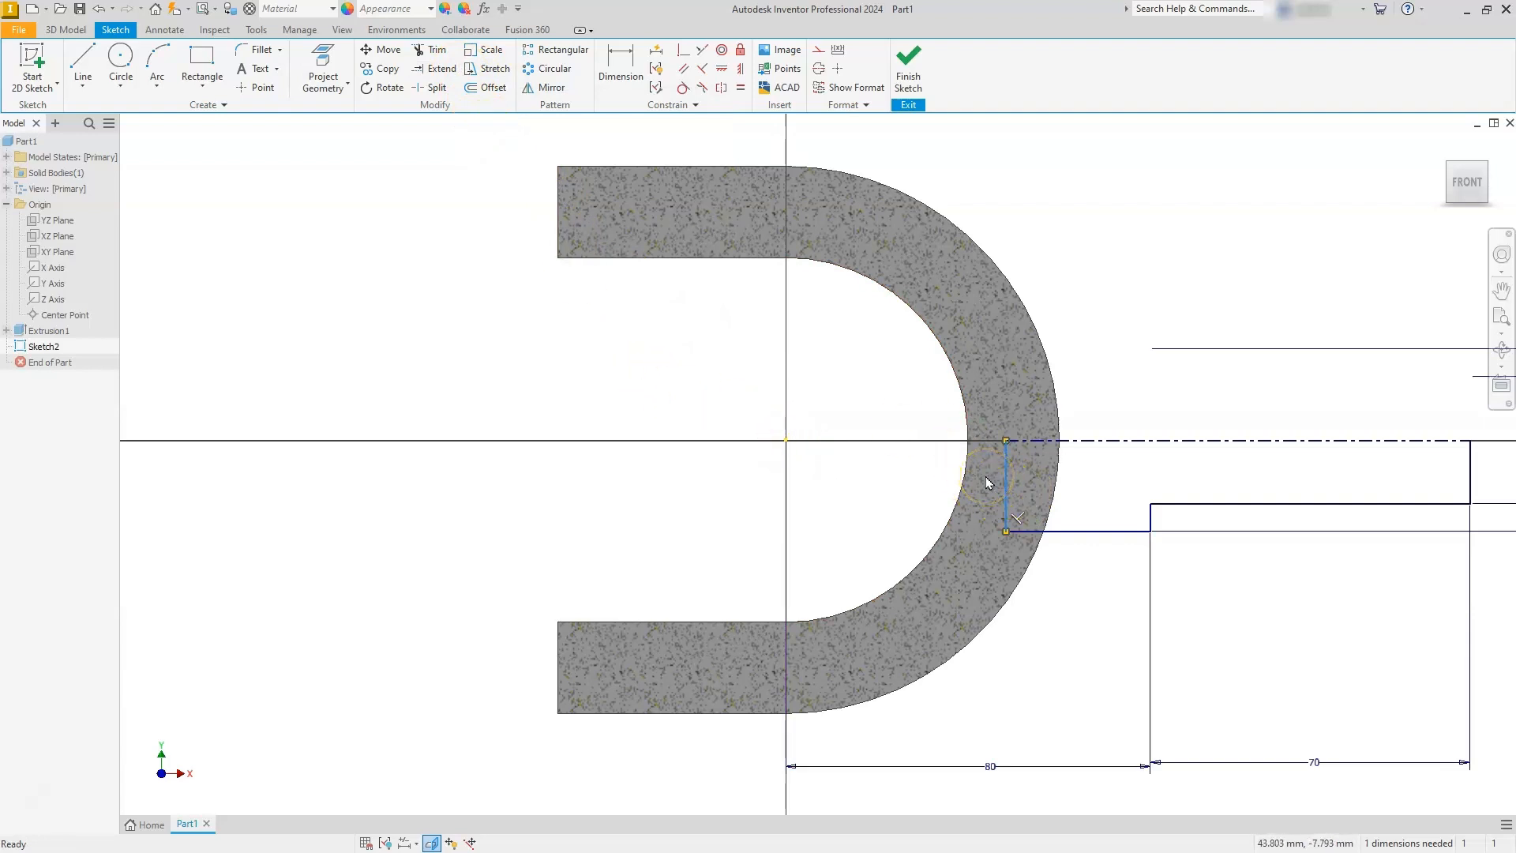
{"action": "left_click", "coordinate": [322, 60]}
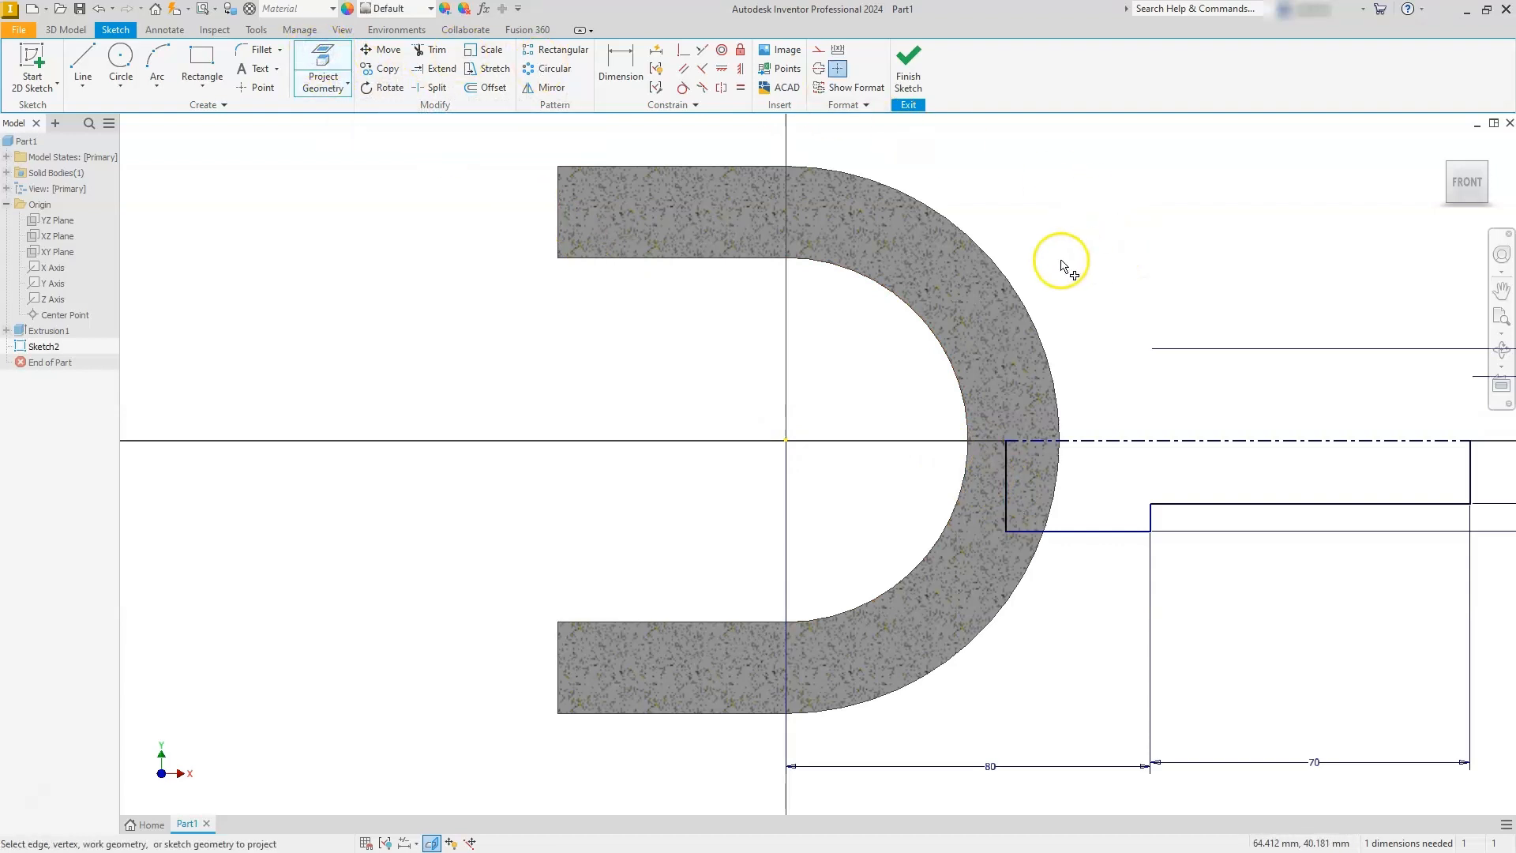
{"action": "left_click", "coordinate": [1005, 278]}
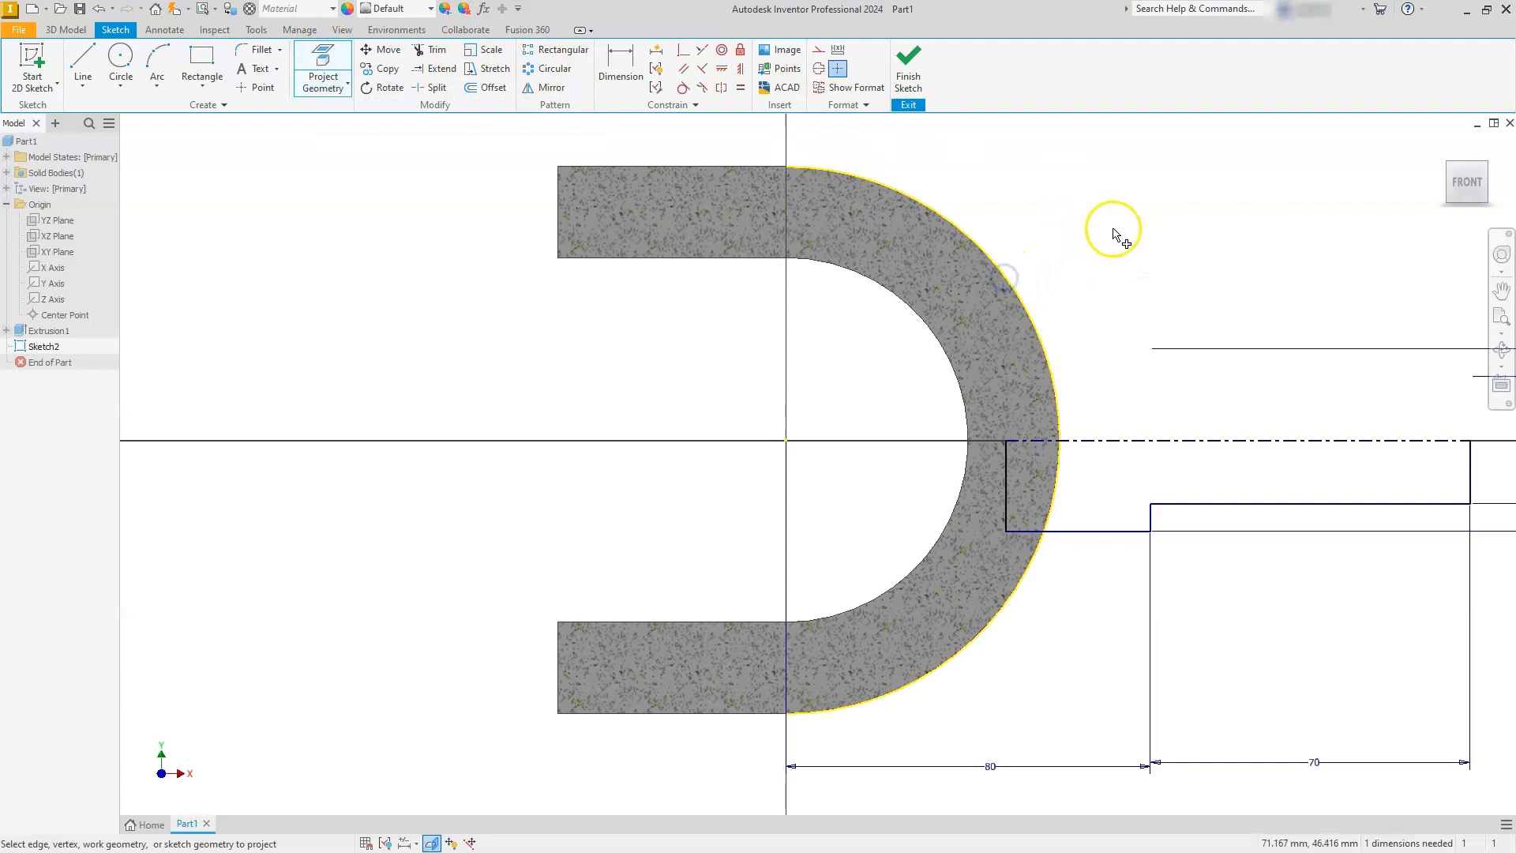
{"action": "key", "text": "Escape"}
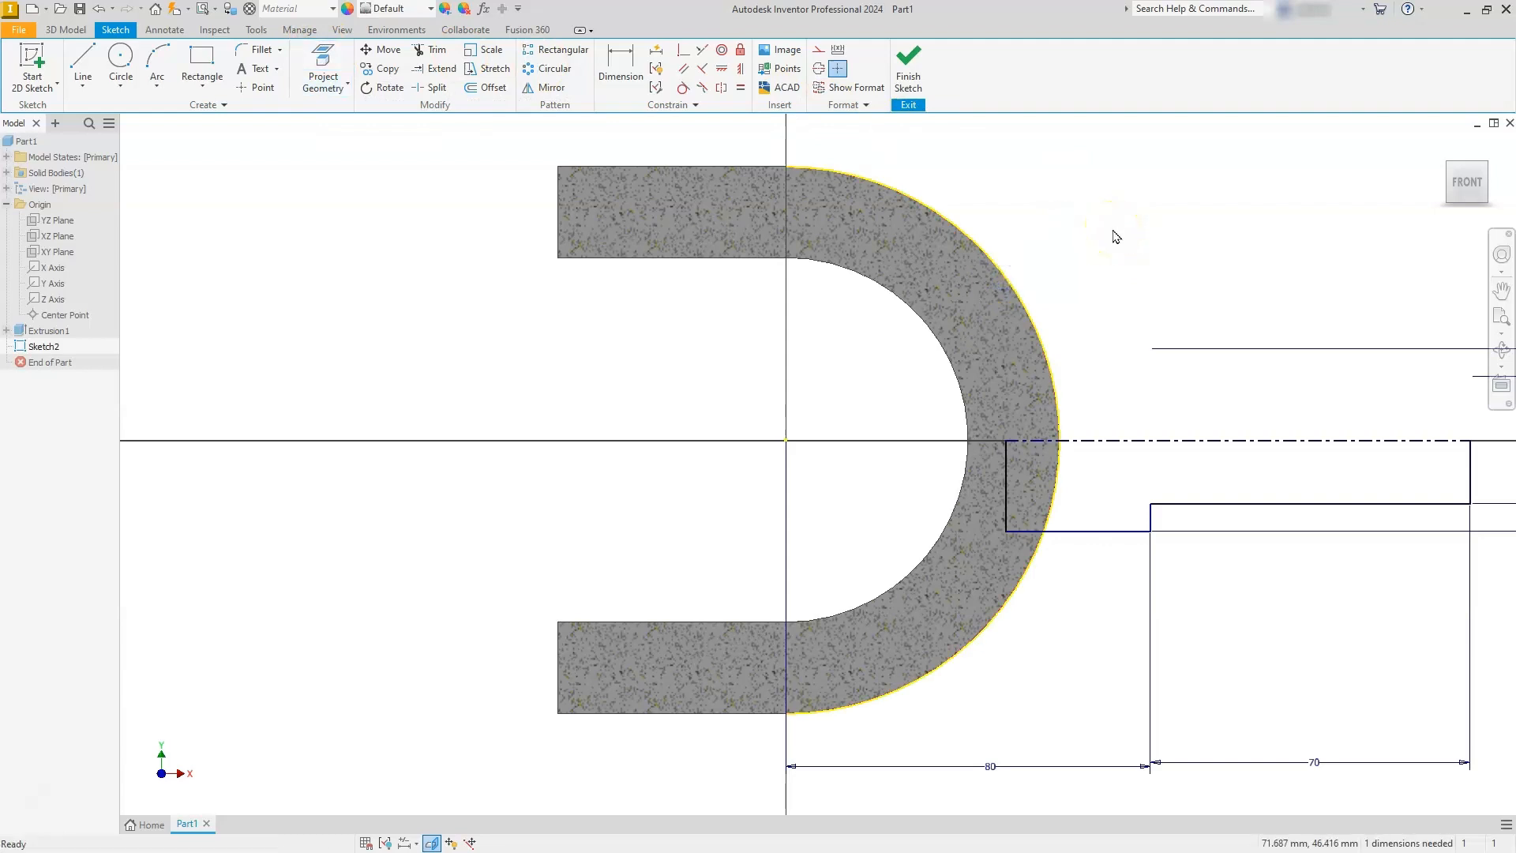
{"action": "left_click", "coordinate": [1019, 291]}
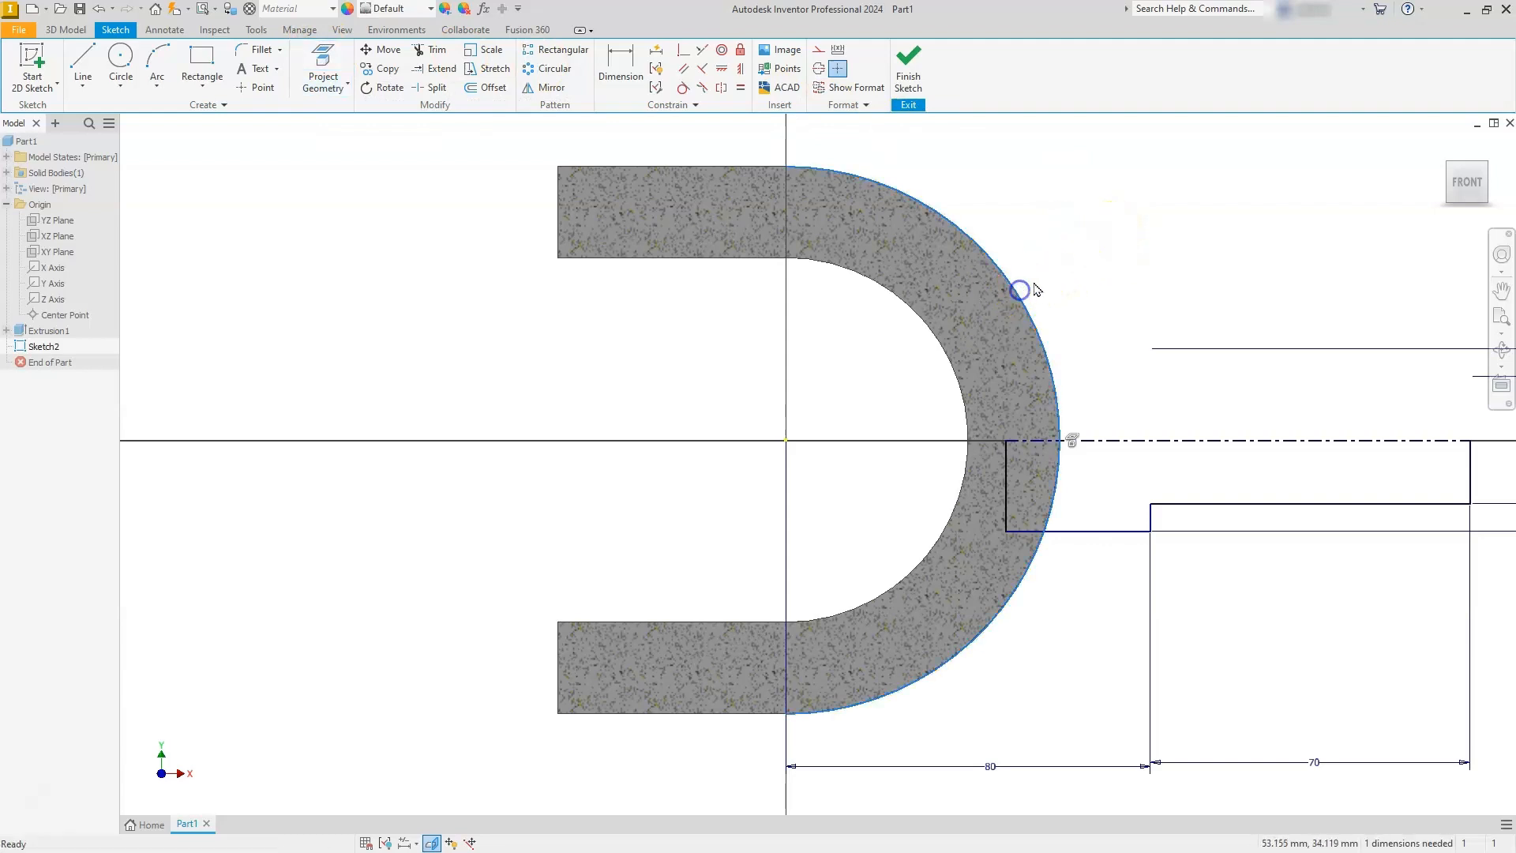
{"action": "left_click", "coordinate": [820, 52]}
{"action": "left_click", "coordinate": [1070, 210]}
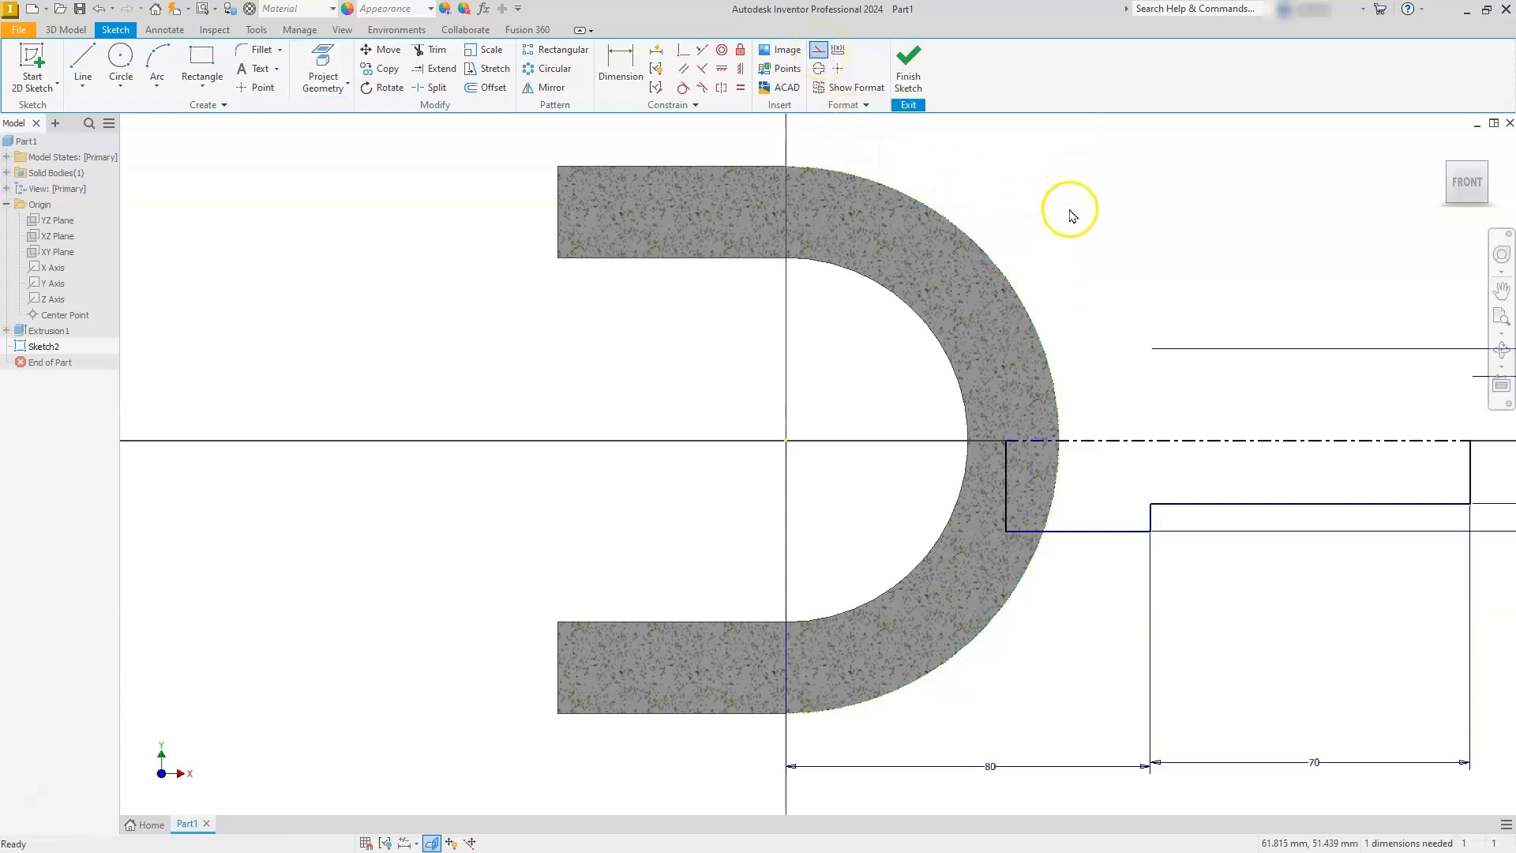
Step: Constrain the lower inner corner of the shank profile coincident with the projected outer arc
{"action": "left_click", "coordinate": [680, 52]}
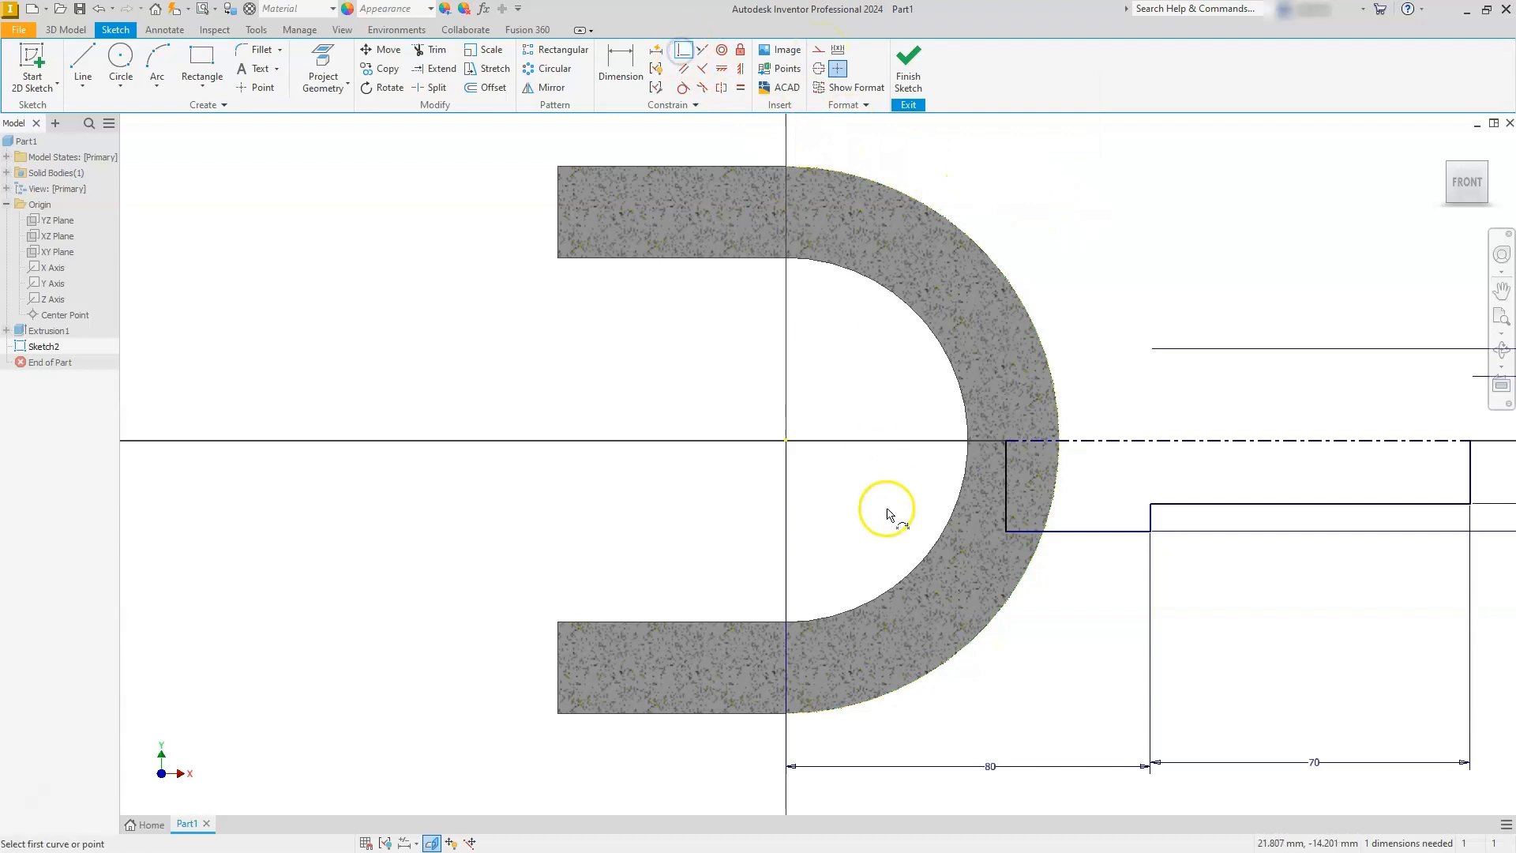
{"action": "left_click", "coordinate": [1007, 529]}
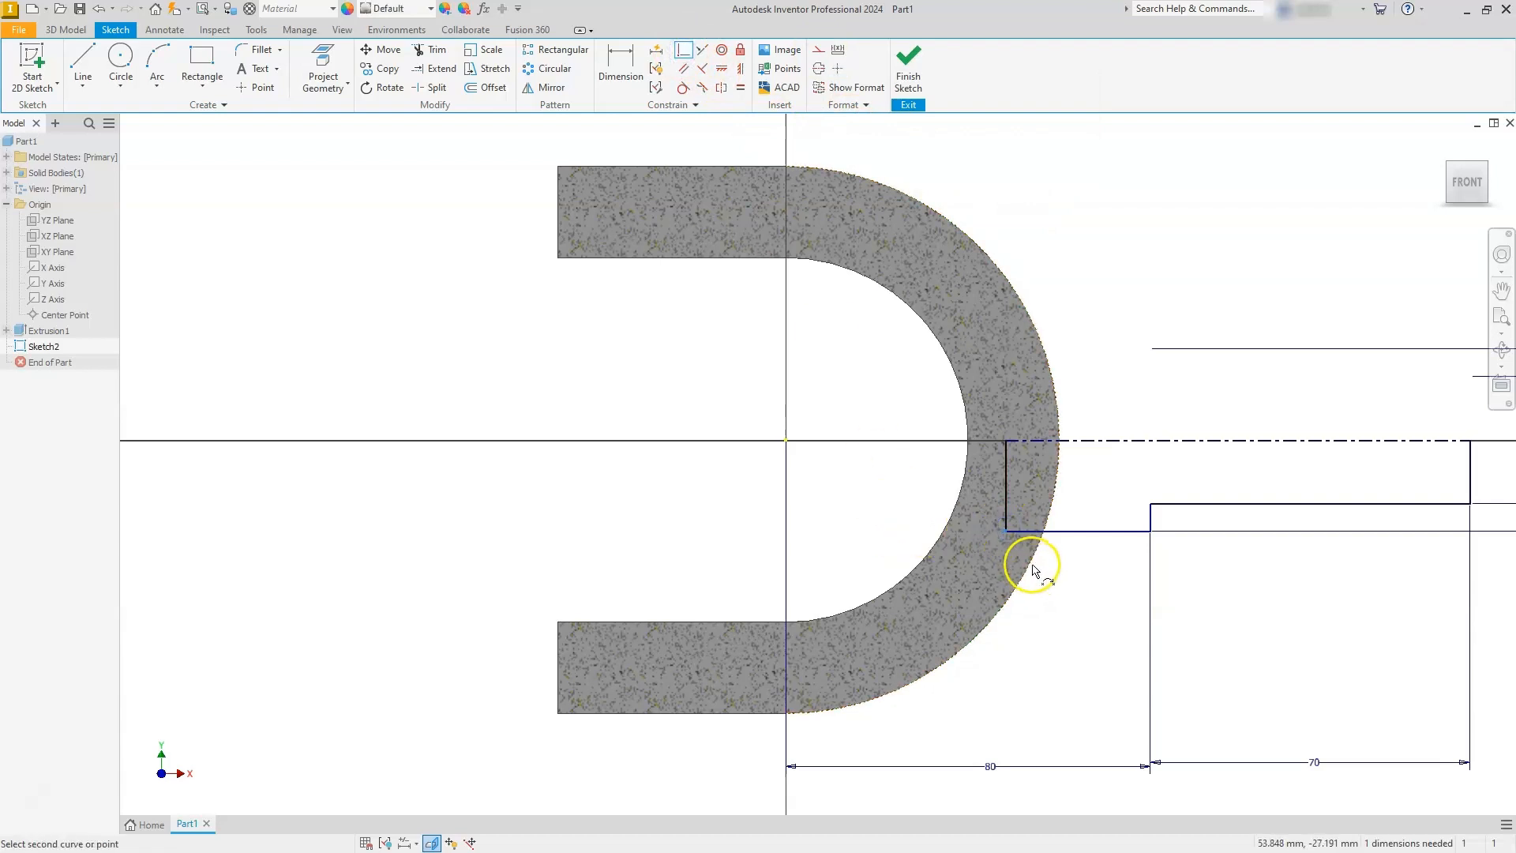
{"action": "left_click", "coordinate": [1031, 566]}
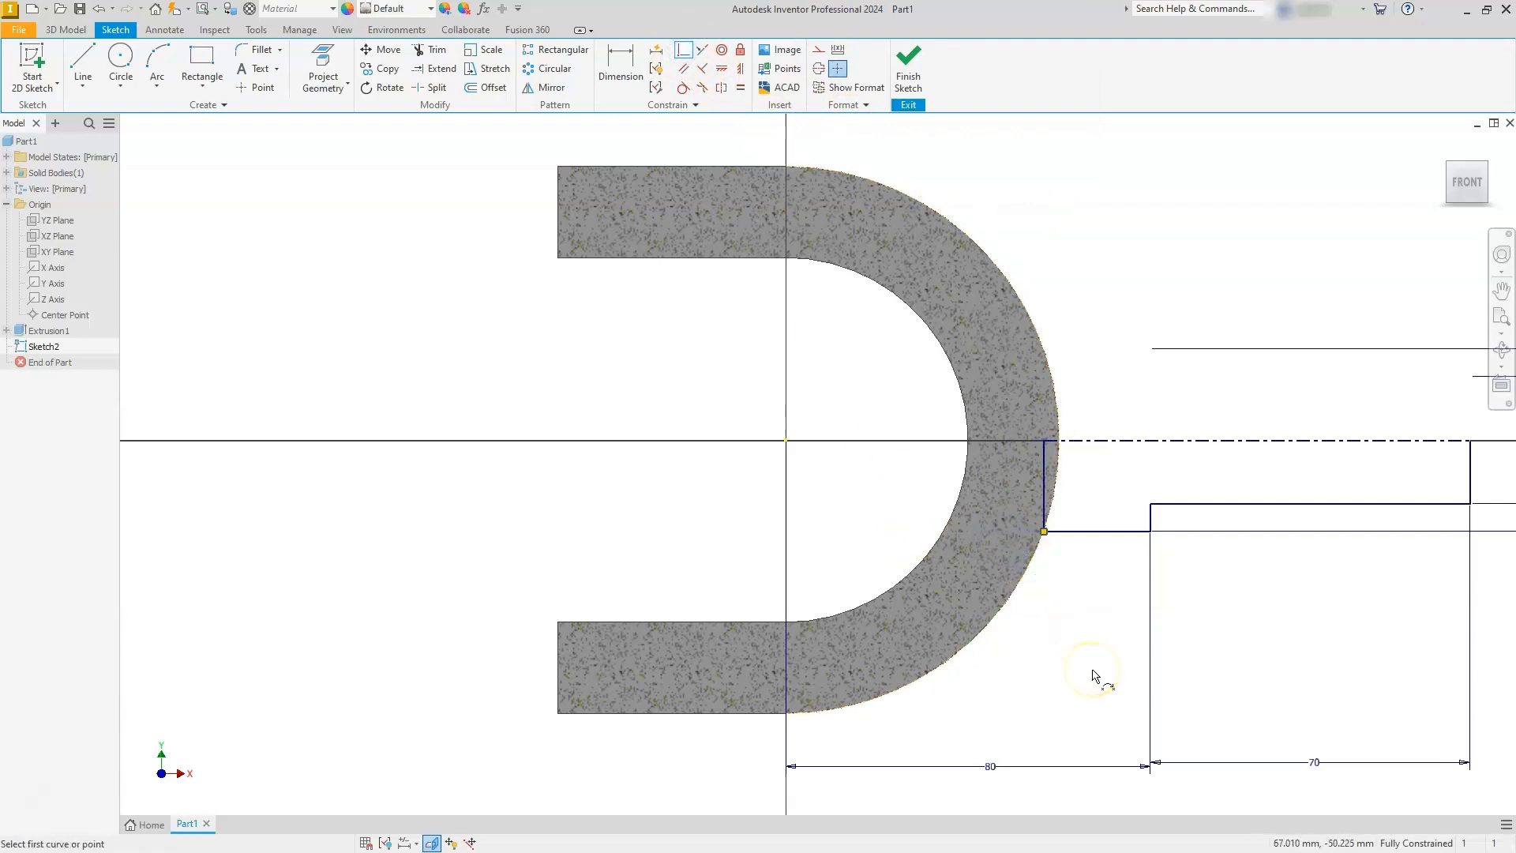
{"action": "key", "text": "Escape"}
{"action": "mouse_move", "coordinate": [1044, 531]}
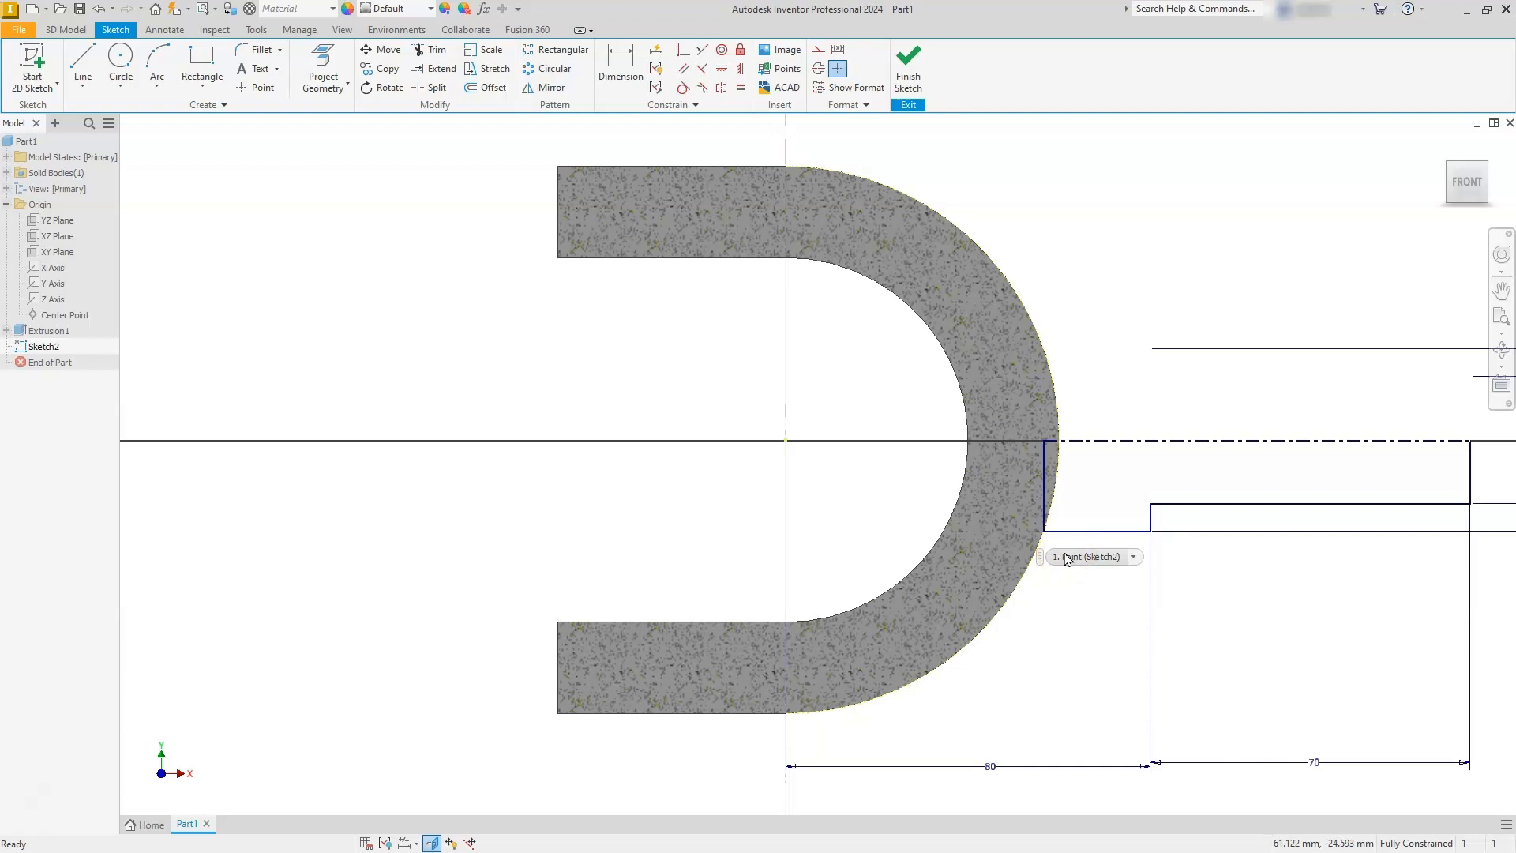
Step: Finish the sketch and revolve the stepped shank profile about its centerline into a solid
{"action": "middle_click_drag", "start_coordinate": [1497, 325], "coordinate": [891, 368]}
{"action": "scroll", "coordinate": [800, 346], "scroll_direction": "up", "scroll_amount": 4}
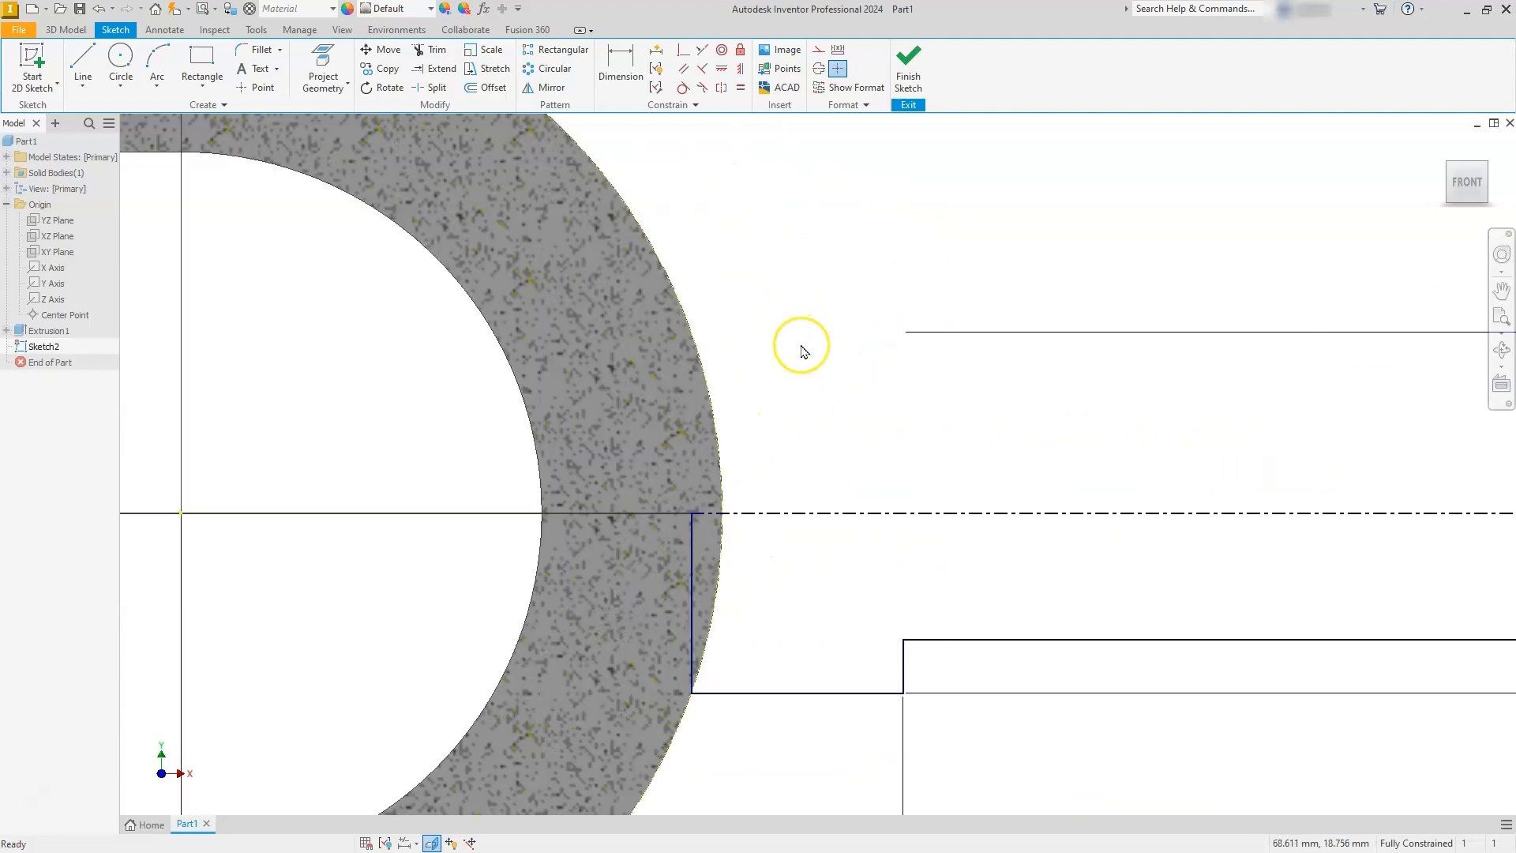
{"action": "scroll", "coordinate": [803, 352], "scroll_direction": "down", "scroll_amount": 5}
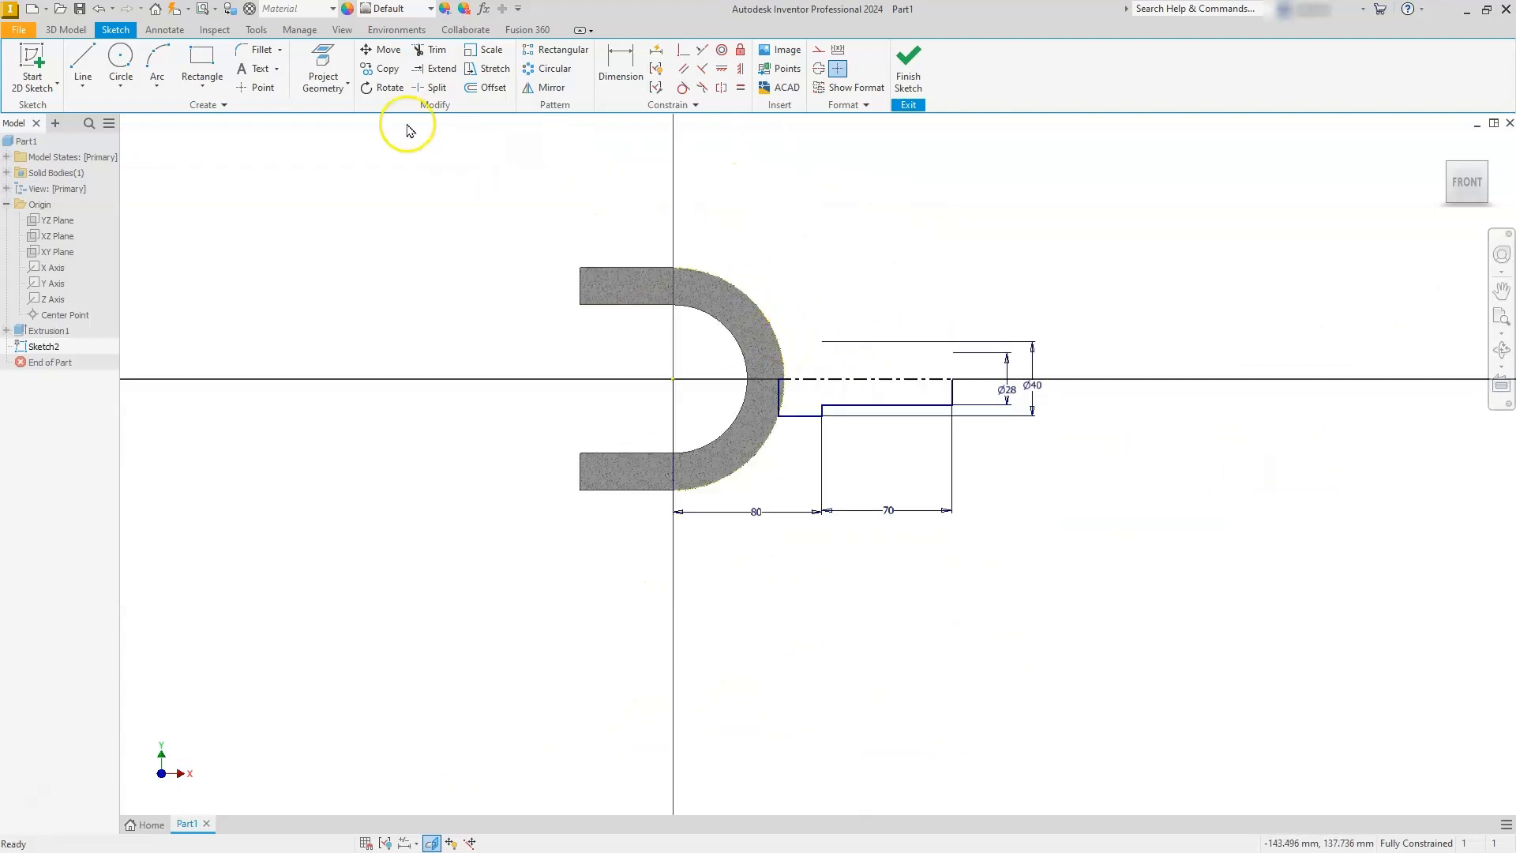
{"action": "left_click", "coordinate": [908, 67]}
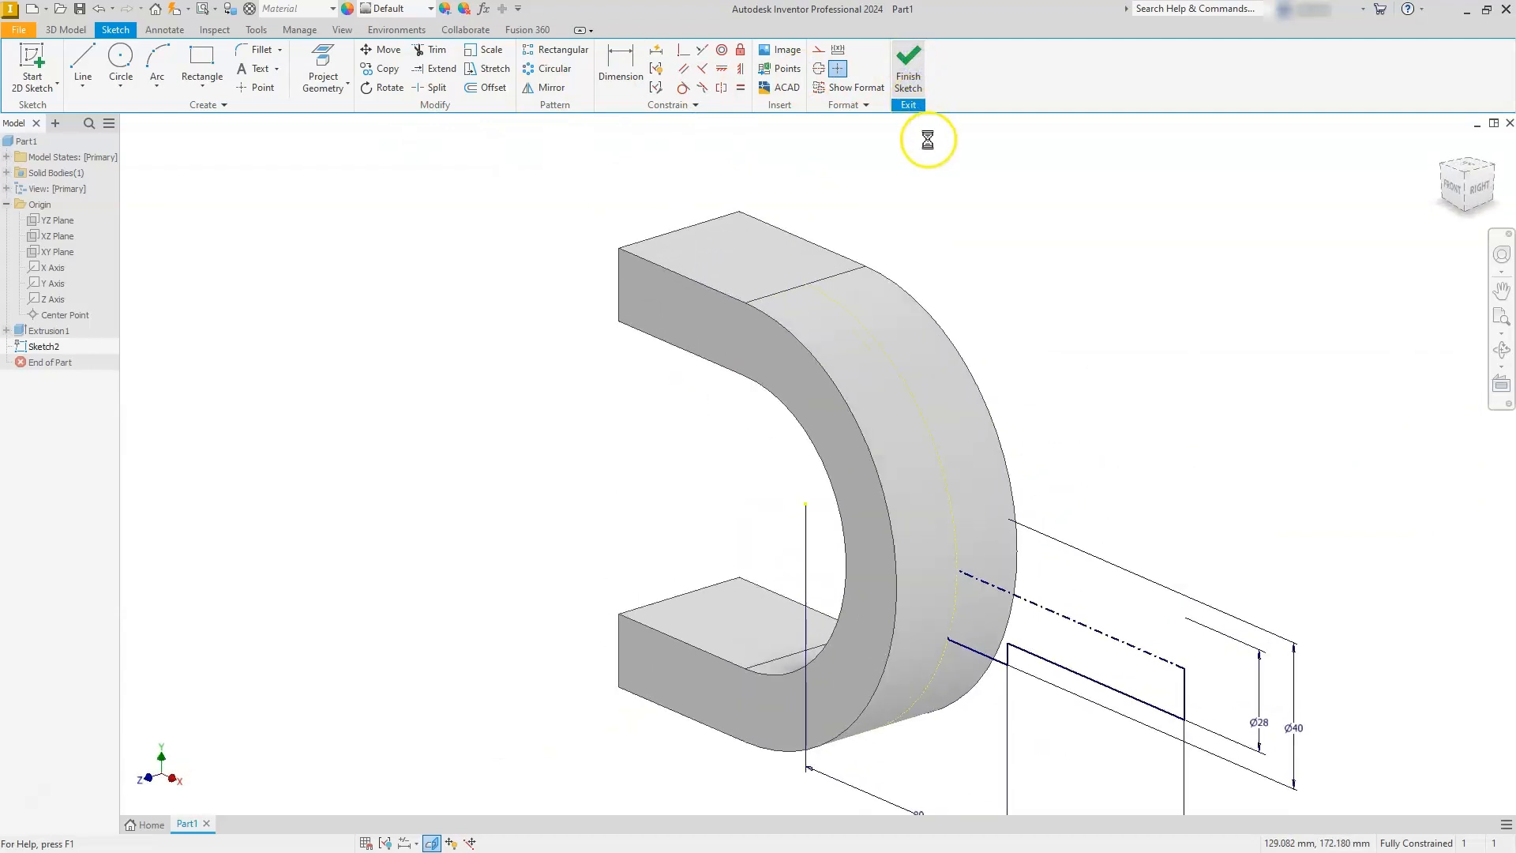
{"action": "middle_click_drag", "start_coordinate": [785, 501], "coordinate": [717, 429]}
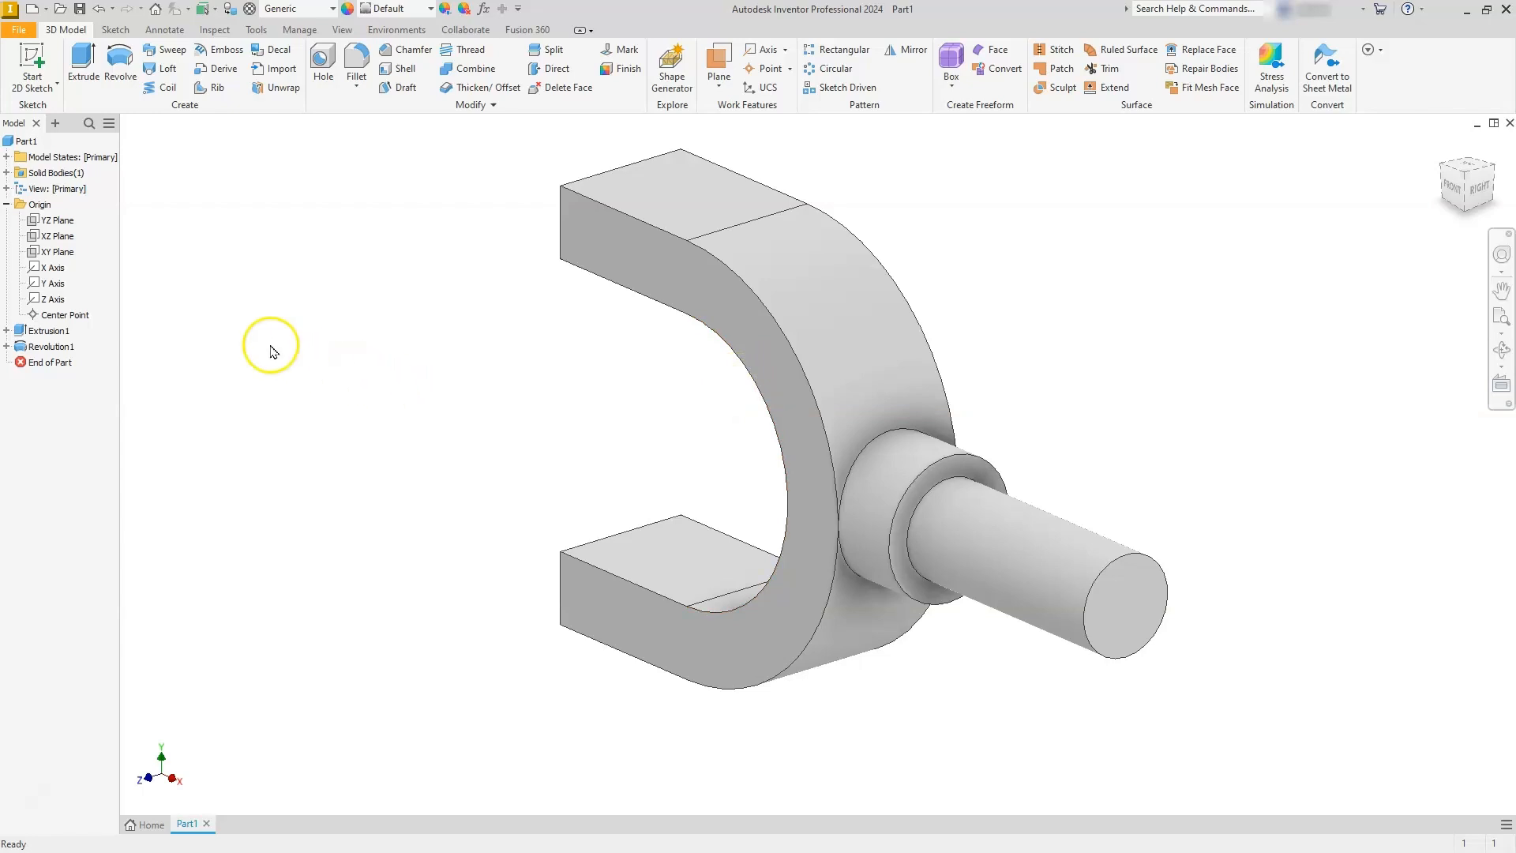
Step: Start a sketch on the XY plane and draw two rectangles, one near the open end of each fork arm
{"action": "left_click", "coordinate": [57, 254]}
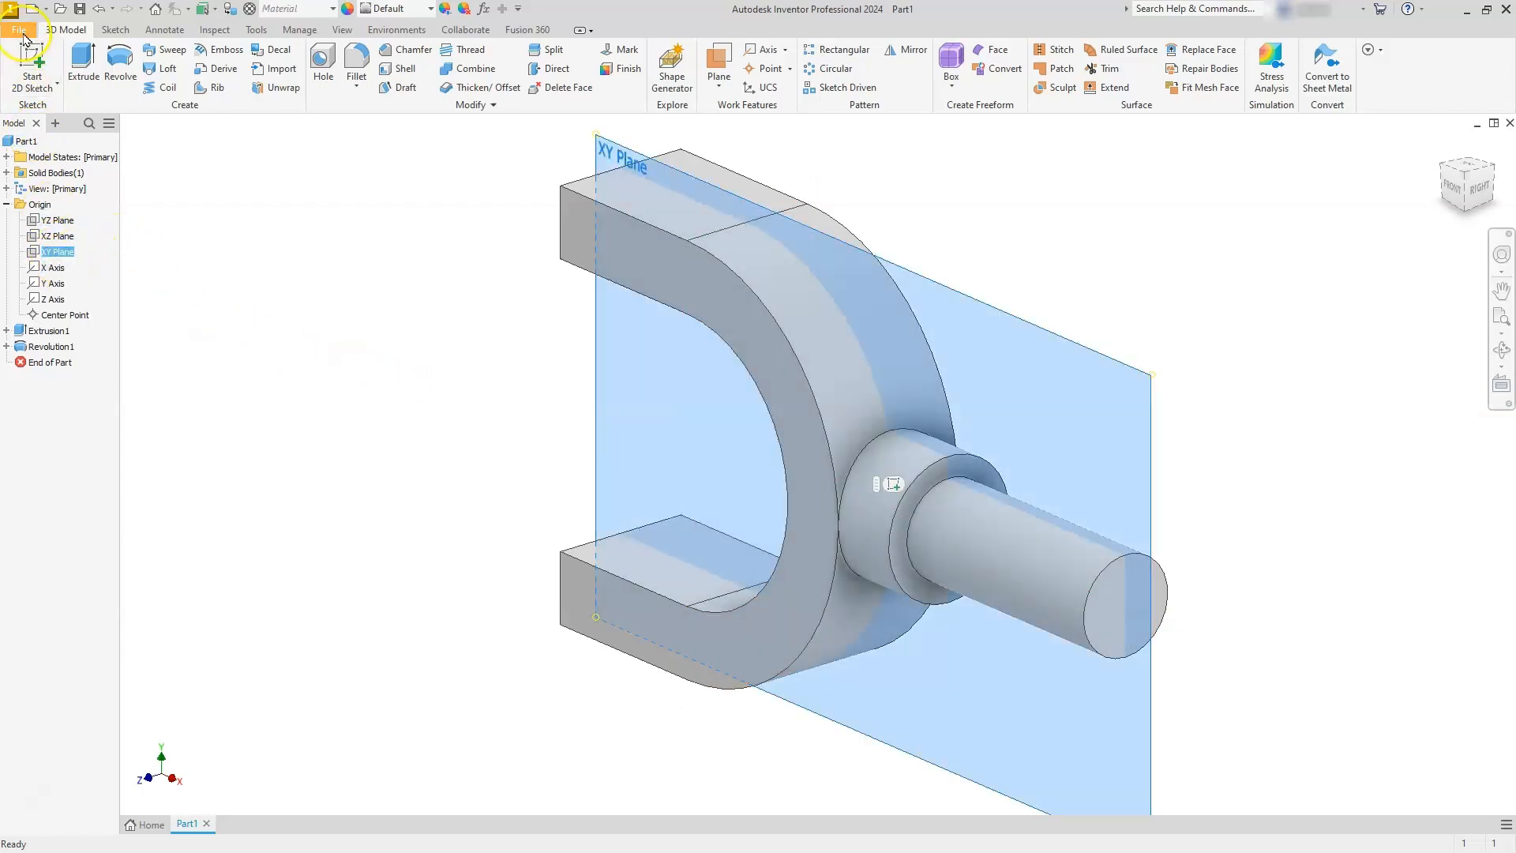
{"action": "left_click", "coordinate": [32, 60]}
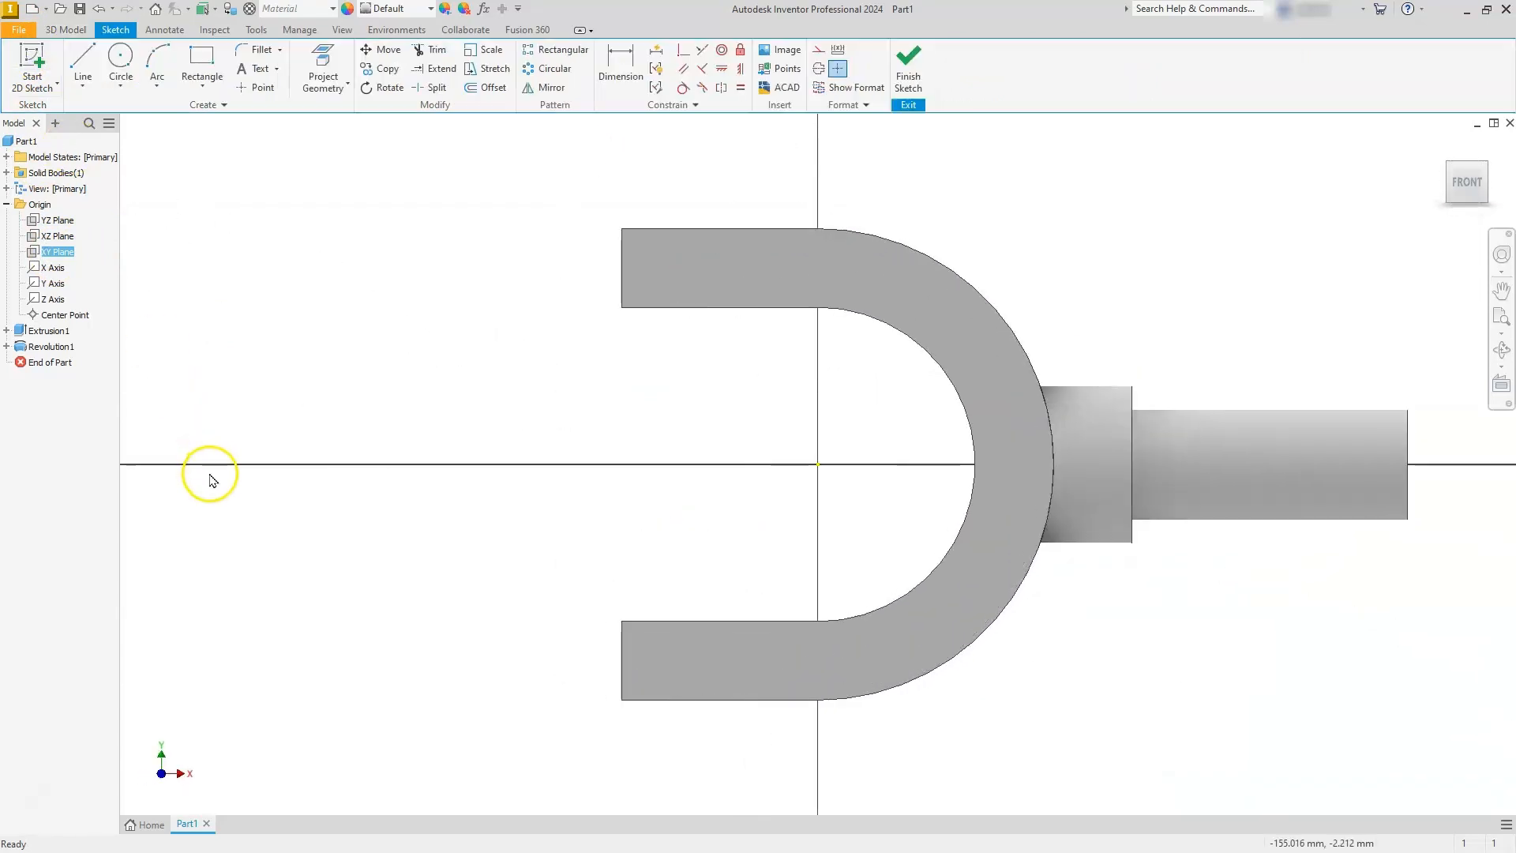
{"action": "left_click", "coordinate": [196, 63]}
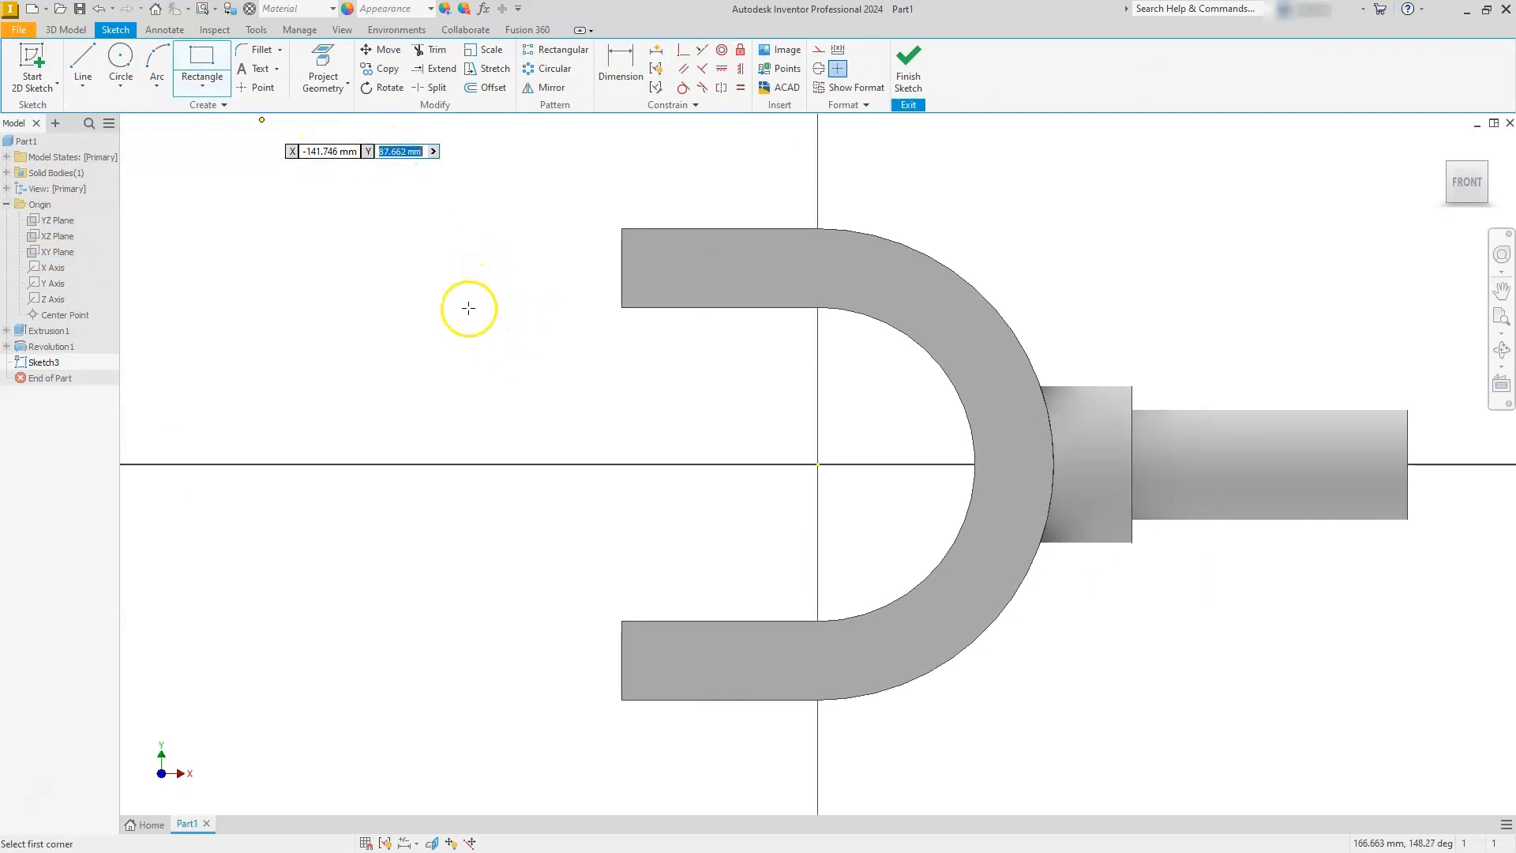
{"action": "left_click", "coordinate": [483, 336]}
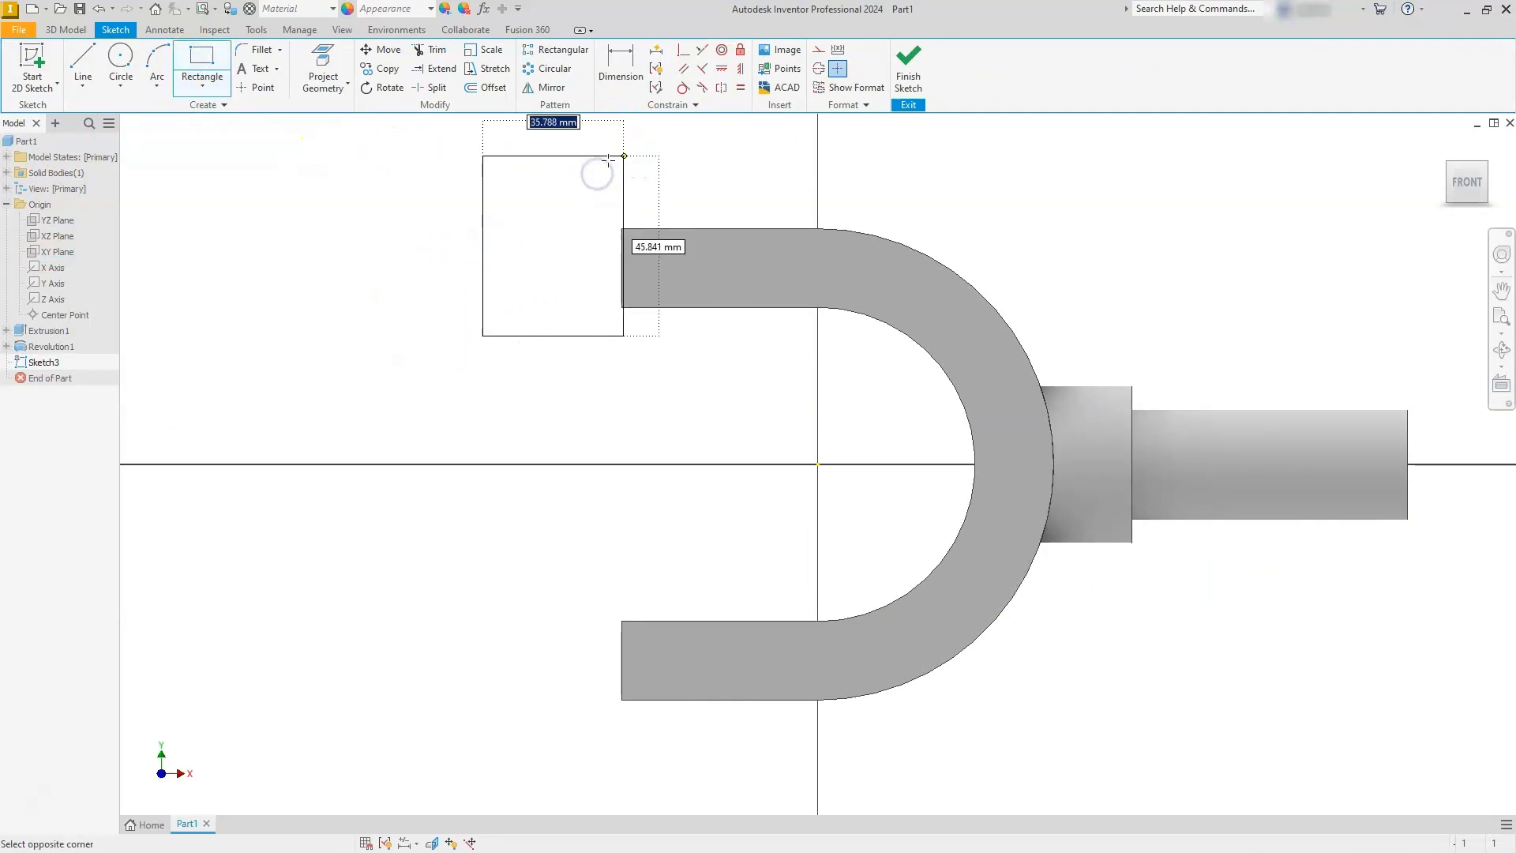
{"action": "left_click", "coordinate": [572, 176]}
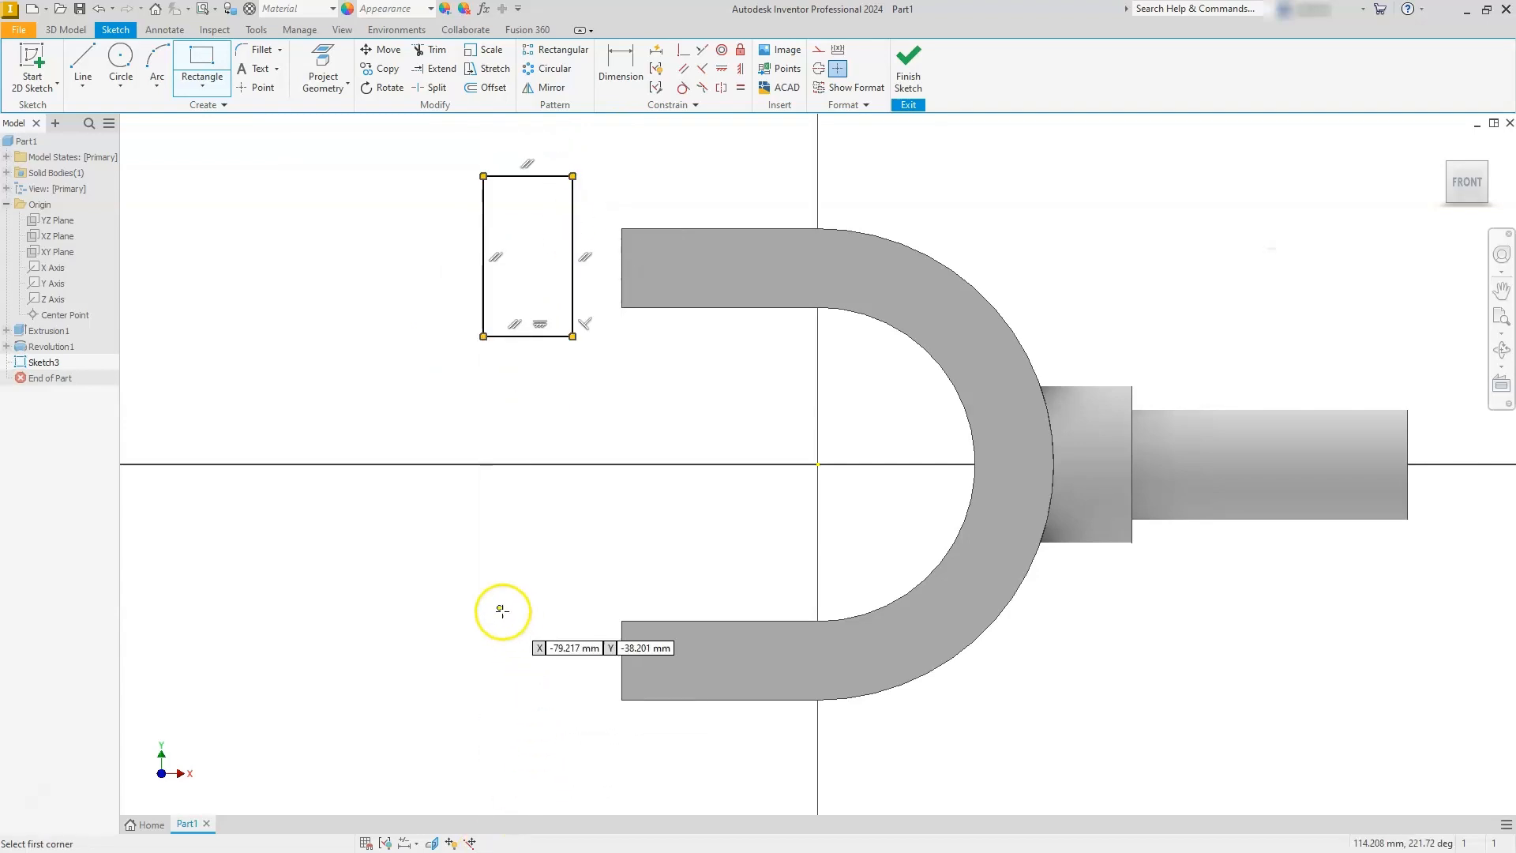
{"action": "left_click", "coordinate": [491, 600]}
{"action": "left_click", "coordinate": [671, 752]}
{"action": "key", "text": "Escape"}
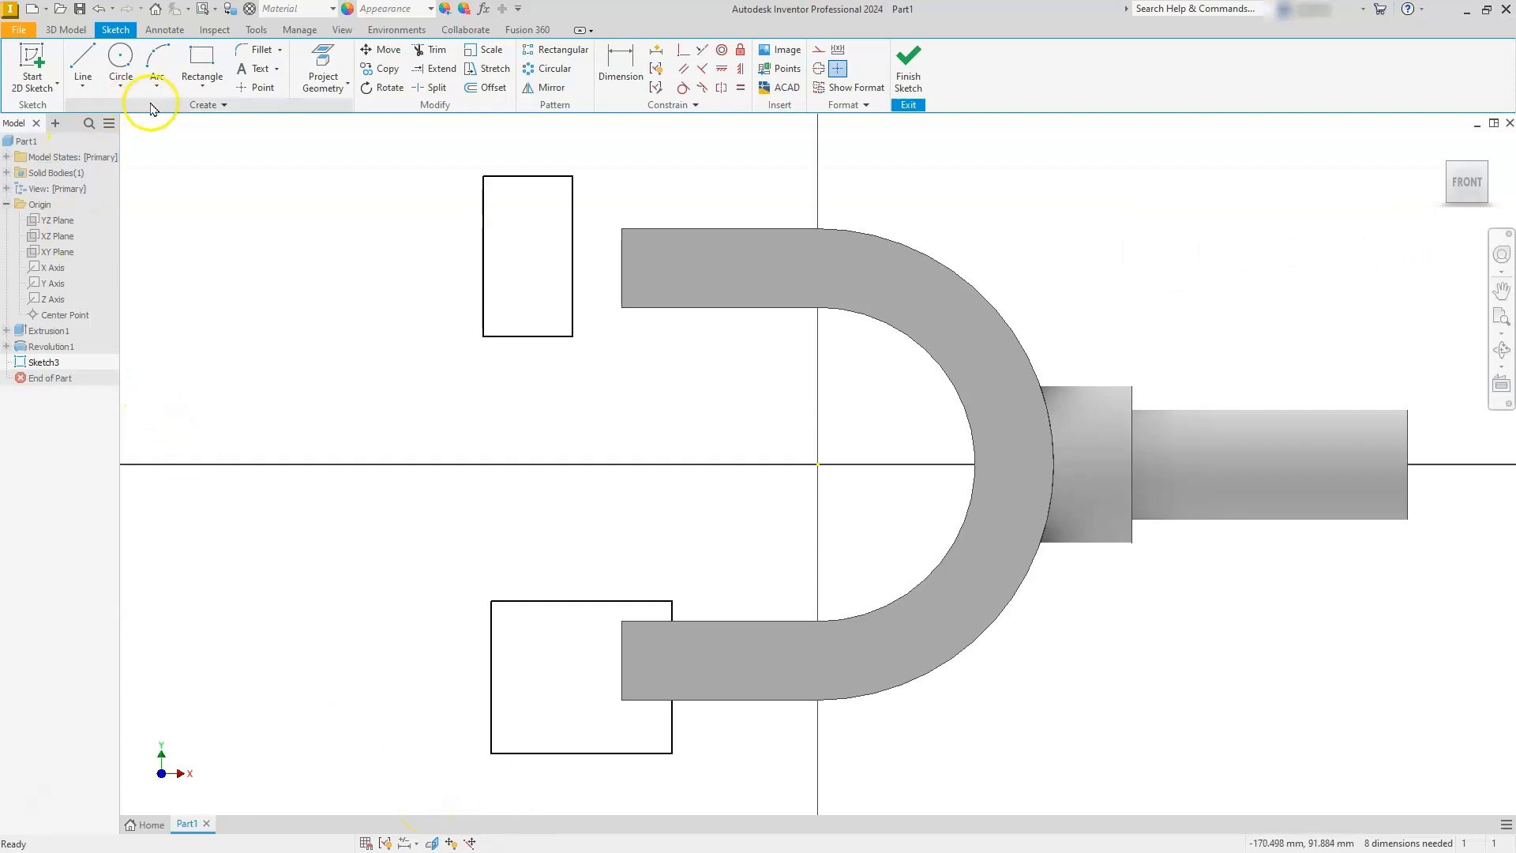
Step: Dimension the horizontal distance from the origin to the upper rectangle's nearer vertical edge as 50 mm
{"action": "left_click", "coordinate": [621, 63]}
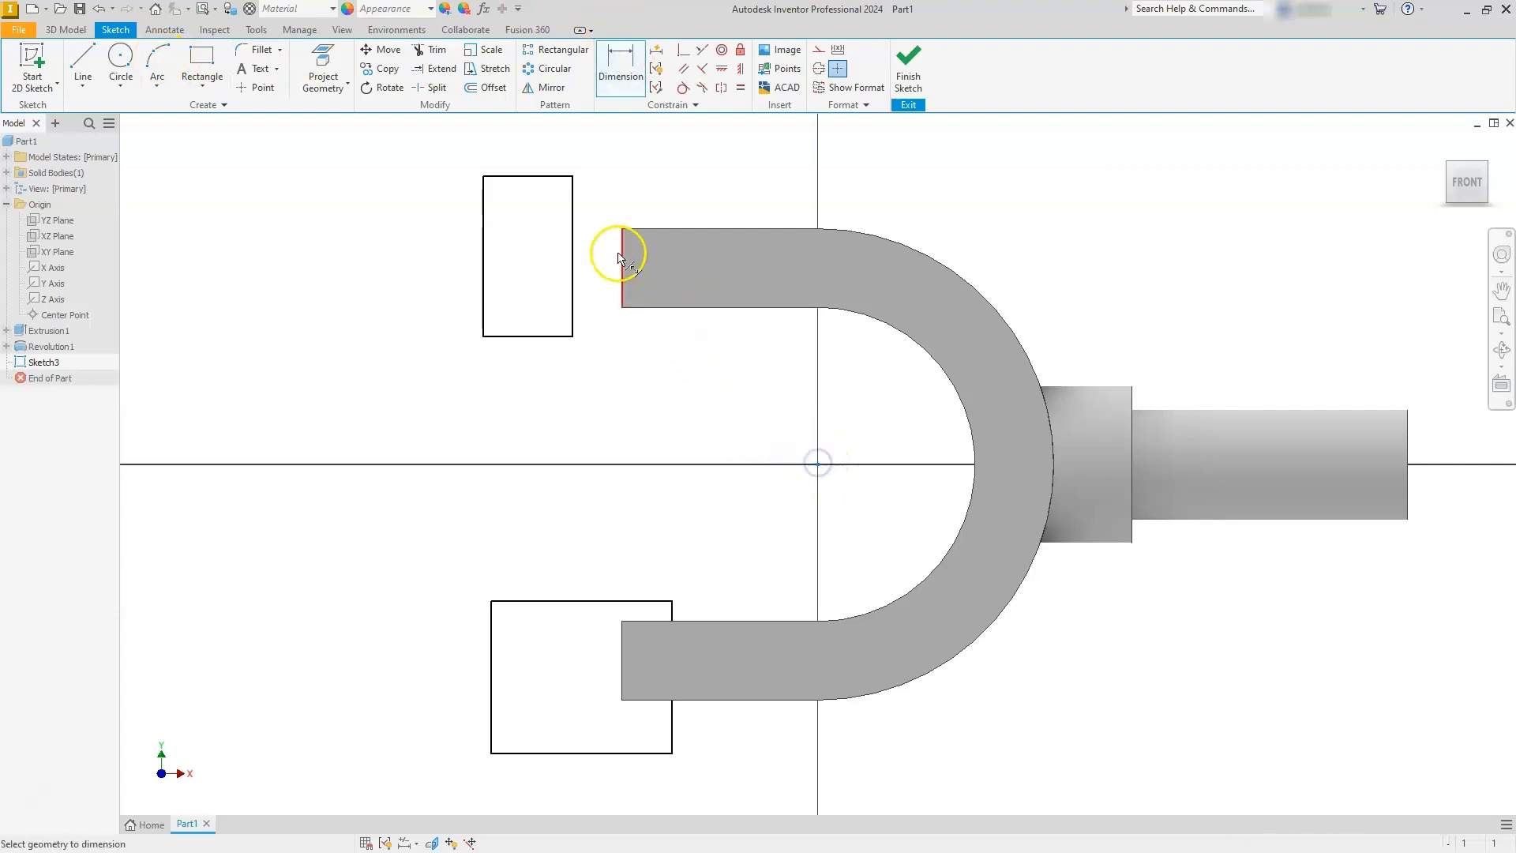
{"action": "left_click", "coordinate": [570, 205]}
{"action": "left_click", "coordinate": [687, 134]}
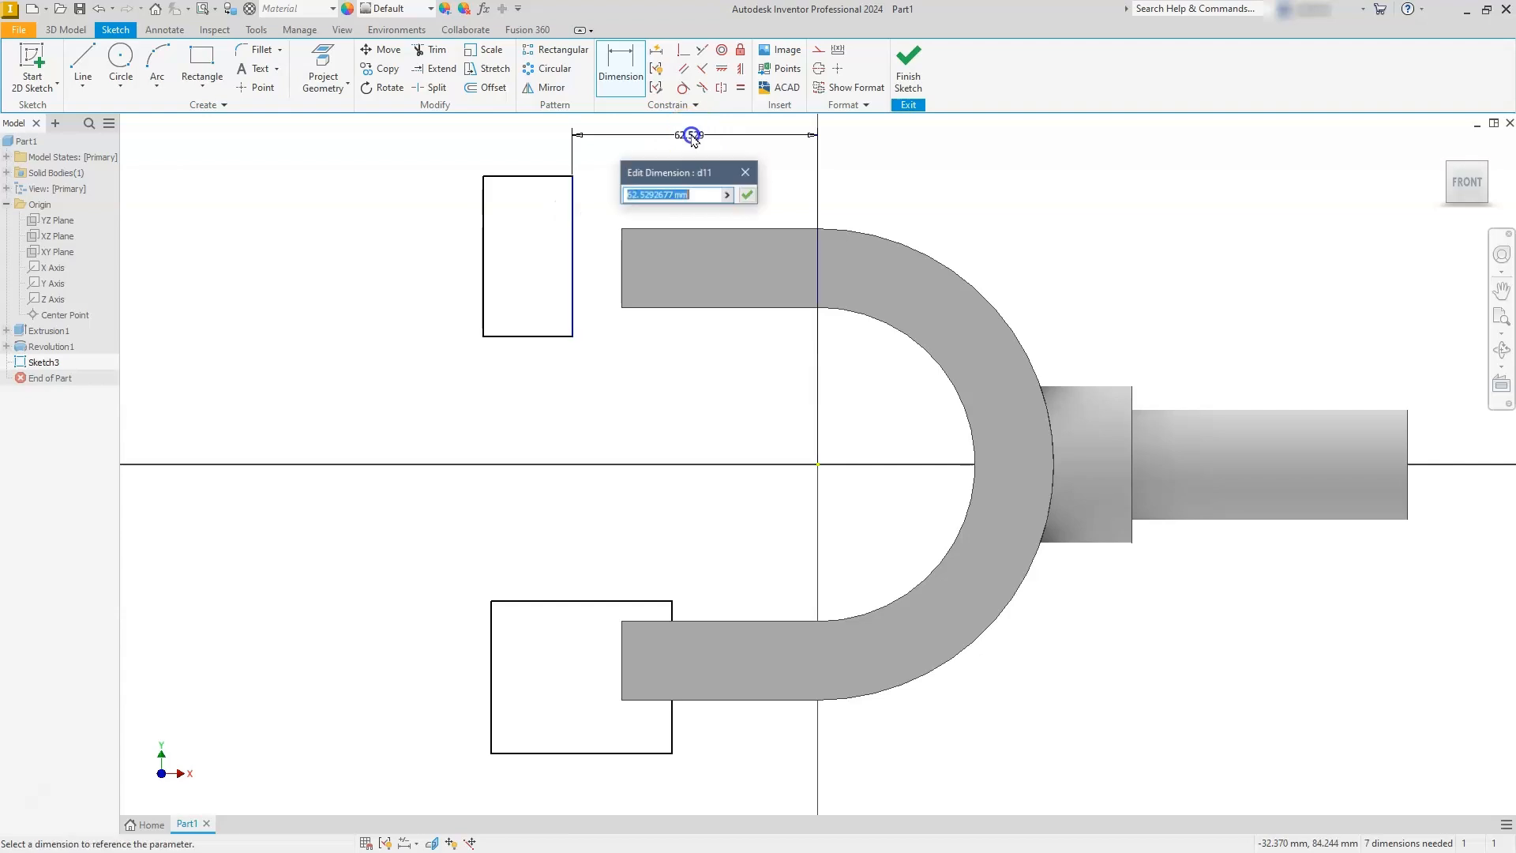
{"action": "key", "text": "Return"}
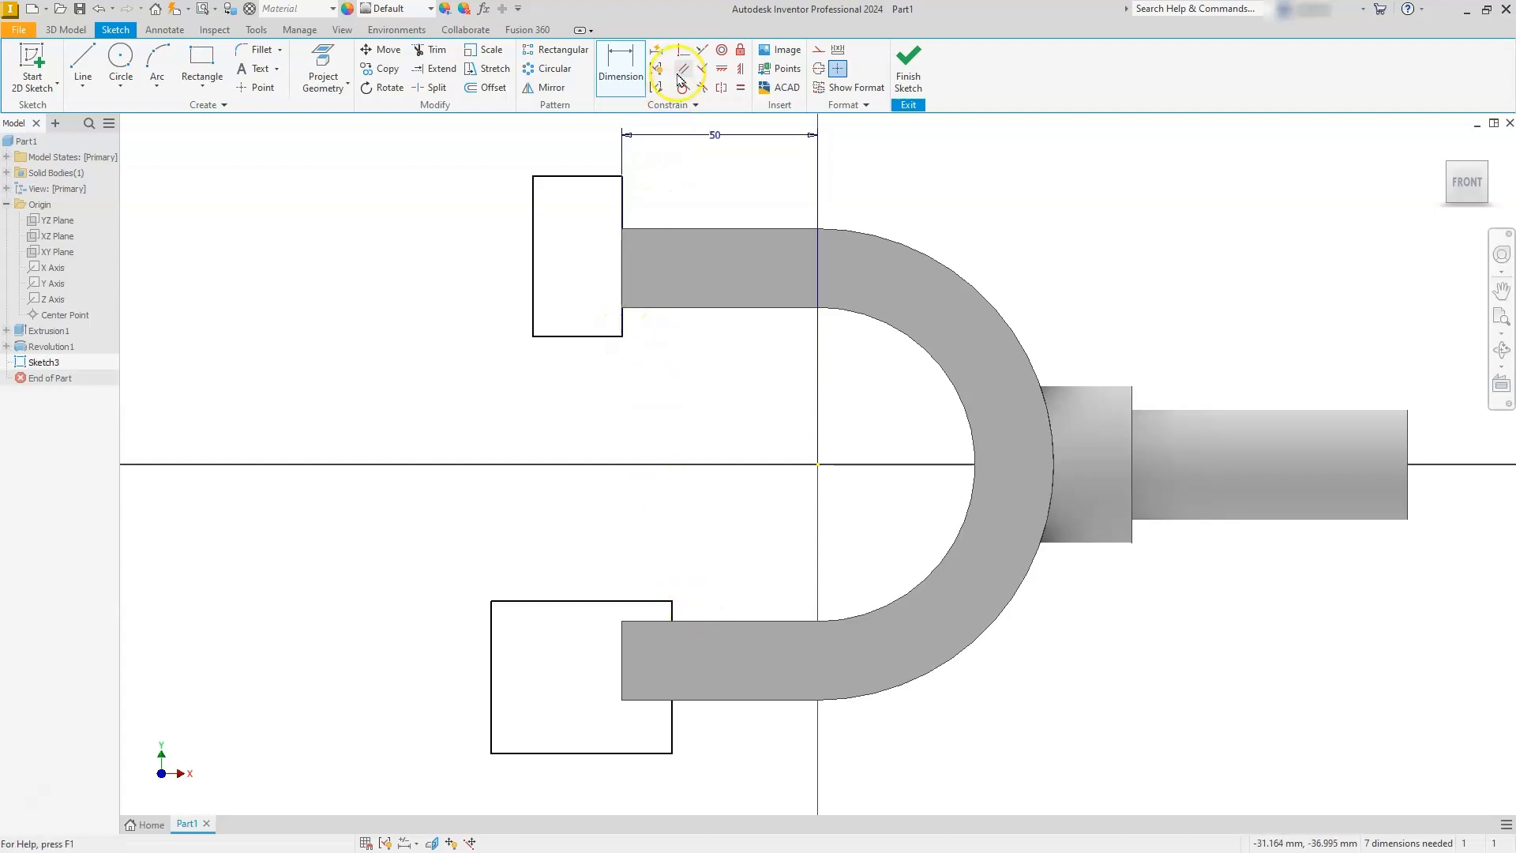
Step: Make the lower rectangle's edge nearest the body collinear with the matching vertical edge of the upper rectangle
{"action": "left_click", "coordinate": [703, 56]}
{"action": "left_click", "coordinate": [623, 324]}
{"action": "left_click", "coordinate": [672, 616]}
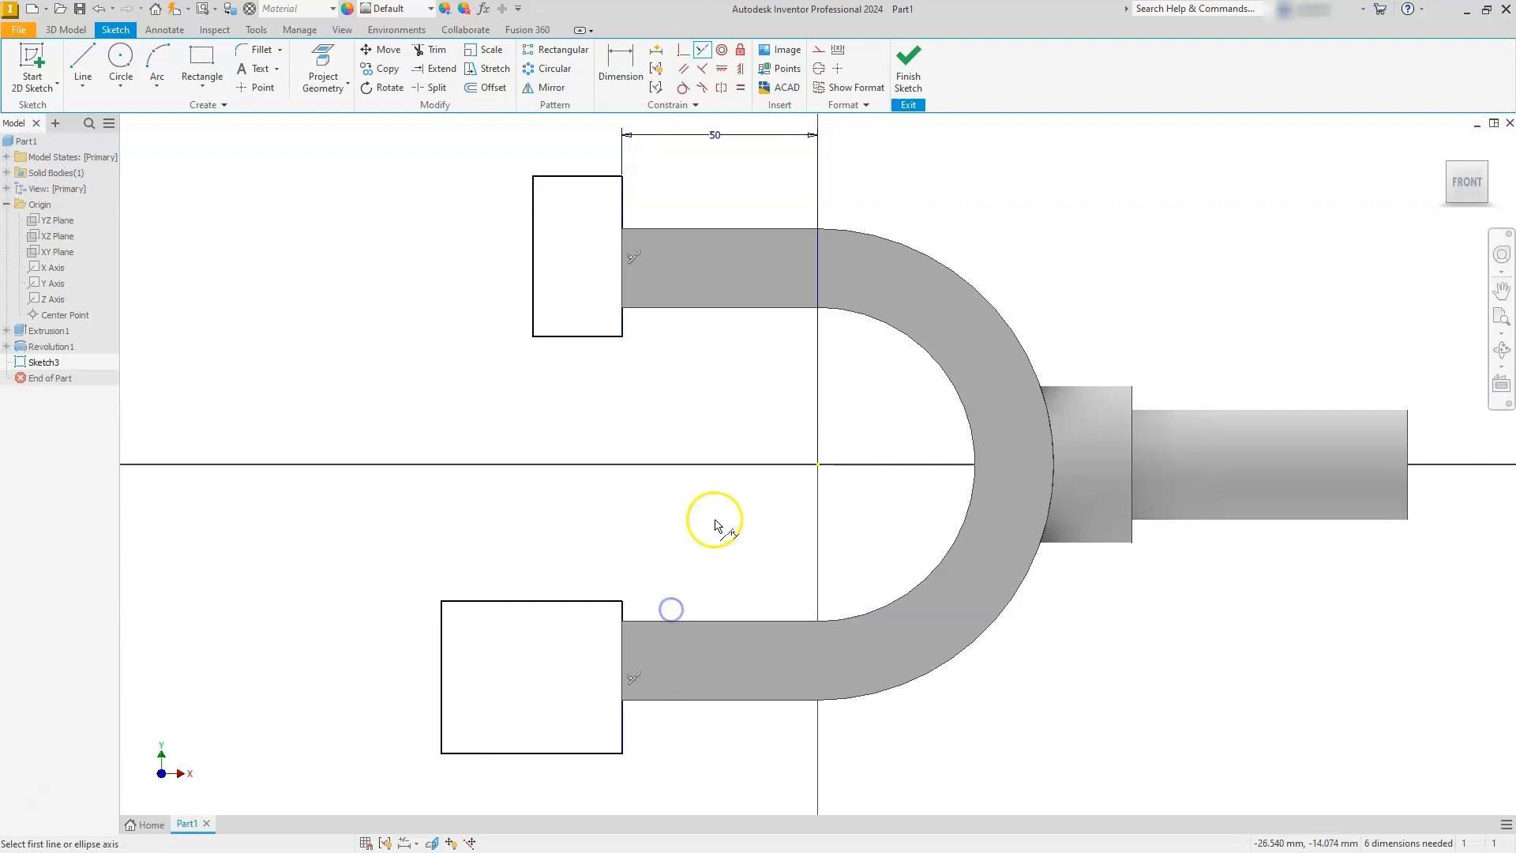
{"action": "left_click", "coordinate": [715, 525]}
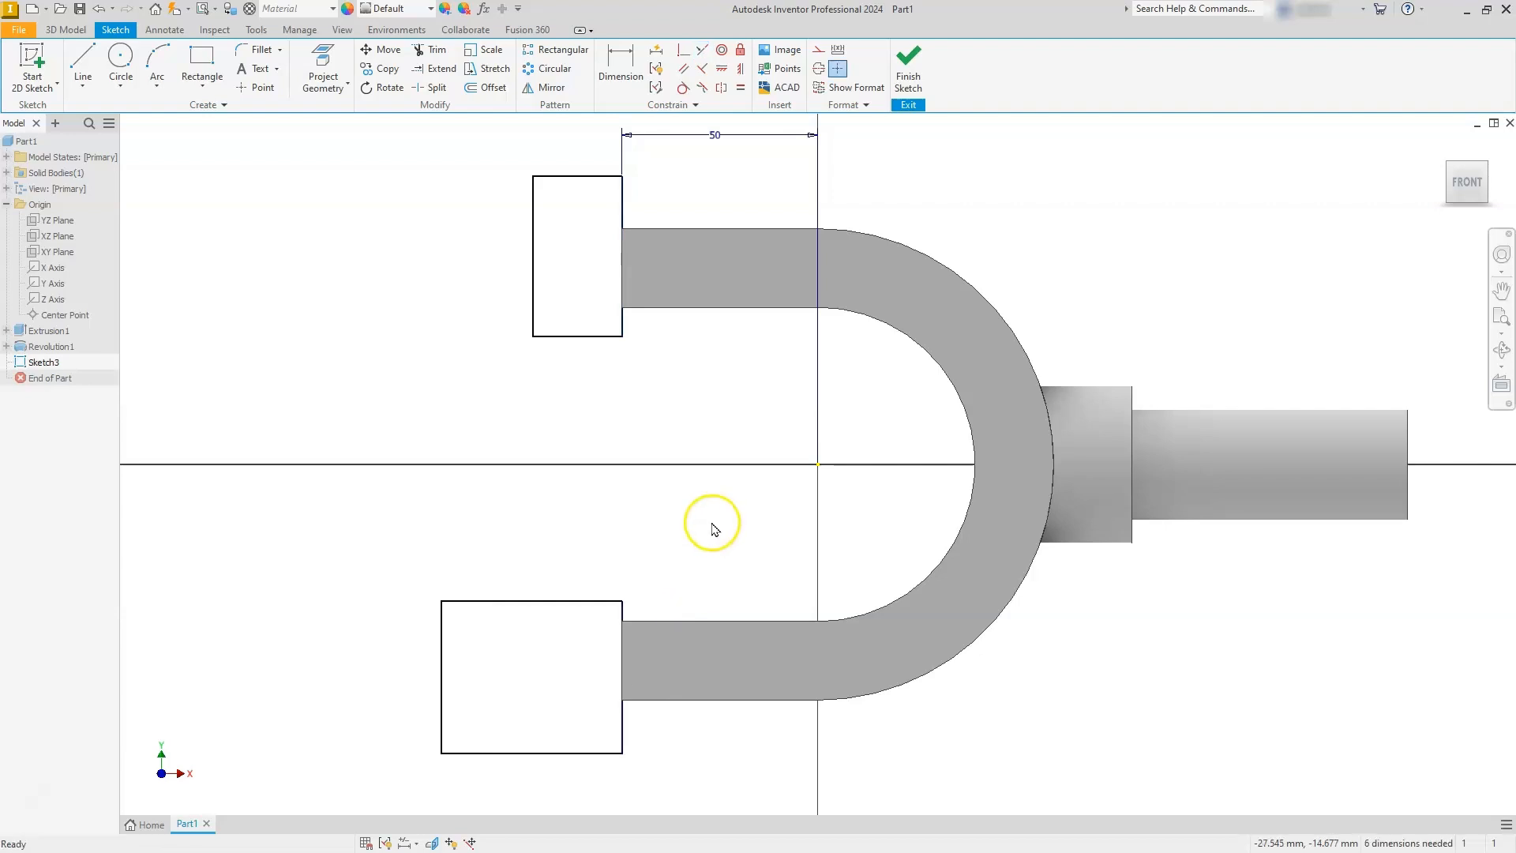
Step: Convert the two collinear vertical edges of the rectangles to centerlines
{"action": "left_click", "coordinate": [620, 734]}
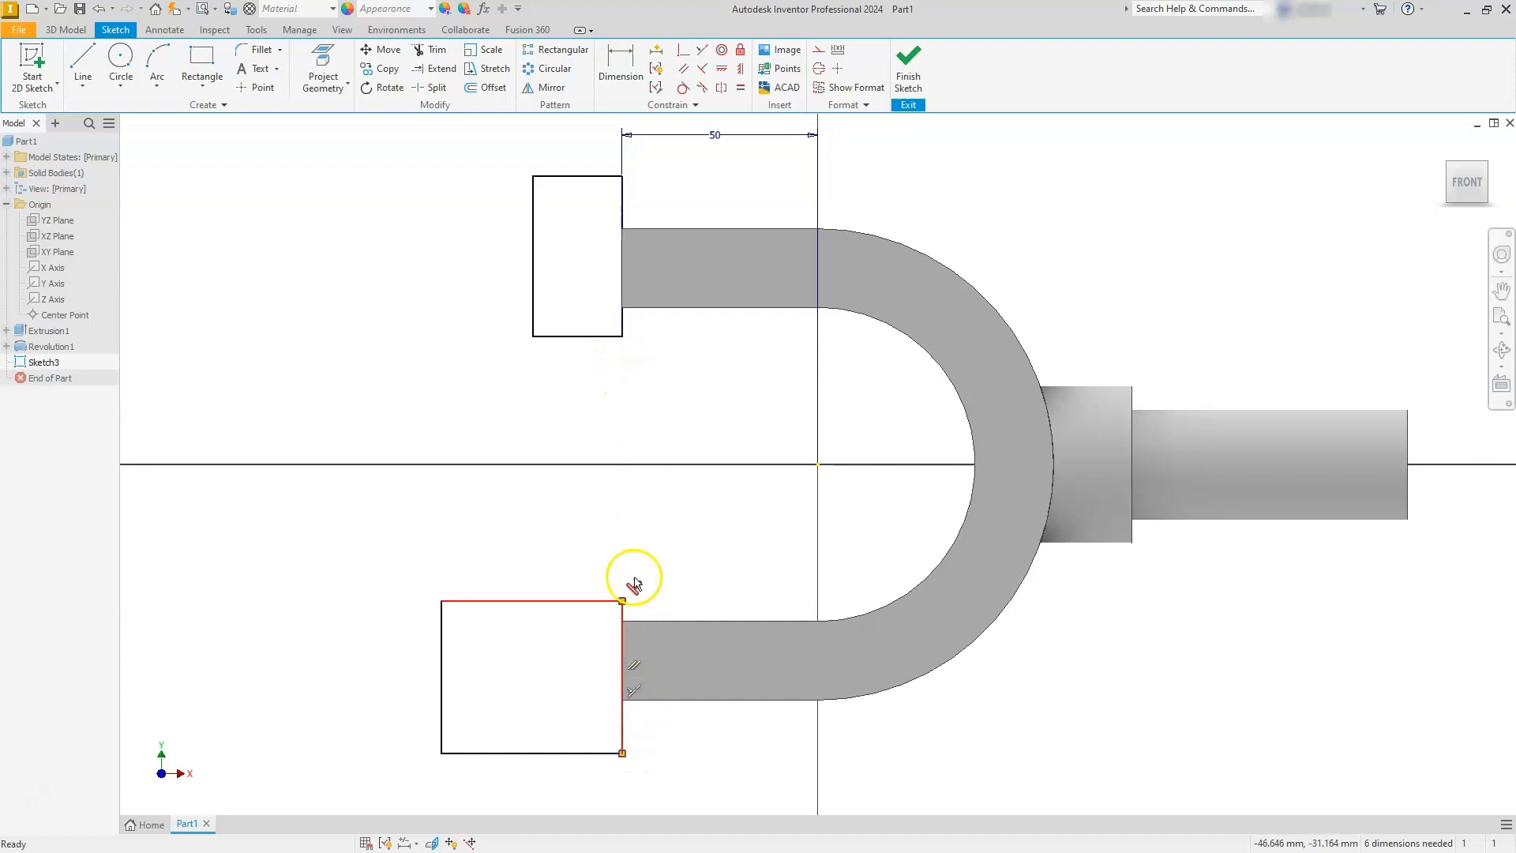
{"action": "left_click", "coordinate": [623, 322], "text": "ctrl"}
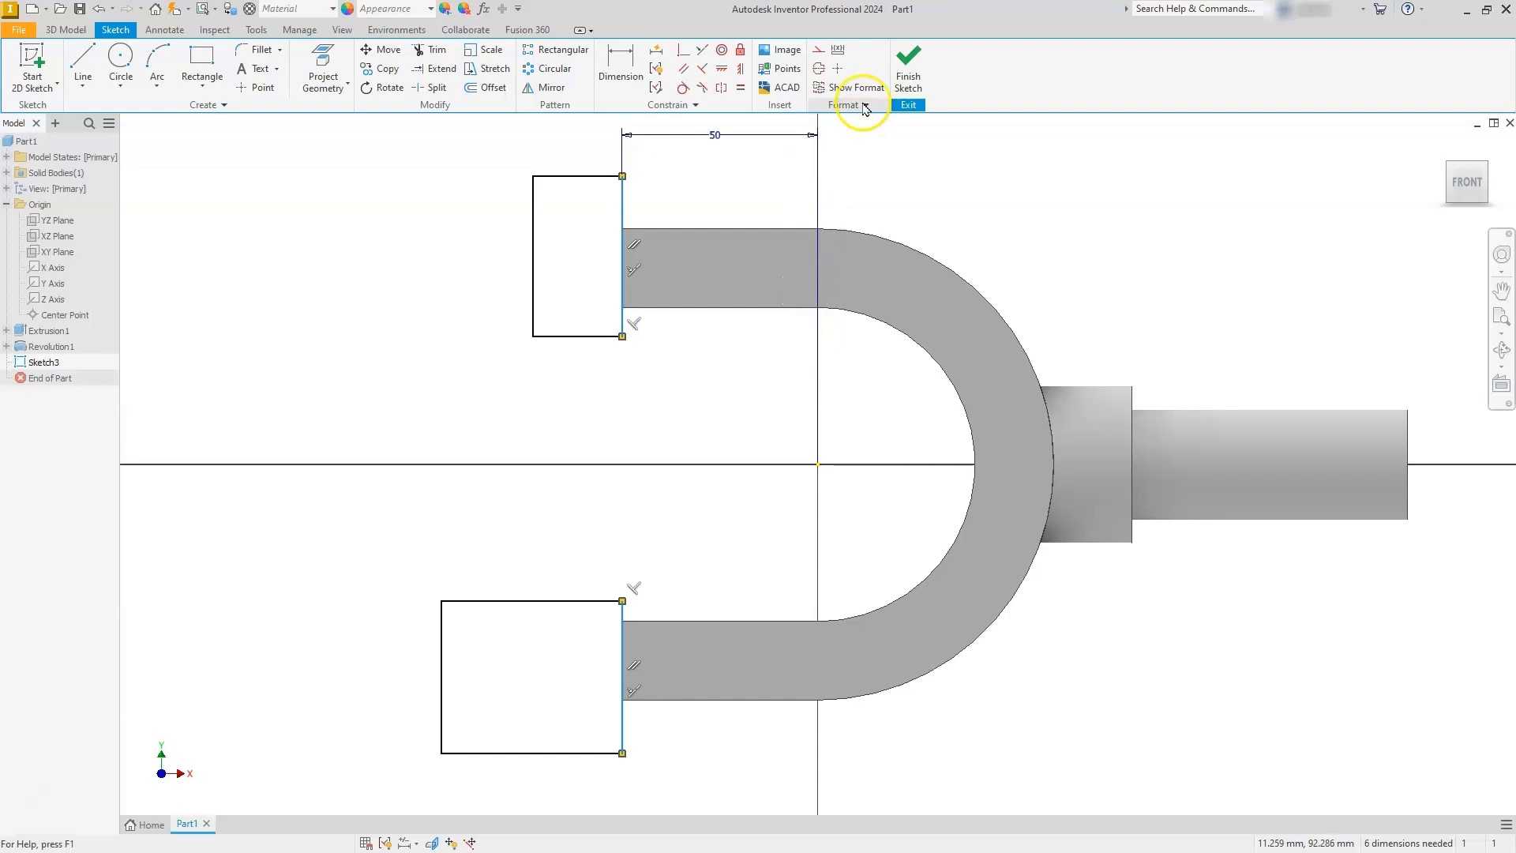
{"action": "left_click", "coordinate": [651, 670]}
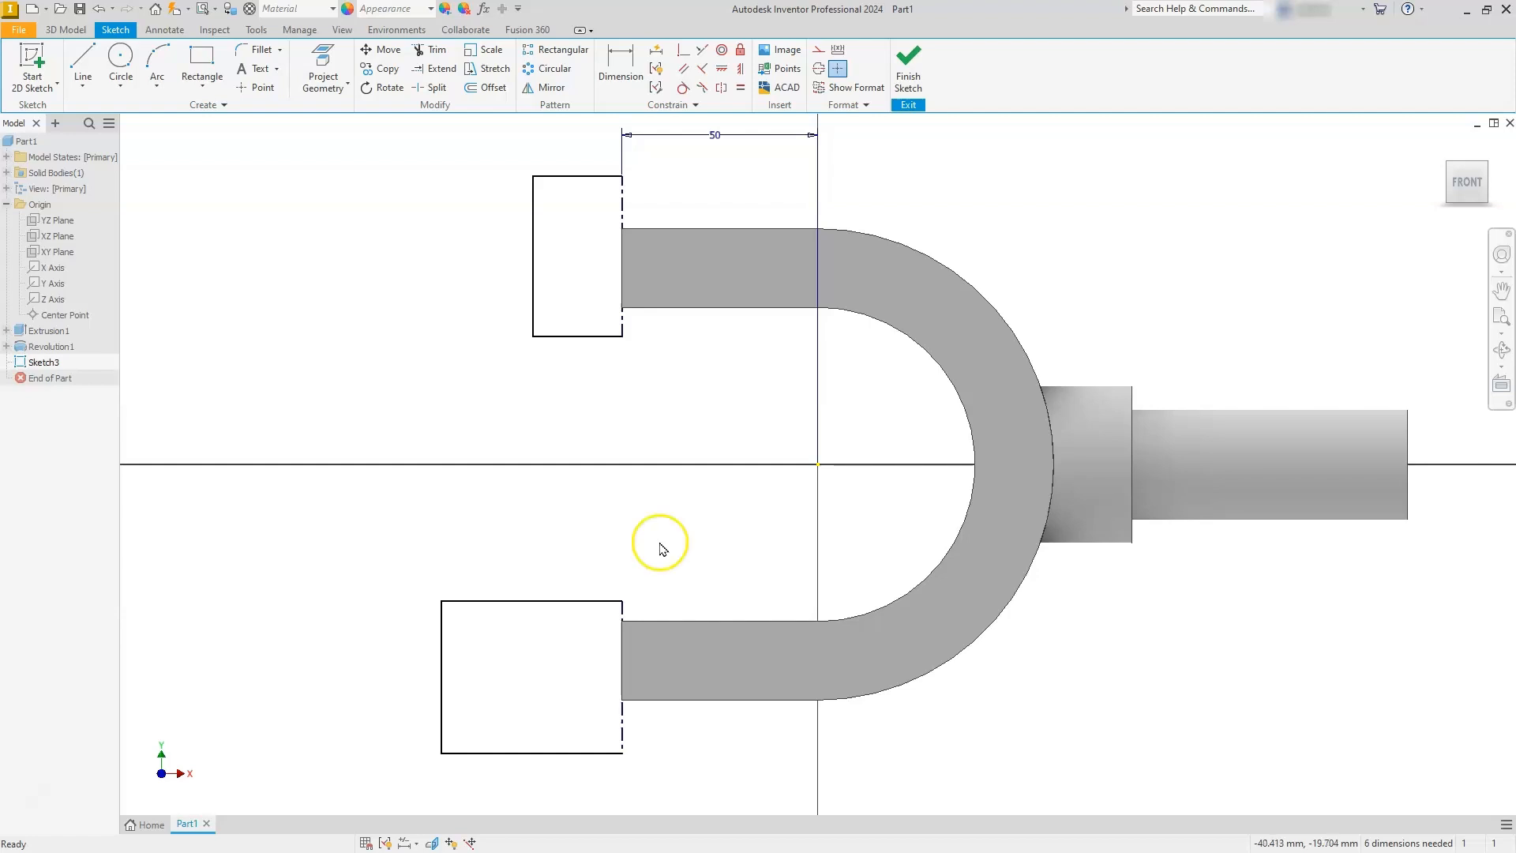
Step: Dimension the upper rectangle's outer vertical edge as a 70 mm diameter about its centerline
{"action": "left_click", "coordinate": [606, 63]}
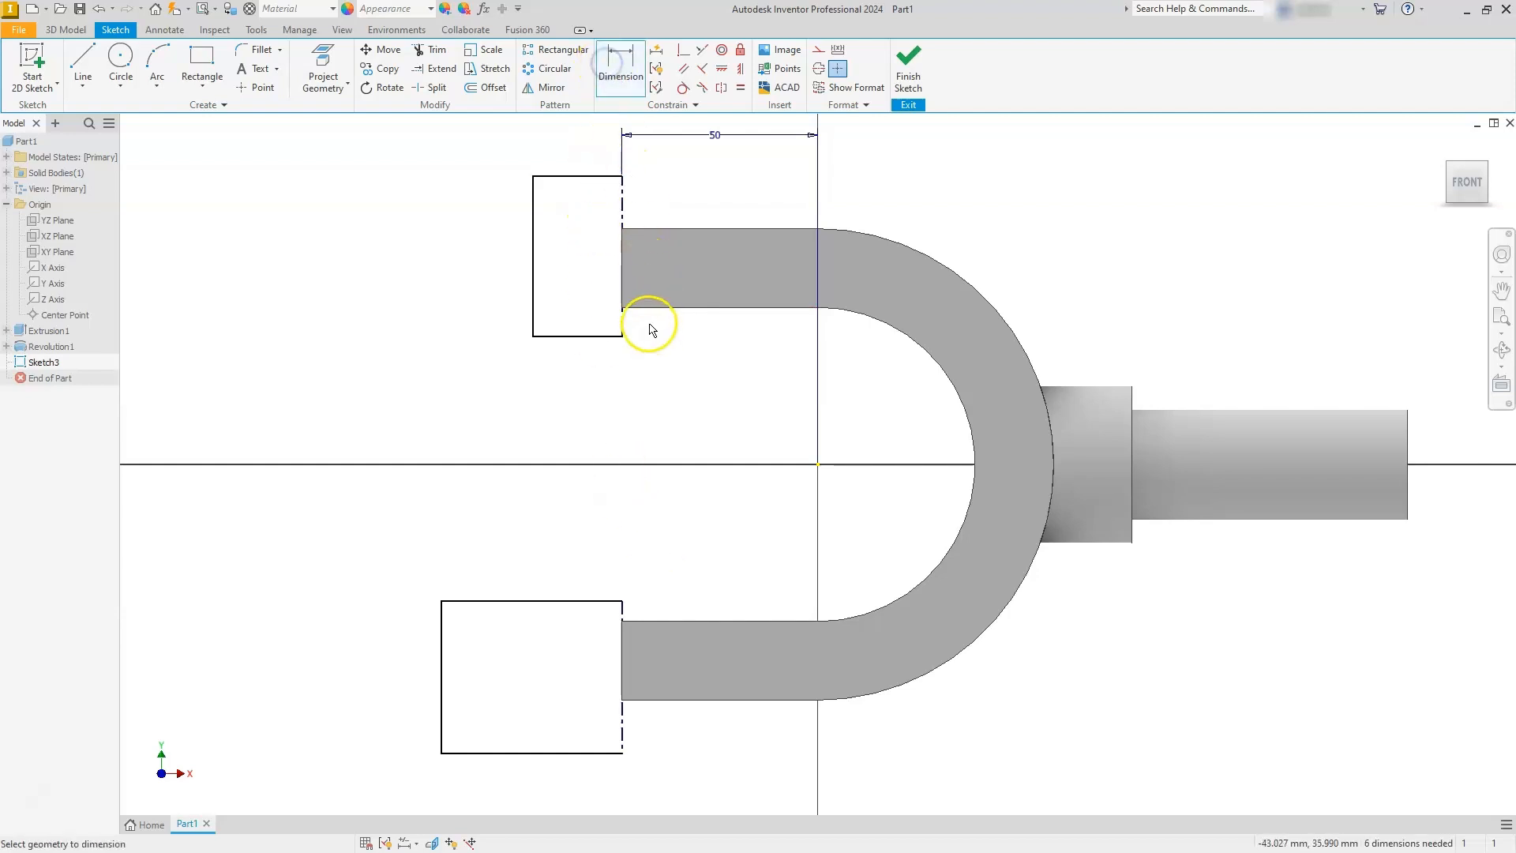
{"action": "left_click", "coordinate": [534, 323]}
{"action": "left_click", "coordinate": [655, 387]}
{"action": "type", "text": "70"}
{"action": "key", "text": "Return"}
{"action": "left_click", "coordinate": [666, 373]}
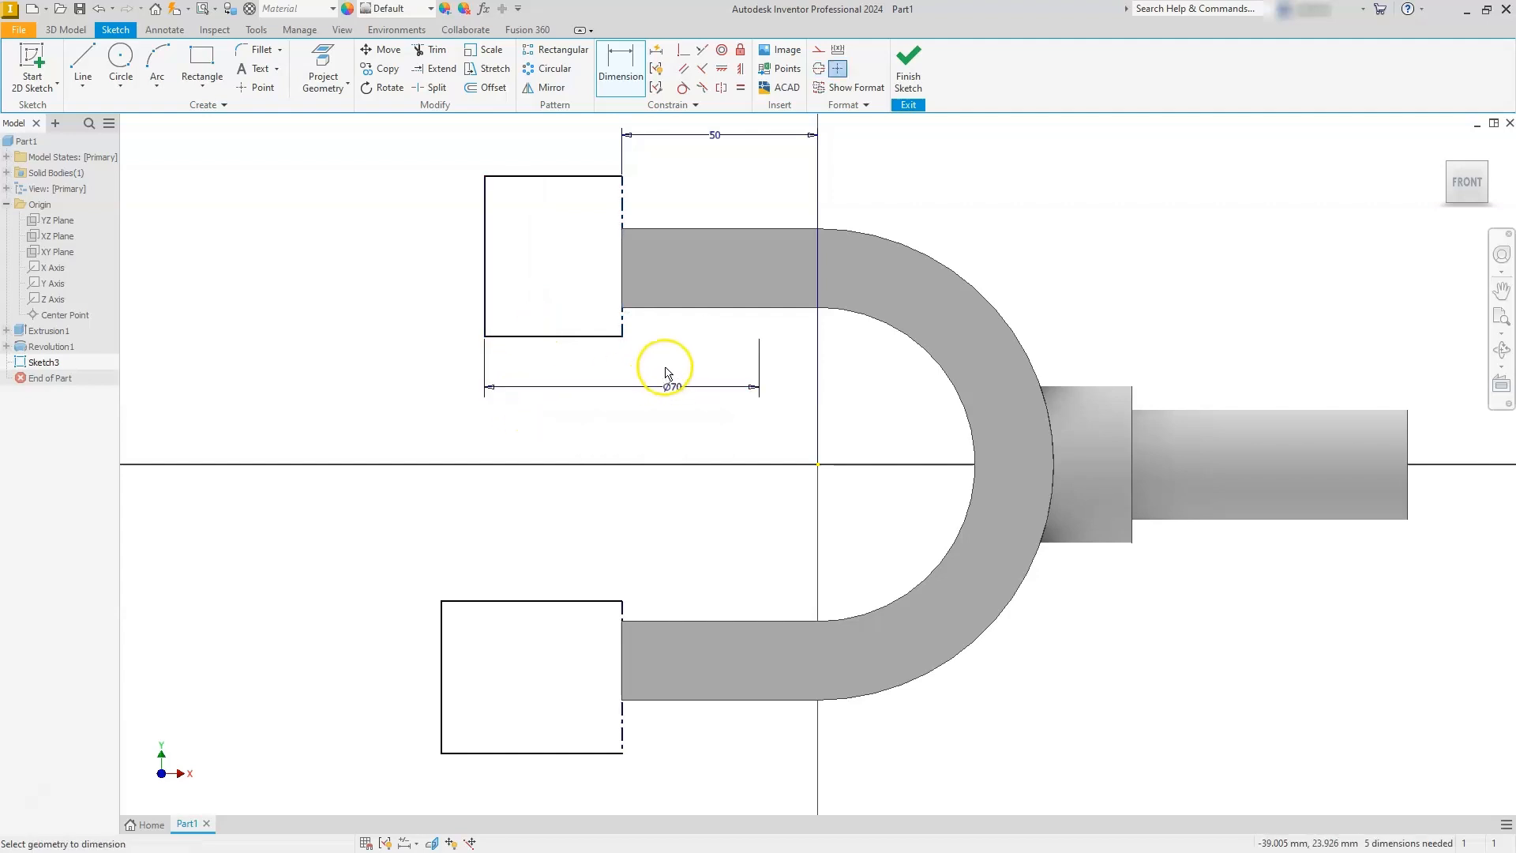
{"action": "key", "text": "Escape"}
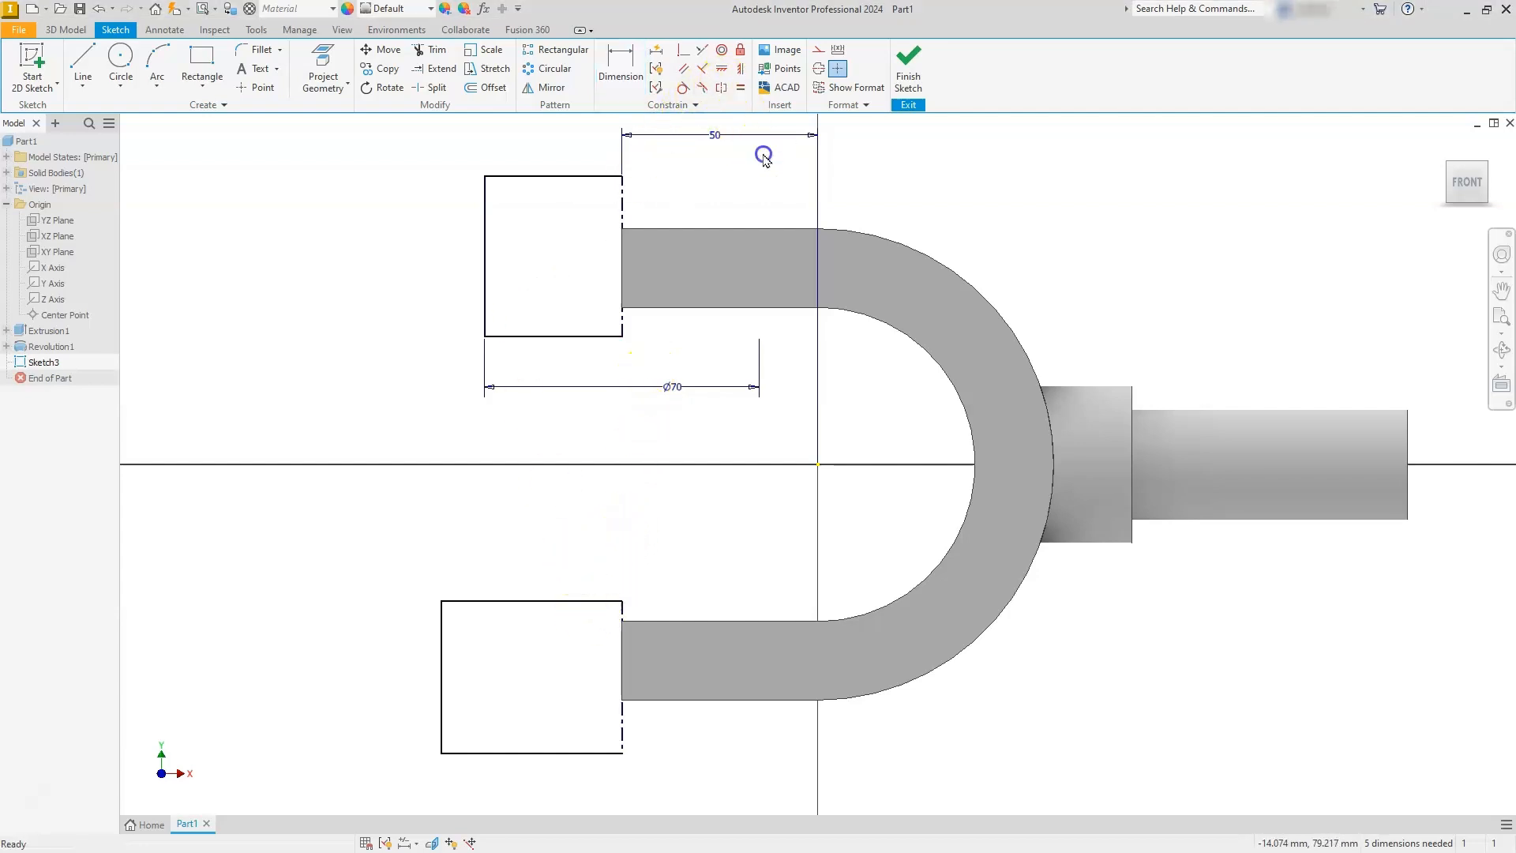
Step: Apply an equal constraint between a horizontal edge of the upper rectangle and one of the lower rectangle
{"action": "left_click", "coordinate": [741, 90]}
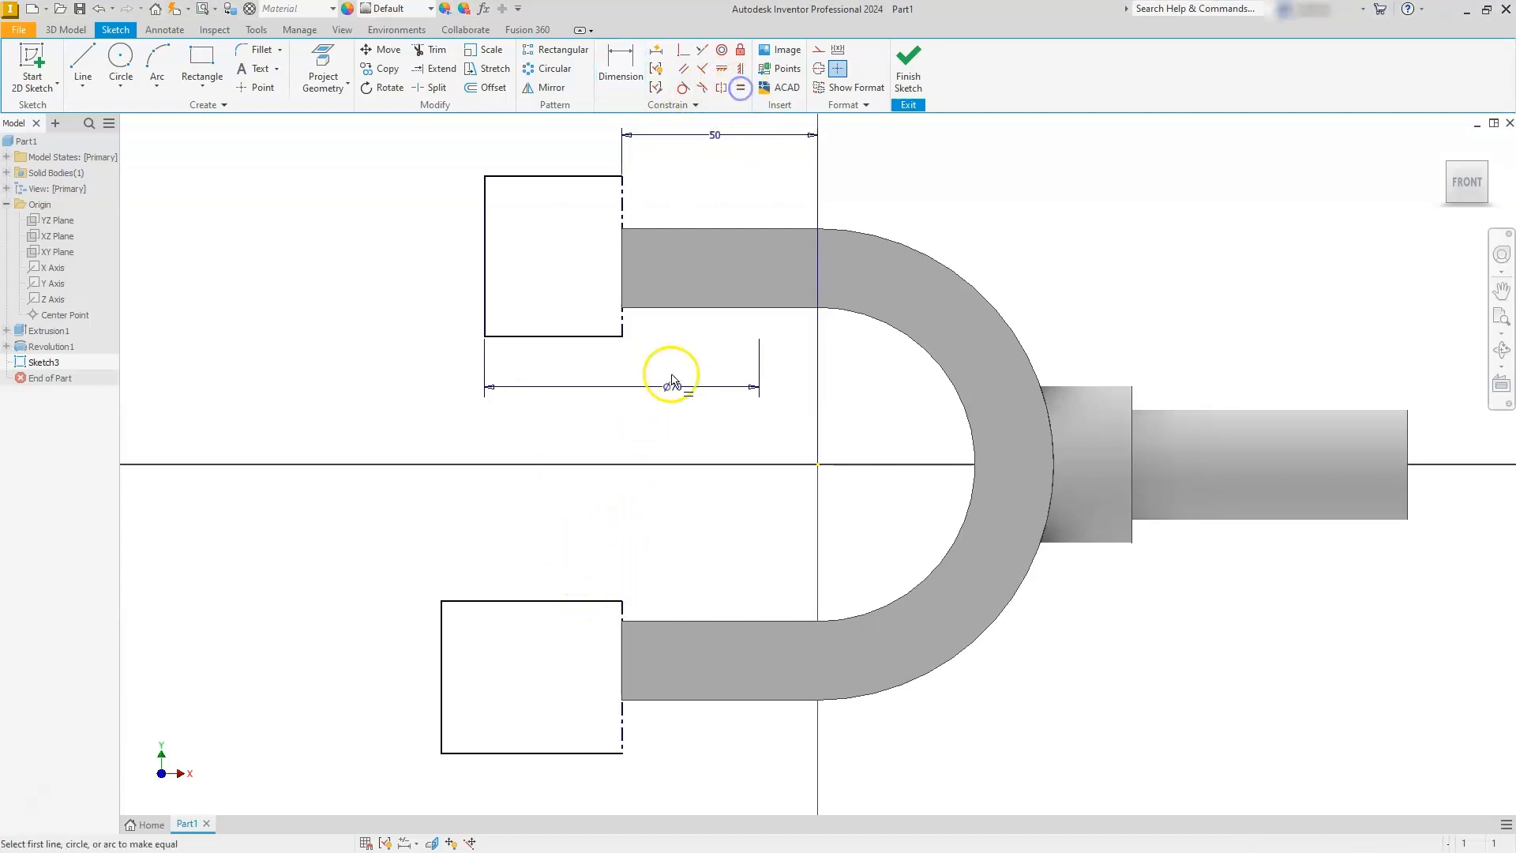
{"action": "left_click", "coordinate": [569, 336]}
{"action": "left_click", "coordinate": [542, 601]}
{"action": "key", "text": "Escape"}
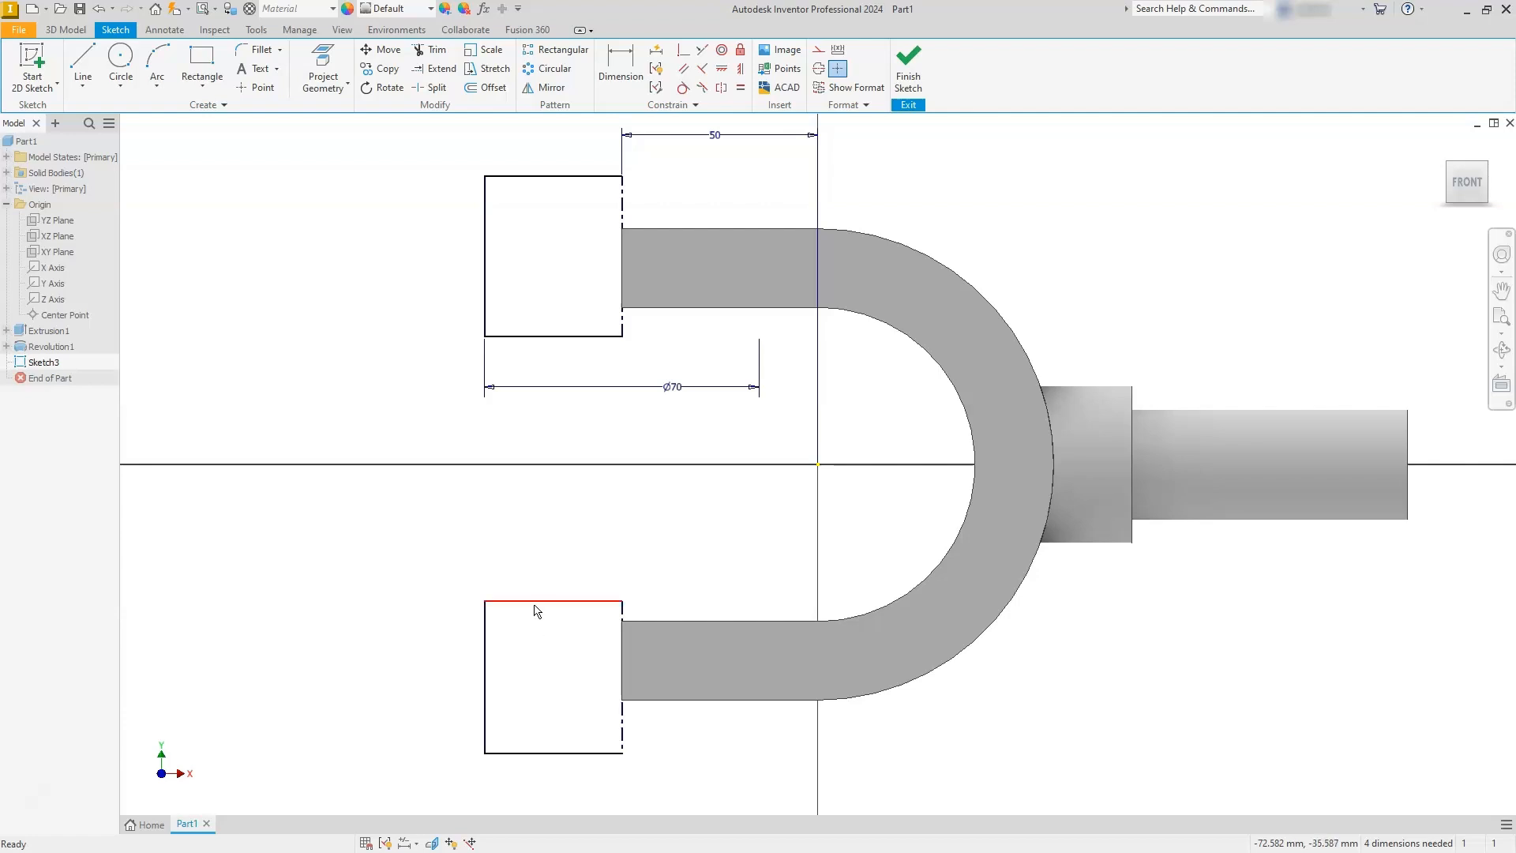
Step: Project the inner straight edges of both arms into the sketch and slice the model at the sketch plane
{"action": "left_click", "coordinate": [545, 620]}
{"action": "key", "text": "d"}
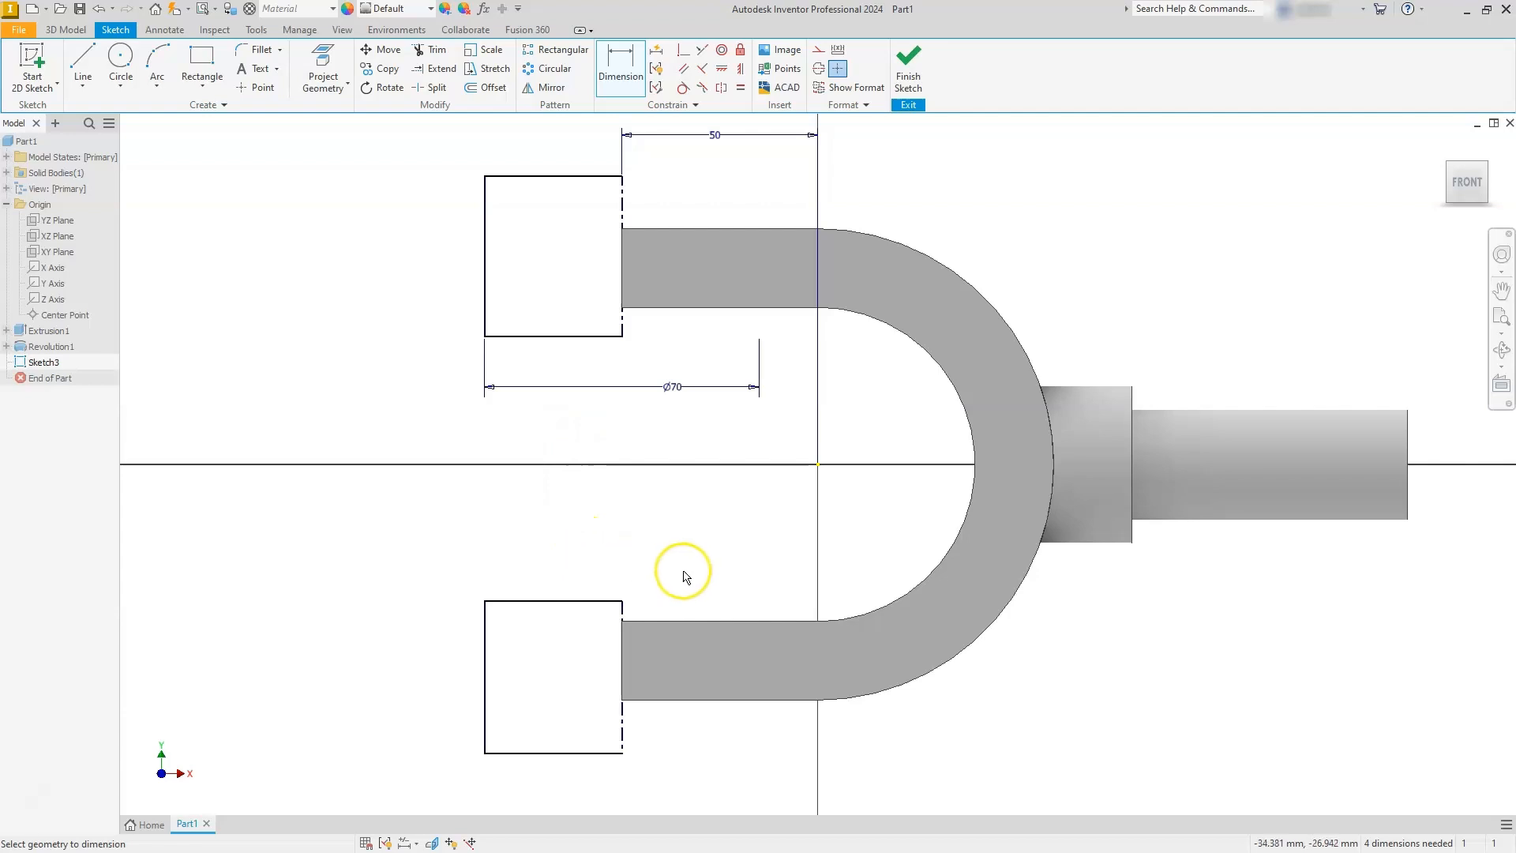
{"action": "left_click", "coordinate": [323, 63]}
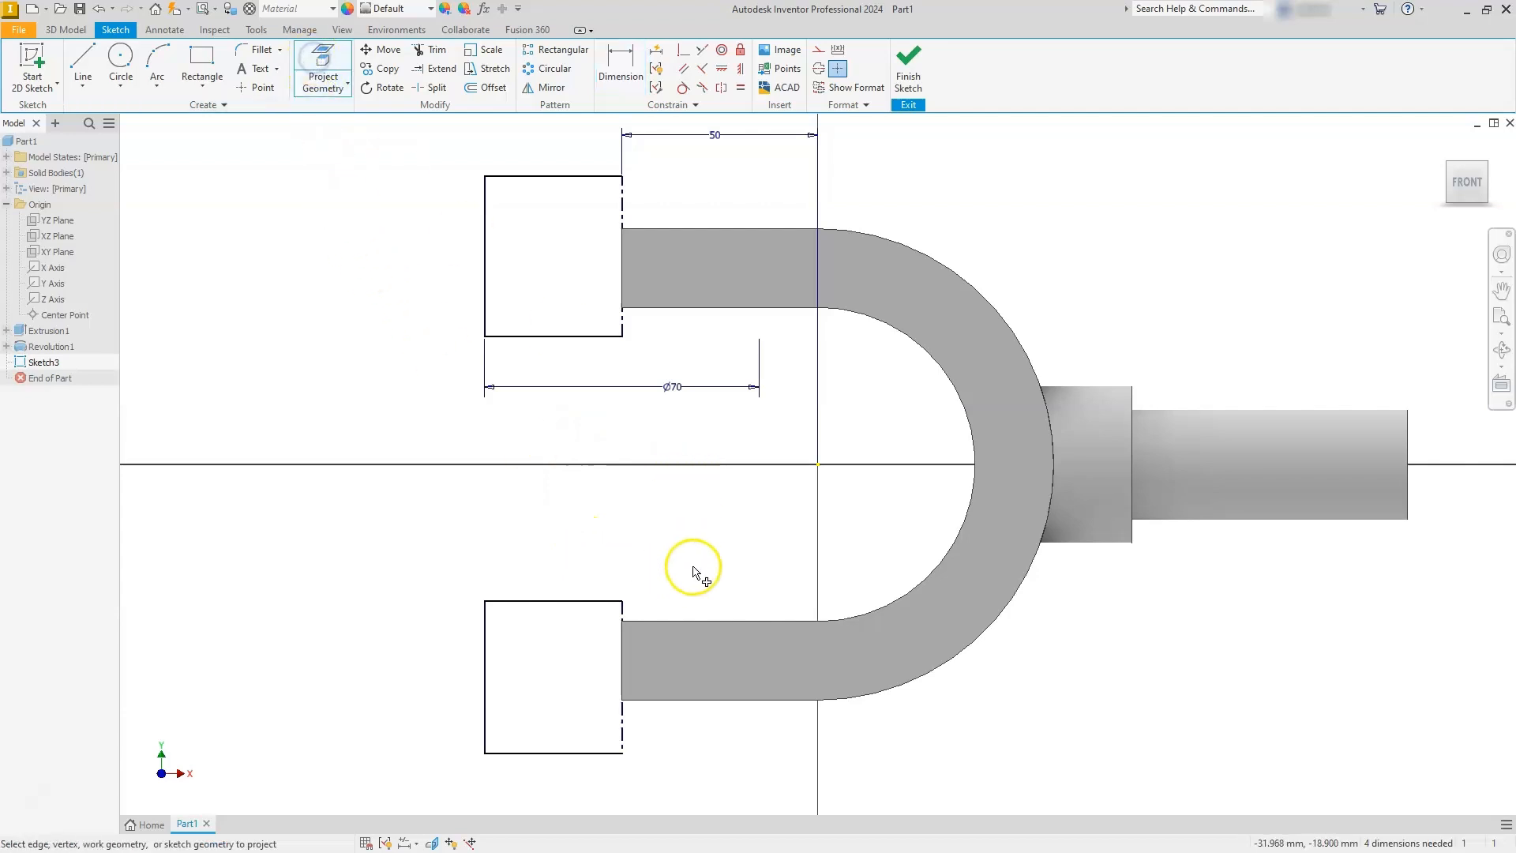
{"action": "left_click", "coordinate": [694, 622]}
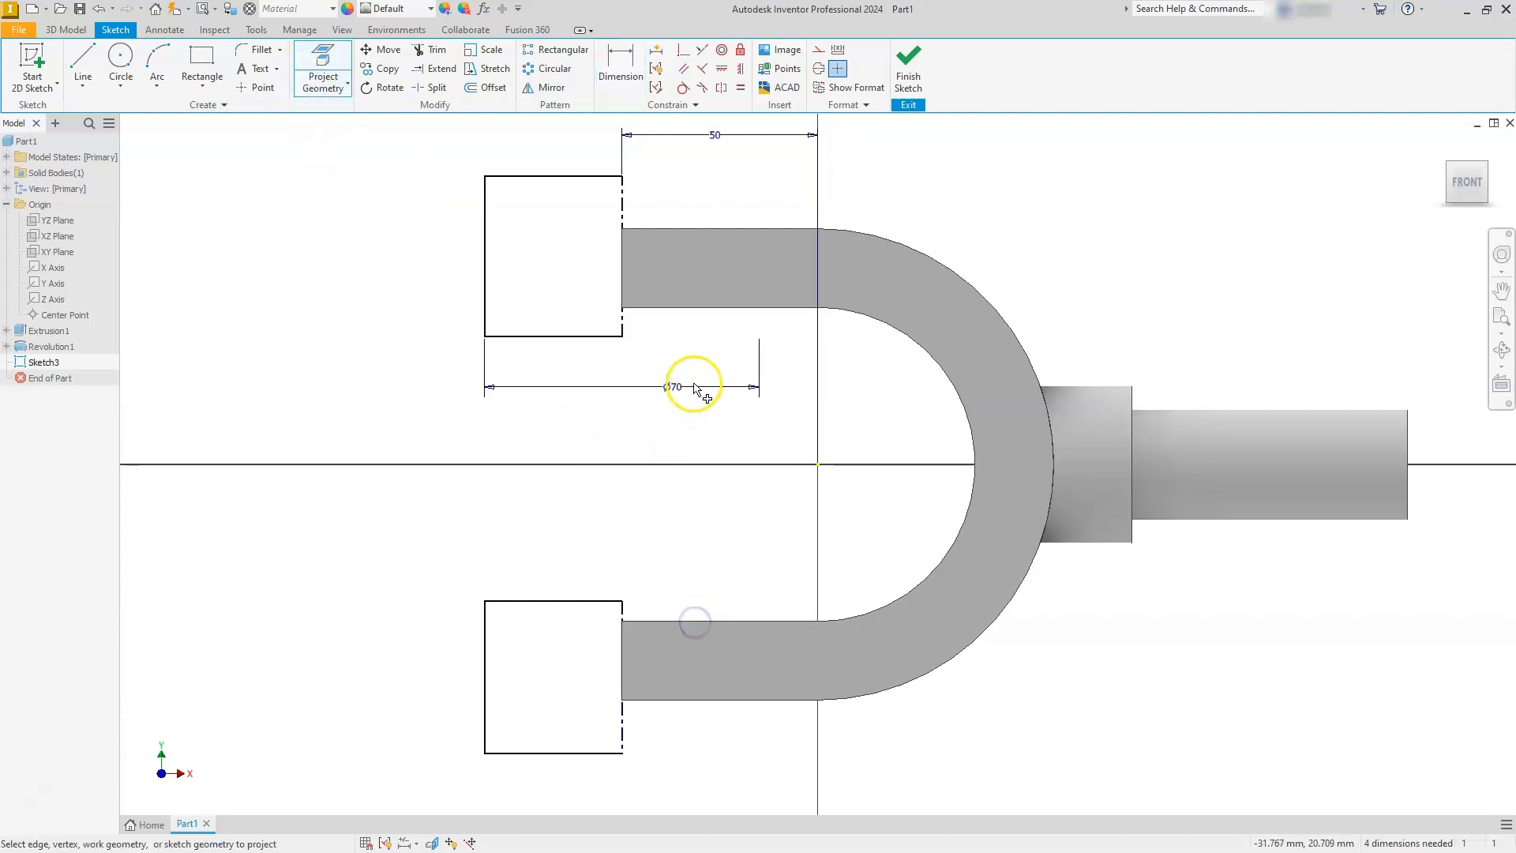
{"action": "left_click", "coordinate": [687, 308]}
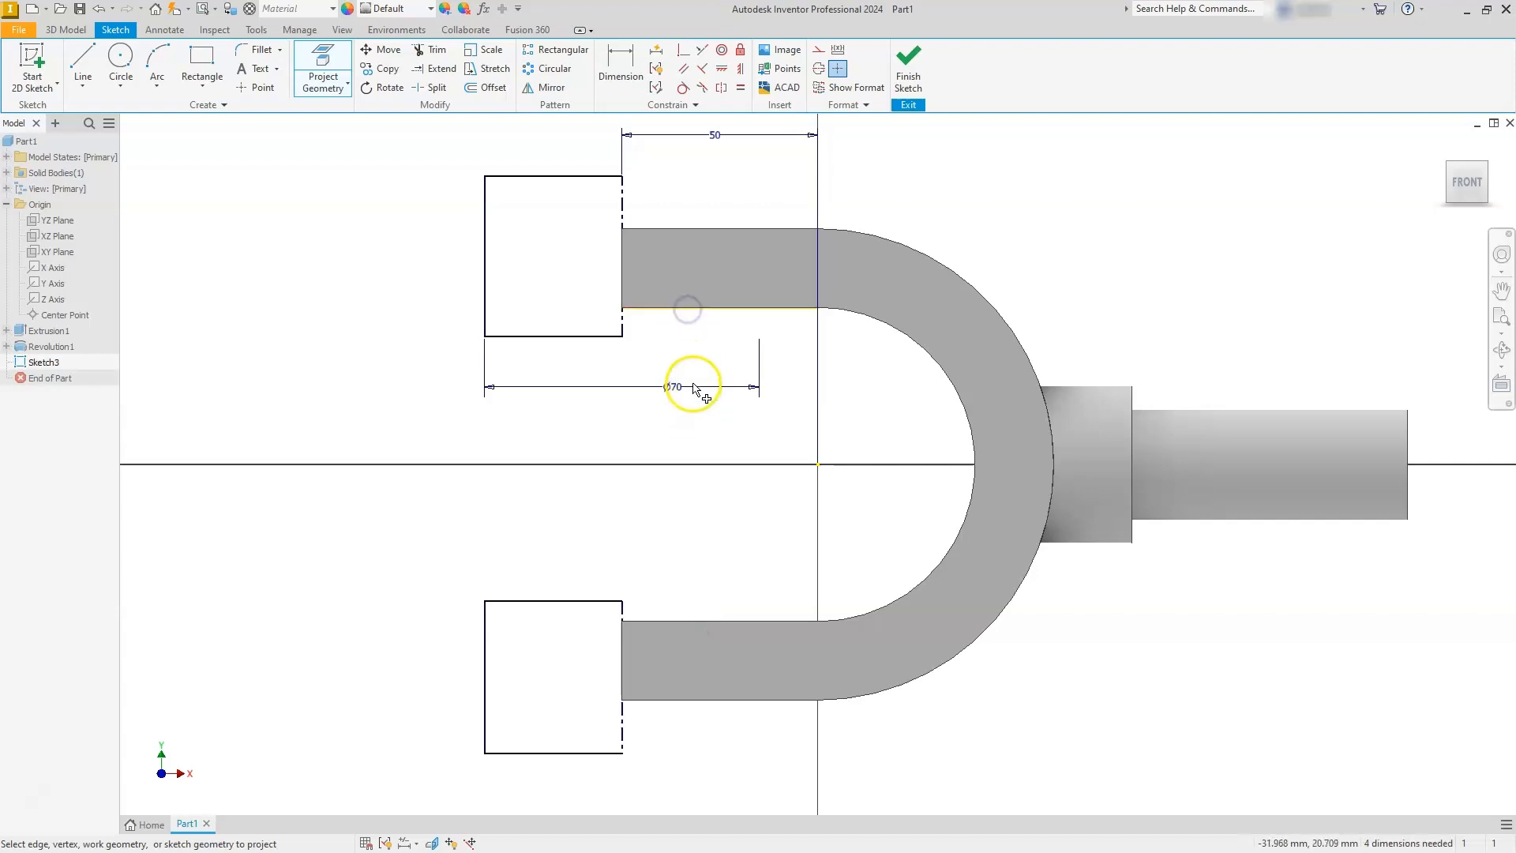
{"action": "key", "text": "Escape"}
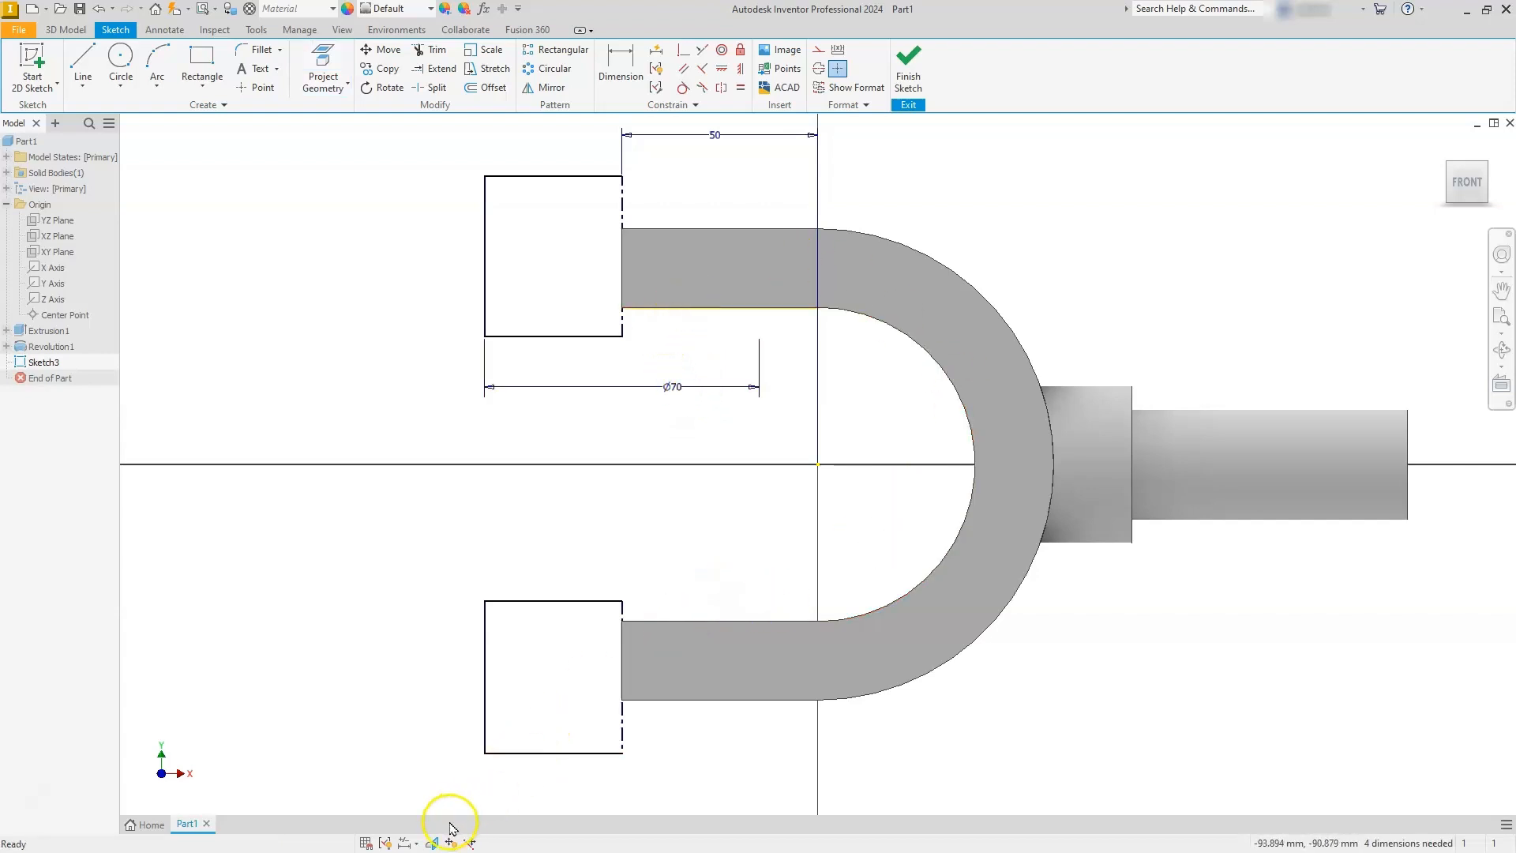
{"action": "left_click", "coordinate": [432, 843]}
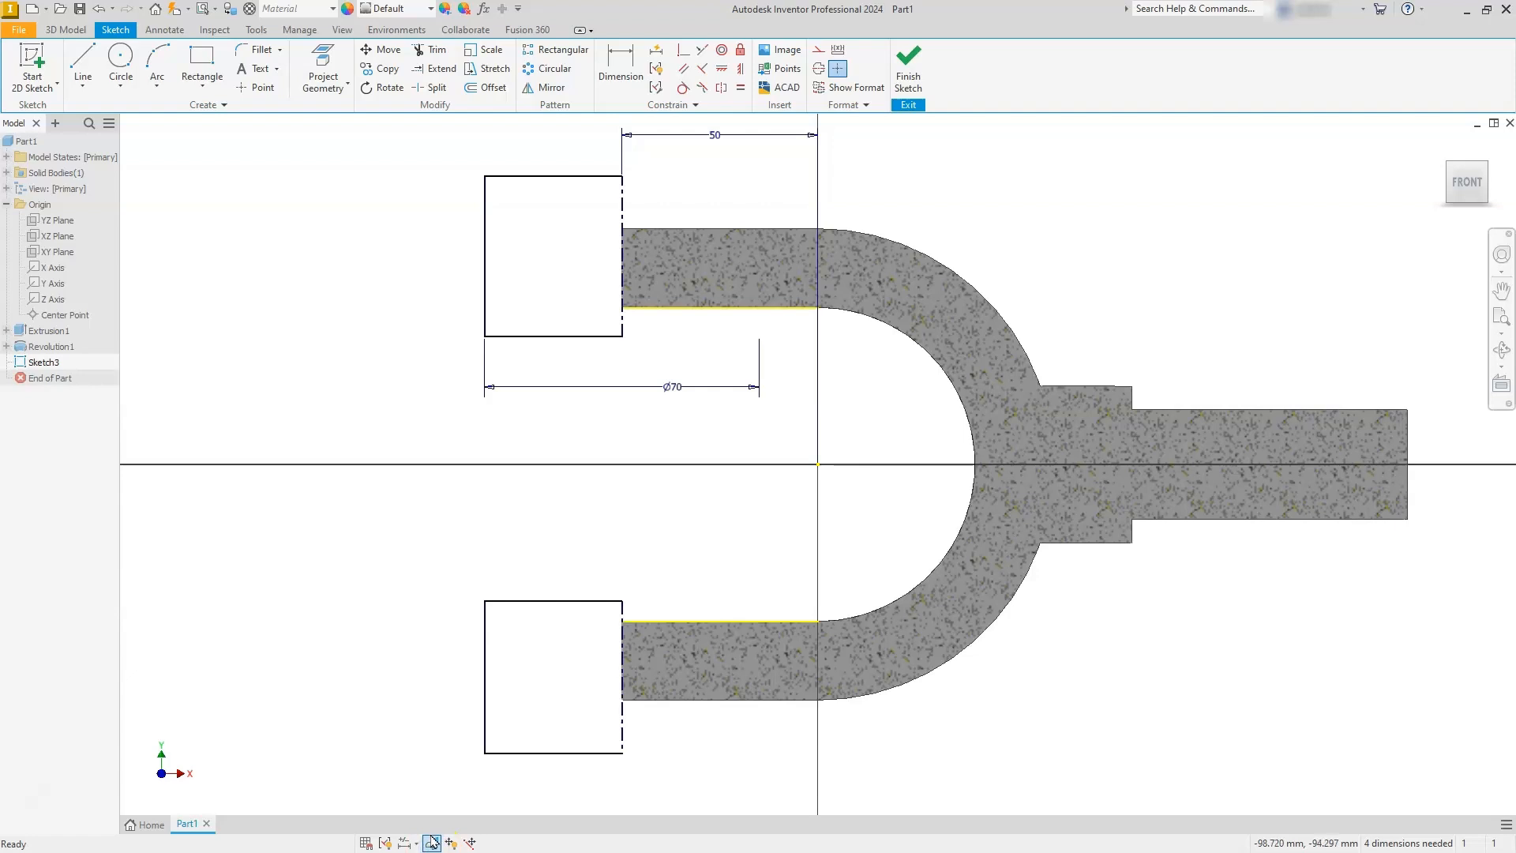
Step: Constrain the inner horizontal edge of each rectangle to line up with the projected inner edge of its arm
{"action": "left_click", "coordinate": [684, 54]}
{"action": "left_click", "coordinate": [708, 621]}
{"action": "left_click", "coordinate": [622, 601]}
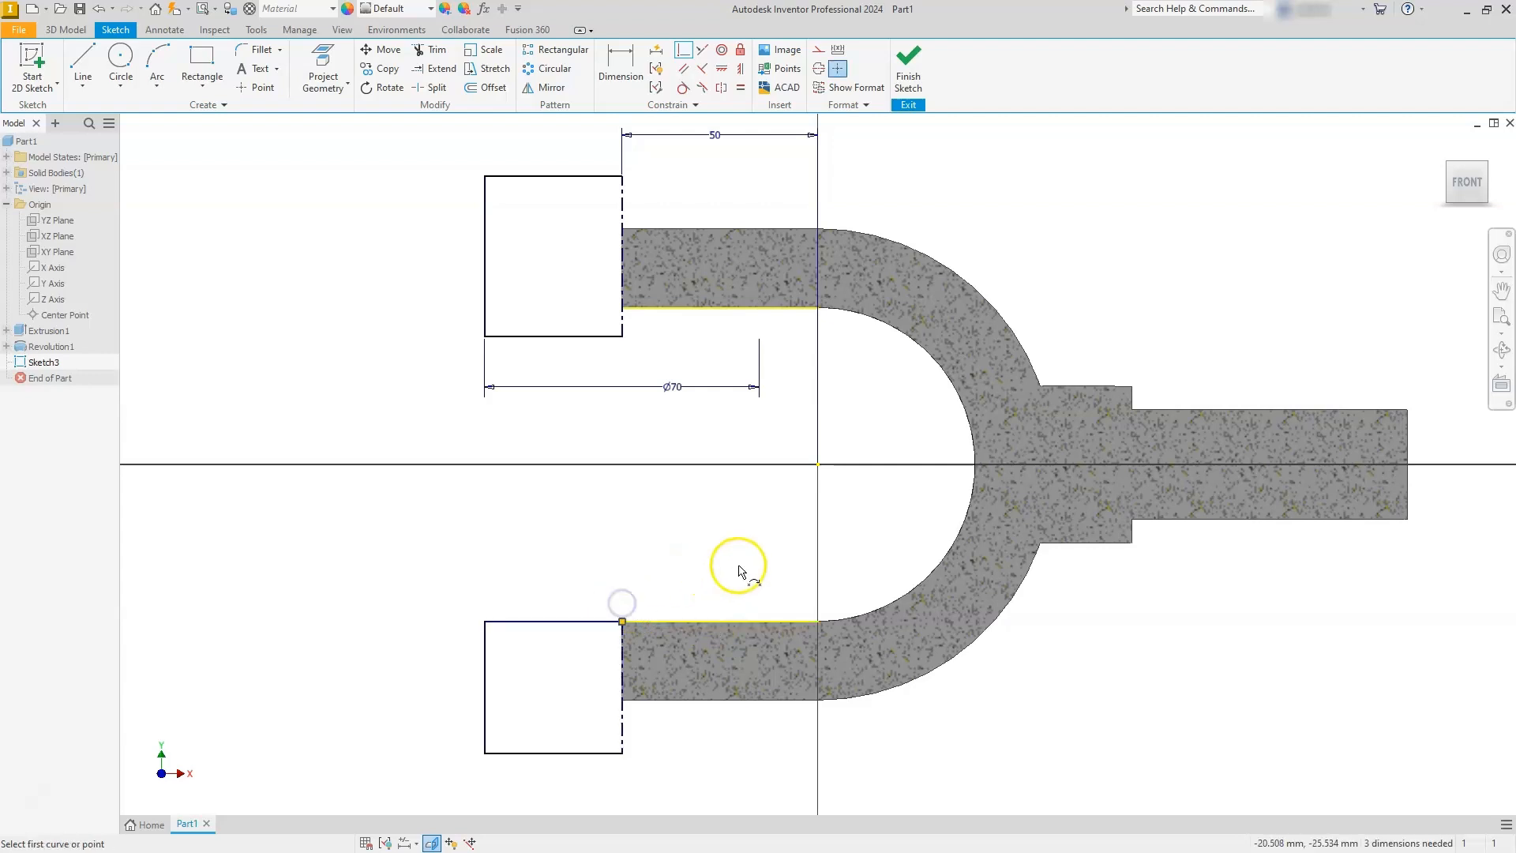
{"action": "left_click", "coordinate": [702, 52]}
{"action": "left_click", "coordinate": [619, 307]}
{"action": "left_click", "coordinate": [590, 335]}
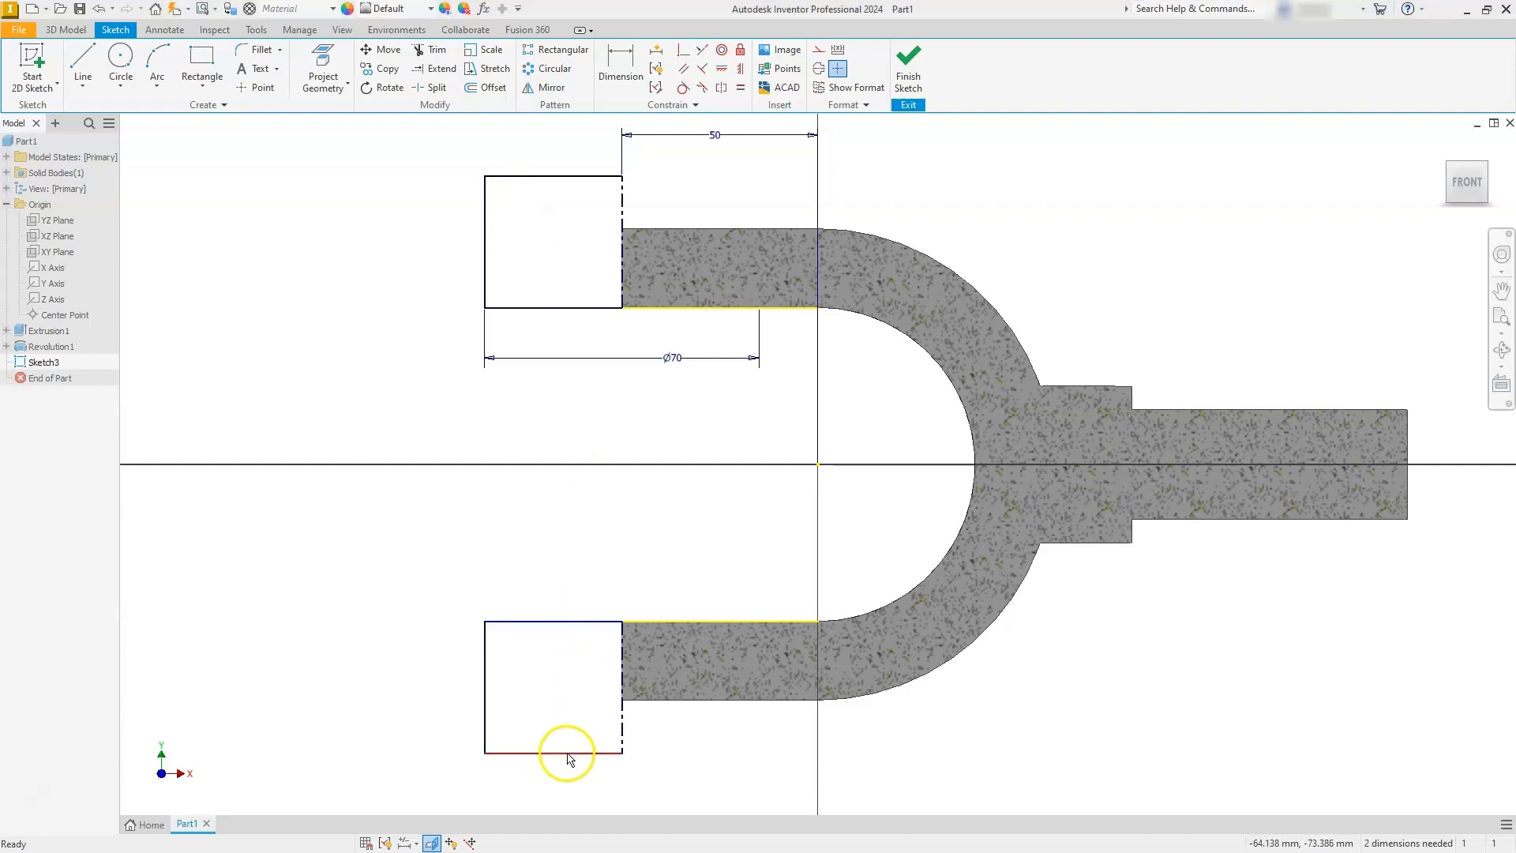
Step: Dimension the overall height between the outer horizontal edges of the two rectangles as 140 mm
{"action": "left_click", "coordinate": [621, 59]}
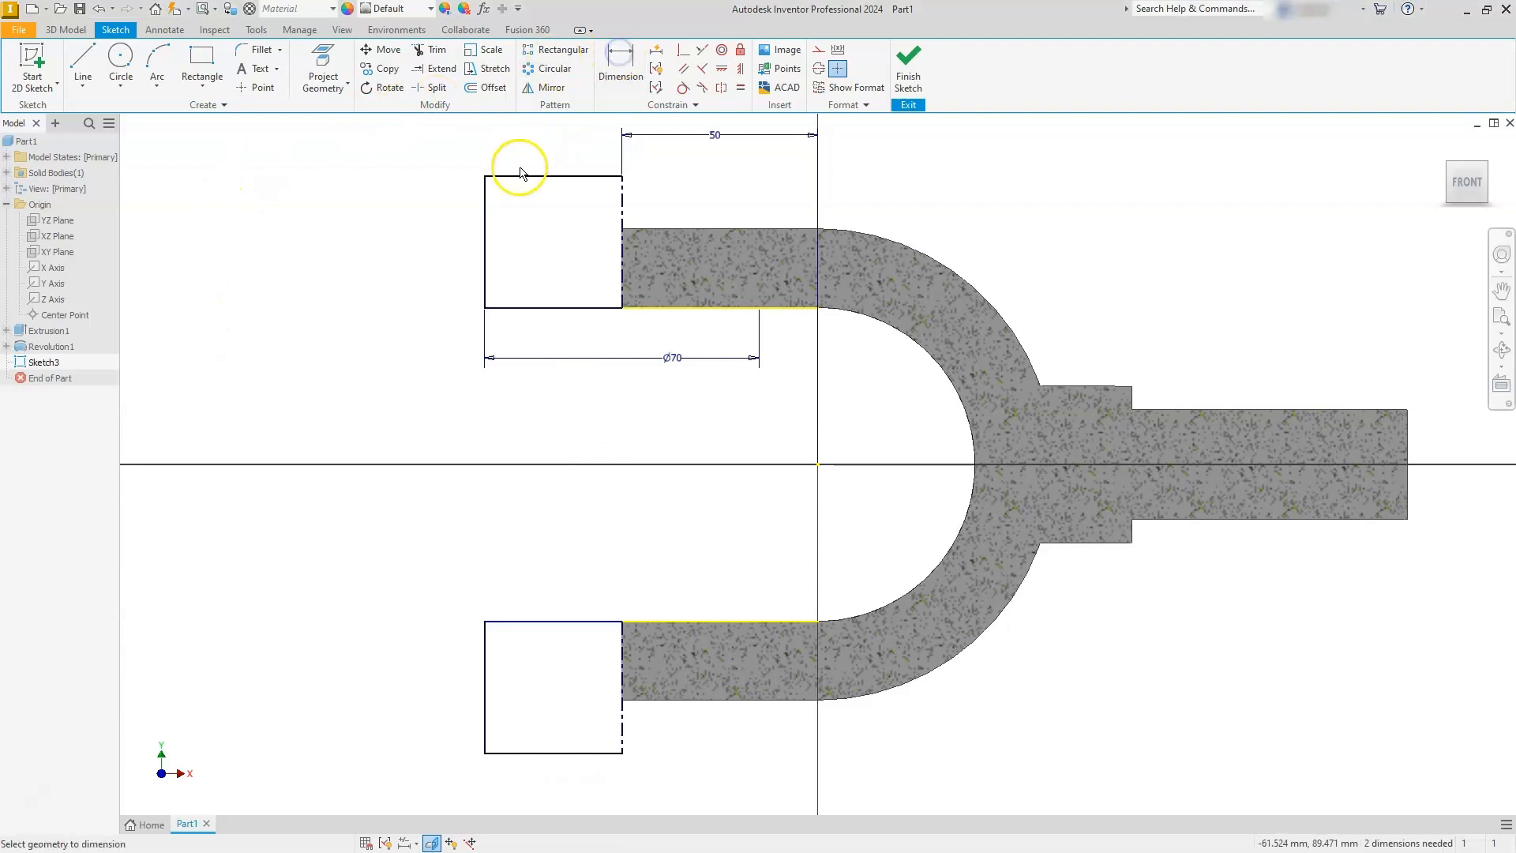
{"action": "left_click", "coordinate": [509, 175]}
{"action": "left_click", "coordinate": [521, 756]}
{"action": "left_click", "coordinate": [294, 426]}
{"action": "type", "text": "140"}
{"action": "key", "text": "Return"}
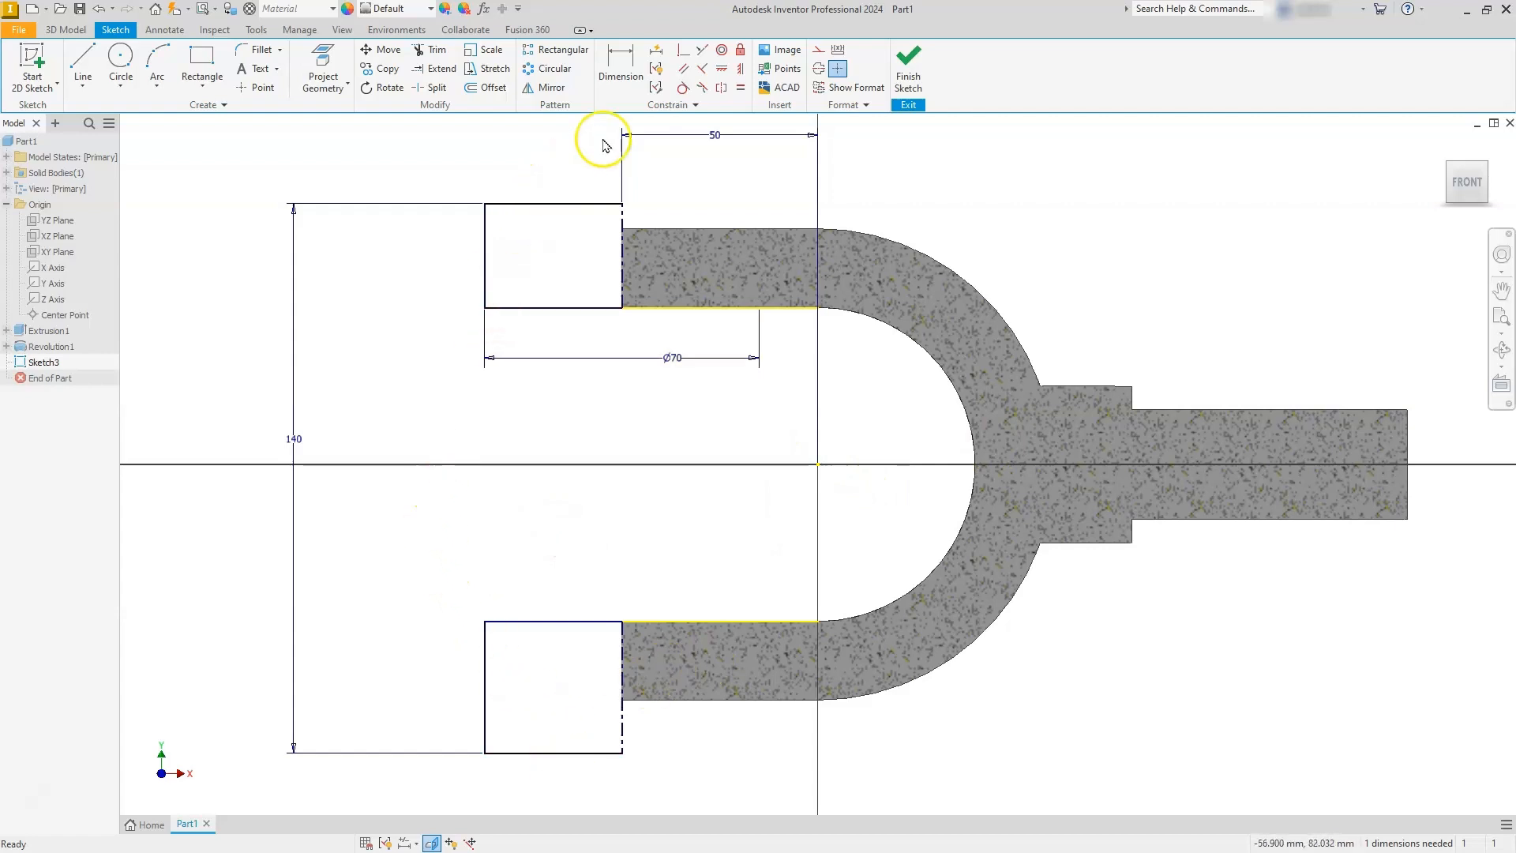
Step: Apply an equal constraint between the outer vertical edges of the upper and lower rectangles
{"action": "left_click", "coordinate": [741, 90]}
{"action": "left_click", "coordinate": [485, 281]}
{"action": "left_click", "coordinate": [487, 675]}
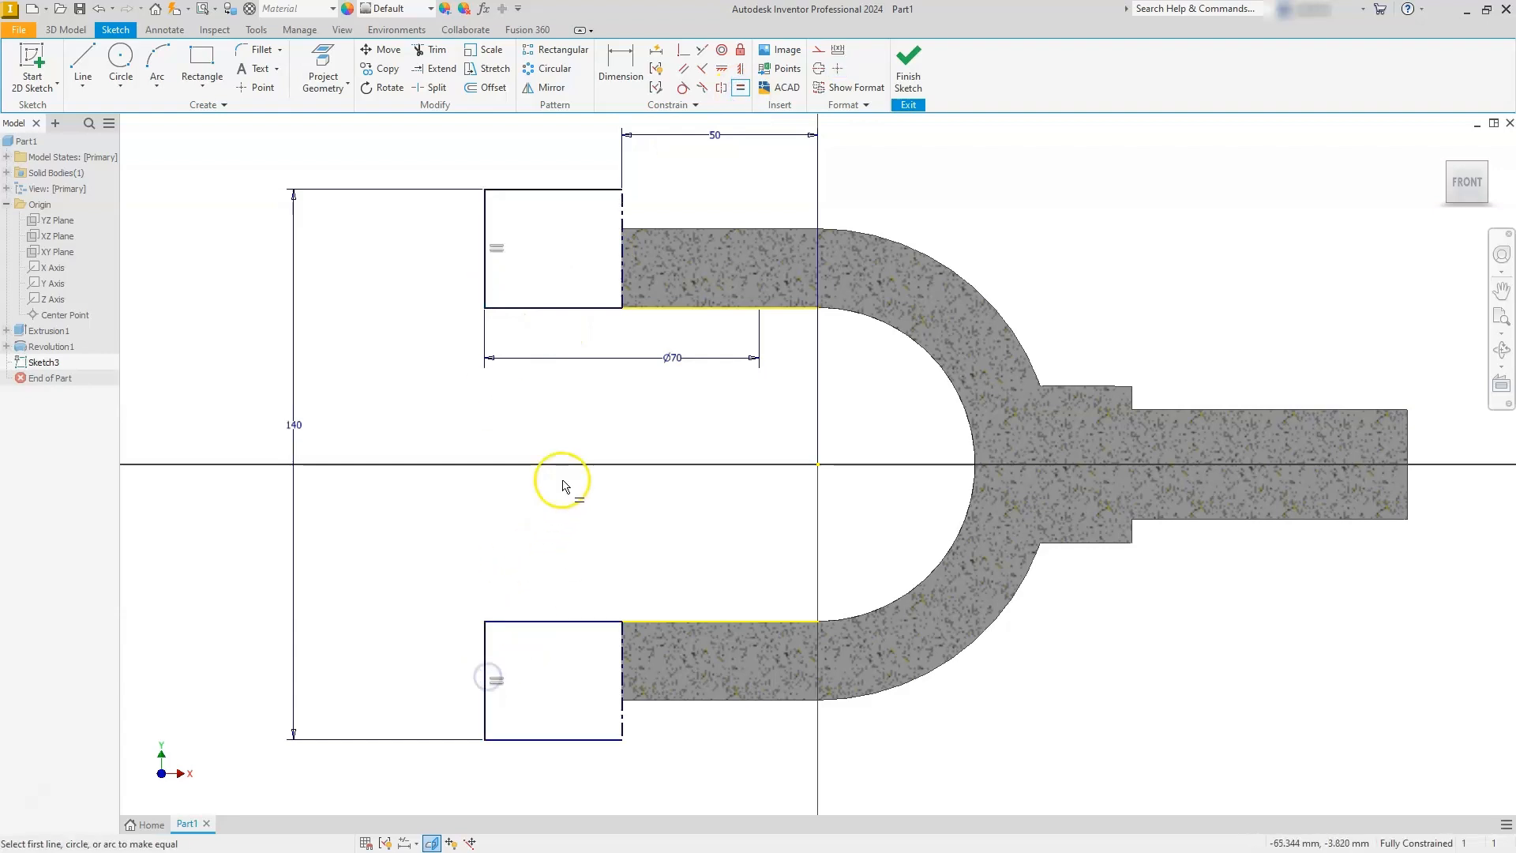
{"action": "key", "text": "Escape"}
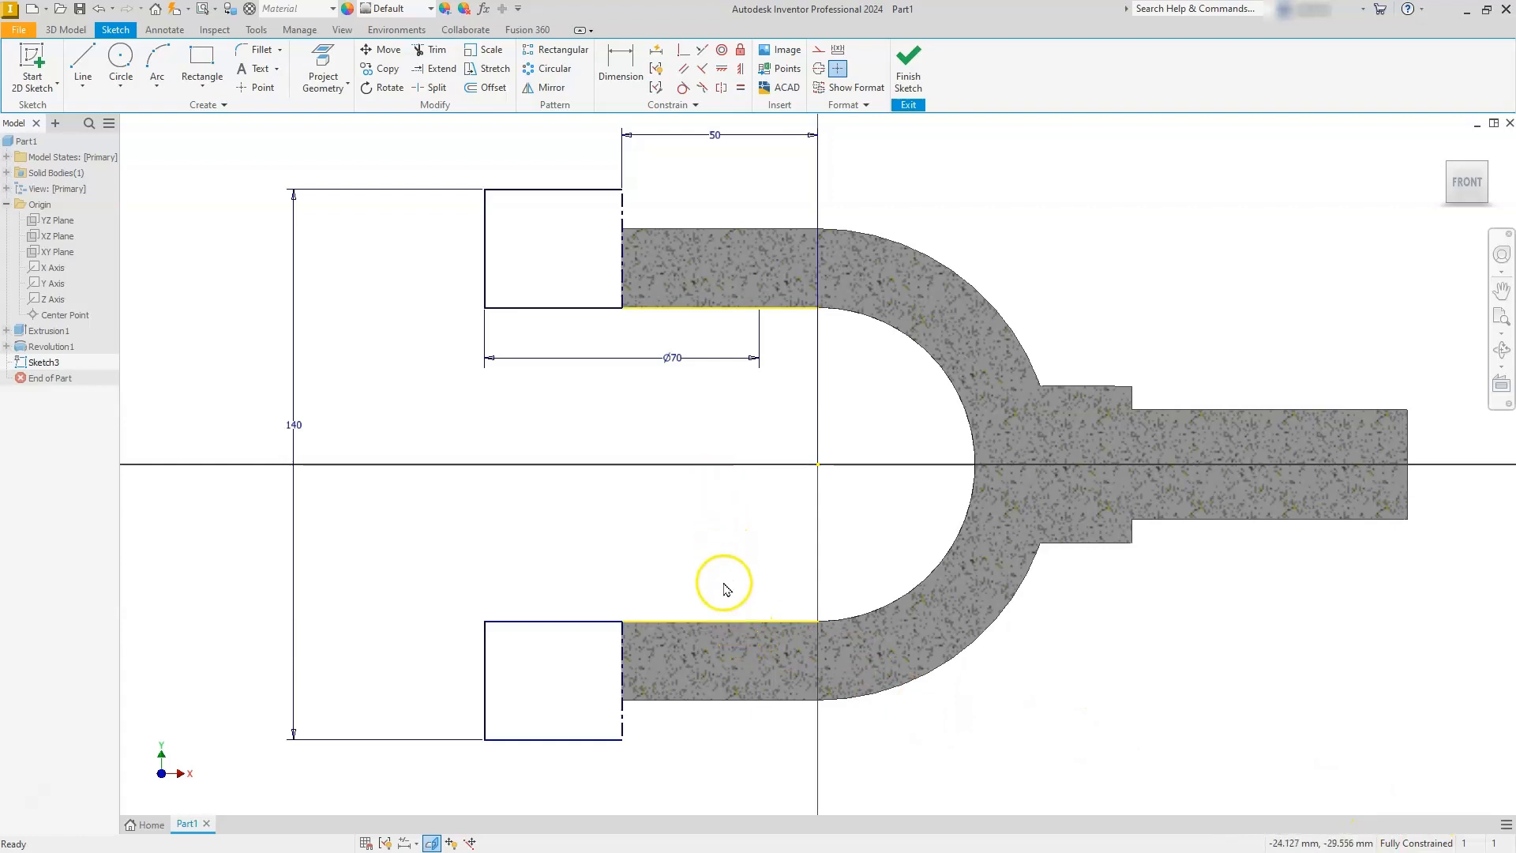
Step: Convert the two projected inner arm edges to construction lines and finish the sketch
{"action": "left_click", "coordinate": [723, 619]}
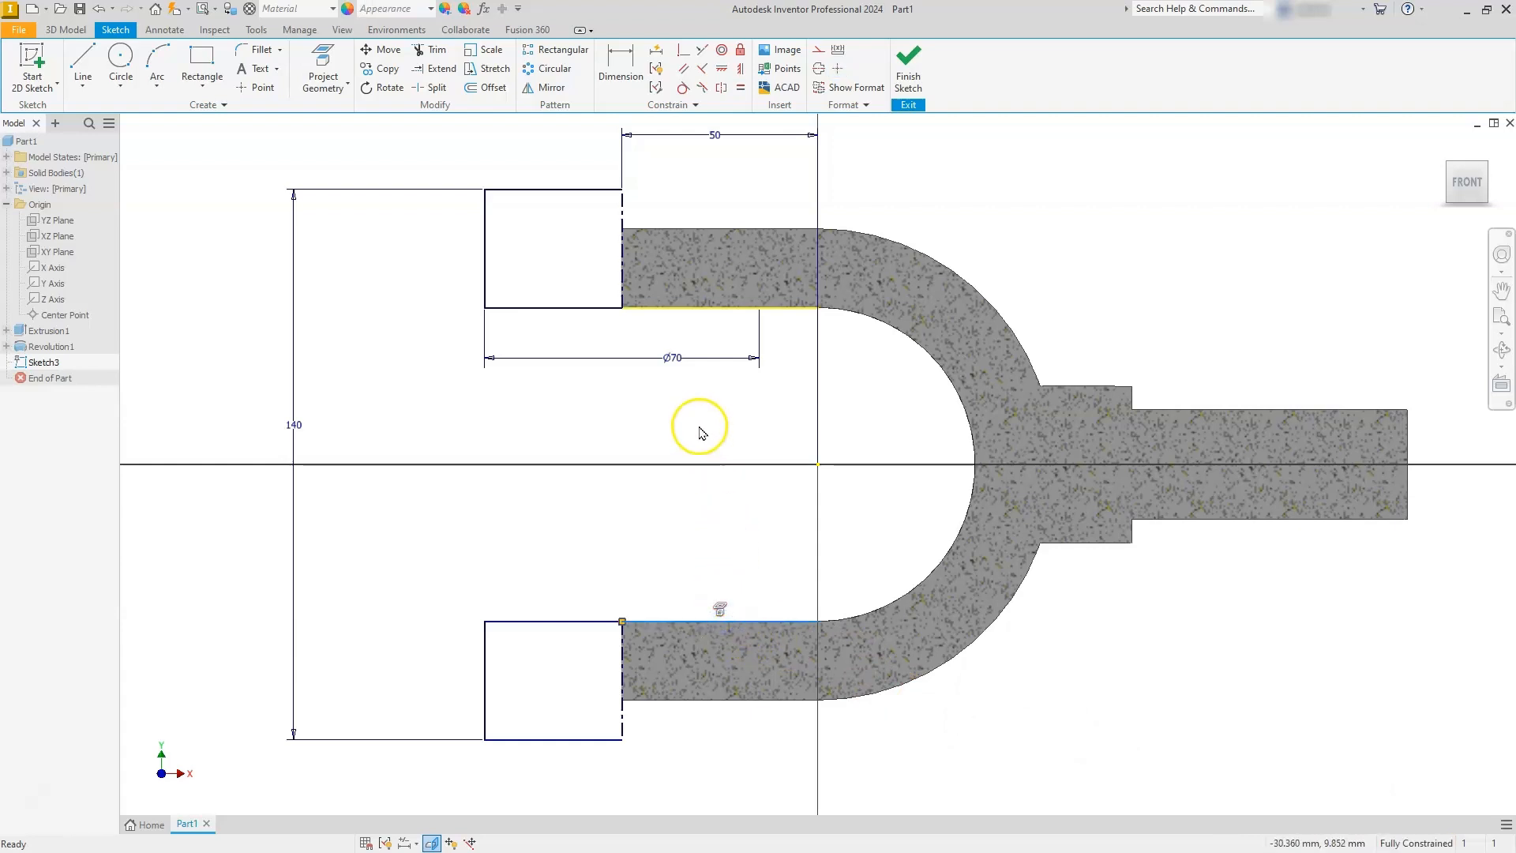
{"action": "left_click", "coordinate": [695, 308], "text": "ctrl"}
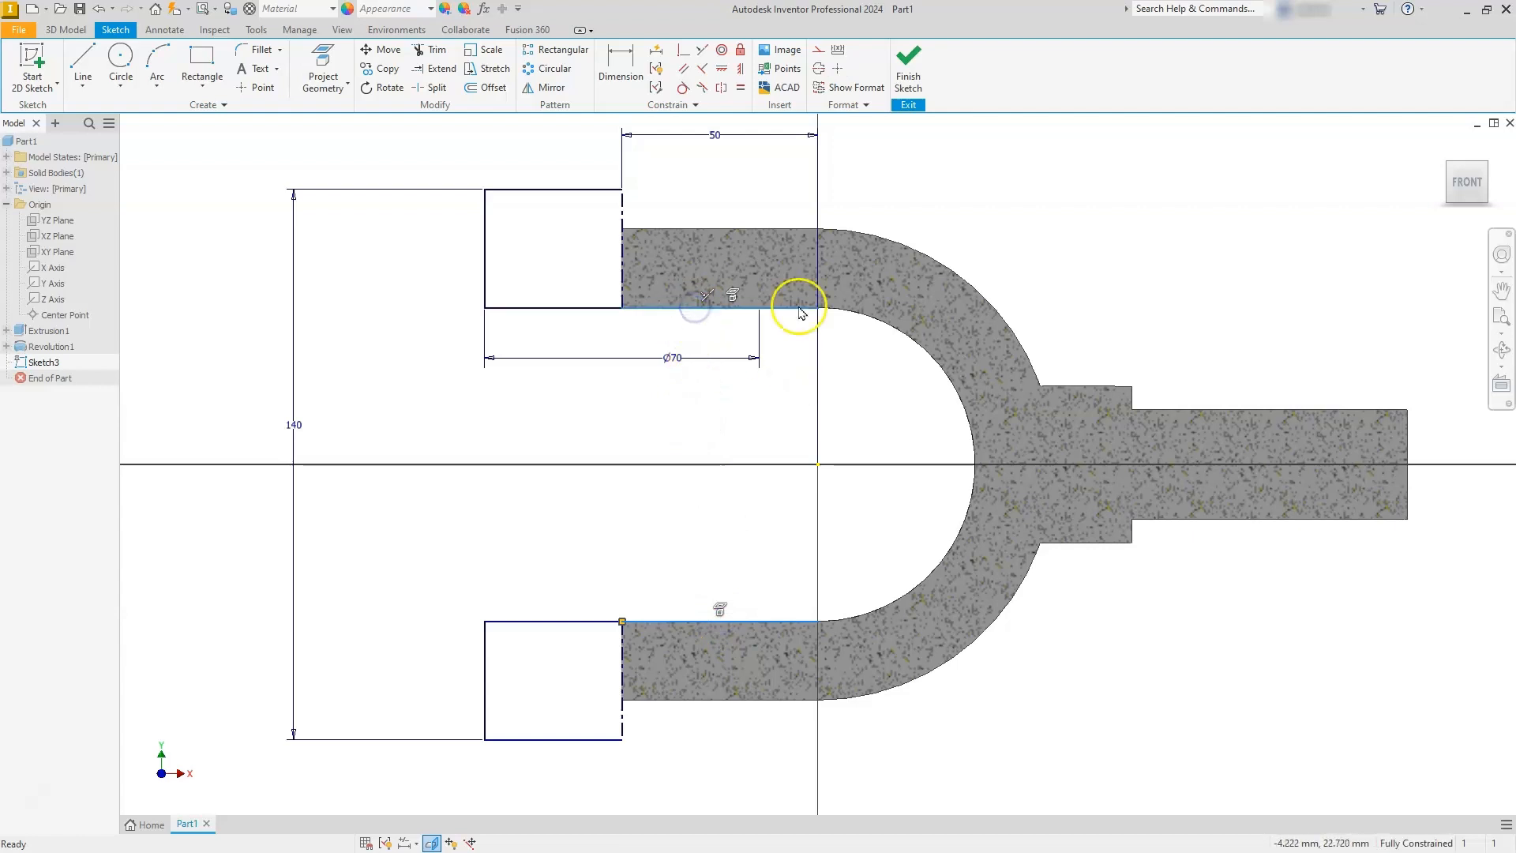
{"action": "left_click", "coordinate": [818, 69]}
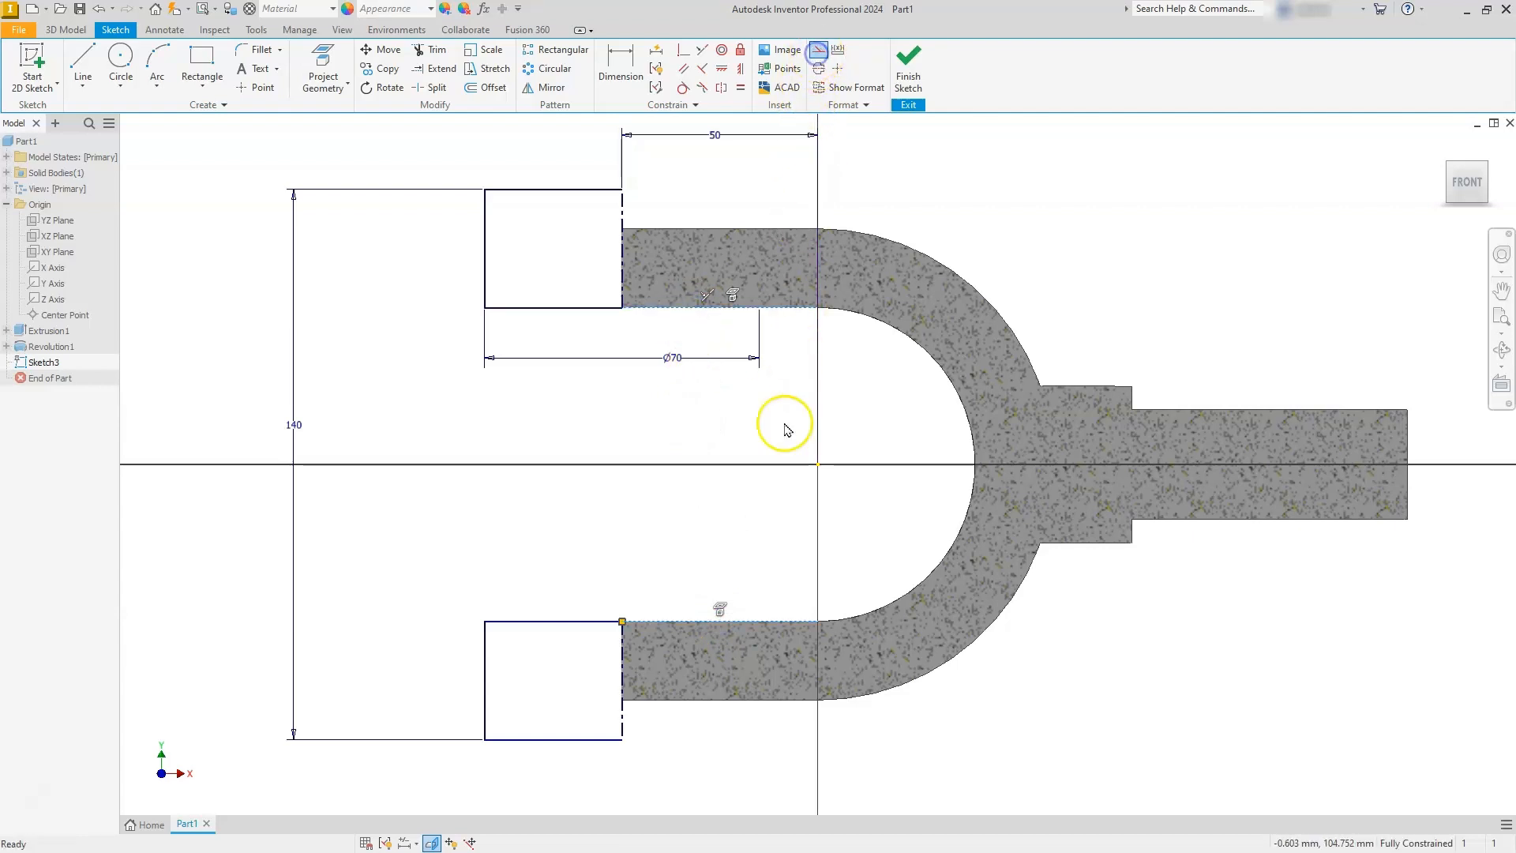
{"action": "left_click", "coordinate": [908, 67]}
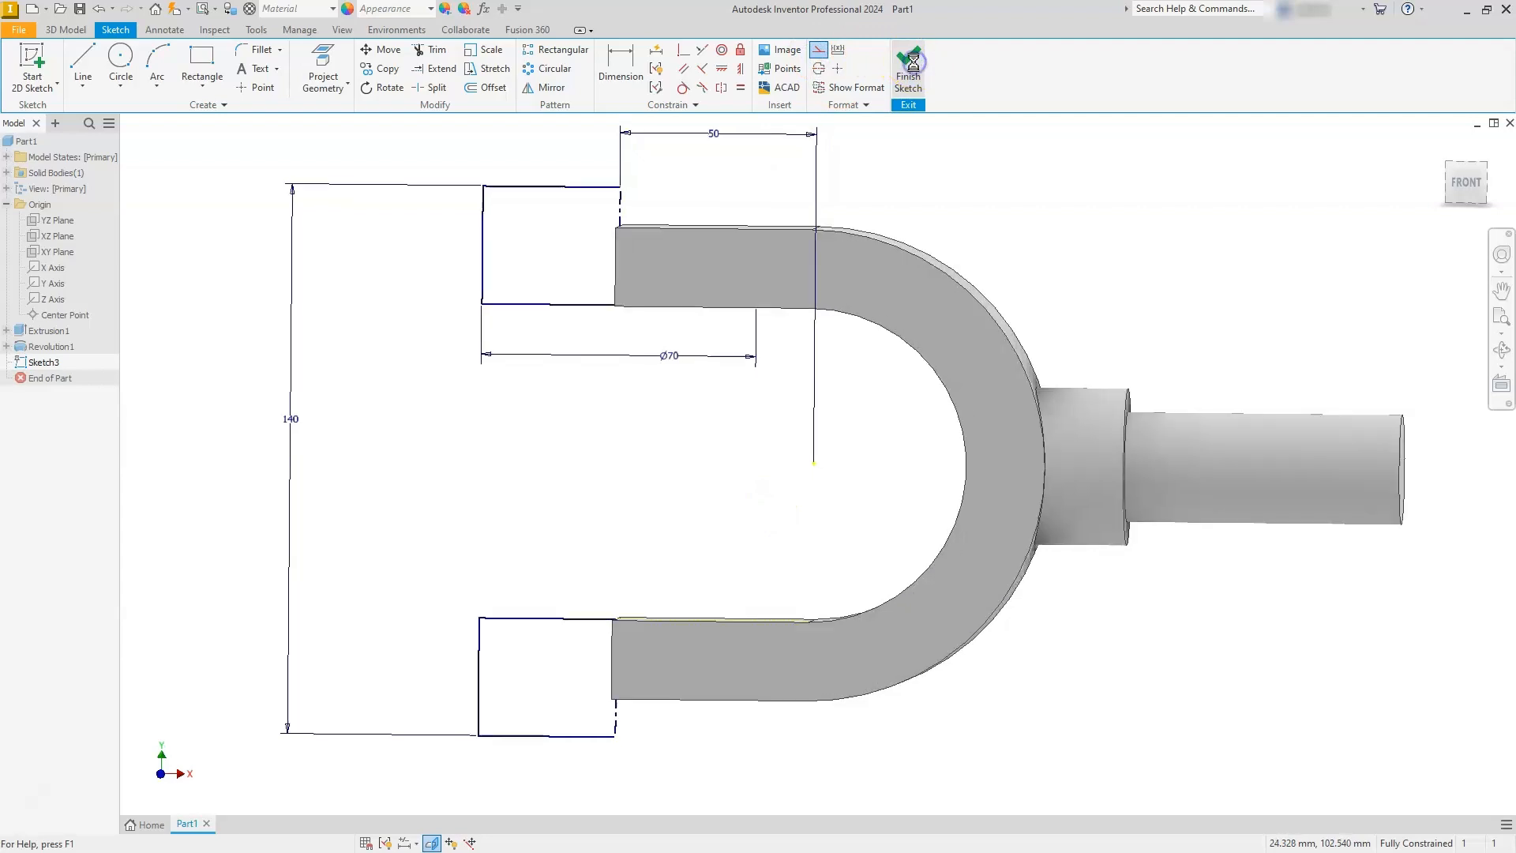
Step: Revolve both rectangles 360° about the vertical centerline at the arm ends, joining them to the body as bosses
{"action": "scroll", "coordinate": [1009, 338], "scroll_direction": "up", "scroll_amount": 4}
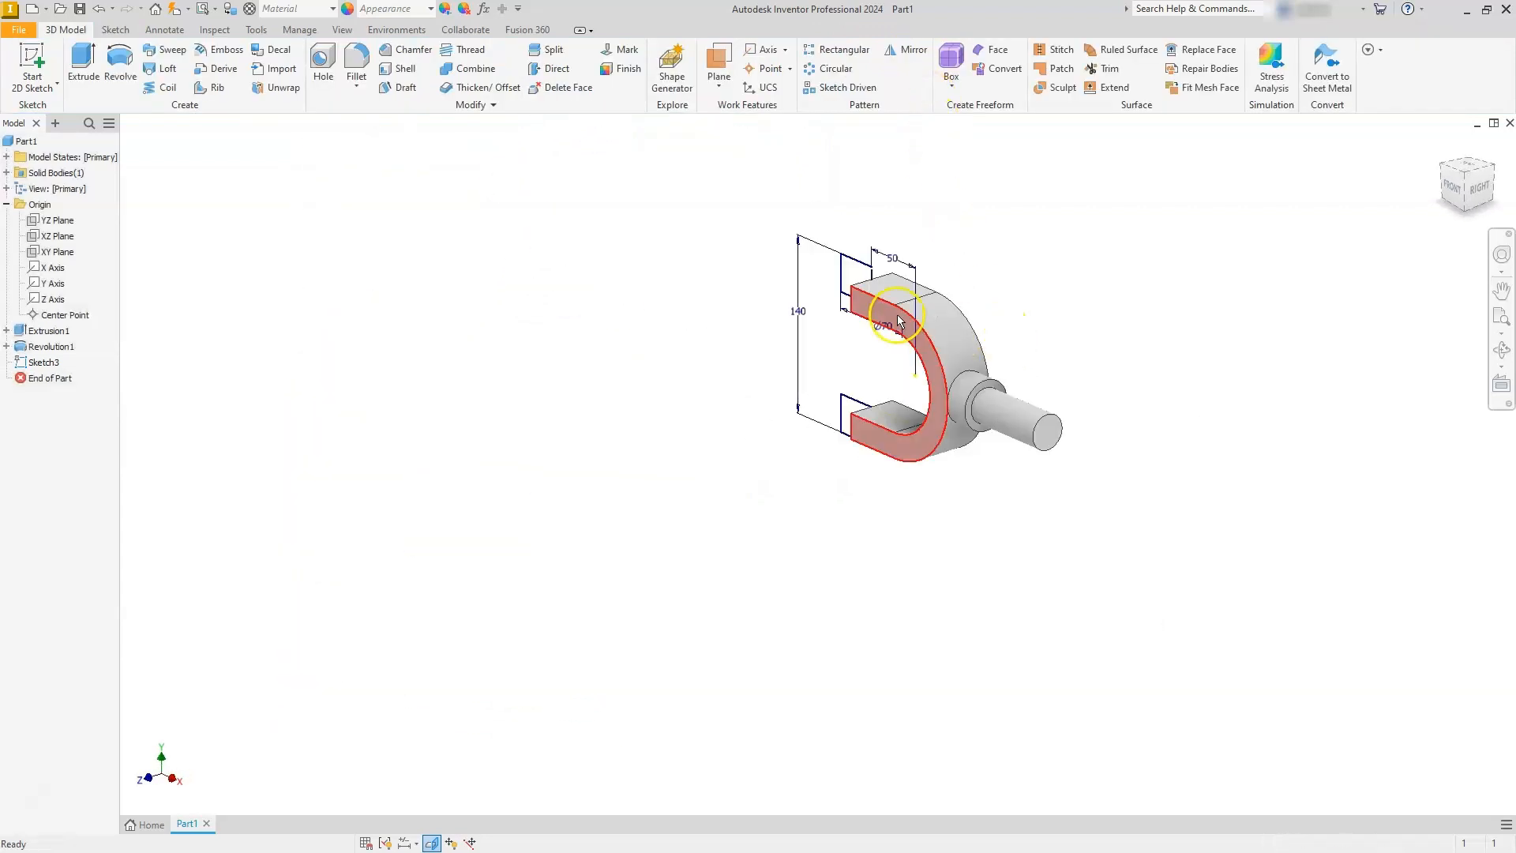
{"action": "scroll", "coordinate": [819, 394], "scroll_direction": "down", "scroll_amount": 2}
{"action": "middle_click_drag", "start_coordinate": [819, 395], "coordinate": [864, 486]}
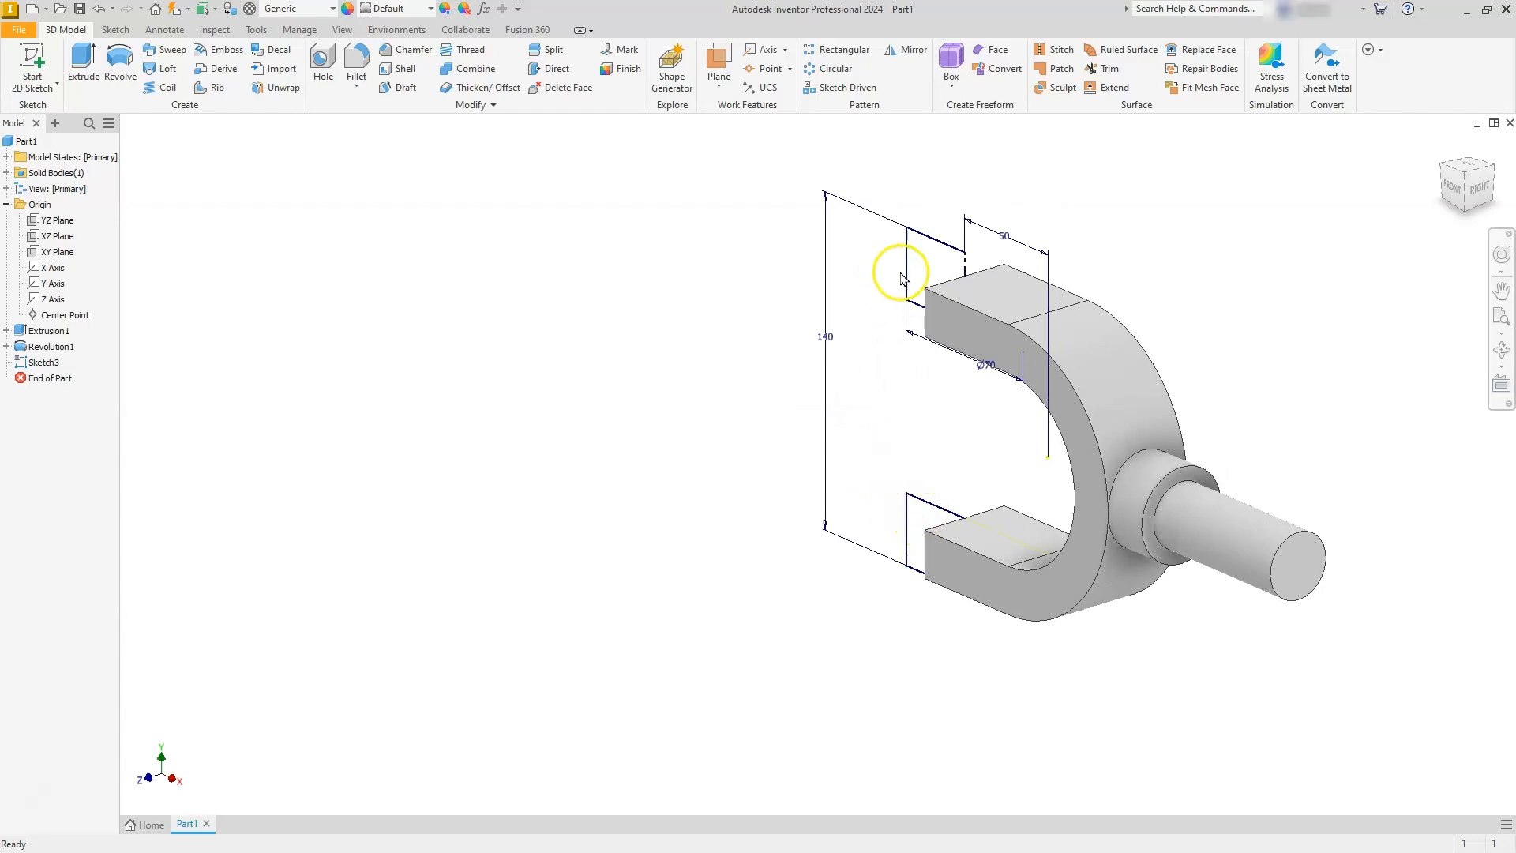
{"action": "left_click", "coordinate": [120, 62]}
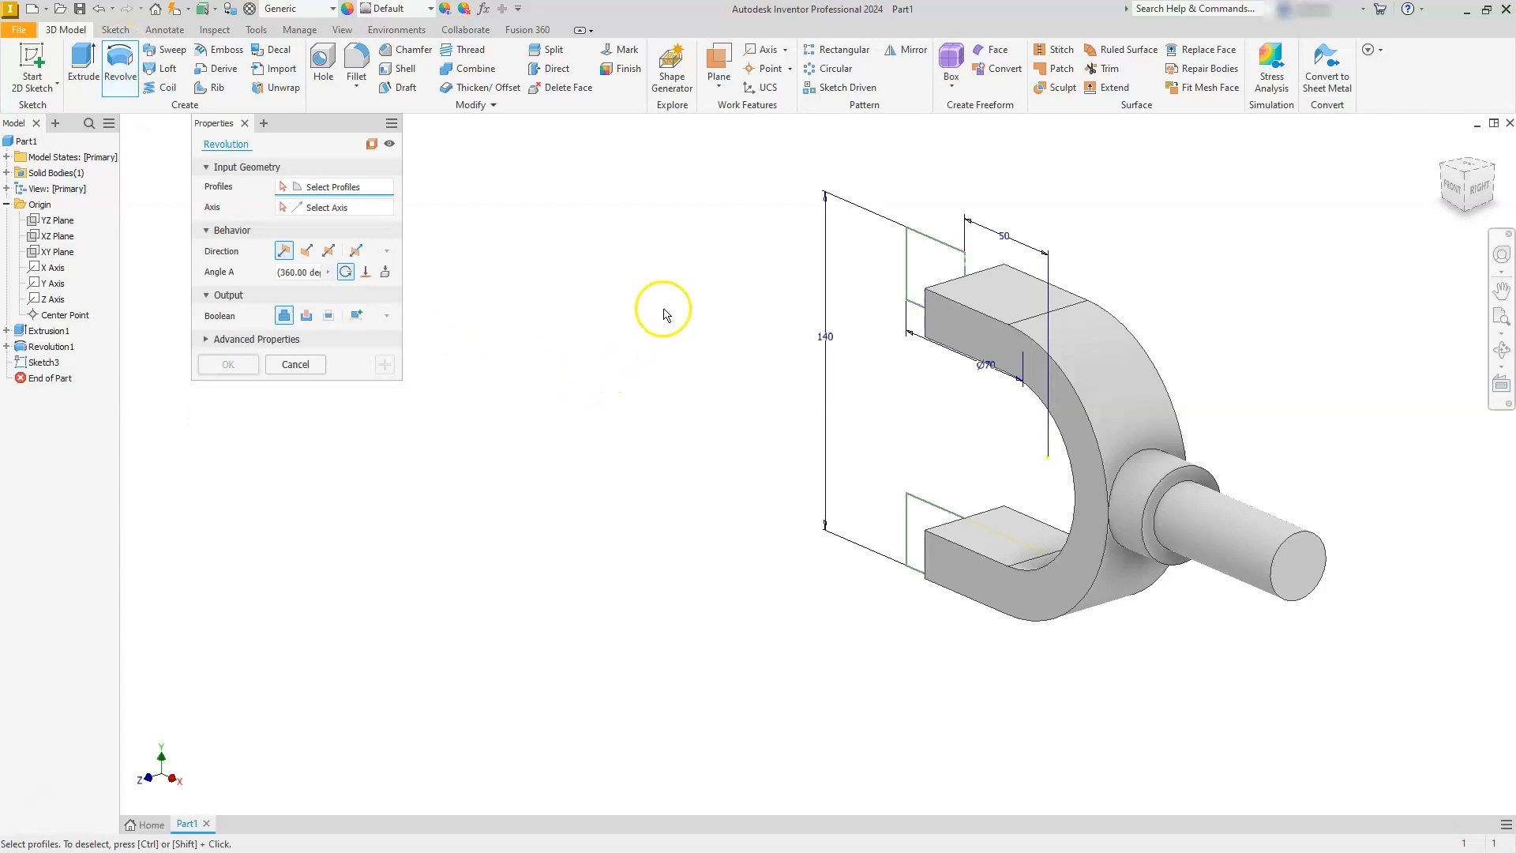
{"action": "left_click", "coordinate": [935, 264]}
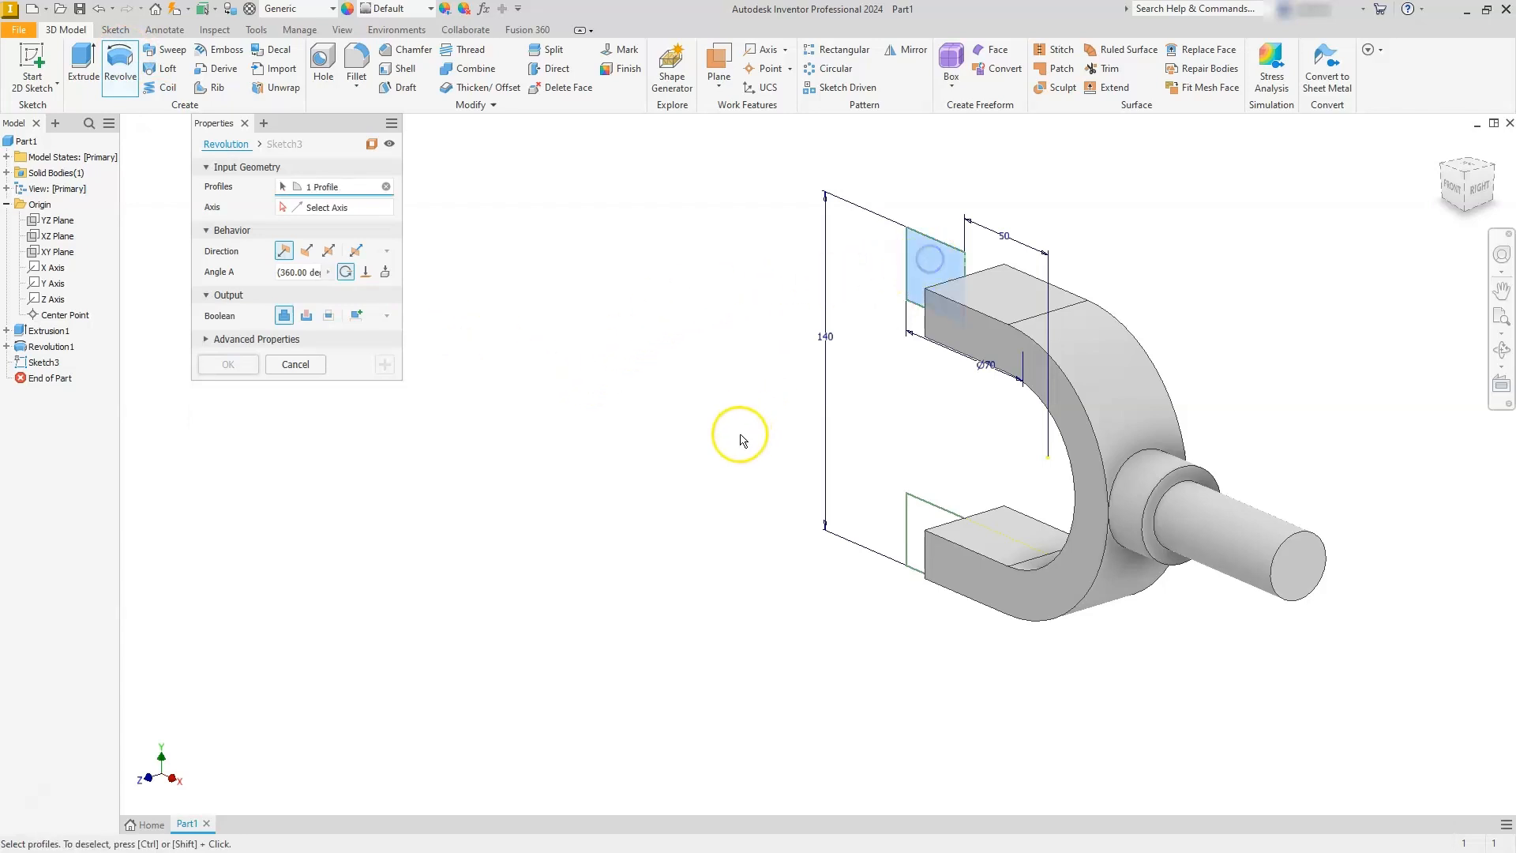
{"action": "left_click", "coordinate": [906, 519]}
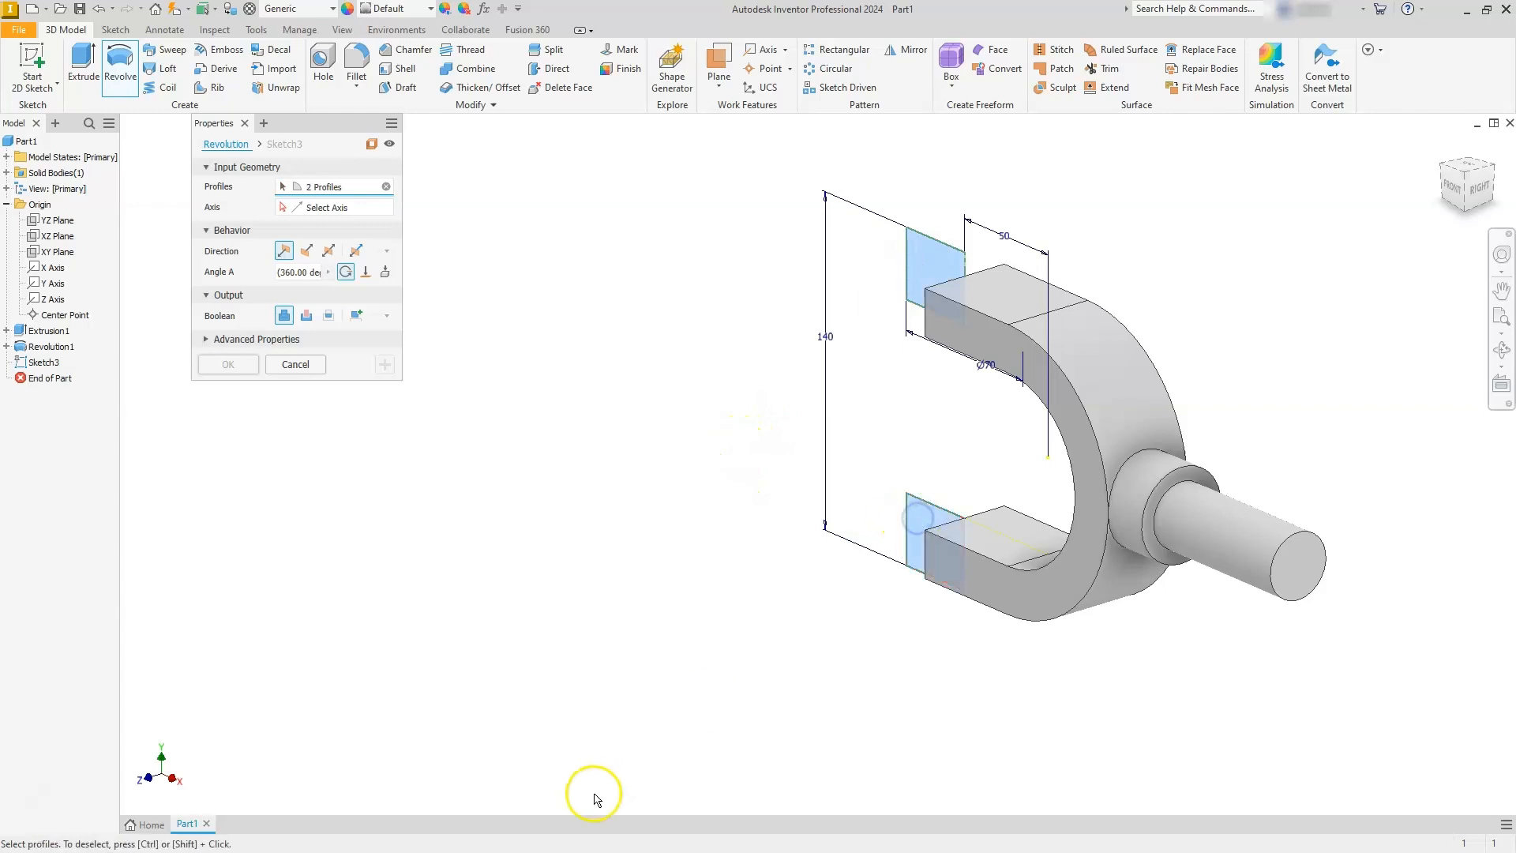
{"action": "left_click", "coordinate": [345, 207]}
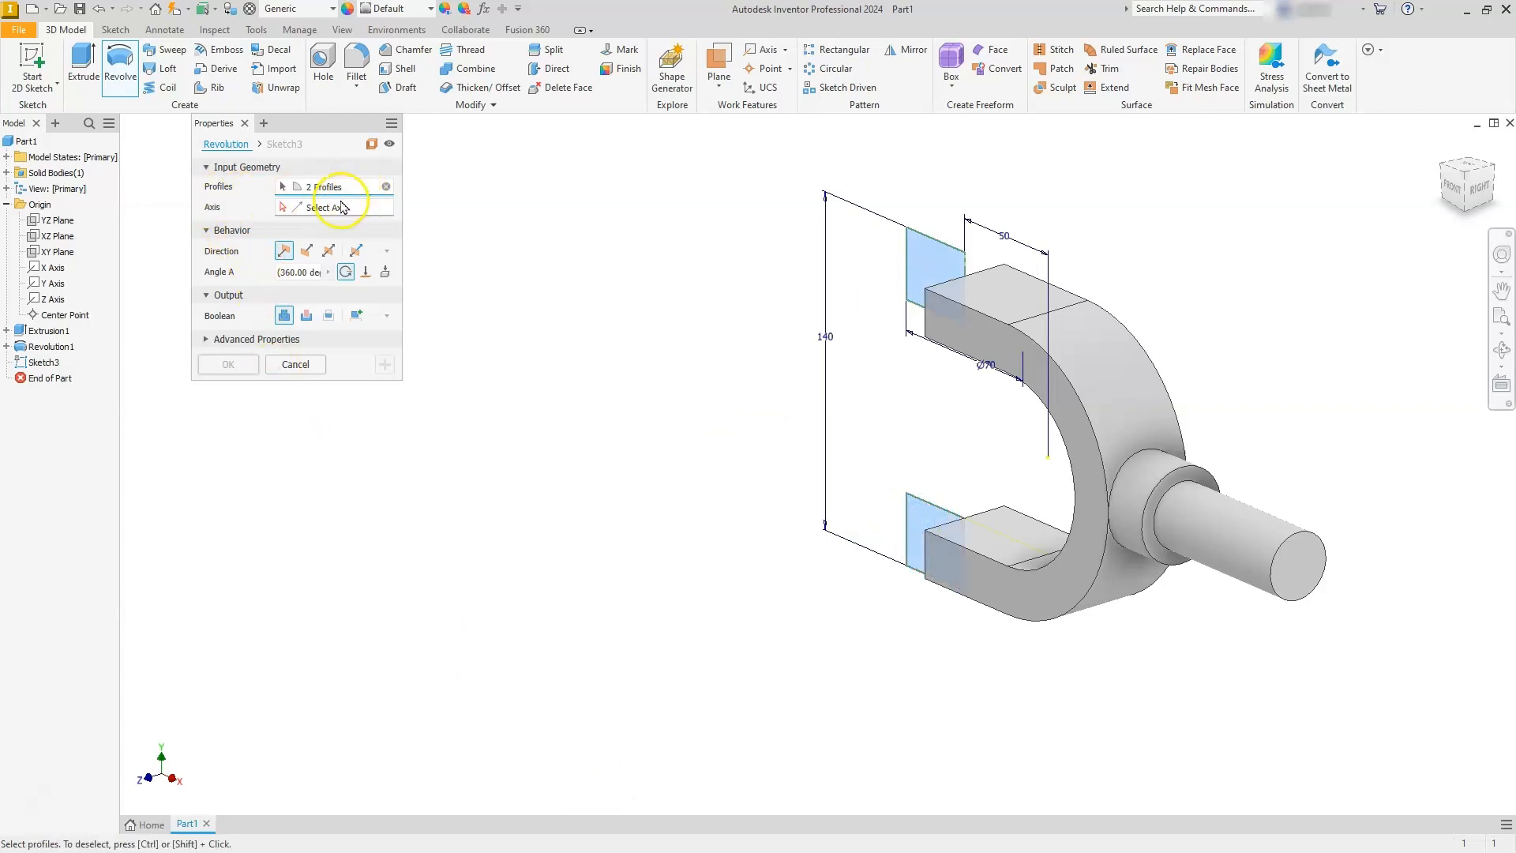
{"action": "left_click", "coordinate": [330, 213]}
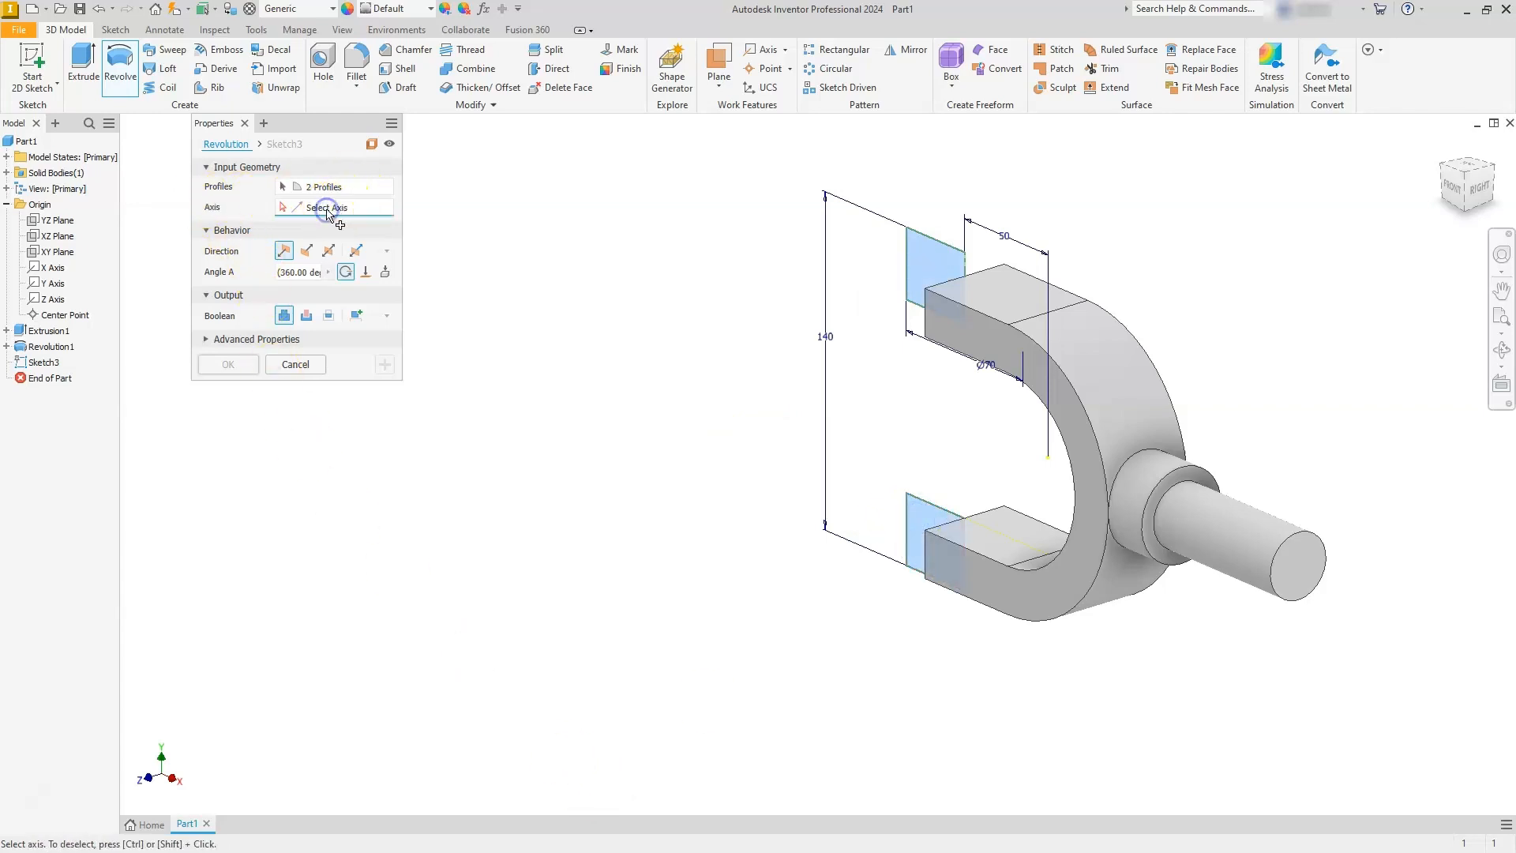
{"action": "left_click", "coordinate": [966, 270]}
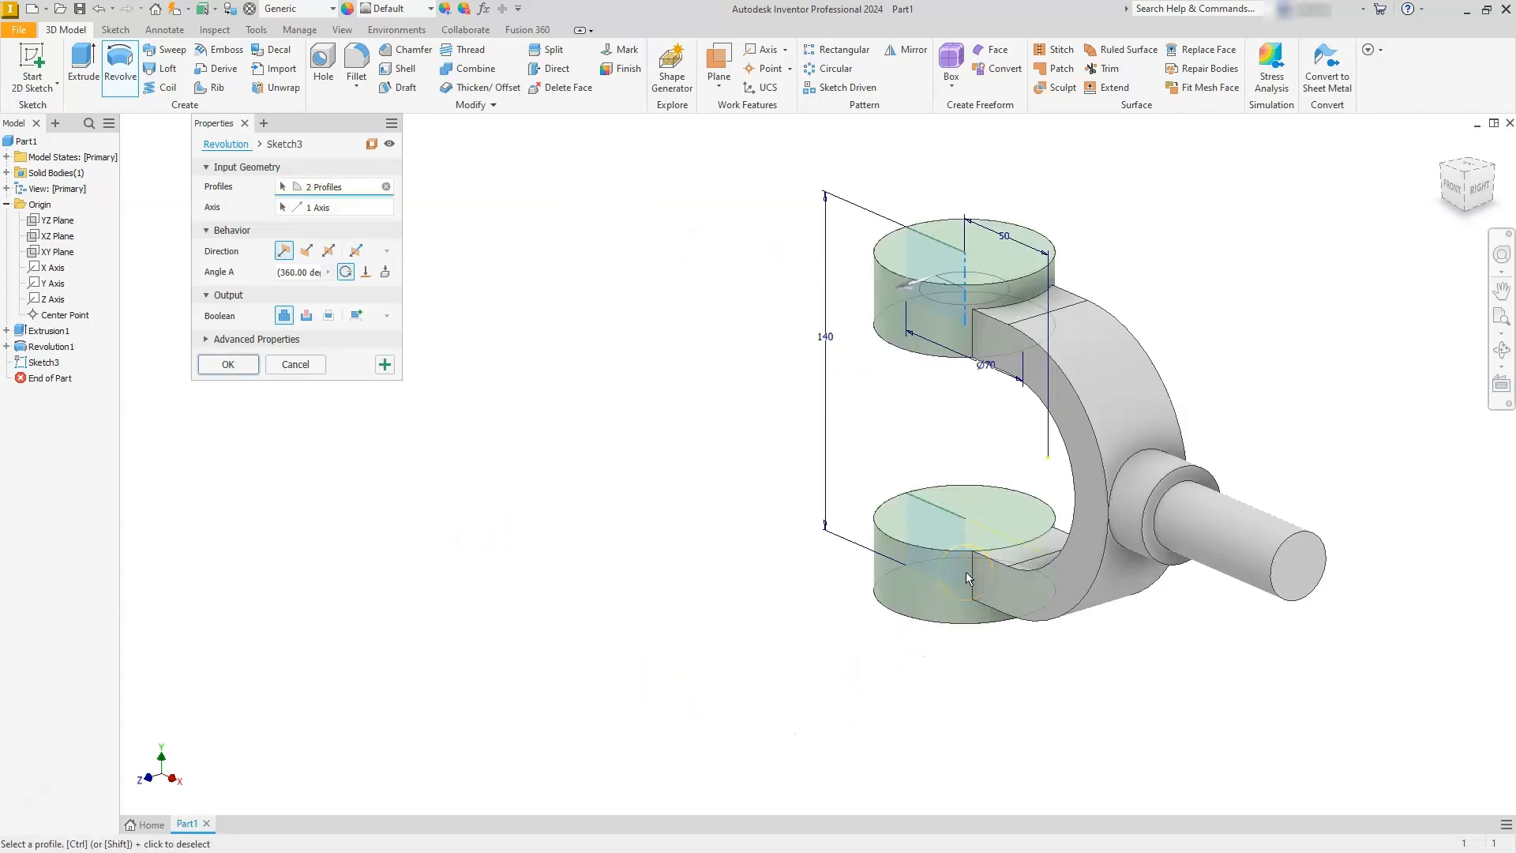
{"action": "left_click", "coordinate": [226, 364]}
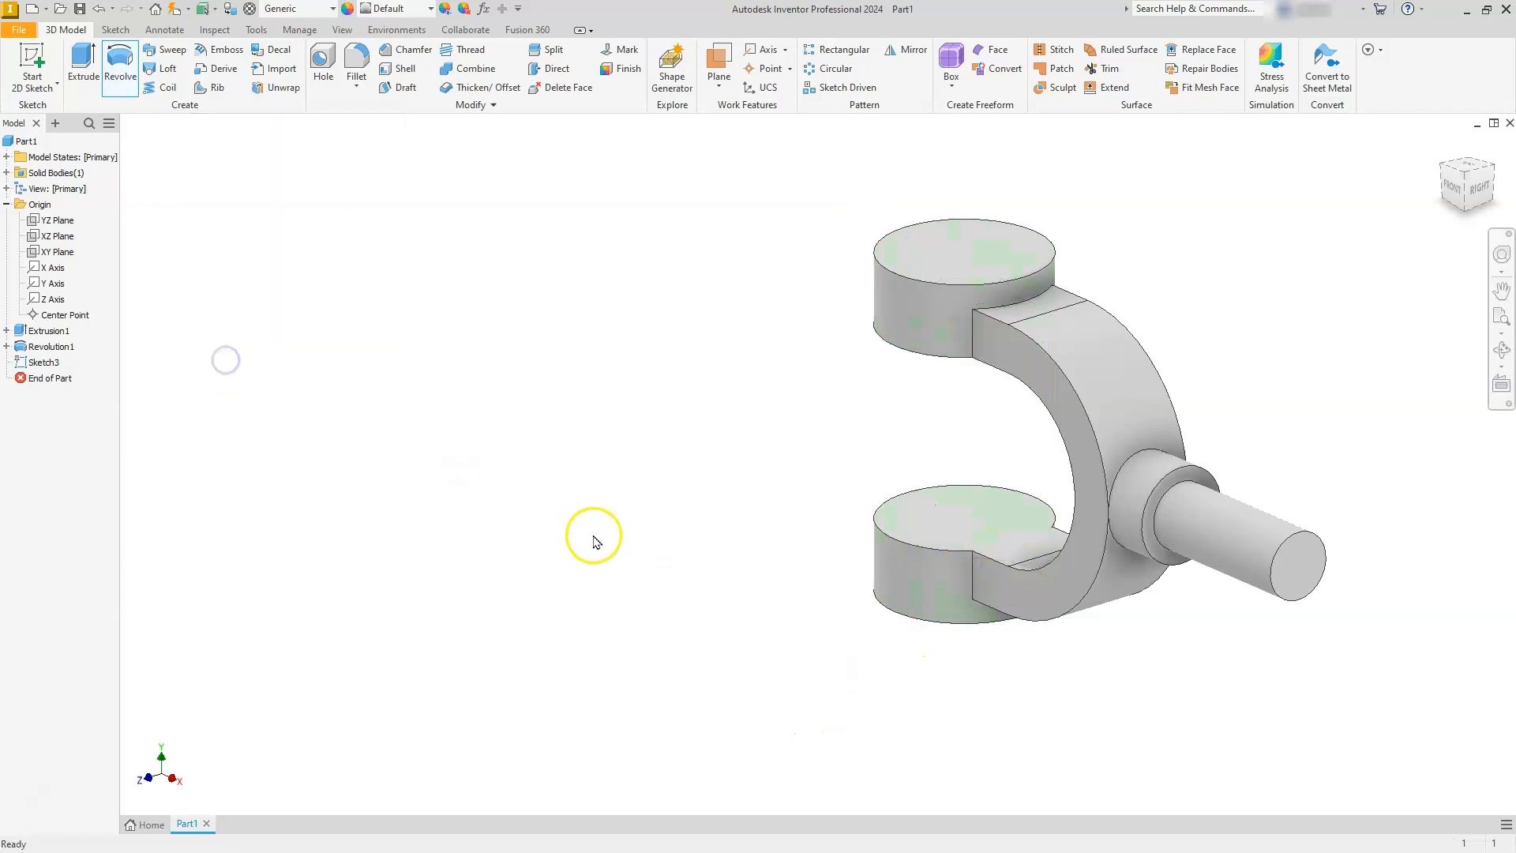
Step: Add a 40 mm diameter simple hole concentric with the upper boss's top face, running through both bosses
{"action": "middle_click_drag", "start_coordinate": [595, 518], "coordinate": [443, 538]}
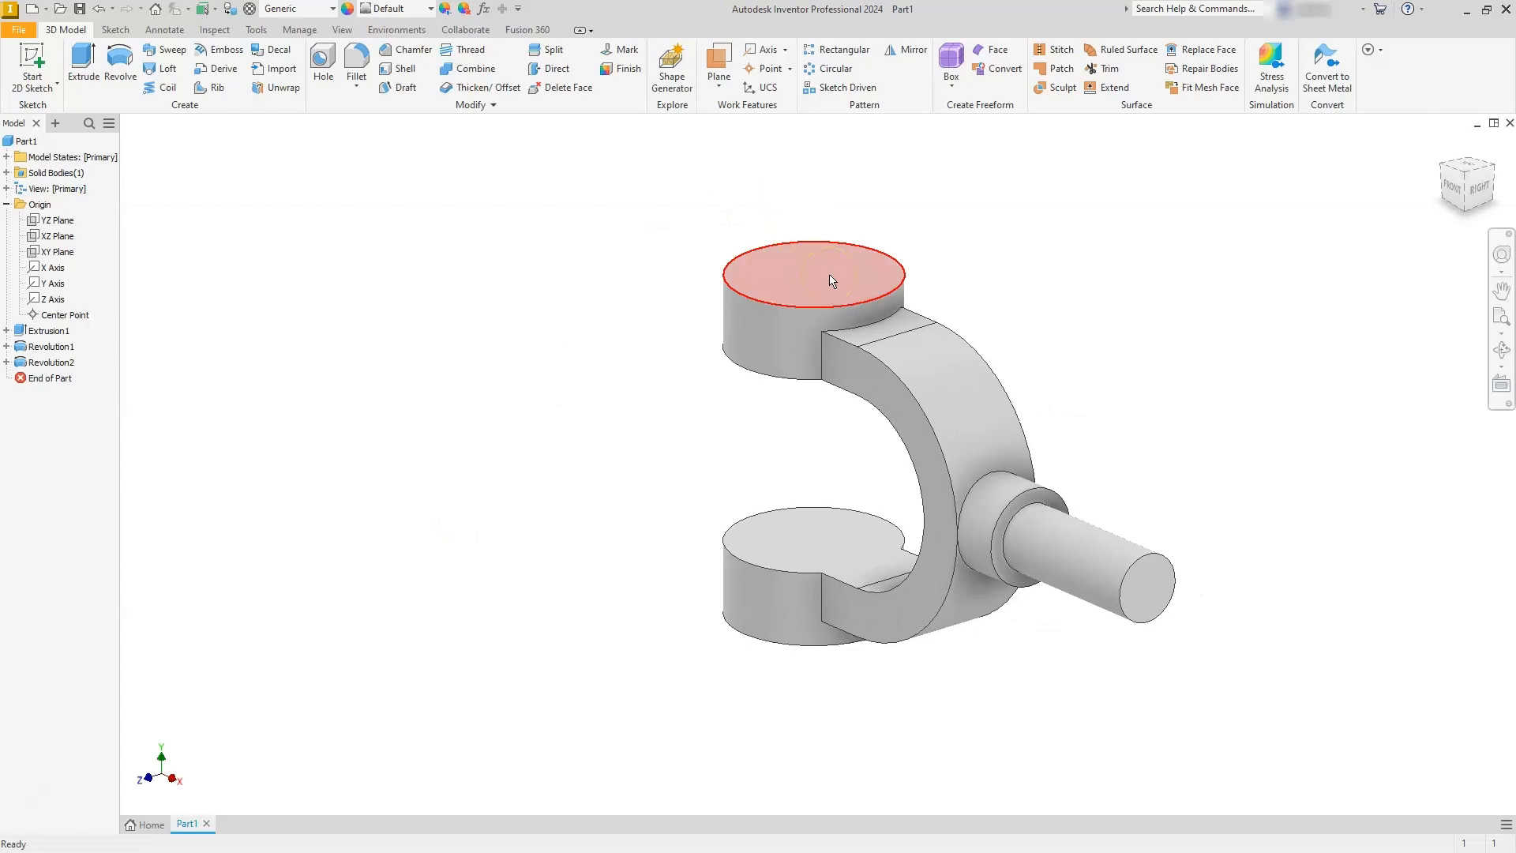
{"action": "left_click", "coordinate": [328, 61]}
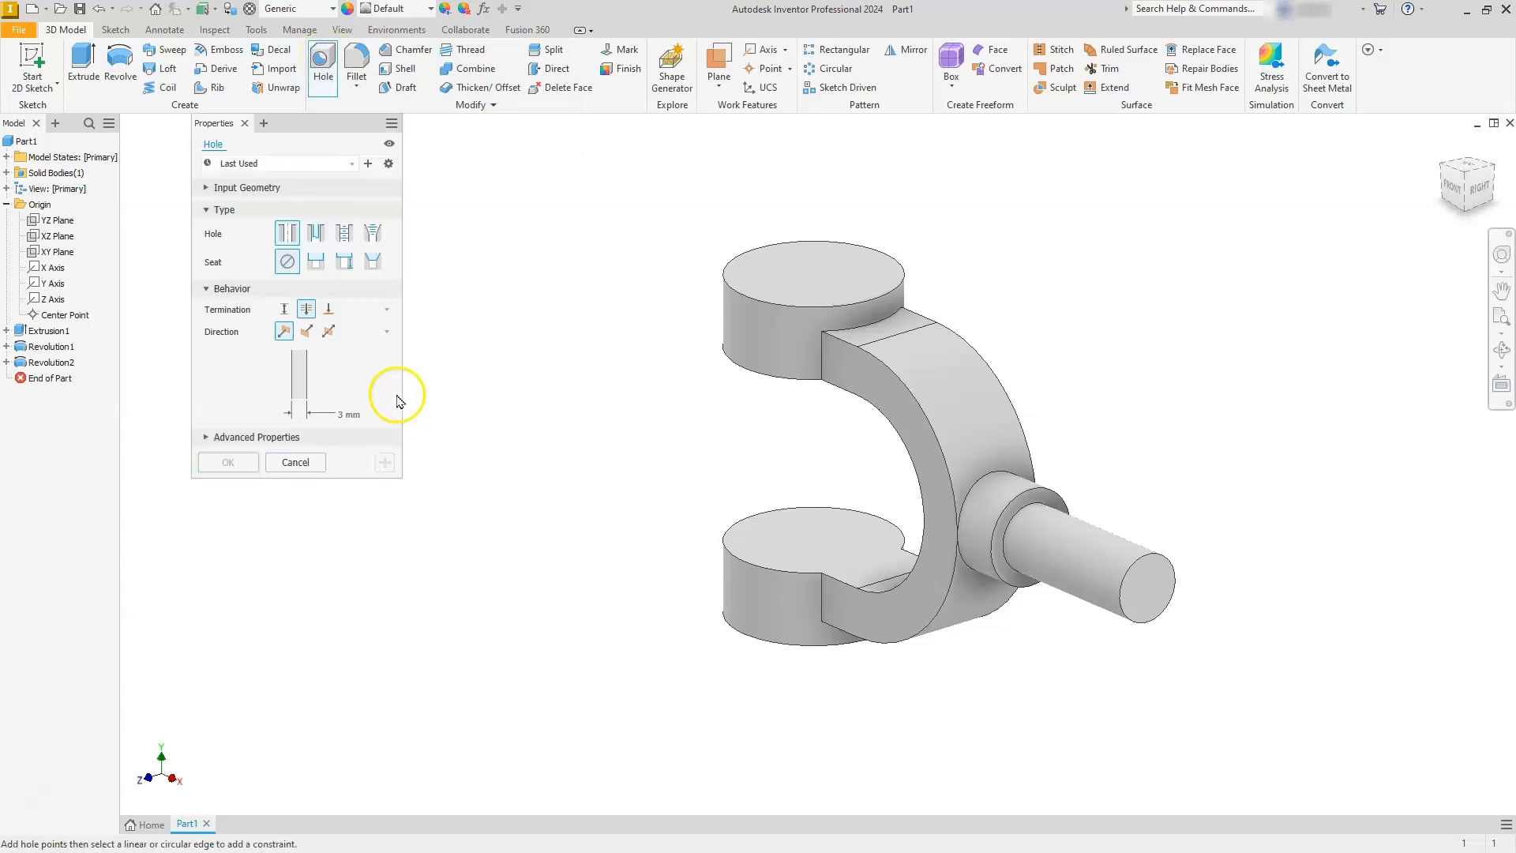
{"action": "left_click", "coordinate": [776, 273]}
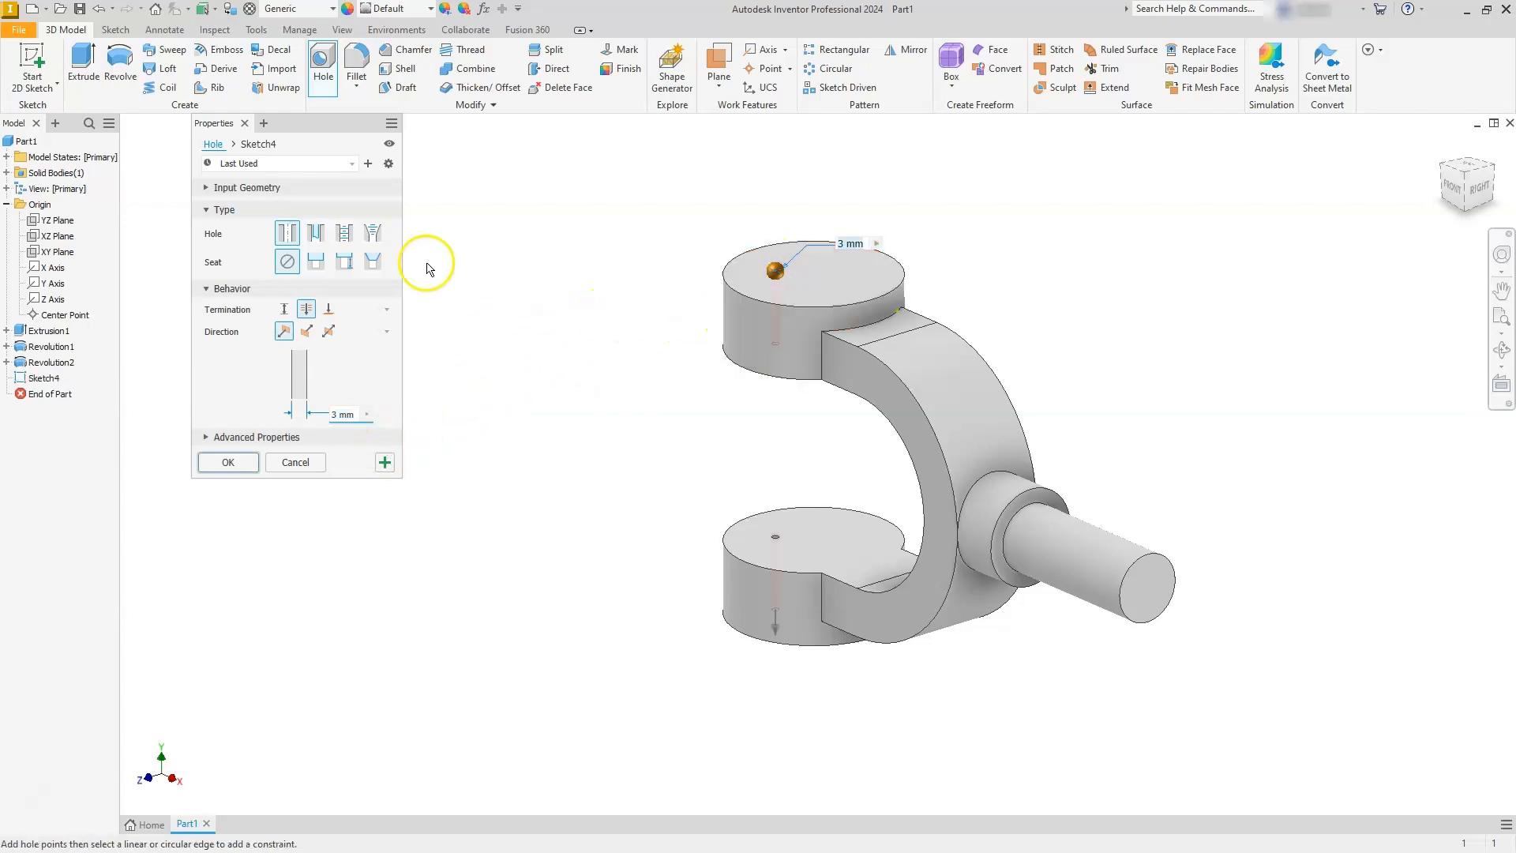
{"action": "left_click", "coordinate": [751, 299]}
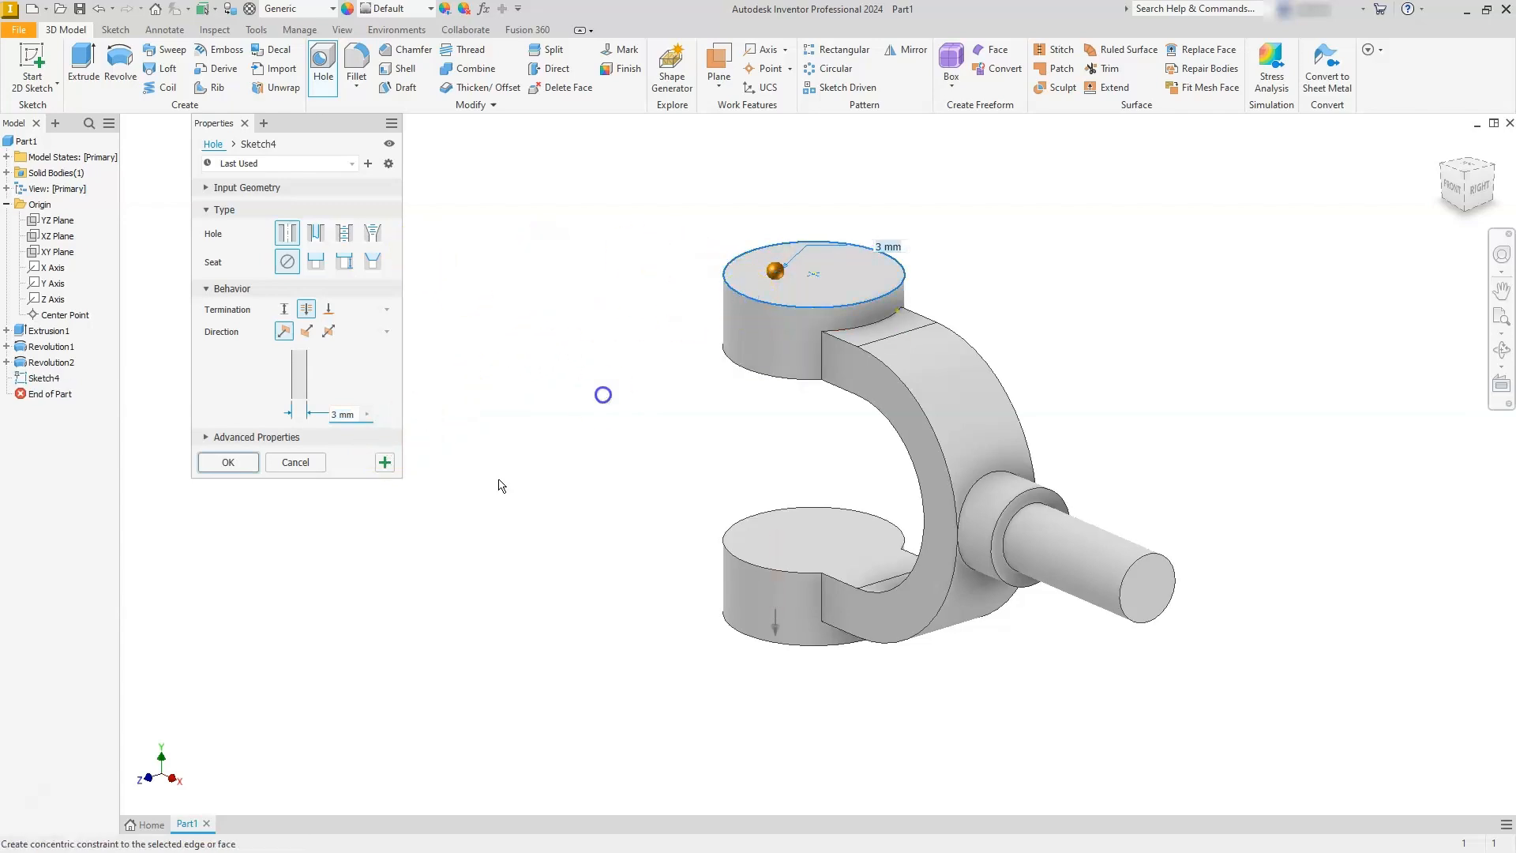
{"action": "left_click", "coordinate": [353, 415]}
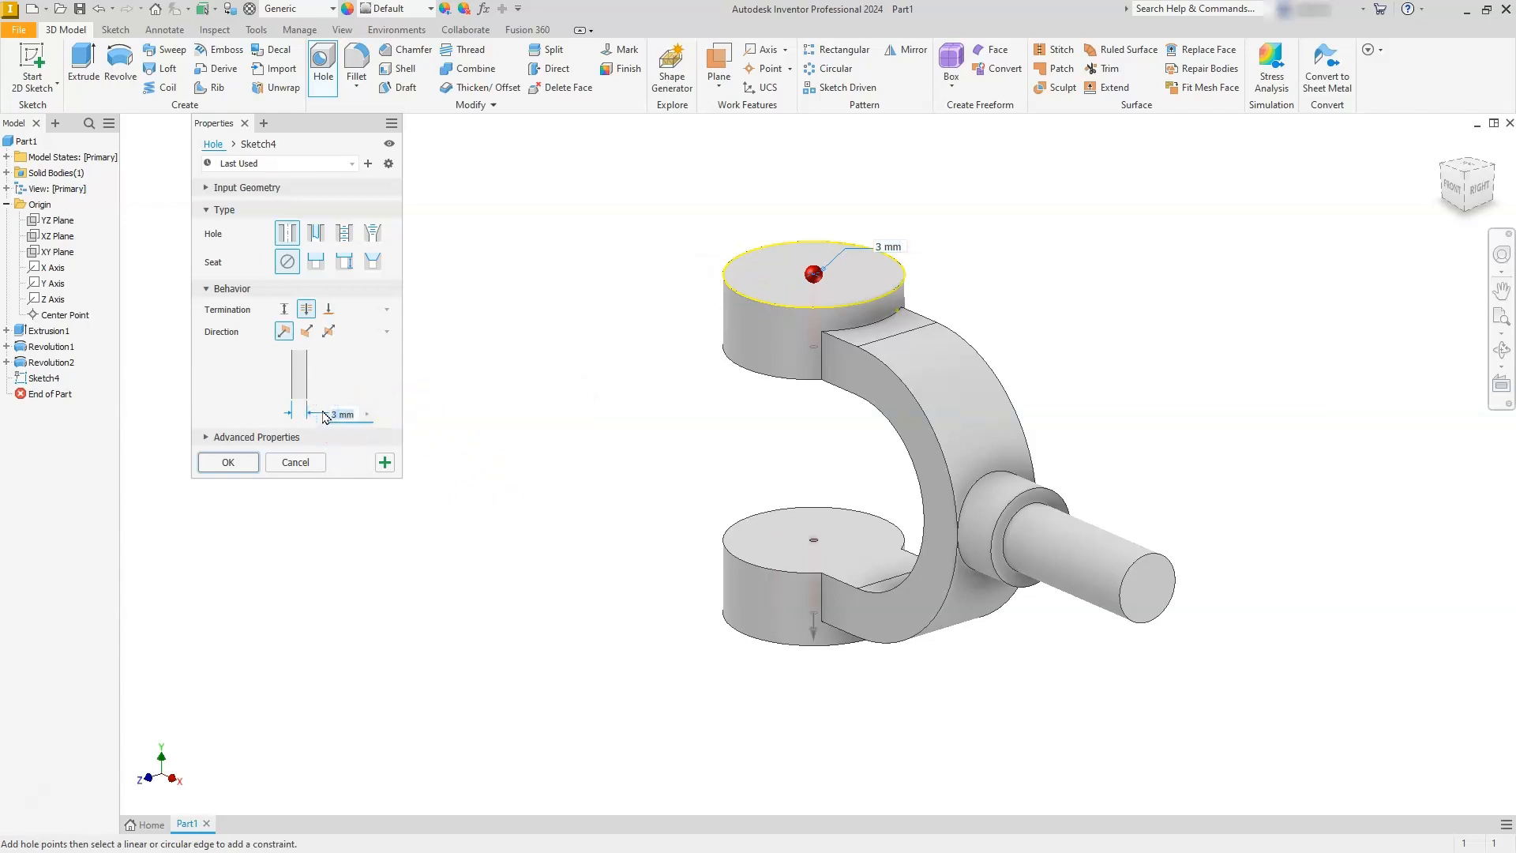
{"action": "type", "text": "40"}
{"action": "key", "text": "Return"}
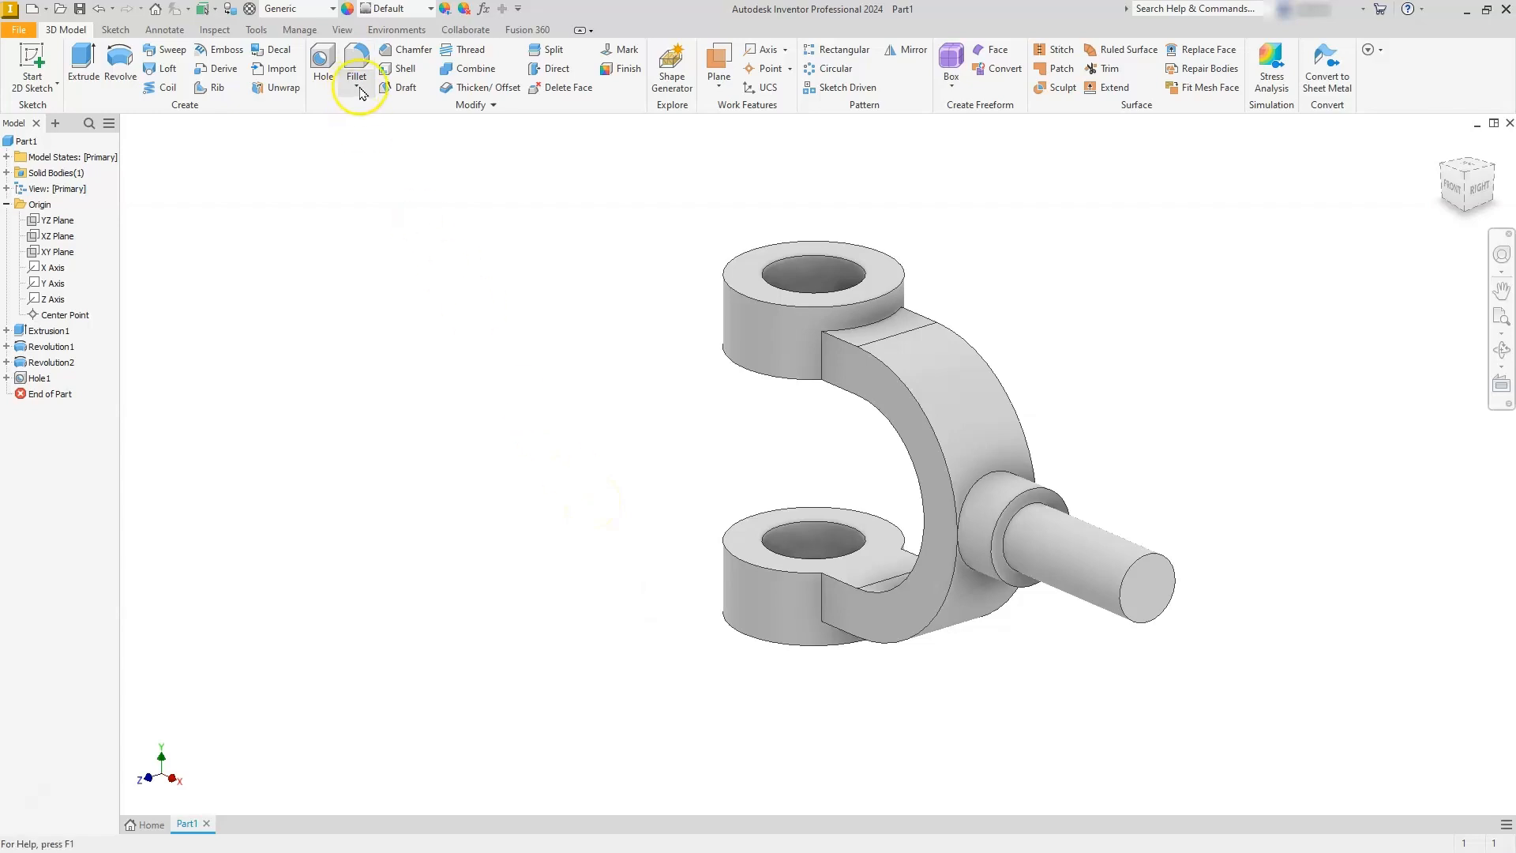
Step: Fillet the shank's step edge with a 5 mm radius and the two outer boss-to-arm edges with a 2 mm radius
{"action": "left_click", "coordinate": [350, 63]}
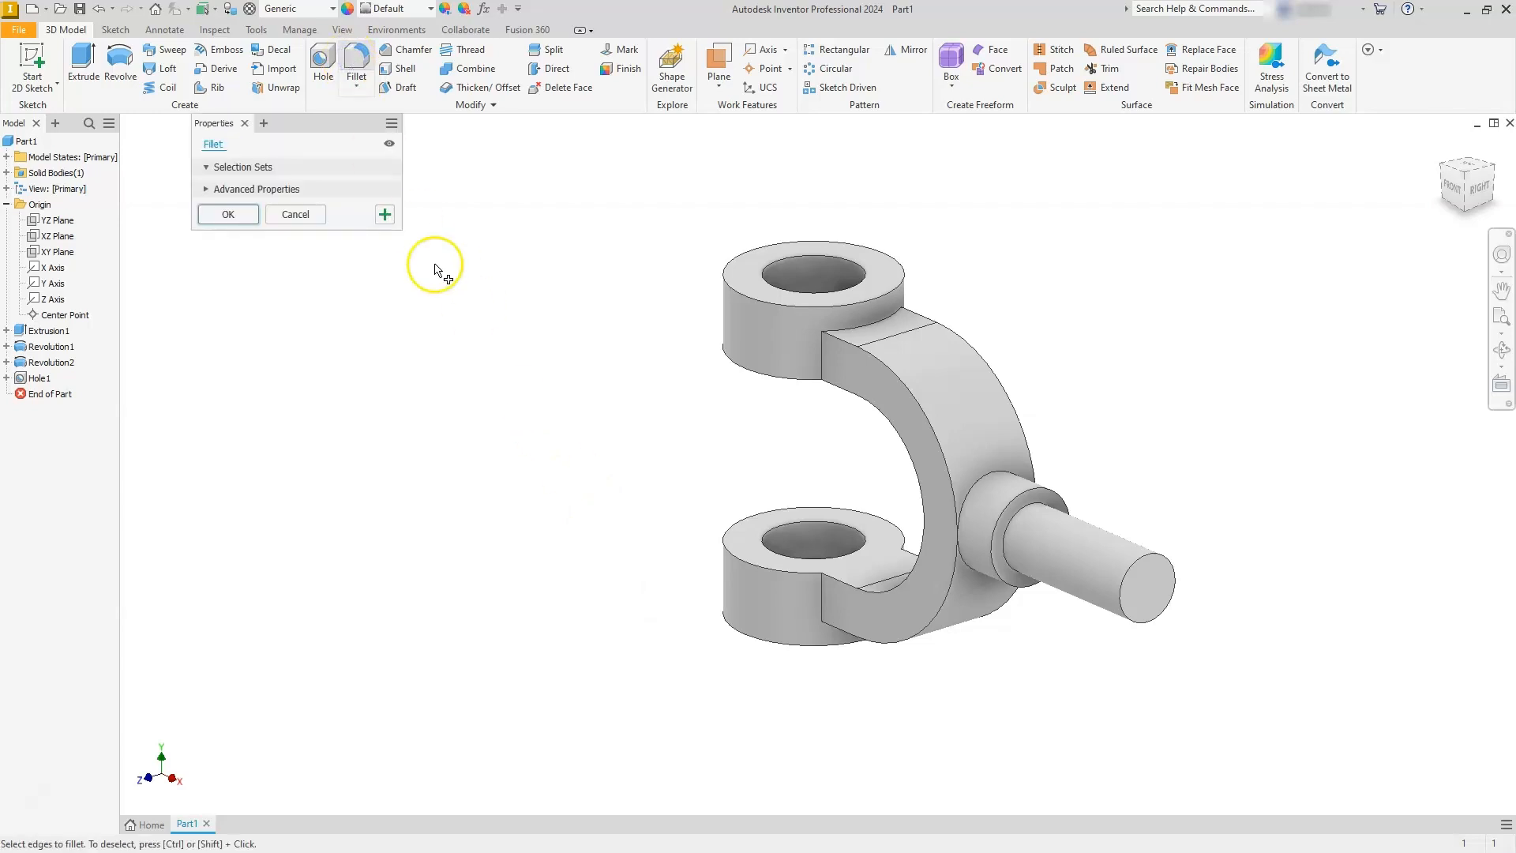
{"action": "left_click", "coordinate": [1026, 520]}
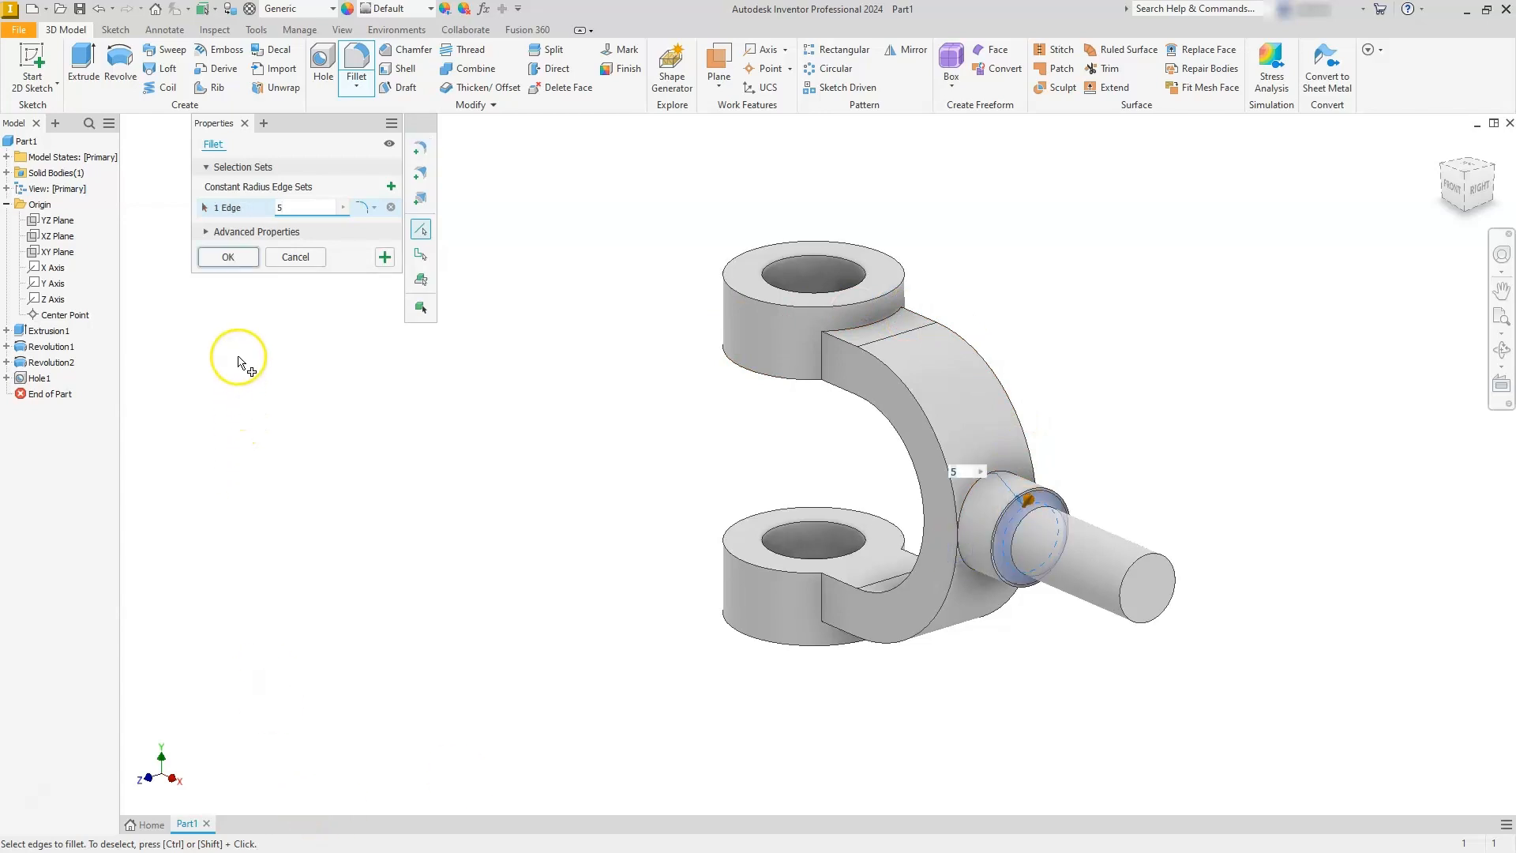
{"action": "left_click", "coordinate": [391, 188]}
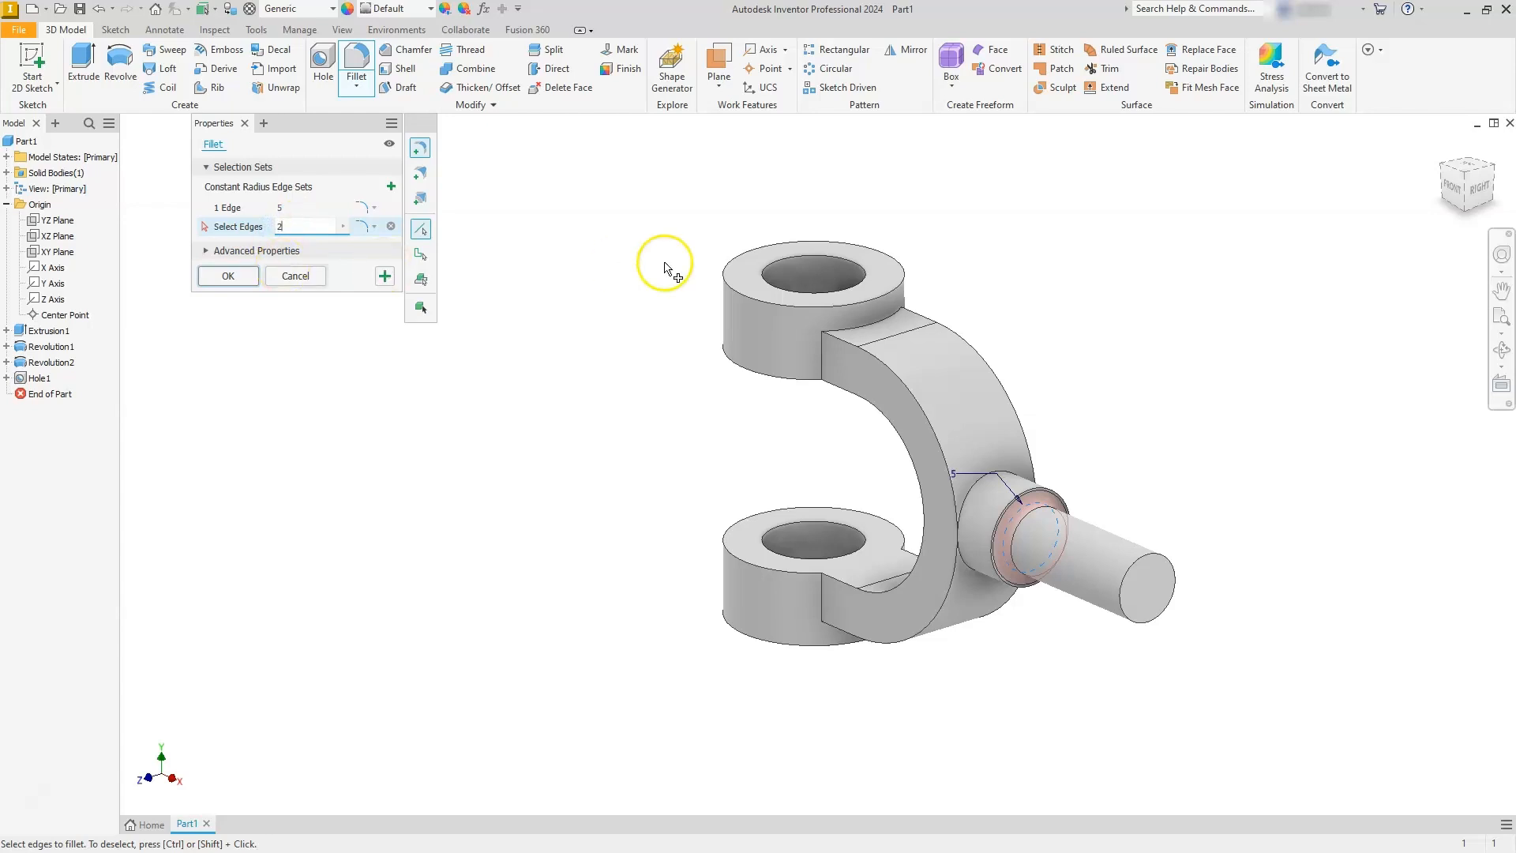
{"action": "left_click", "coordinate": [887, 328]}
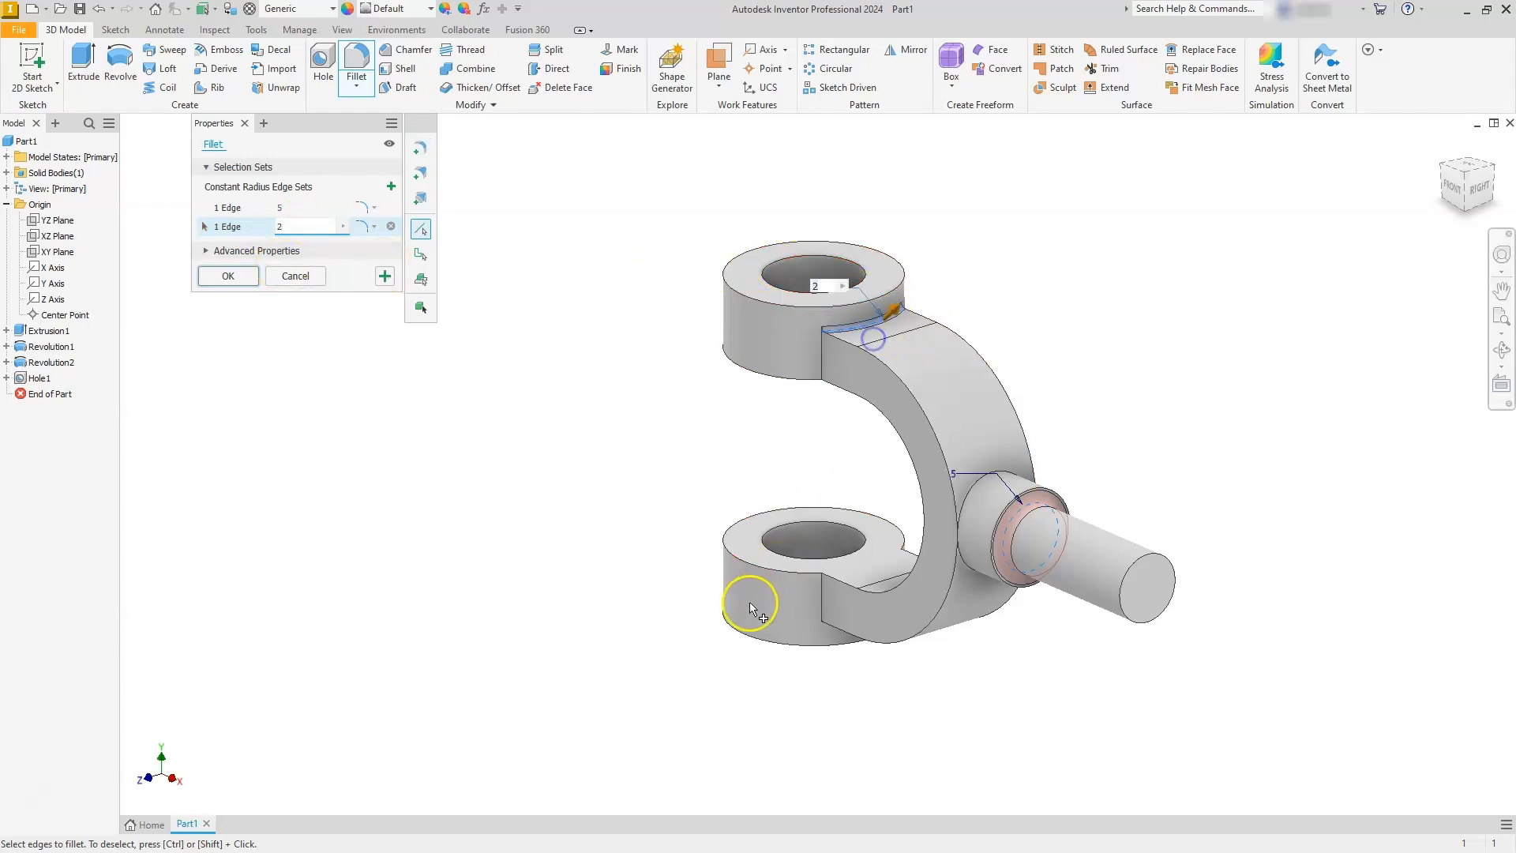
{"action": "left_click", "coordinate": [1467, 209]}
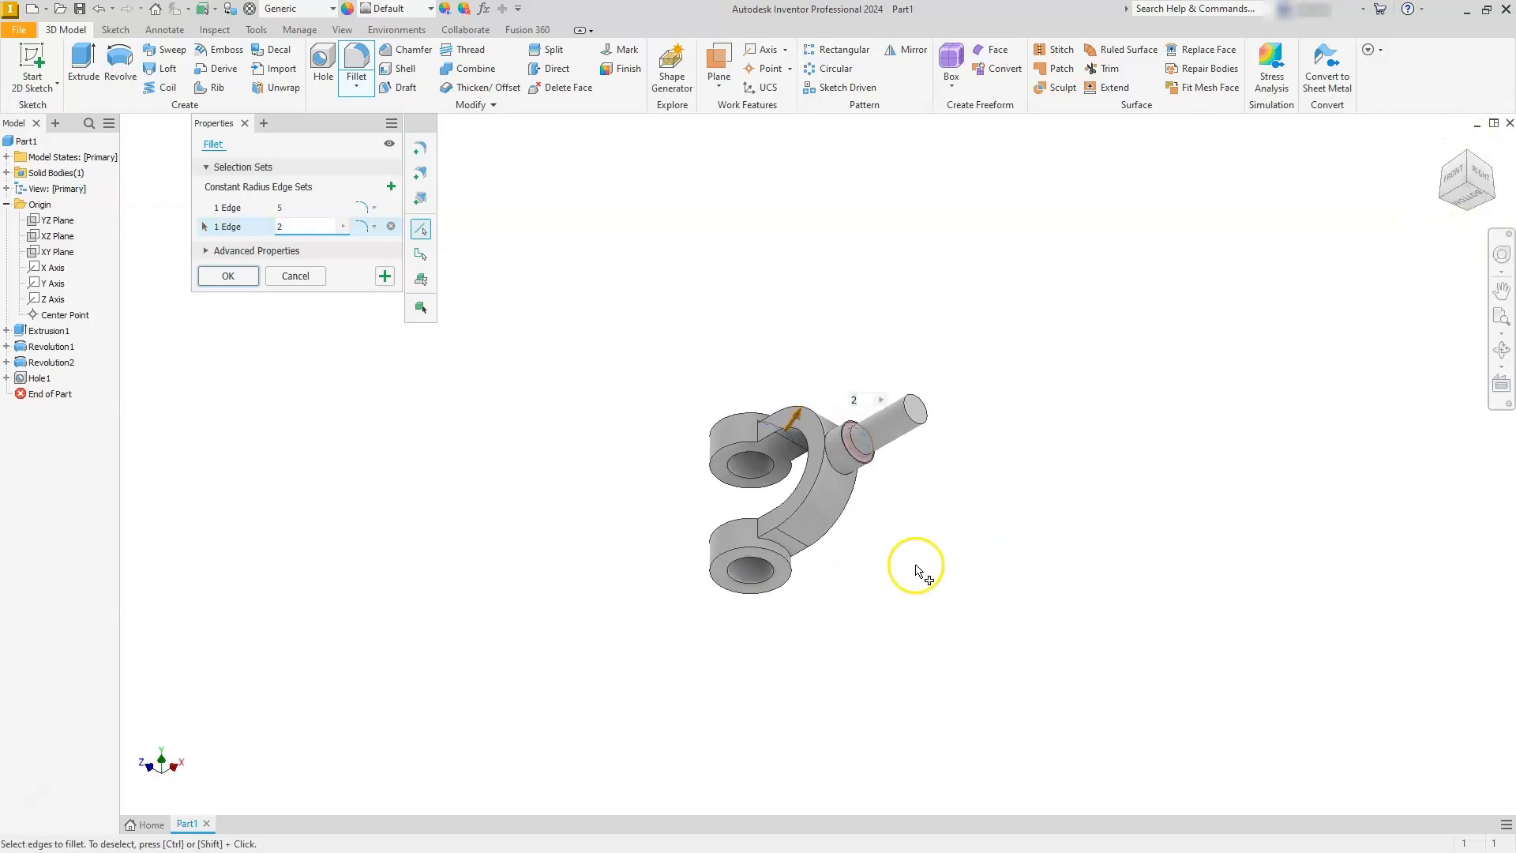
{"action": "scroll", "coordinate": [803, 584], "scroll_direction": "up", "scroll_amount": 5}
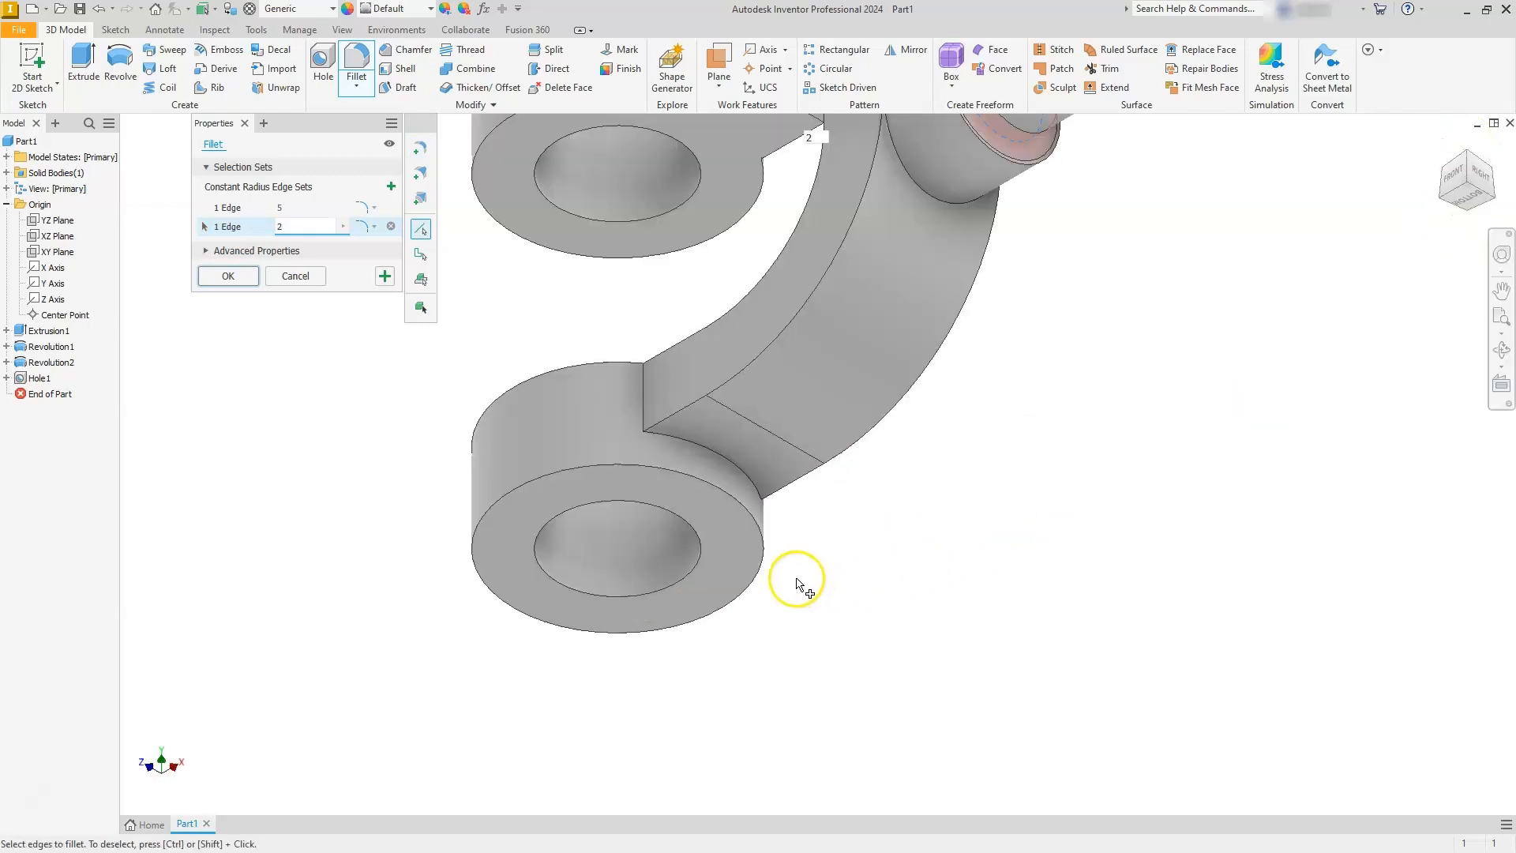
{"action": "left_click", "coordinate": [698, 451]}
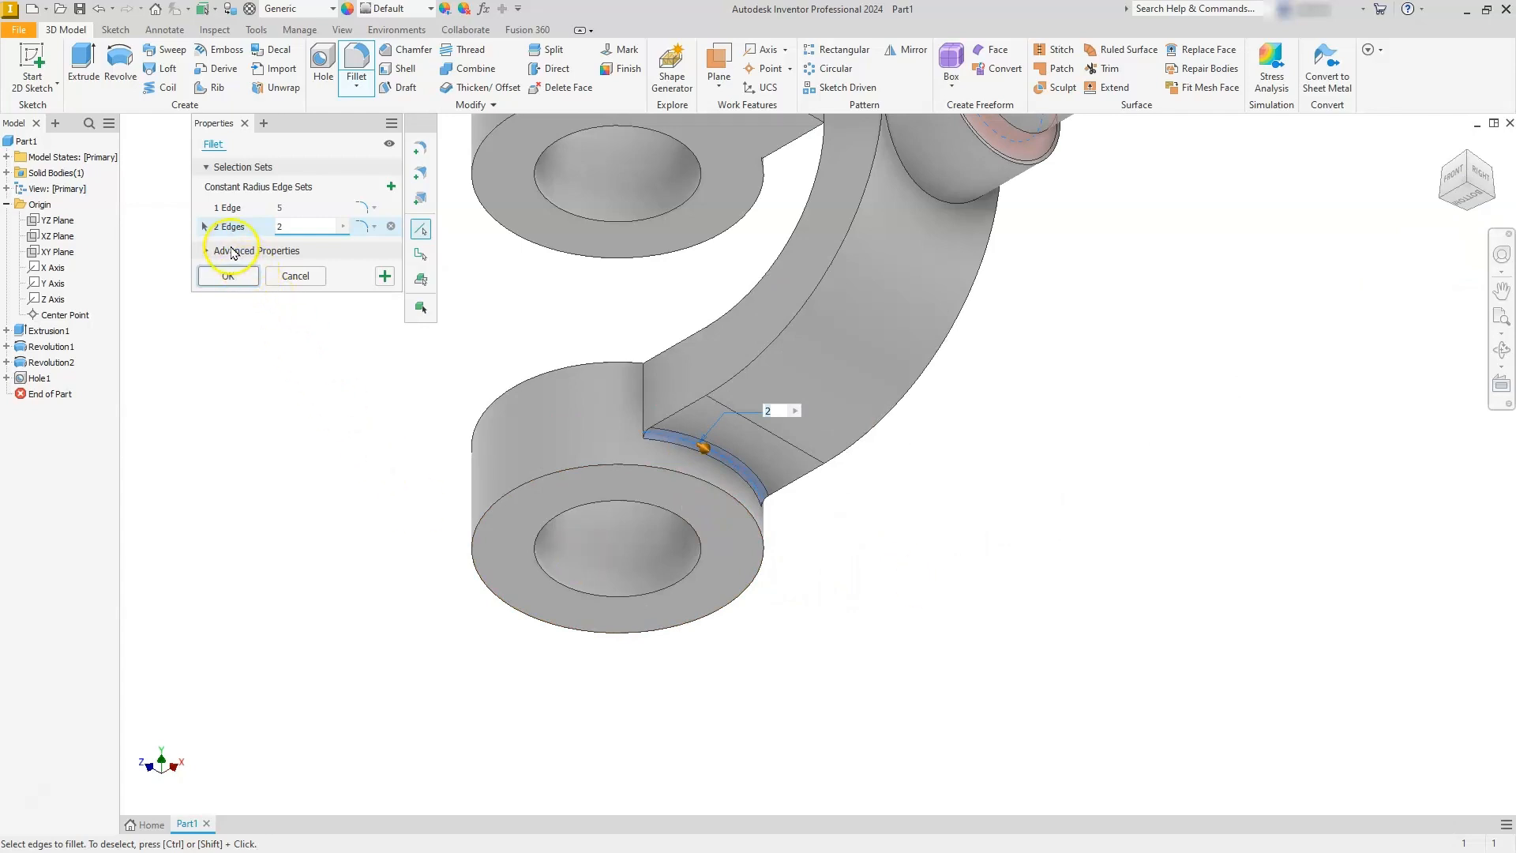
{"action": "left_click", "coordinate": [228, 276]}
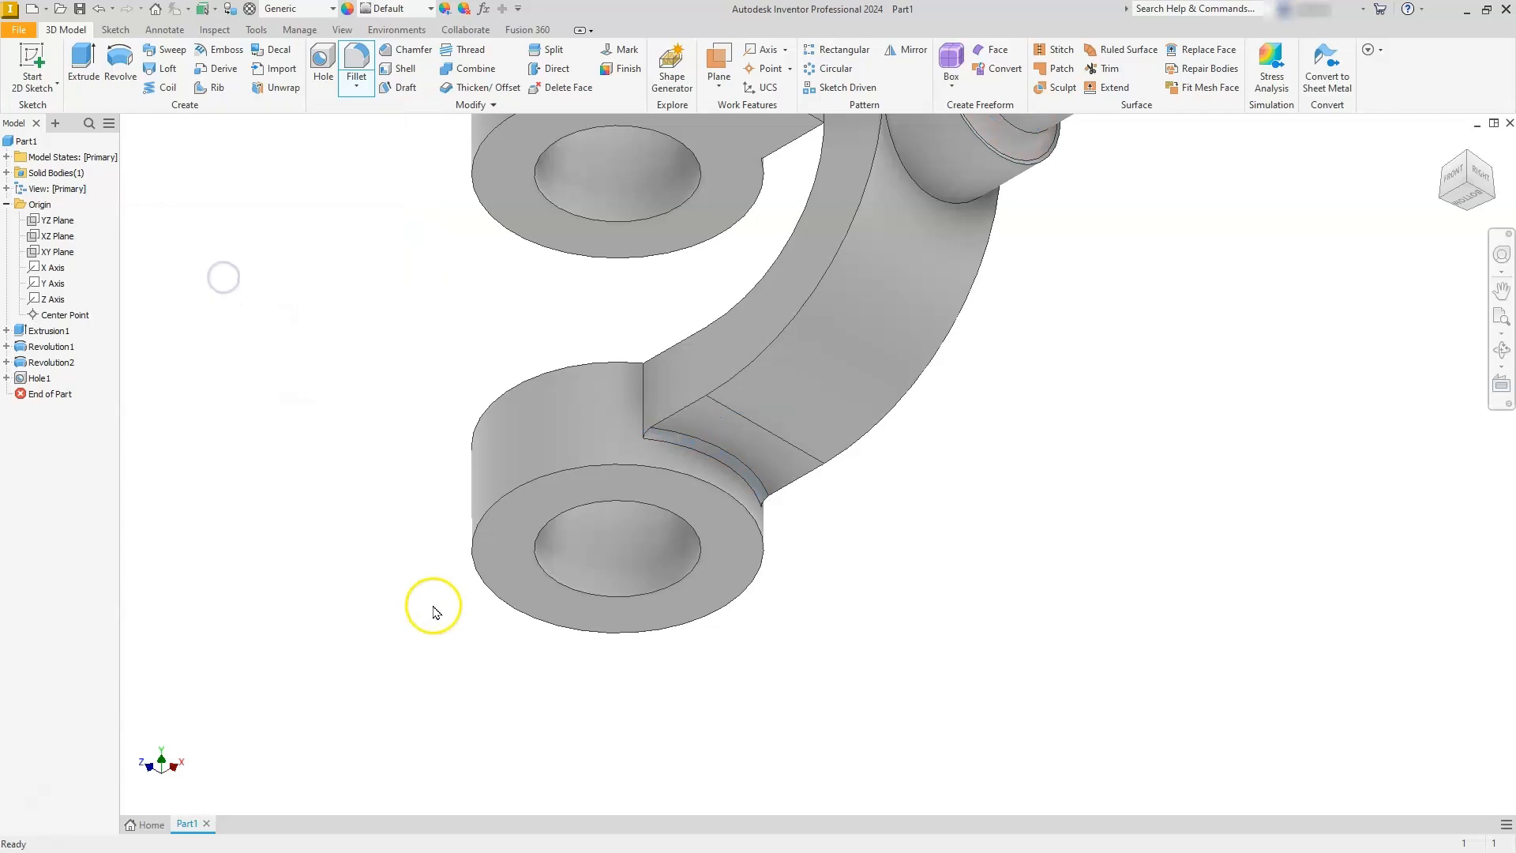
{"action": "left_click", "coordinate": [1456, 181]}
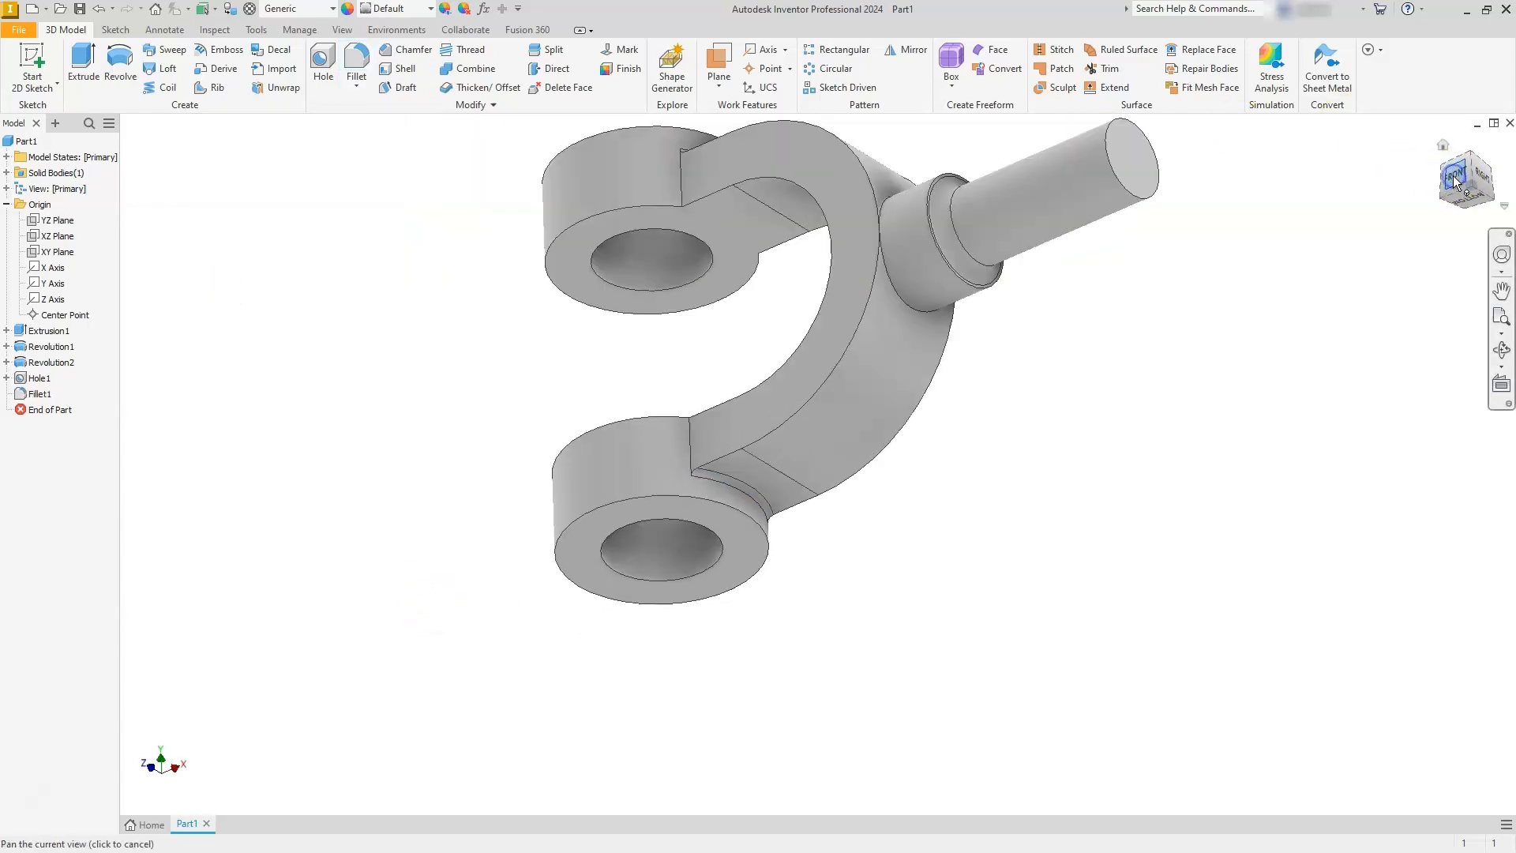
{"action": "left_click", "coordinate": [1485, 172]}
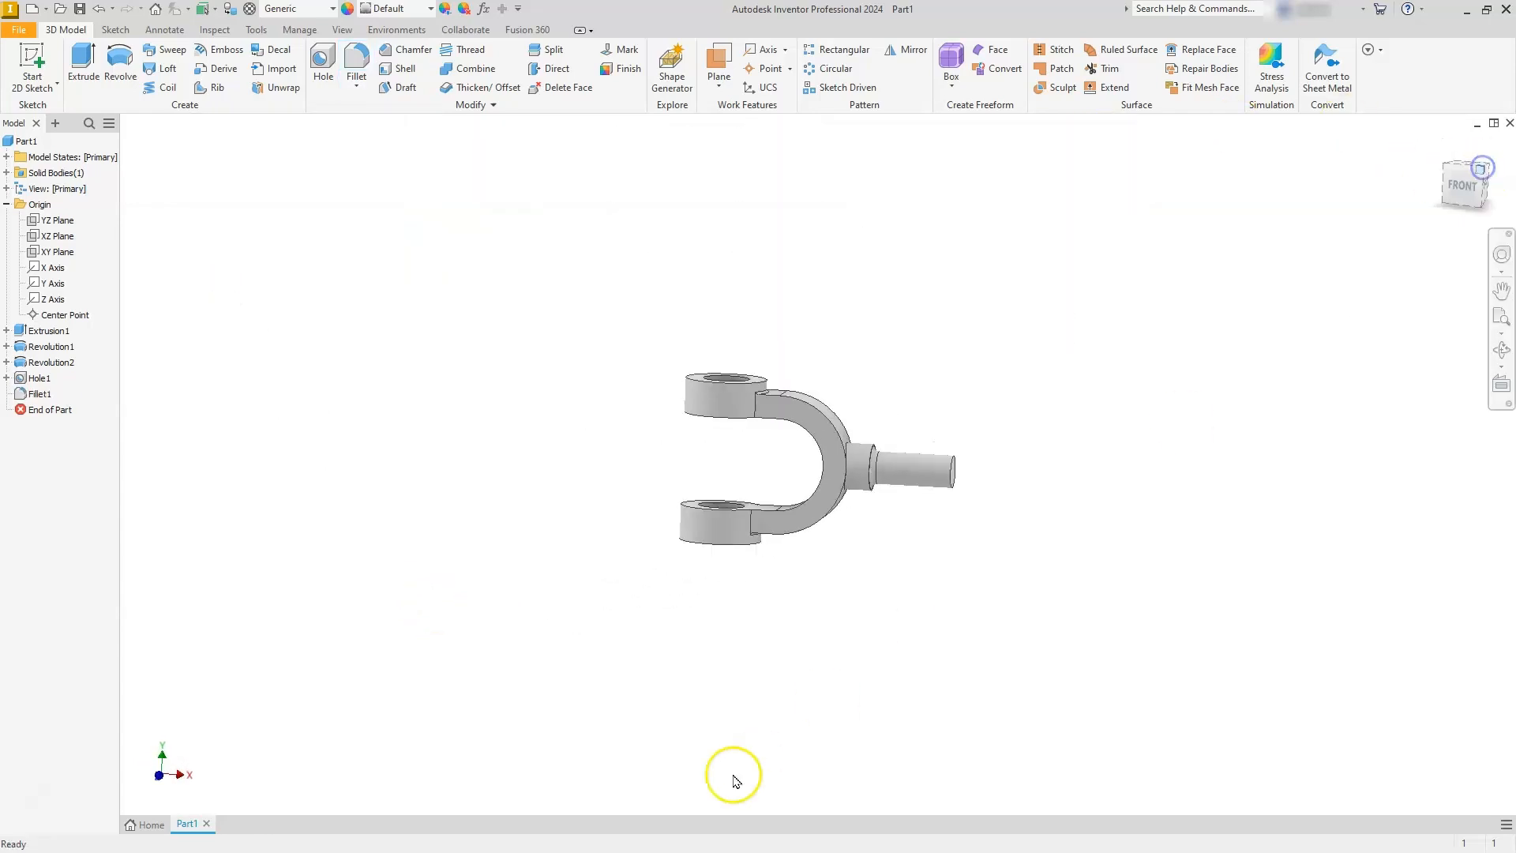
{"action": "scroll", "coordinate": [845, 546], "scroll_direction": "up", "scroll_amount": 6}
{"action": "middle_click_drag", "start_coordinate": [823, 496], "coordinate": [829, 622]}
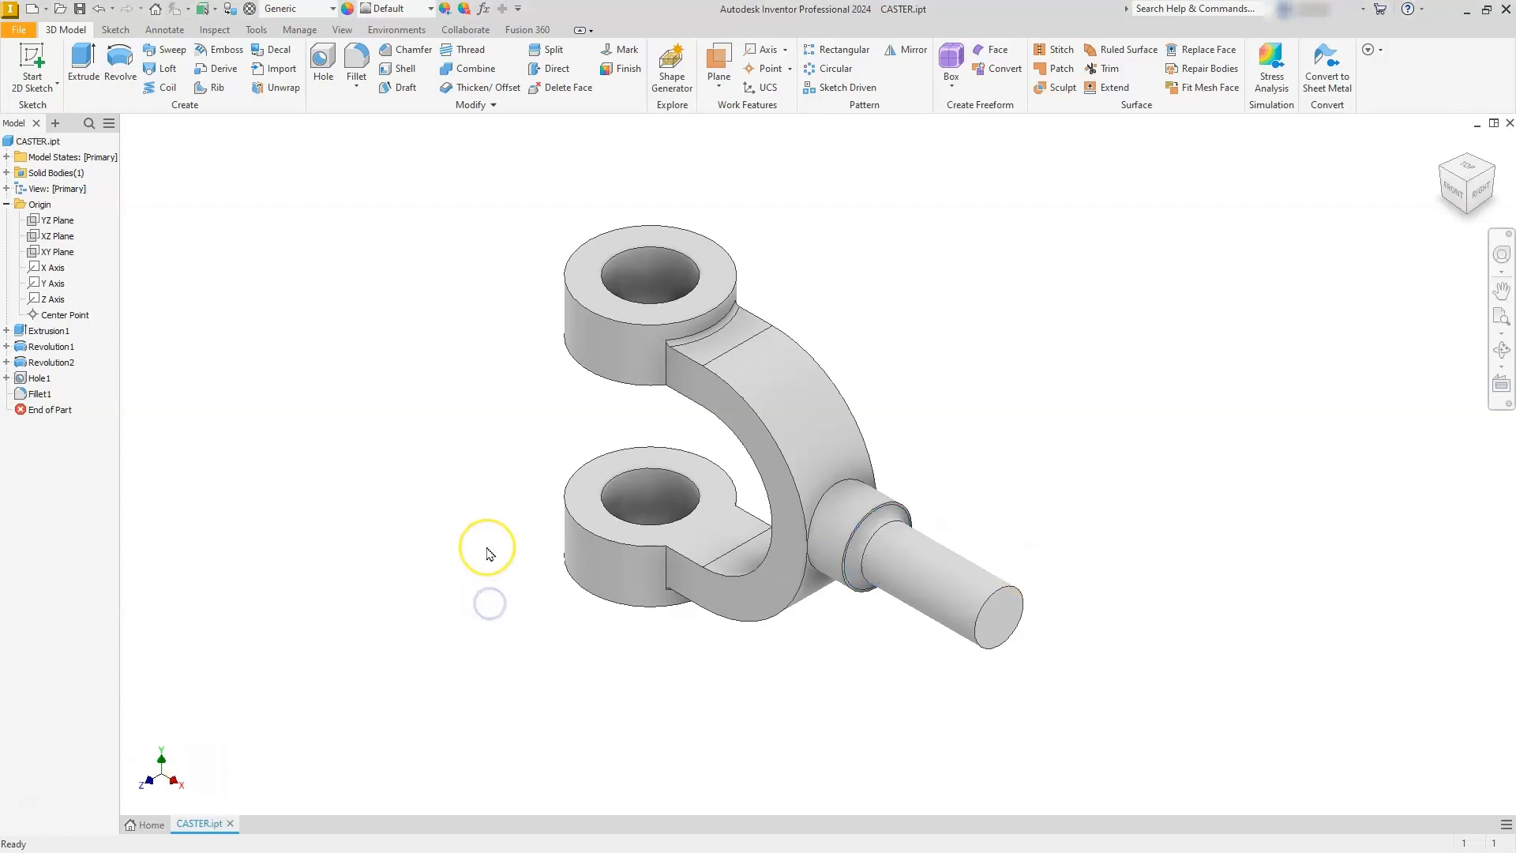
Step: Create a new drawing from the metric ANSI (mm).idw template
{"action": "left_click", "coordinate": [34, 10]}
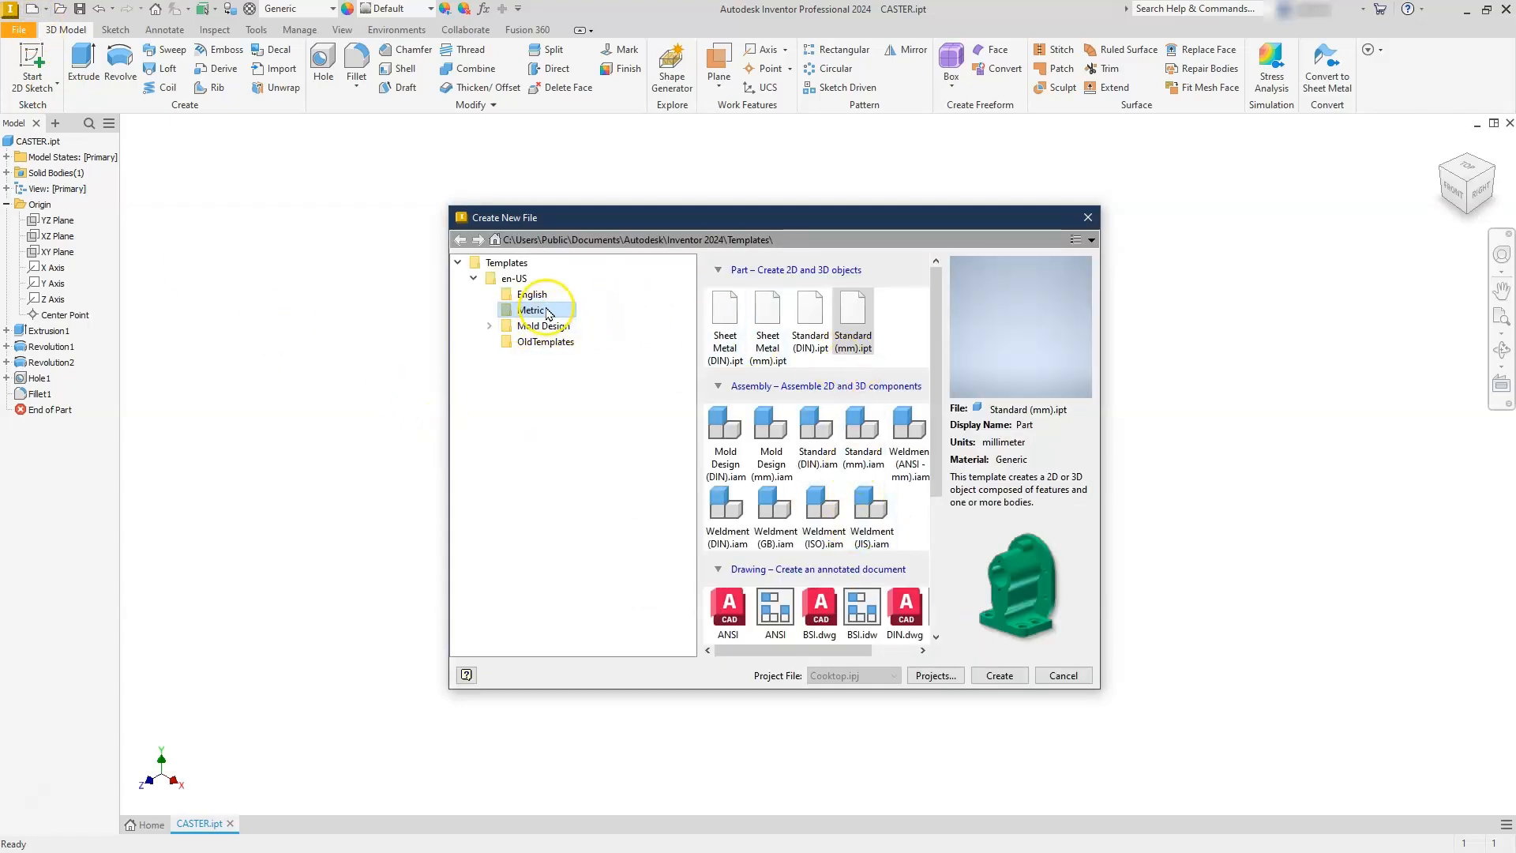
{"action": "scroll", "coordinate": [840, 600], "scroll_direction": "down", "scroll_amount": 3}
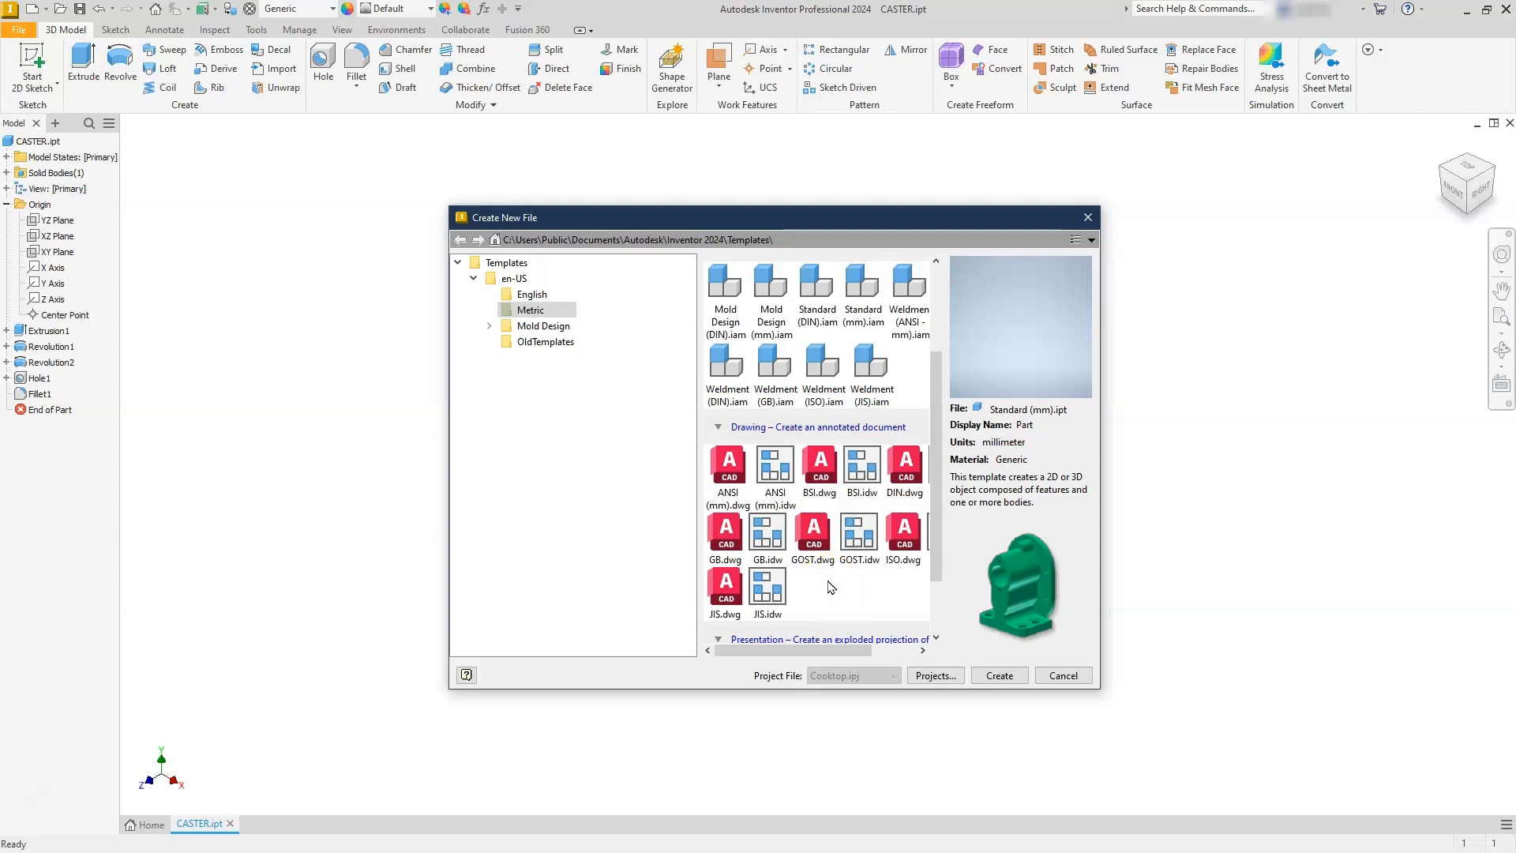
{"action": "left_click", "coordinate": [780, 499]}
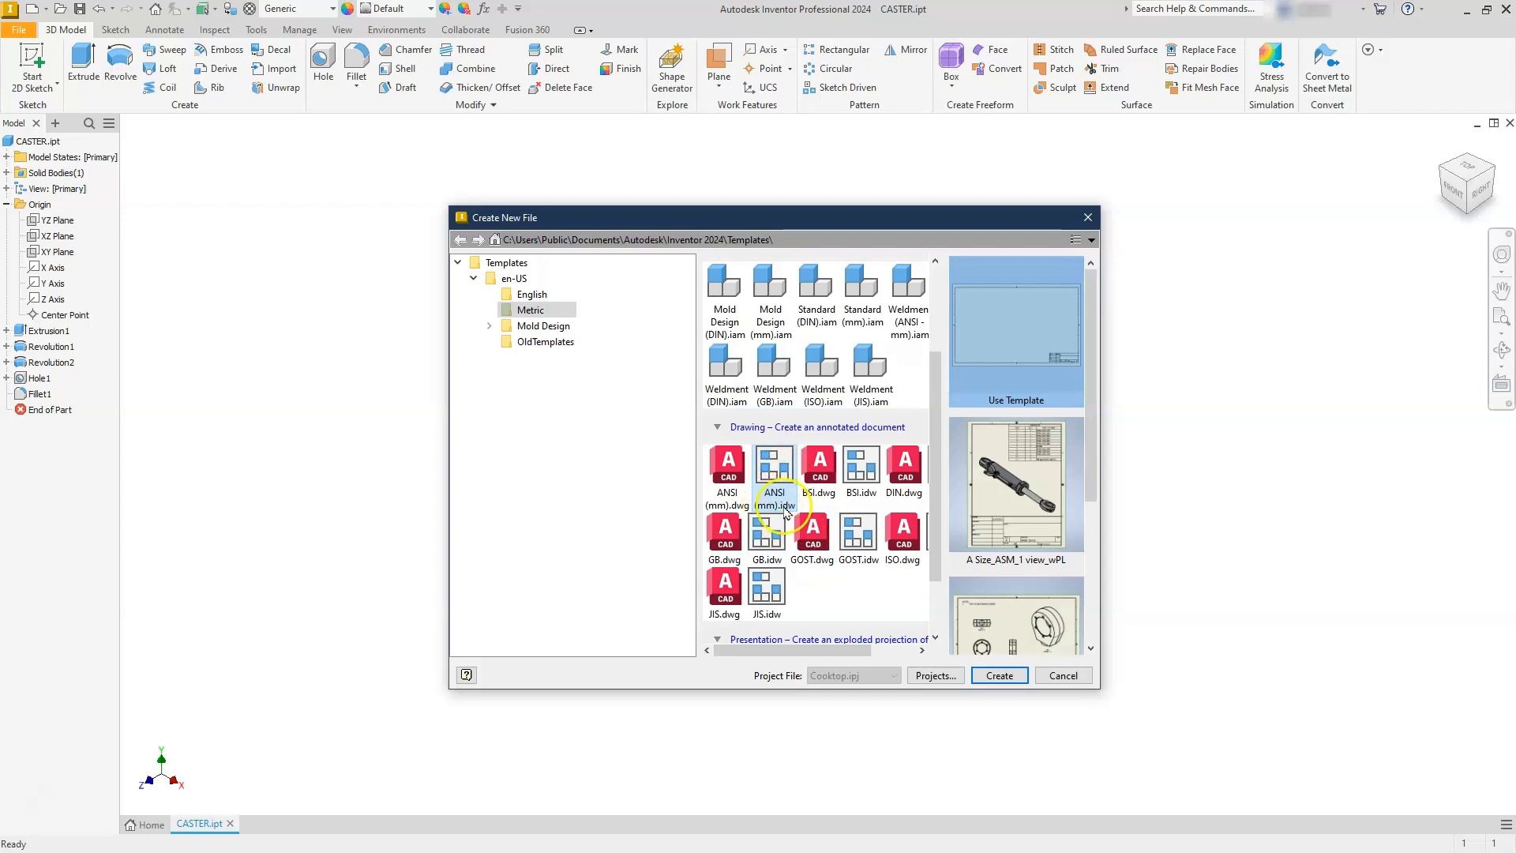
{"action": "left_click", "coordinate": [998, 676]}
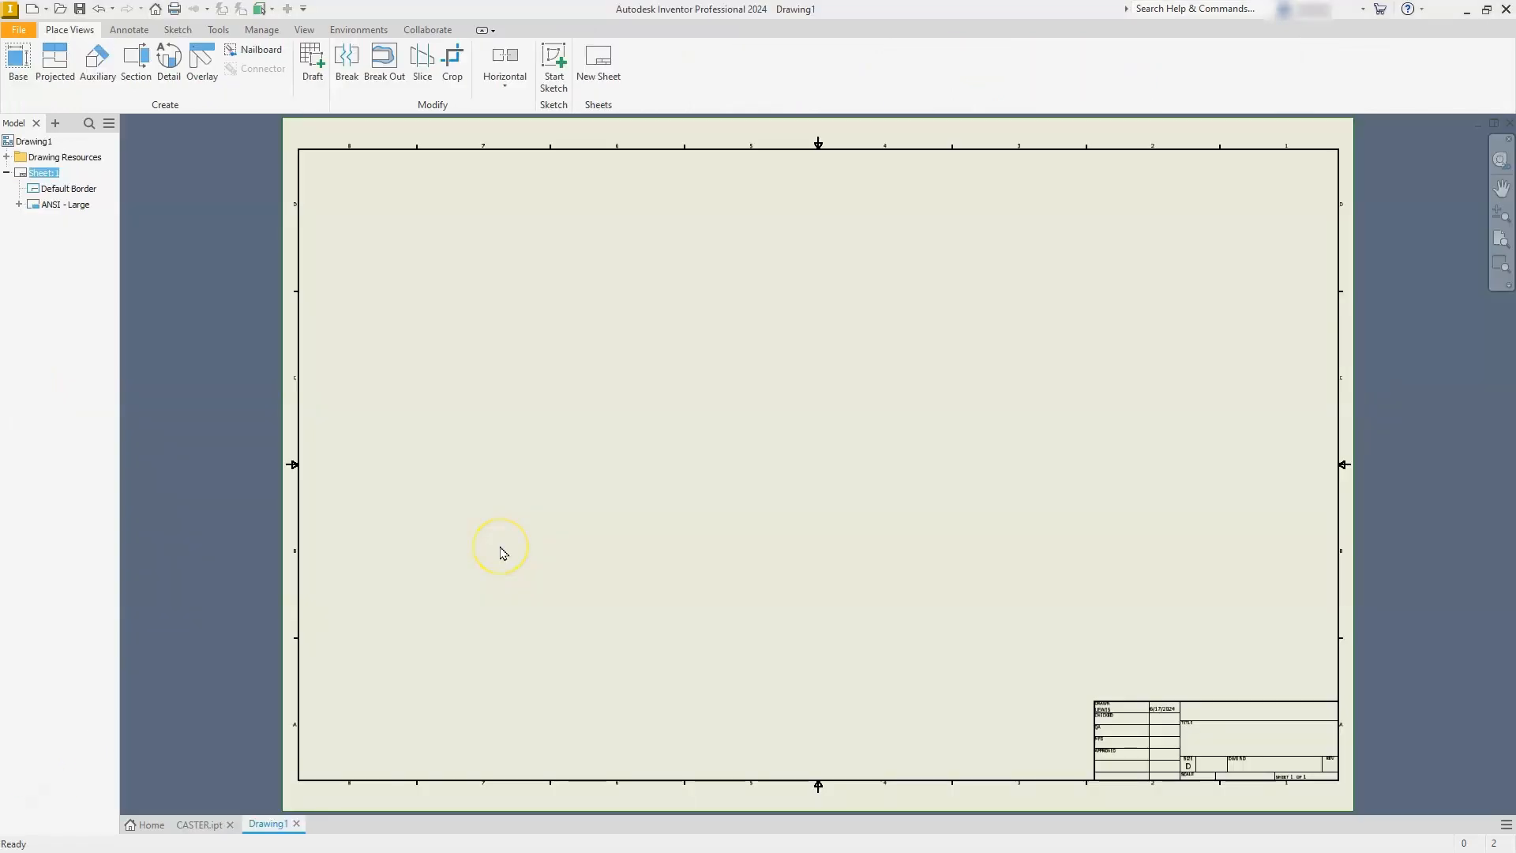
Step: Inspect the title block area and set the drawing sheet's size to B
{"action": "middle_click_drag", "start_coordinate": [1239, 703], "coordinate": [1016, 538]}
{"action": "scroll", "coordinate": [940, 687], "scroll_direction": "up", "scroll_amount": 5}
{"action": "middle_click_drag", "start_coordinate": [1071, 309], "coordinate": [1106, 643]}
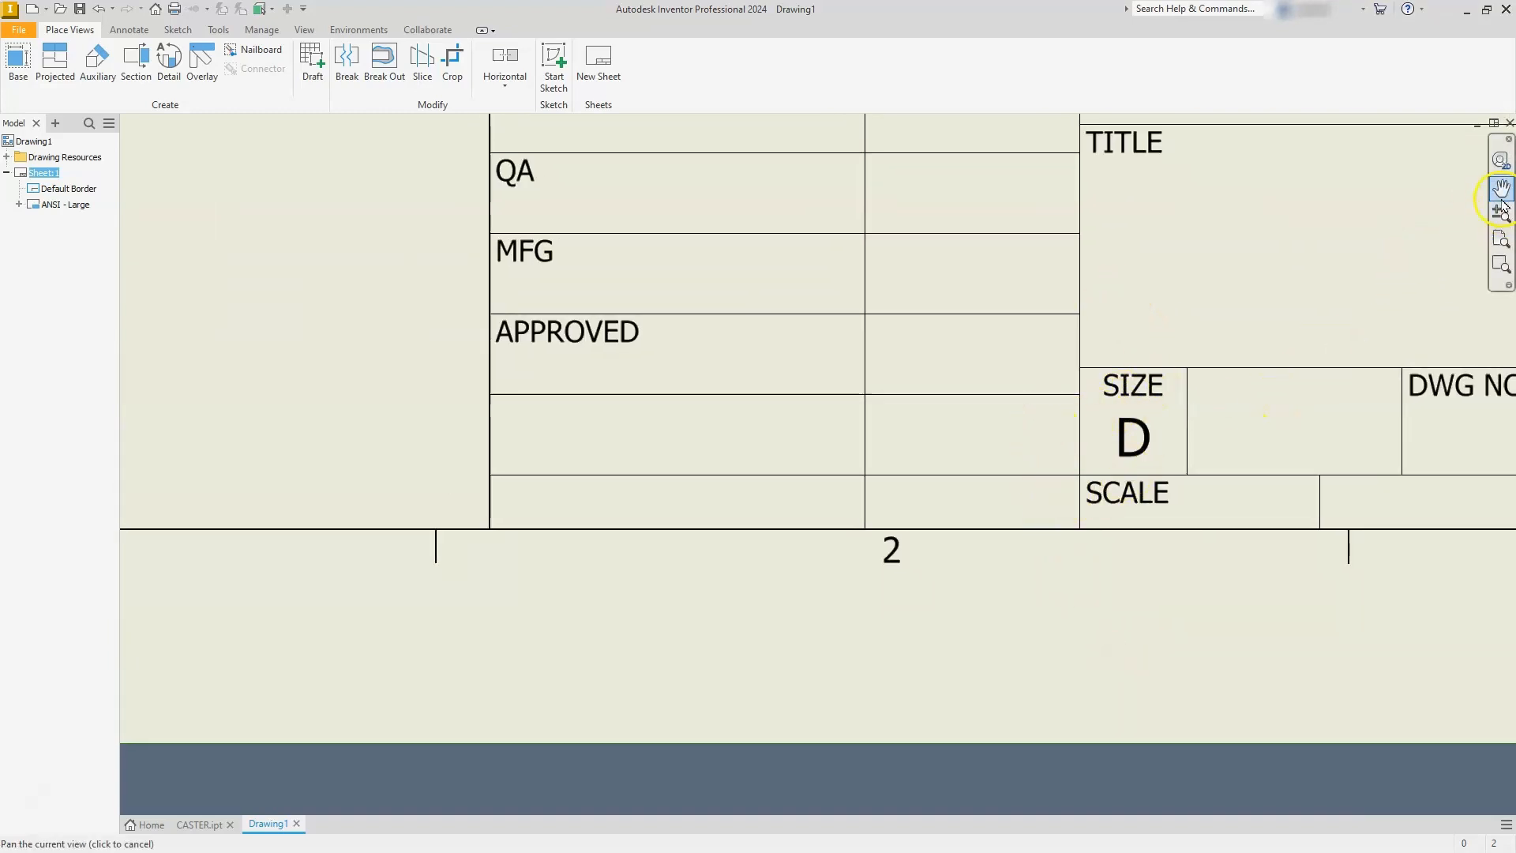
{"action": "left_click", "coordinate": [1501, 241]}
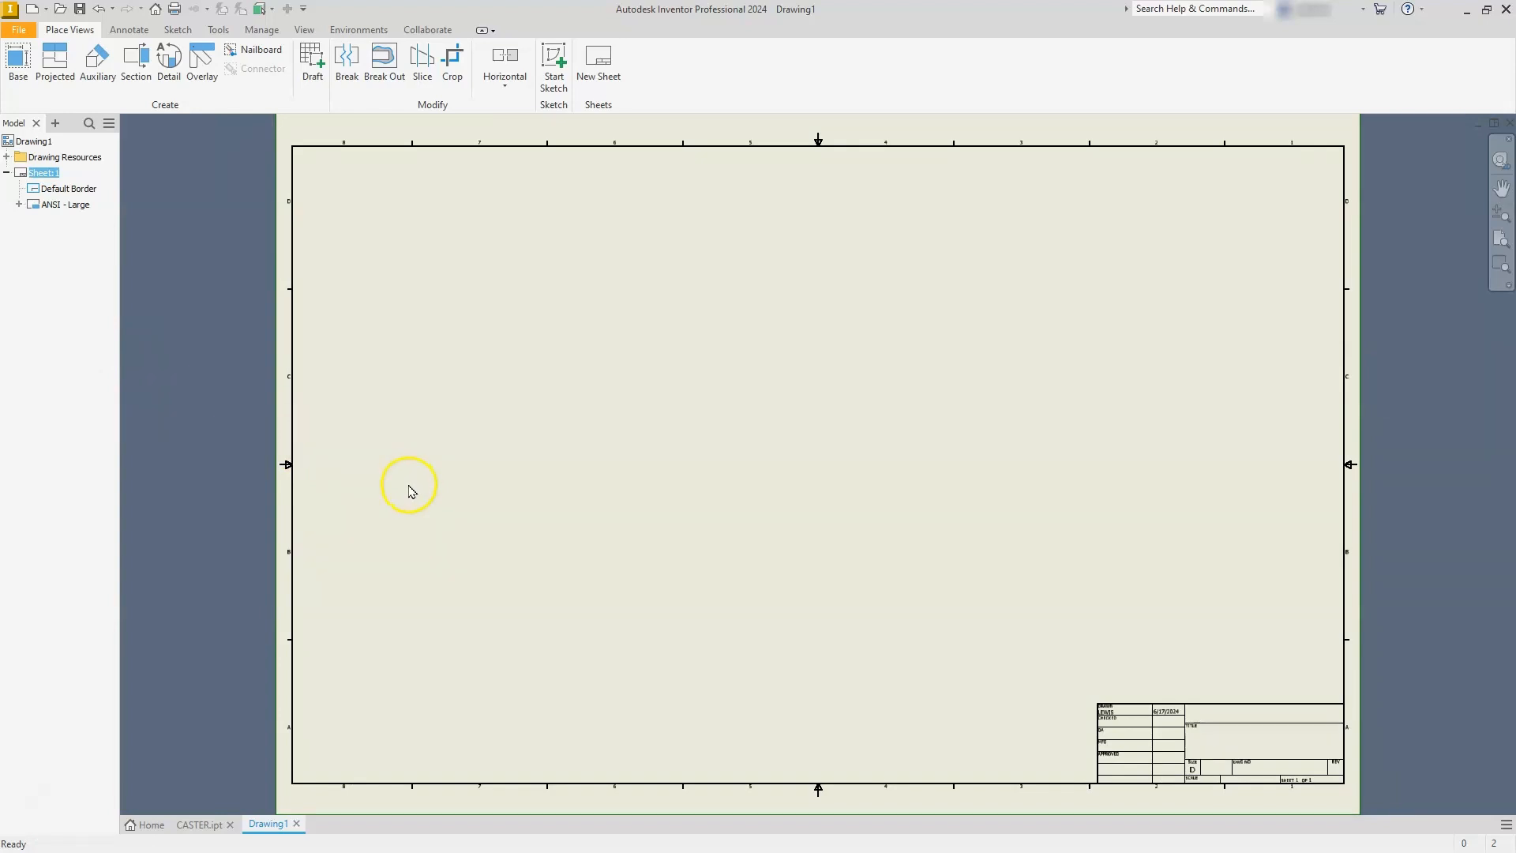
{"action": "right_click", "coordinate": [42, 175]}
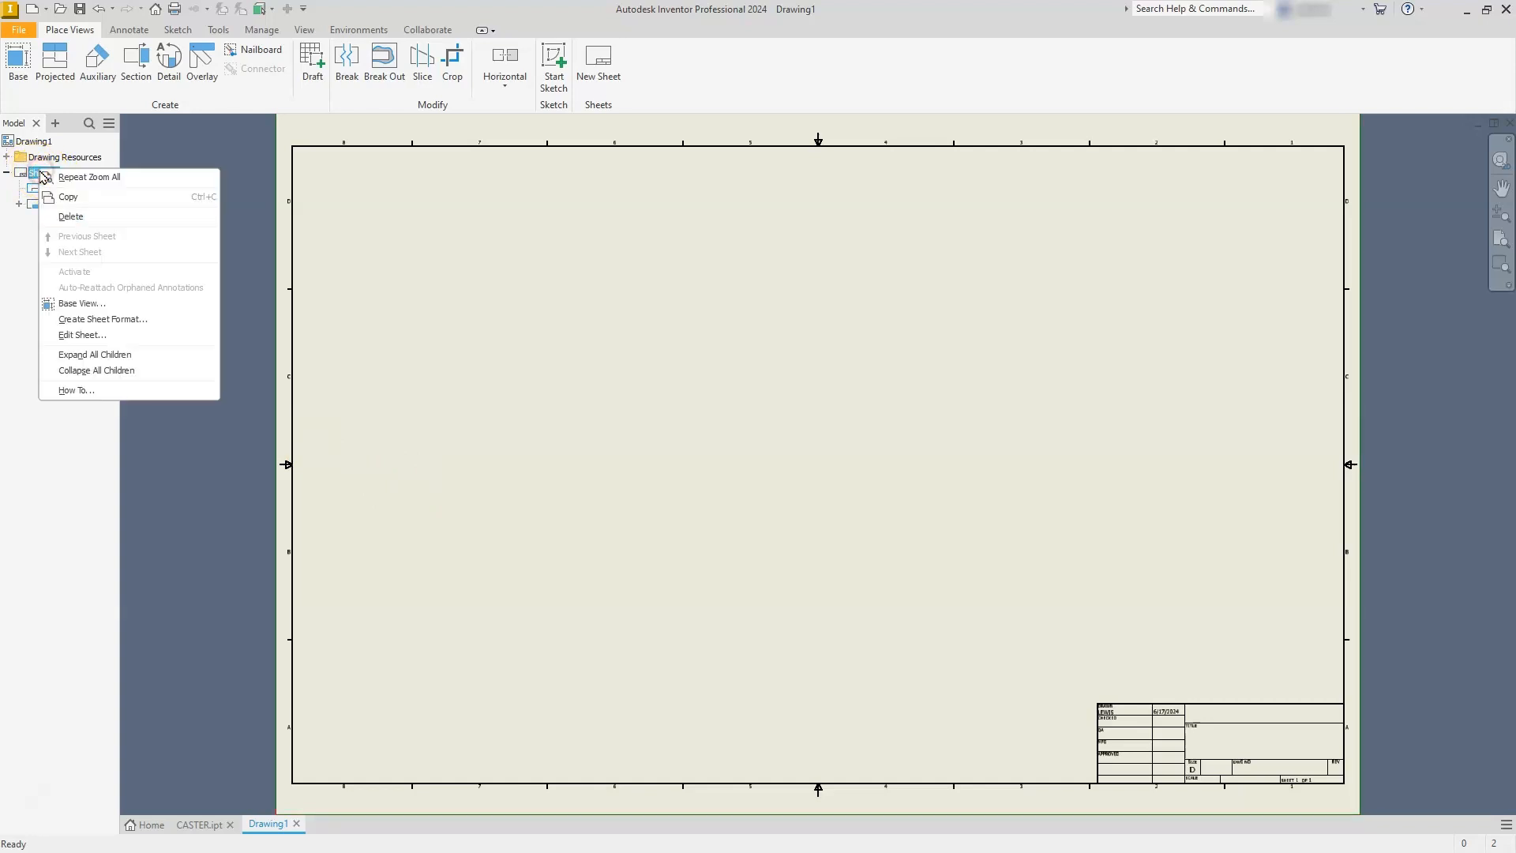
{"action": "left_click", "coordinate": [113, 338]}
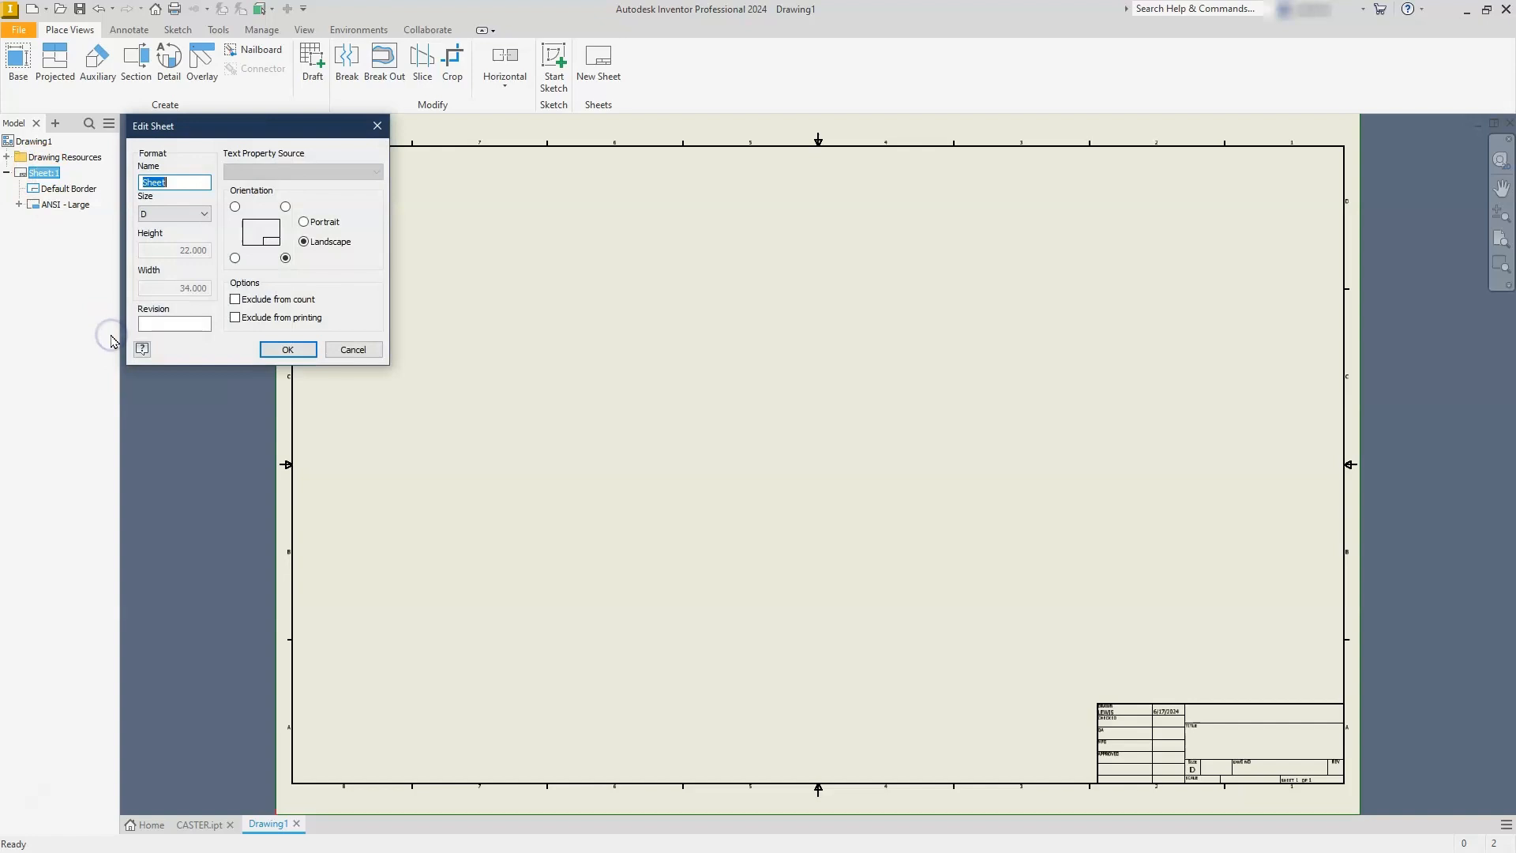
{"action": "left_click", "coordinate": [193, 215]}
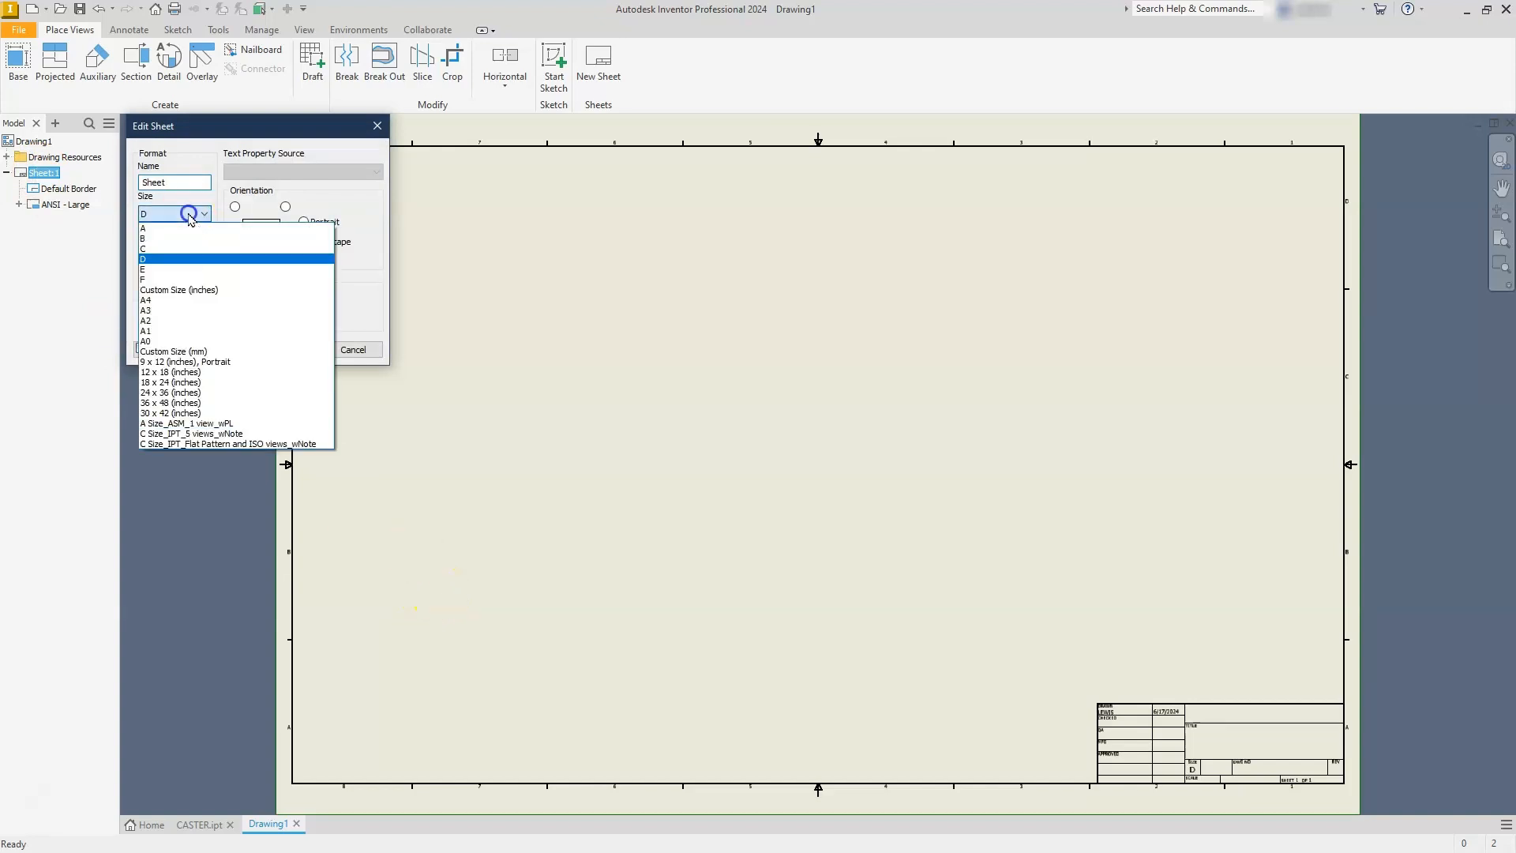
{"action": "left_click", "coordinate": [180, 241]}
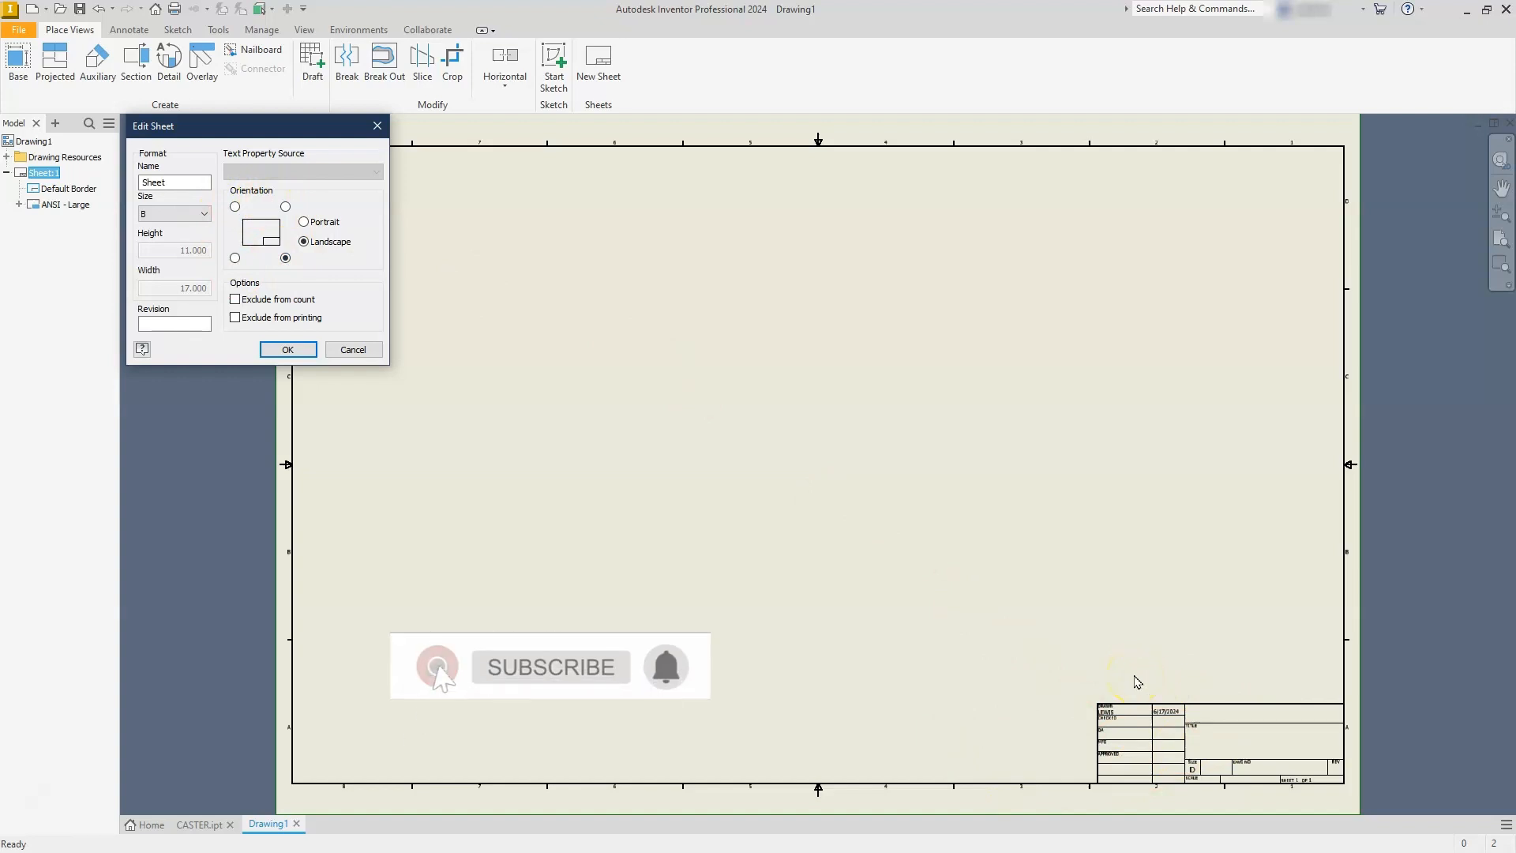
{"action": "left_click", "coordinate": [294, 356]}
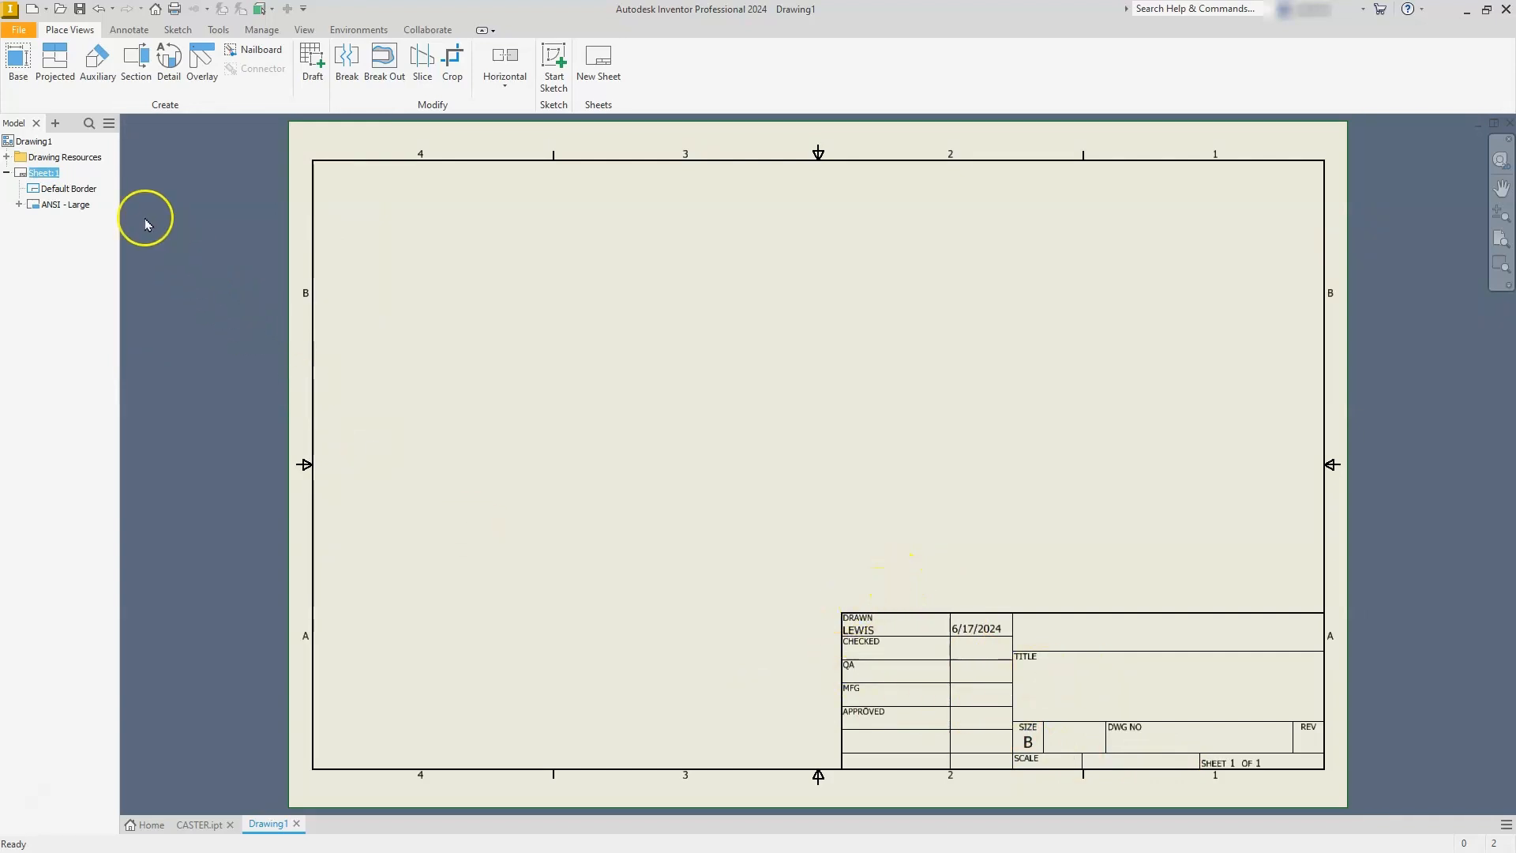
Step: Delete the ANSI - Large title block from the sheet
{"action": "left_click", "coordinate": [69, 204]}
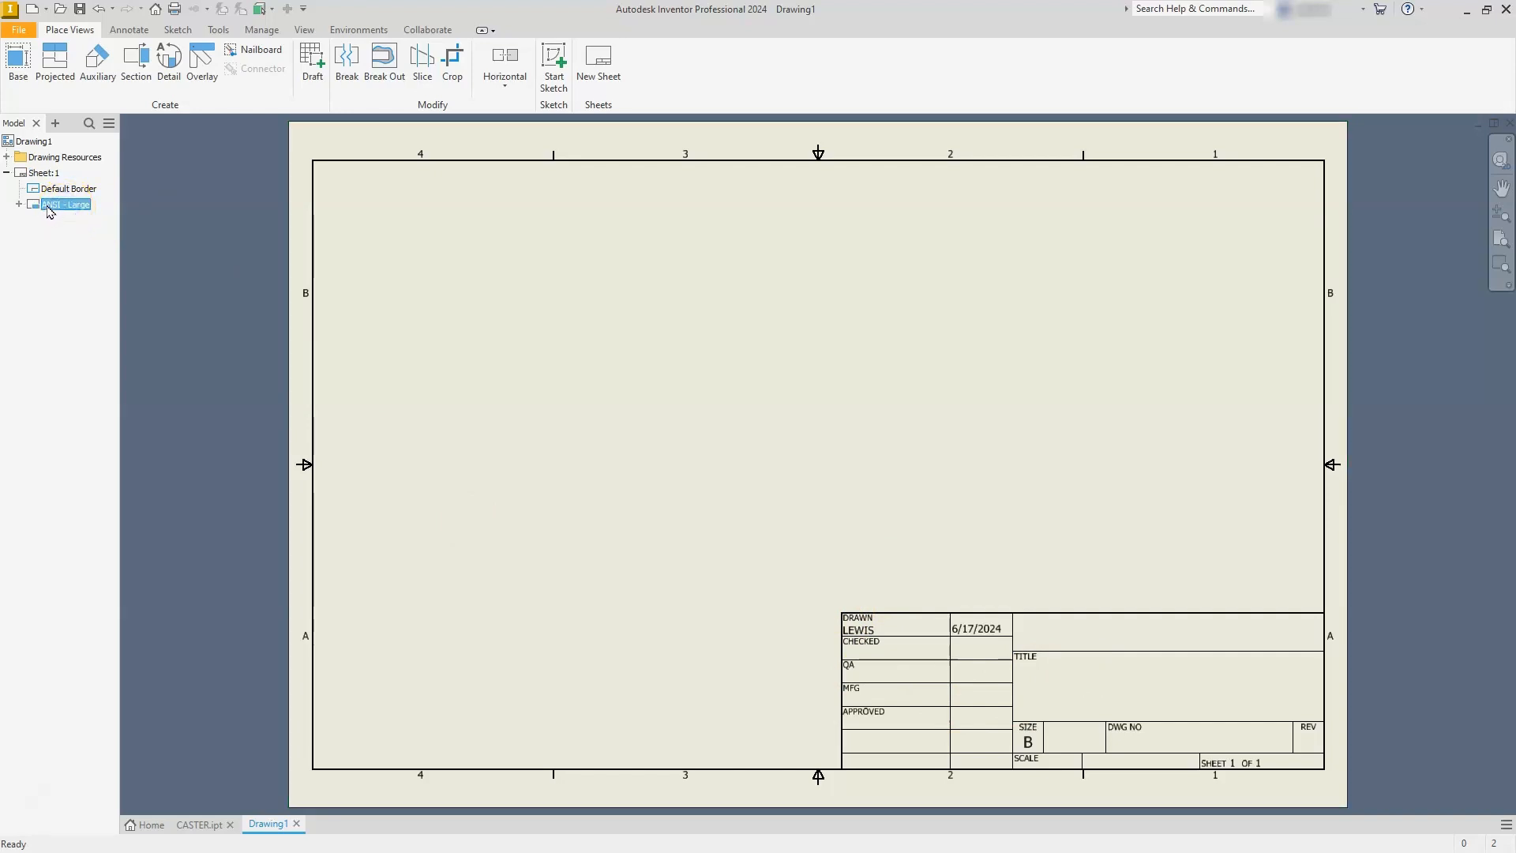
{"action": "right_click", "coordinate": [48, 210]}
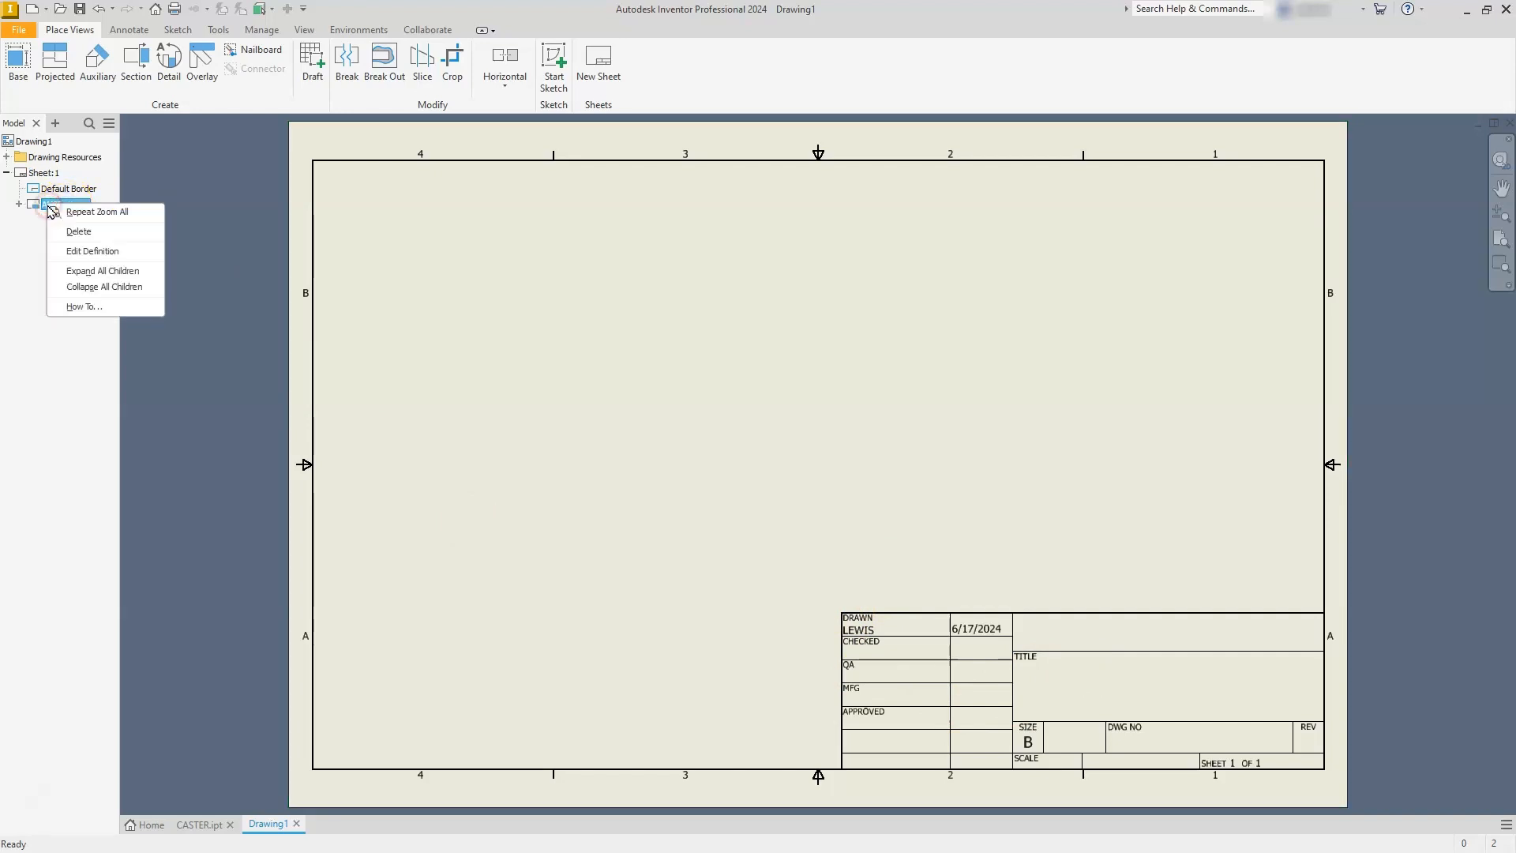
{"action": "left_click", "coordinate": [80, 229]}
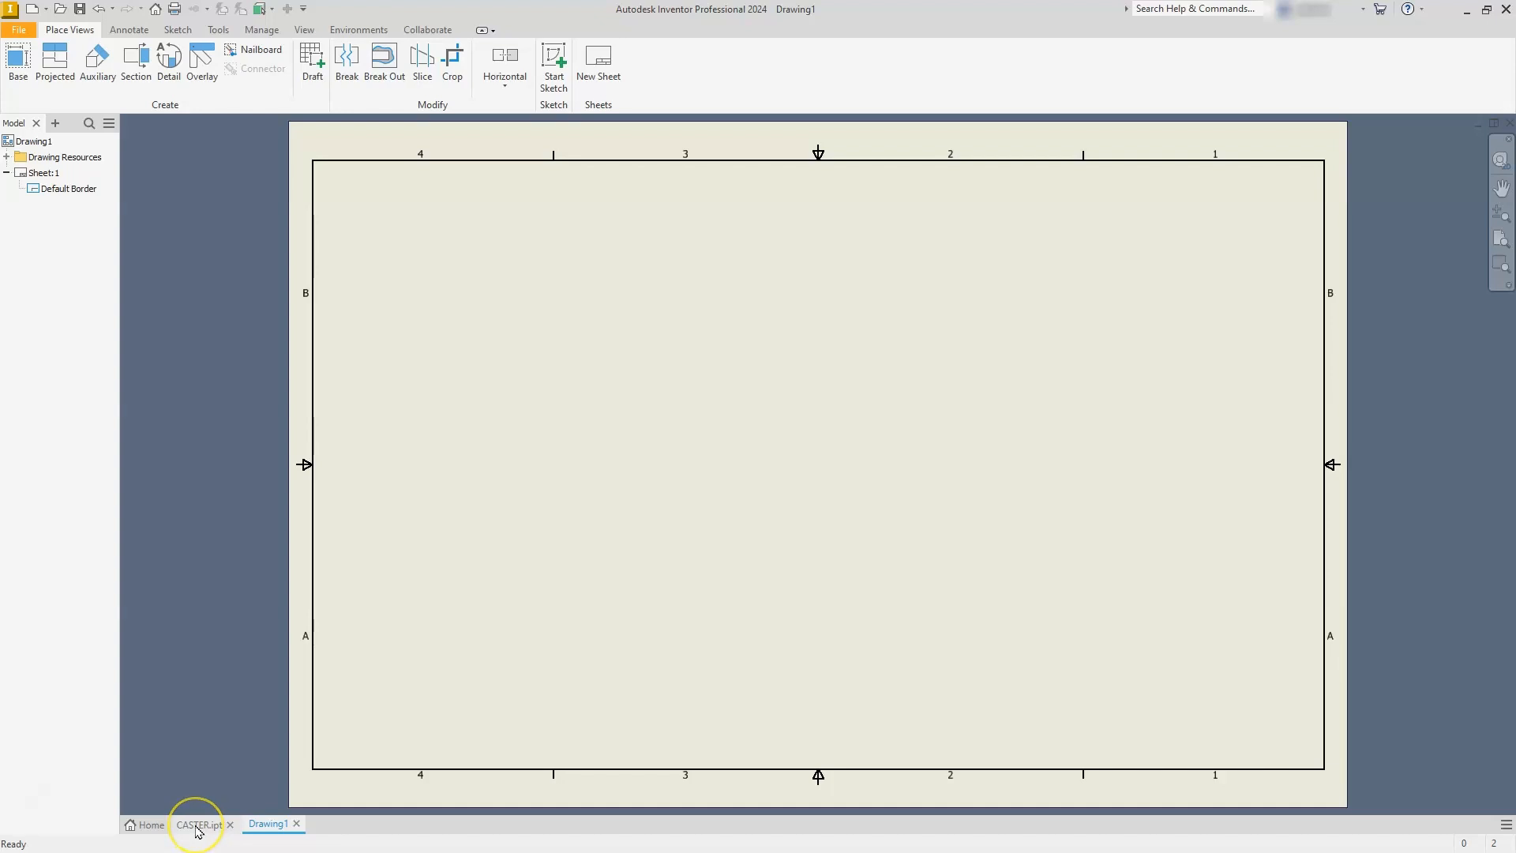
Step: Switch to the CASTER.ipt part, tile the drawing beside it and restore the drawing to full view
{"action": "mouse_move", "coordinate": [197, 832]}
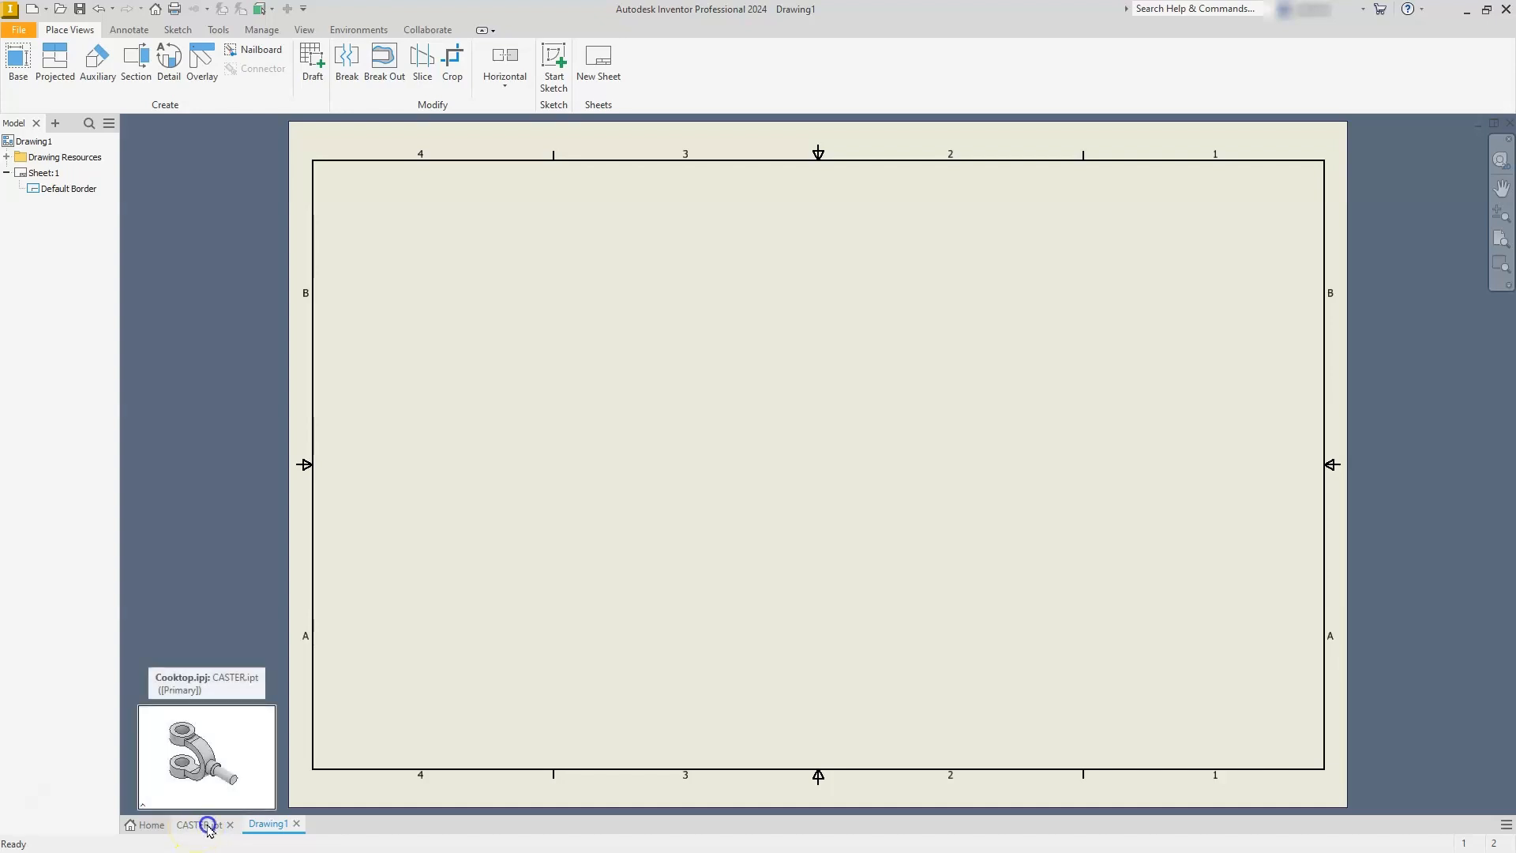
{"action": "left_click", "coordinate": [208, 826]}
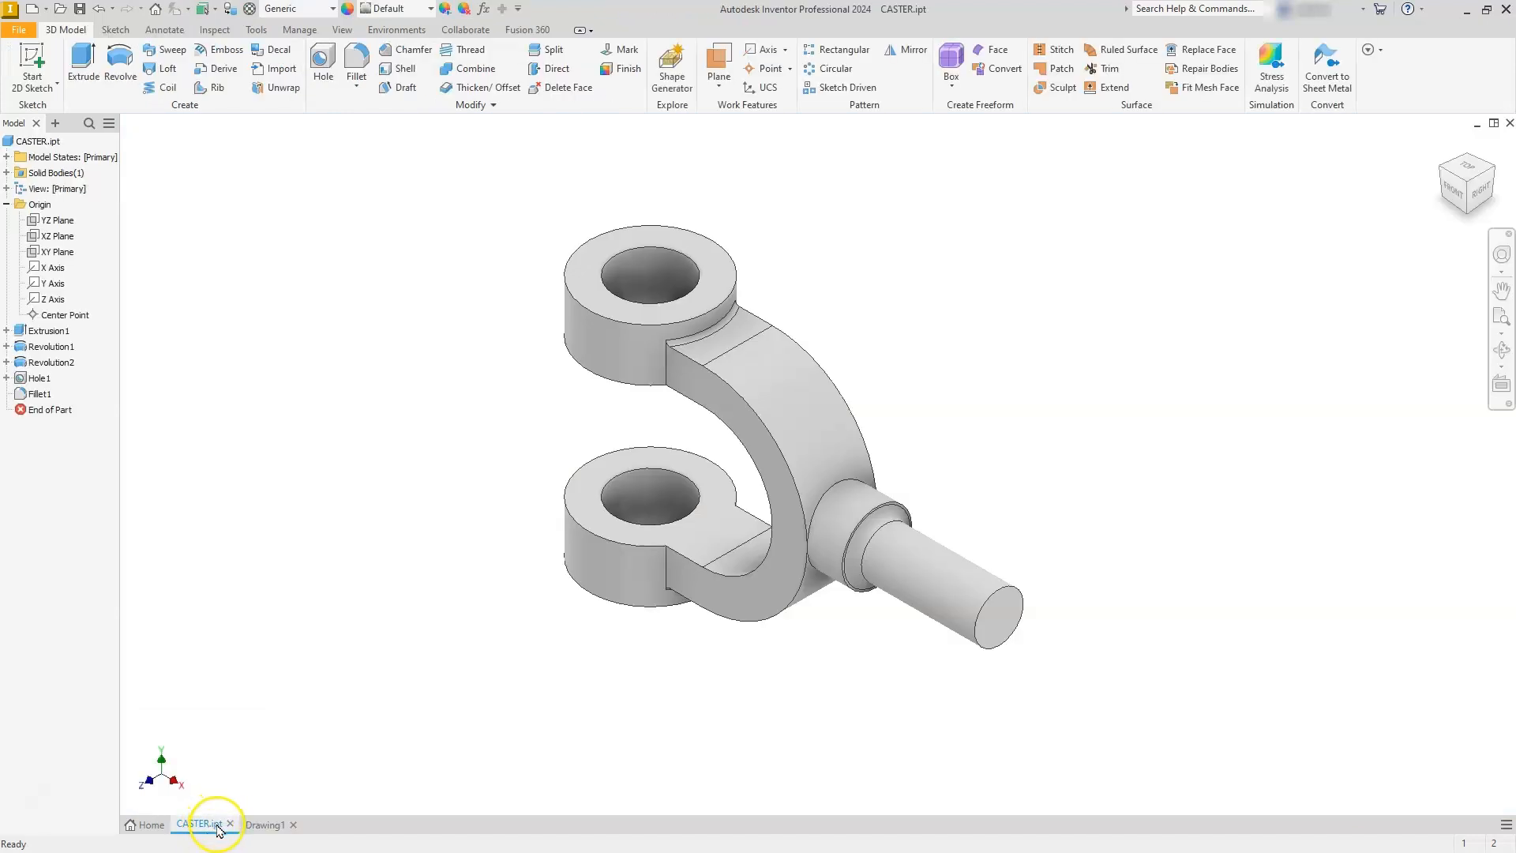
{"action": "mouse_move", "coordinate": [254, 826]}
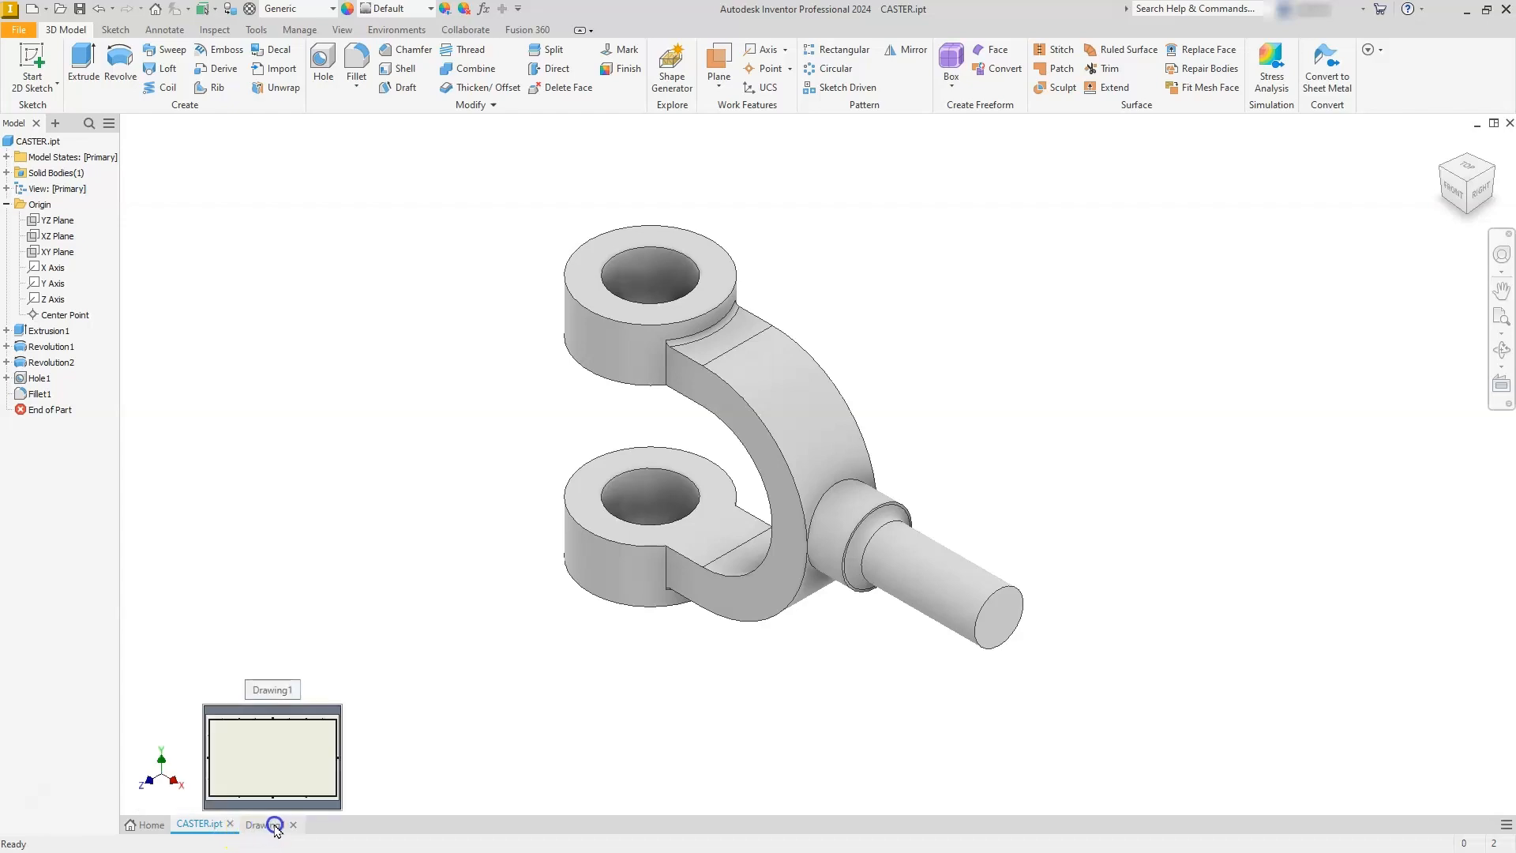
{"action": "left_click_drag", "start_coordinate": [499, 549], "coordinate": [507, 559]}
{"action": "left_click", "coordinate": [671, 556]}
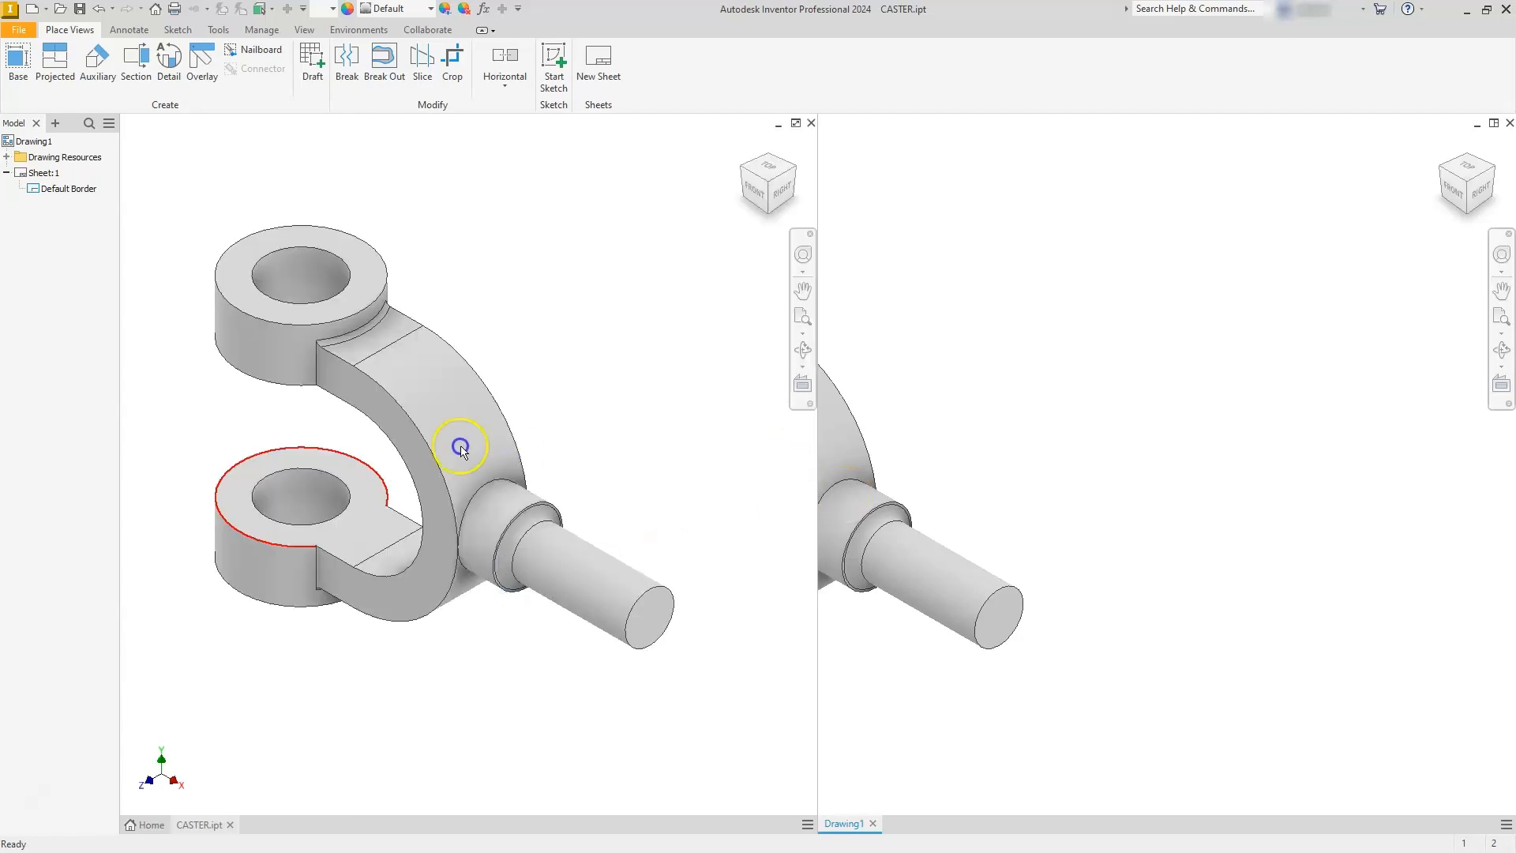
{"action": "left_click", "coordinate": [844, 316]}
{"action": "left_click", "coordinate": [576, 754]}
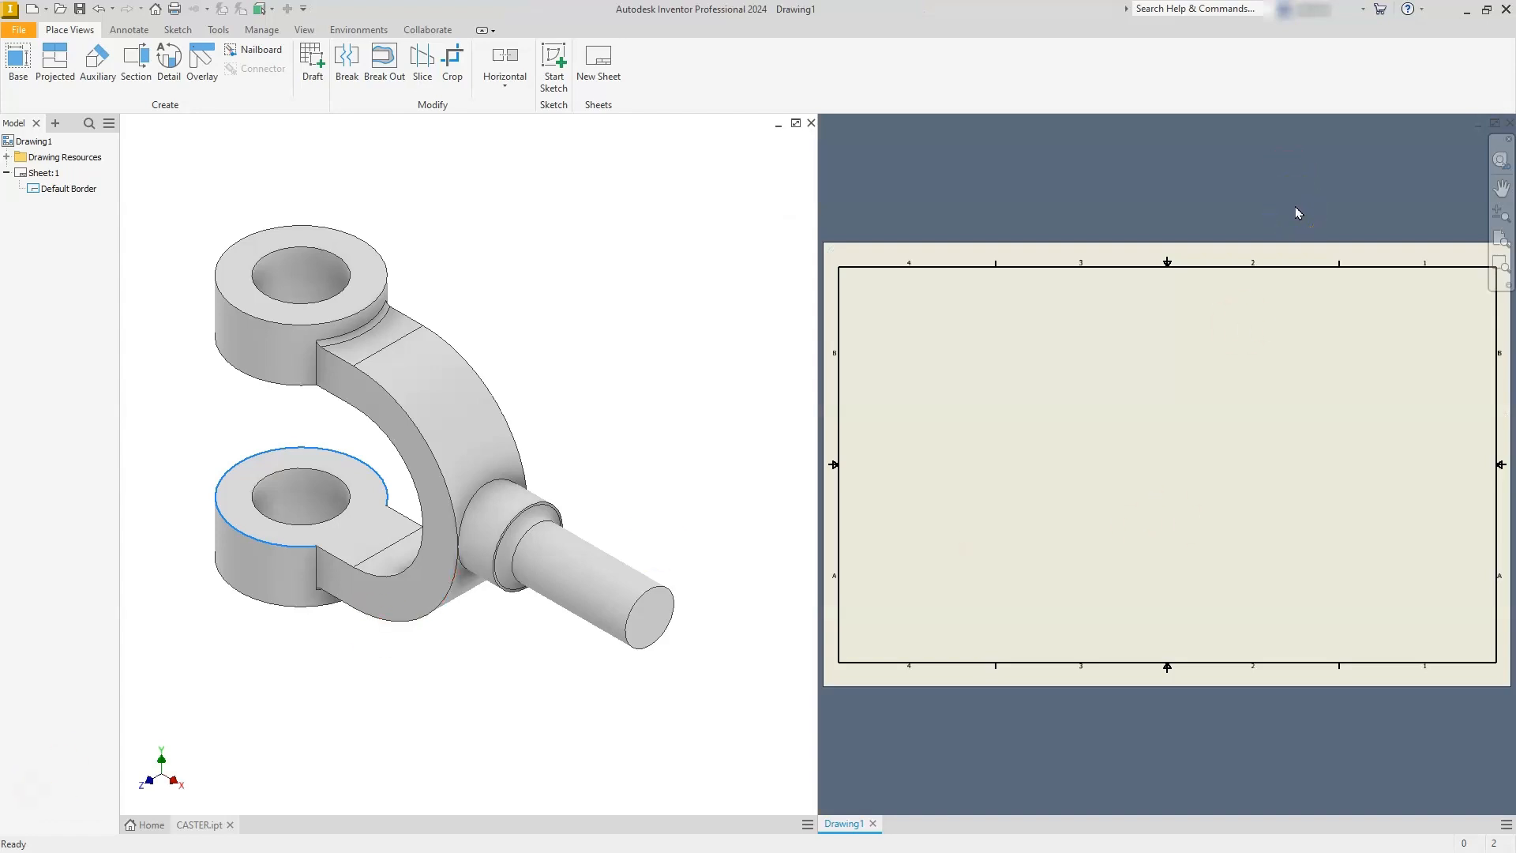
{"action": "left_click", "coordinate": [1498, 126]}
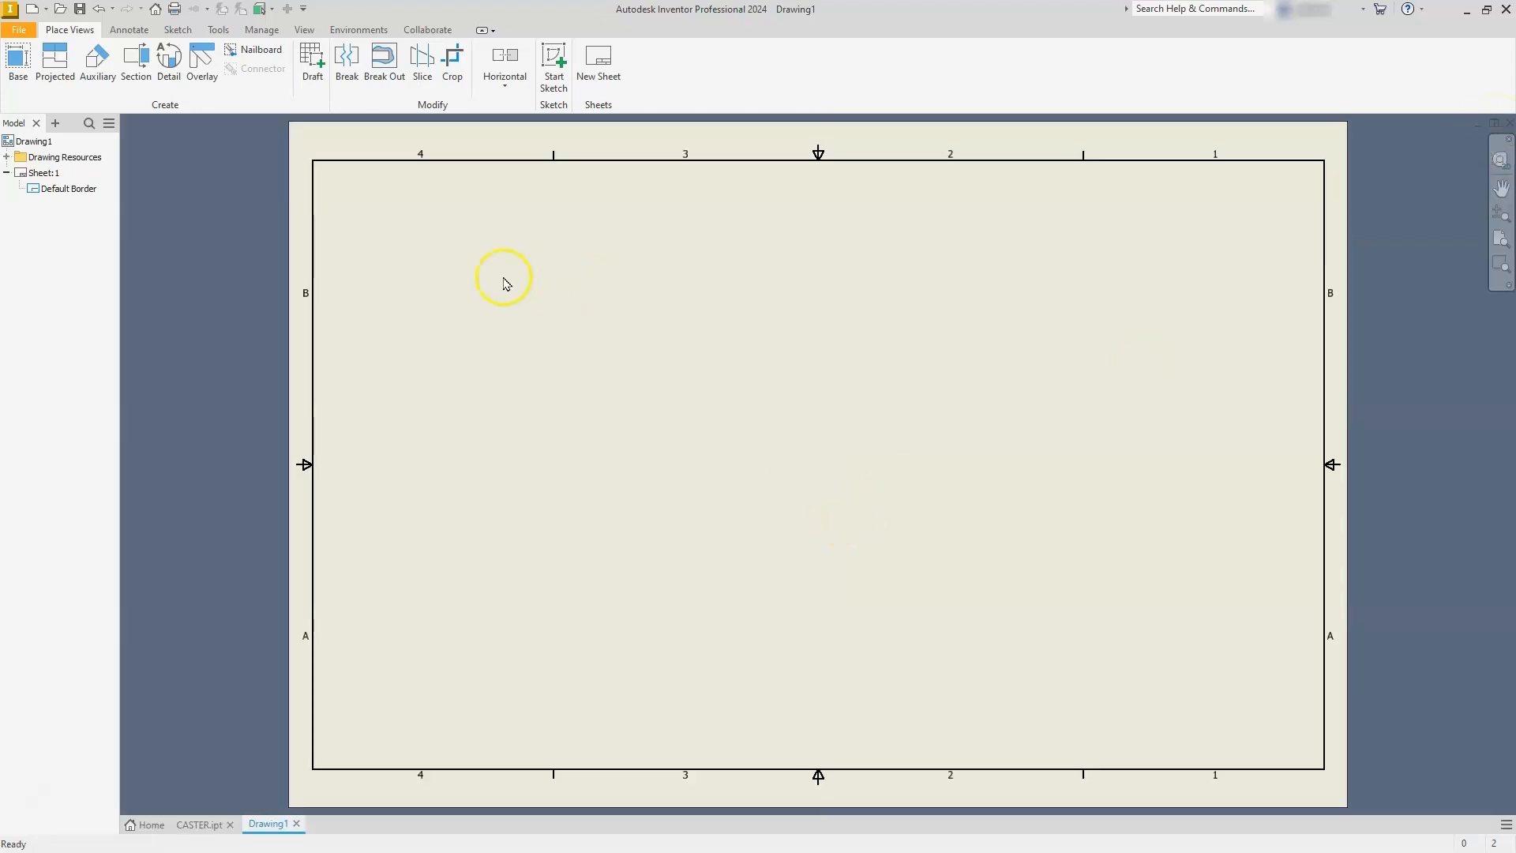
Step: Place a front base view of CASTER.ipt with hidden lines on the lower left part of the sheet, enlarged from the default scale
{"action": "left_click", "coordinate": [17, 63]}
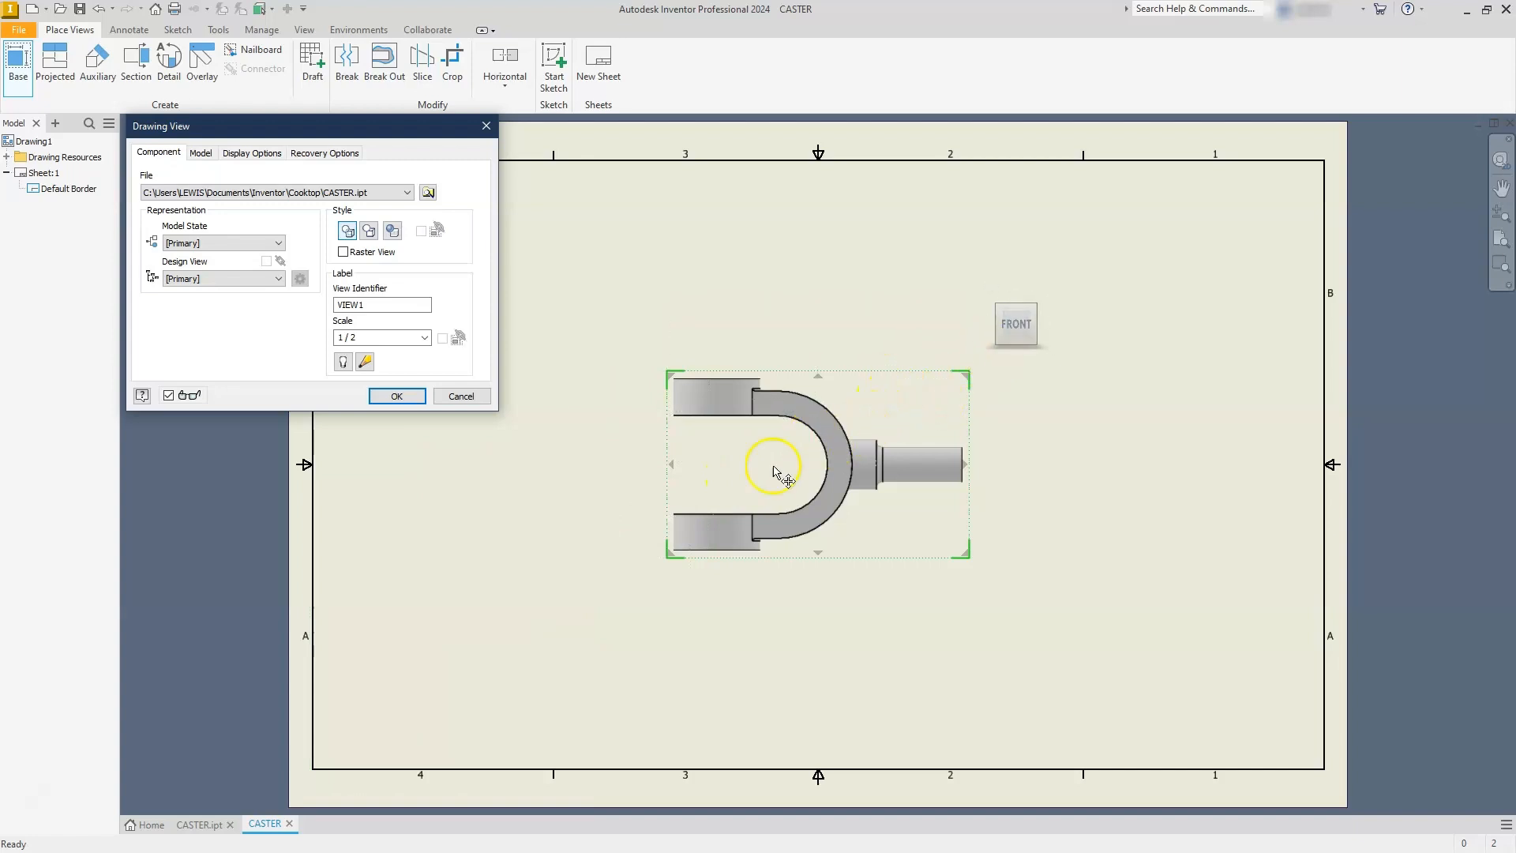
{"action": "left_click_drag", "start_coordinate": [837, 427], "coordinate": [559, 614]}
{"action": "left_click", "coordinate": [827, 614]}
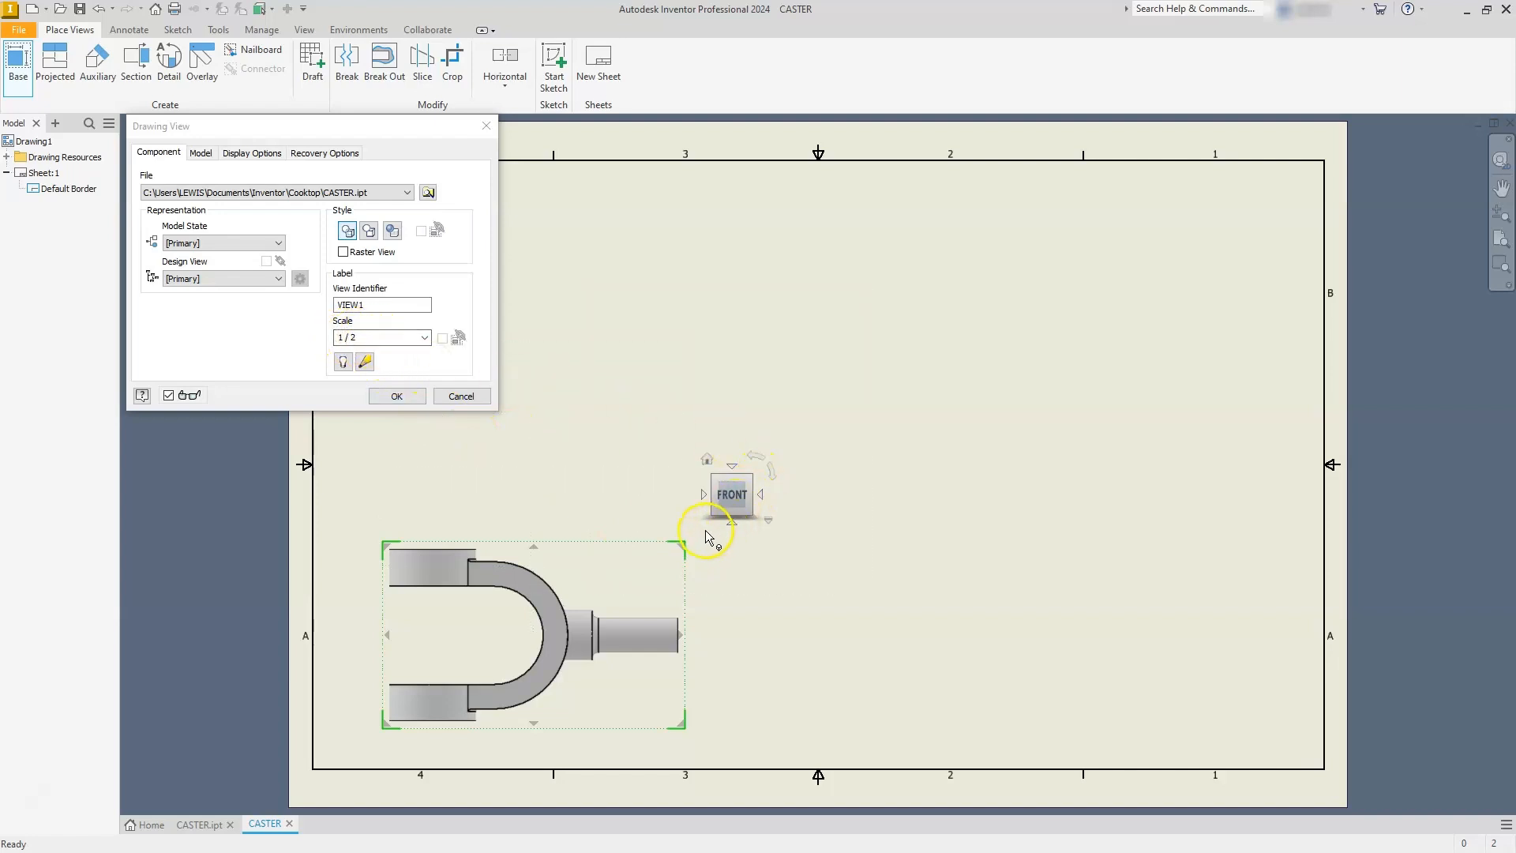
{"action": "left_click_drag", "start_coordinate": [683, 542], "coordinate": [772, 476]}
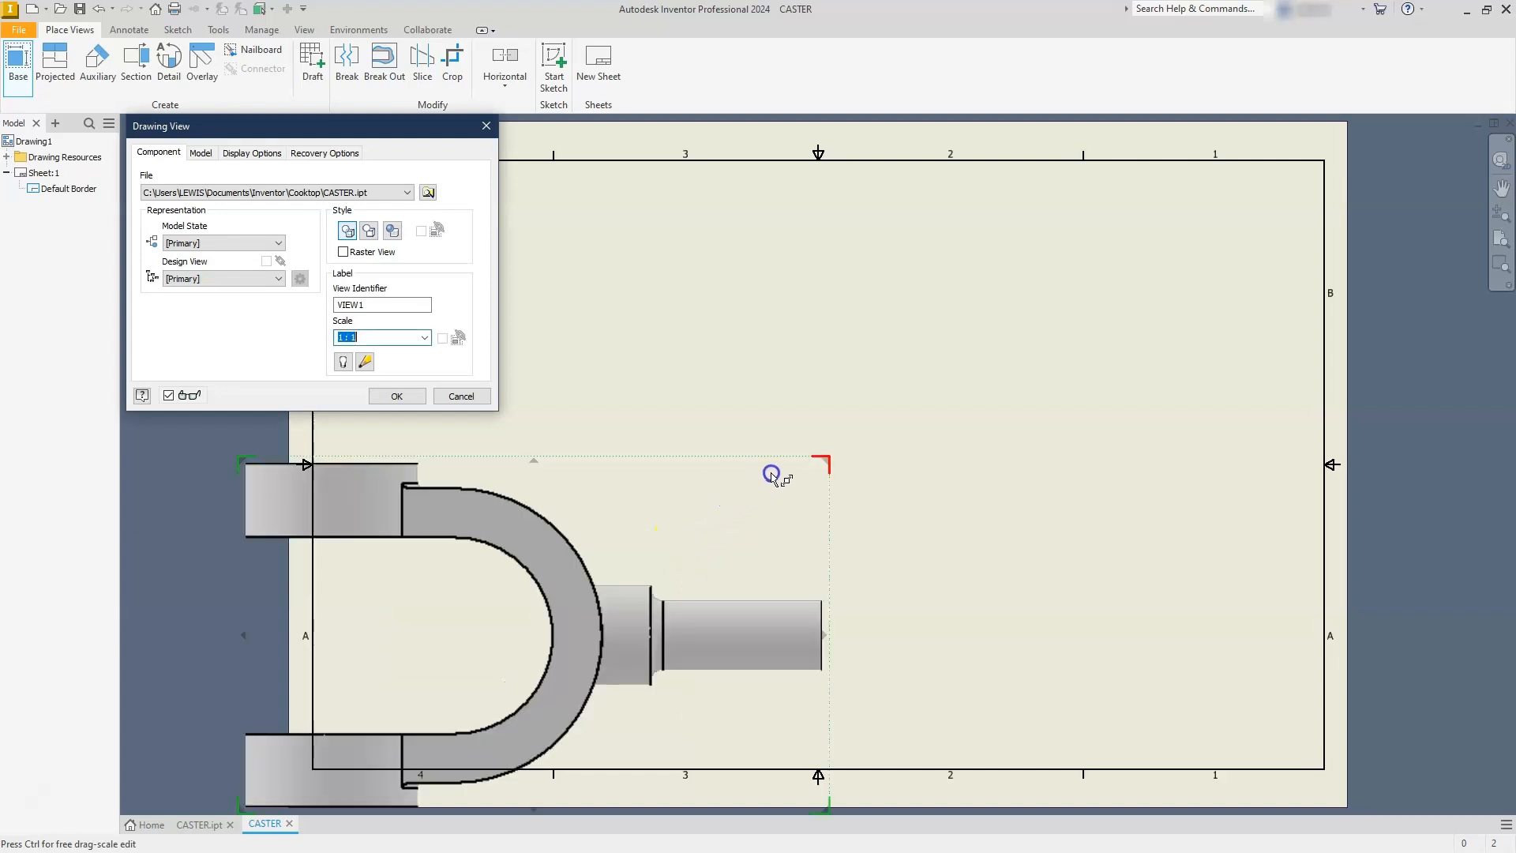
{"action": "left_click_drag", "start_coordinate": [577, 650], "coordinate": [694, 589]}
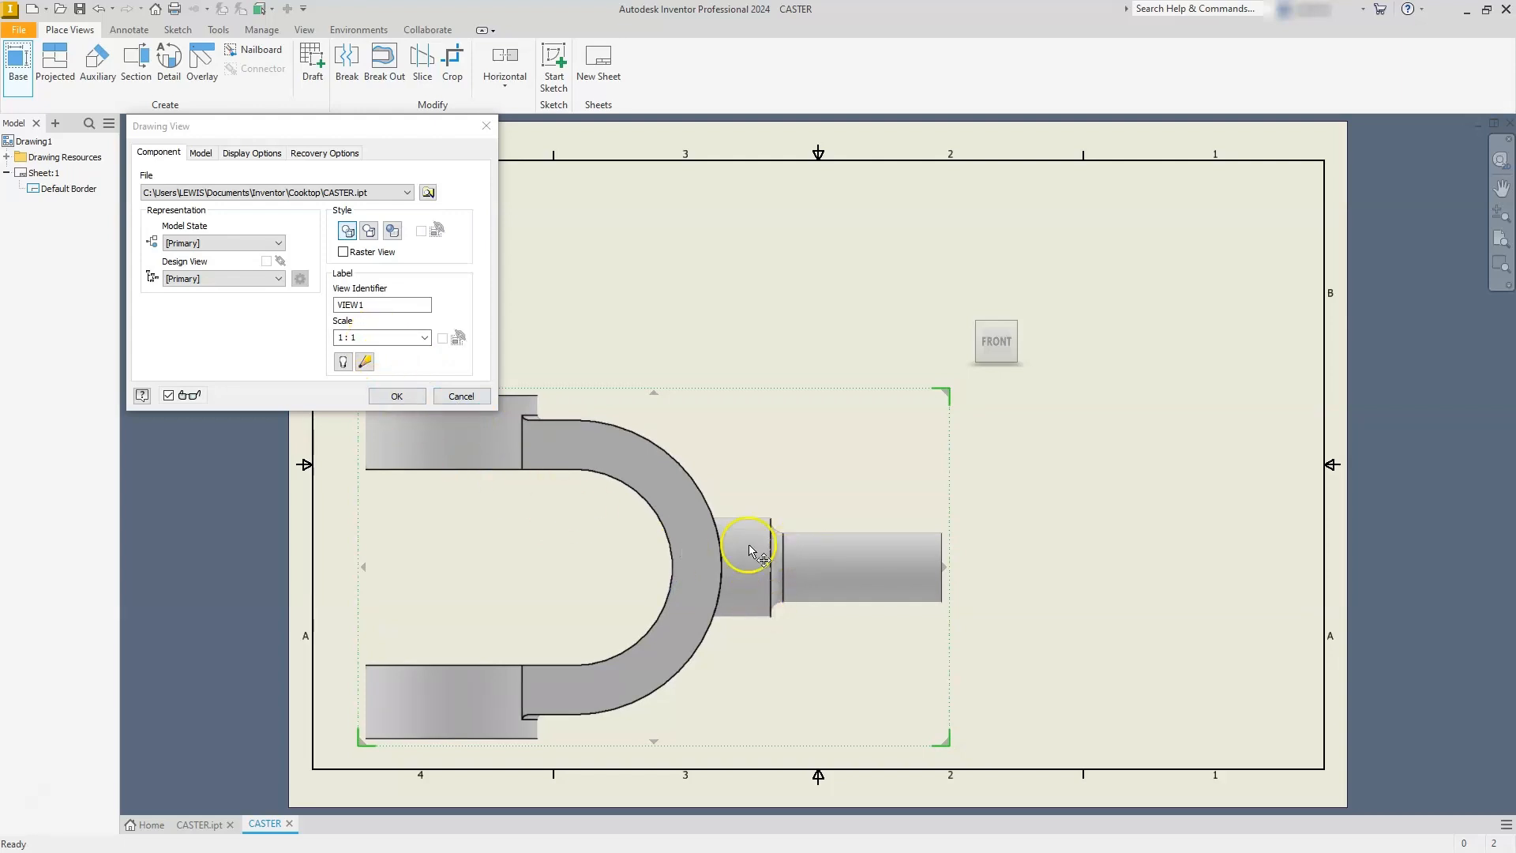
{"action": "left_click", "coordinate": [347, 338]}
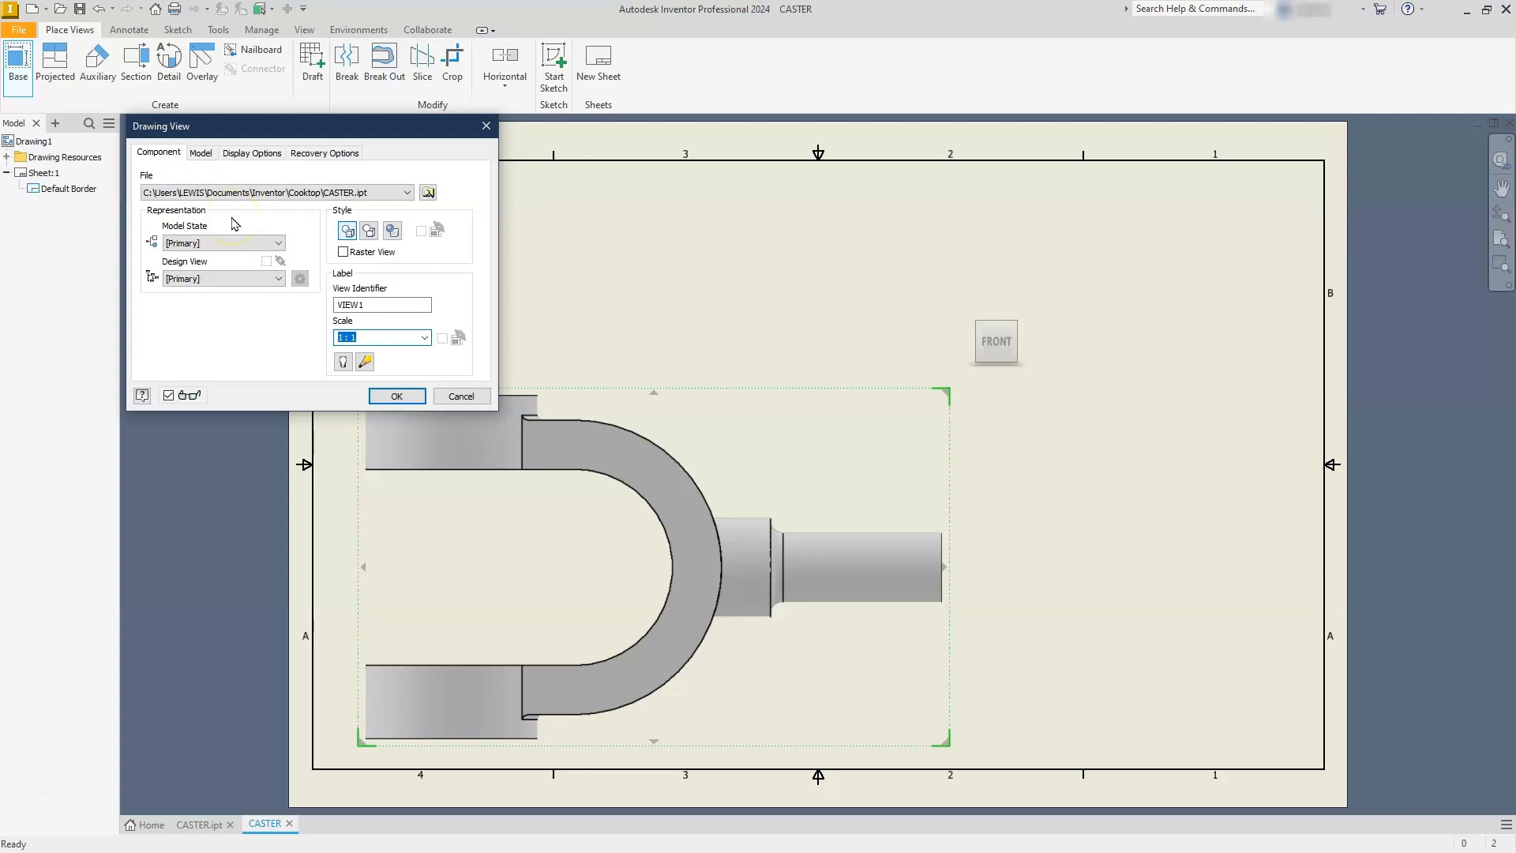
{"action": "key", "text": "Return"}
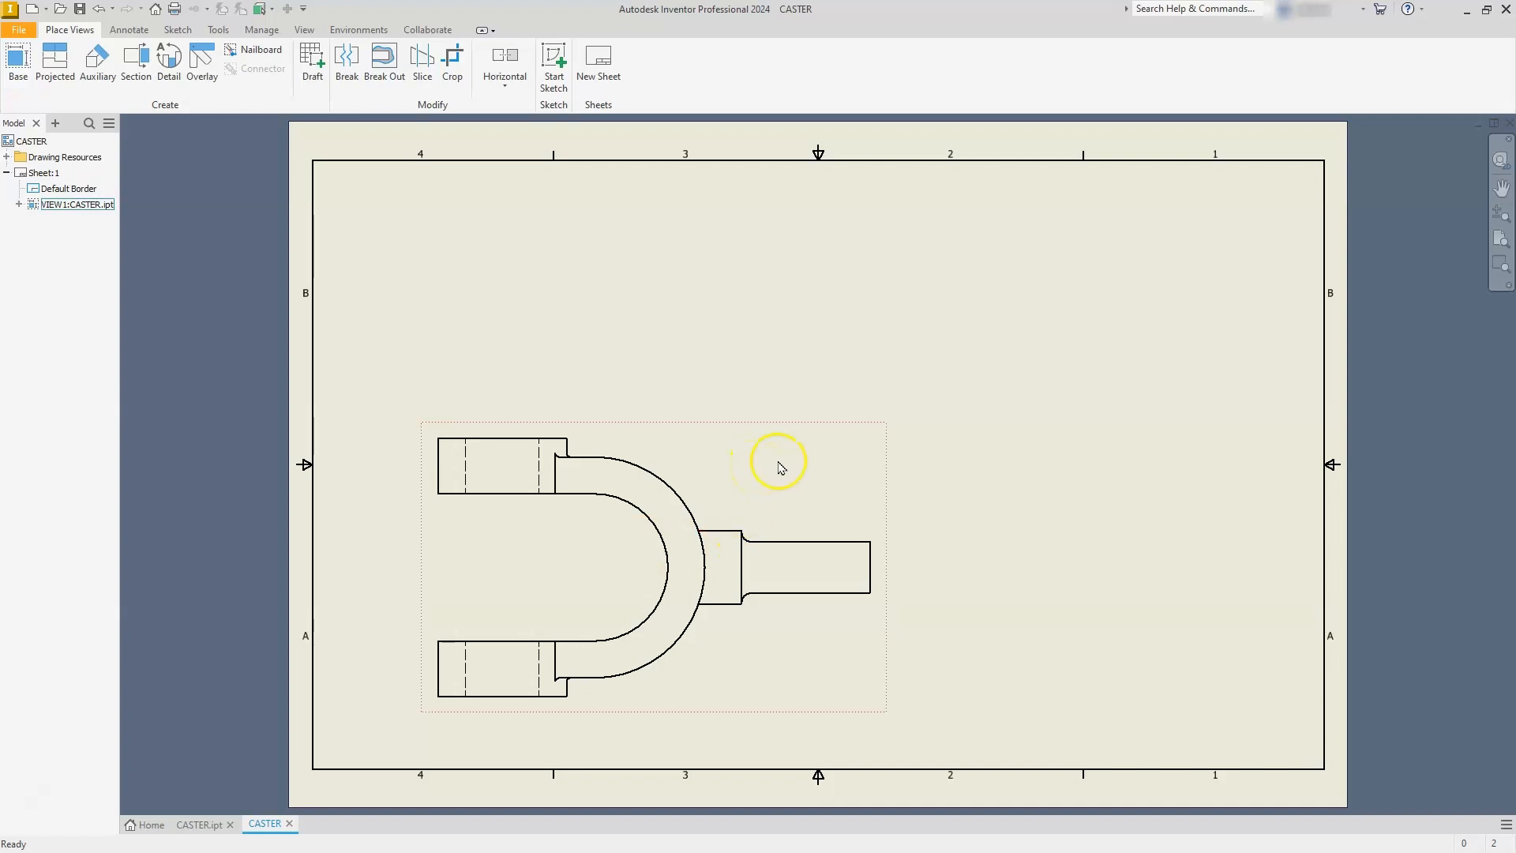
Step: Set the front view's scale to .625 and move the view closer to the sheet's lower-left corner
{"action": "double_click", "coordinate": [723, 439]}
{"action": "double_click", "coordinate": [334, 338]}
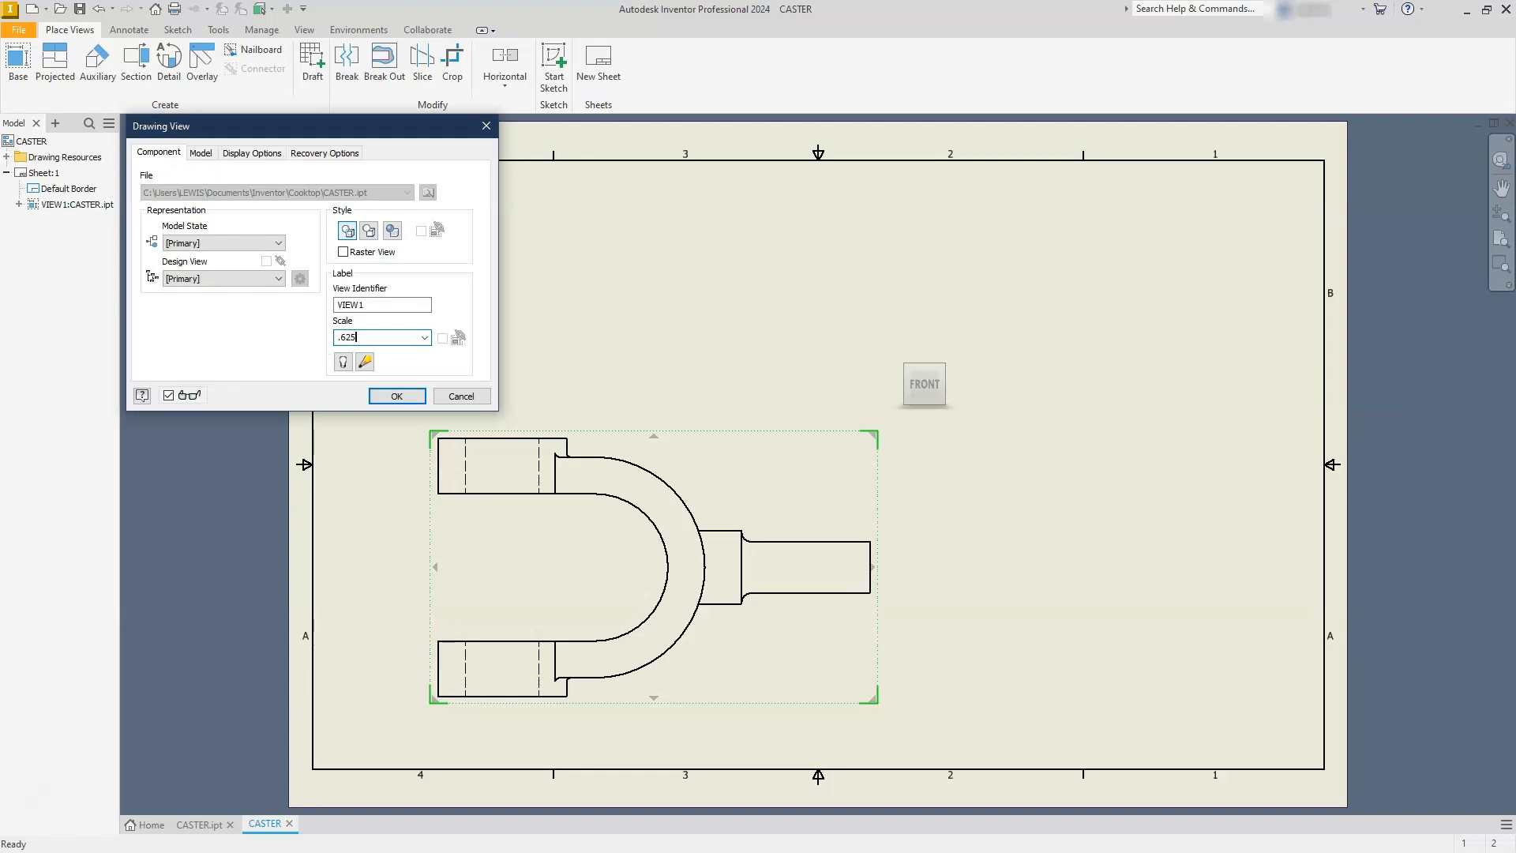
{"action": "key", "text": "Return"}
{"action": "left_click", "coordinate": [623, 518]}
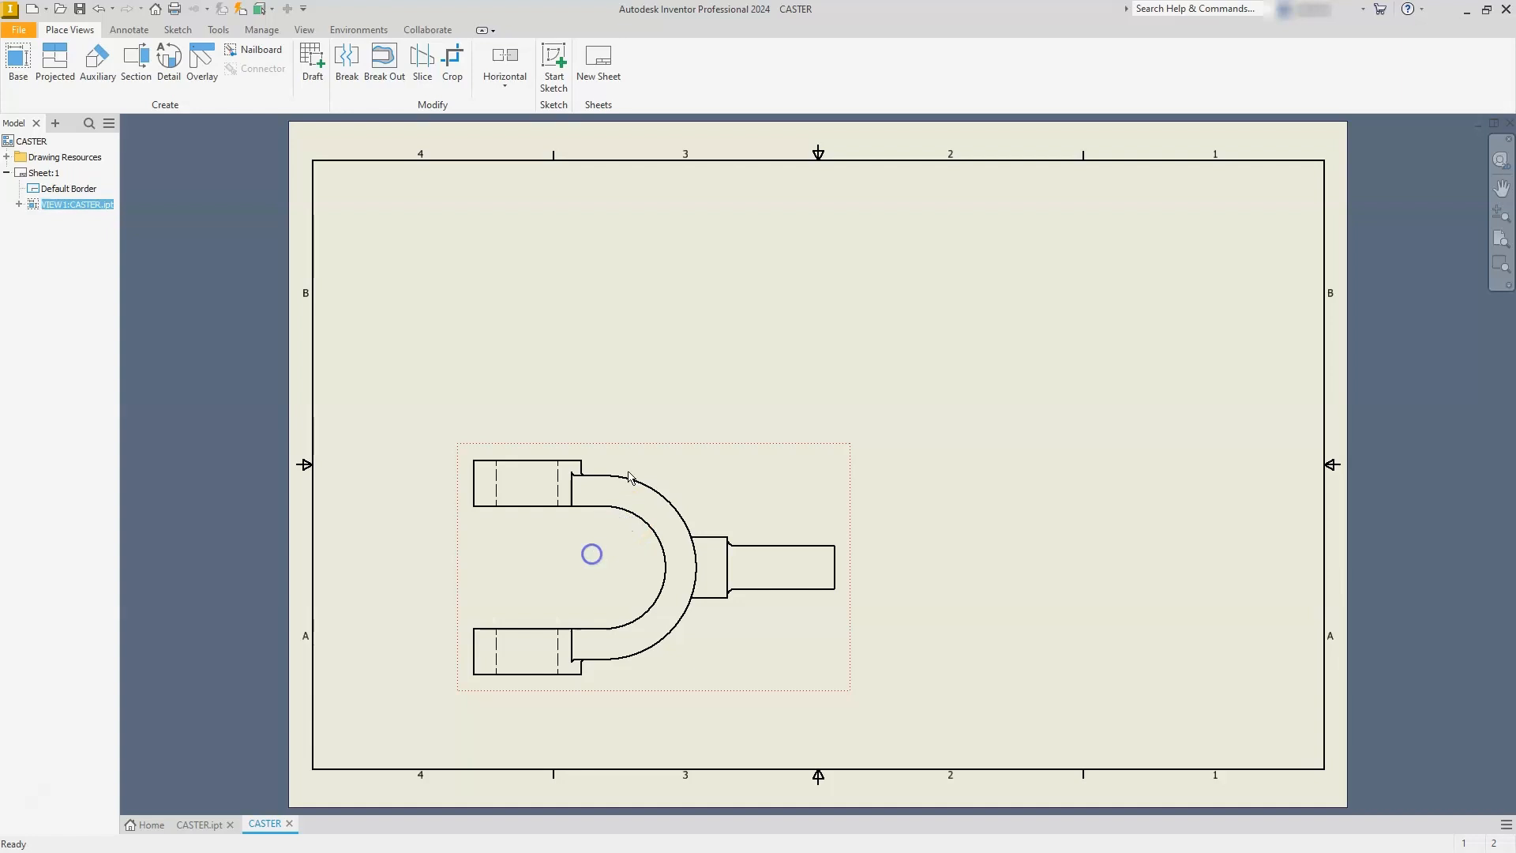
{"action": "mouse_move", "coordinate": [652, 450]}
{"action": "left_mouse_down"}
{"action": "mouse_move", "coordinate": [626, 484]}
{"action": "mouse_move", "coordinate": [609, 481]}
{"action": "left_mouse_up"}
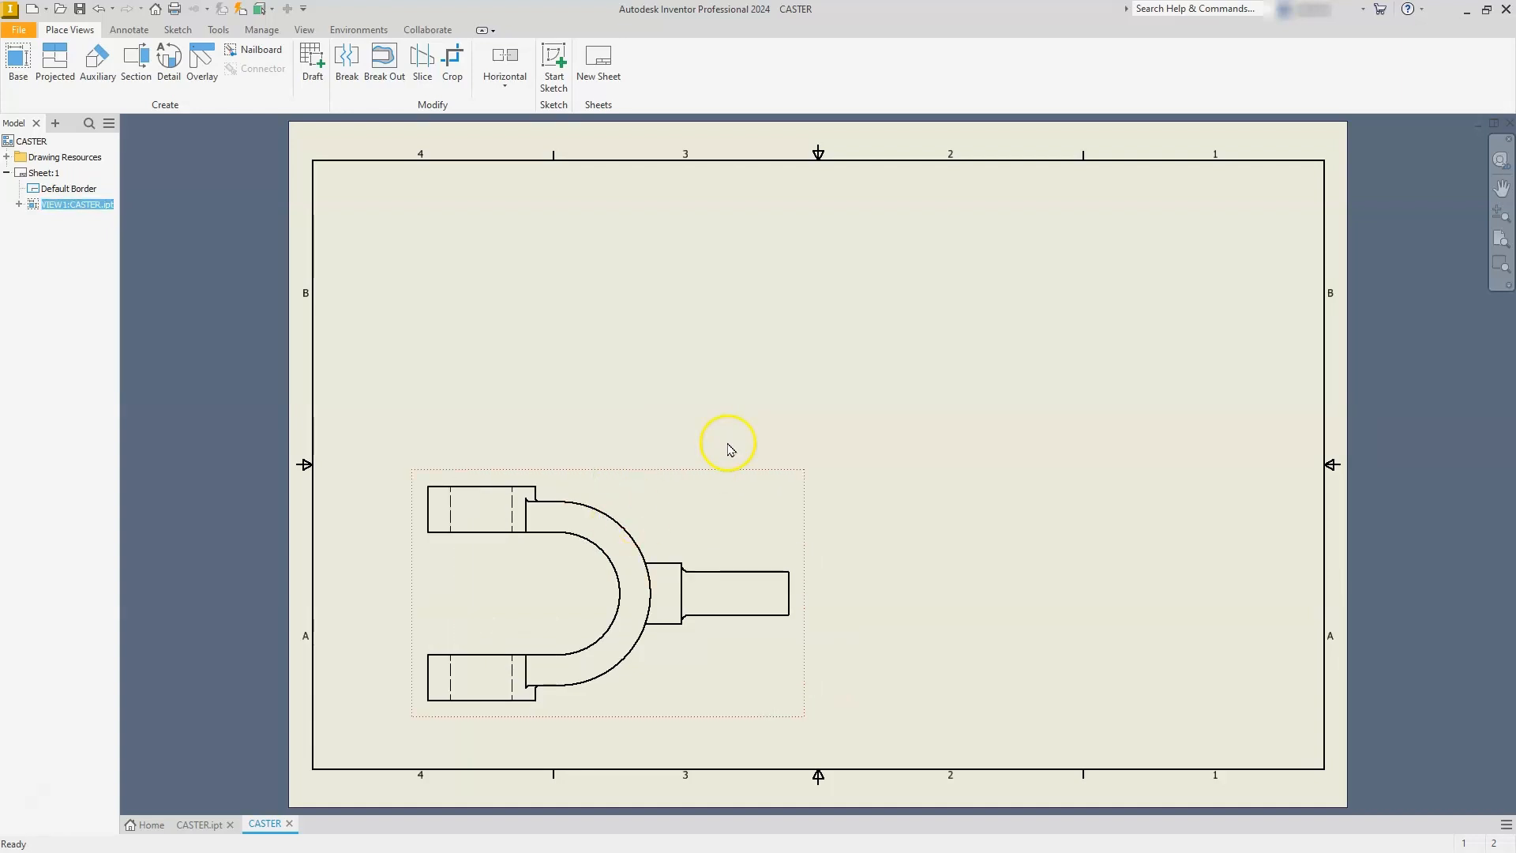
Step: Project top, right-side and isometric views from the front view, and shift the side view slightly toward the front view
{"action": "left_click", "coordinate": [63, 61]}
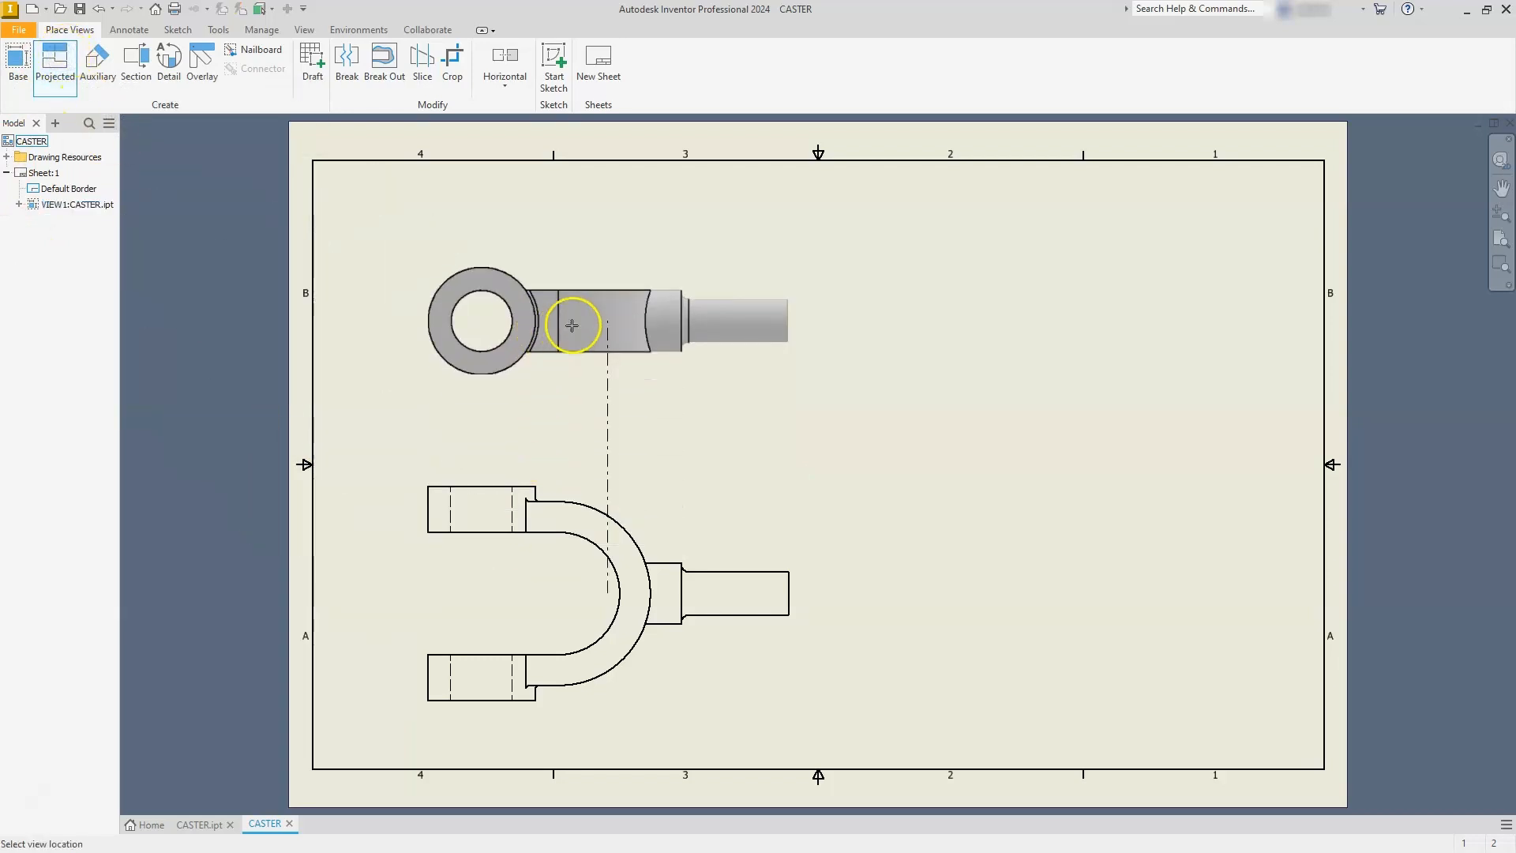
{"action": "left_click", "coordinate": [576, 306]}
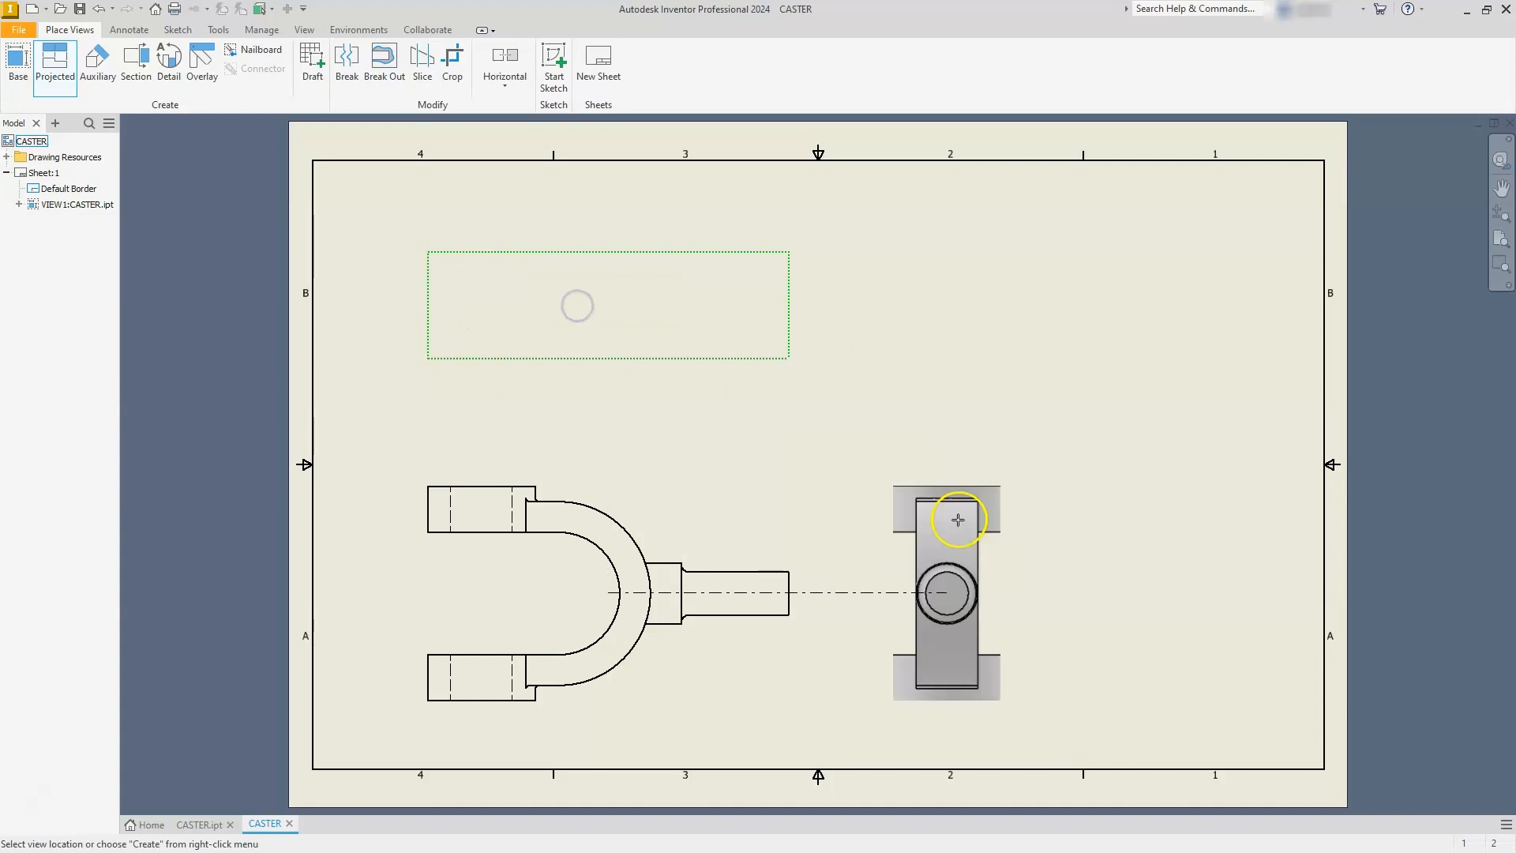
{"action": "left_click", "coordinate": [1101, 572]}
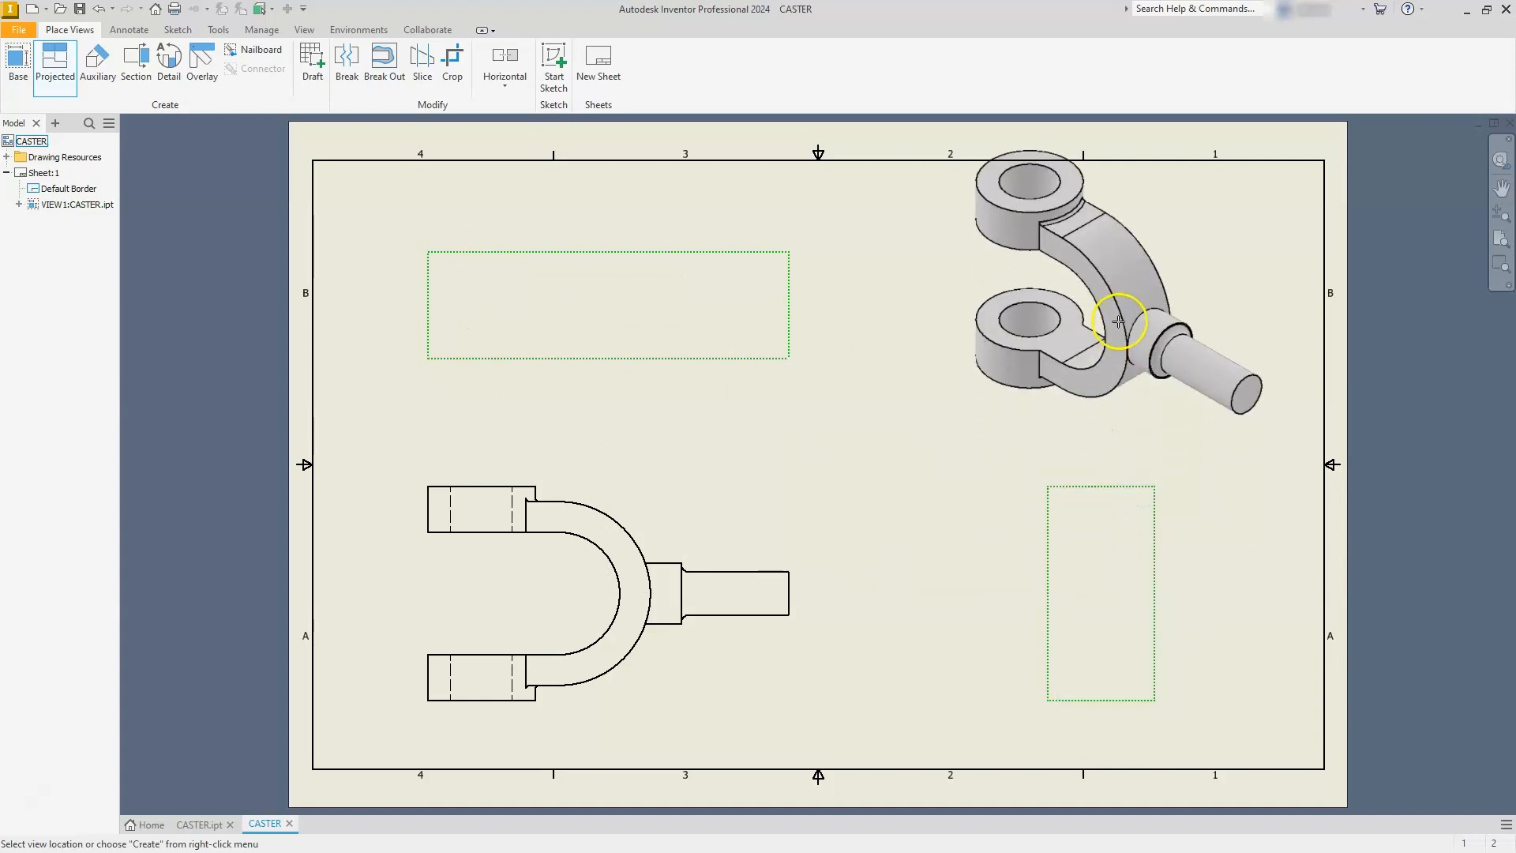
{"action": "left_click", "coordinate": [1118, 357]}
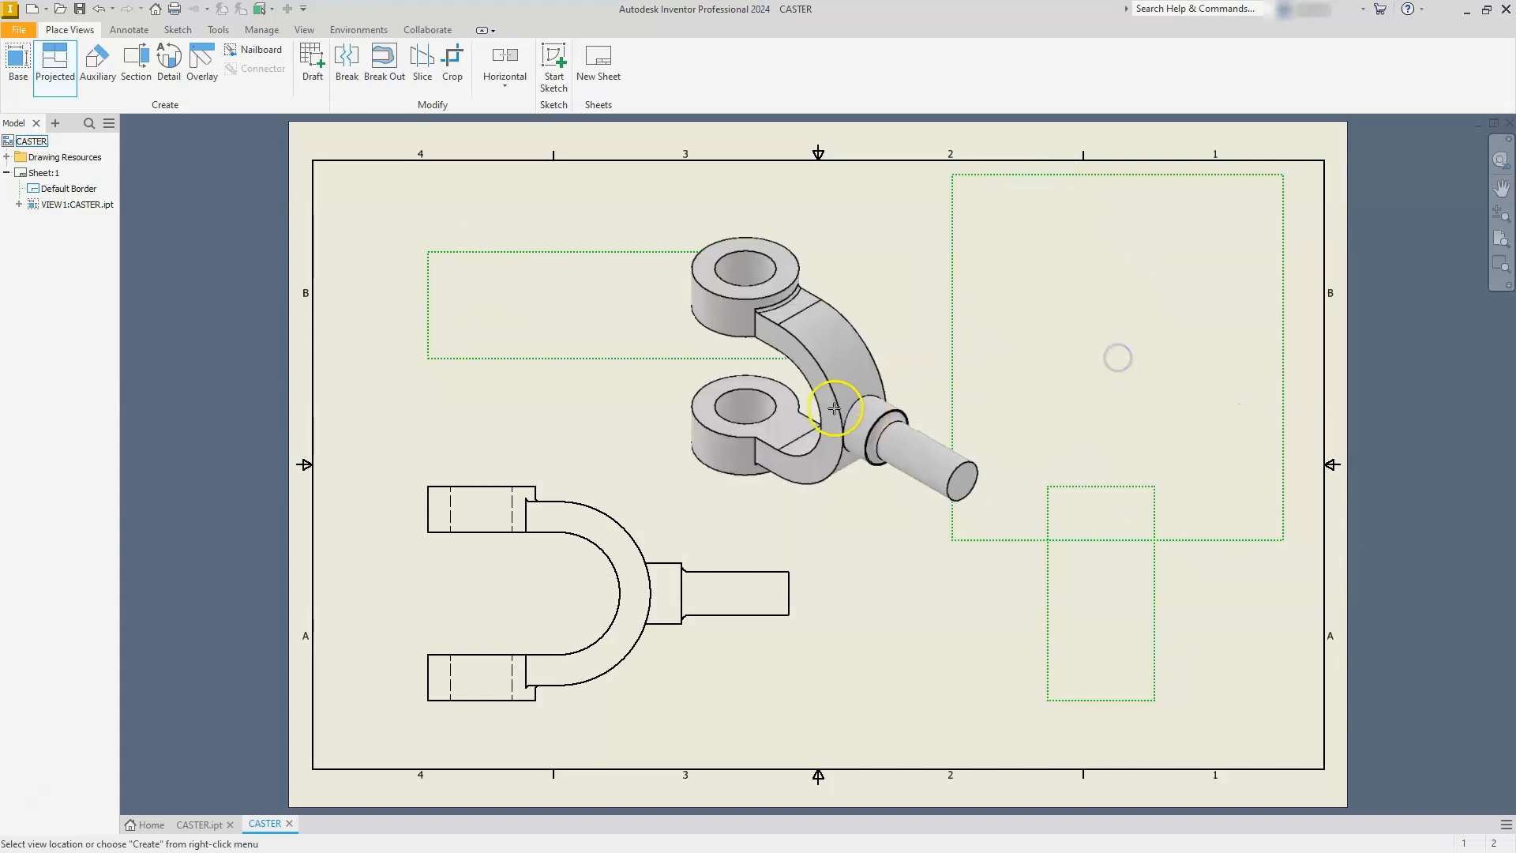
{"action": "right_click", "coordinate": [835, 408]}
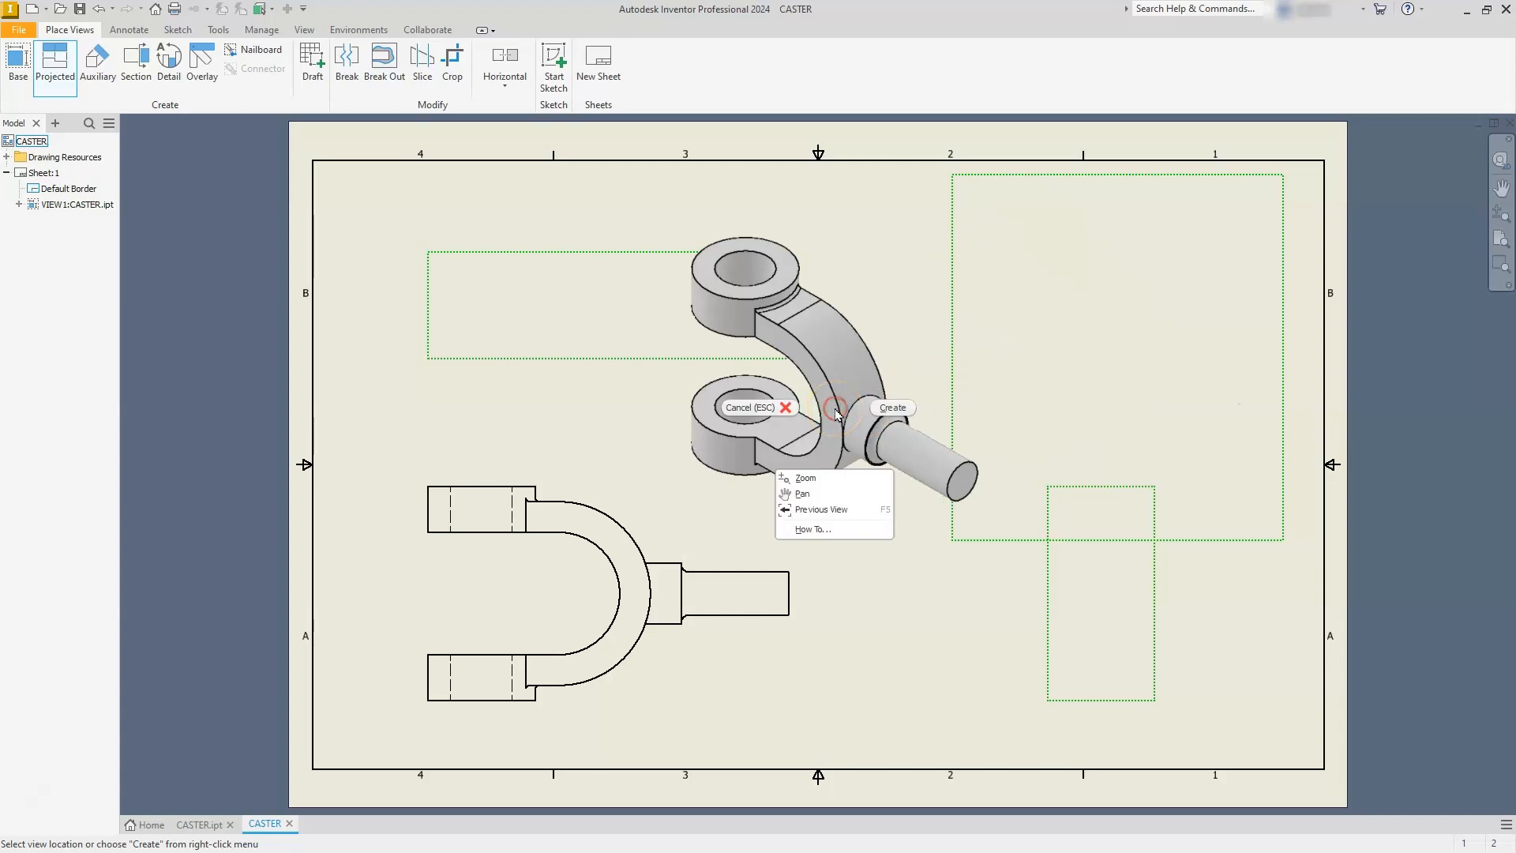
{"action": "left_click", "coordinate": [892, 408]}
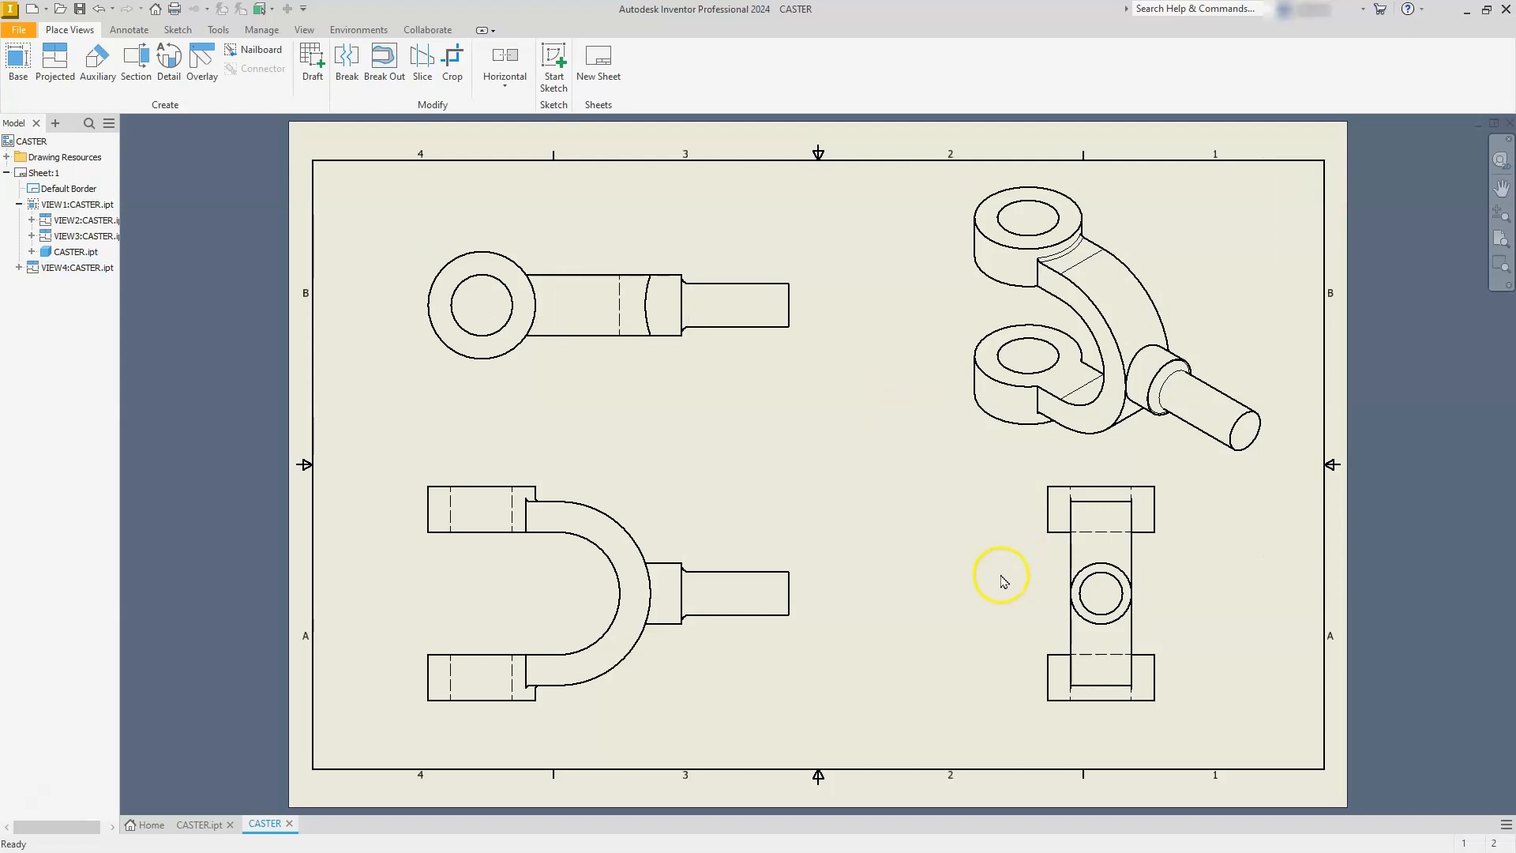
{"action": "left_click_drag", "start_coordinate": [1024, 567], "coordinate": [1015, 569]}
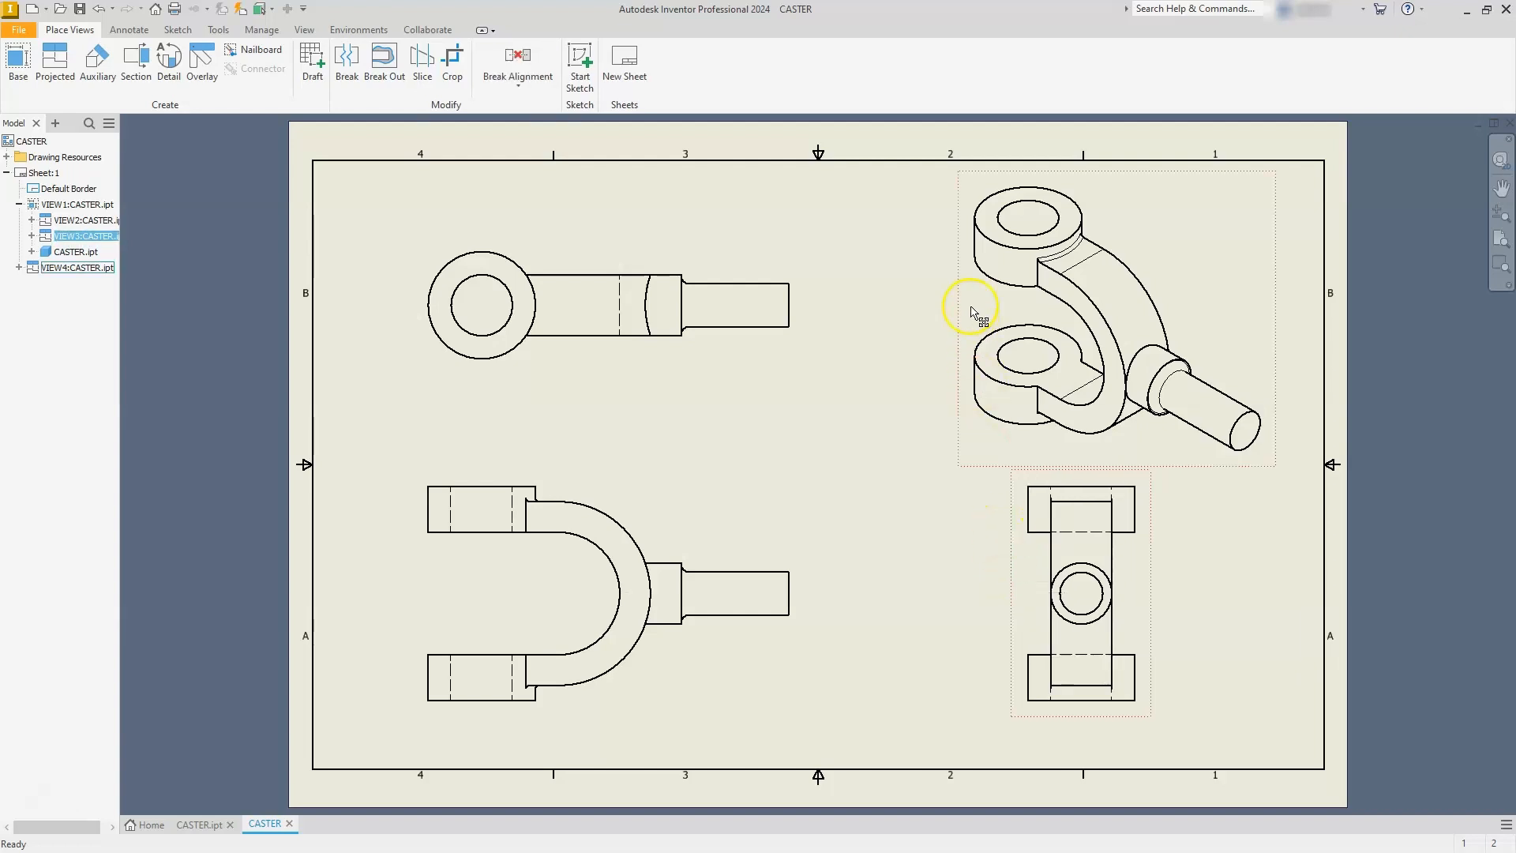
Step: Set the isometric view's scale to .5 and move the view up, clear of the side view
{"action": "double_click", "coordinate": [965, 282]}
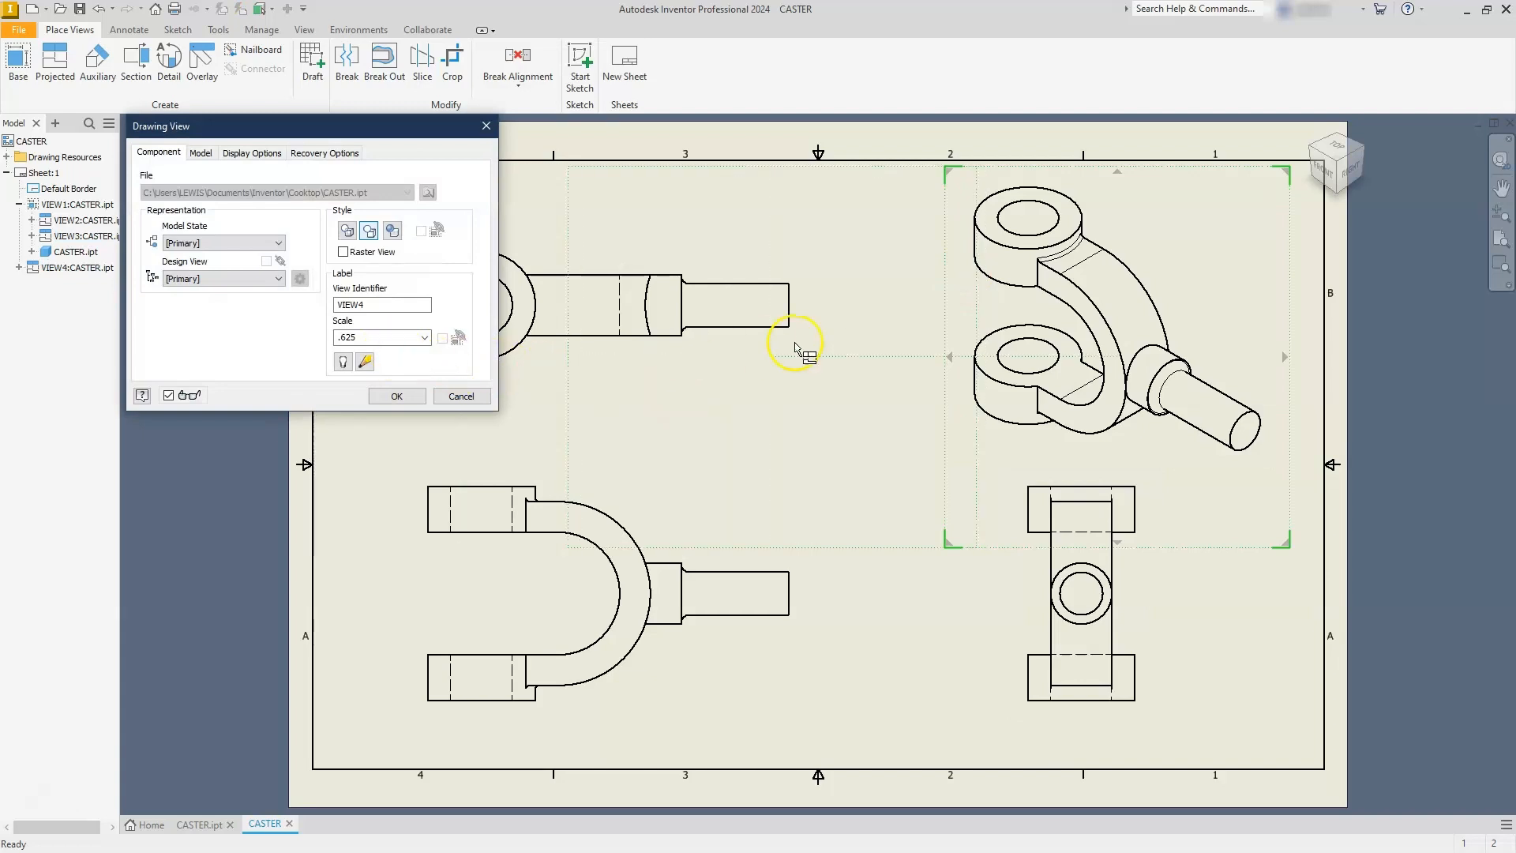
{"action": "double_click", "coordinate": [361, 338]}
{"action": "type", "text": "."}
{"action": "key", "text": "Return"}
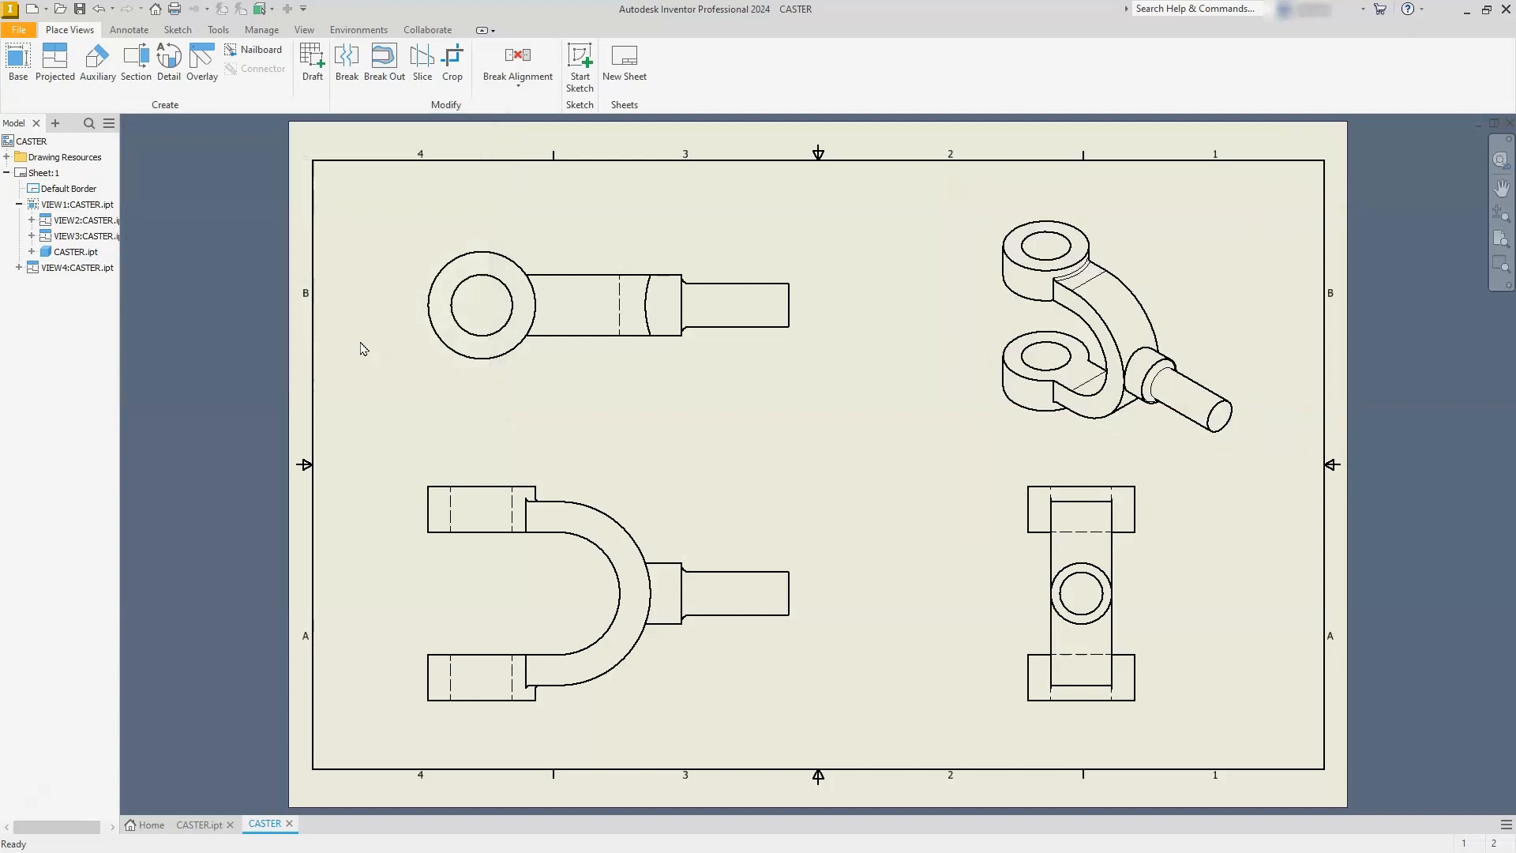
{"action": "left_click_drag", "start_coordinate": [997, 295], "coordinate": [994, 265]}
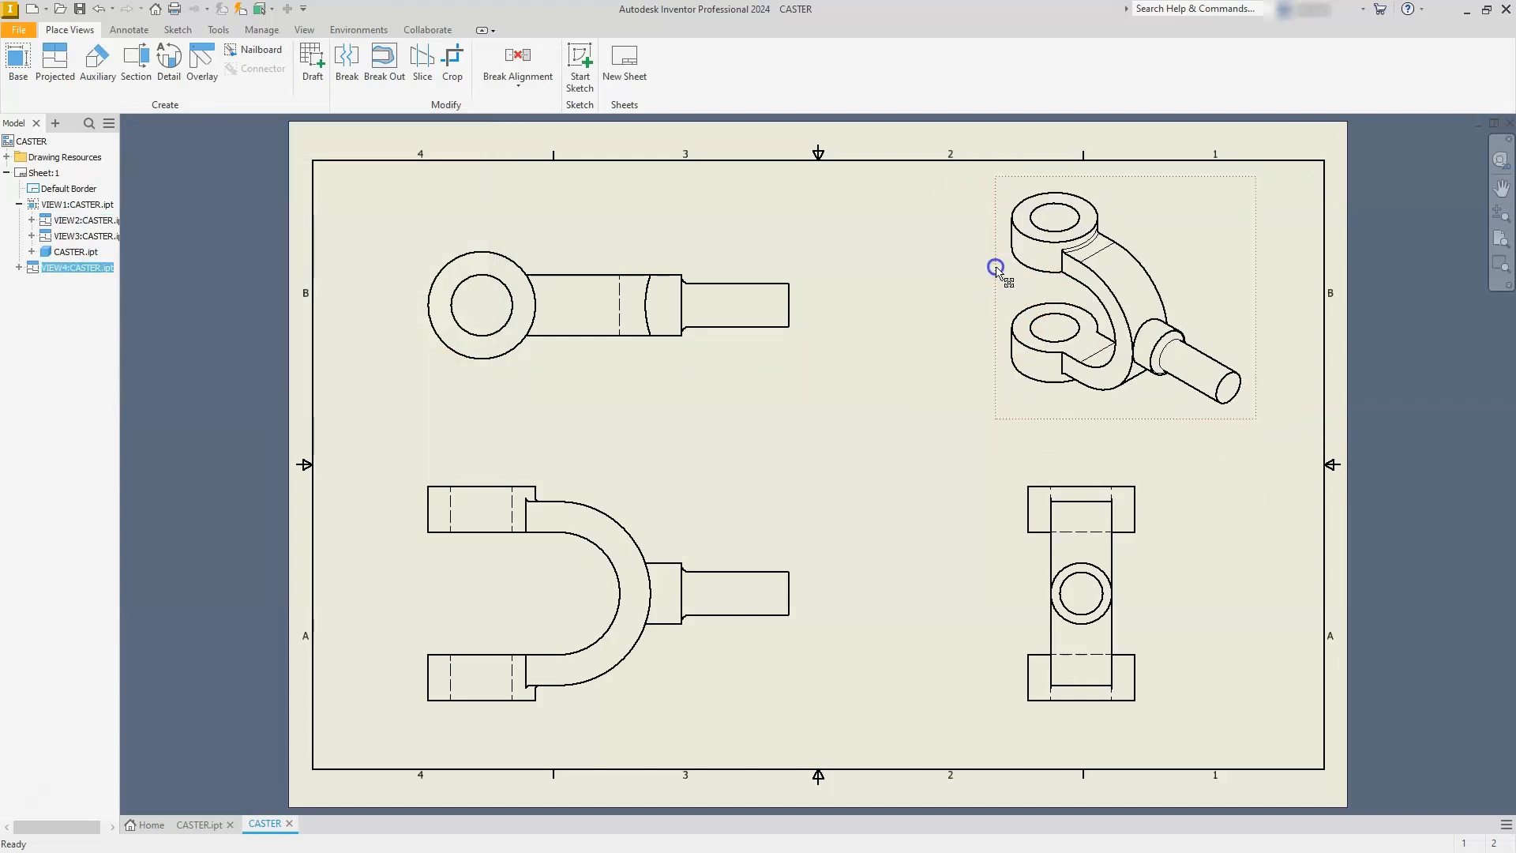
Step: Change the isometric view's display style to shaded
{"action": "double_click", "coordinate": [998, 270]}
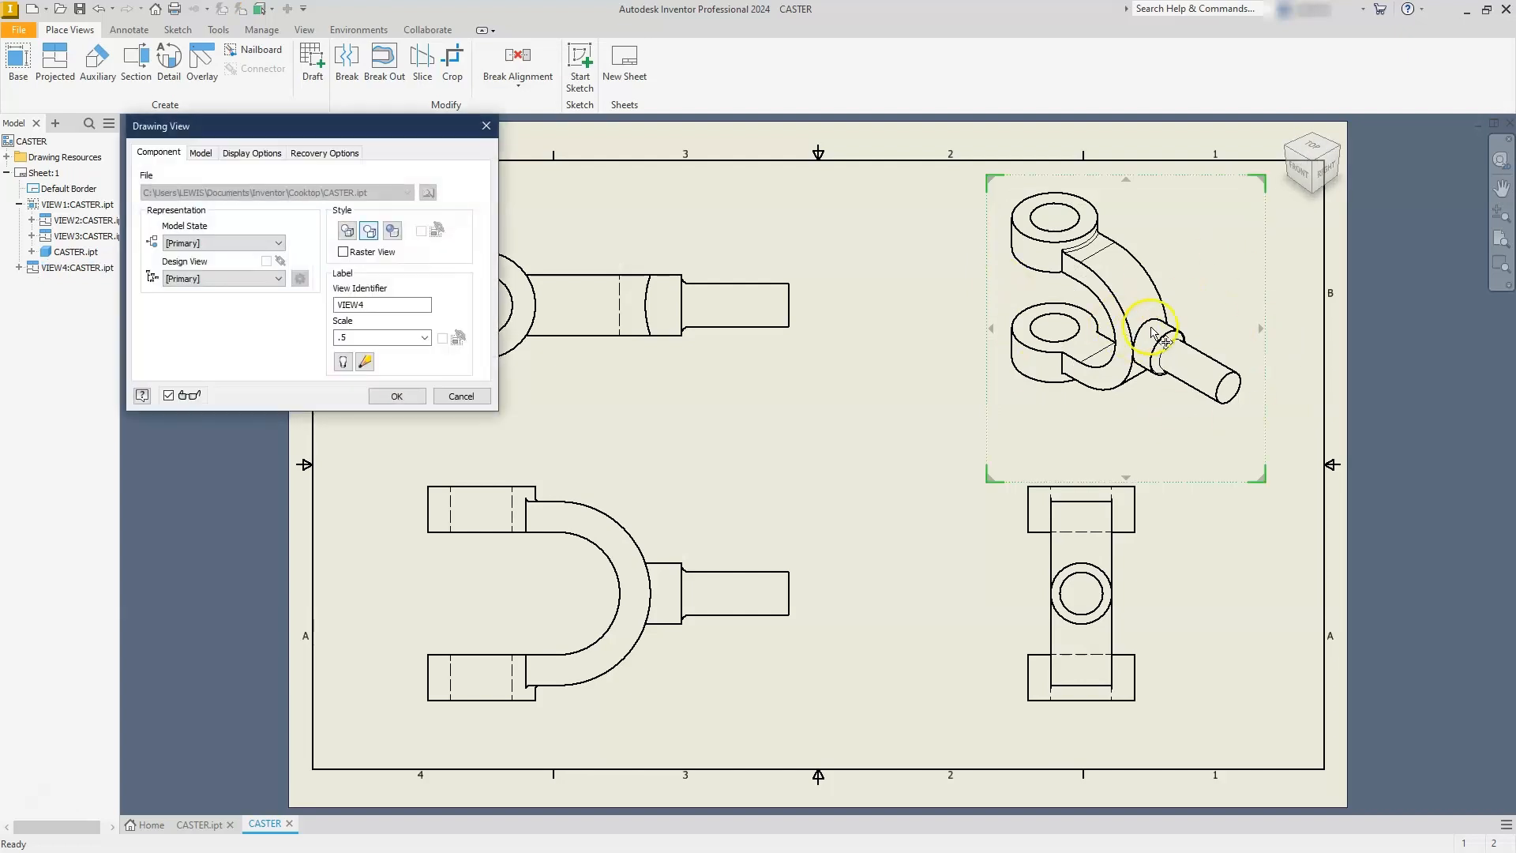
{"action": "left_click", "coordinate": [392, 234]}
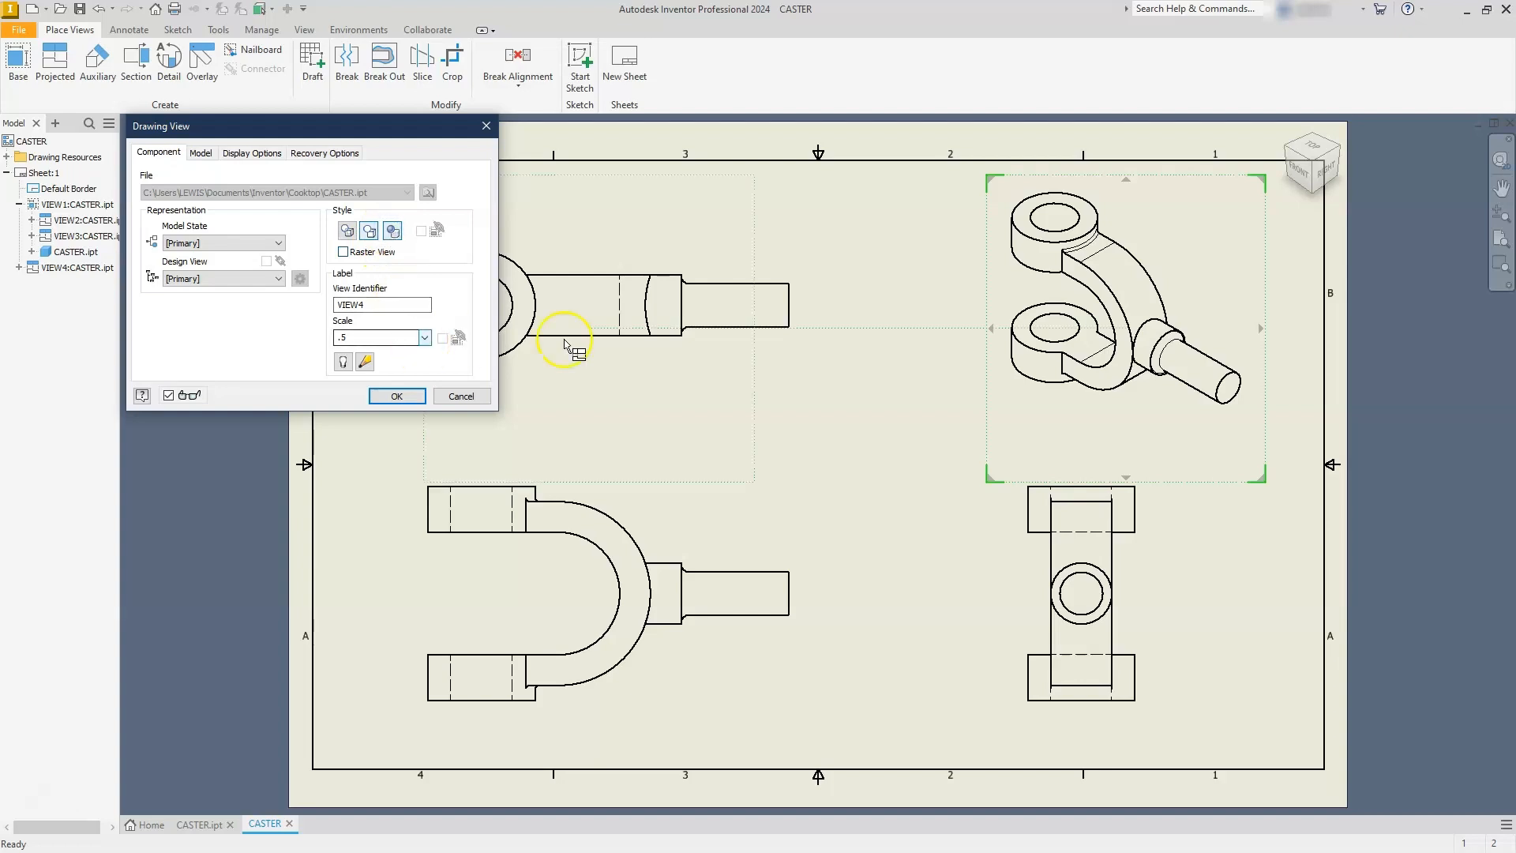
{"action": "left_click", "coordinate": [386, 394]}
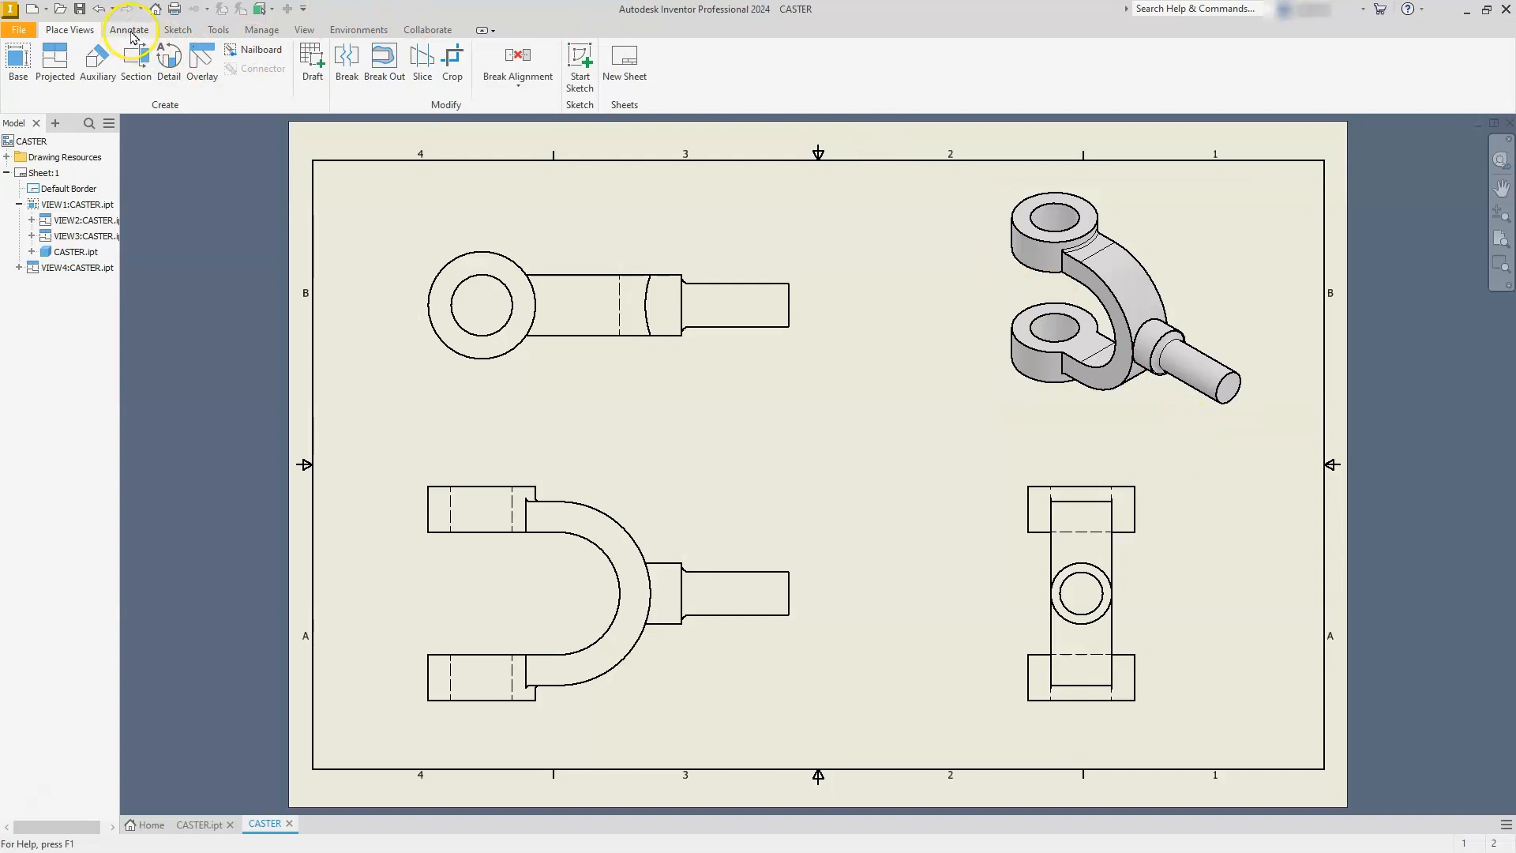
Step: Add center marks to the upper and lower arcs of the fork's bend in the front view
{"action": "left_click", "coordinate": [131, 32]}
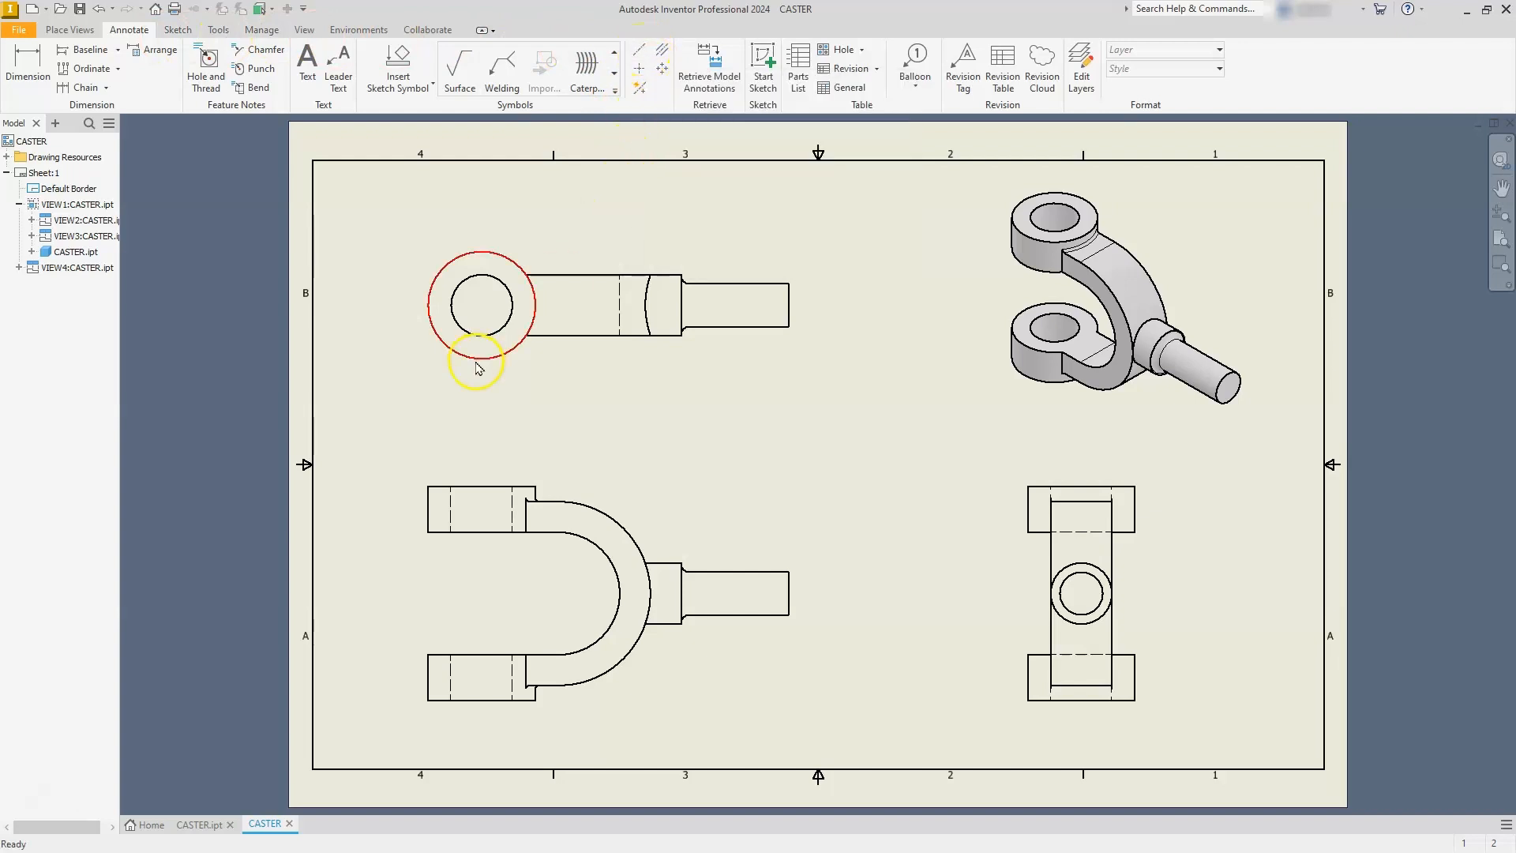
{"action": "left_click", "coordinate": [639, 68]}
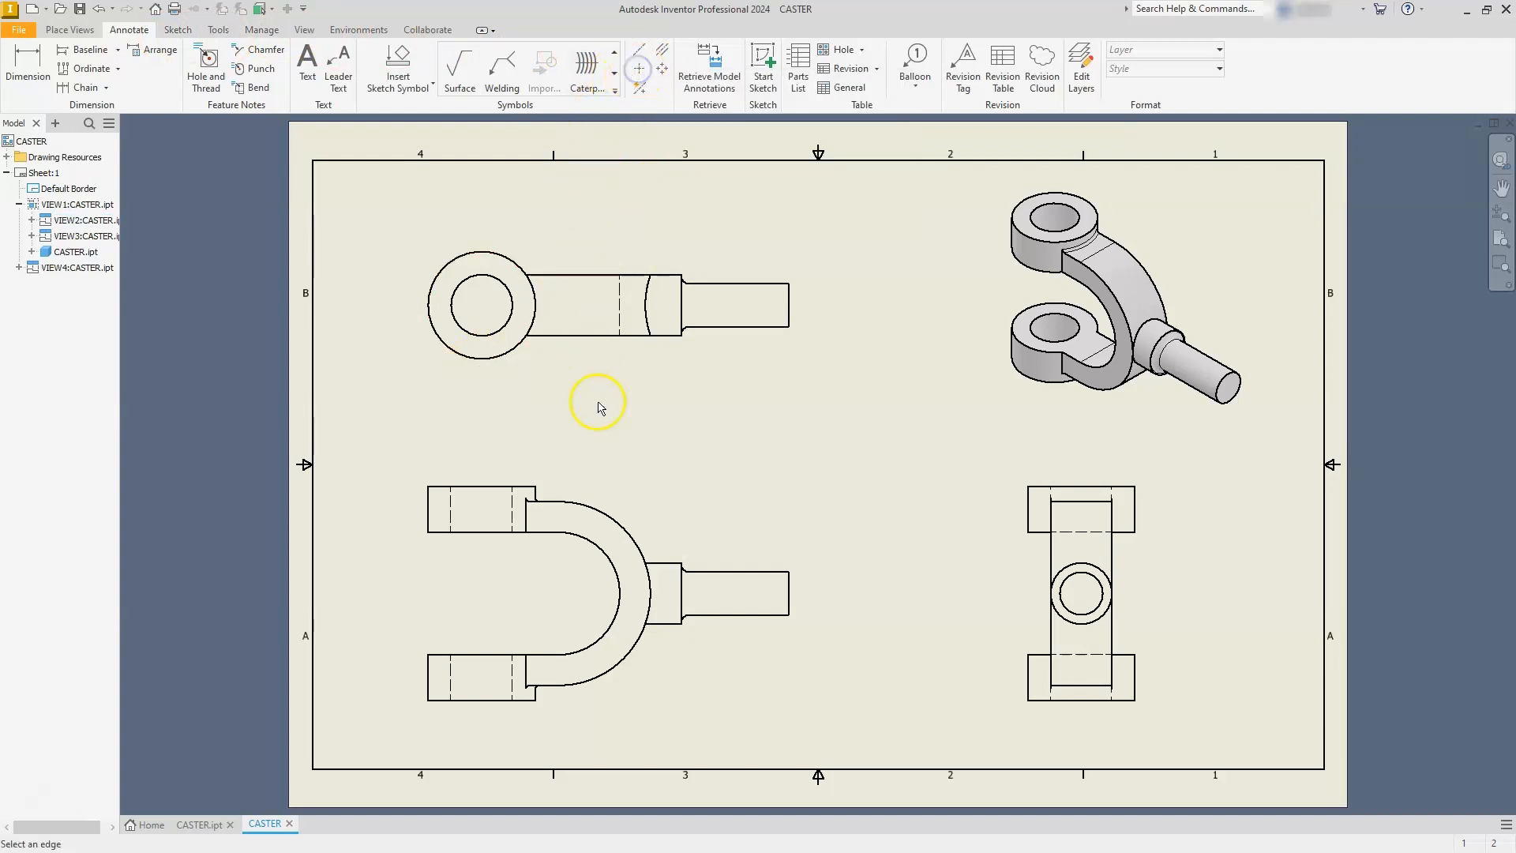
{"action": "left_click", "coordinate": [621, 521]}
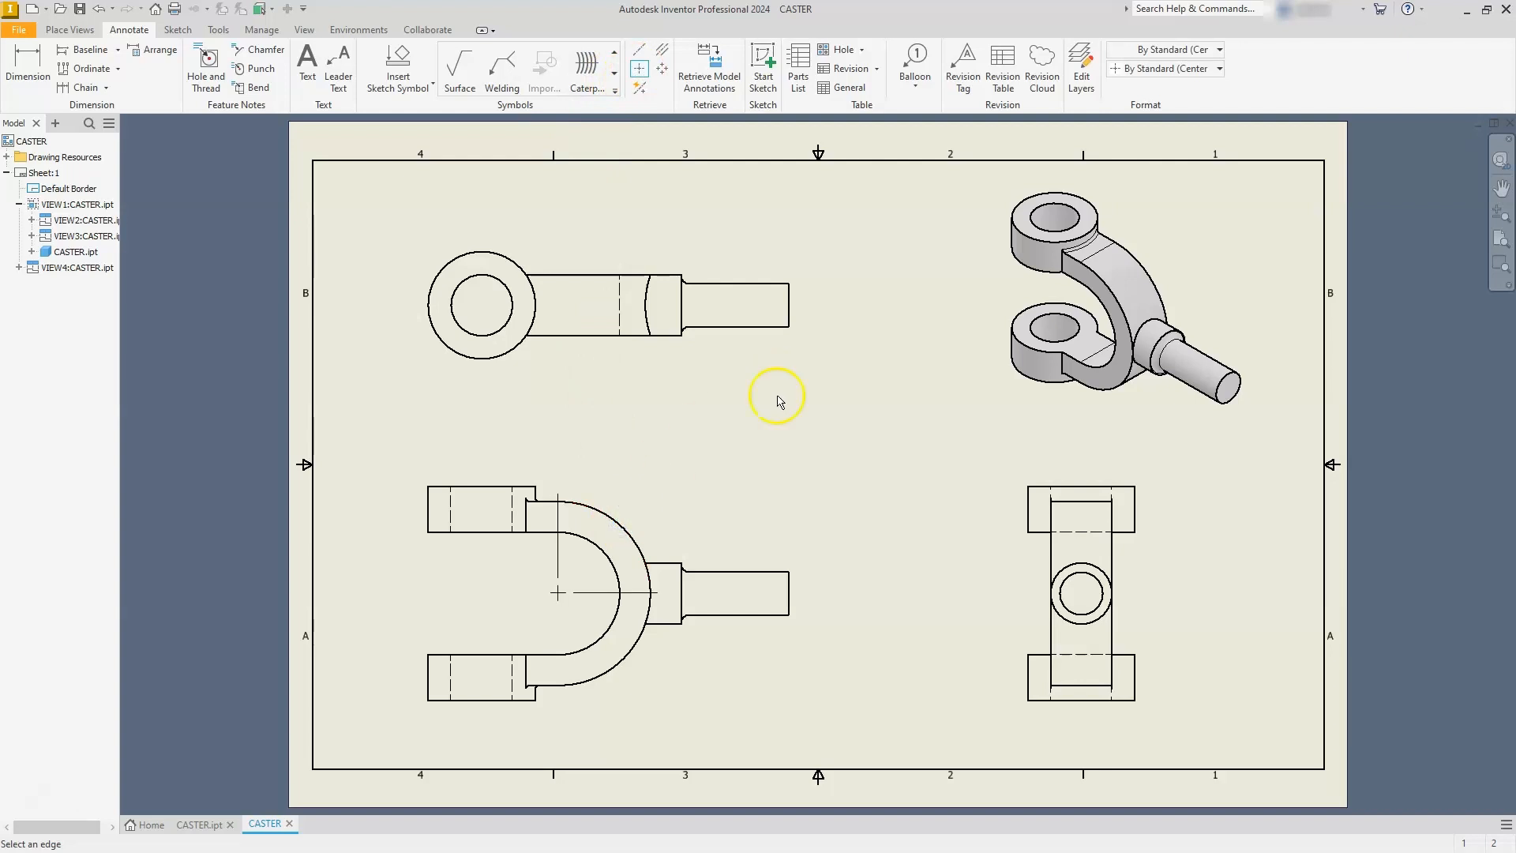
{"action": "left_click", "coordinate": [620, 658]}
{"action": "key", "text": "Escape"}
Step: Extend the horizontal centerline of the front view past the shaft end and back between the two bosses
{"action": "left_click", "coordinate": [654, 597]}
{"action": "left_click_drag", "start_coordinate": [656, 596], "coordinate": [778, 609]}
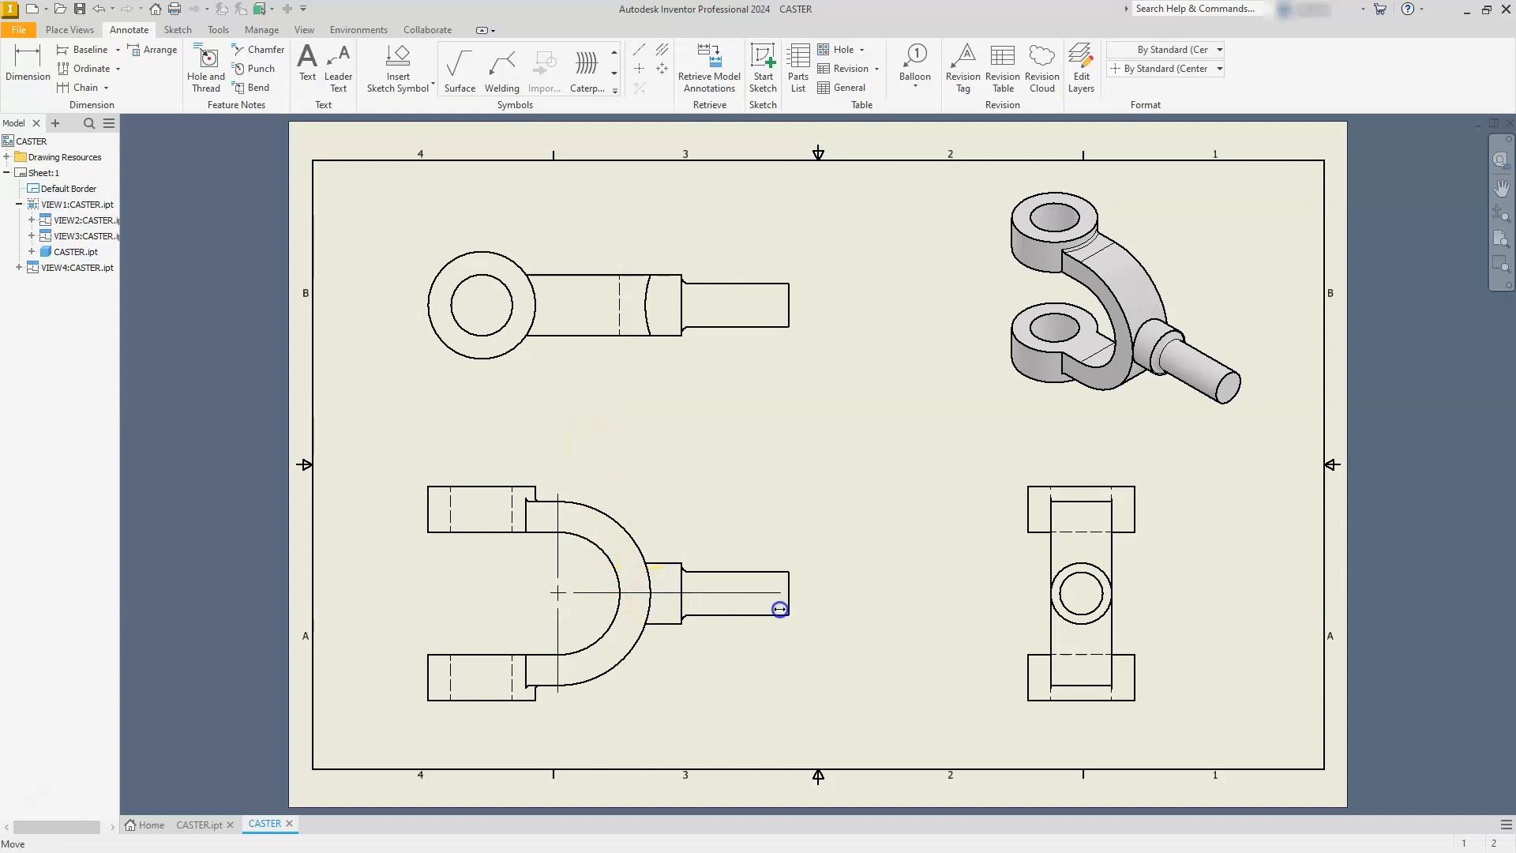
{"action": "left_click_drag", "start_coordinate": [552, 593], "coordinate": [434, 604]}
{"action": "key", "text": "Escape"}
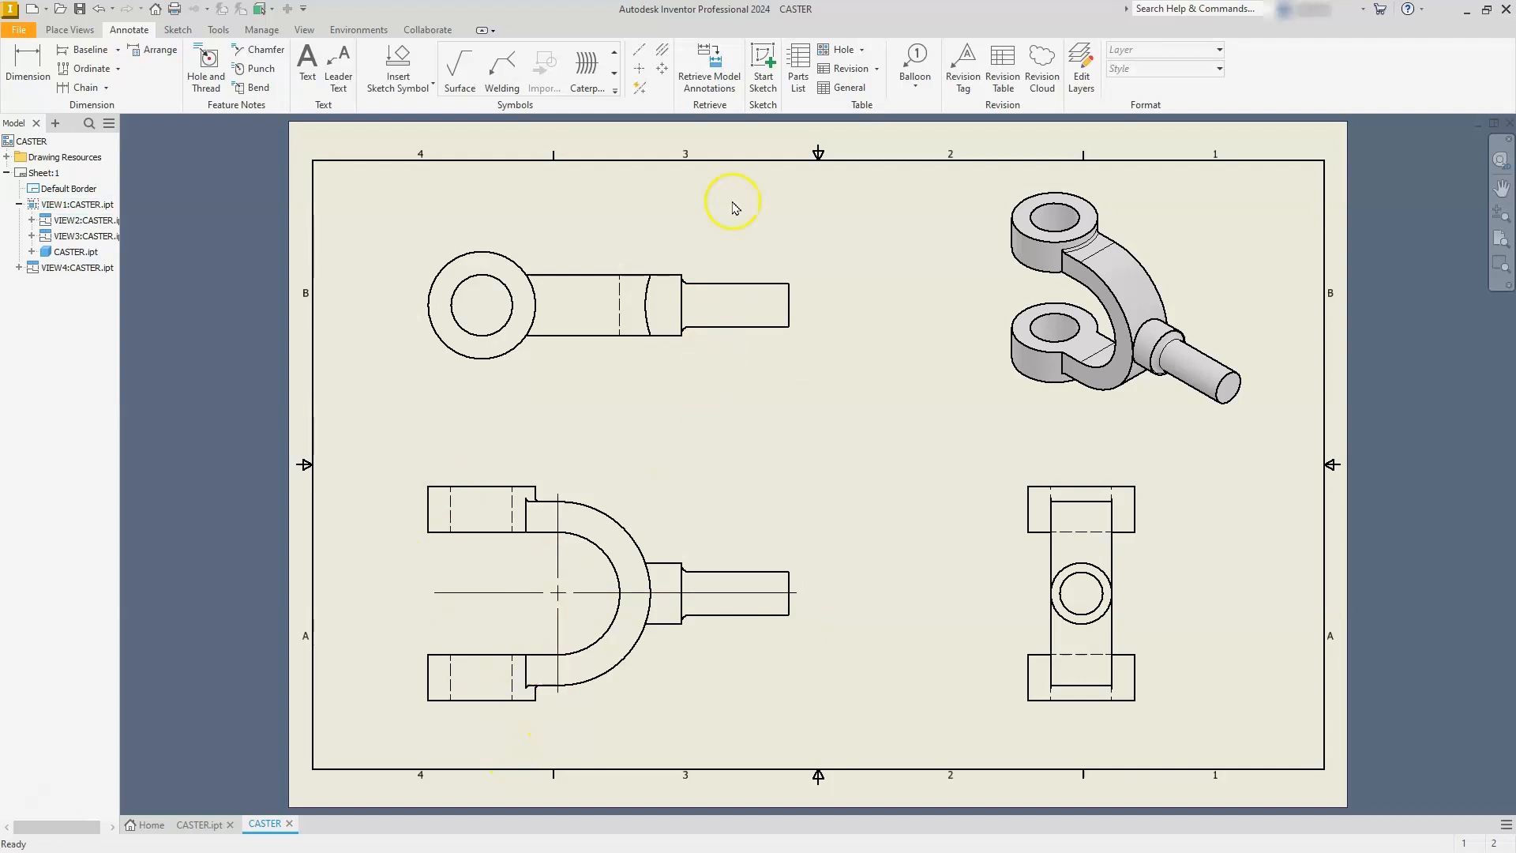
Step: Add a bisector centerline between the hole's hidden edges in the front view and extend it beyond both bosses
{"action": "left_click", "coordinate": [662, 52]}
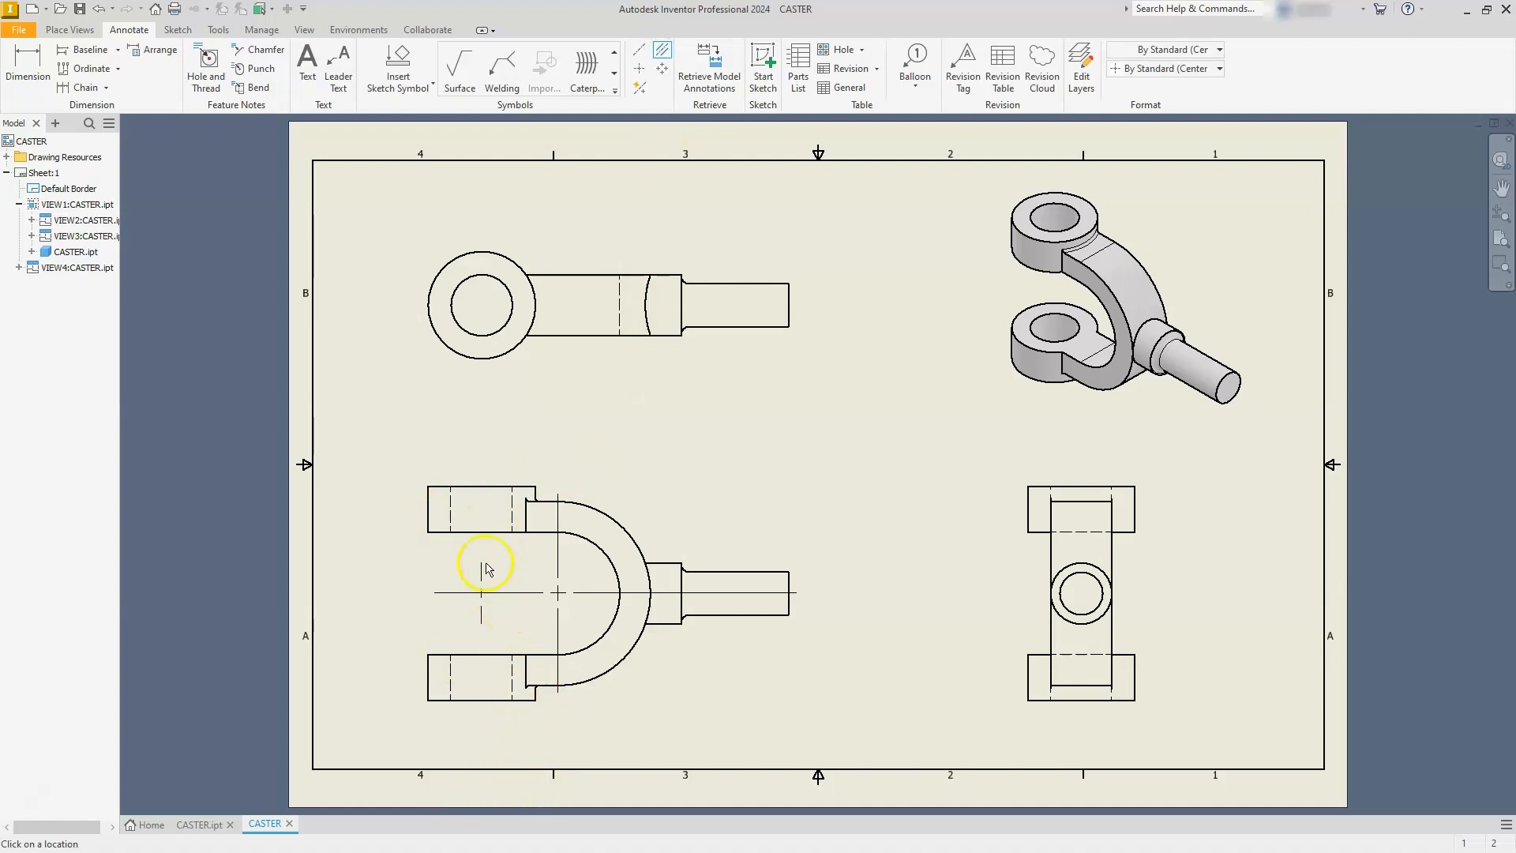
{"action": "key", "text": "Escape"}
{"action": "left_click", "coordinate": [483, 570]}
{"action": "left_click_drag", "start_coordinate": [481, 561], "coordinate": [482, 471]}
{"action": "left_click_drag", "start_coordinate": [481, 623], "coordinate": [496, 730]}
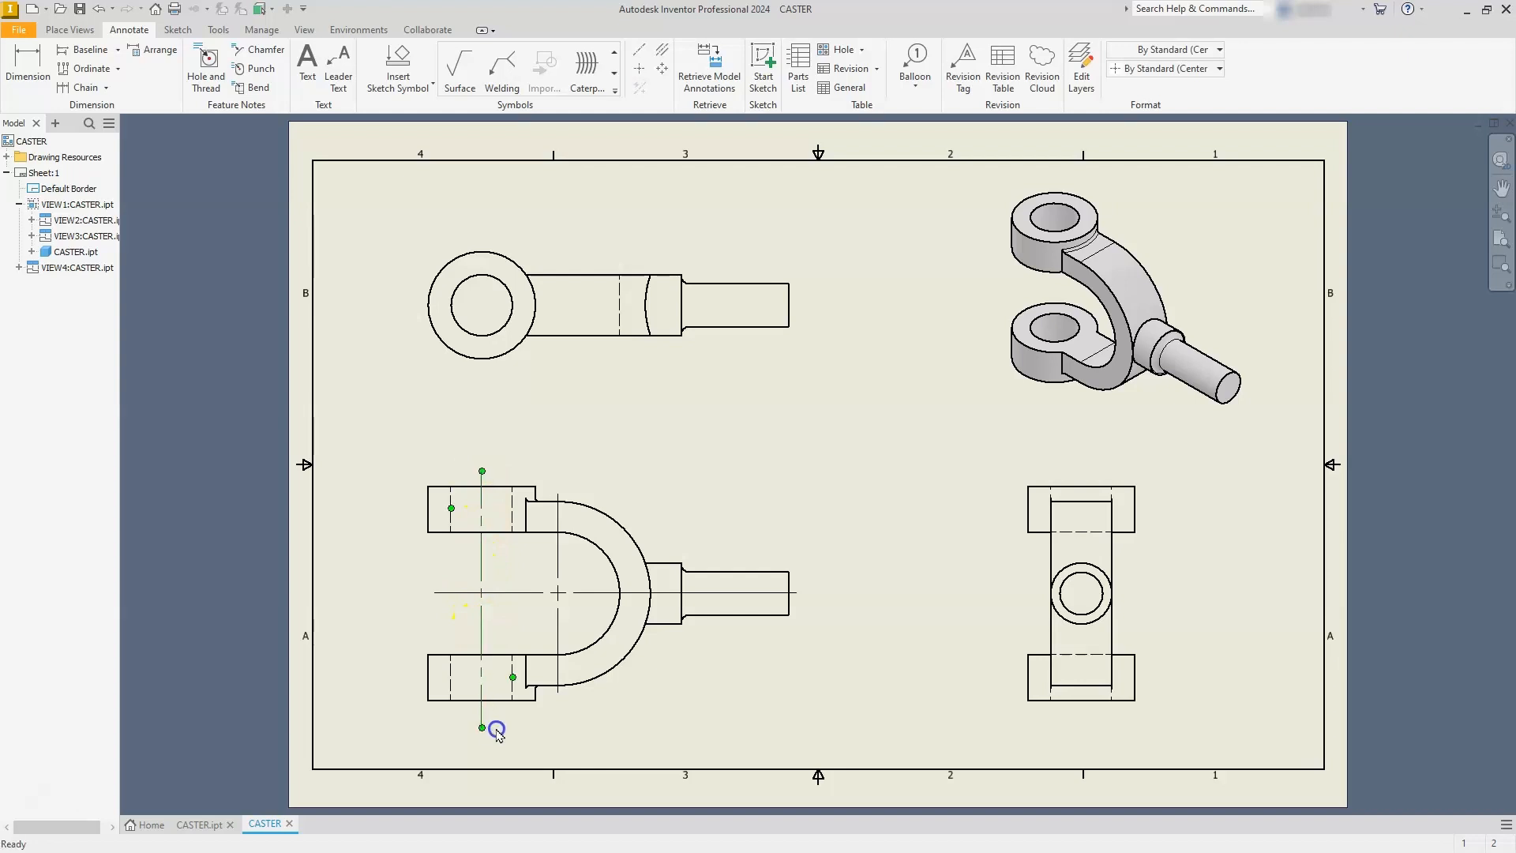
{"action": "left_click", "coordinate": [497, 729]}
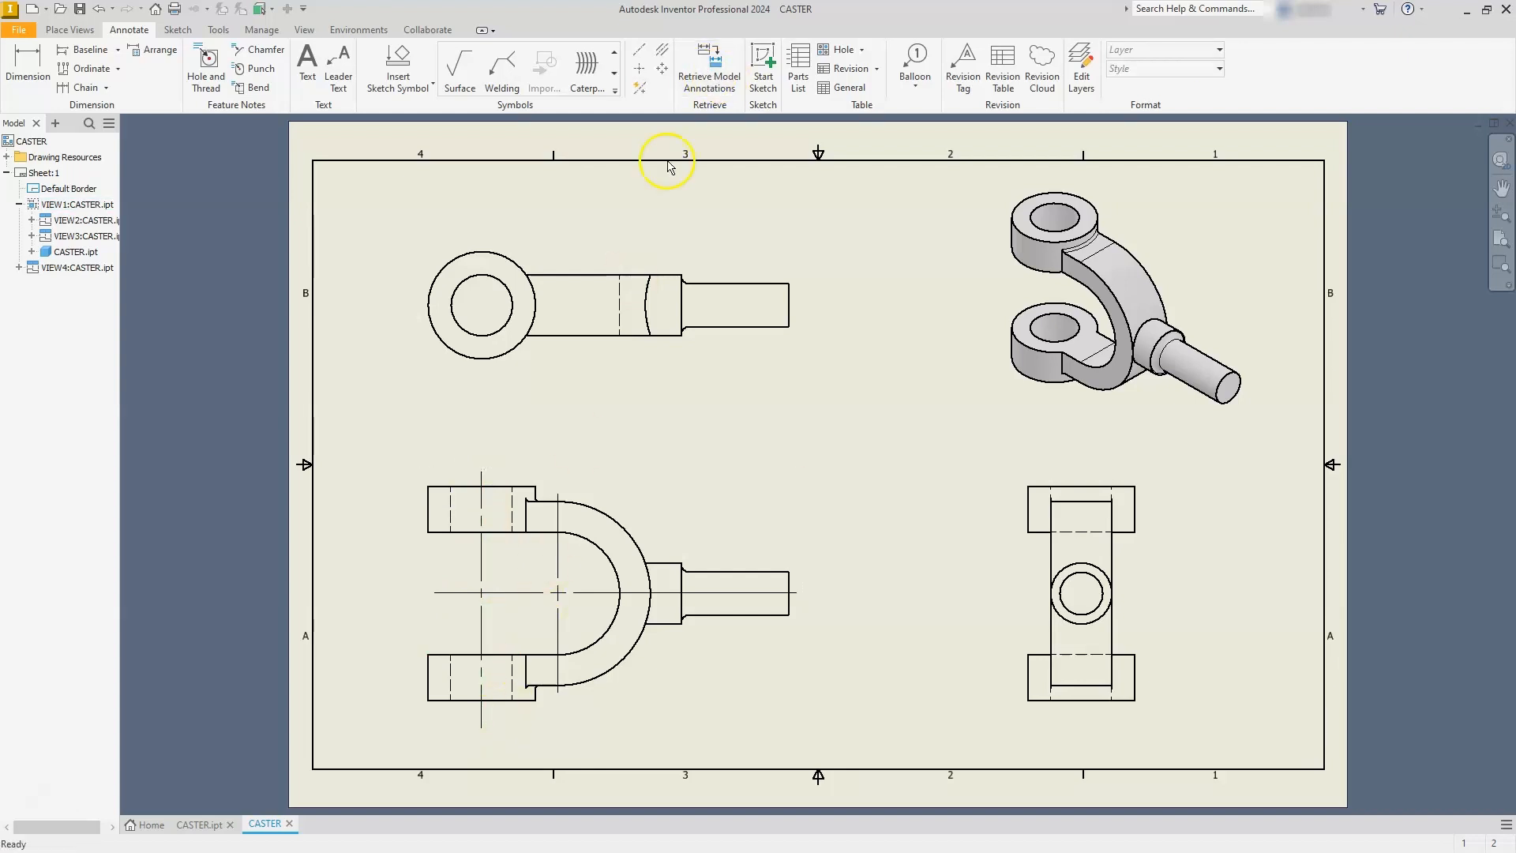
Step: Add center marks to the boss circle in the top view and the shaft collar circle in the side view
{"action": "left_click", "coordinate": [640, 71]}
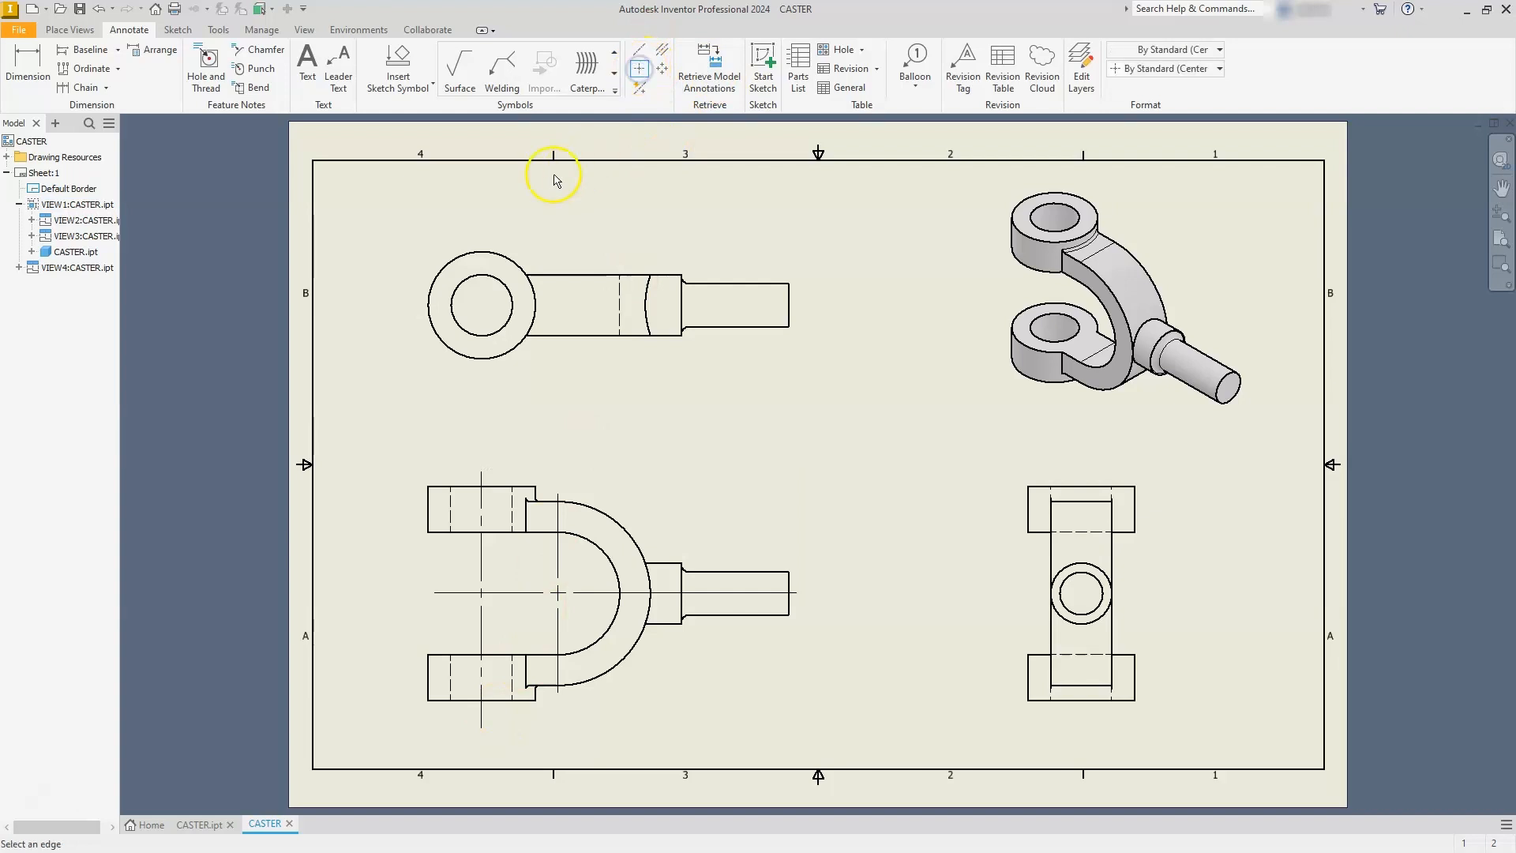
{"action": "left_click", "coordinate": [470, 251]}
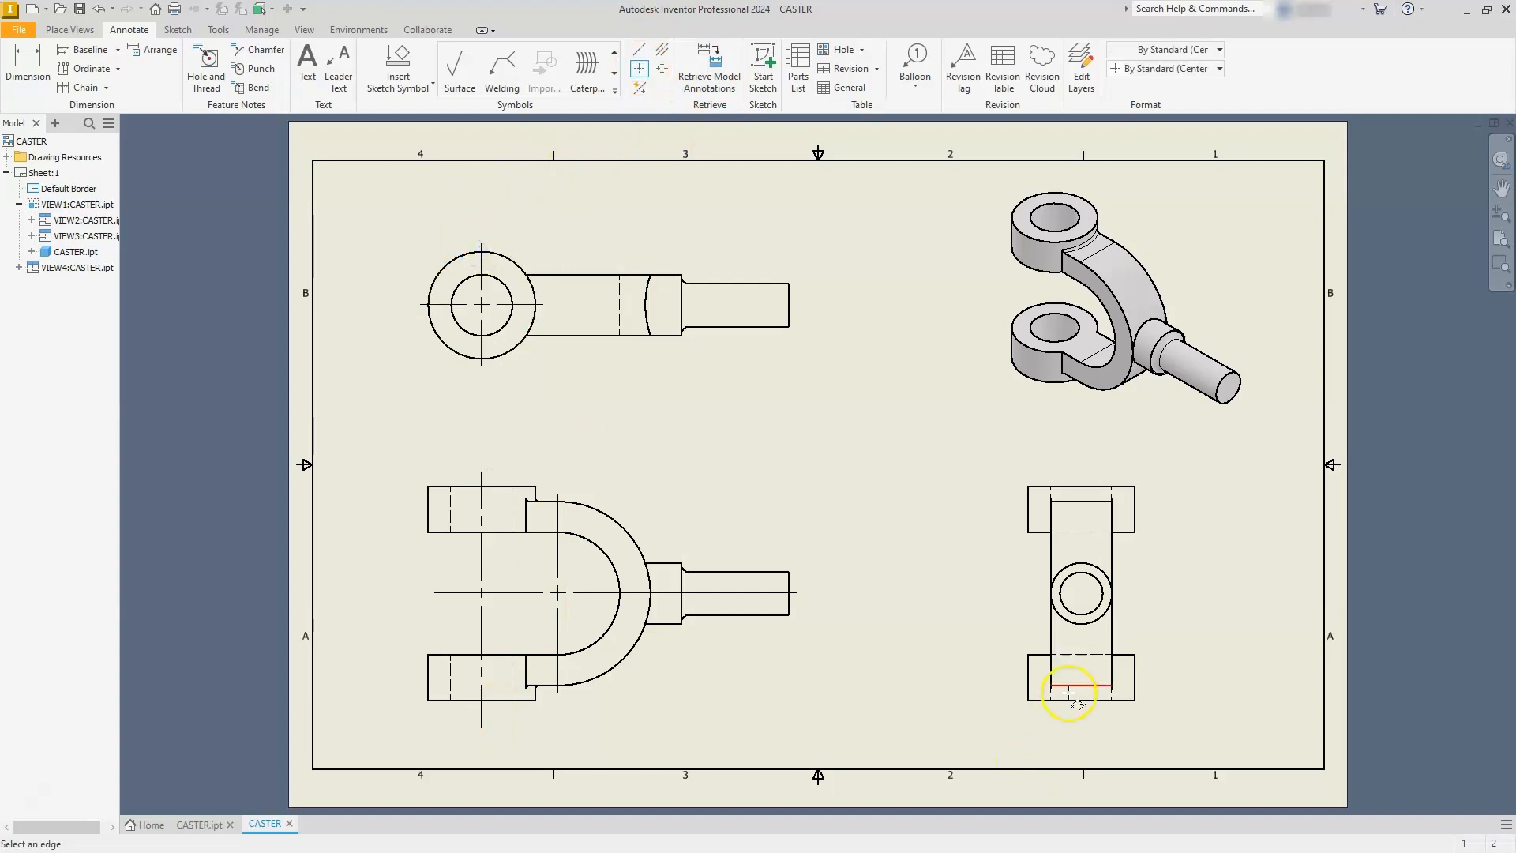
{"action": "left_click", "coordinate": [1096, 617]}
Step: Extend the side view's vertical centerline beyond both bosses and the top view's horizontal centerline past the shaft end
{"action": "left_click_drag", "start_coordinate": [1081, 554], "coordinate": [1115, 474]}
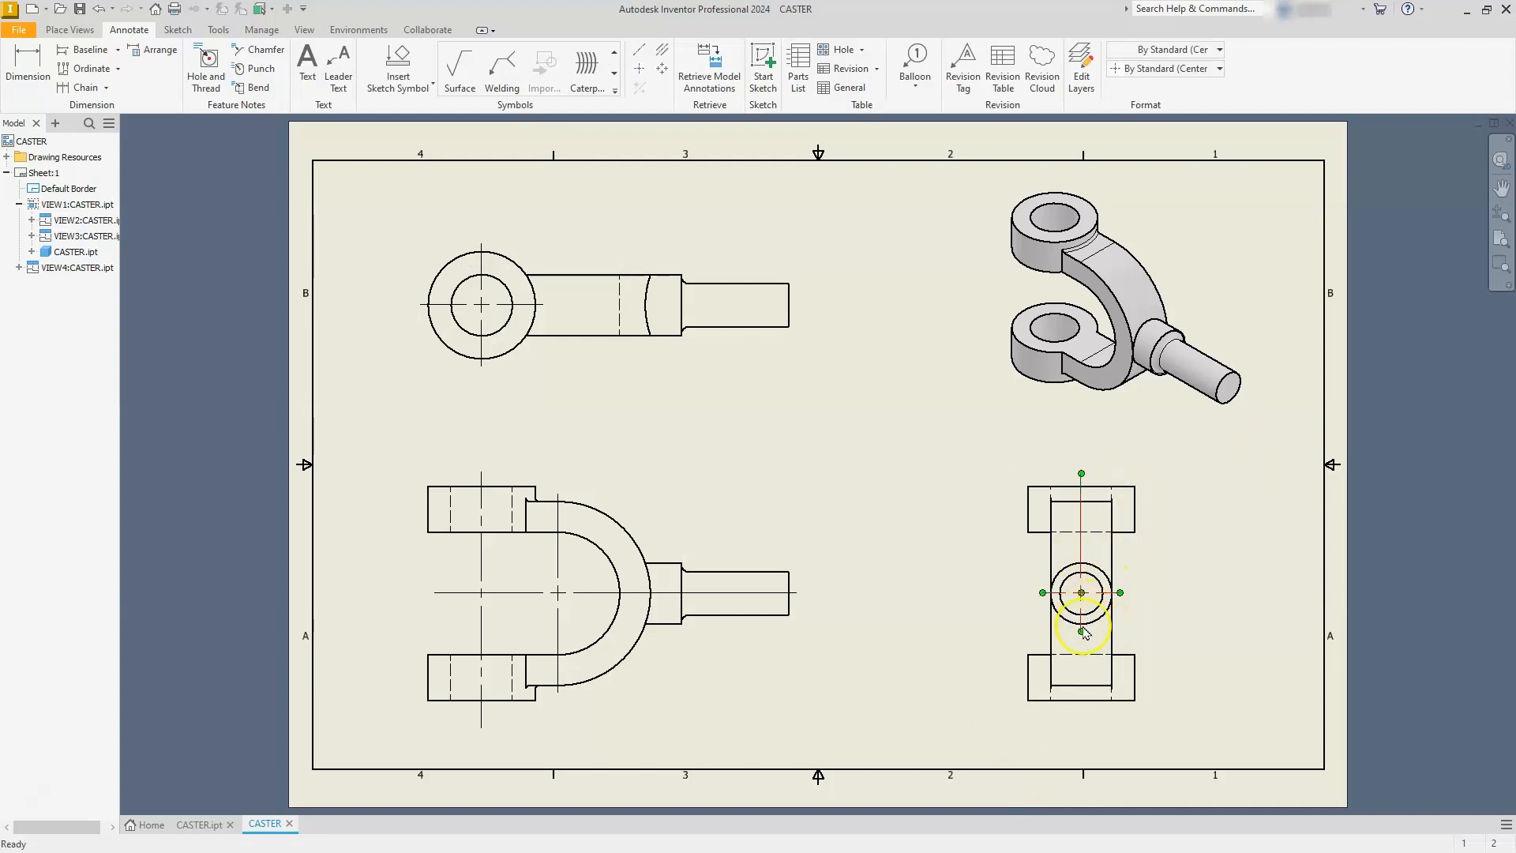
{"action": "left_click_drag", "start_coordinate": [1079, 635], "coordinate": [1081, 716]}
{"action": "left_click", "coordinate": [566, 321]}
{"action": "left_click_drag", "start_coordinate": [543, 305], "coordinate": [803, 338]}
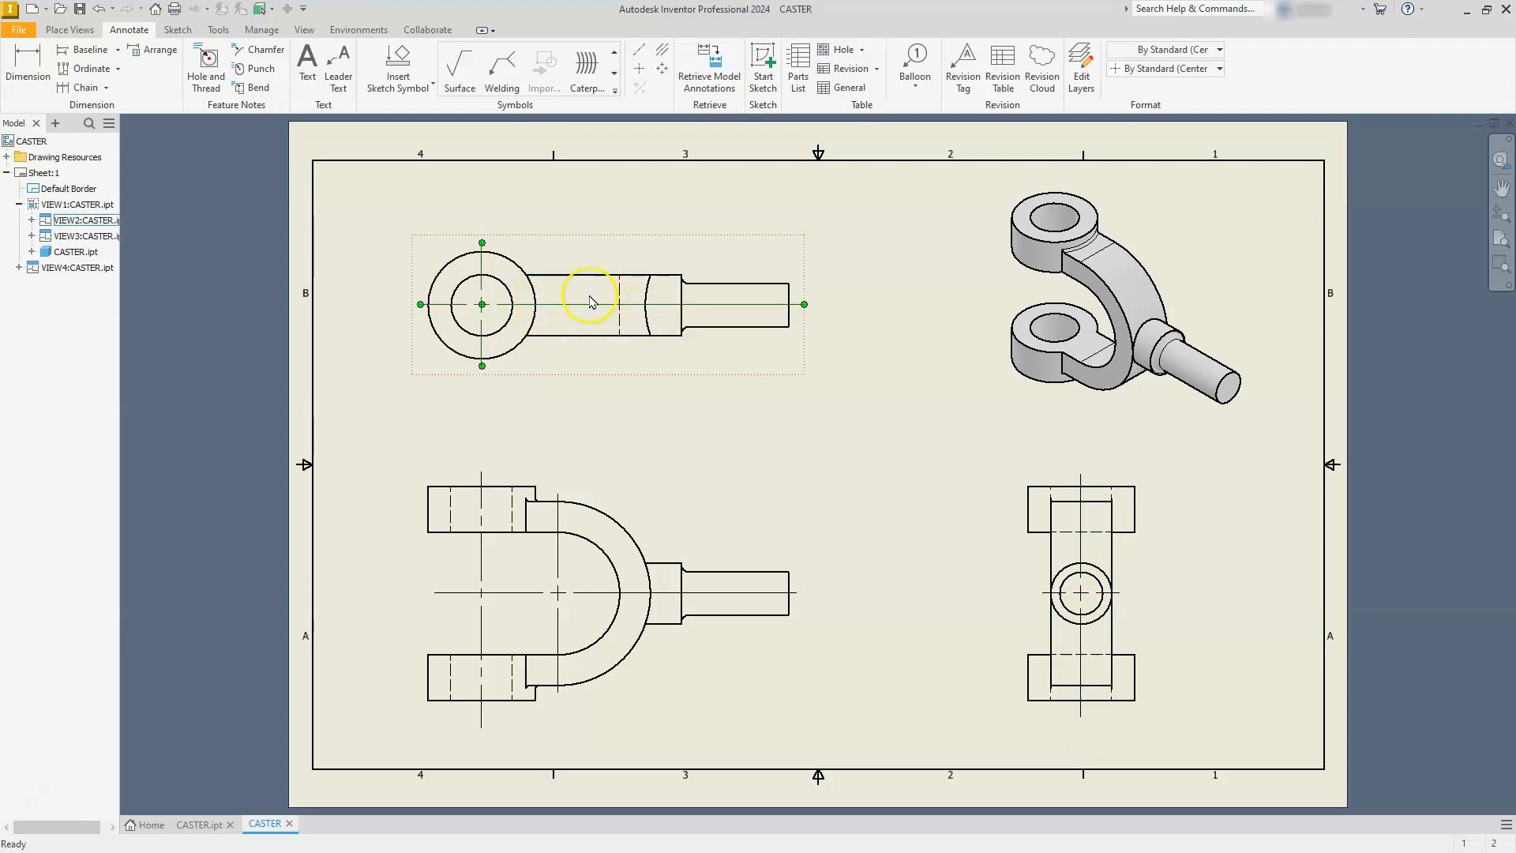
{"action": "left_click", "coordinate": [844, 242]}
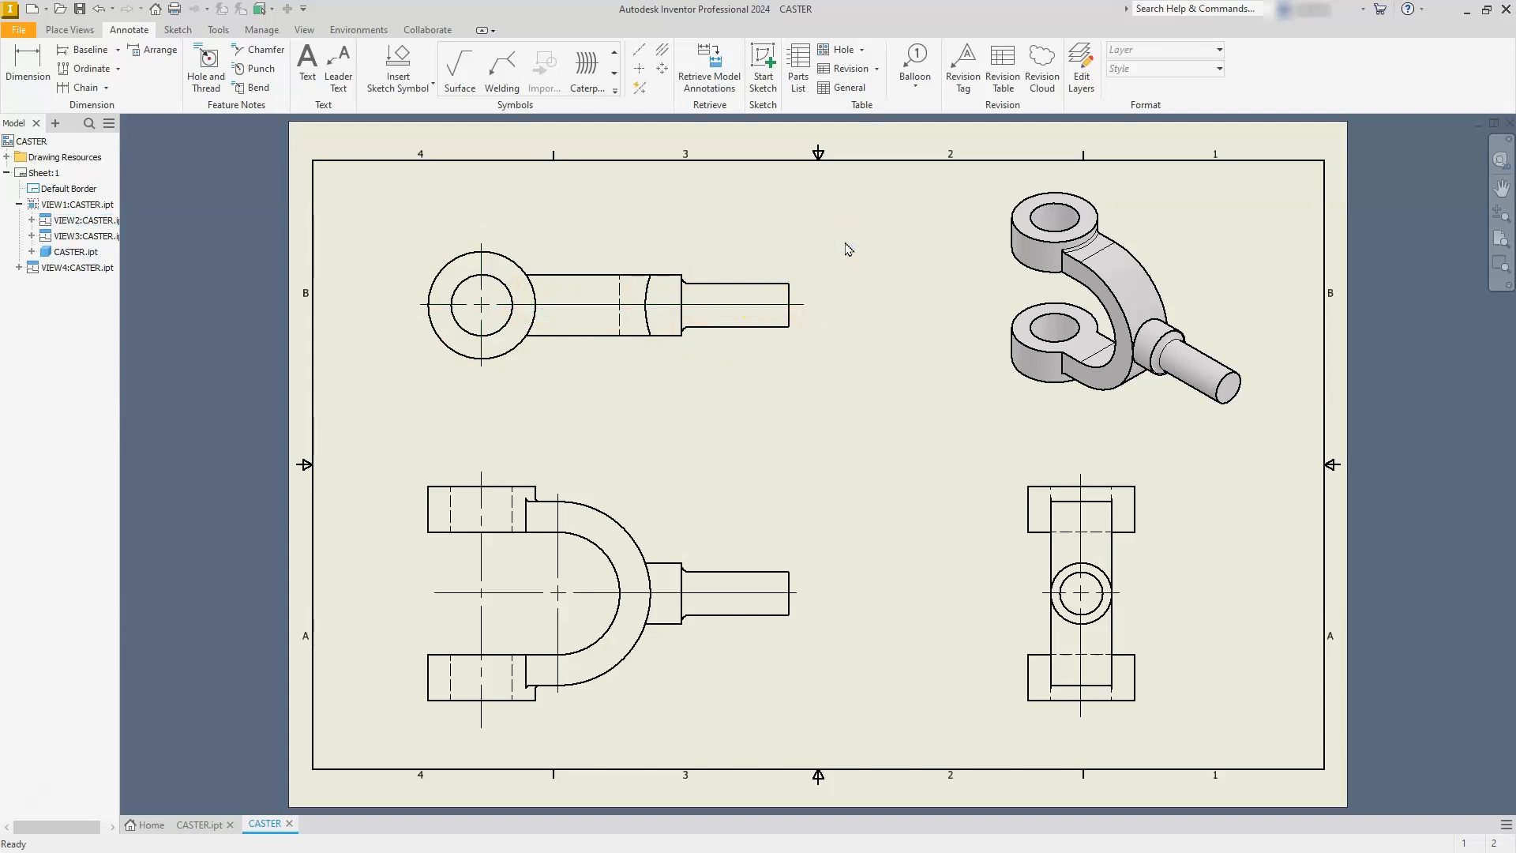
Step: Undo the top view's last centerline extension, then add a bisector centerline between the arm's long edges and extend it past the shaft end
{"action": "left_click", "coordinate": [100, 11]}
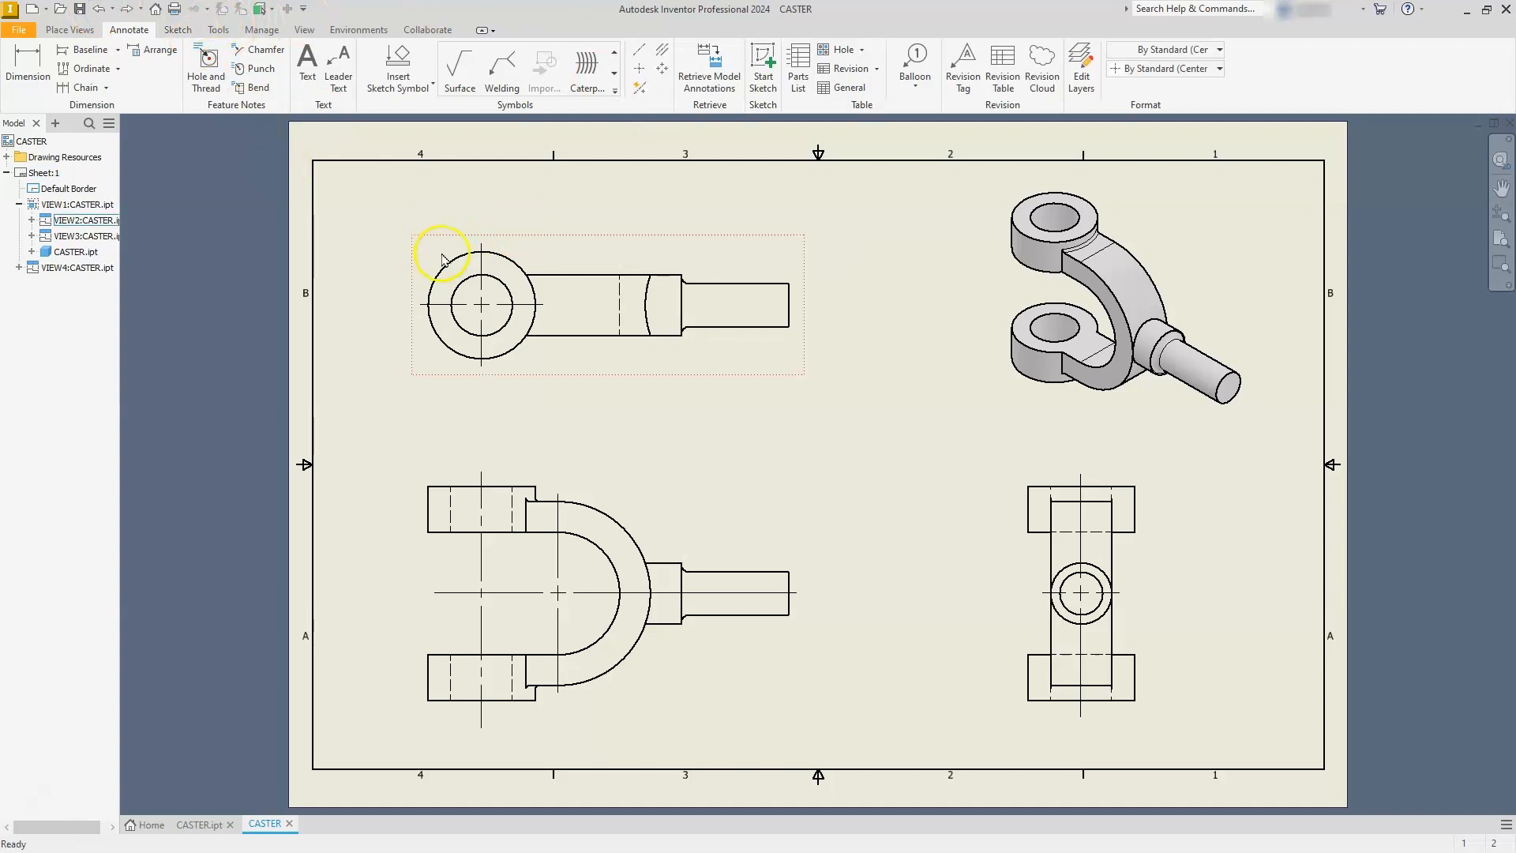
{"action": "left_click", "coordinate": [662, 50]}
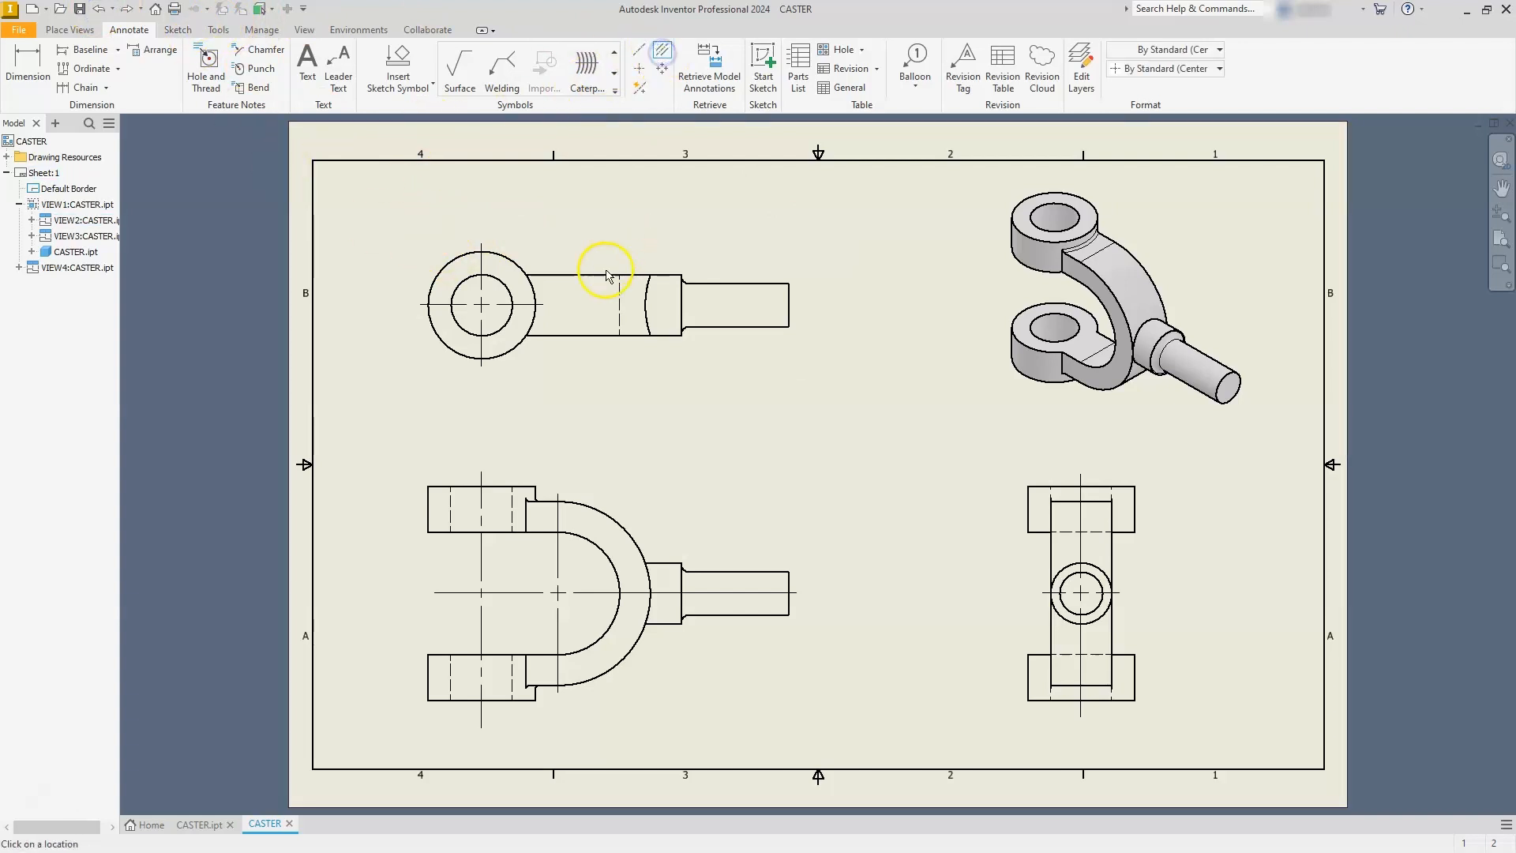
{"action": "left_click", "coordinate": [595, 274]}
{"action": "left_click", "coordinate": [584, 335]}
{"action": "key", "text": "Escape"}
{"action": "left_click_drag", "start_coordinate": [658, 304], "coordinate": [802, 327]}
{"action": "left_click", "coordinate": [558, 440]}
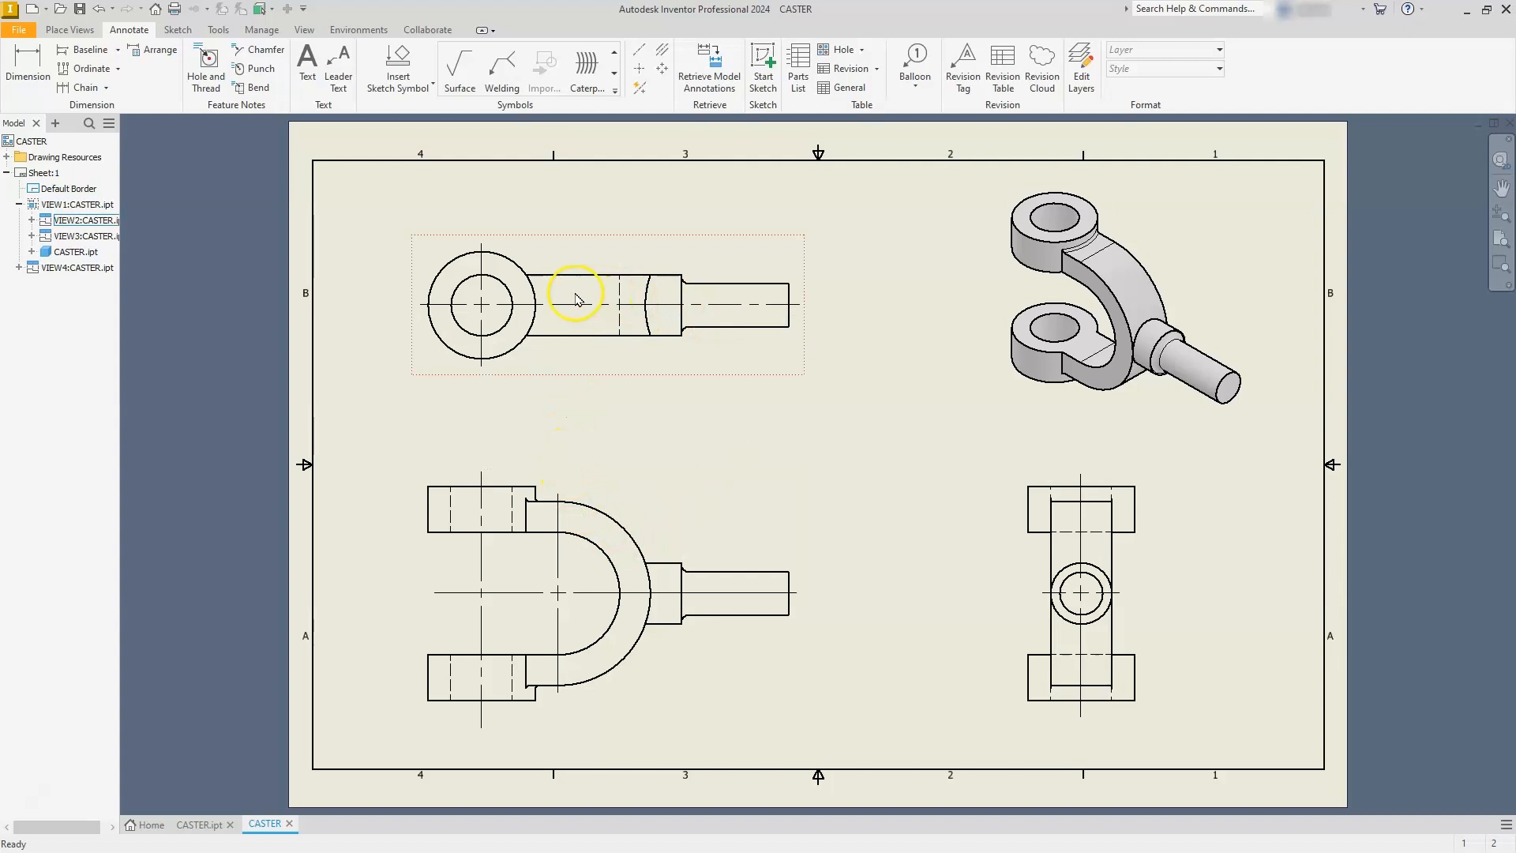
Step: Shorten the front view's horizontal centerline from the shaft end back to the fork's curved section
{"action": "left_click", "coordinate": [1081, 546]}
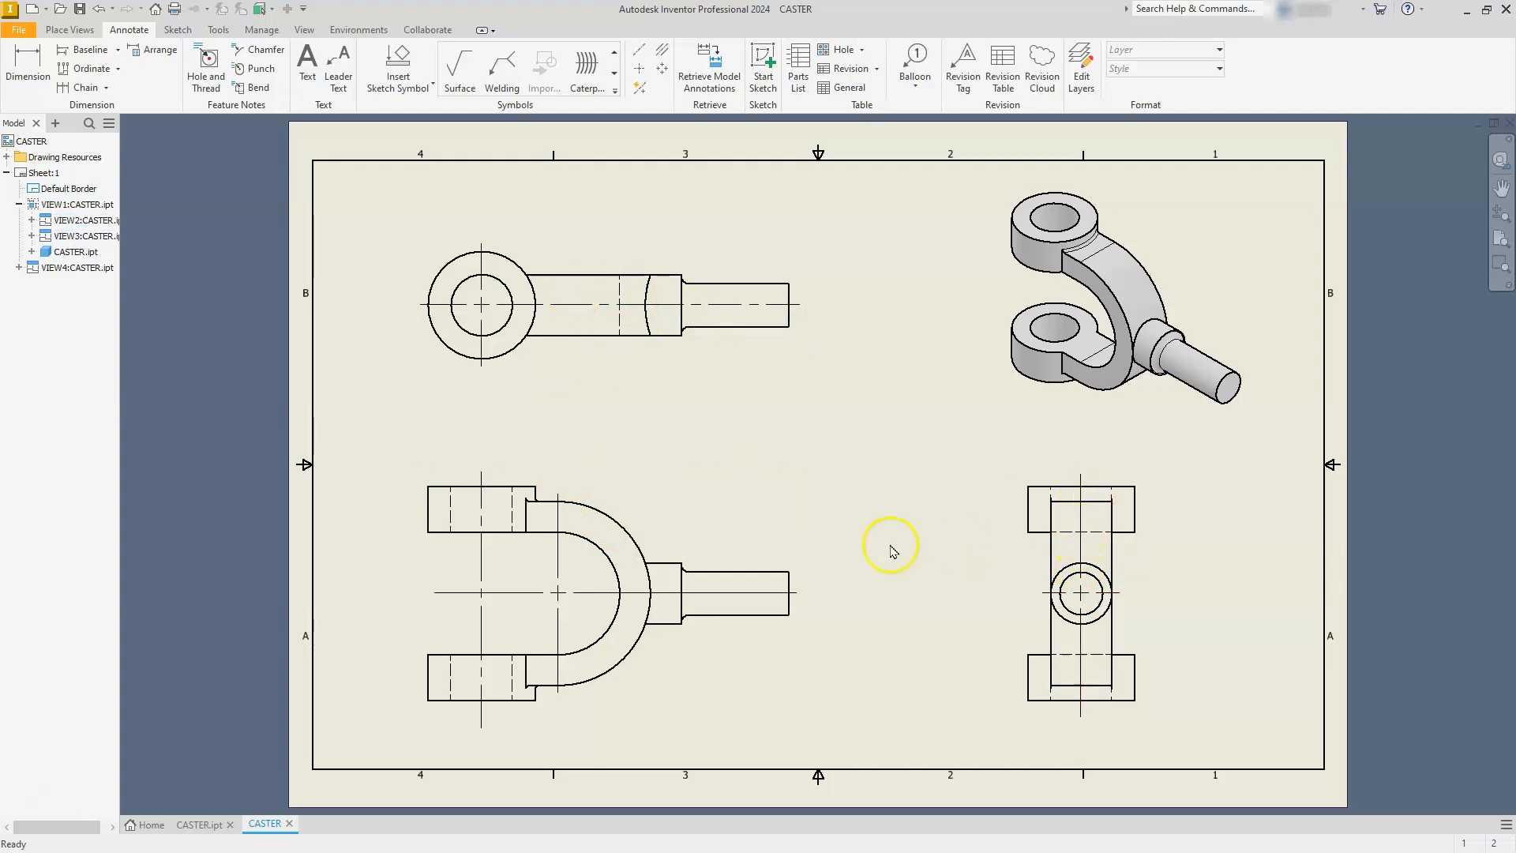
{"action": "left_click", "coordinate": [757, 594]}
{"action": "left_click", "coordinate": [804, 598]}
{"action": "left_click", "coordinate": [798, 593]}
{"action": "left_click_drag", "start_coordinate": [798, 593], "coordinate": [608, 597]}
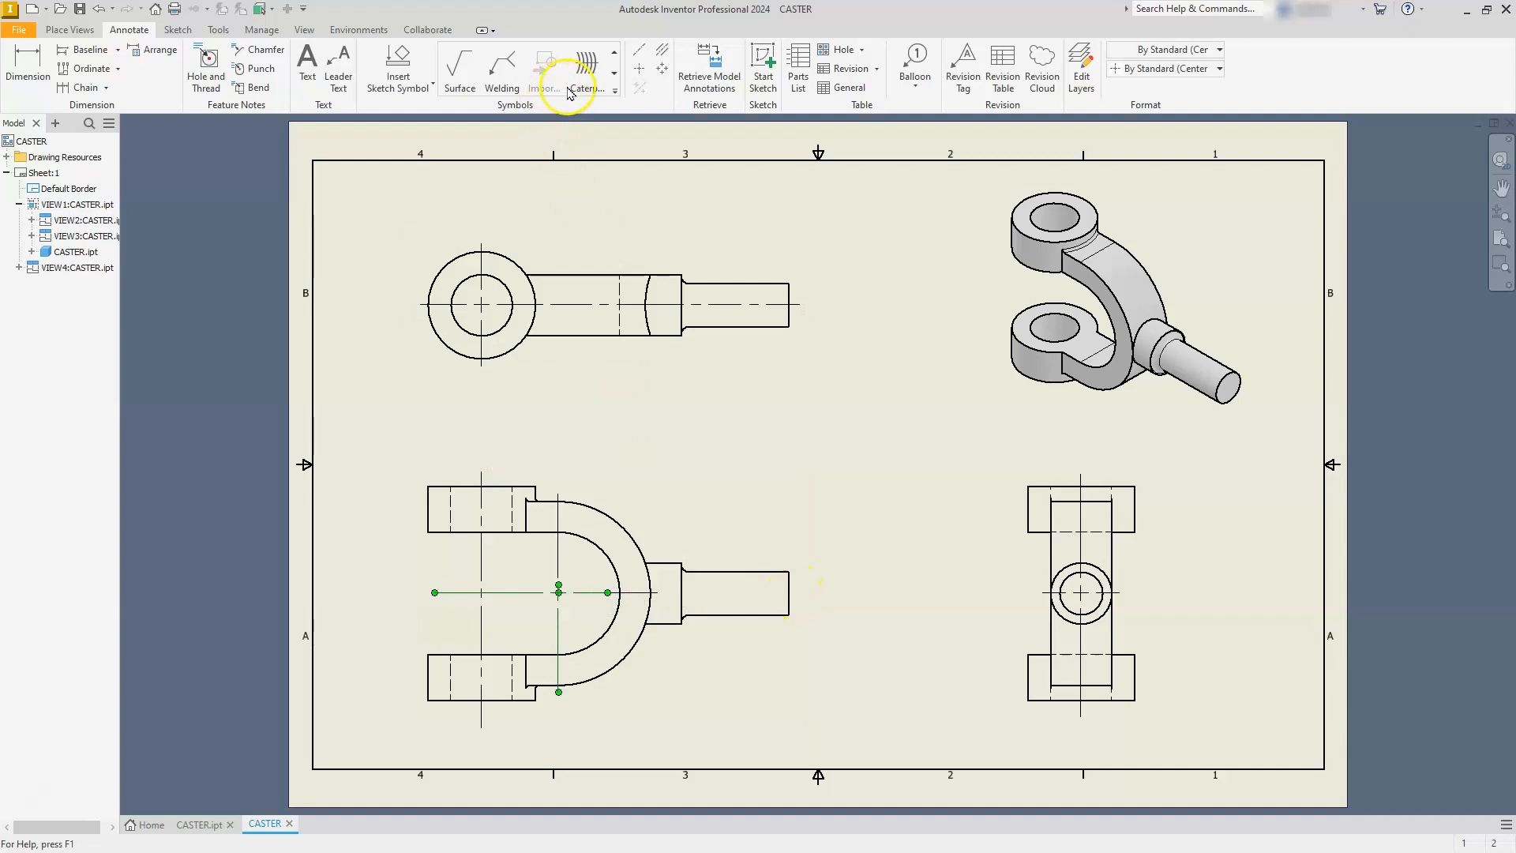
Step: Add a separate centerline along the shaft axis in the front view, from the fork's outer arc past the shaft end
{"action": "left_click", "coordinate": [663, 50]}
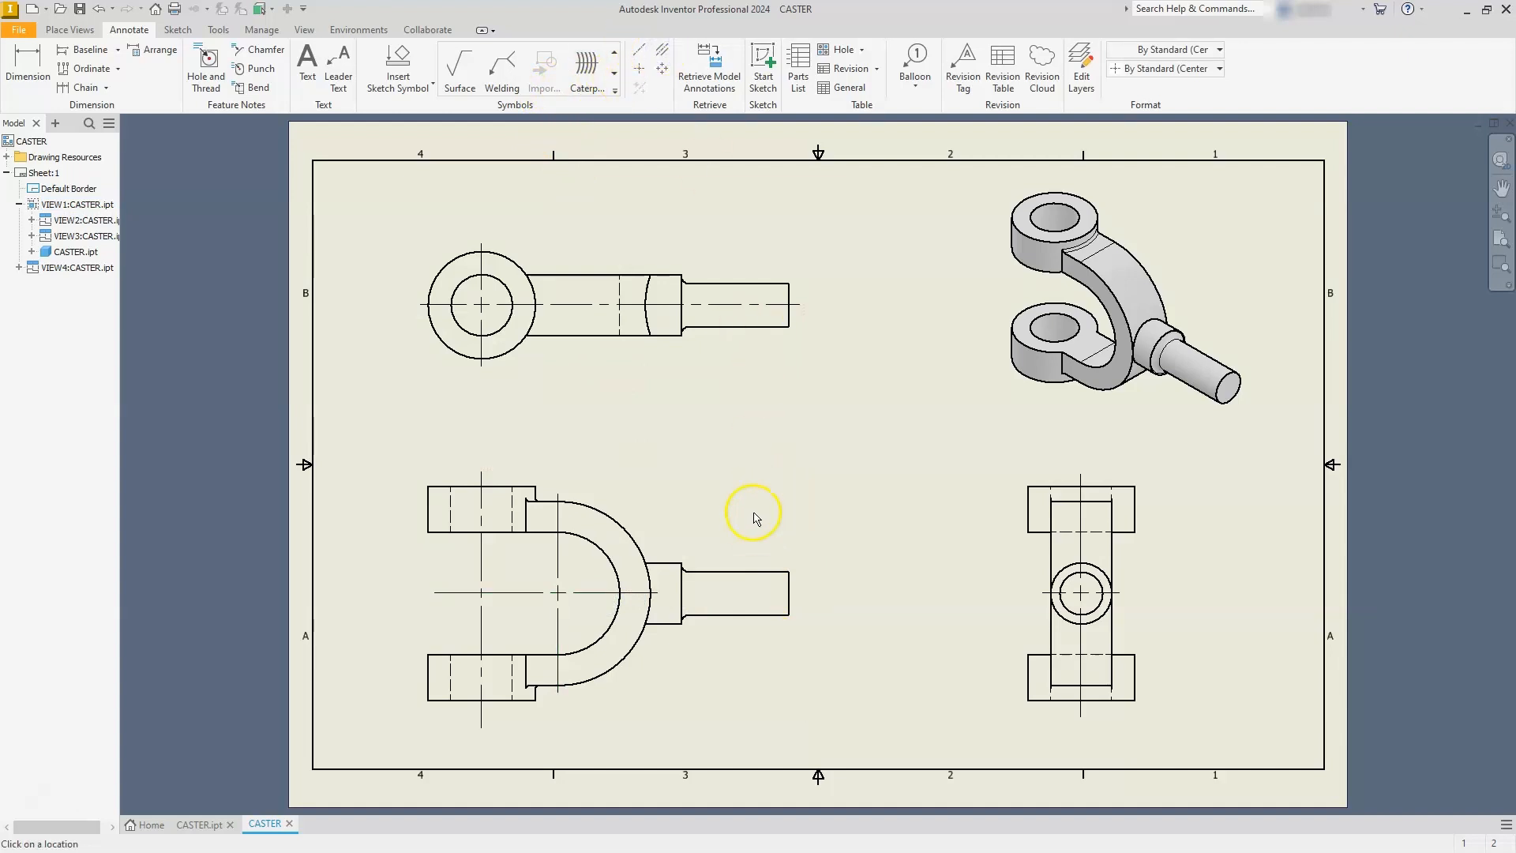
{"action": "left_click", "coordinate": [639, 50]}
{"action": "left_click", "coordinate": [651, 601]}
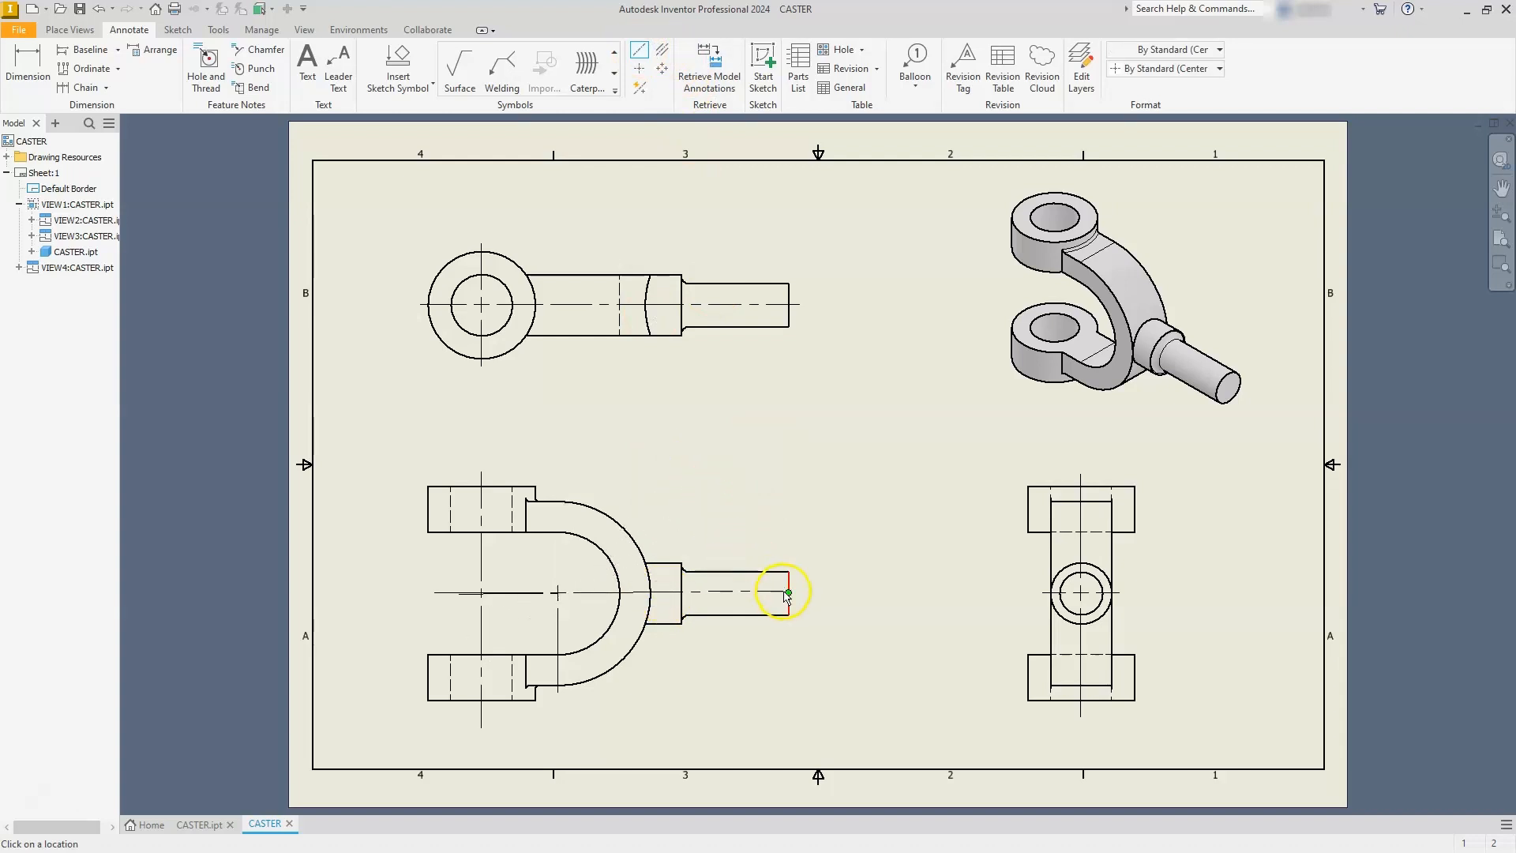
{"action": "left_click", "coordinate": [904, 503]}
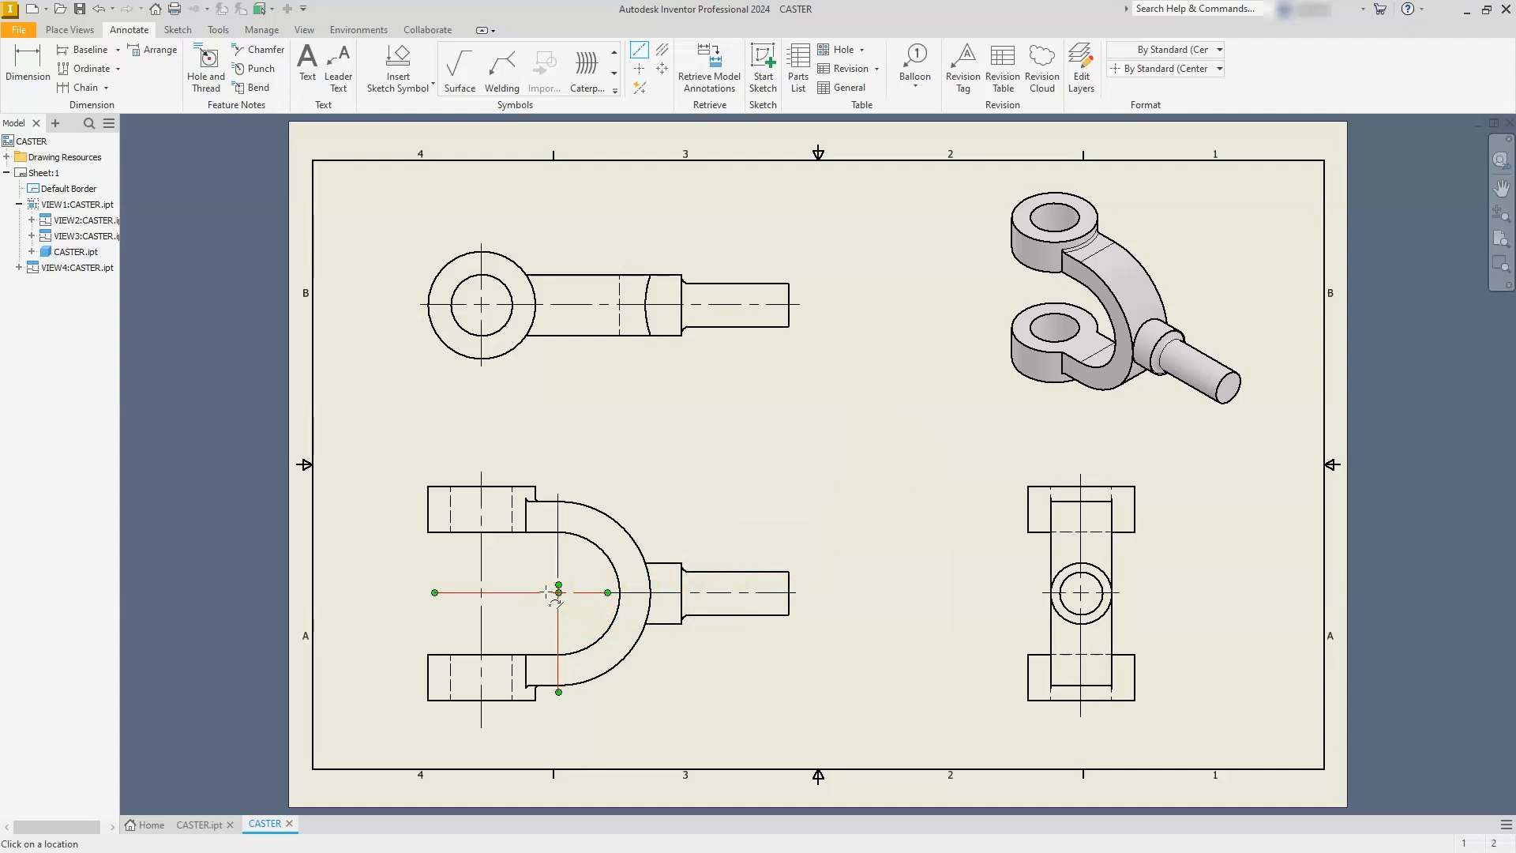
{"action": "left_click", "coordinate": [543, 591]}
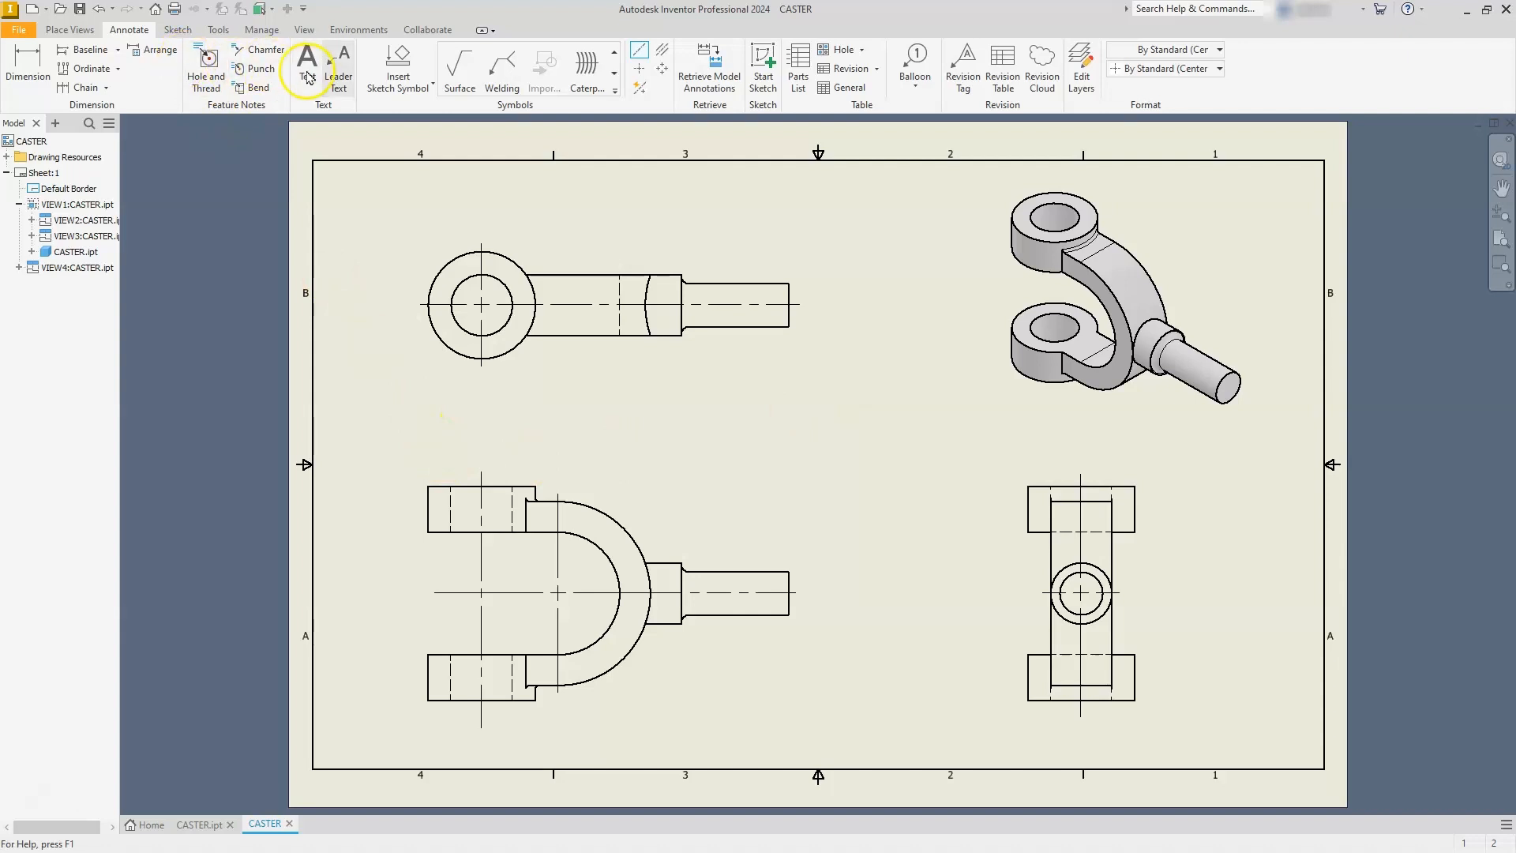
Step: Set the style for new general dimensions to Default - mm (ANSI)
{"action": "left_click", "coordinate": [27, 67]}
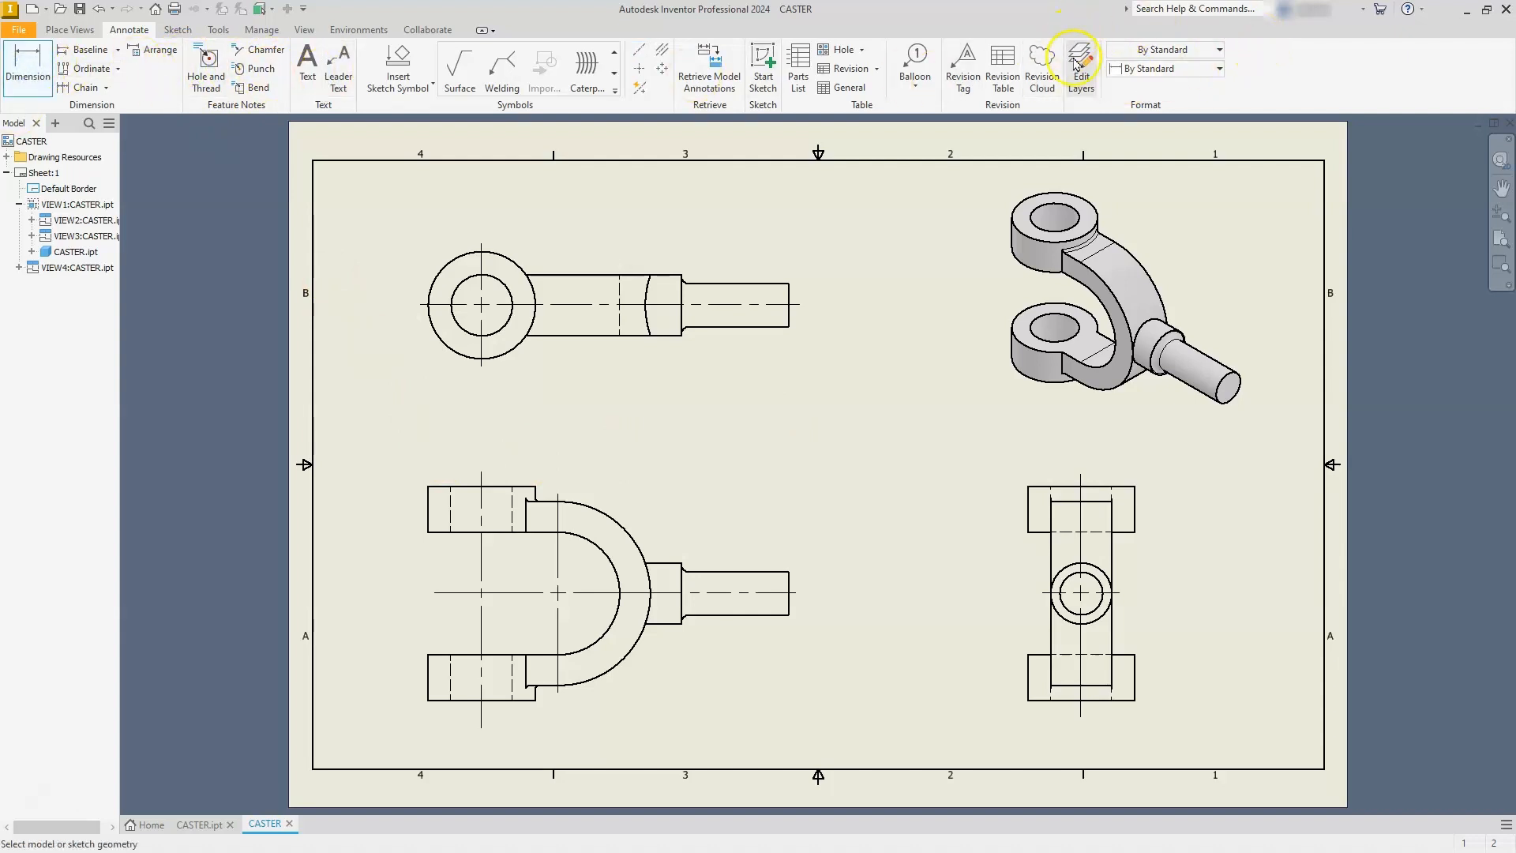
{"action": "left_click", "coordinate": [1220, 69]}
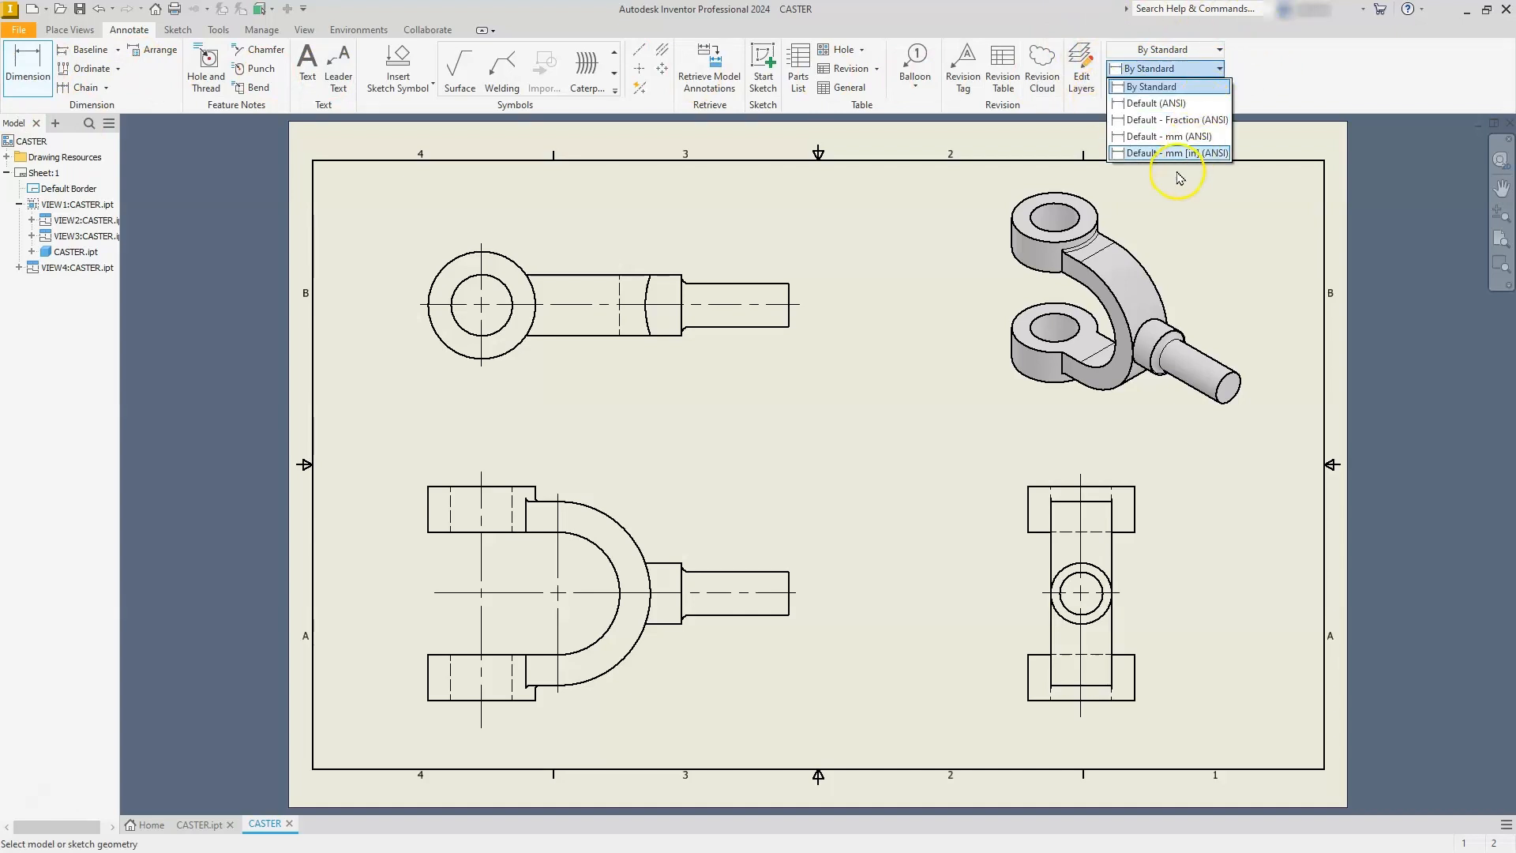
{"action": "left_click", "coordinate": [1176, 105]}
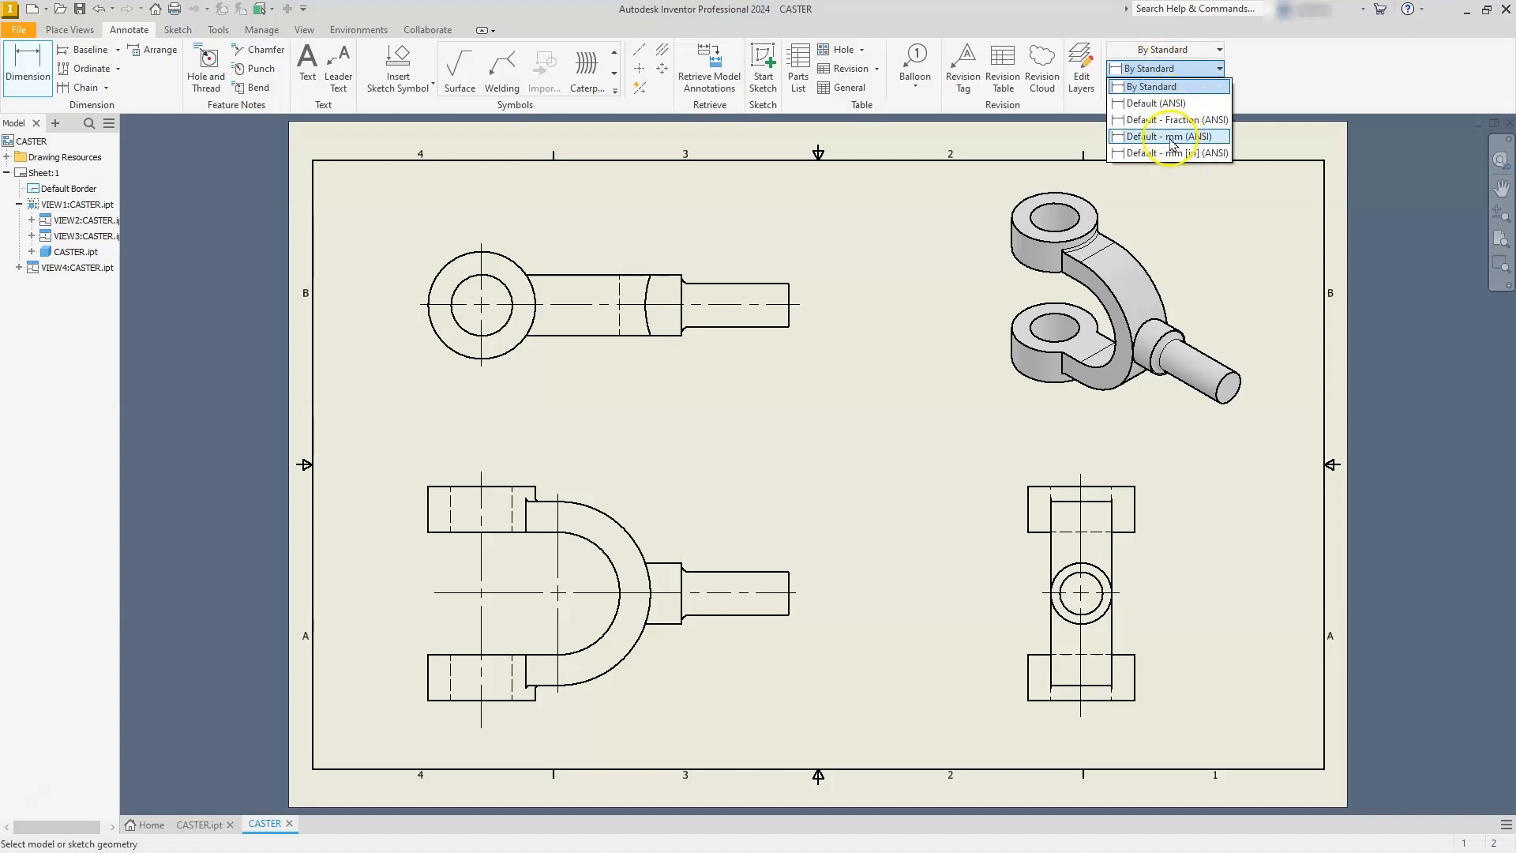
{"action": "left_click", "coordinate": [1174, 137]}
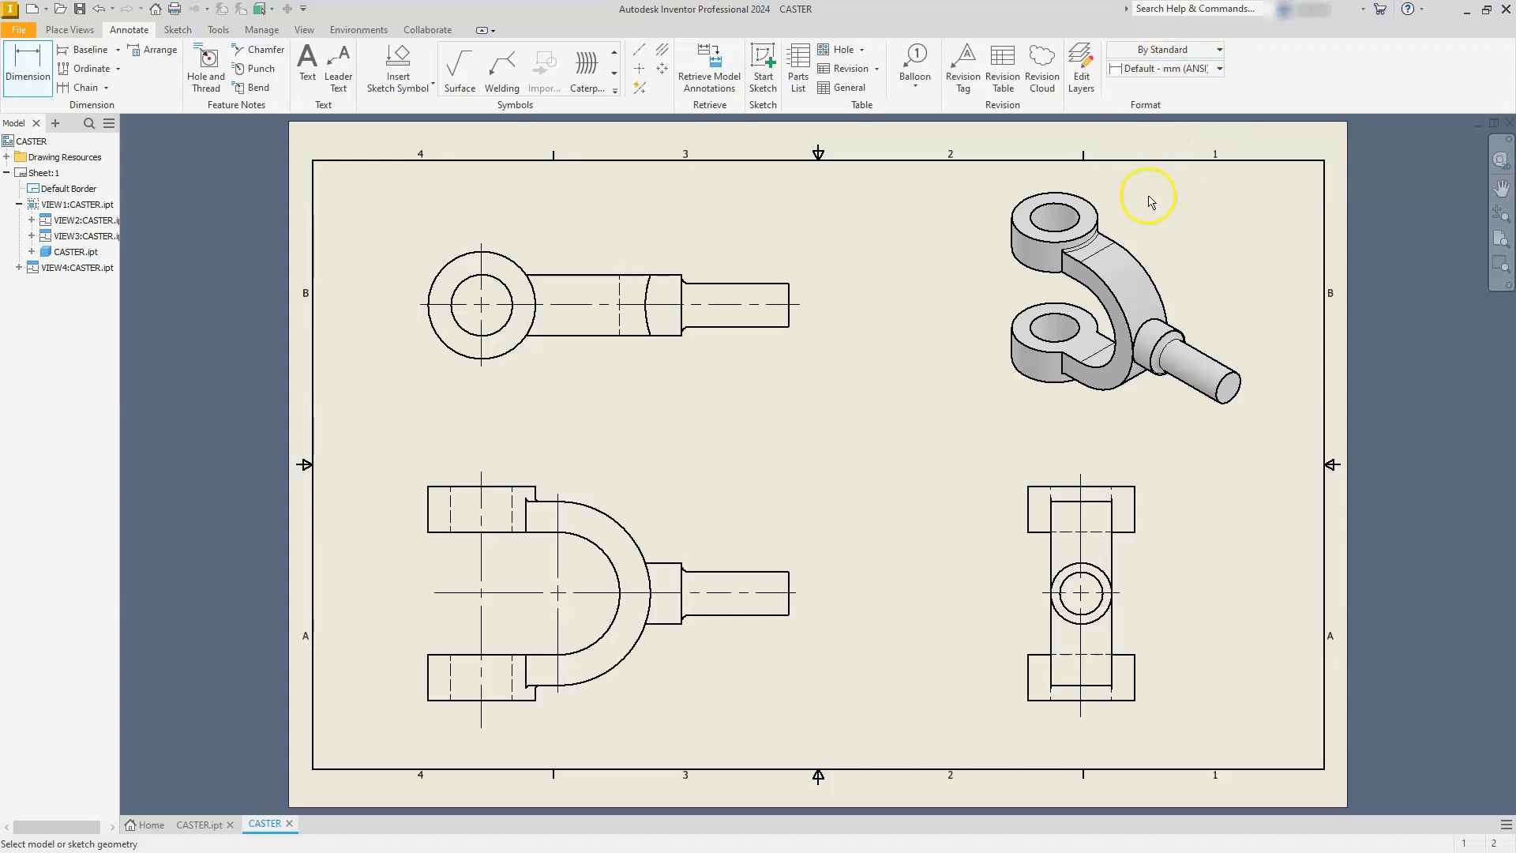
Step: Dimension the front view horizontally from the boss hole axis to the fork arc center, and from there to the collar's end face
{"action": "left_click", "coordinate": [482, 474]}
{"action": "left_click", "coordinate": [559, 491]}
{"action": "left_click", "coordinate": [530, 448]}
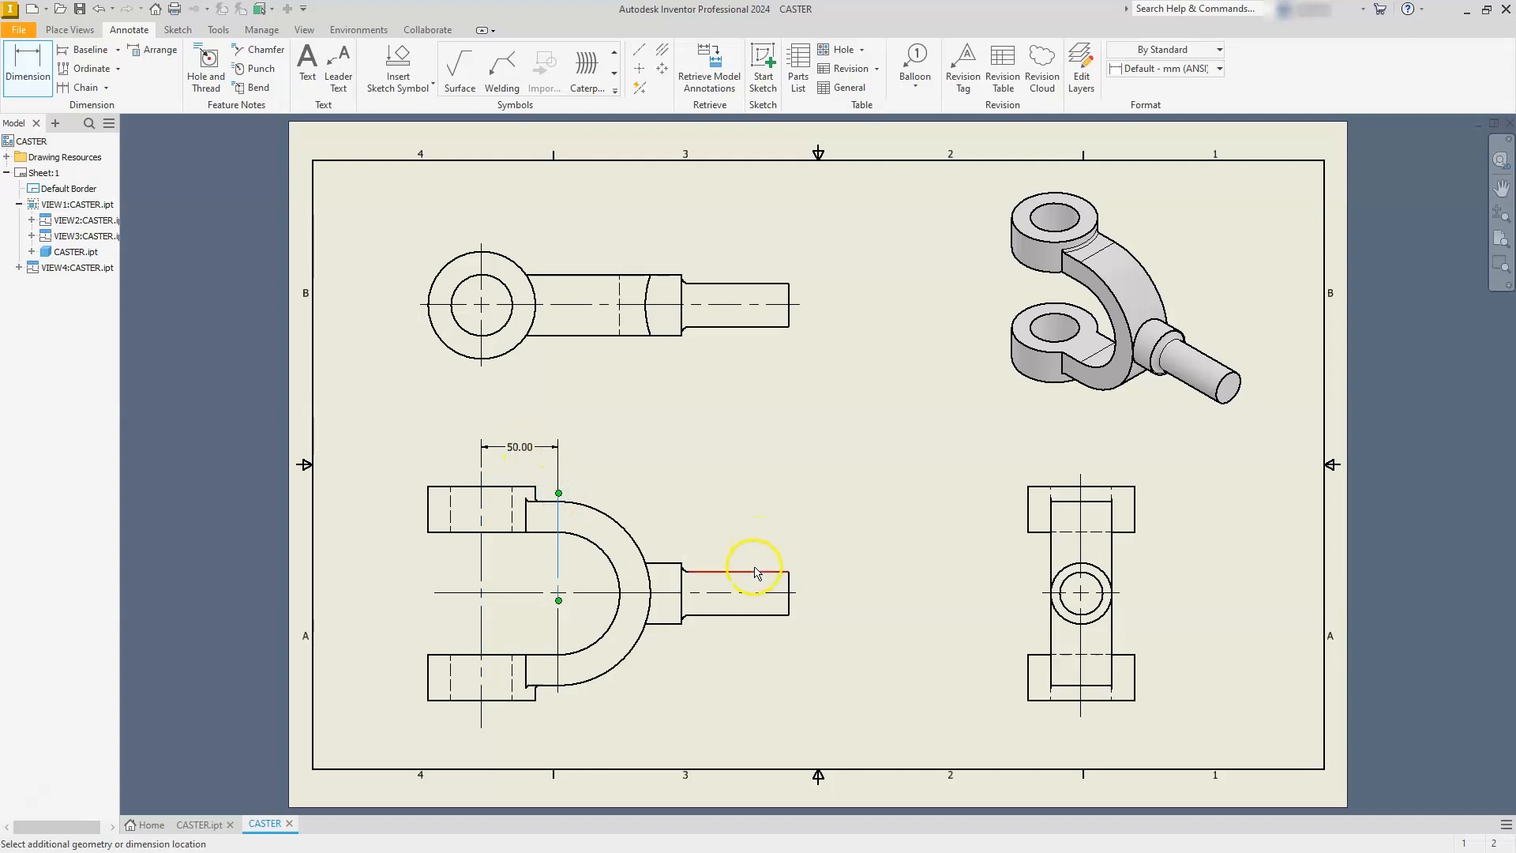
{"action": "left_click", "coordinate": [681, 561]}
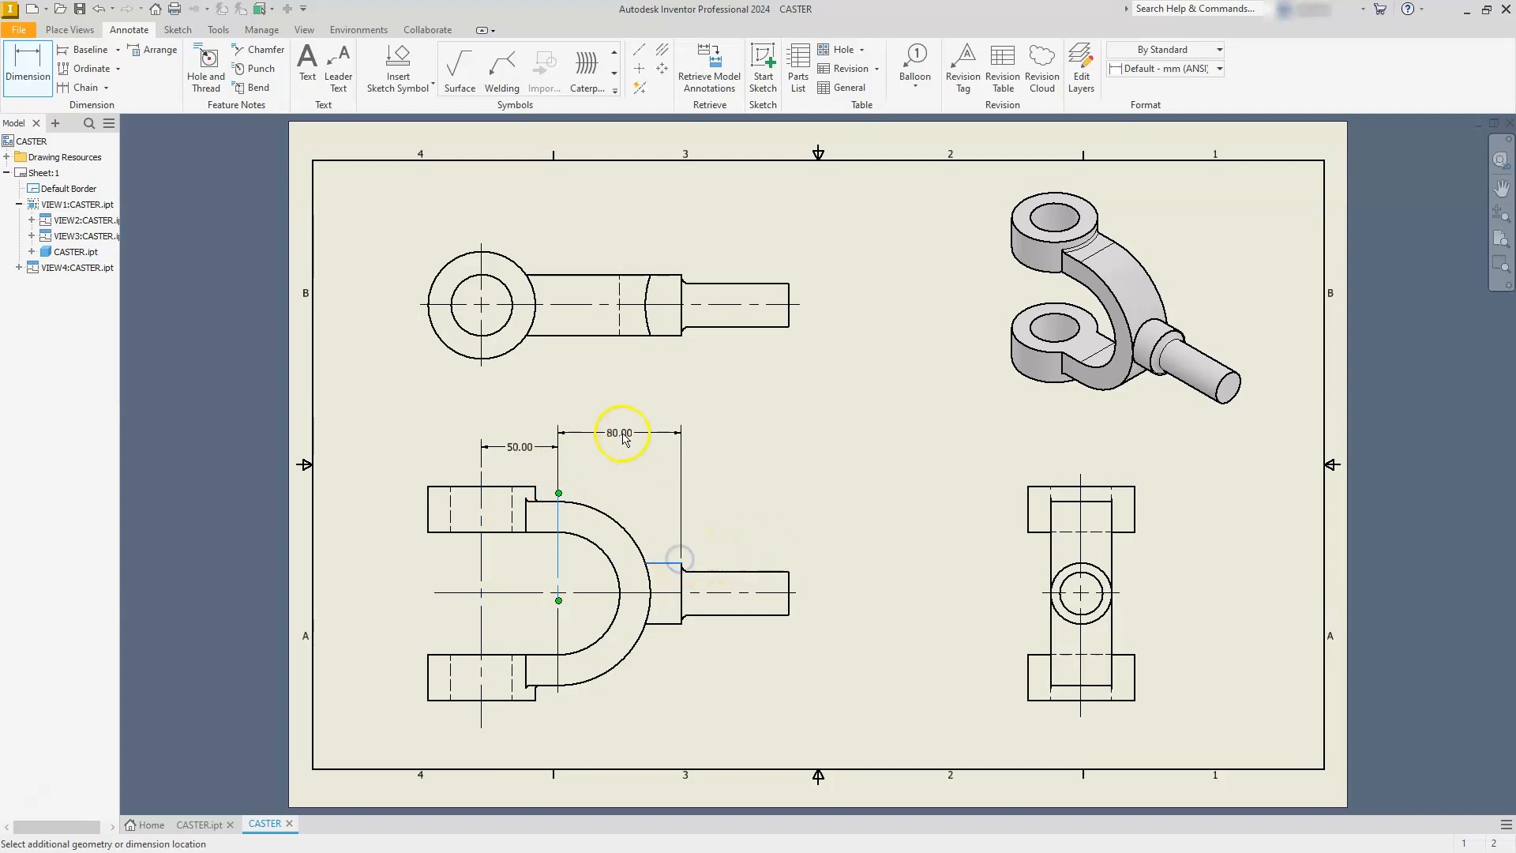
{"action": "left_click", "coordinate": [599, 446]}
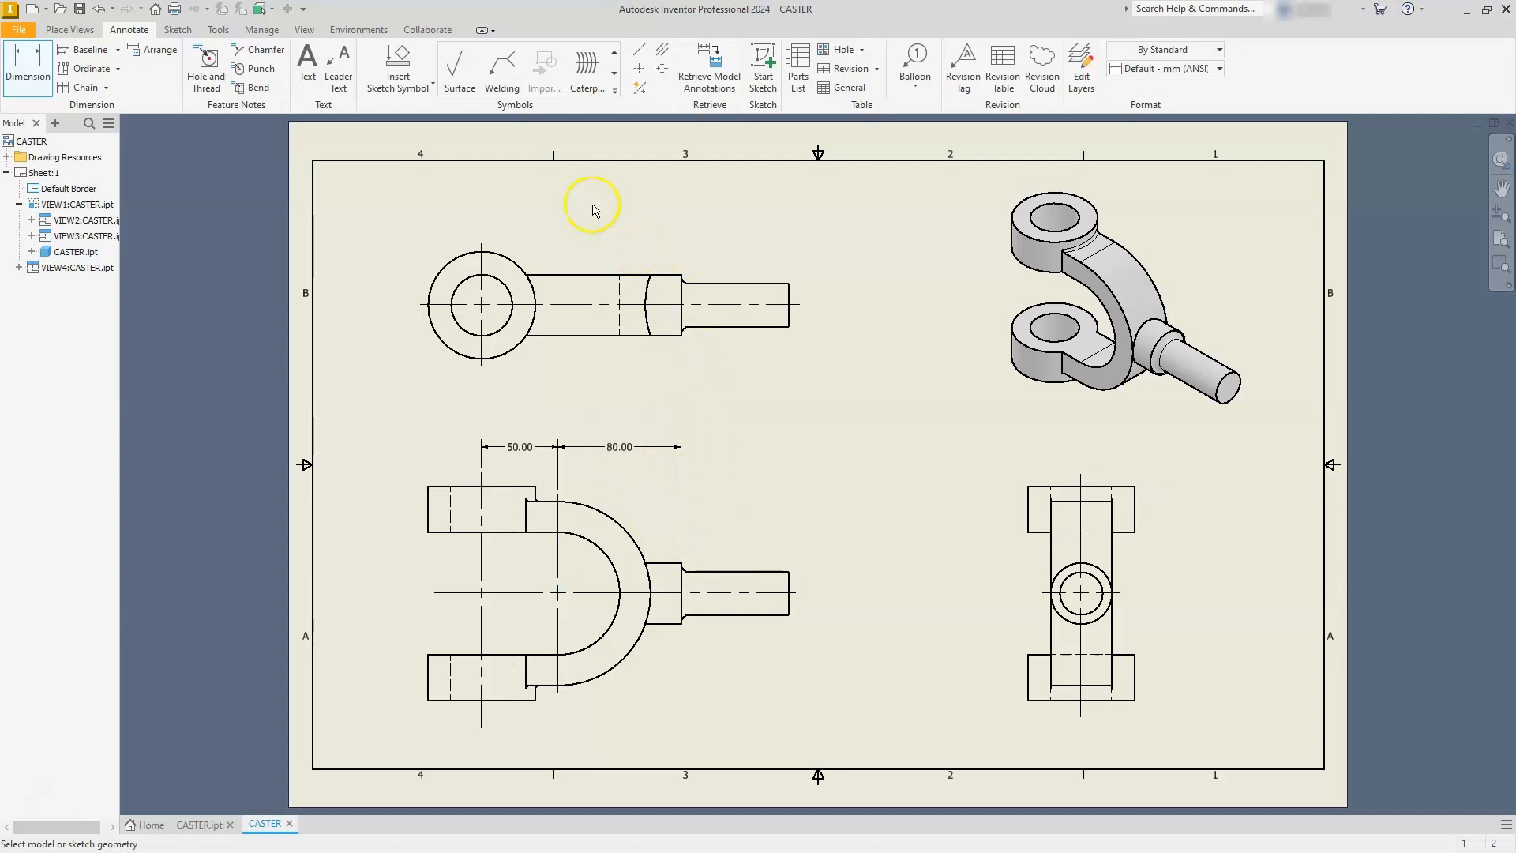
Step: Dimension the top view from the hole center to the shaft end, and the shaft length from the collar face to its end
{"action": "left_click", "coordinate": [481, 245]}
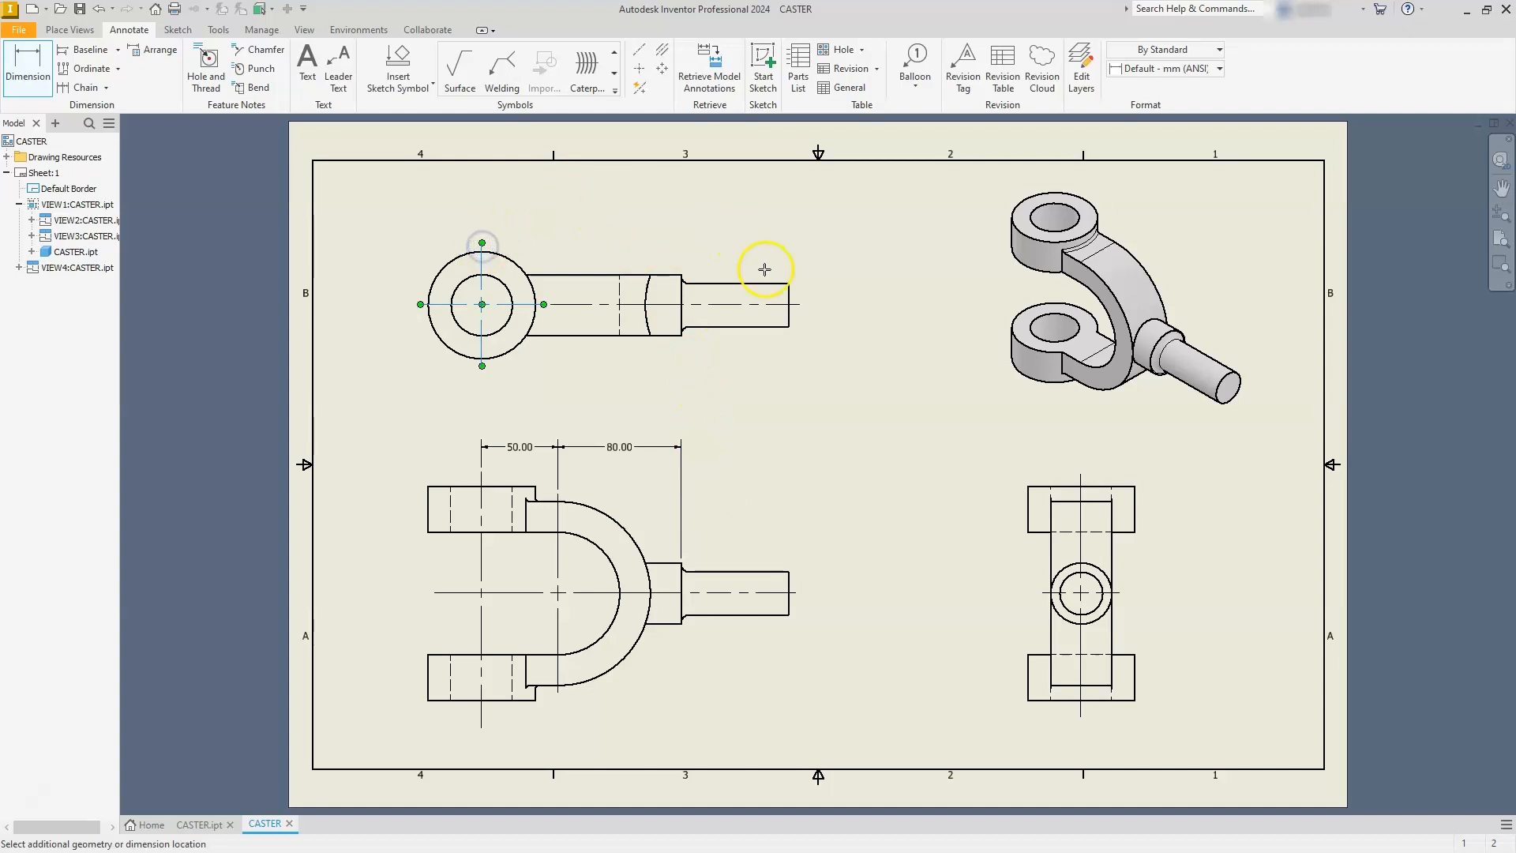
{"action": "left_click", "coordinate": [790, 297]}
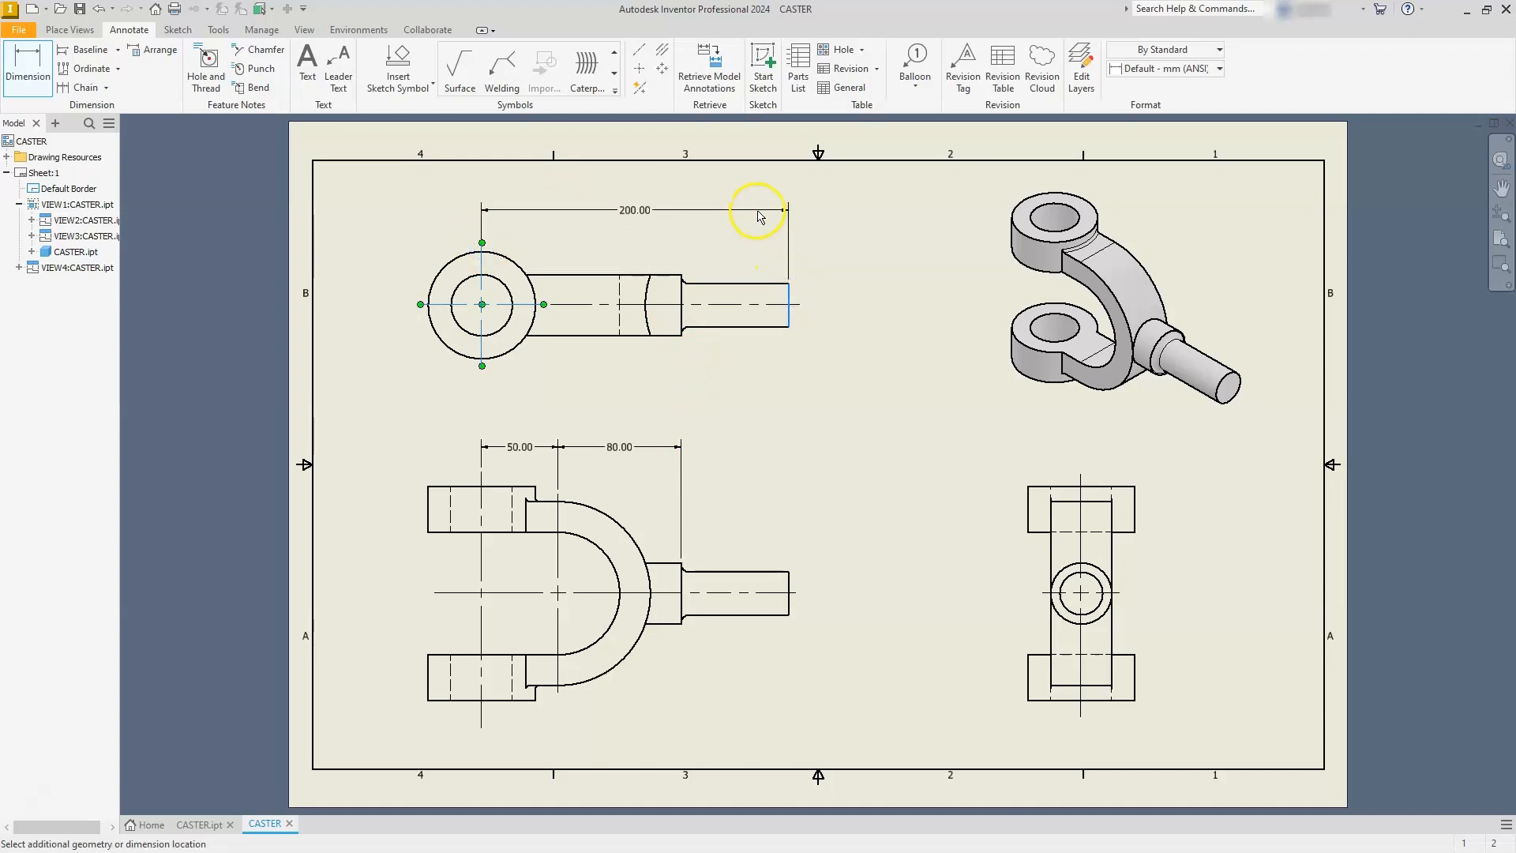
{"action": "left_click", "coordinate": [754, 207]}
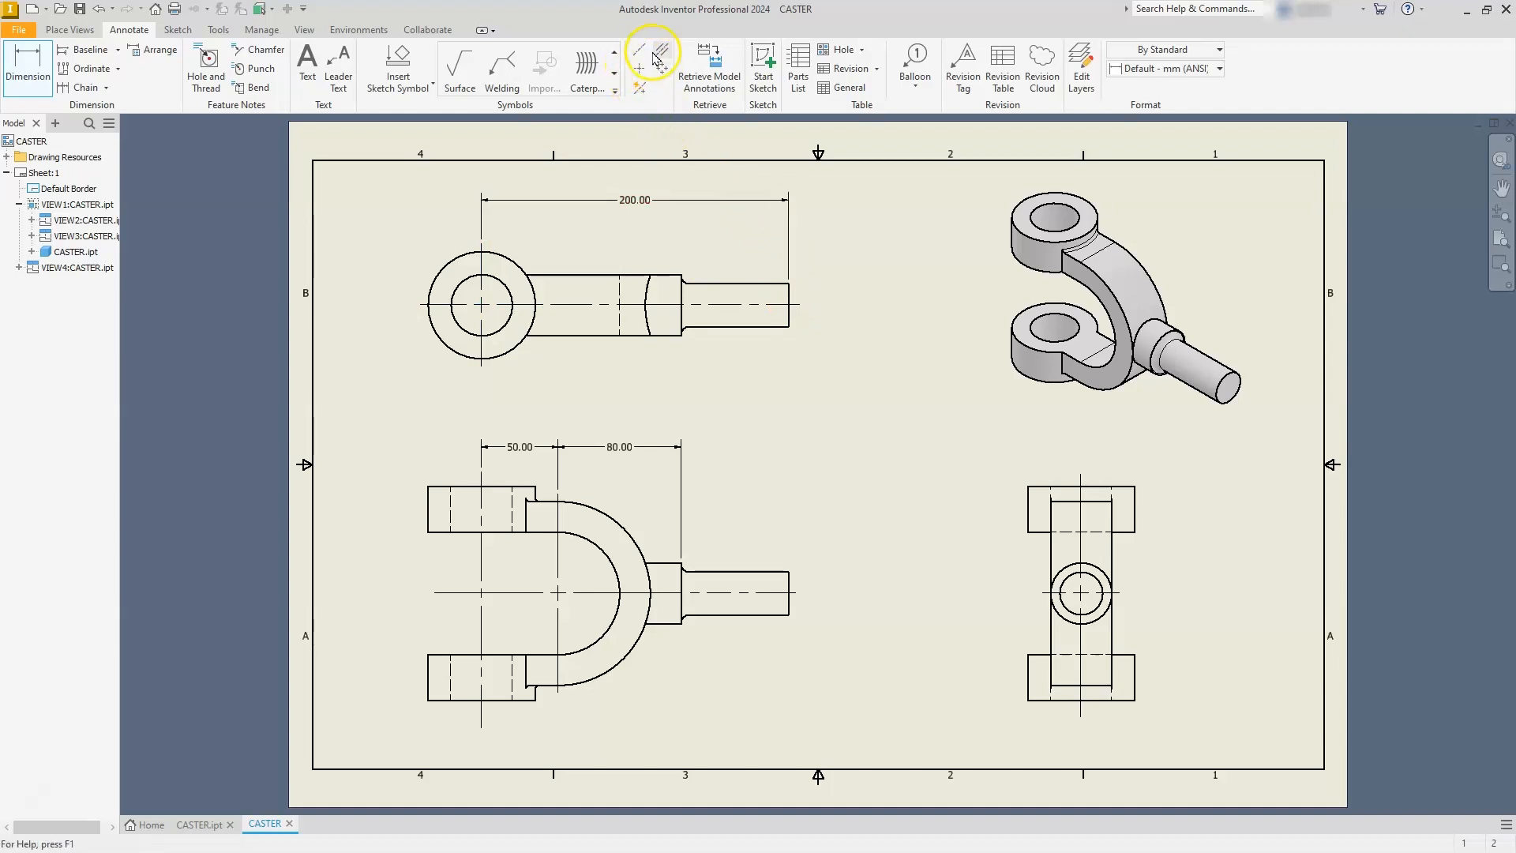
{"action": "left_click", "coordinate": [29, 71]}
{"action": "left_click", "coordinate": [789, 294]}
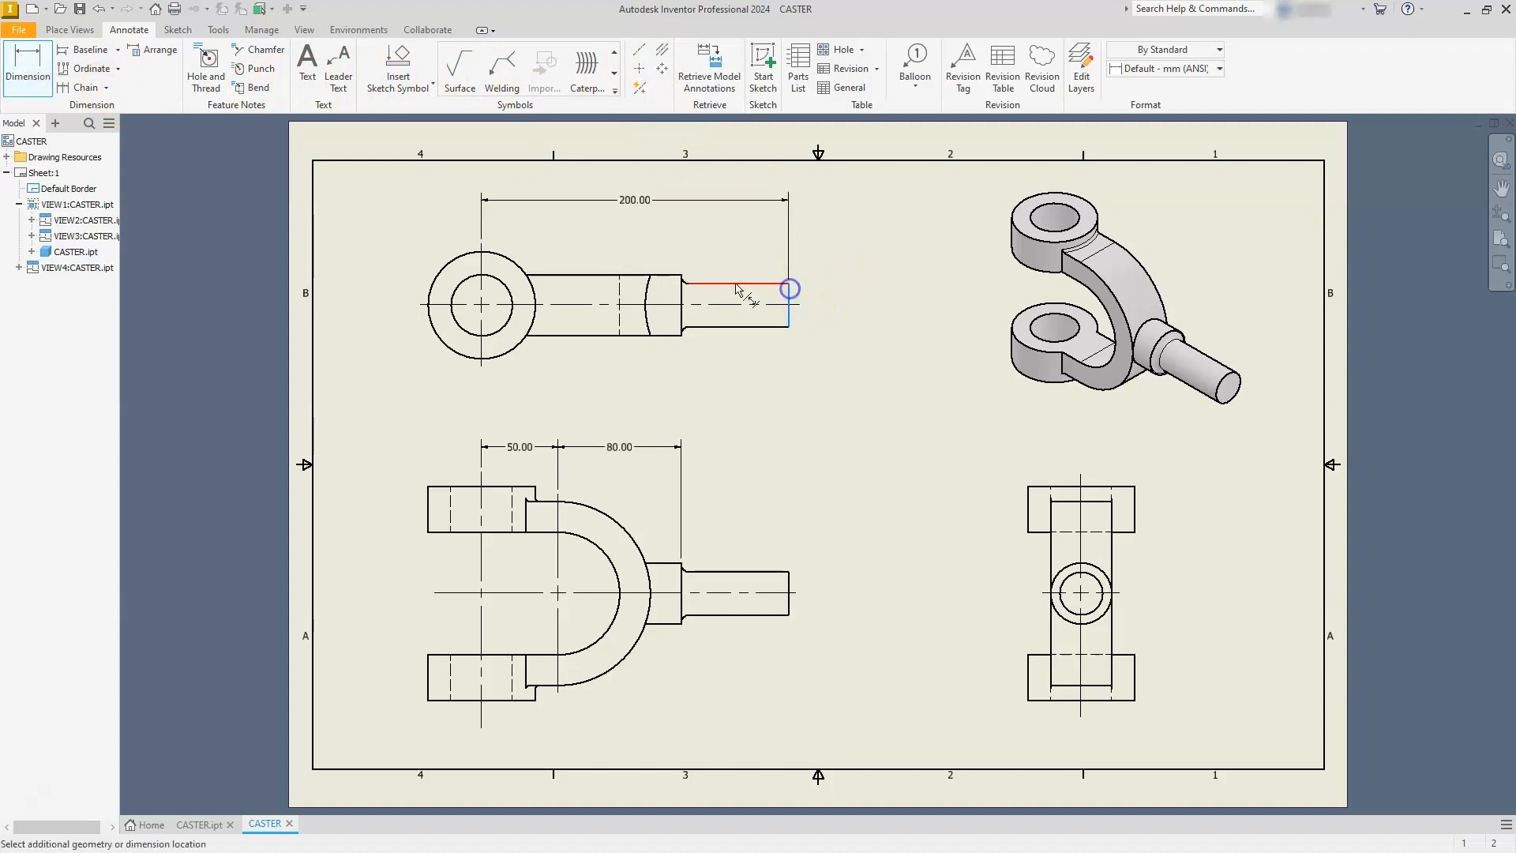
{"action": "left_click", "coordinate": [682, 275]}
{"action": "left_click", "coordinate": [698, 236]}
Step: Dimension the side view's overall height across both bosses and the distance from the lower boss's bottom edge to the shaft center
{"action": "left_click", "coordinate": [1135, 700]}
{"action": "left_click", "coordinate": [1133, 490]}
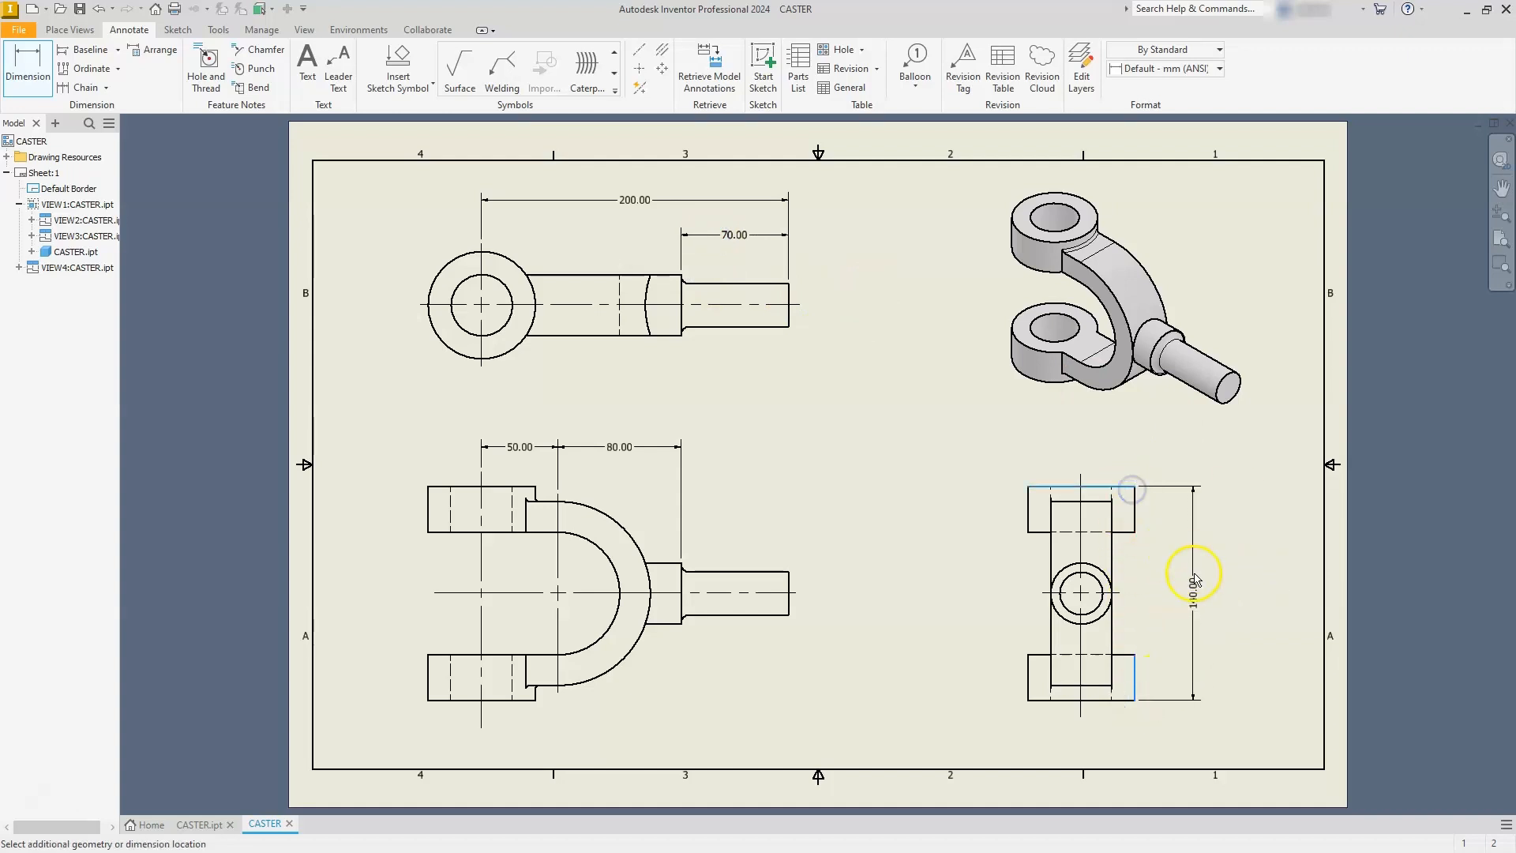
{"action": "left_click", "coordinate": [1232, 585]}
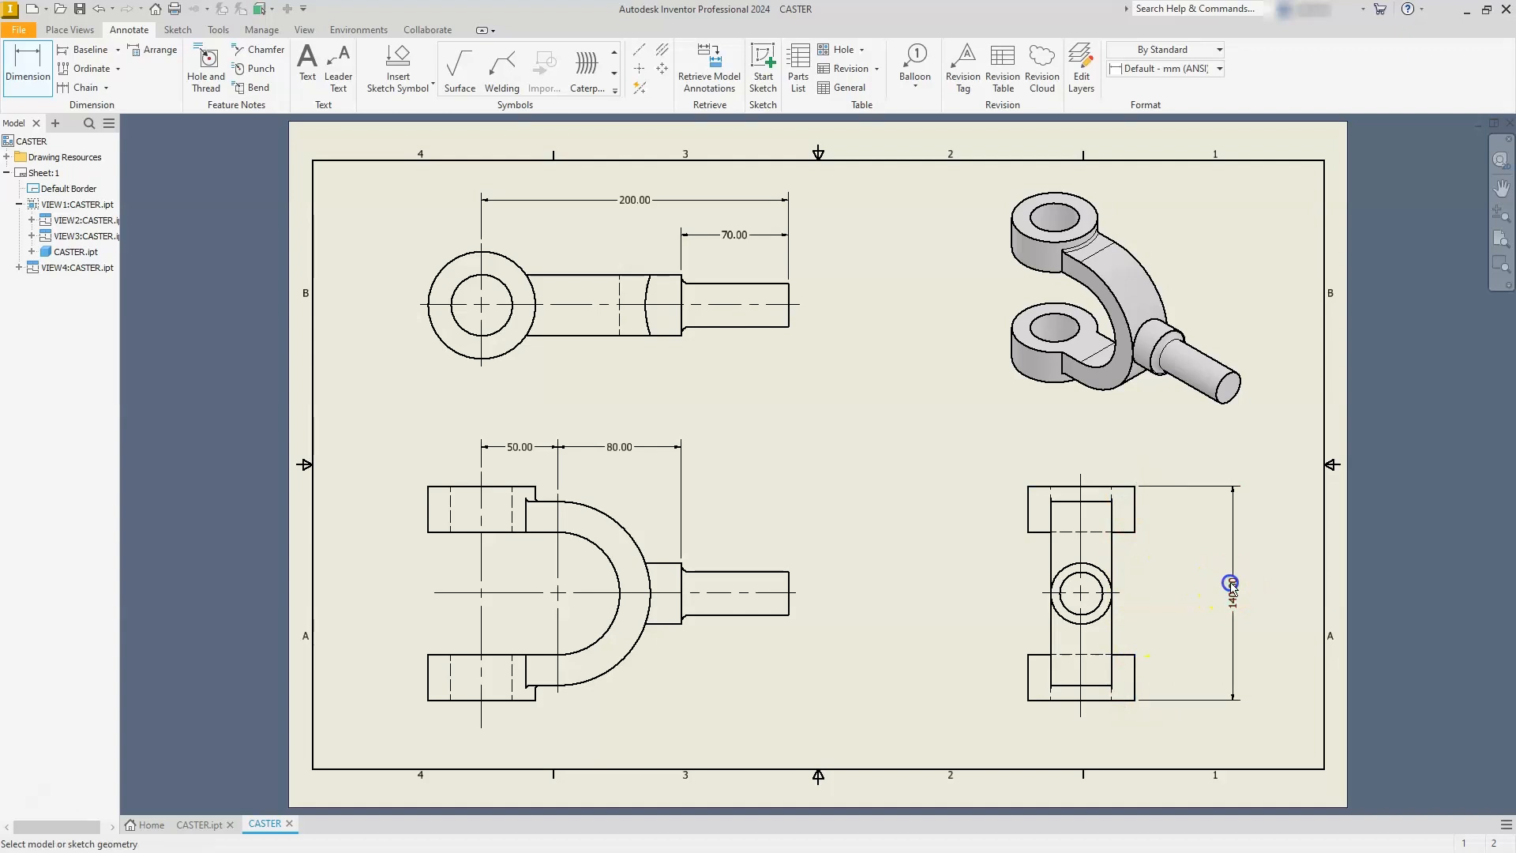
{"action": "left_click", "coordinate": [1135, 701]}
{"action": "left_click", "coordinate": [1122, 593]}
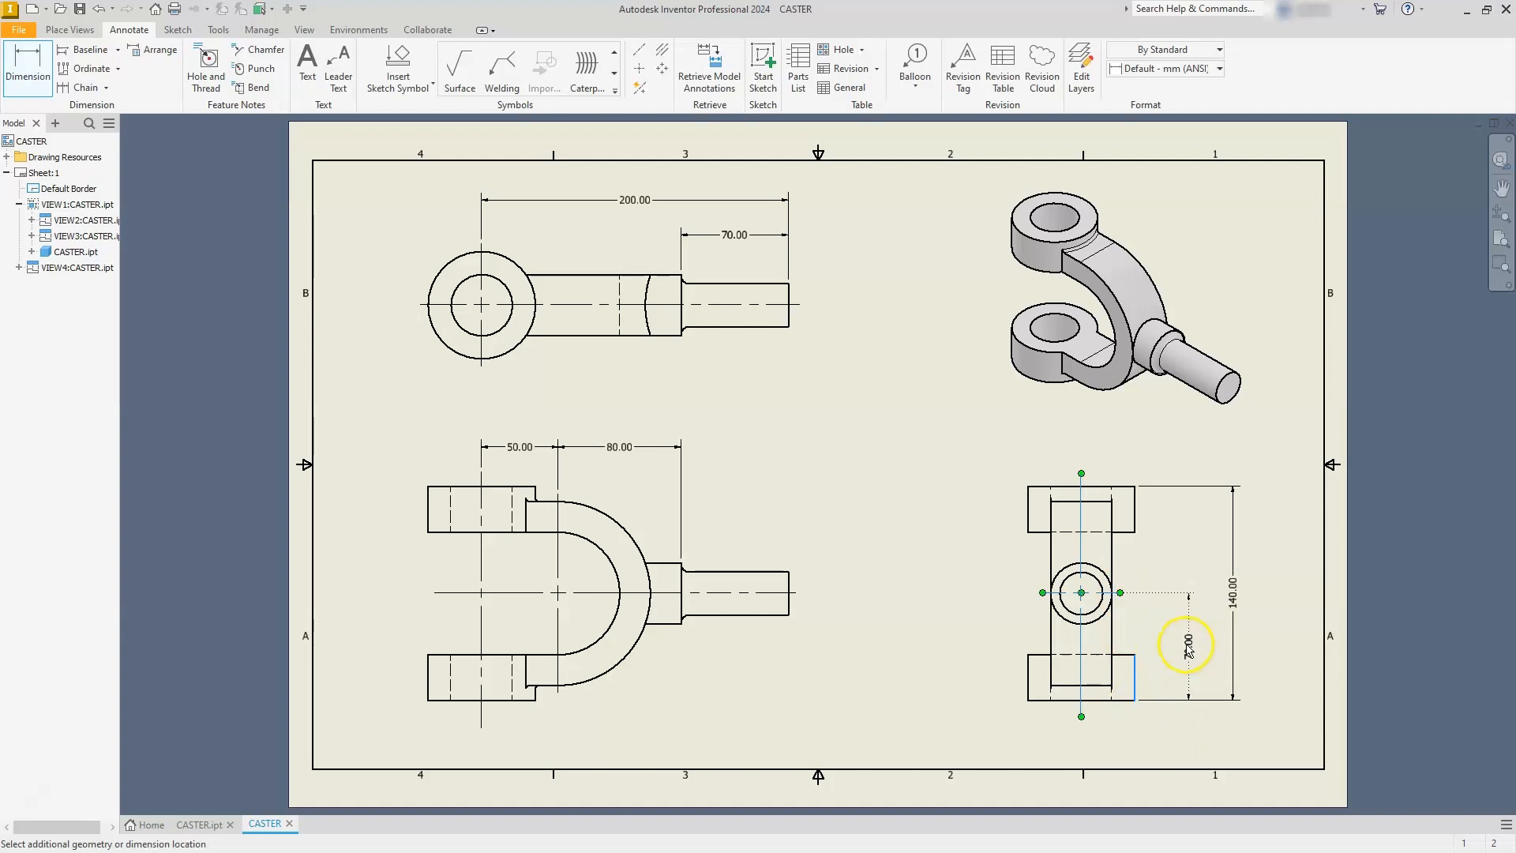
{"action": "left_click", "coordinate": [1188, 647]}
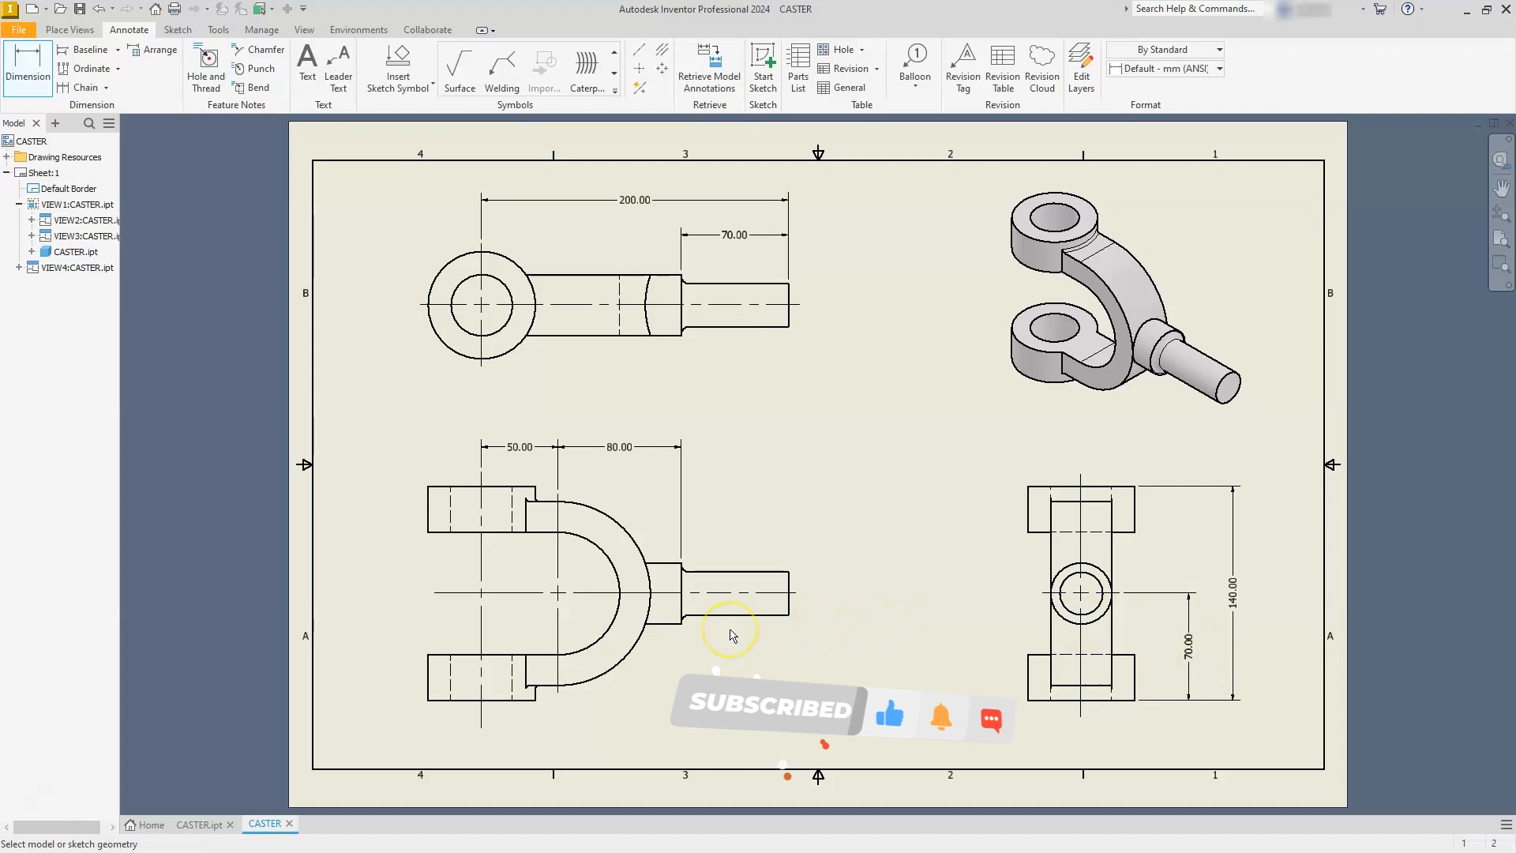
Step: Dimension the collar height and the shaft thickness beyond the shaft end in the front view
{"action": "left_click", "coordinate": [680, 623]}
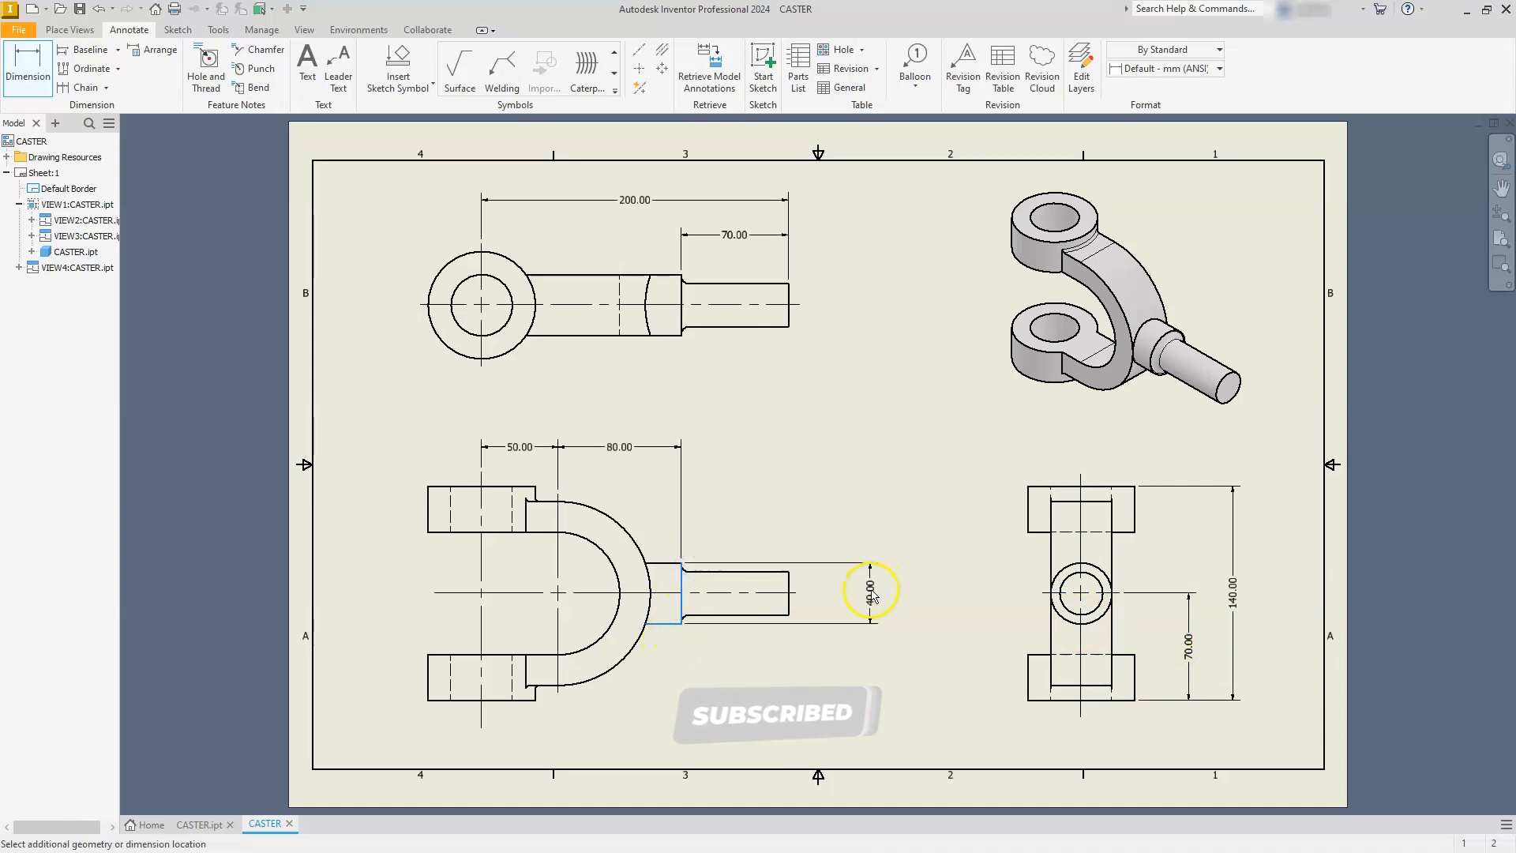
{"action": "left_click", "coordinate": [866, 598]}
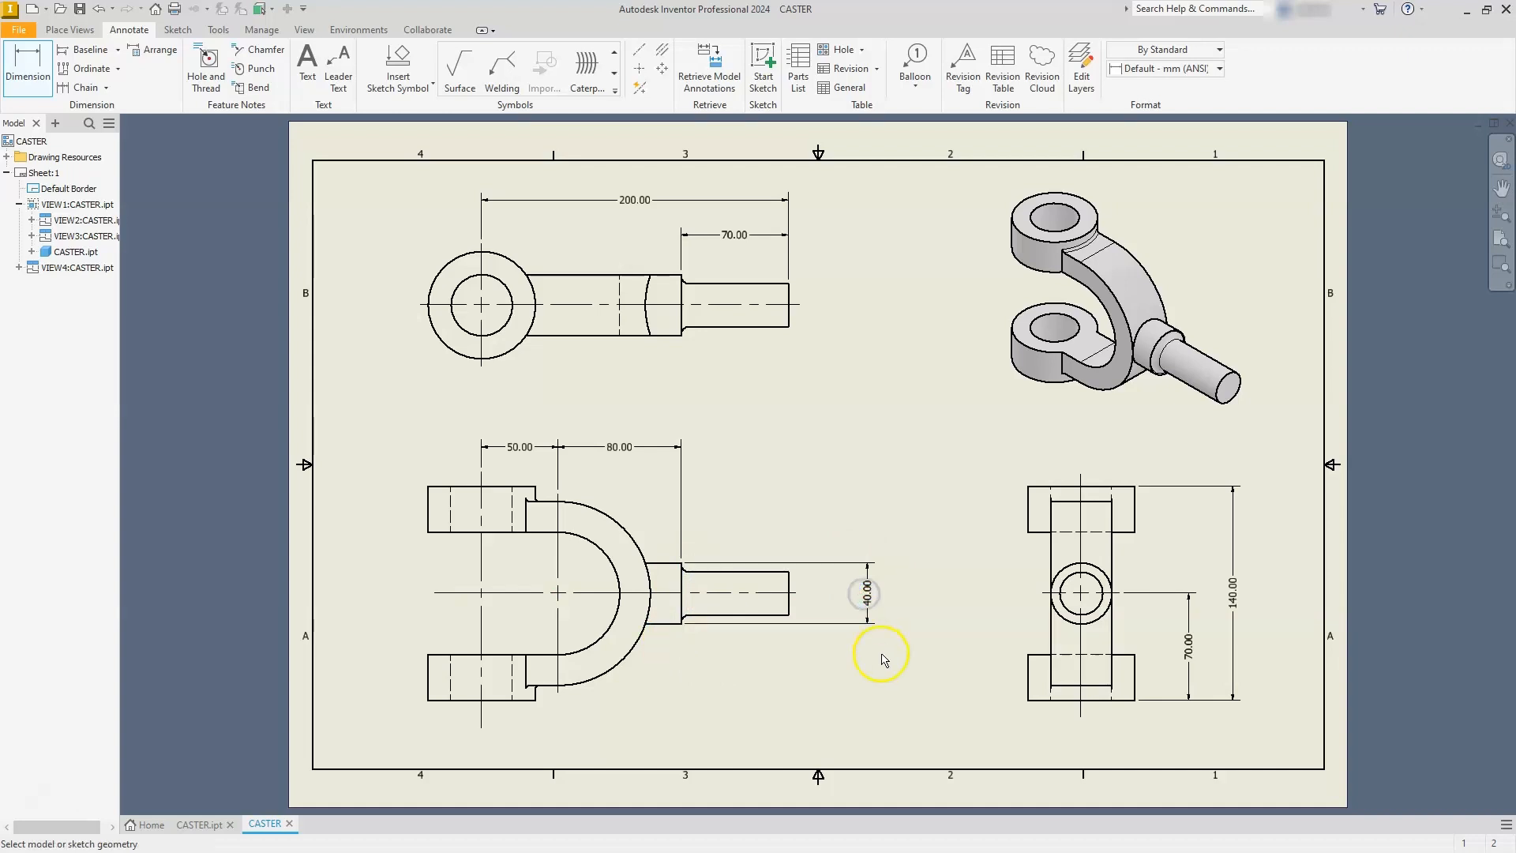
{"action": "left_click", "coordinate": [789, 609]}
{"action": "left_click", "coordinate": [793, 573]}
{"action": "left_click", "coordinate": [842, 604]}
{"action": "left_click", "coordinate": [638, 68]}
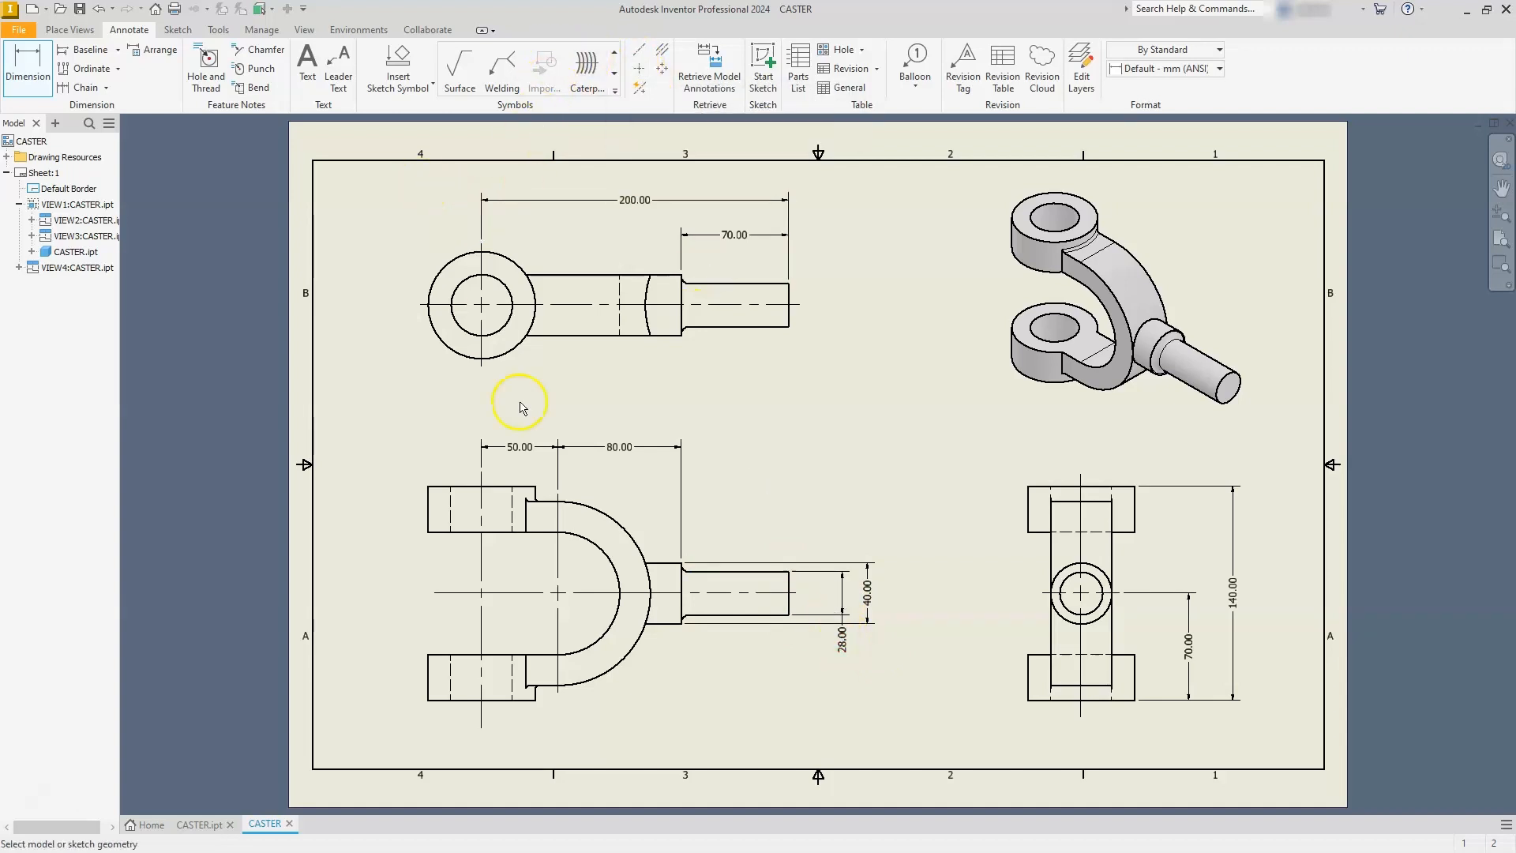
Step: Add a radius dimension to the lower fillet between the collar and the shaft in the front view
{"action": "scroll", "coordinate": [633, 662], "scroll_direction": "up", "scroll_amount": 5}
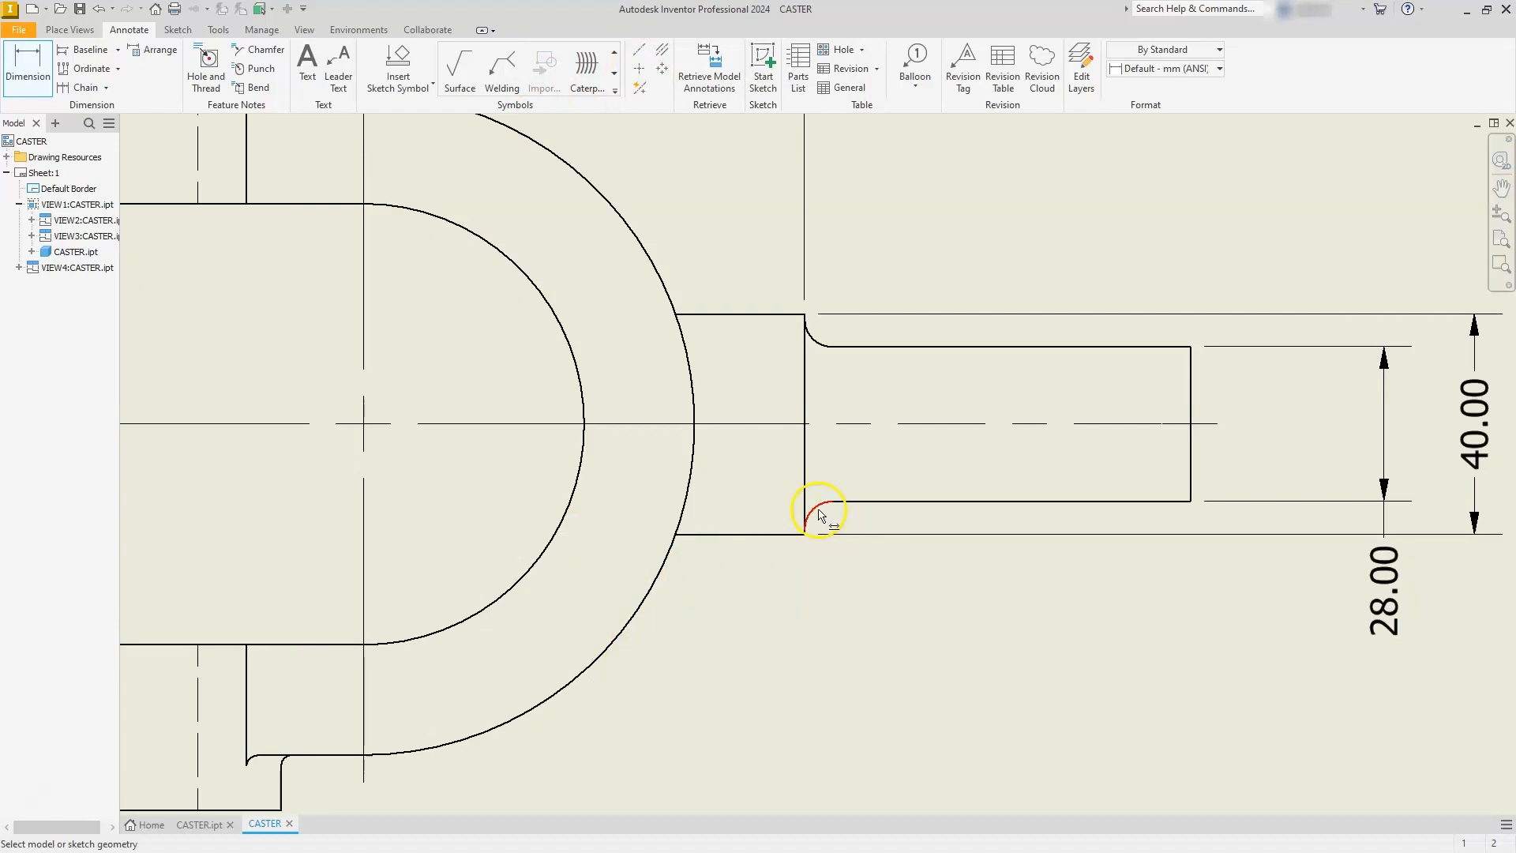
{"action": "left_click", "coordinate": [819, 515]}
{"action": "left_click", "coordinate": [900, 642]}
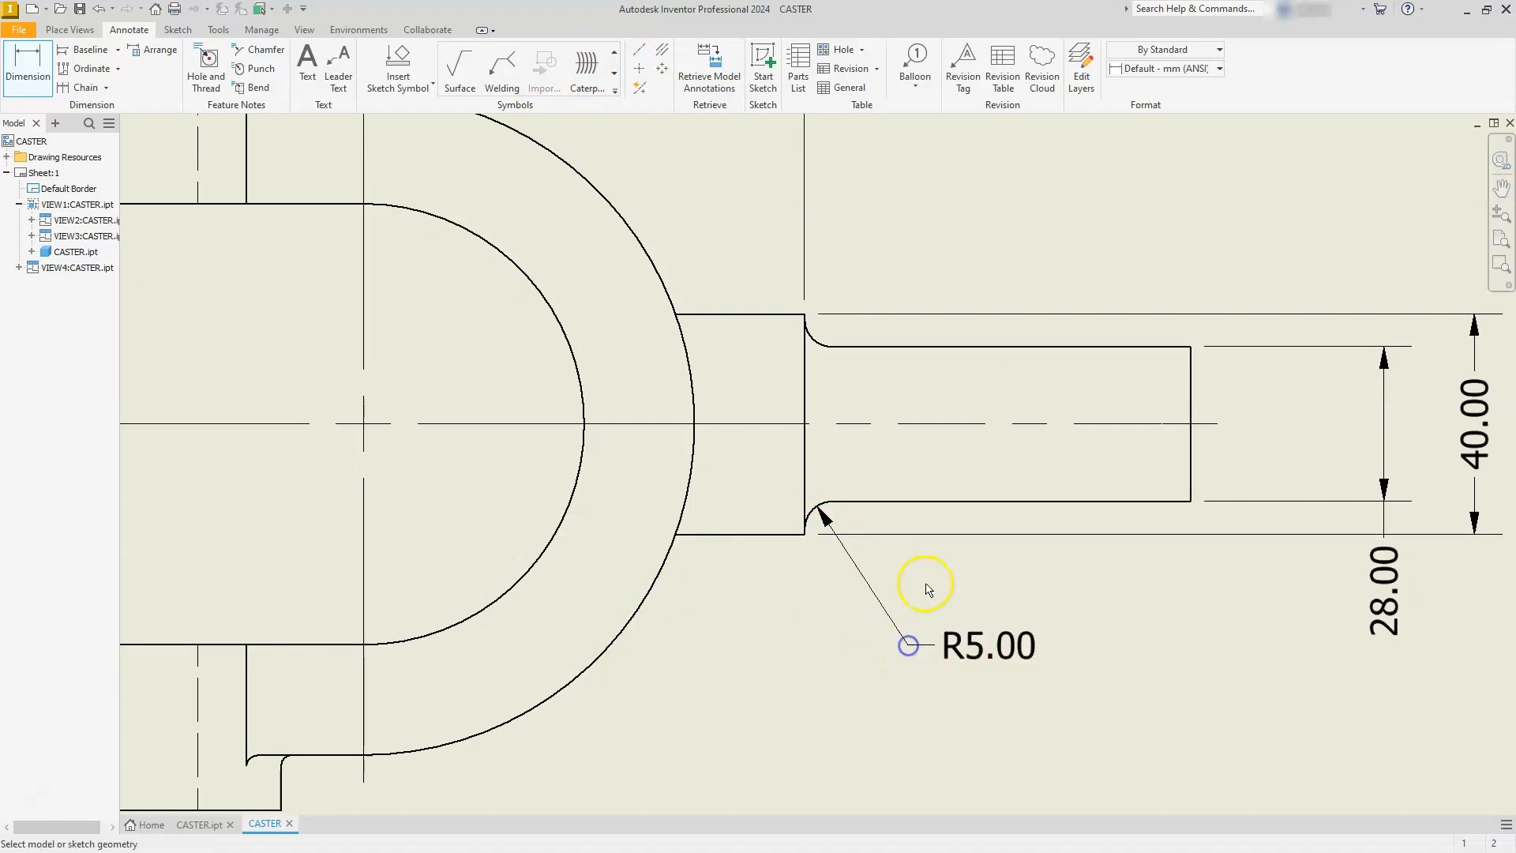
{"action": "scroll", "coordinate": [906, 657], "scroll_direction": "down", "scroll_amount": 5}
{"action": "scroll", "coordinate": [905, 657], "scroll_direction": "up", "scroll_amount": 5}
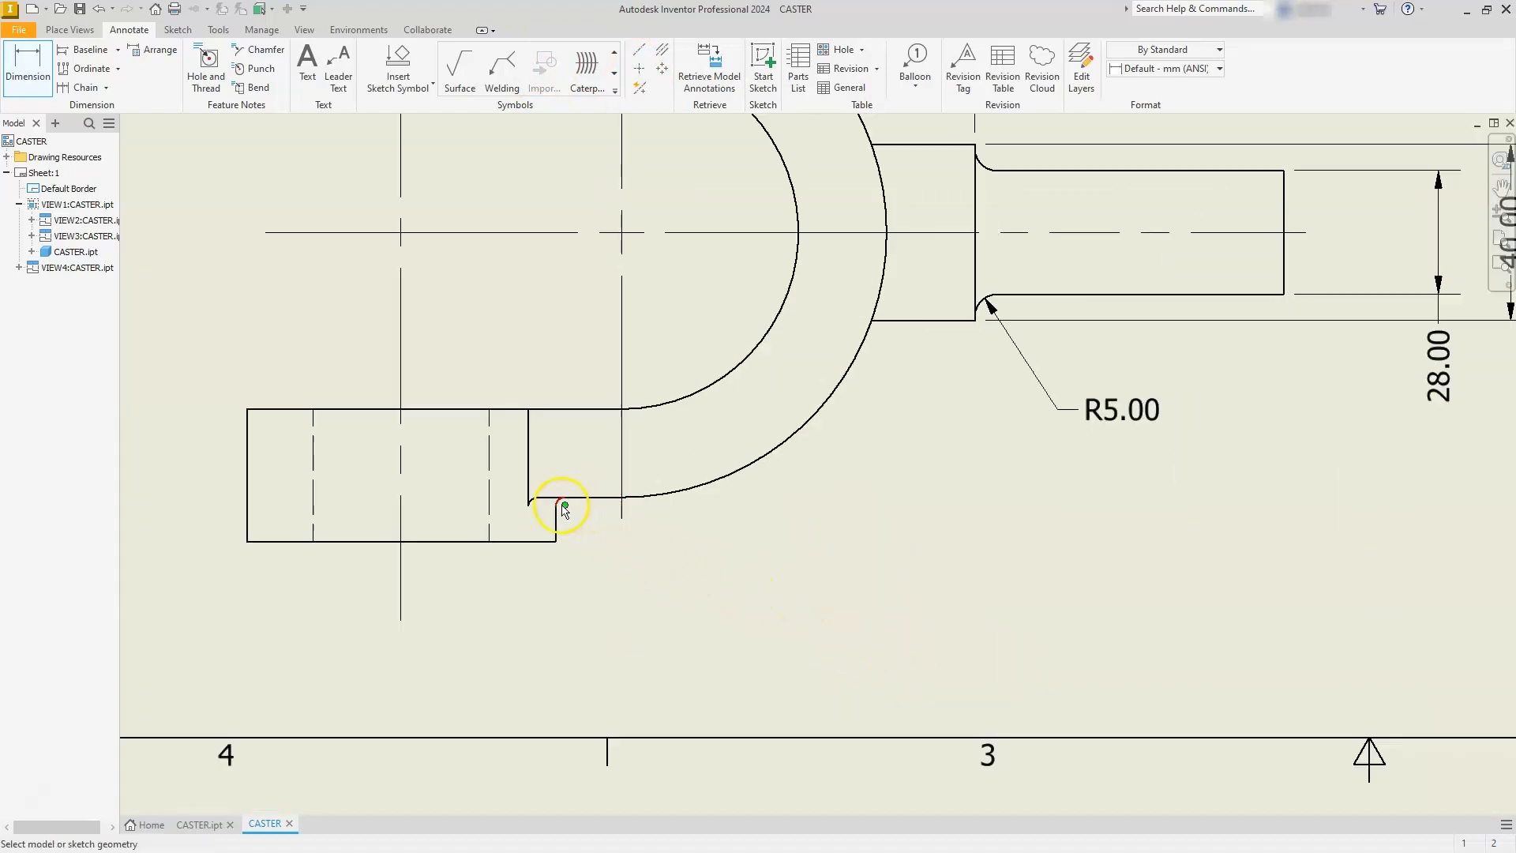
{"action": "scroll", "coordinate": [559, 506], "scroll_direction": "up", "scroll_amount": 5}
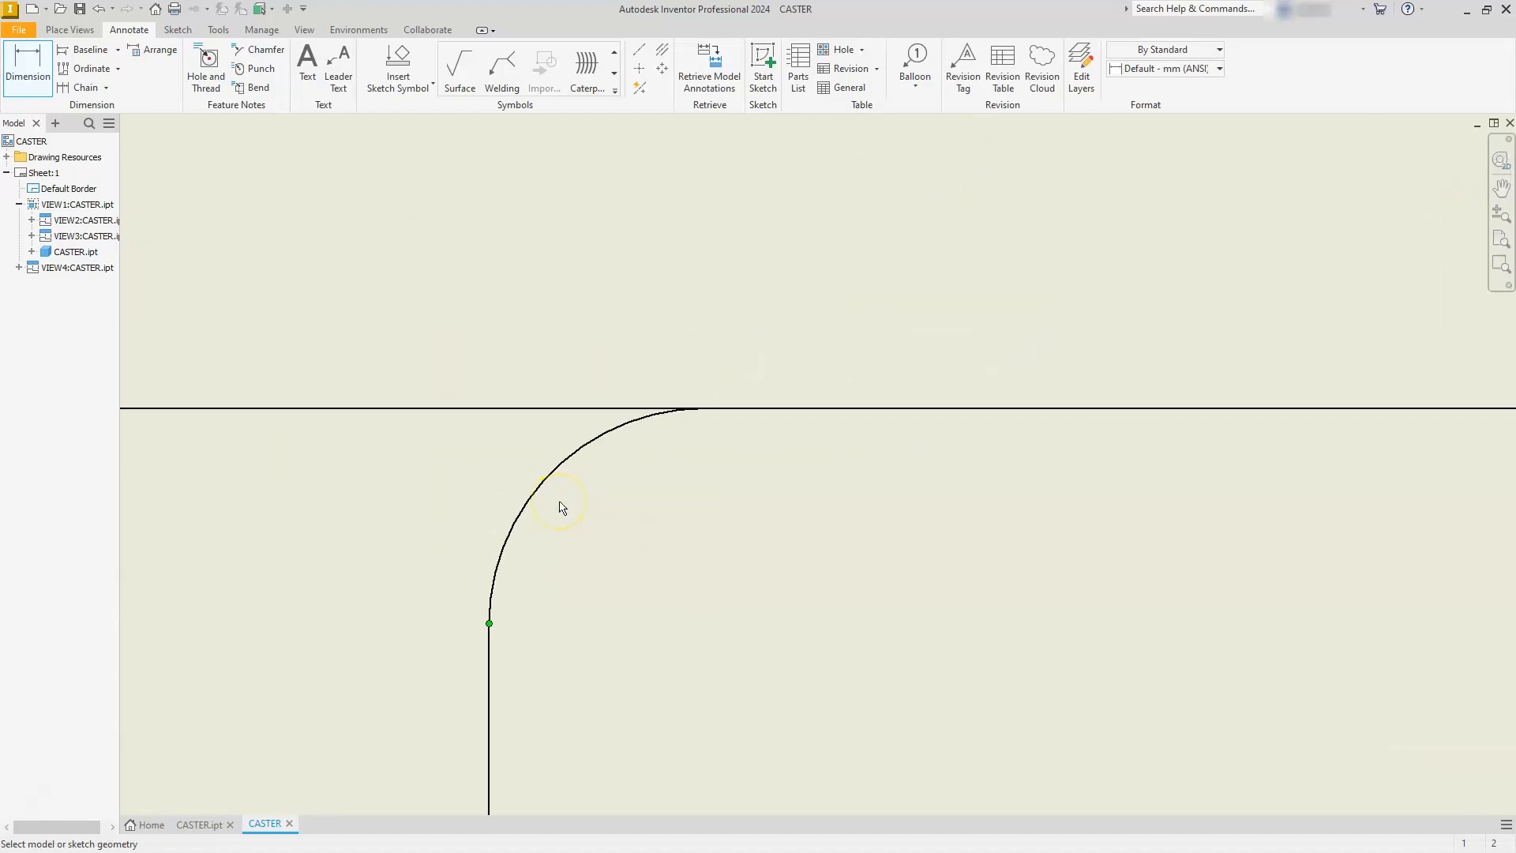
{"action": "left_click", "coordinate": [552, 476]}
{"action": "scroll", "coordinate": [627, 570], "scroll_direction": "down", "scroll_amount": 3}
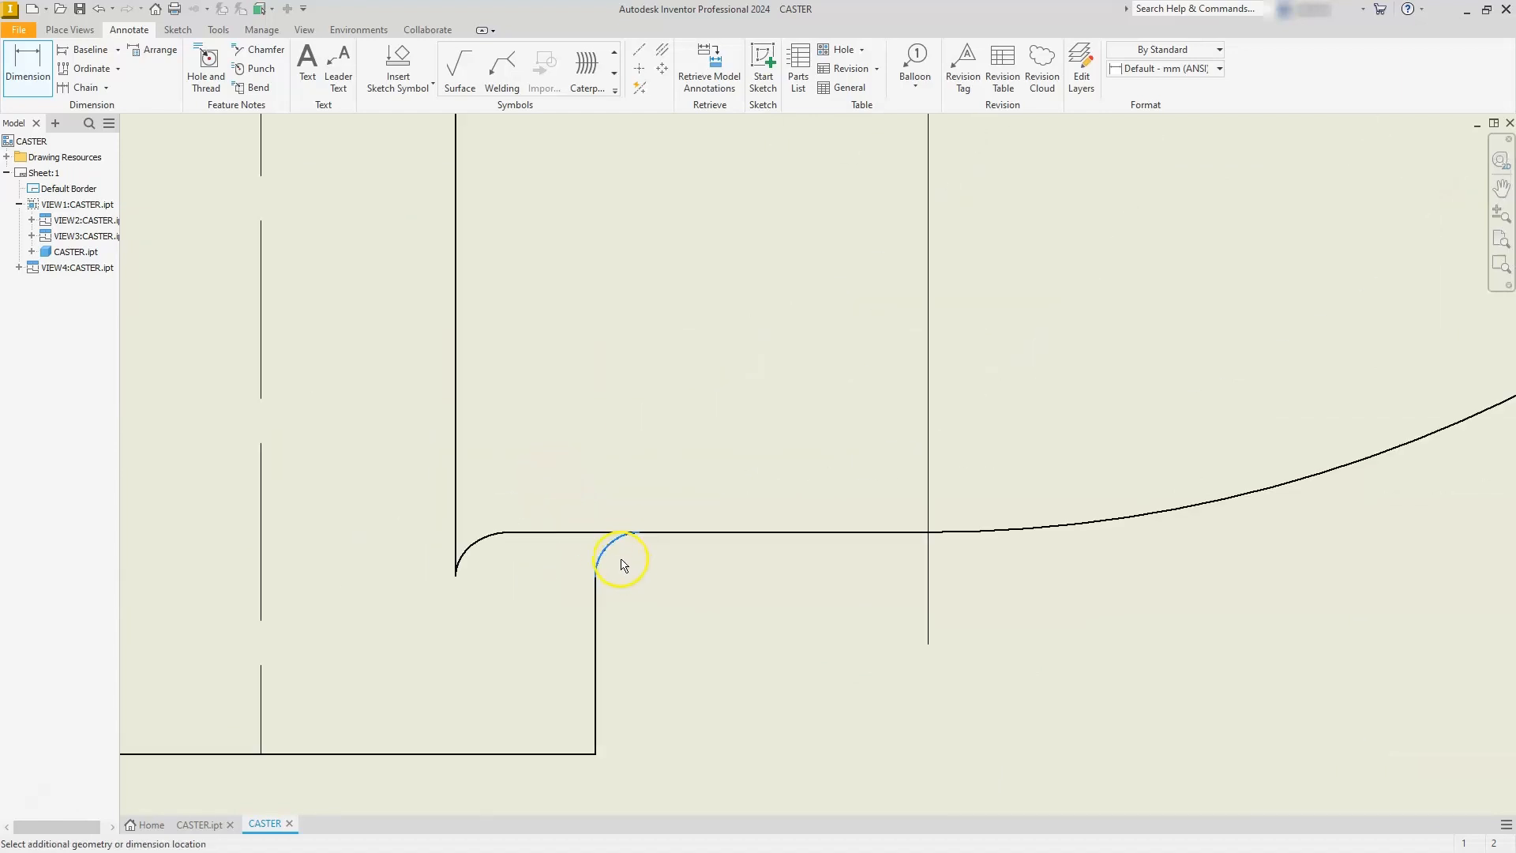
{"action": "key", "text": "Escape"}
Step: Add a radius dimension to the small fillet where the lower boss meets the fork arm in the front view
{"action": "left_click", "coordinate": [27, 69]}
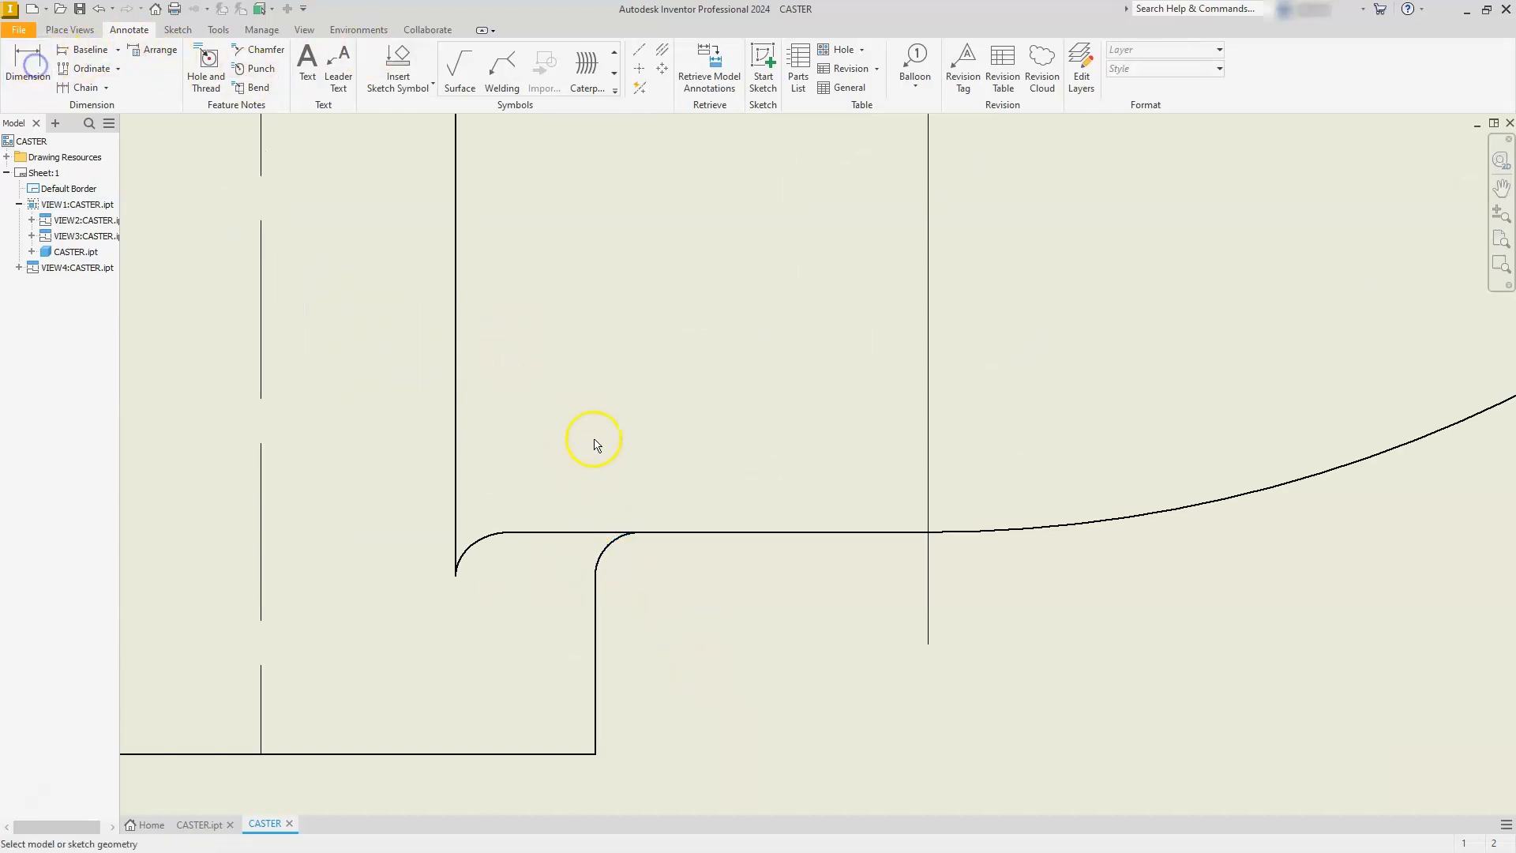
{"action": "left_click", "coordinate": [605, 561]}
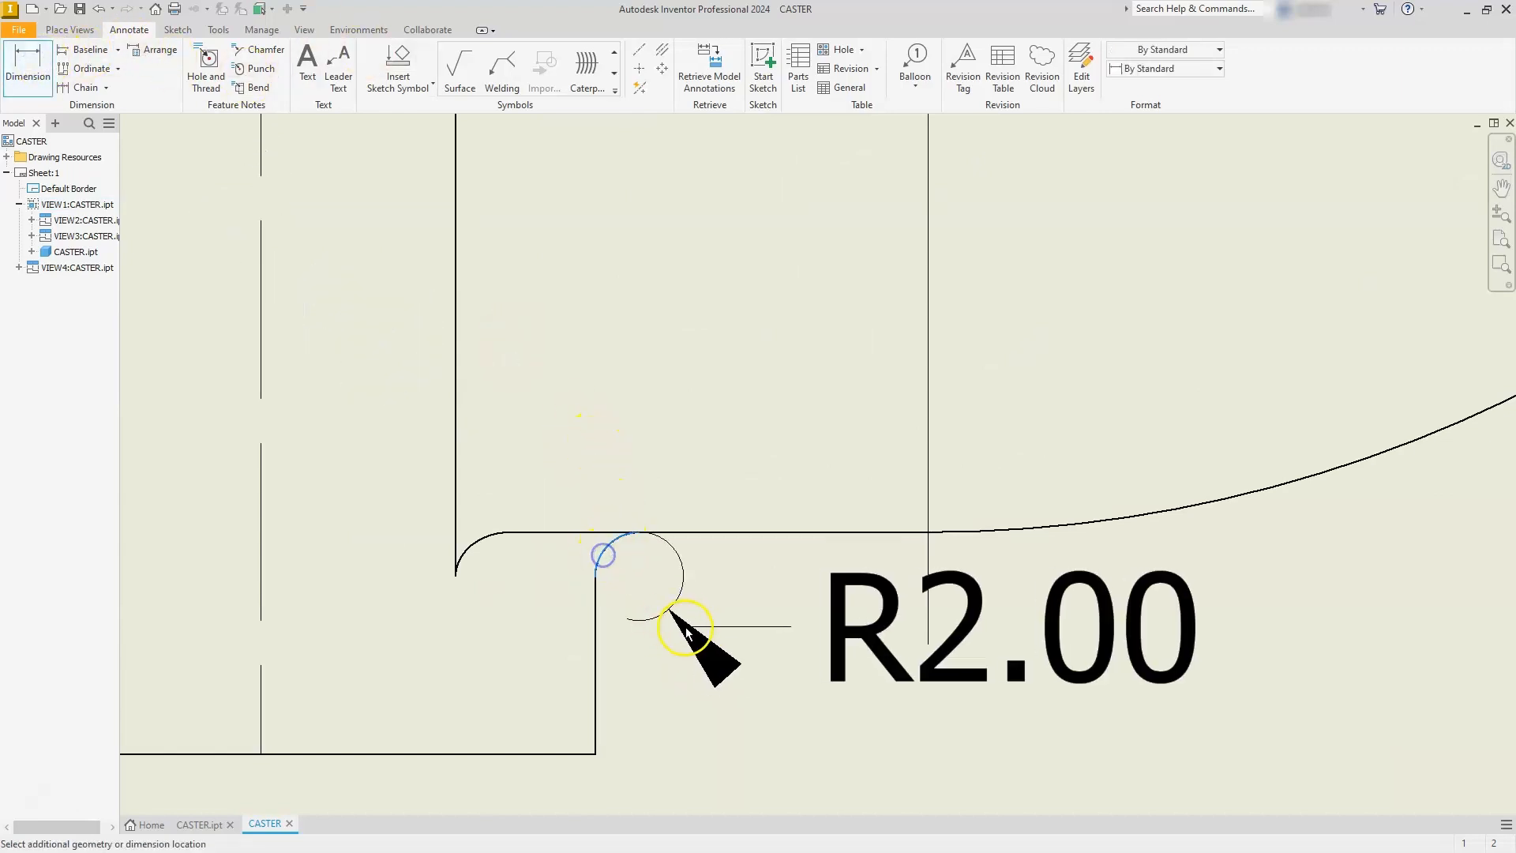
{"action": "scroll", "coordinate": [688, 623], "scroll_direction": "down", "scroll_amount": 5}
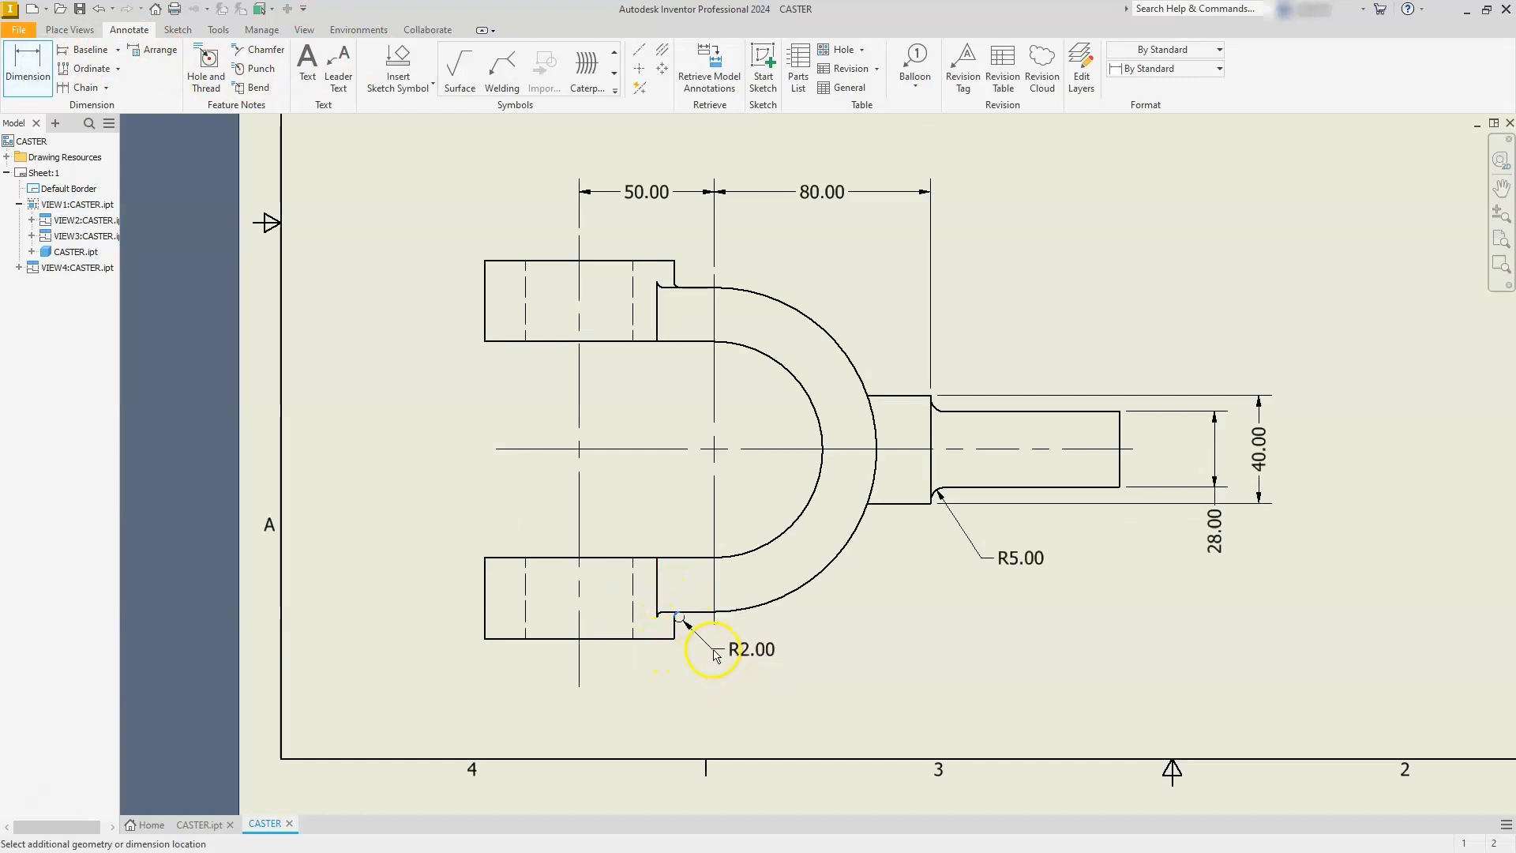
{"action": "left_click", "coordinate": [707, 657]}
{"action": "key", "text": "Escape"}
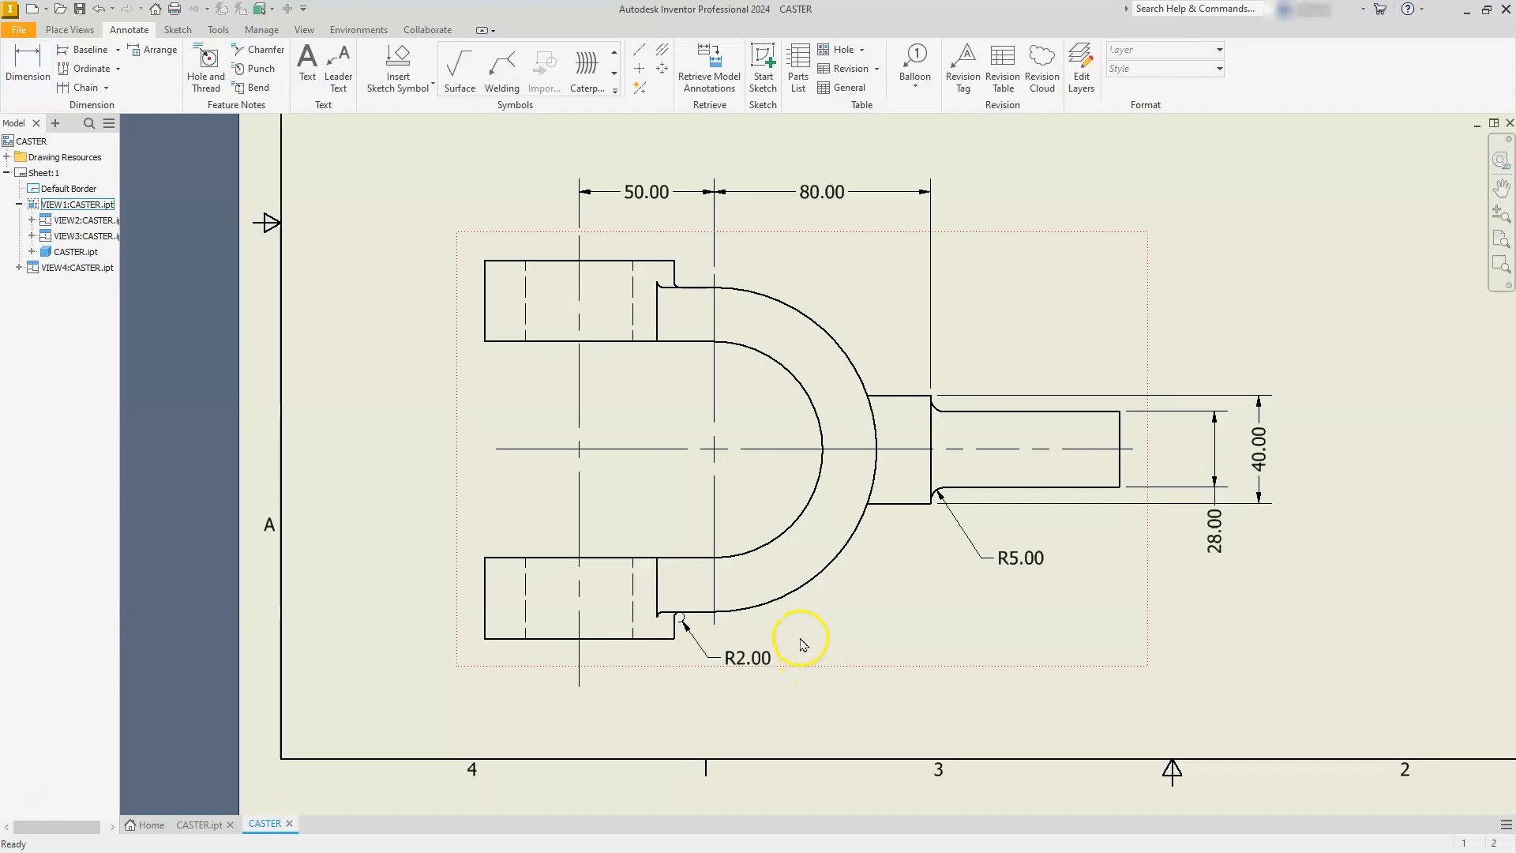
Step: Add radius dimensions to the outer and inner arcs of the fork in the front view
{"action": "left_click", "coordinate": [31, 74]}
{"action": "left_click", "coordinate": [853, 355]}
{"action": "left_click", "coordinate": [812, 257]}
{"action": "left_click", "coordinate": [797, 526]}
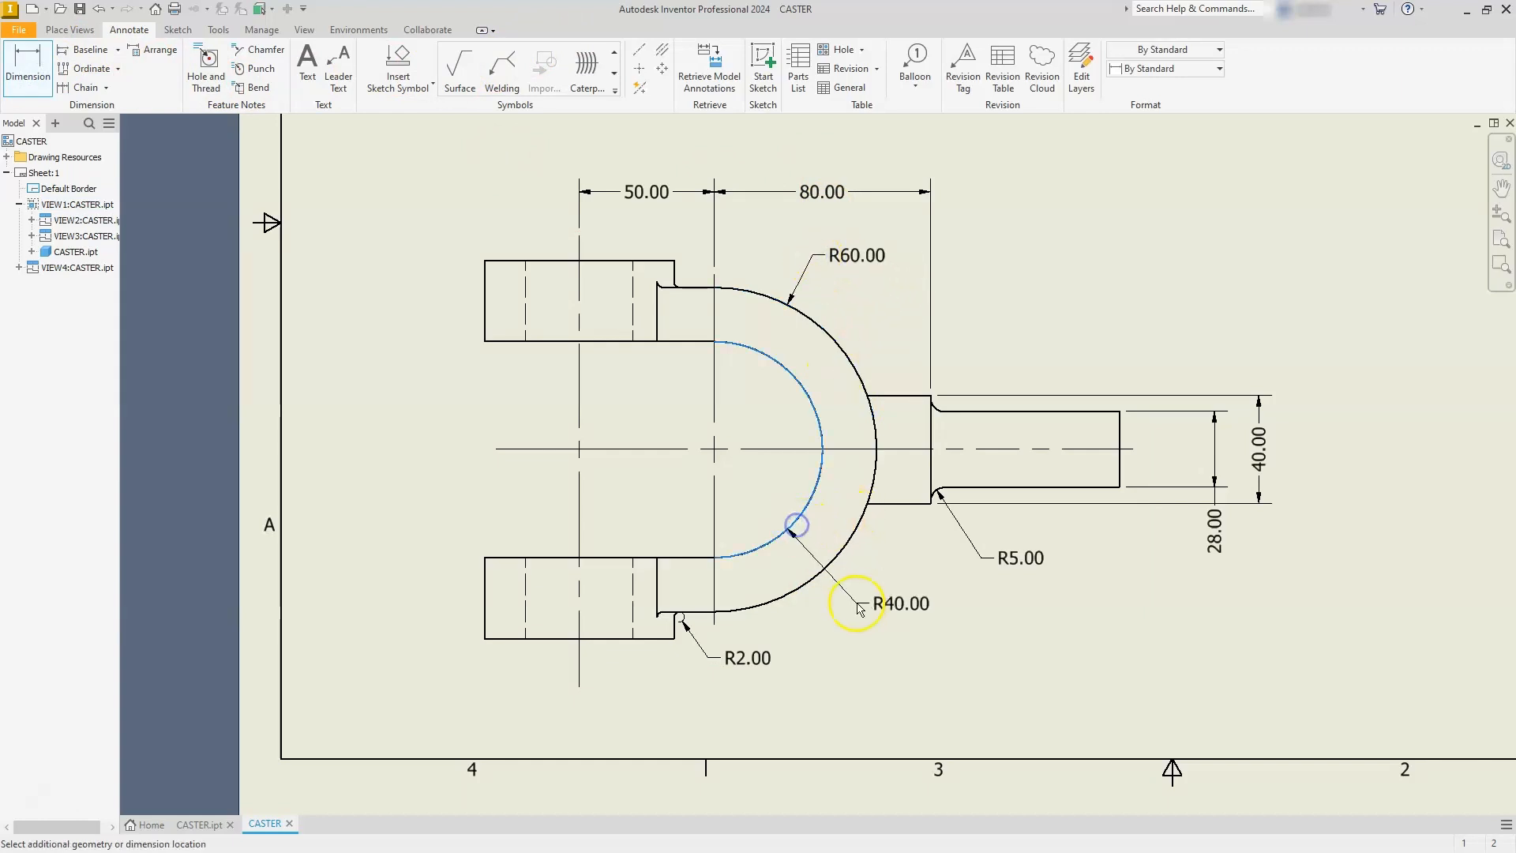
{"action": "left_click", "coordinate": [883, 634]}
Step: Add diameter dimensions to the boss's outer circle and its hole in the top view
{"action": "scroll", "coordinate": [831, 515], "scroll_direction": "down", "scroll_amount": 5}
{"action": "mouse_move", "coordinate": [735, 367]}
{"action": "middle_mouse_down"}
{"action": "mouse_move", "coordinate": [909, 645]}
{"action": "mouse_move", "coordinate": [985, 651]}
{"action": "mouse_move", "coordinate": [1001, 510]}
{"action": "middle_mouse_up"}
{"action": "scroll", "coordinate": [875, 556], "scroll_direction": "up", "scroll_amount": 5}
{"action": "left_click", "coordinate": [1008, 427]}
{"action": "left_click", "coordinate": [916, 373]}
{"action": "left_click", "coordinate": [993, 594]}
{"action": "left_click", "coordinate": [906, 701]}
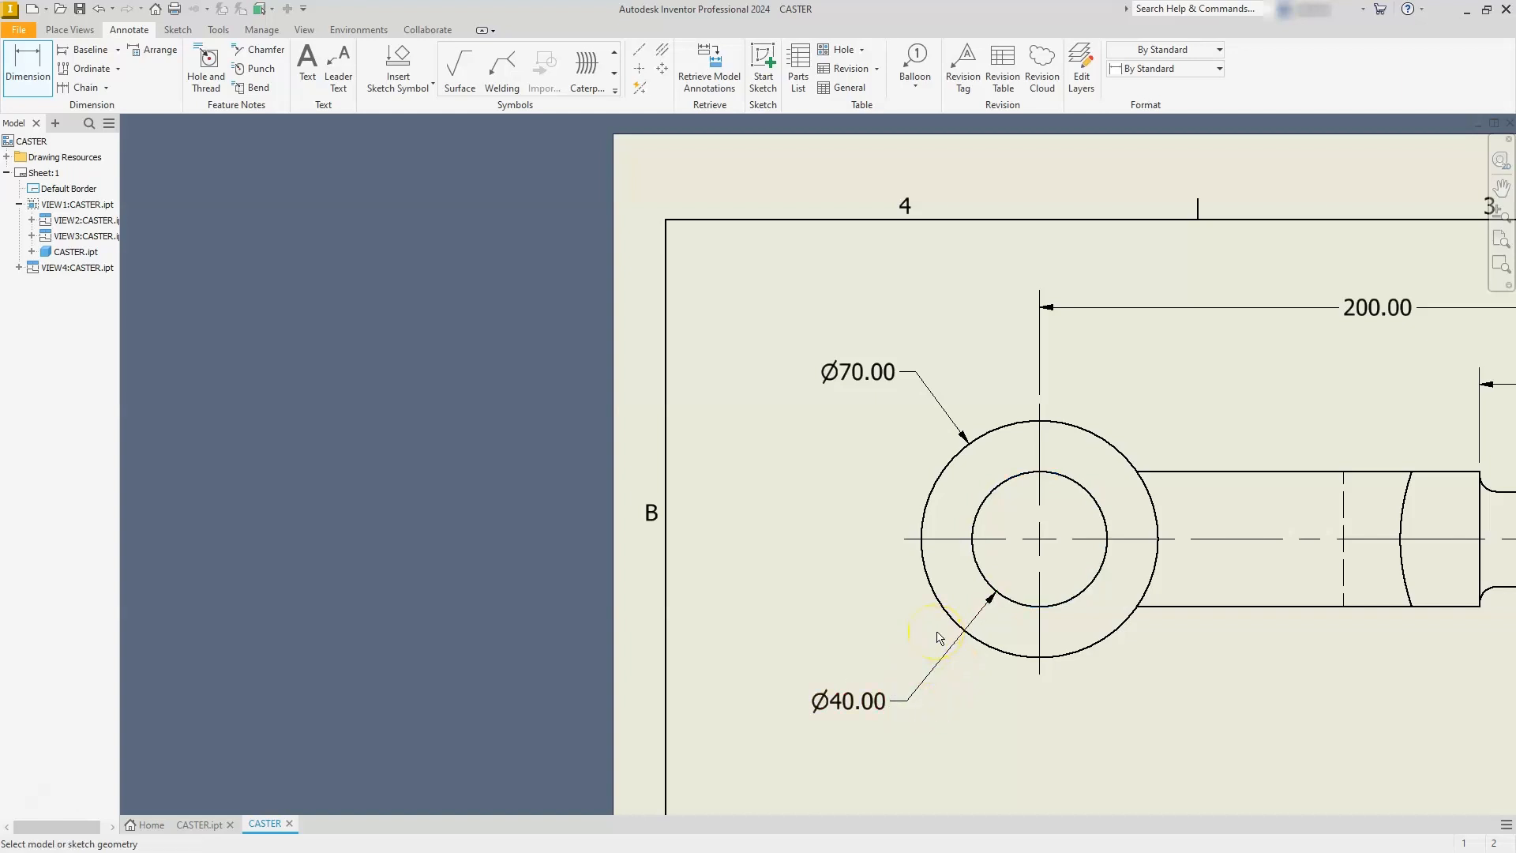
{"action": "scroll", "coordinate": [937, 633], "scroll_direction": "down", "scroll_amount": 5}
{"action": "middle_click_drag", "start_coordinate": [943, 644], "coordinate": [846, 479]}
{"action": "scroll", "coordinate": [1390, 770], "scroll_direction": "up", "scroll_amount": 9}
{"action": "middle_click_drag", "start_coordinate": [1392, 777], "coordinate": [1313, 537]}
{"action": "left_click", "coordinate": [1007, 490]}
{"action": "left_click", "coordinate": [725, 410]}
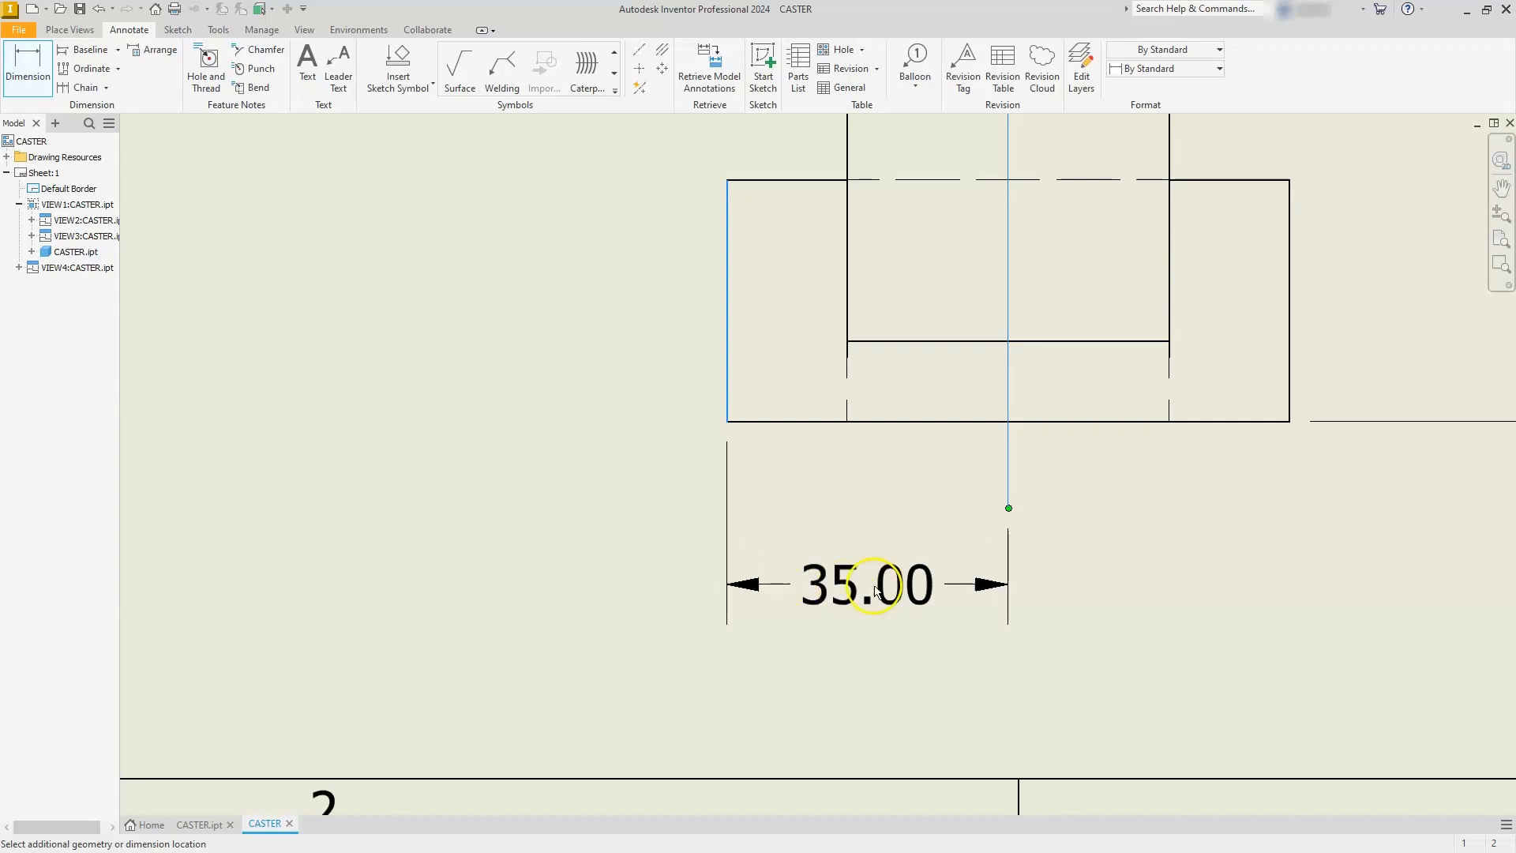
{"action": "left_click", "coordinate": [837, 542]}
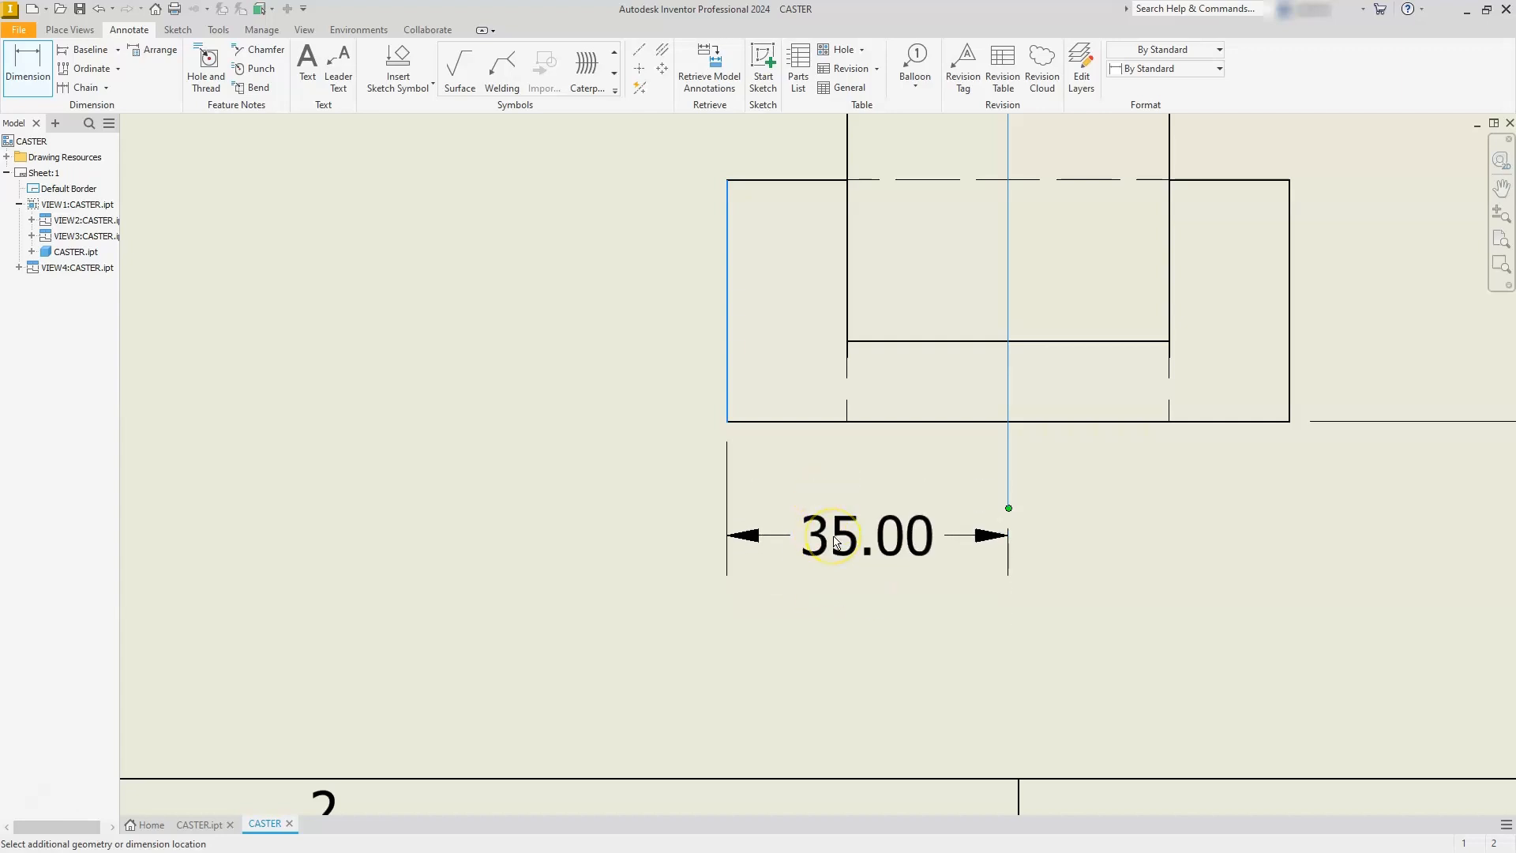
{"action": "key", "text": "Escape"}
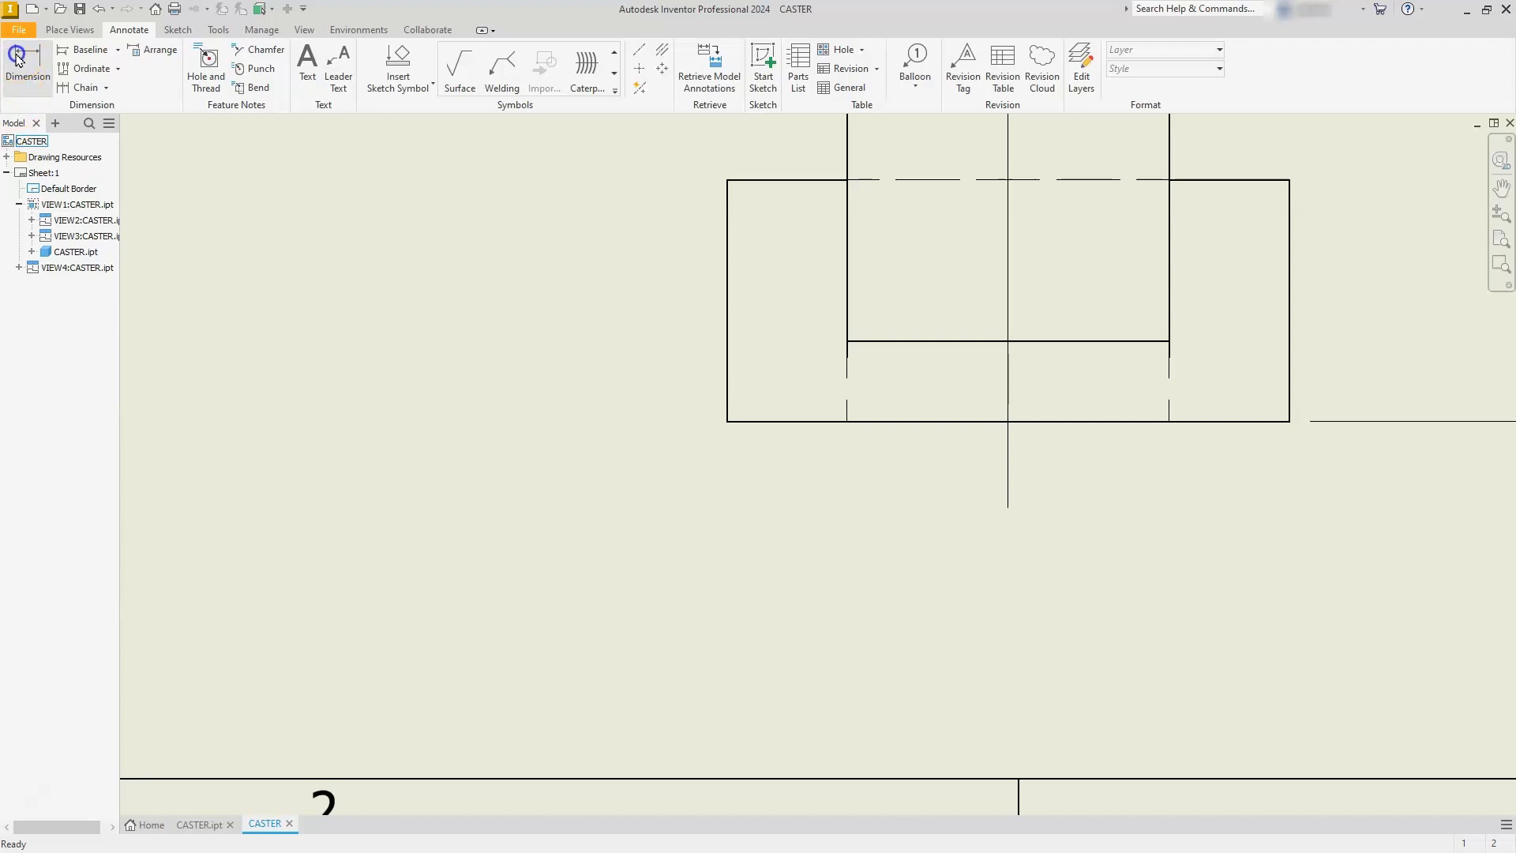
Step: Below the side view, dimension the distance from the centerline to the fork arm's left edge and the arm's full width
{"action": "key", "text": "d"}
{"action": "left_click", "coordinate": [1007, 494]}
{"action": "left_click", "coordinate": [849, 341]}
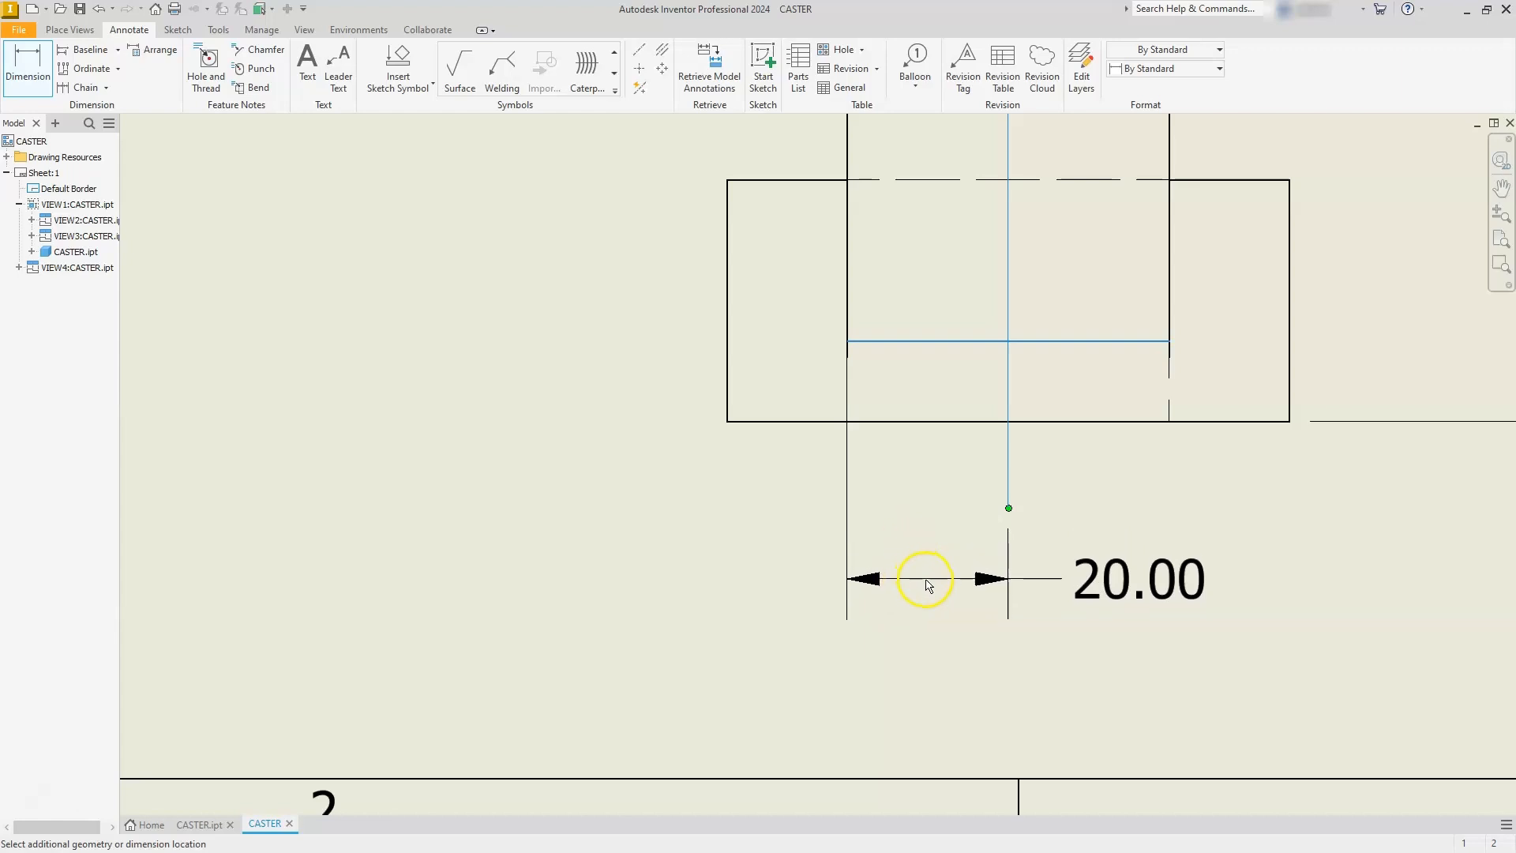
{"action": "left_click", "coordinate": [950, 600]}
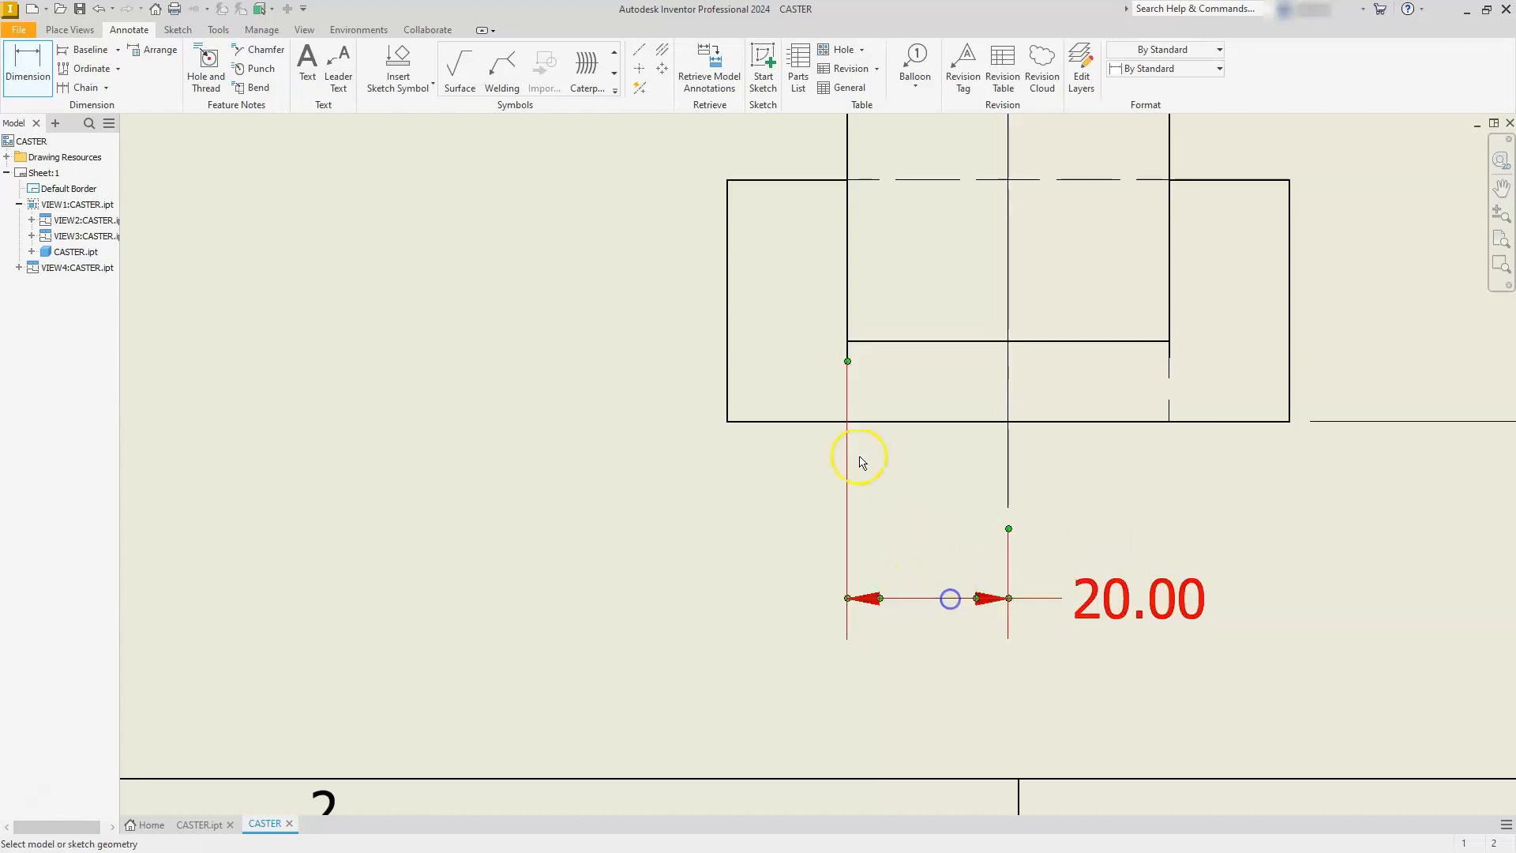
{"action": "left_click", "coordinate": [845, 345]}
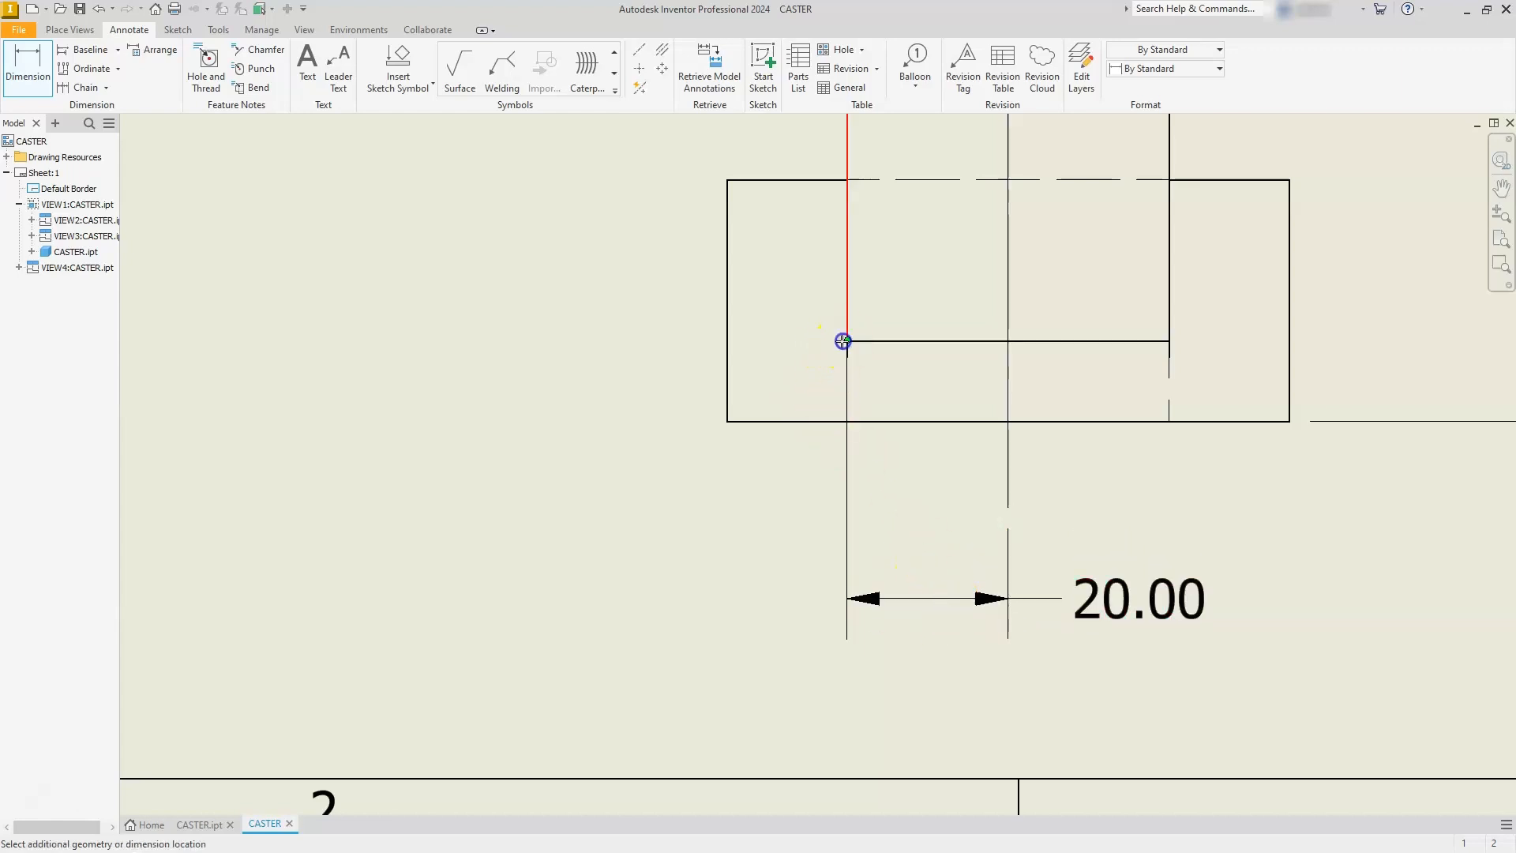
{"action": "left_click", "coordinate": [1170, 349]}
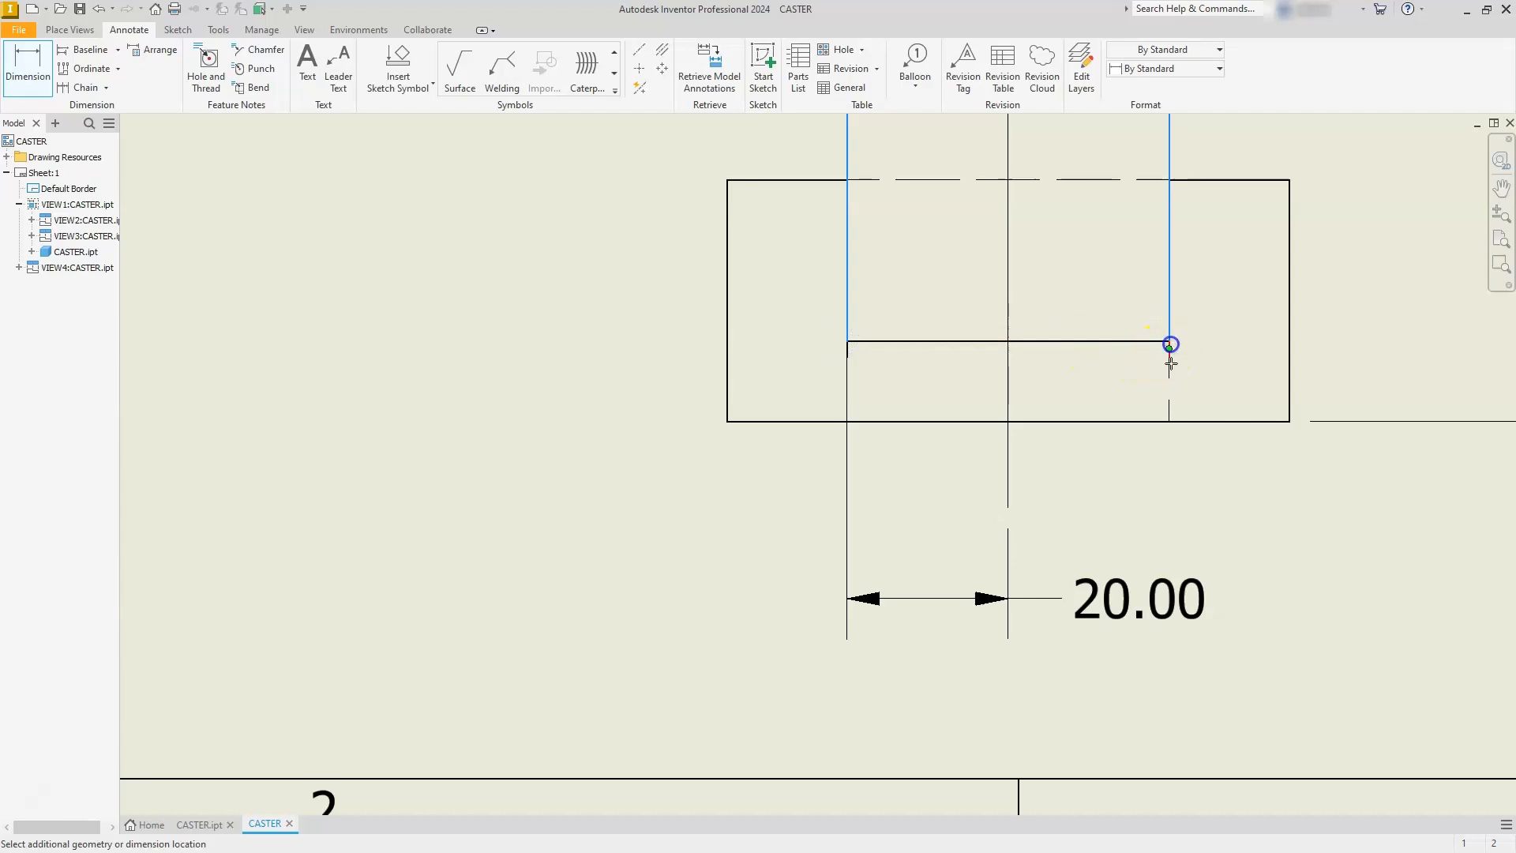
{"action": "left_click", "coordinate": [1250, 701]}
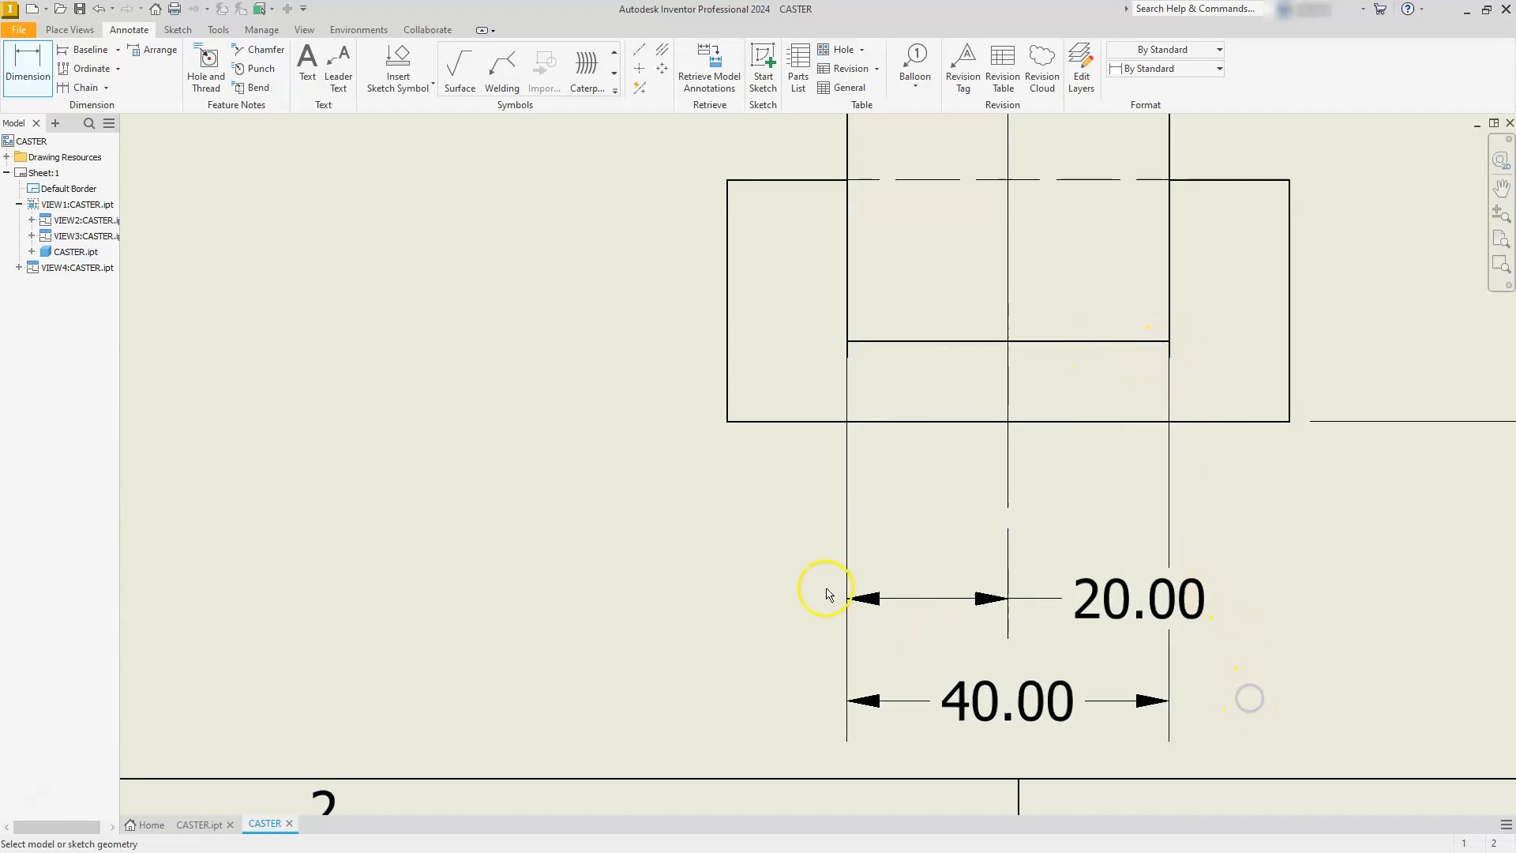
{"action": "key", "text": "Escape"}
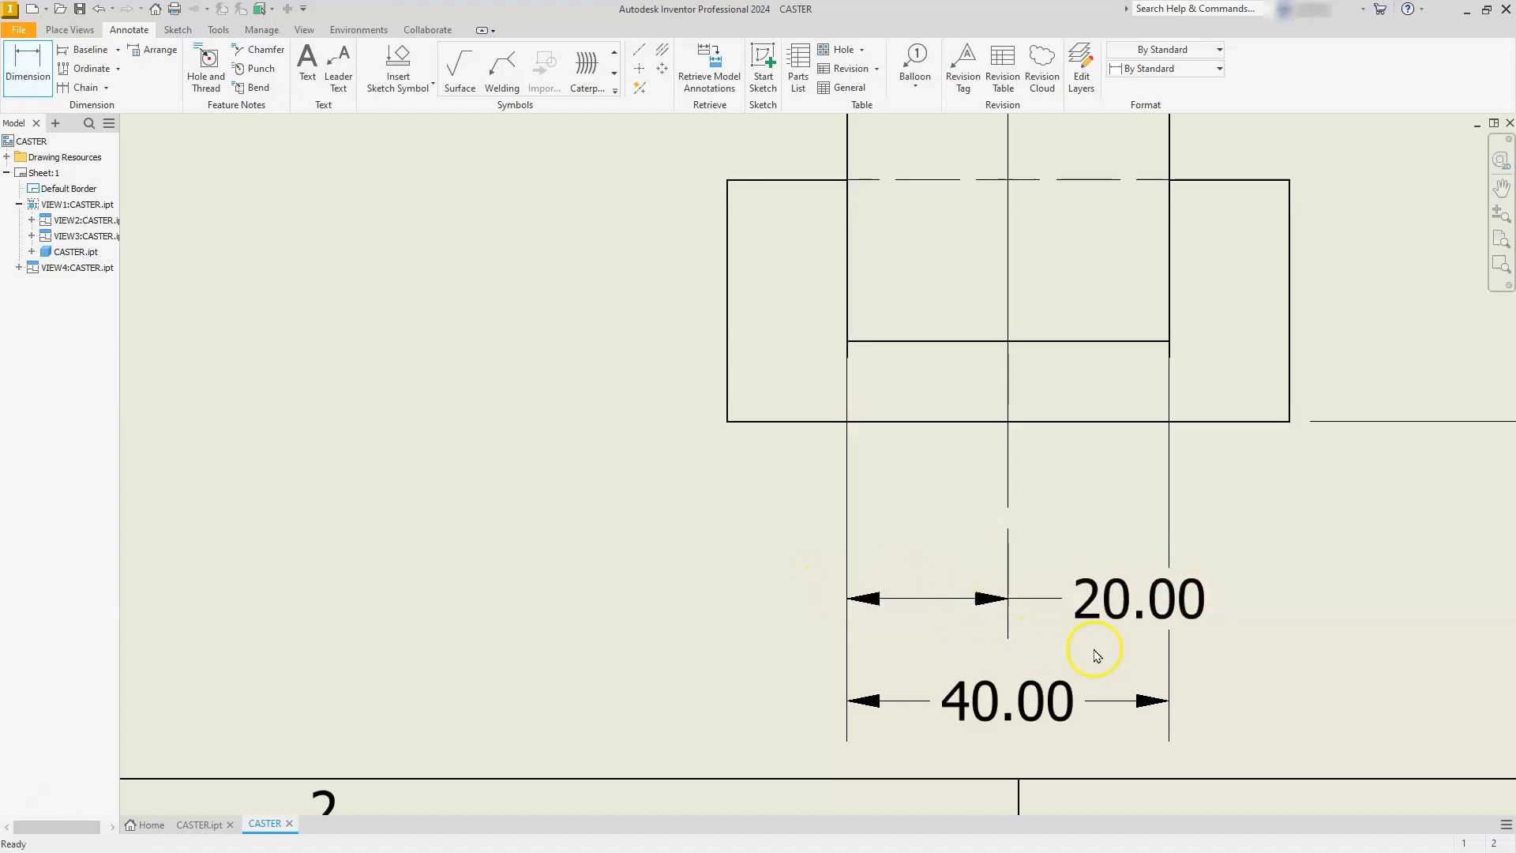
{"action": "left_click", "coordinate": [1148, 597]}
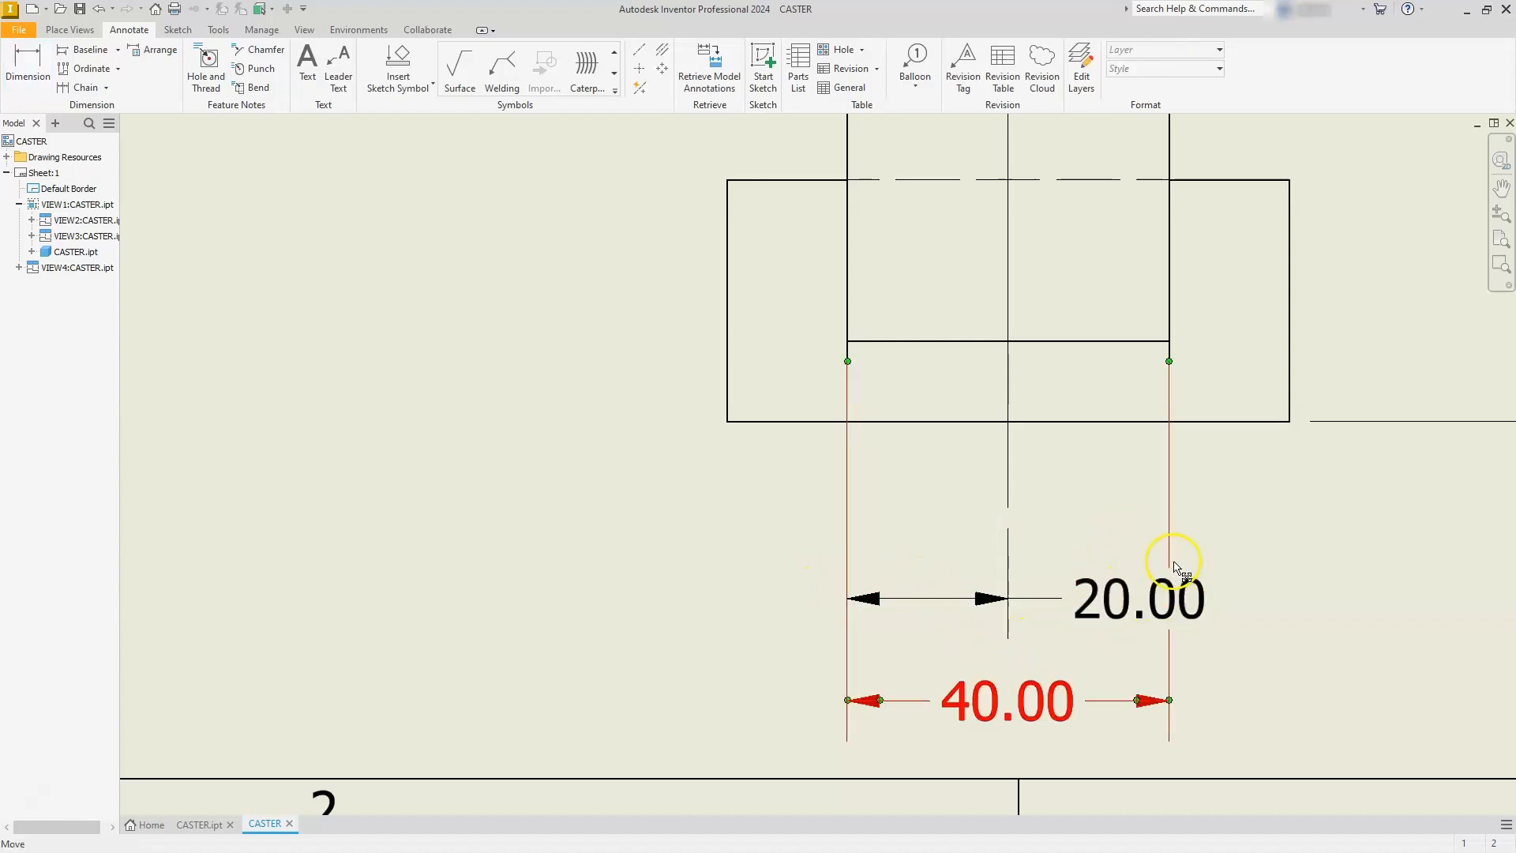
Step: Above the side view, dimension the distance from the vertical centerline to the upper boss's left edge
{"action": "scroll", "coordinate": [780, 497], "scroll_direction": "down", "scroll_amount": 5}
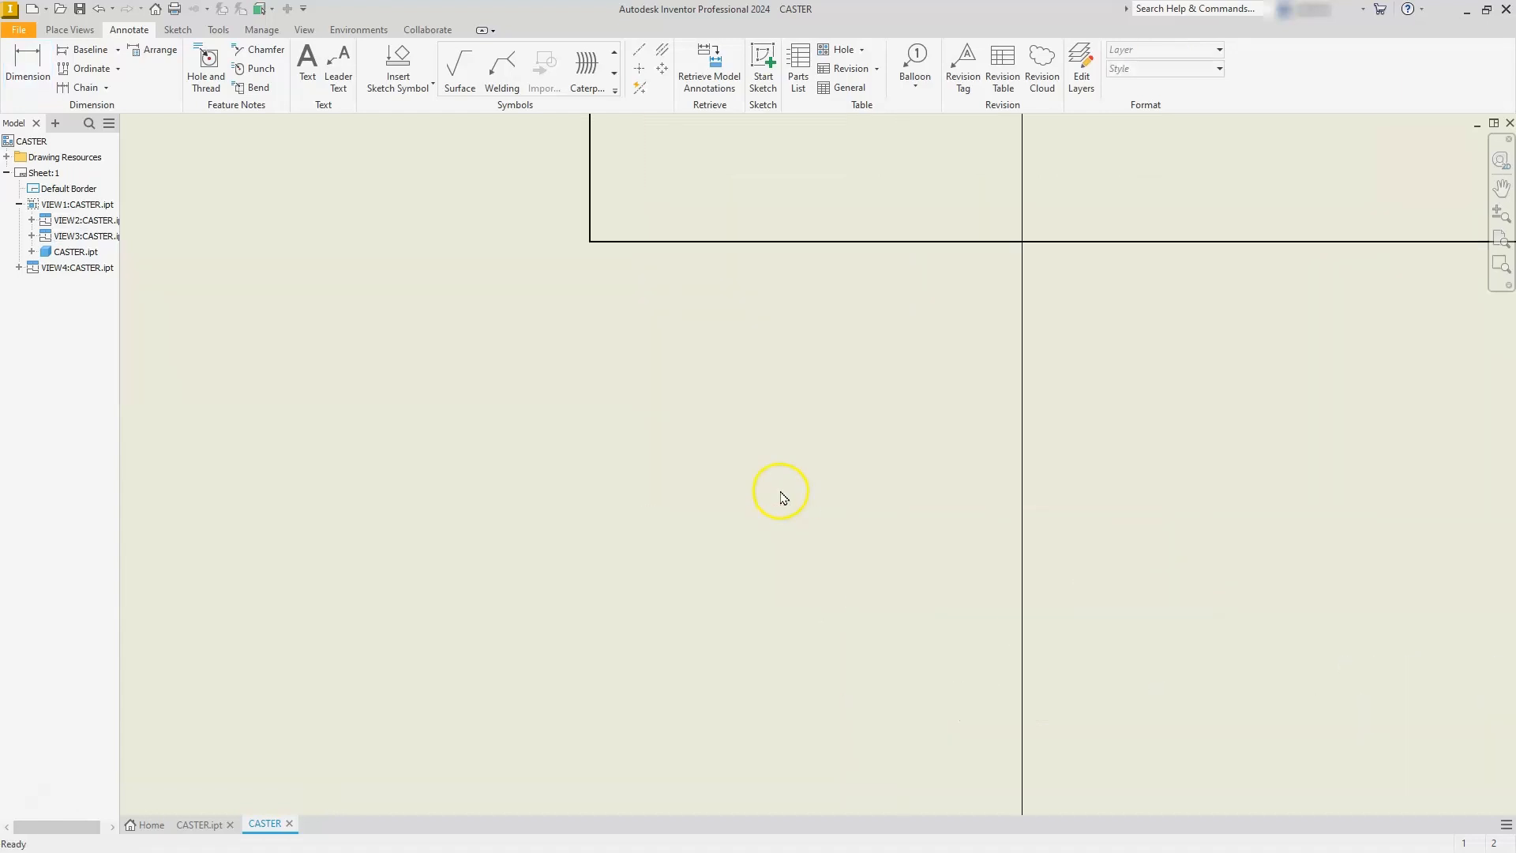
{"action": "scroll", "coordinate": [821, 455], "scroll_direction": "up", "scroll_amount": 5}
{"action": "scroll", "coordinate": [821, 455], "scroll_direction": "up", "scroll_amount": 2}
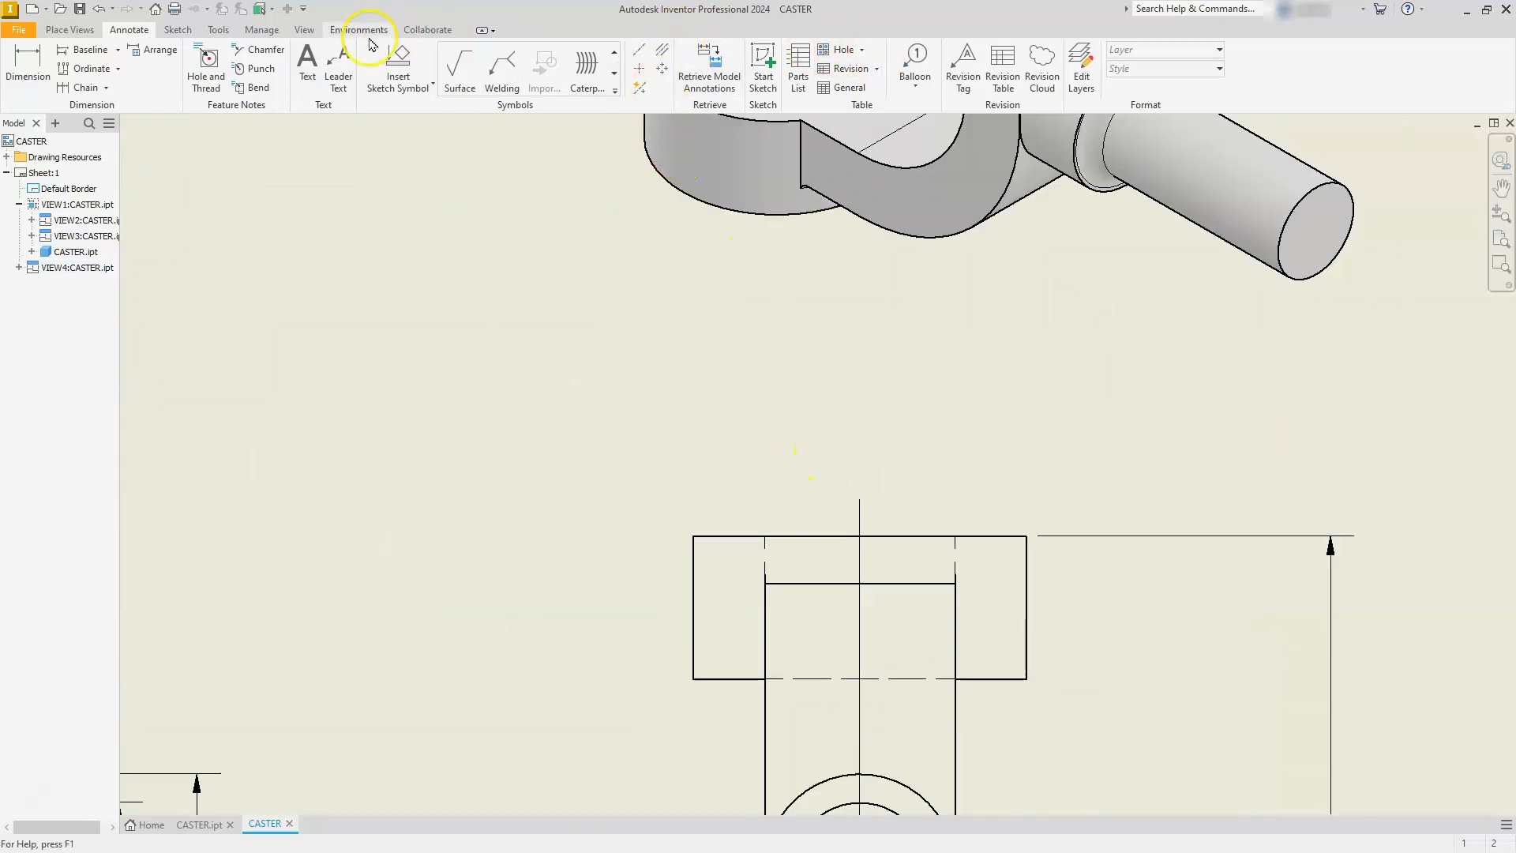
{"action": "left_click", "coordinate": [28, 63]}
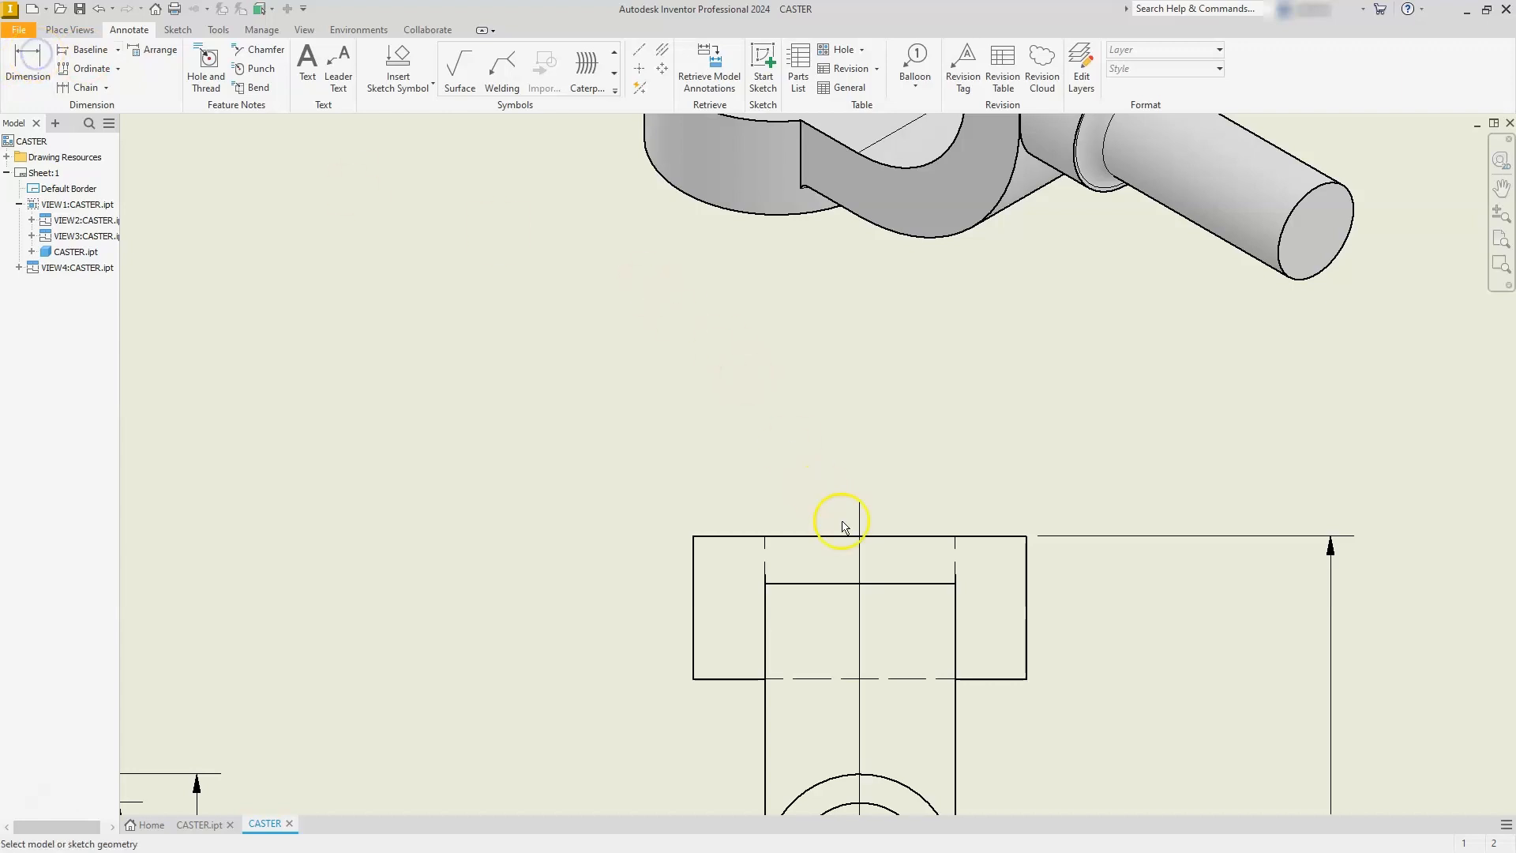
{"action": "left_click", "coordinate": [863, 509]}
{"action": "left_click", "coordinate": [694, 544]}
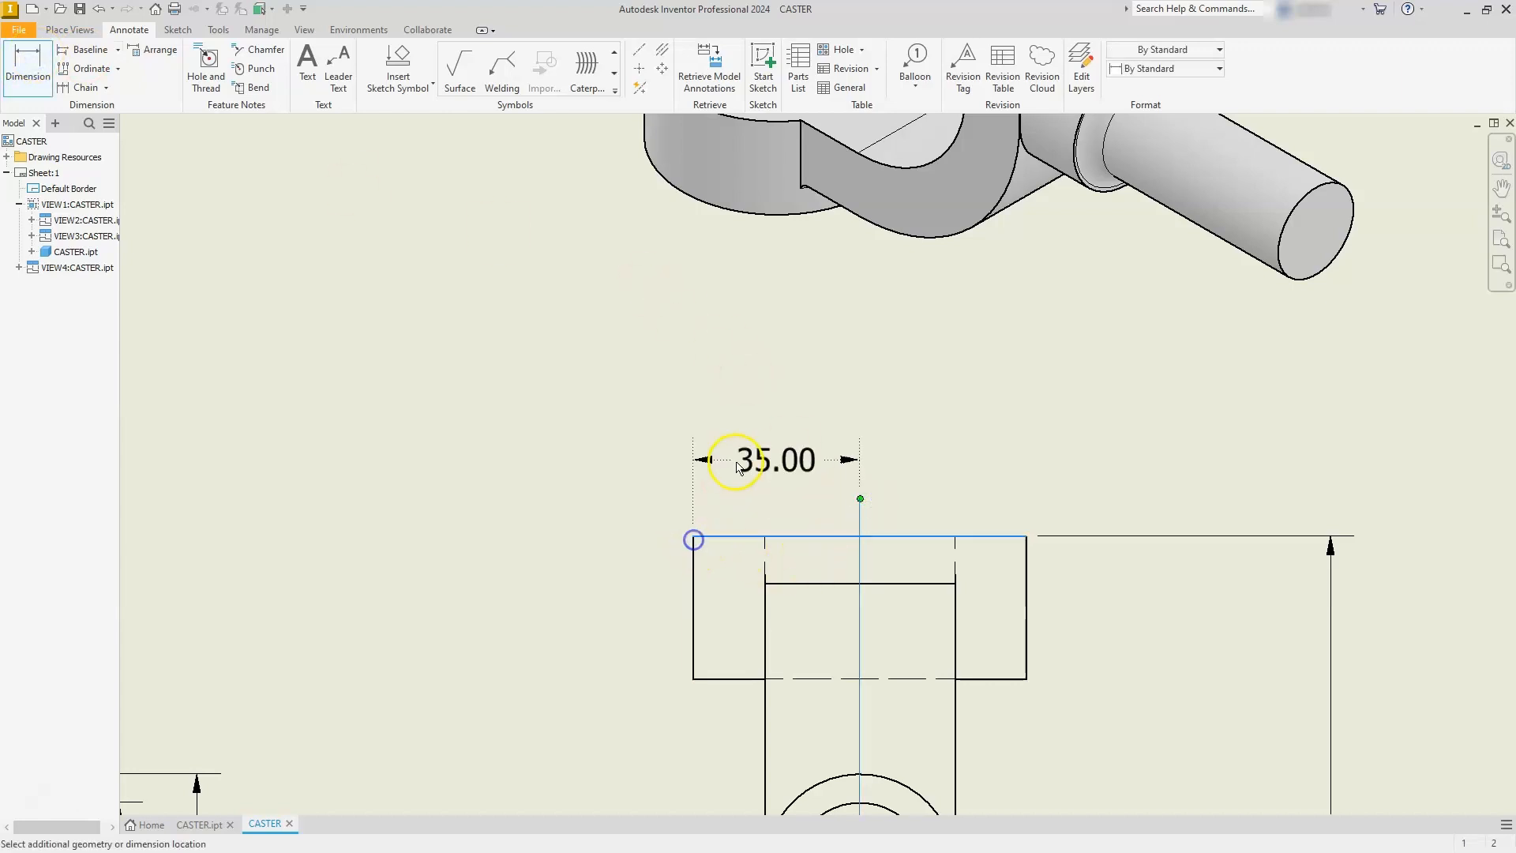
{"action": "left_click", "coordinate": [738, 417]}
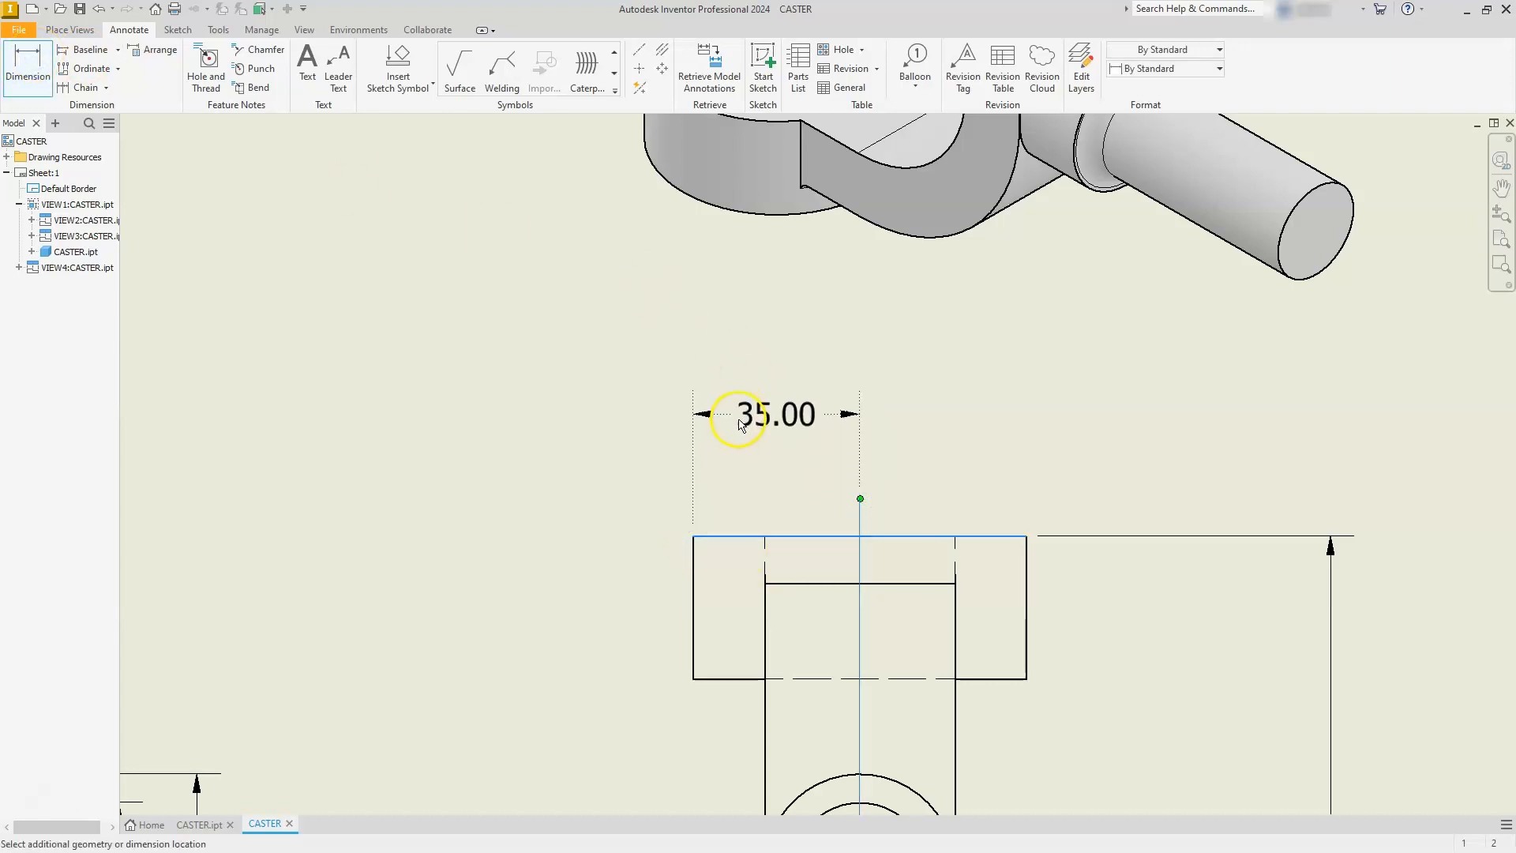
{"action": "scroll", "coordinate": [701, 543], "scroll_direction": "down", "scroll_amount": 3}
{"action": "key", "text": "Escape"}
{"action": "left_click", "coordinate": [701, 547]}
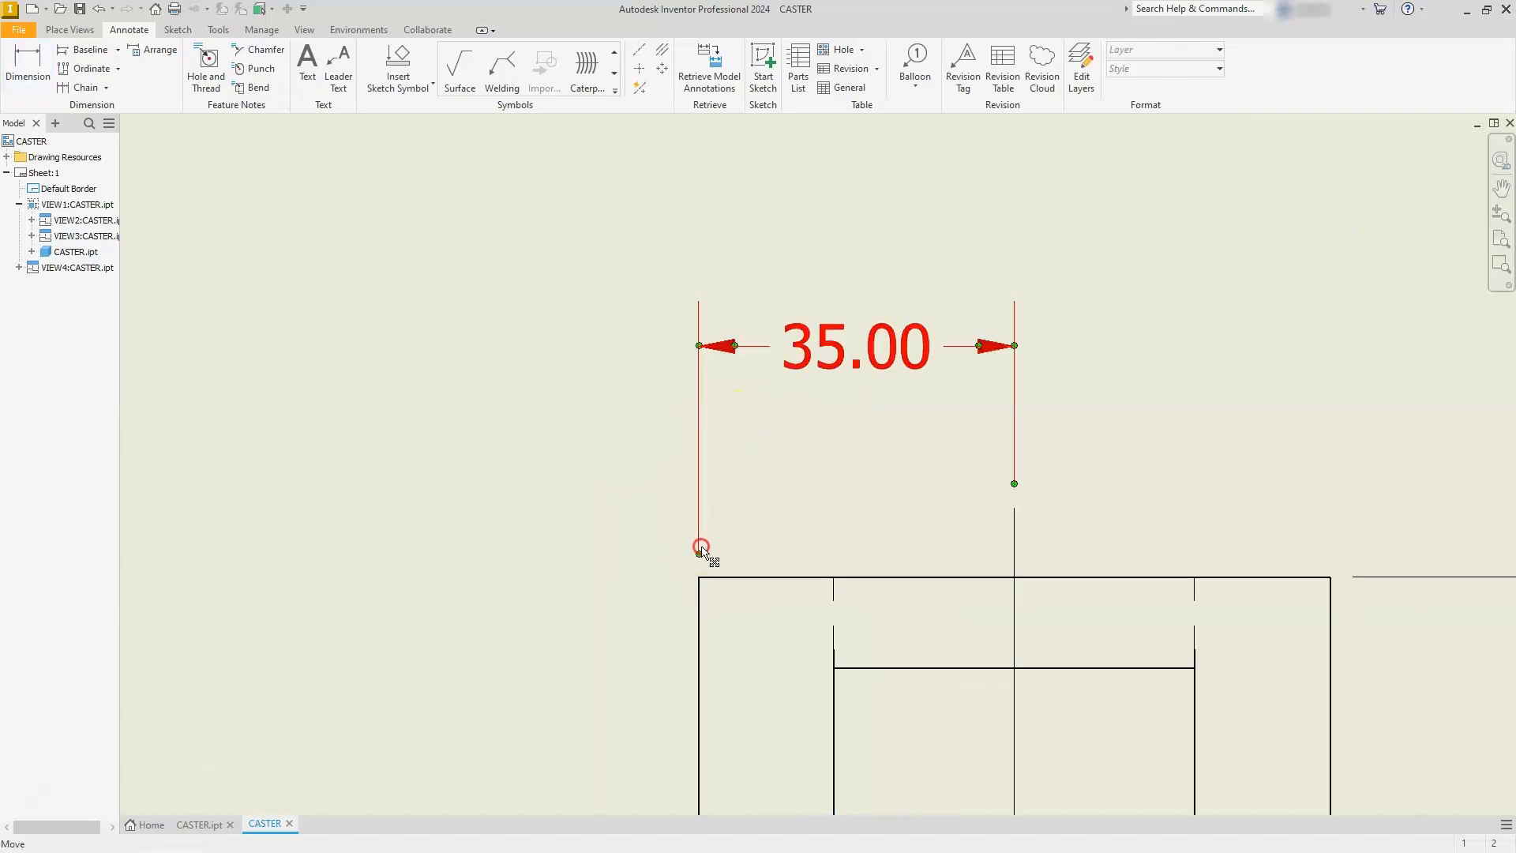
Step: Add a diameter symbol before the shaft's 28.00 and the collar's 40.00 dimension text in the front view
{"action": "scroll", "coordinate": [702, 548], "scroll_direction": "up", "scroll_amount": 5}
{"action": "middle_click_drag", "start_coordinate": [658, 664], "coordinate": [912, 610]}
{"action": "scroll", "coordinate": [768, 566], "scroll_direction": "up", "scroll_amount": 3}
{"action": "scroll", "coordinate": [768, 566], "scroll_direction": "down", "scroll_amount": 4}
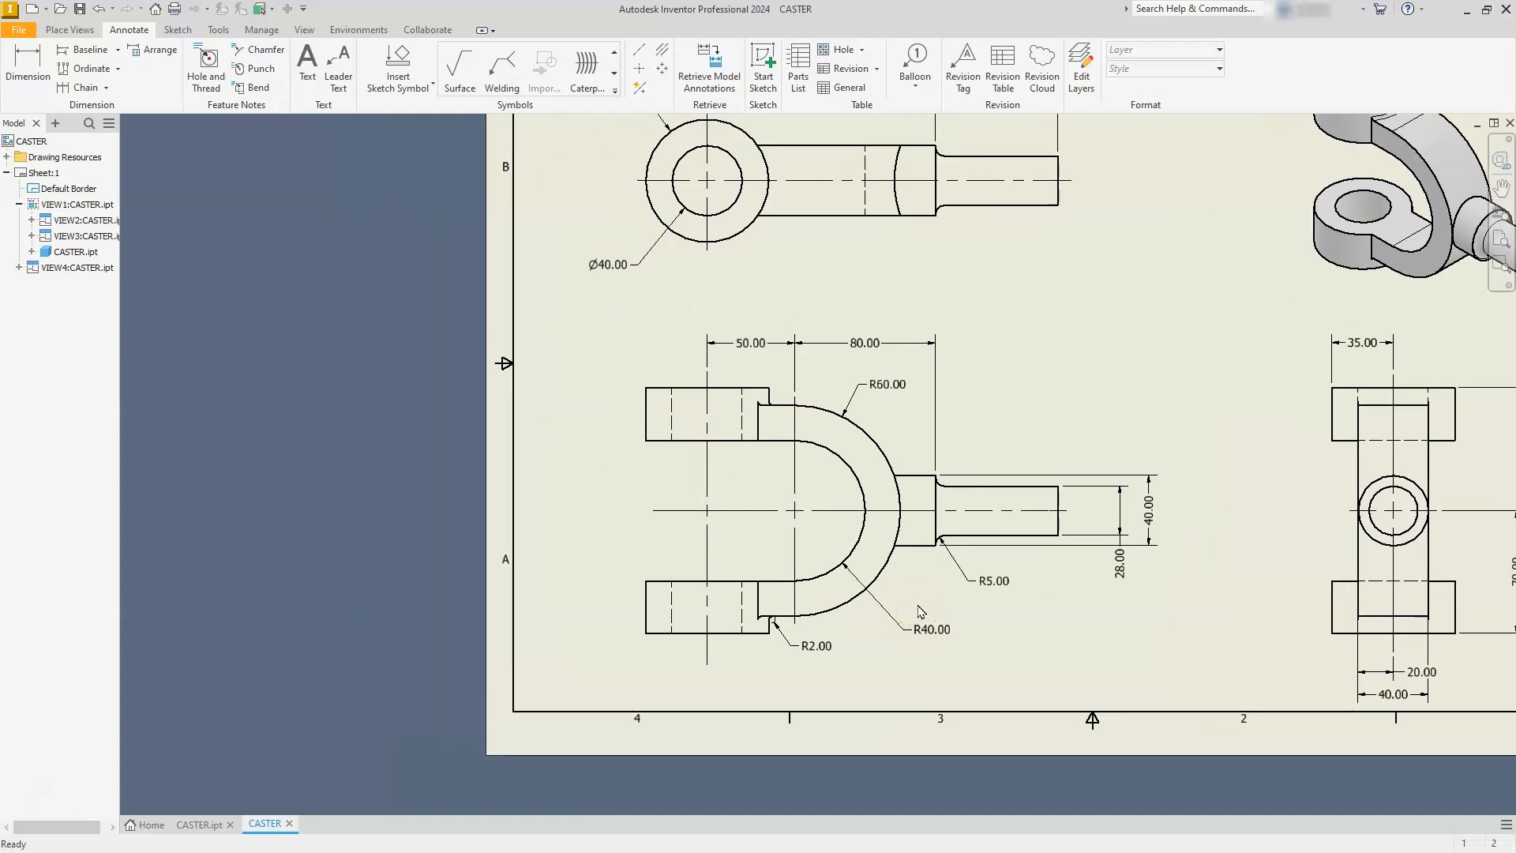
{"action": "left_click", "coordinate": [1120, 564]}
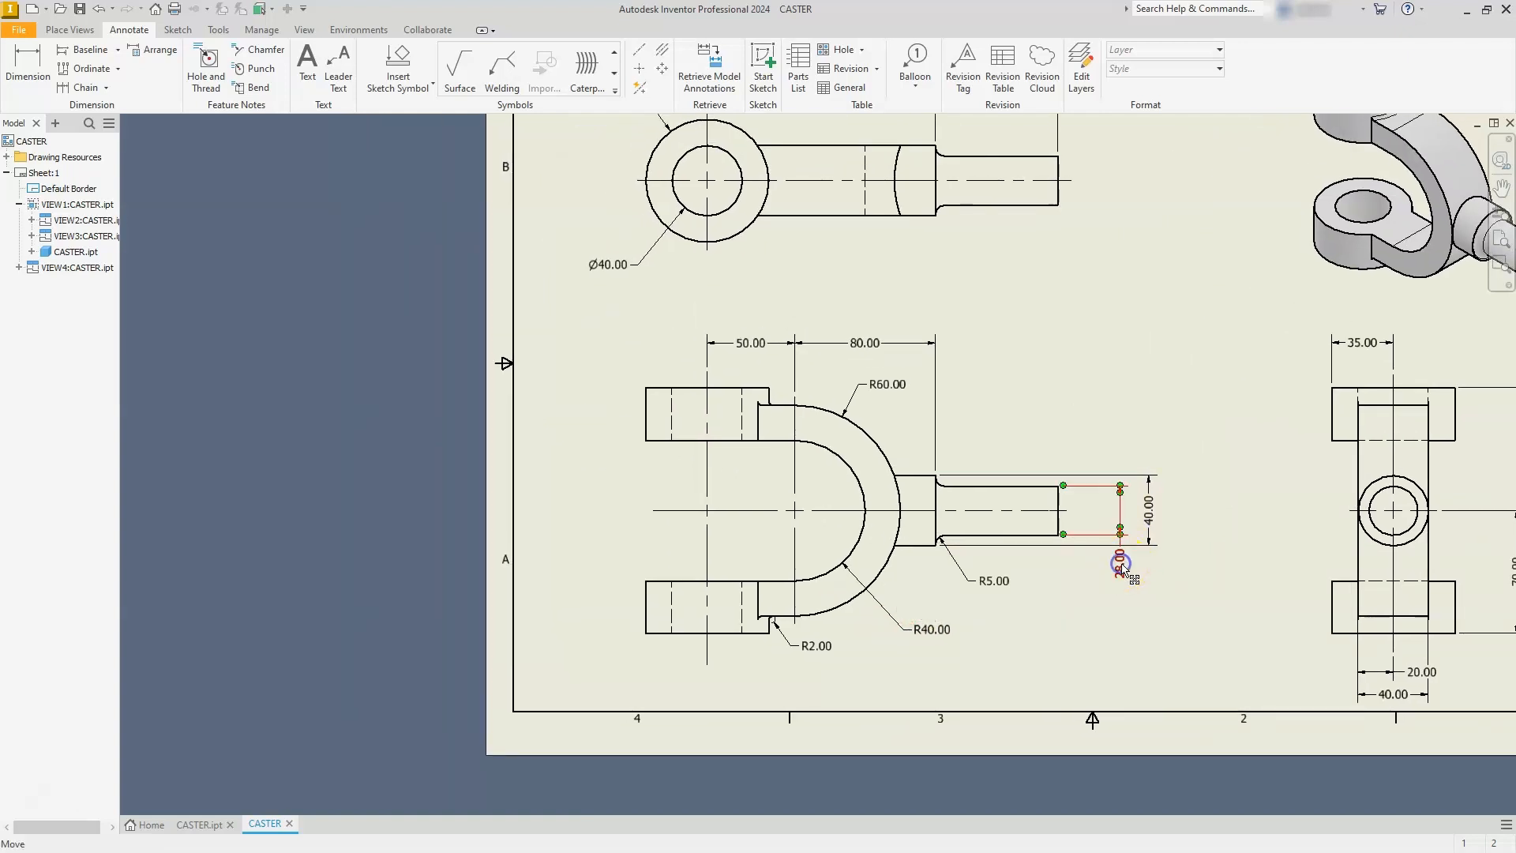
{"action": "double_click", "coordinate": [1120, 566]}
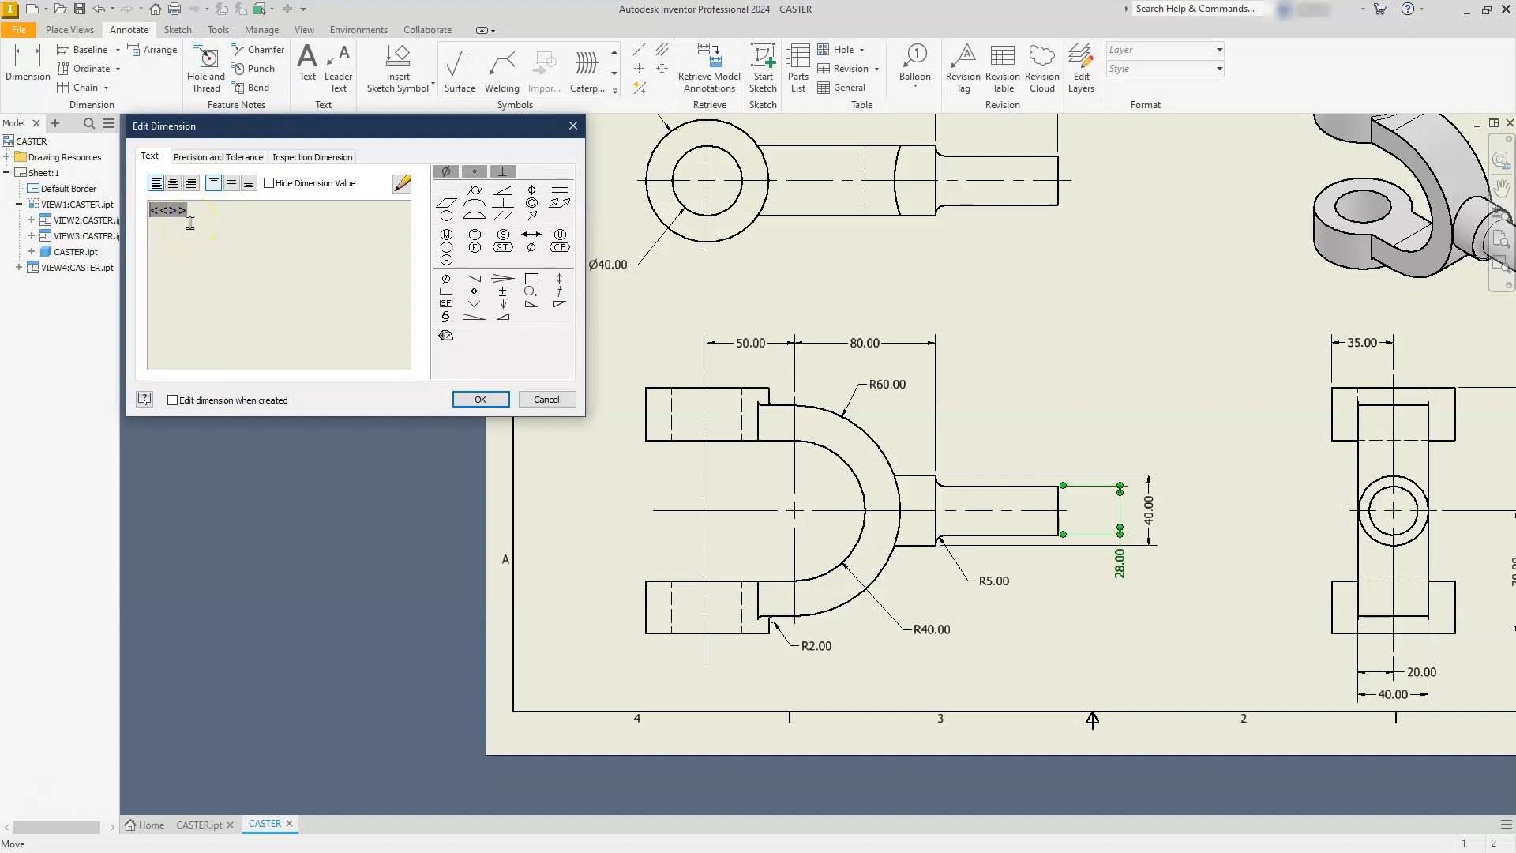
{"action": "left_click", "coordinate": [447, 172]}
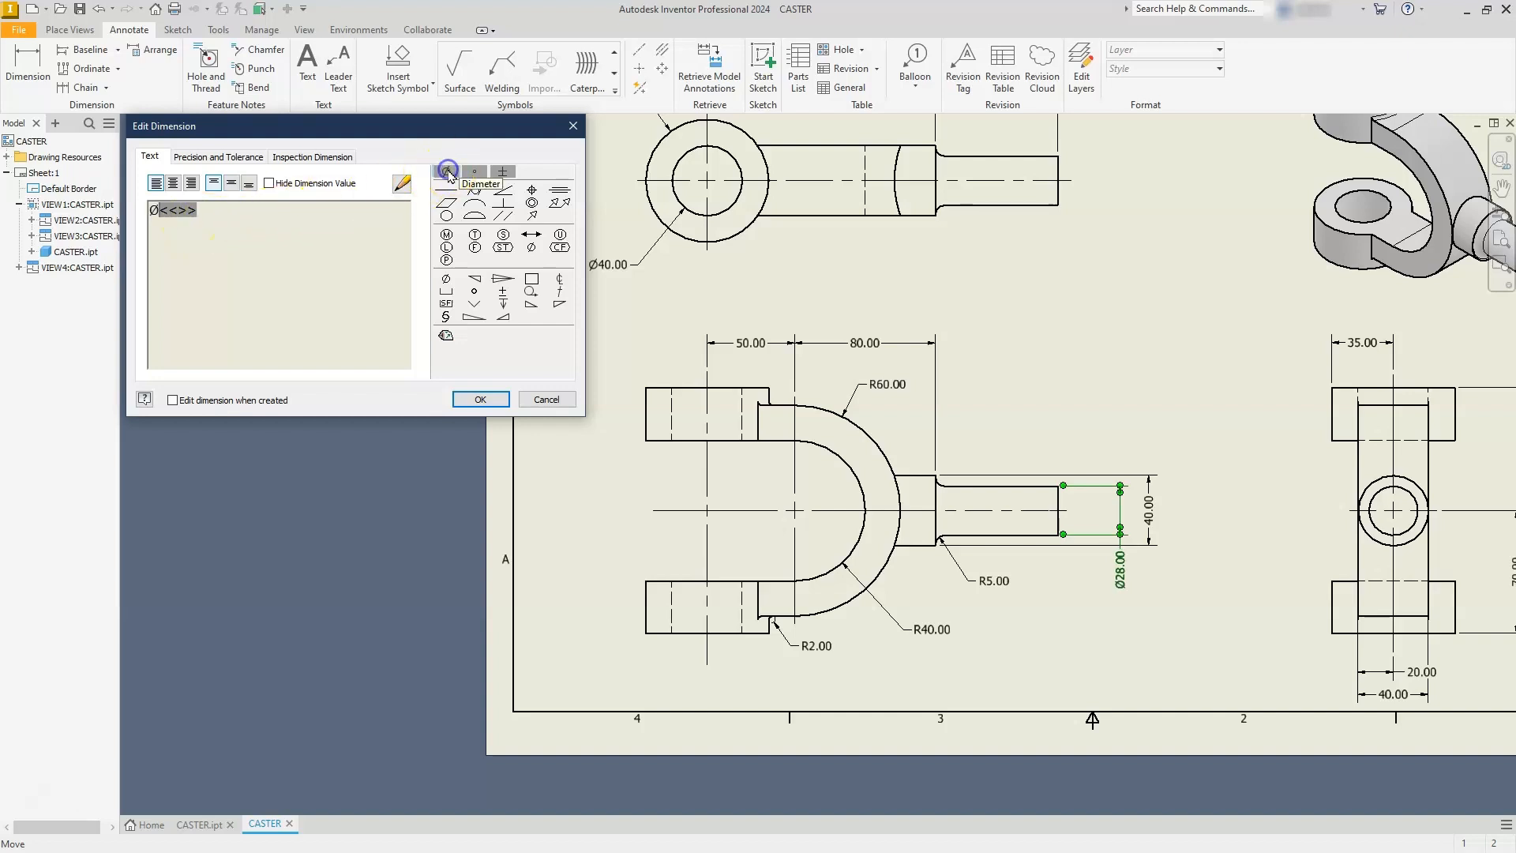
{"action": "left_click", "coordinate": [493, 399]}
{"action": "double_click", "coordinate": [1153, 514]}
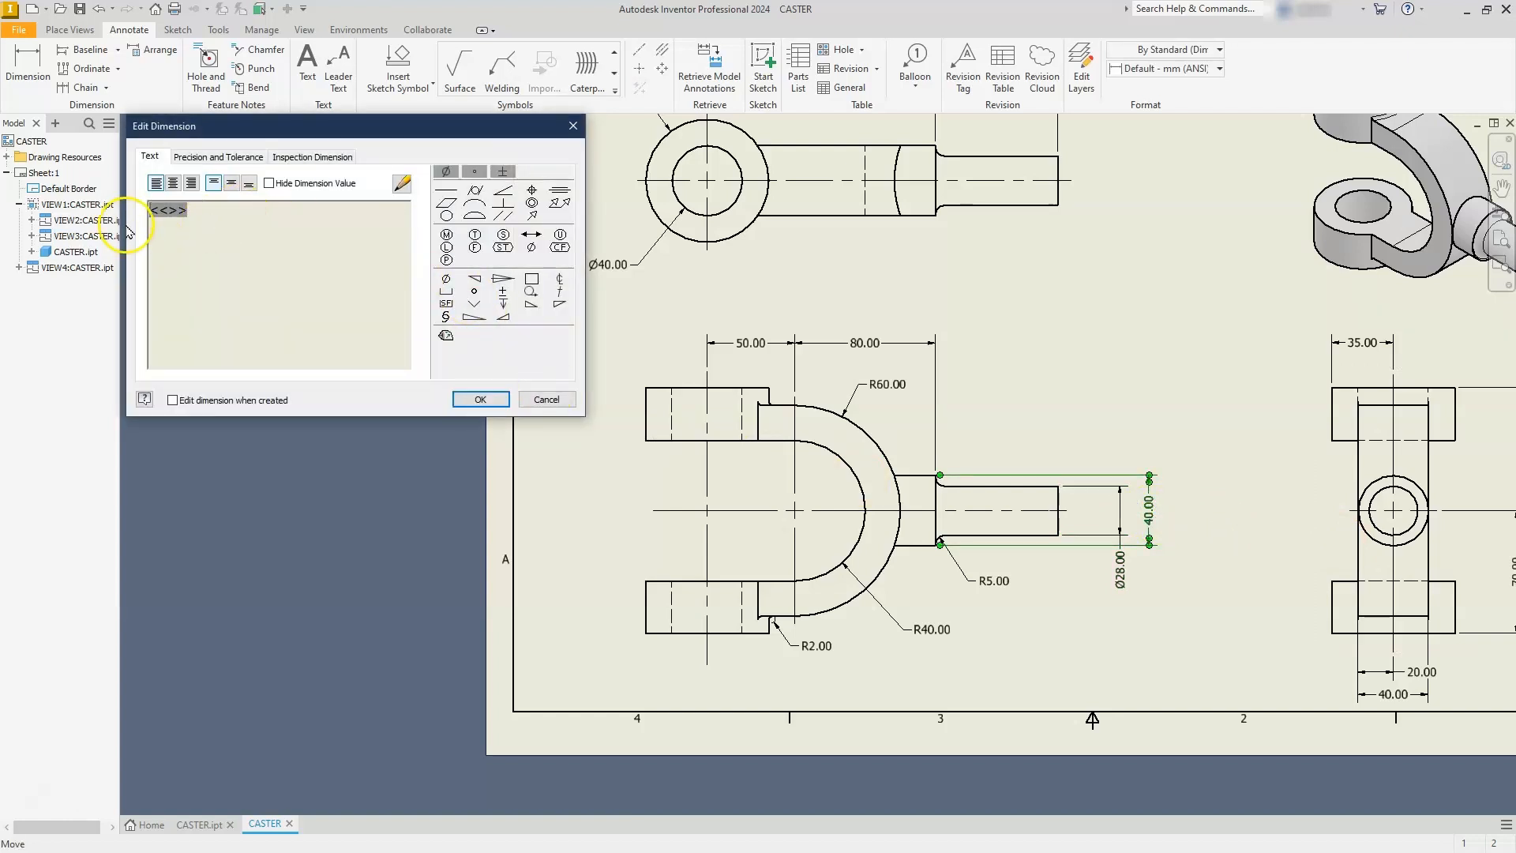
{"action": "left_click", "coordinate": [446, 171]}
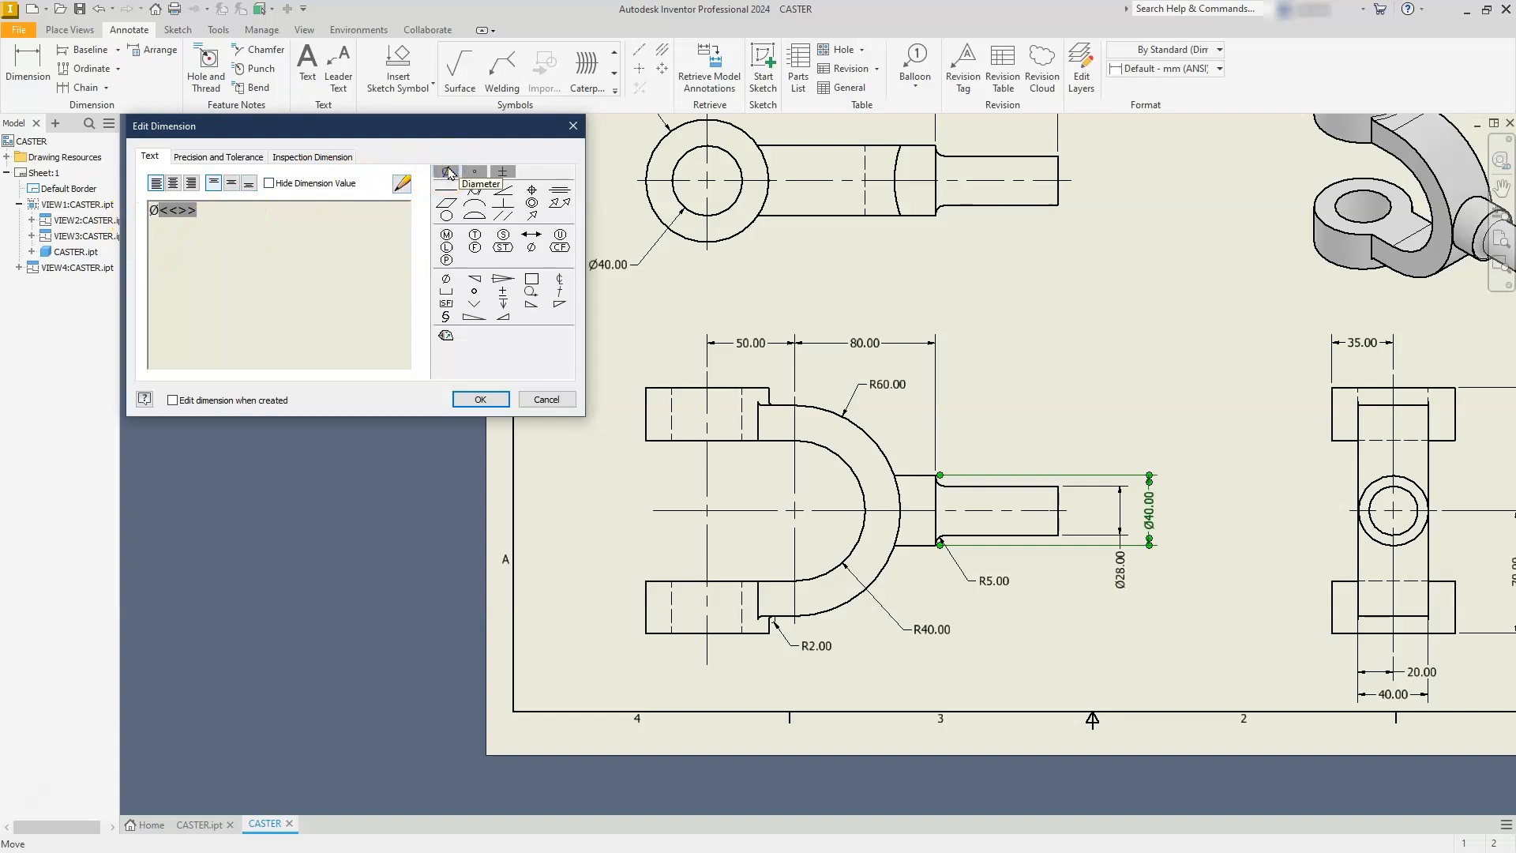
{"action": "left_click", "coordinate": [498, 399]}
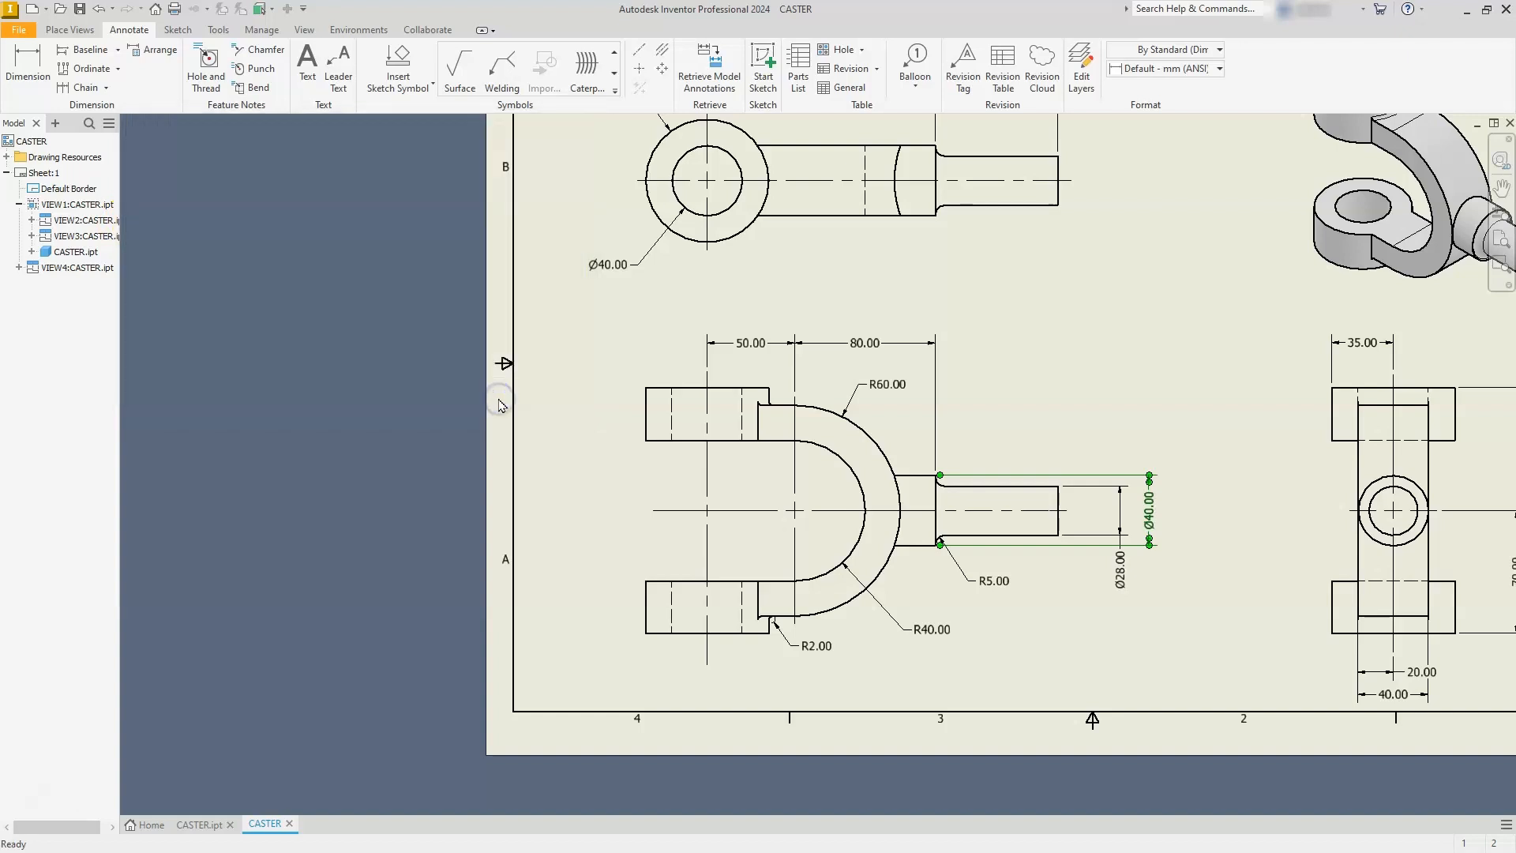
Step: Add the prefix 2X to the radius dimension of the lower boss's small fillet in the front view
{"action": "double_click", "coordinate": [812, 646]}
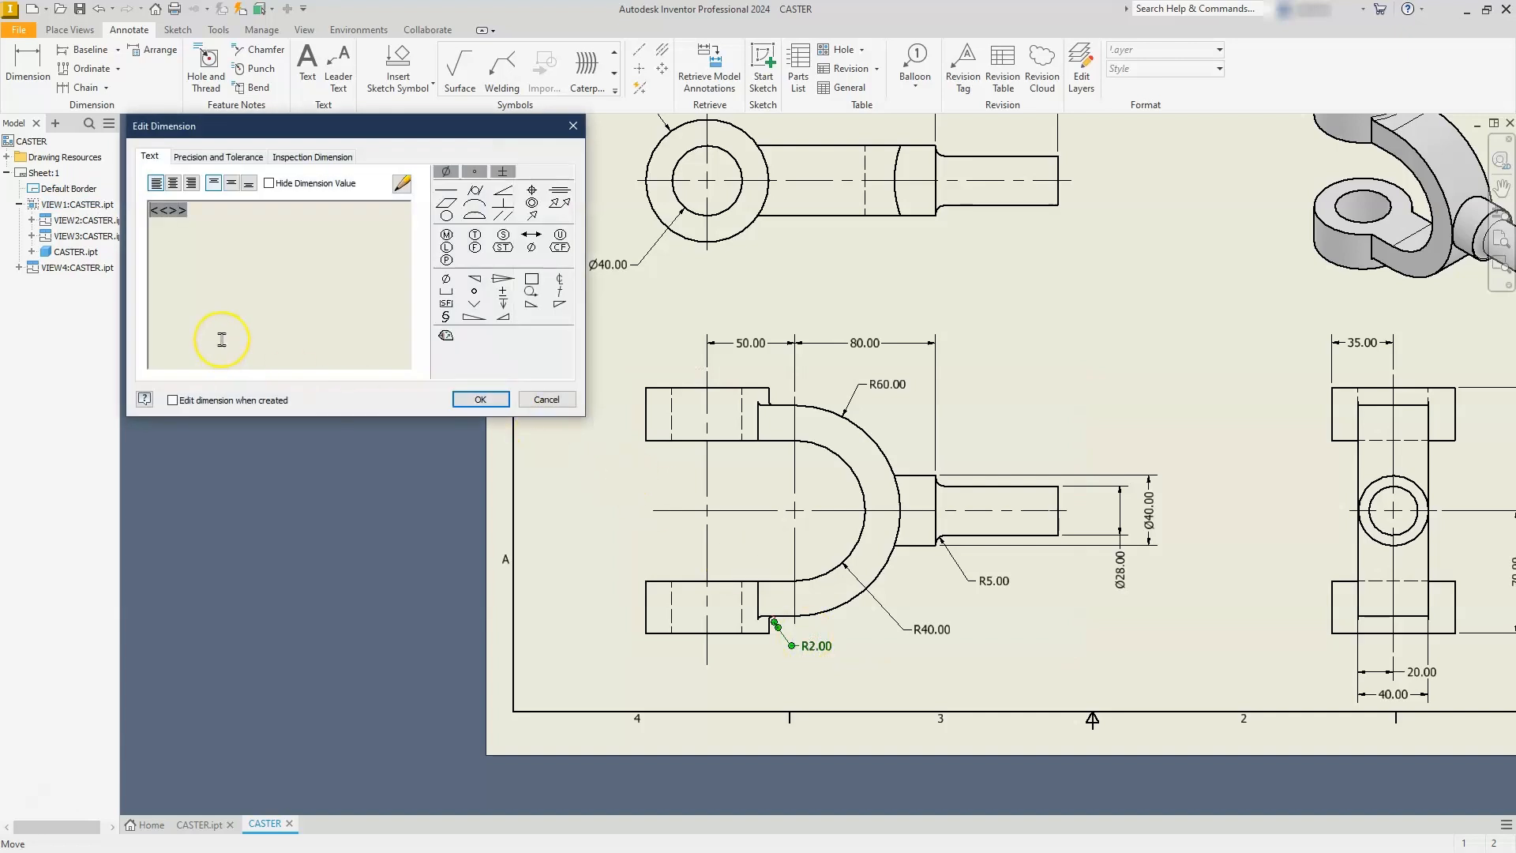
{"action": "type", "text": "2X"}
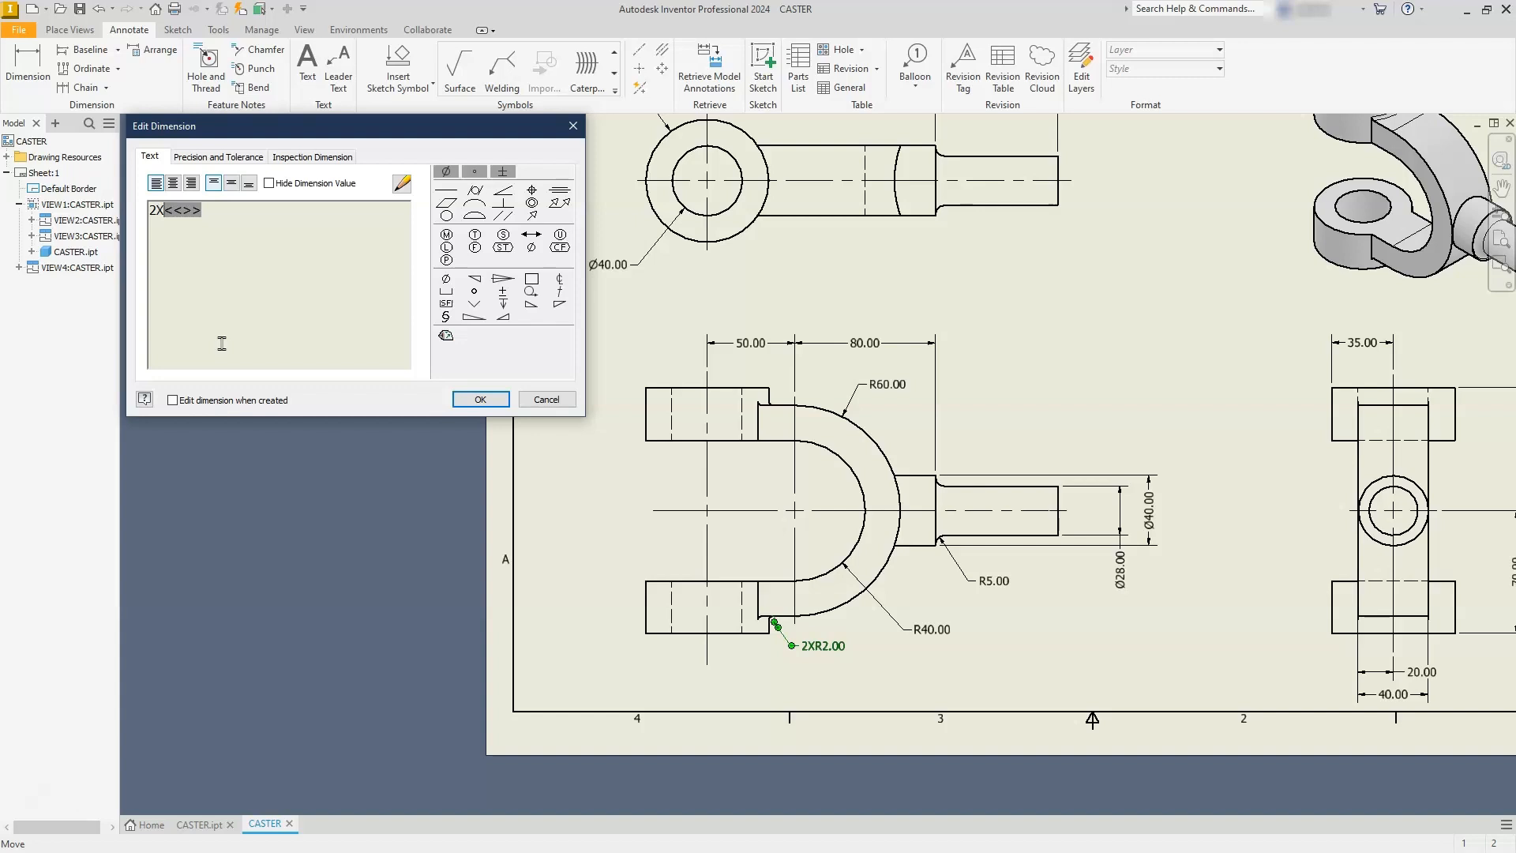
{"action": "left_click", "coordinate": [480, 399]}
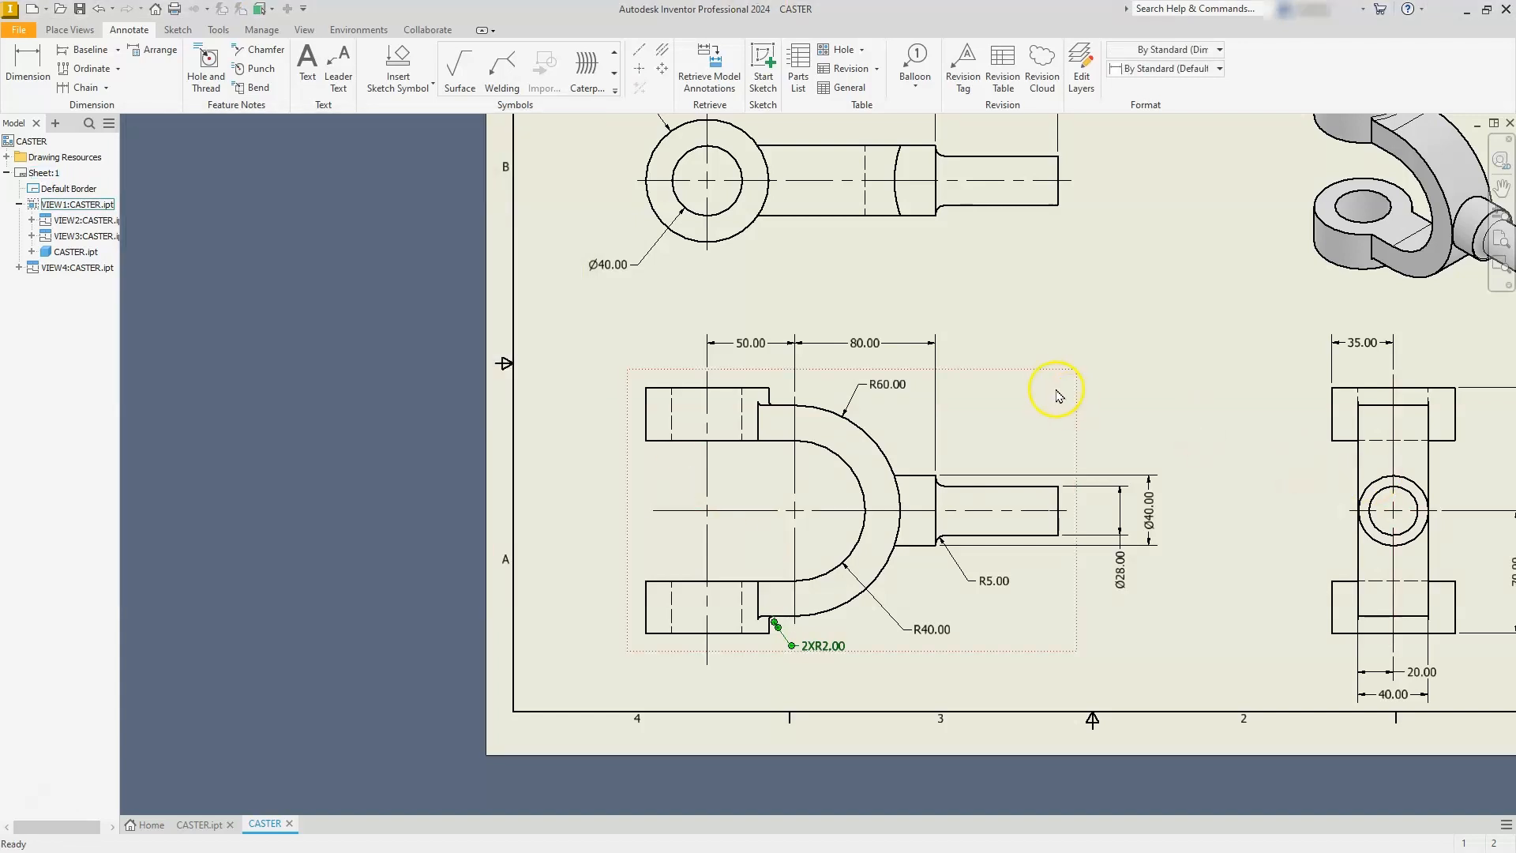
{"action": "middle_click_drag", "start_coordinate": [1051, 384], "coordinate": [1052, 397]}
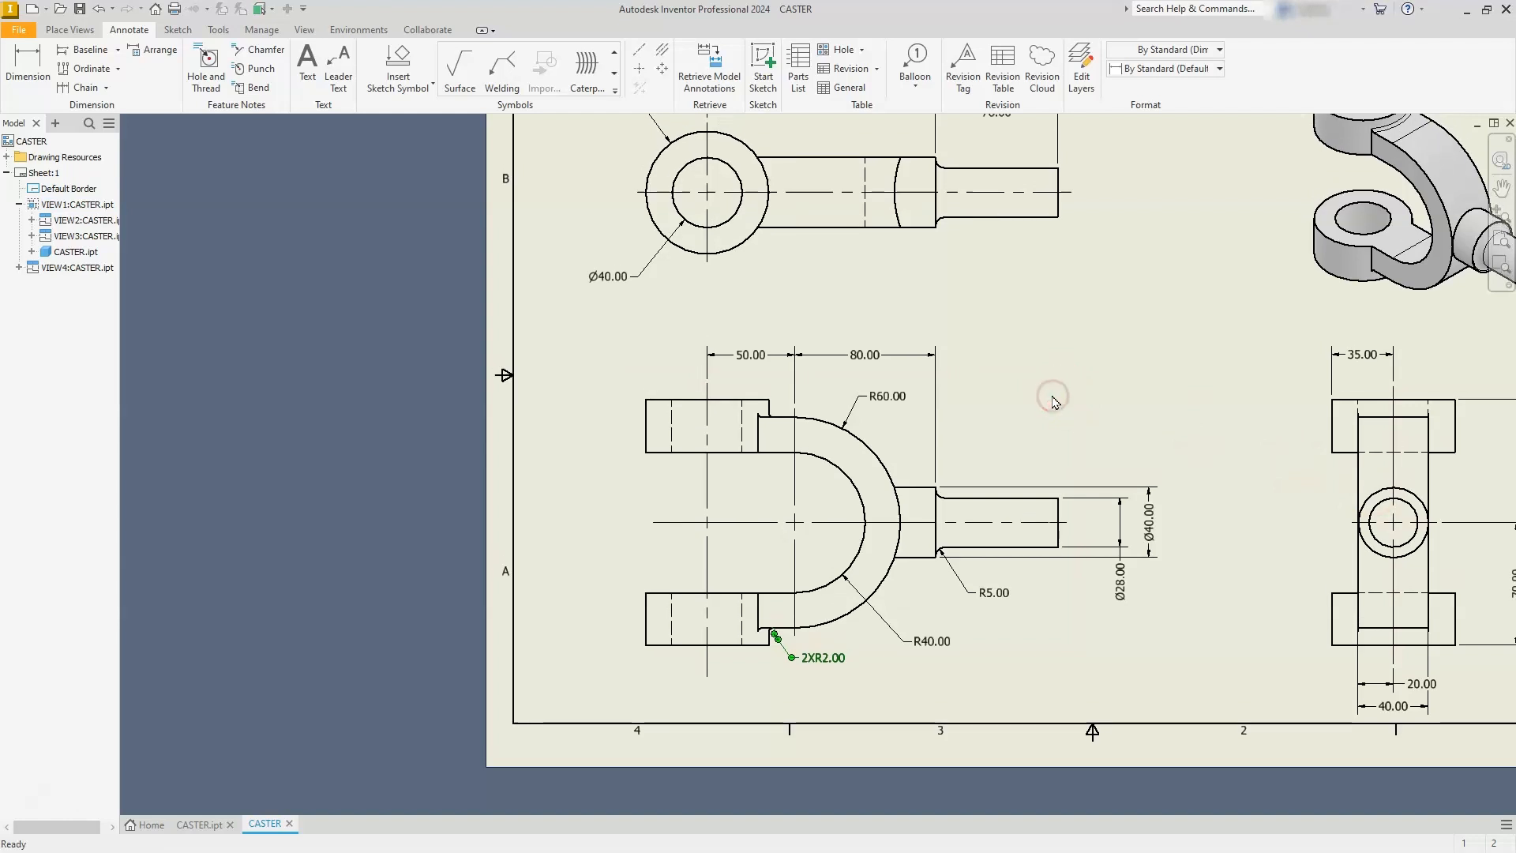
{"action": "scroll", "coordinate": [1055, 403], "scroll_direction": "down", "scroll_amount": 2}
{"action": "scroll", "coordinate": [1058, 400], "scroll_direction": "up", "scroll_amount": 3}
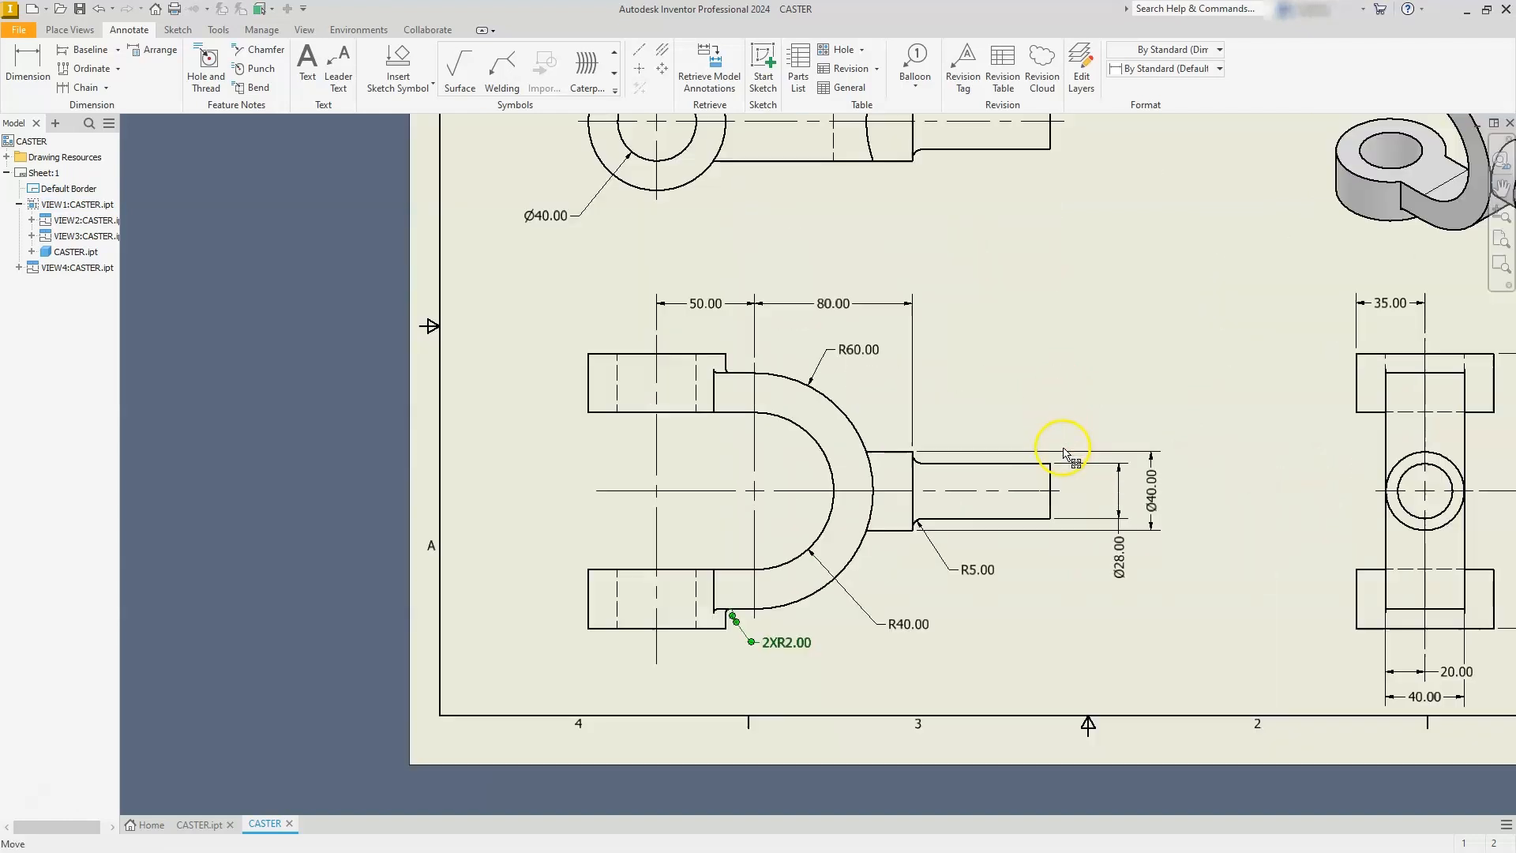
{"action": "middle_click", "coordinate": [921, 435]}
{"action": "middle_click", "coordinate": [921, 435]}
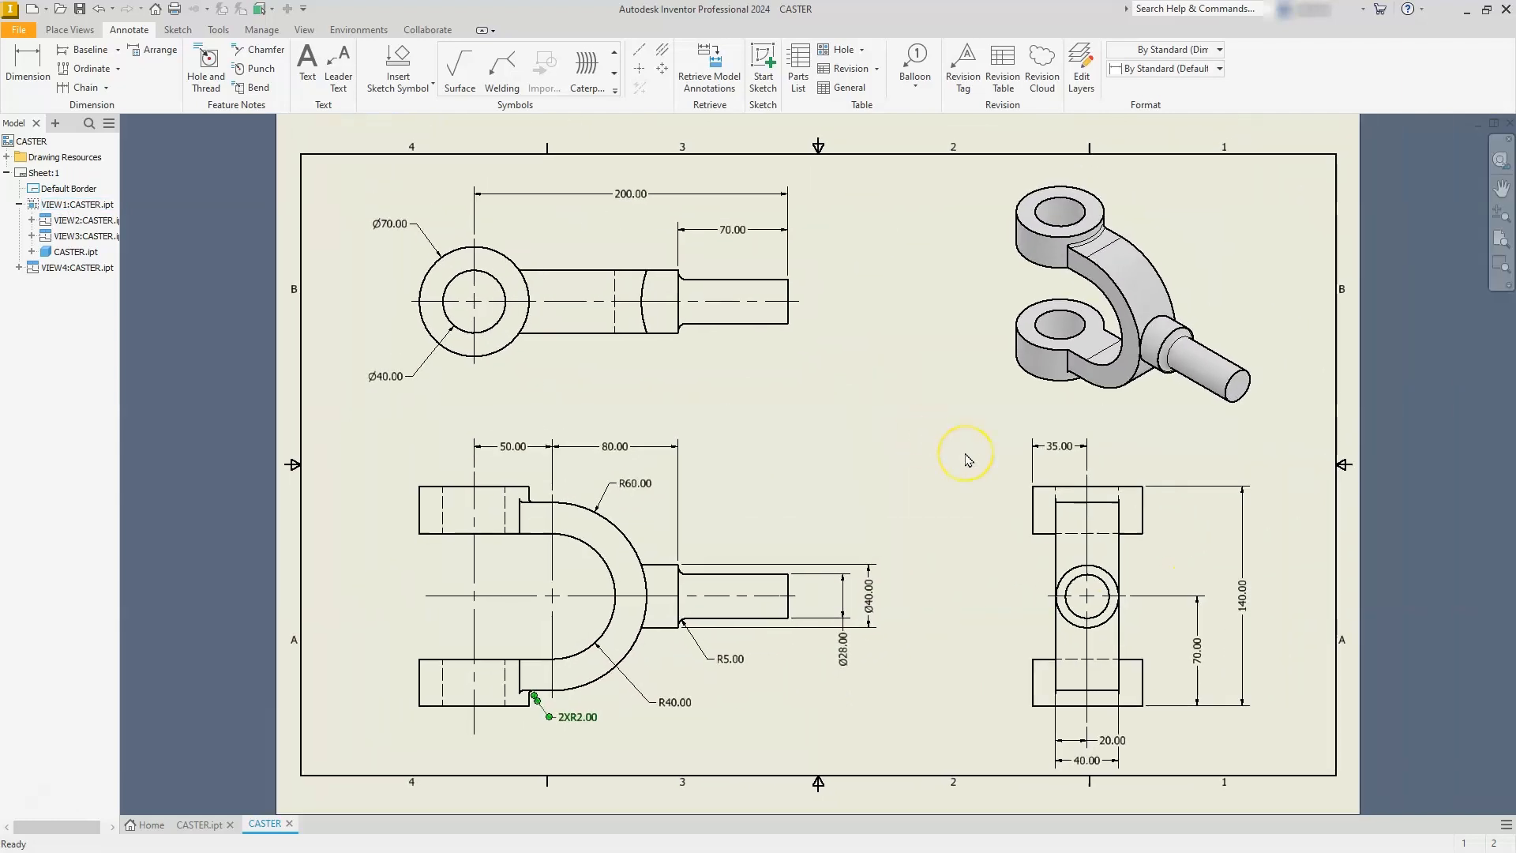
{"action": "key", "text": "Escape"}
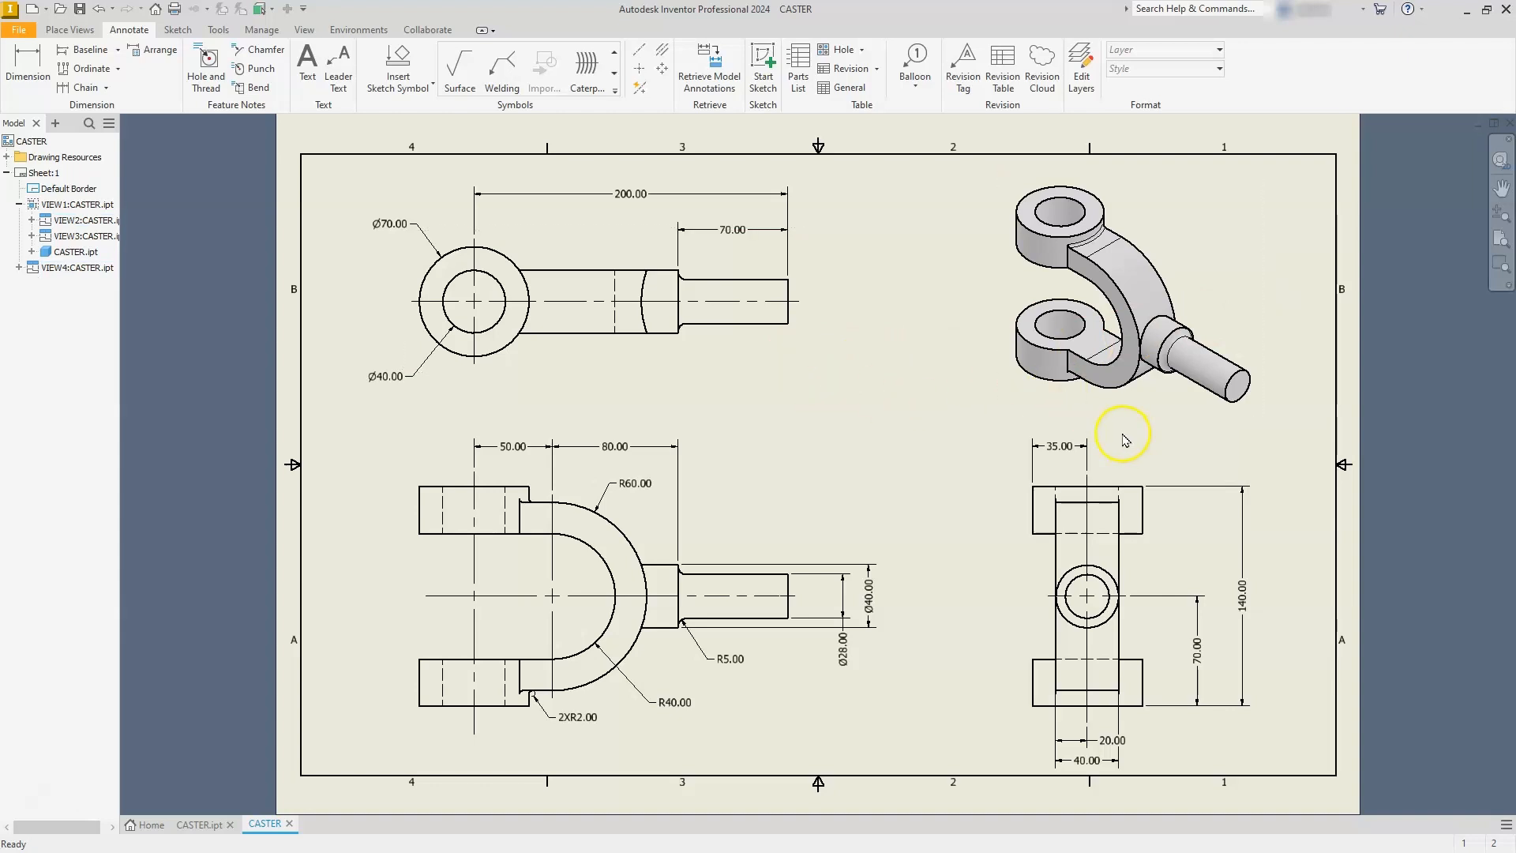
Step: Open the Style and Standard Editor and select the Default - mm (ANSI) dimension style
{"action": "left_click", "coordinate": [220, 33]}
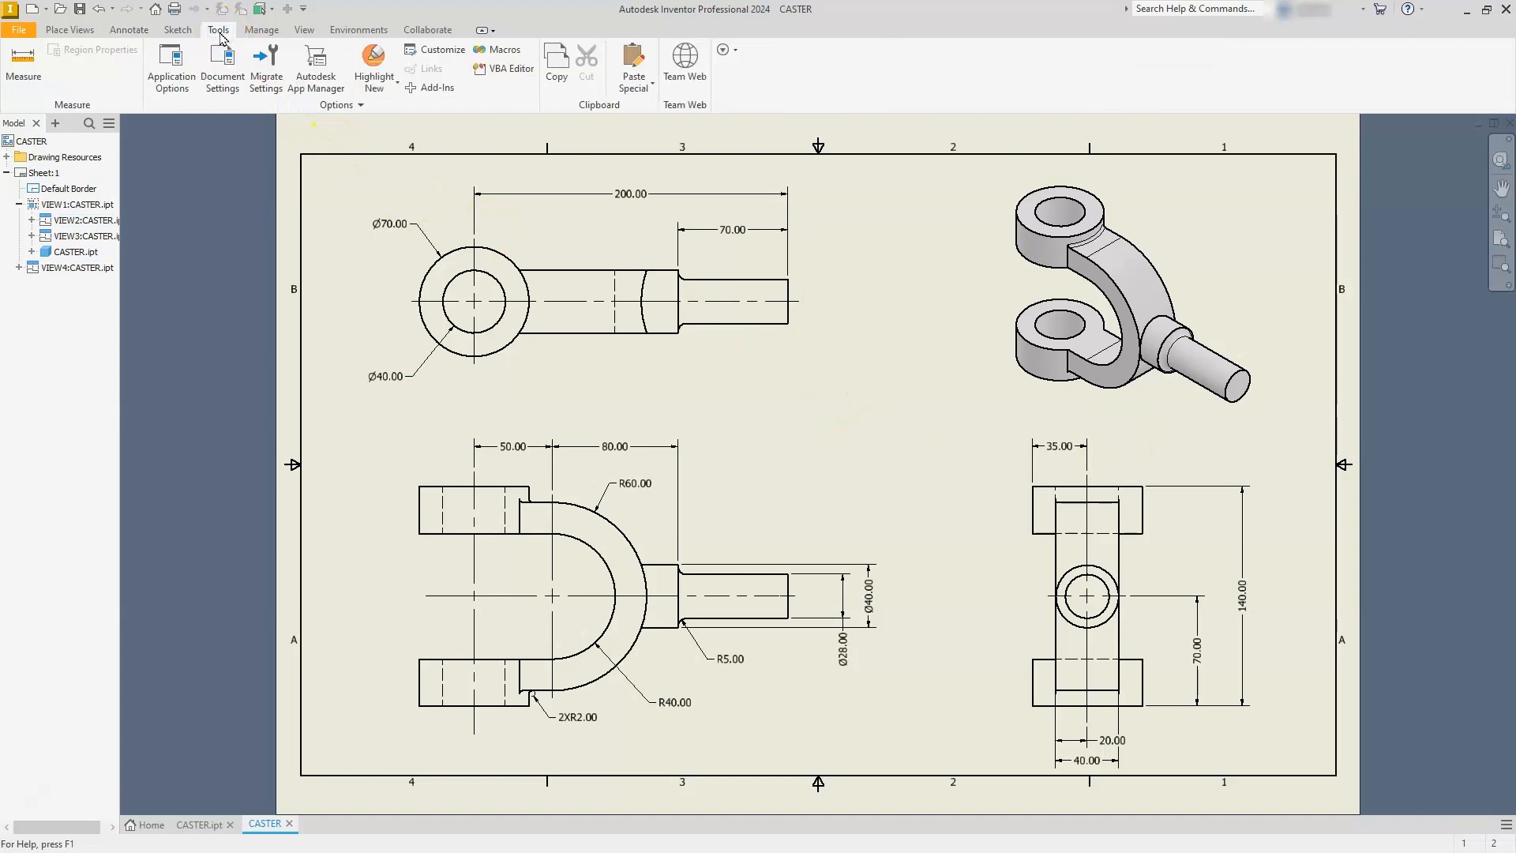
{"action": "left_click", "coordinate": [264, 32]}
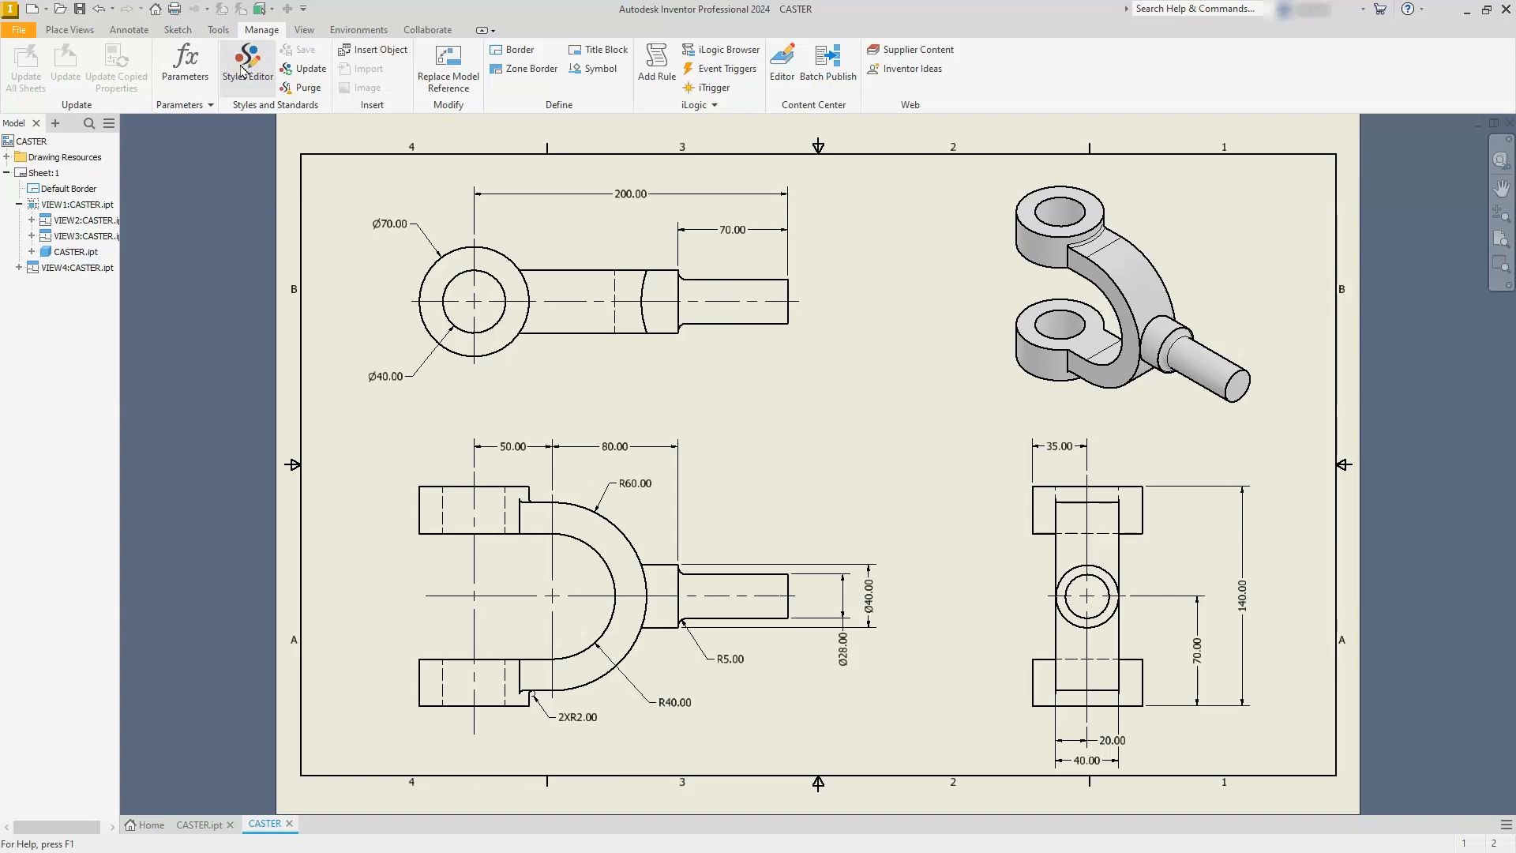
{"action": "left_click", "coordinate": [243, 71]}
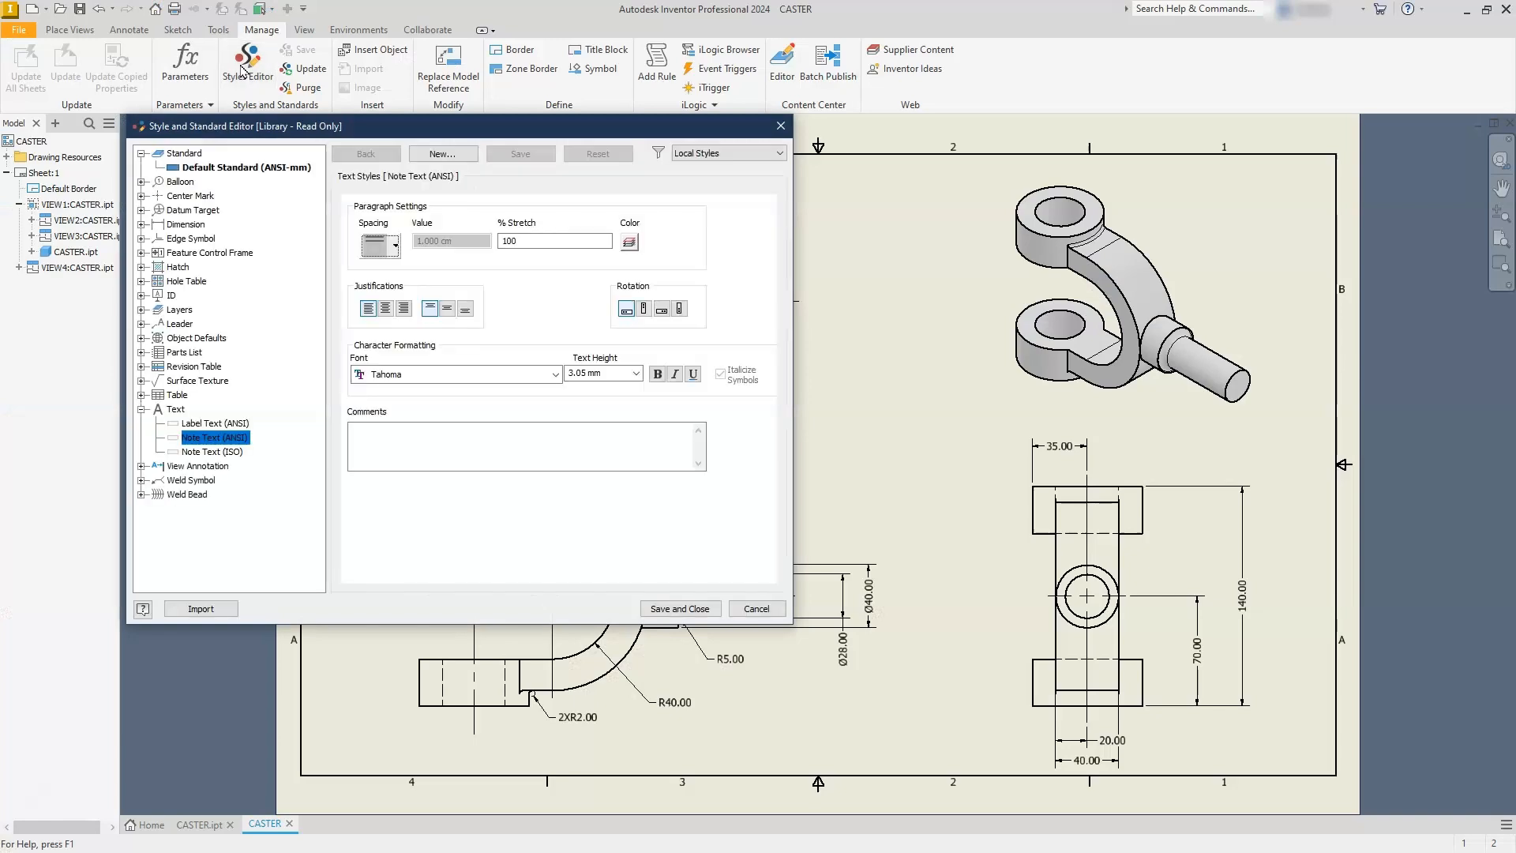
{"action": "mouse_move", "coordinate": [347, 126]}
{"action": "left_mouse_down"}
{"action": "mouse_move", "coordinate": [669, 135]}
{"action": "mouse_move", "coordinate": [732, 154]}
{"action": "left_mouse_up"}
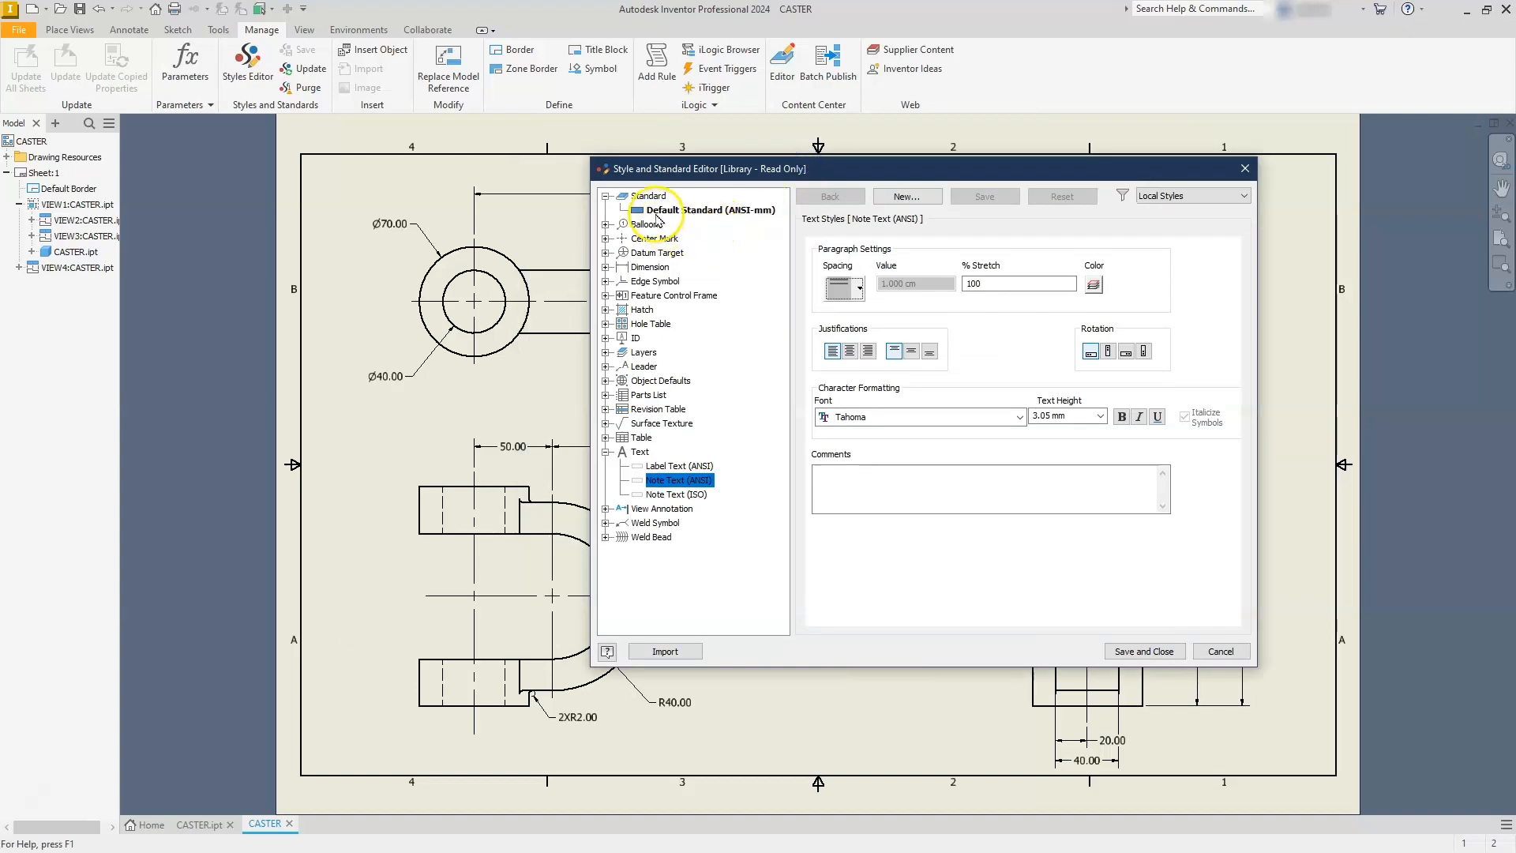
{"action": "left_click", "coordinate": [605, 268]}
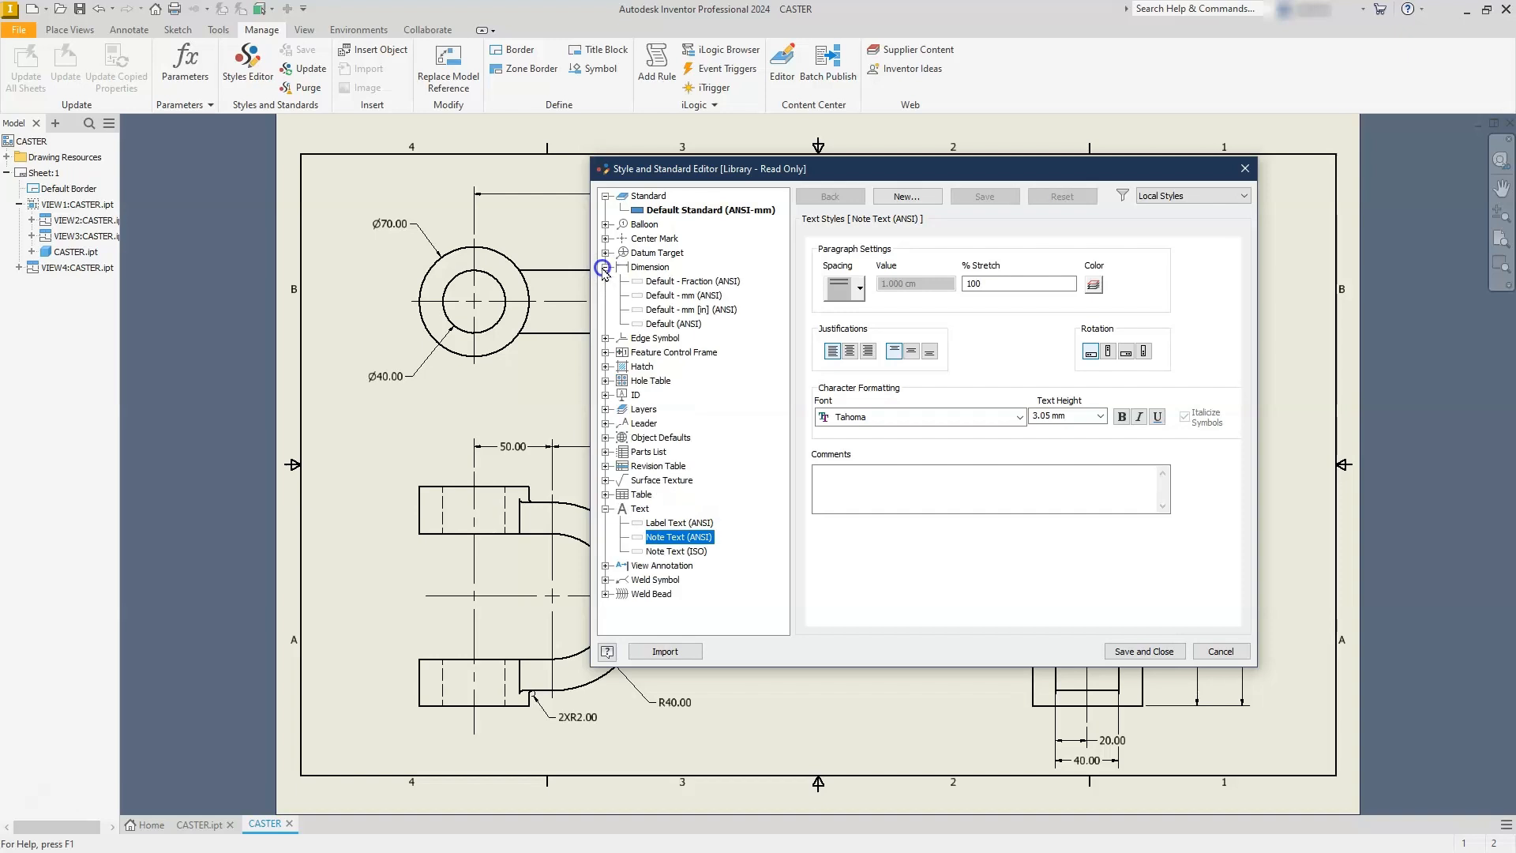
{"action": "left_click", "coordinate": [672, 297]}
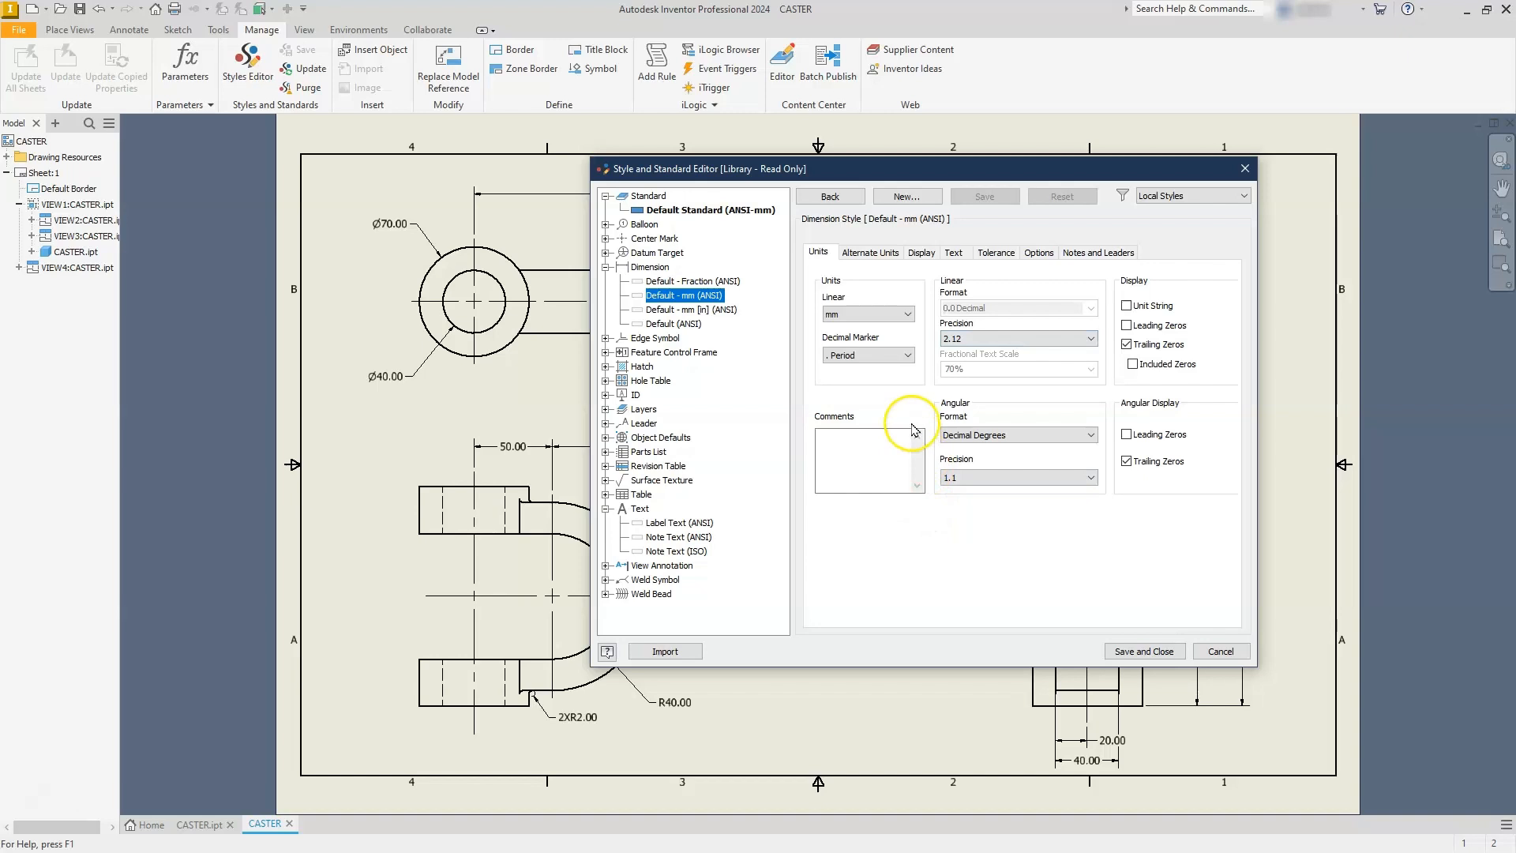
Step: Turn off trailing zeros for the linear units of the Default - mm (ANSI) dimension style
{"action": "left_click", "coordinate": [1011, 339]}
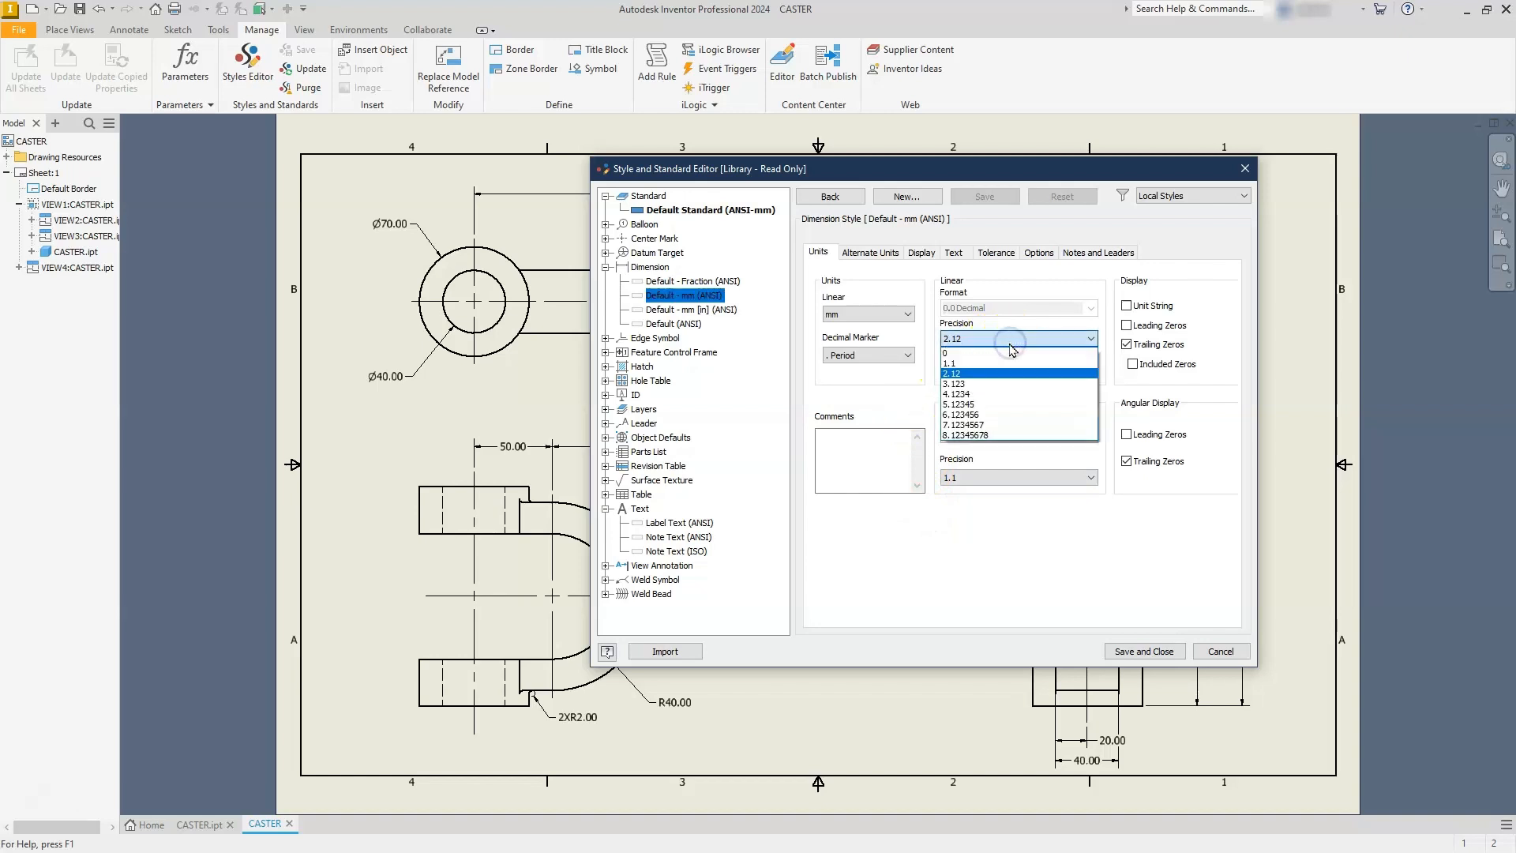
{"action": "left_click", "coordinate": [1185, 264]}
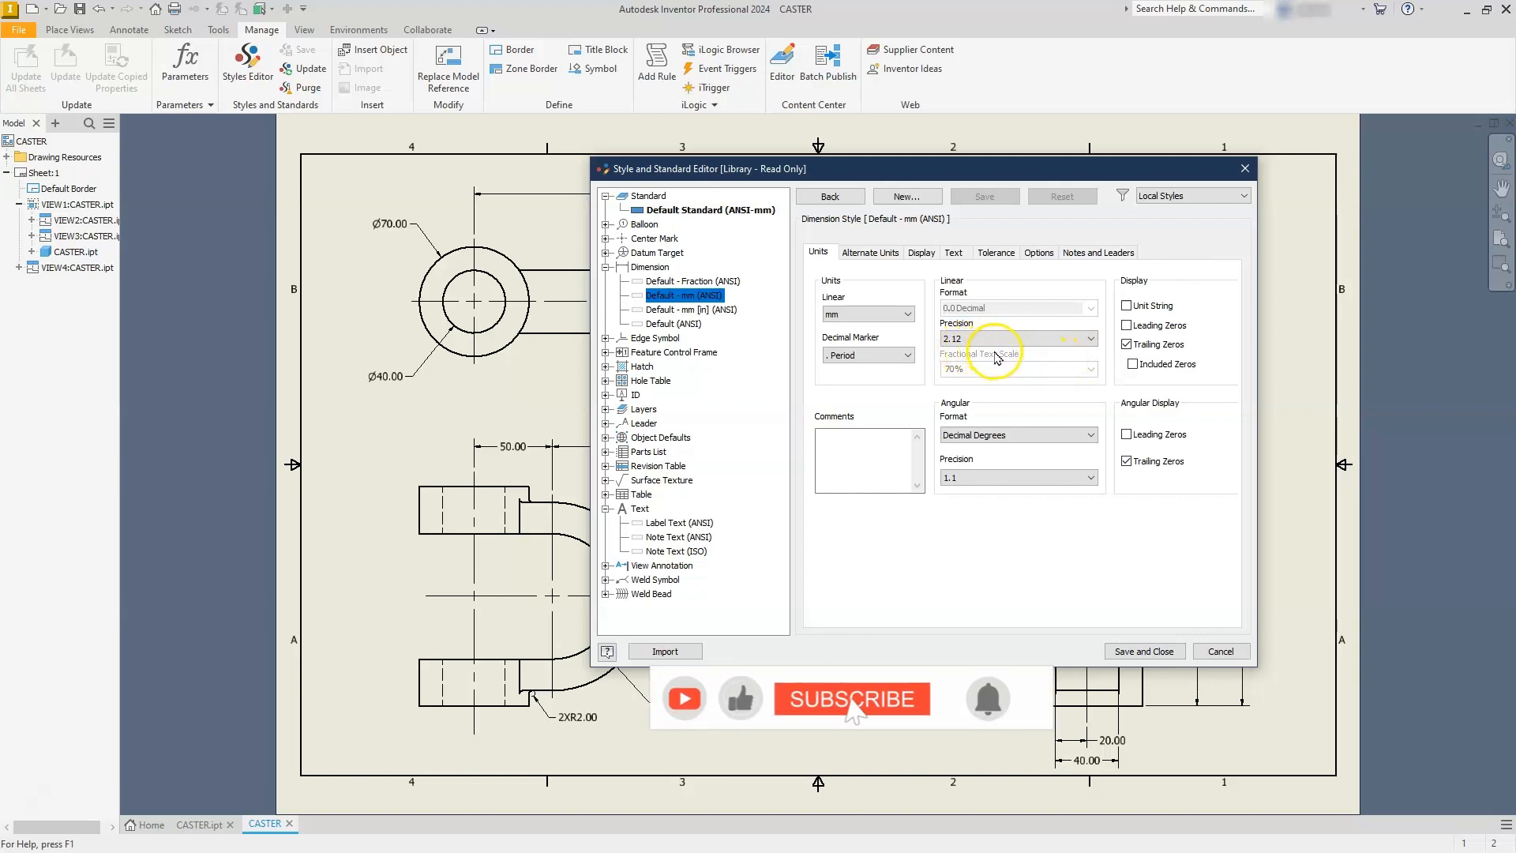
{"action": "left_click", "coordinate": [986, 170]}
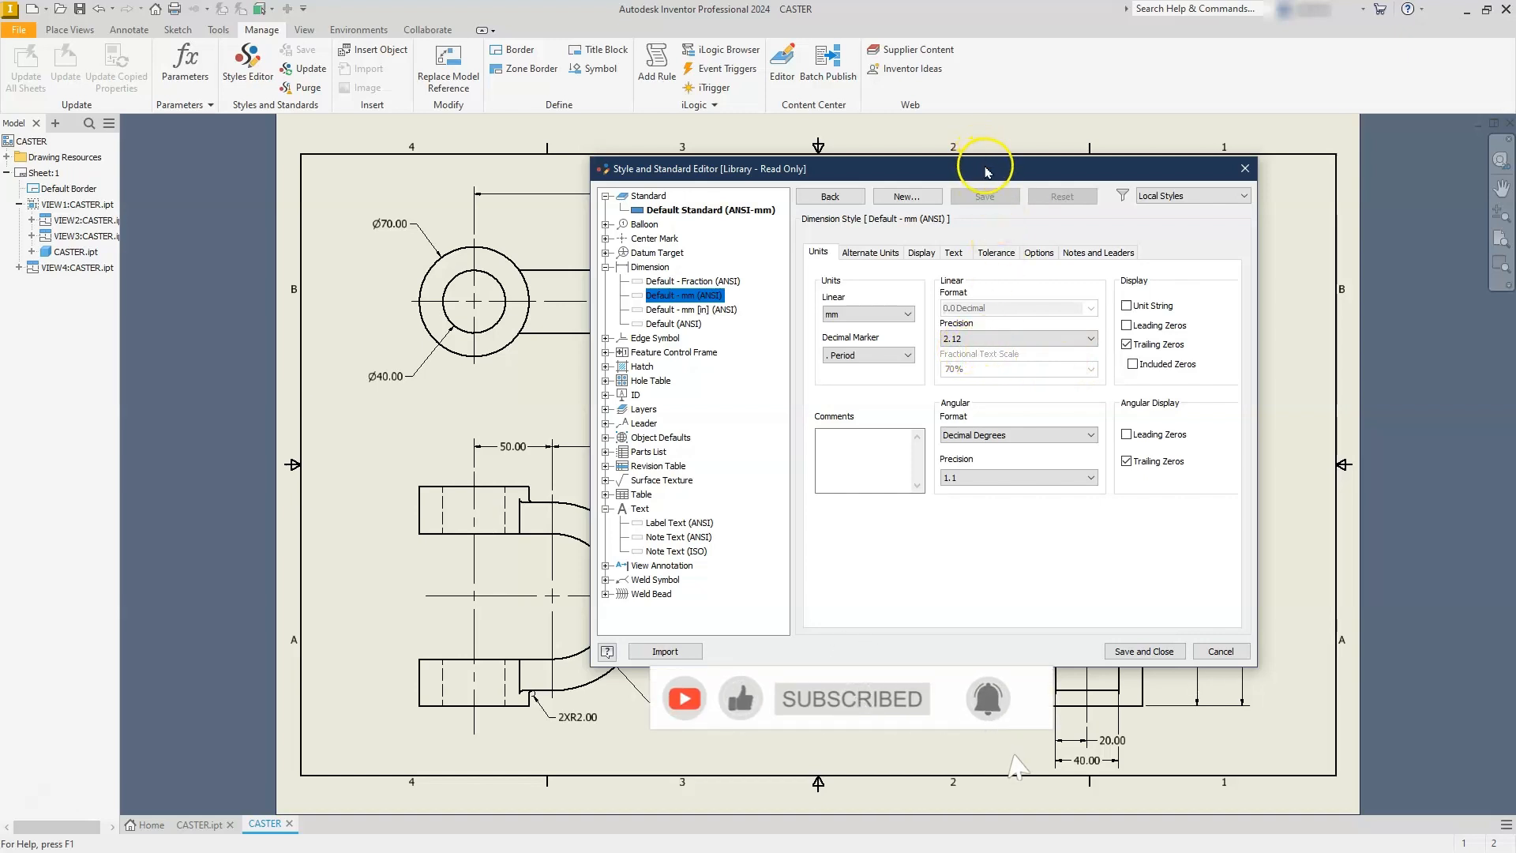
{"action": "left_click_drag", "start_coordinate": [986, 172], "coordinate": [573, 180]}
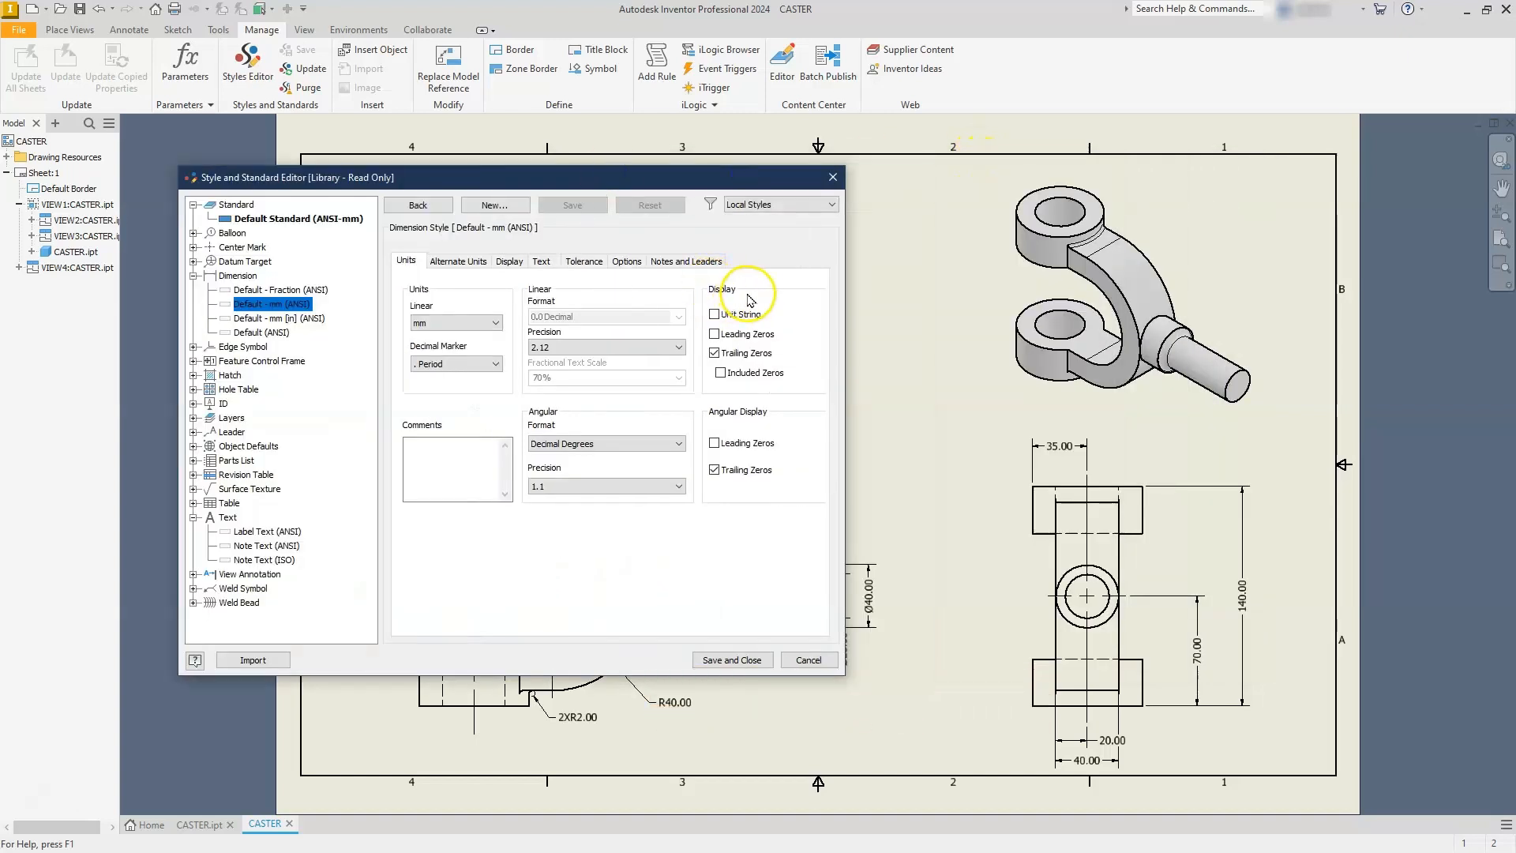
{"action": "left_click", "coordinate": [715, 356]}
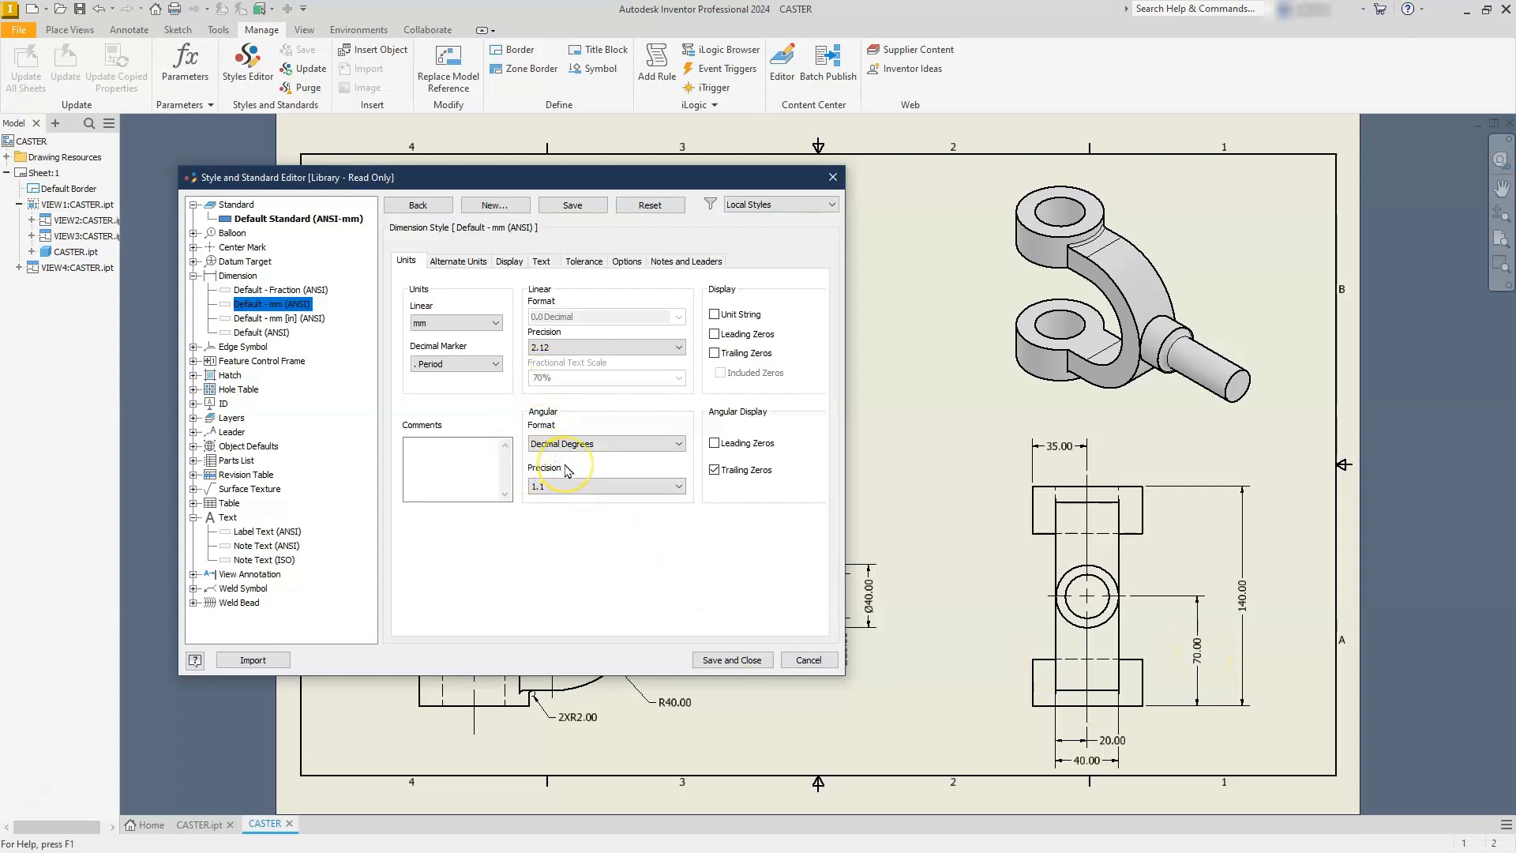
Step: Set the dimension style's text orientation for vertical linear dimensions to inline horizontal
{"action": "left_click", "coordinate": [462, 262]}
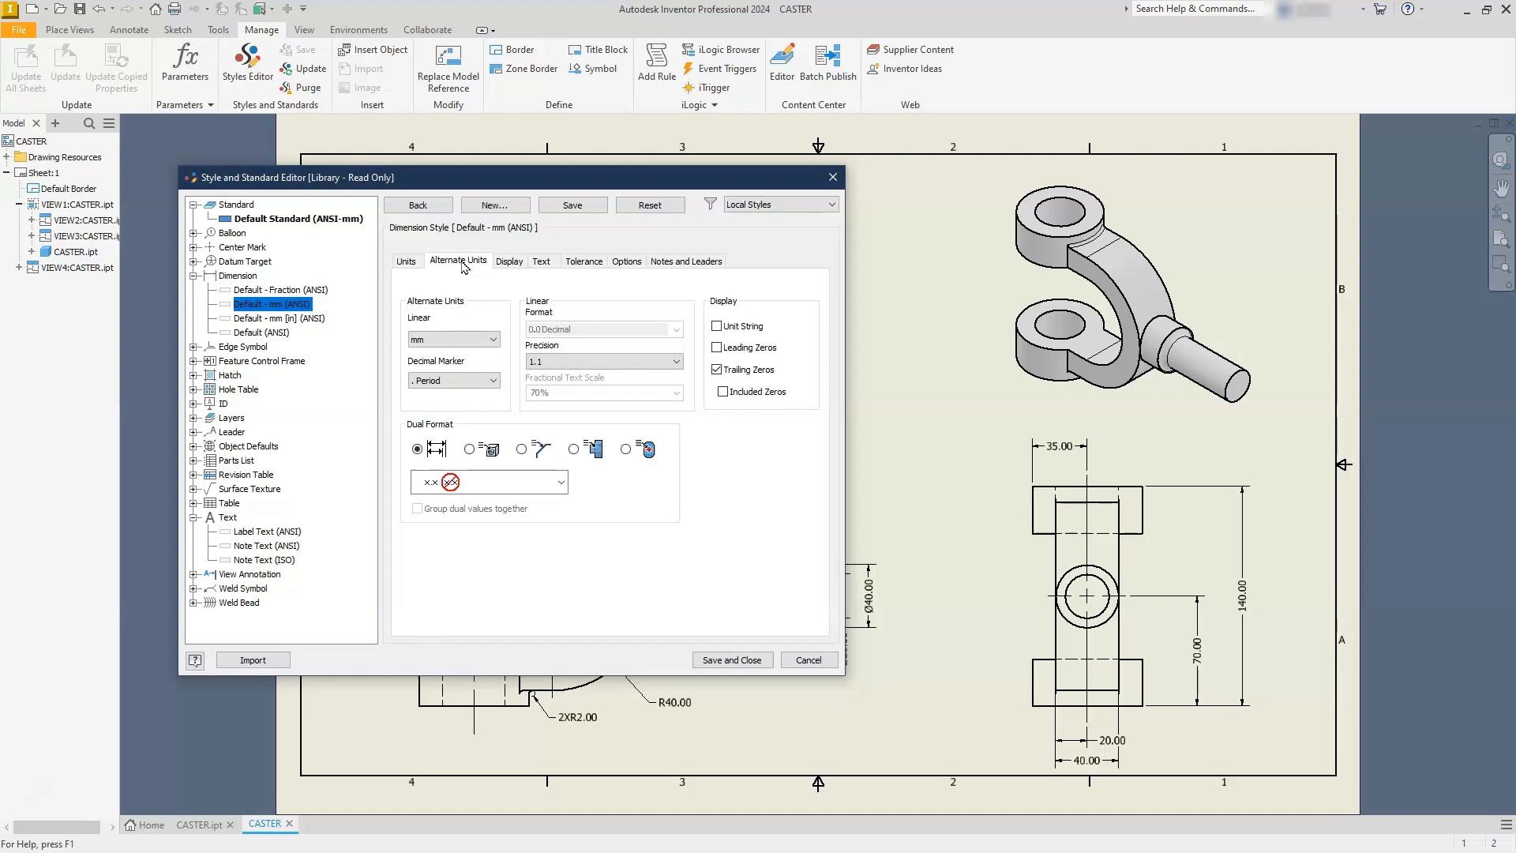
{"action": "left_click", "coordinate": [507, 261]}
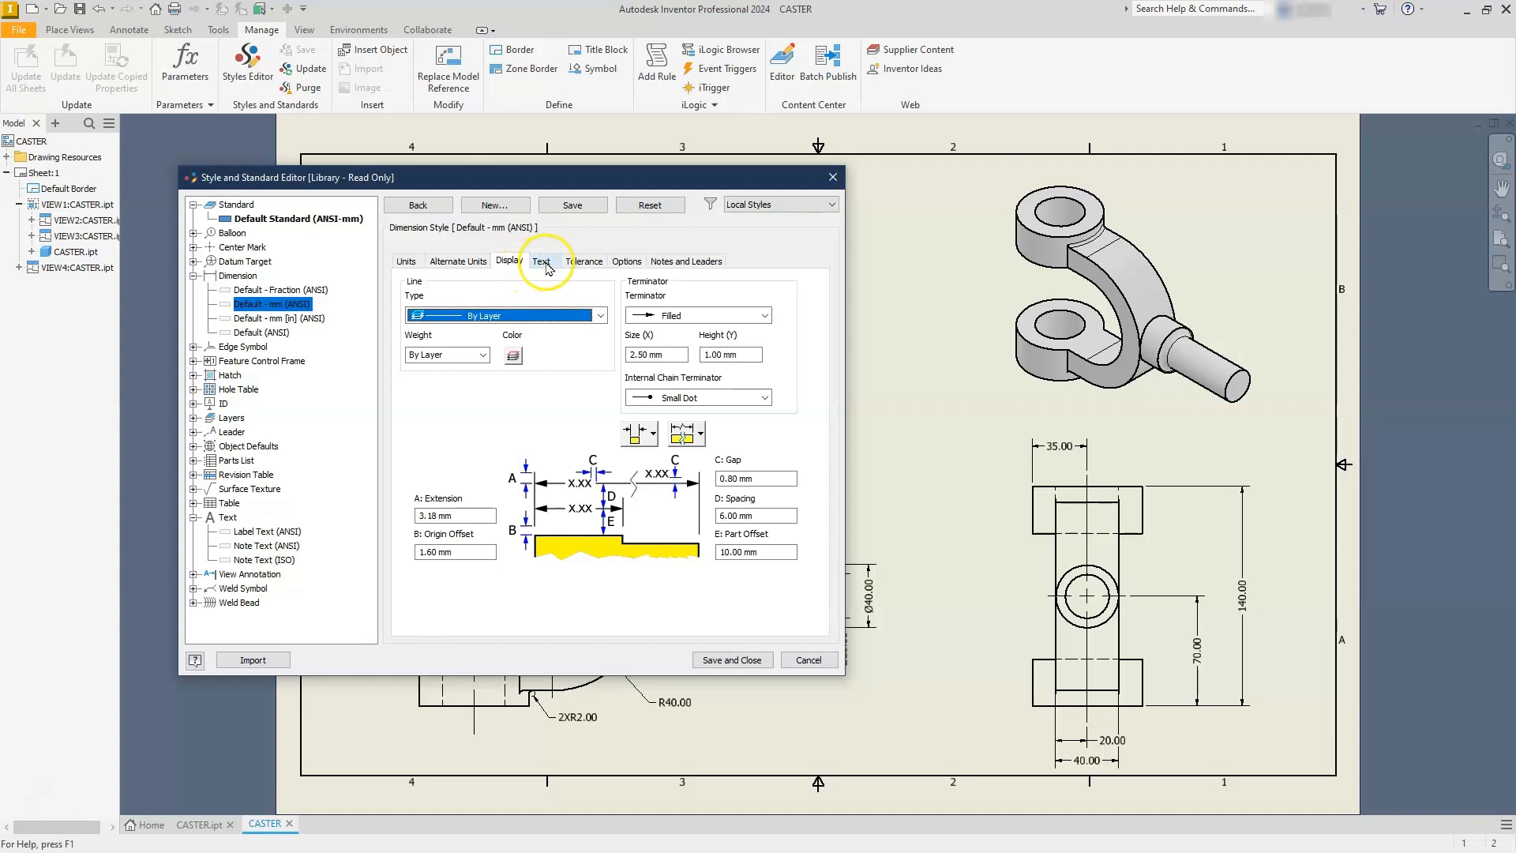
{"action": "left_click", "coordinate": [542, 262]}
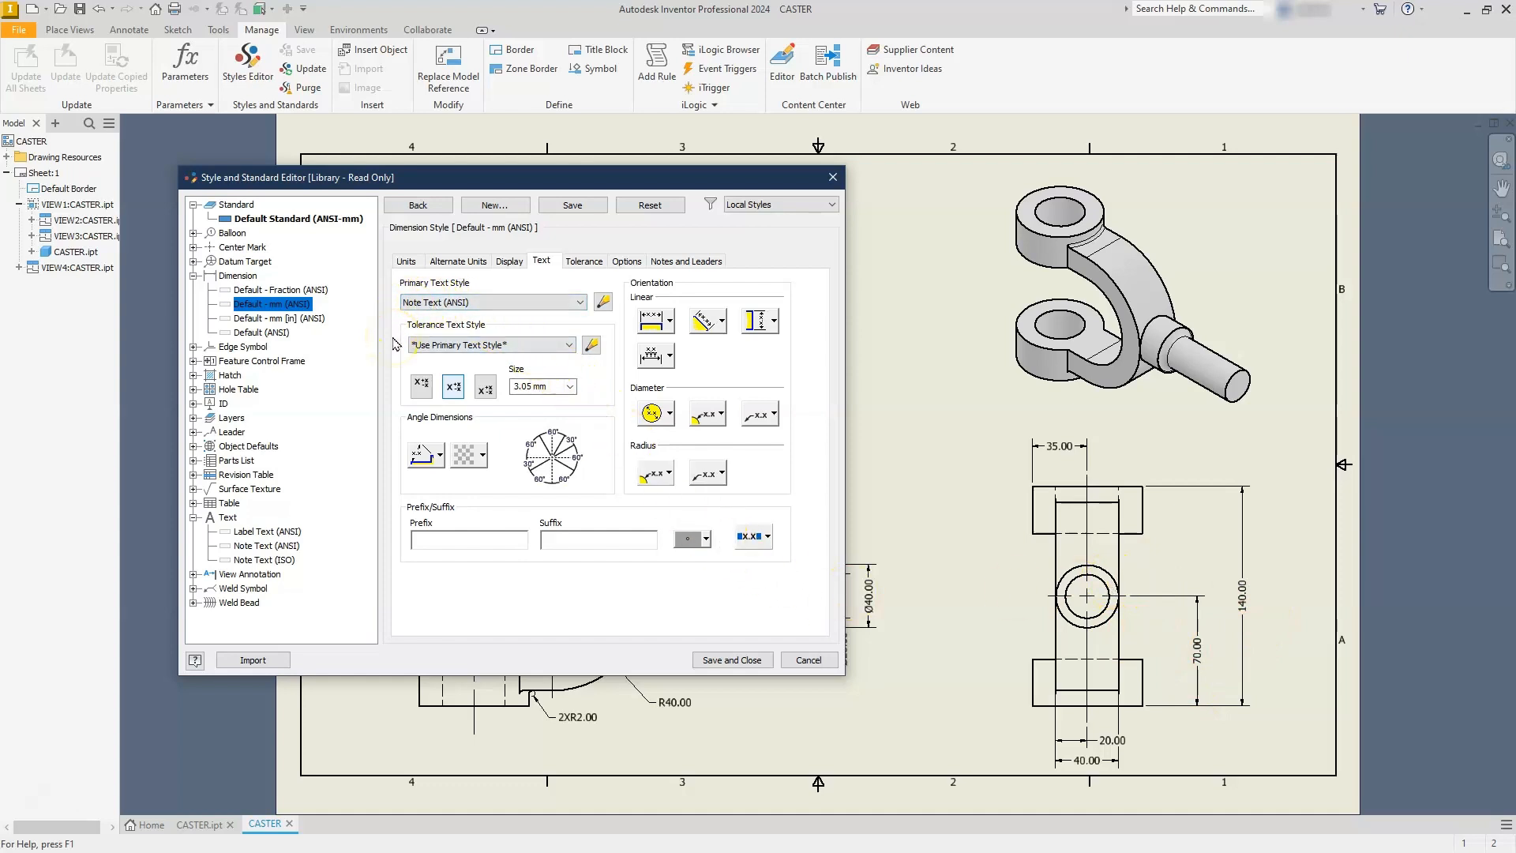
{"action": "left_click", "coordinate": [423, 305]}
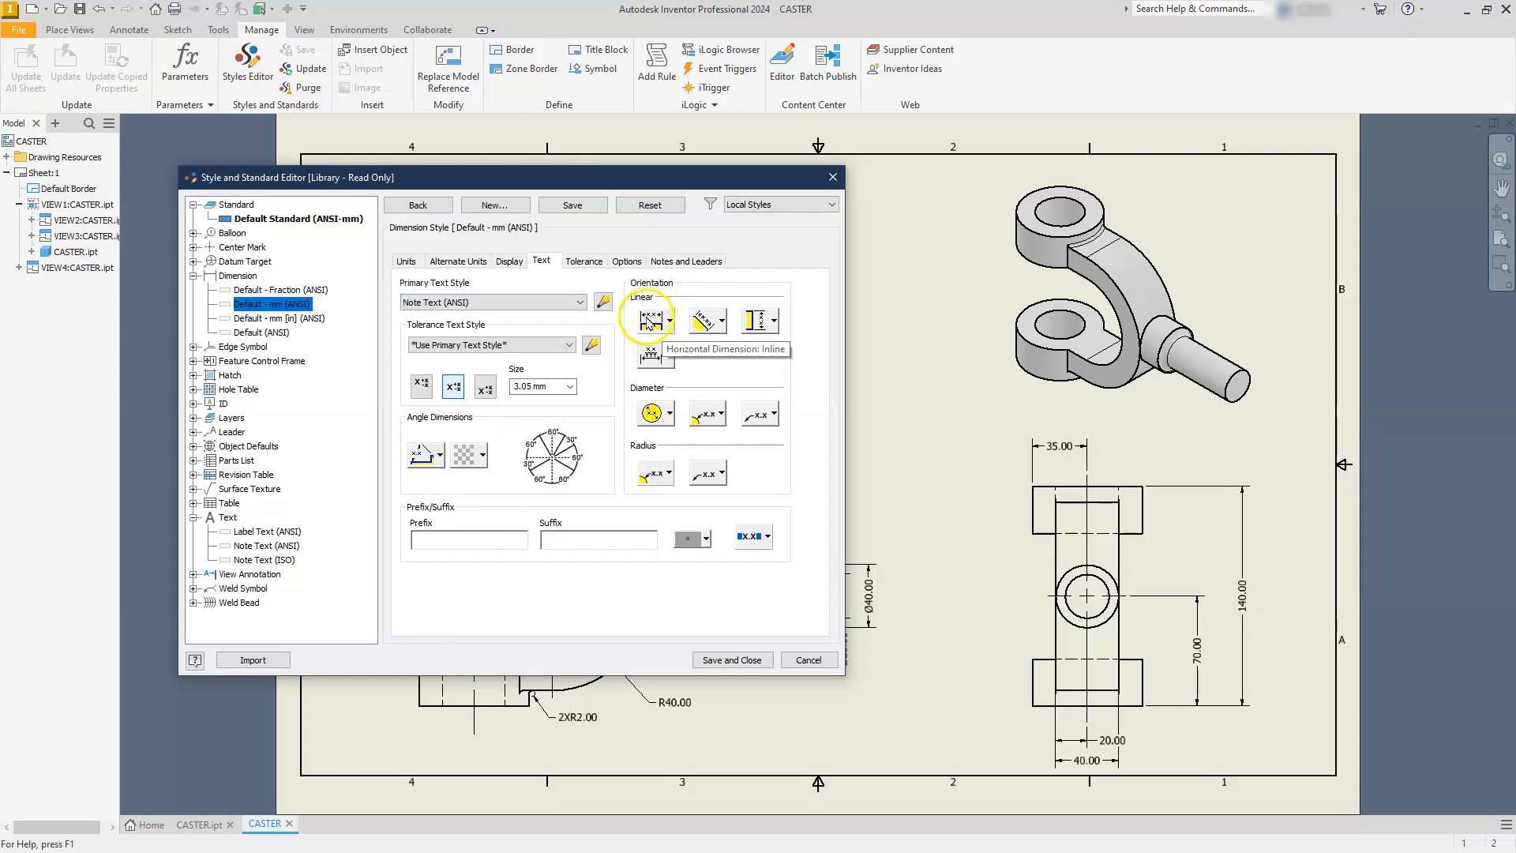
{"action": "left_click", "coordinate": [758, 318]}
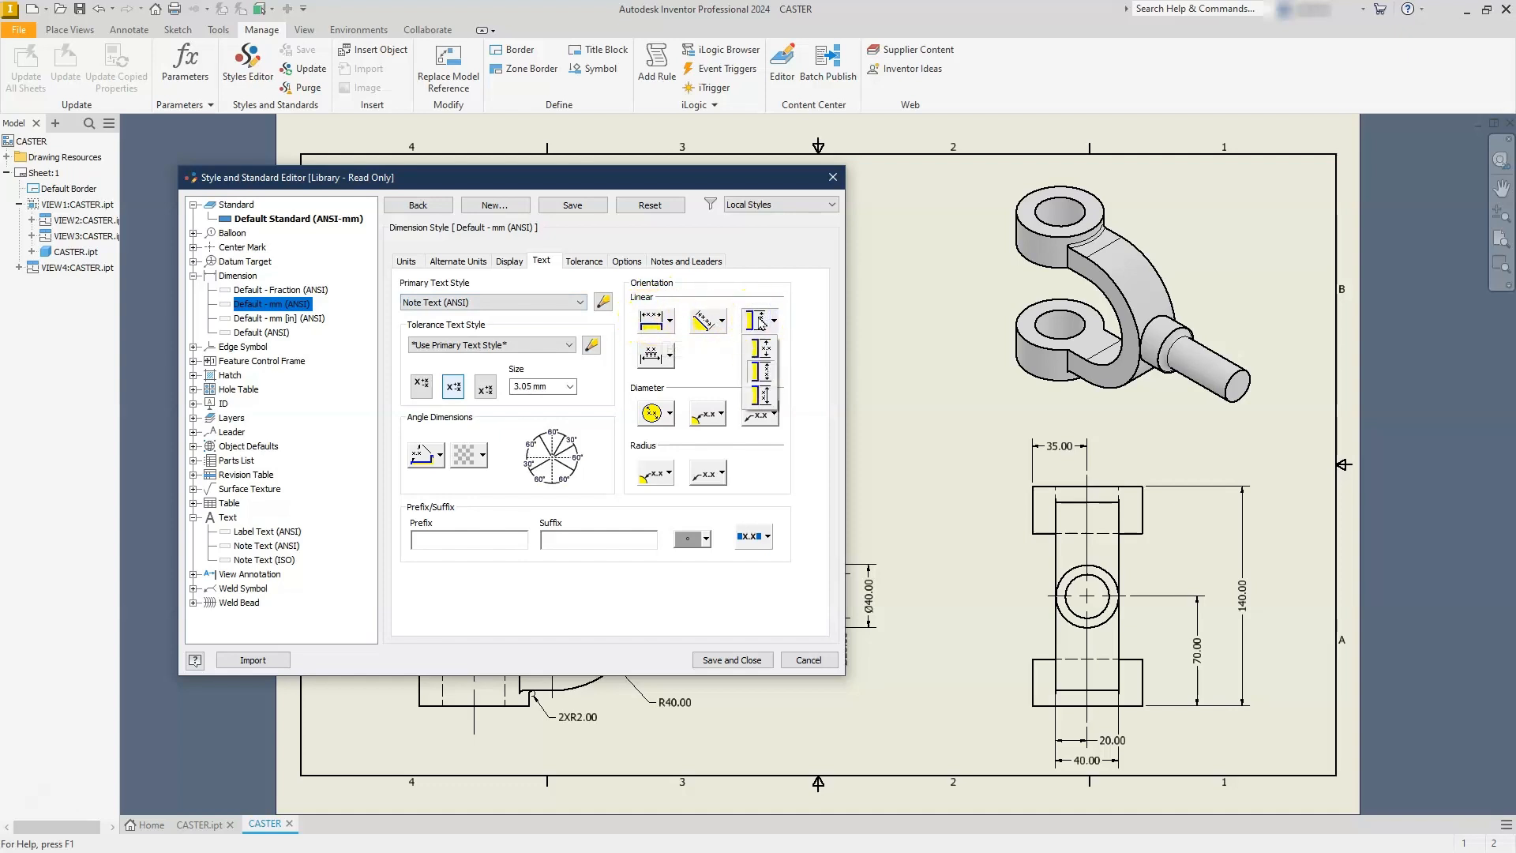
{"action": "left_click", "coordinate": [764, 348]}
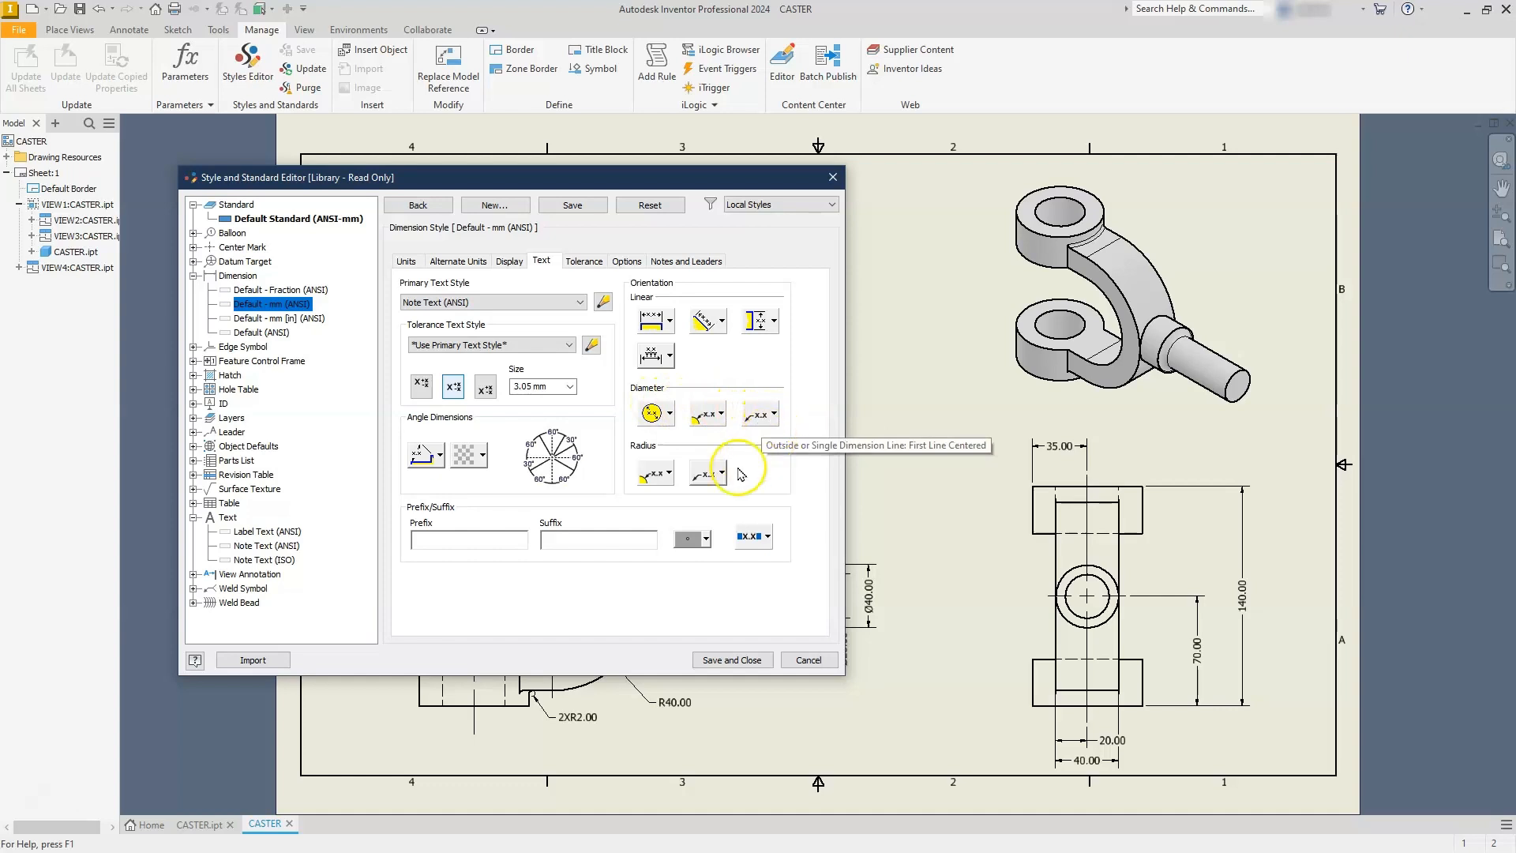
Step: Examine the dimension style's radius text orientation, tolerance, arrowhead options, and notes and leaders settings
{"action": "left_click", "coordinate": [670, 474]}
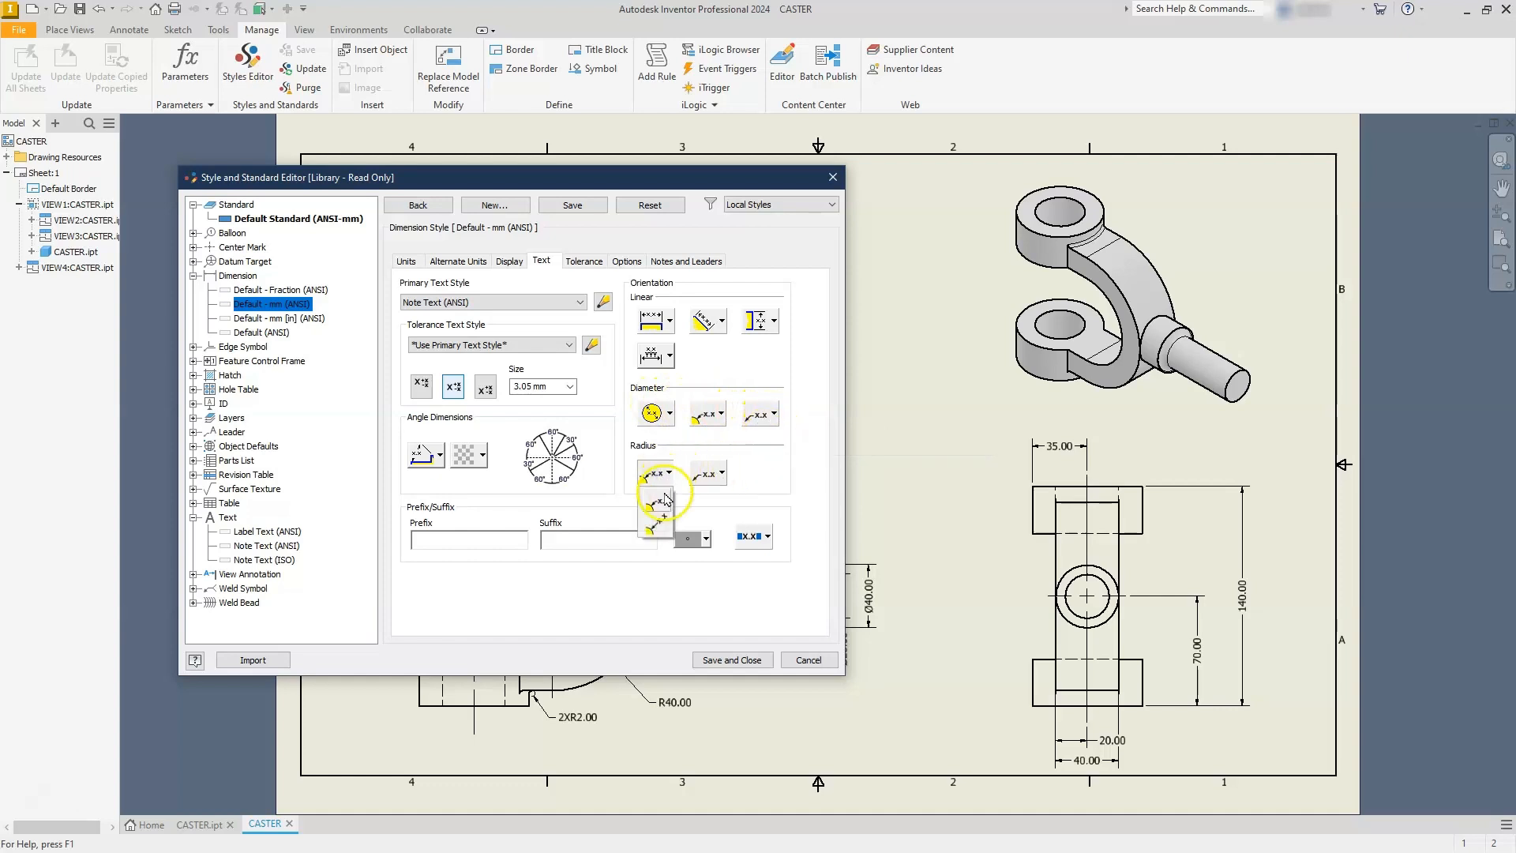
{"action": "left_click", "coordinate": [662, 504]}
{"action": "left_click", "coordinate": [662, 506]}
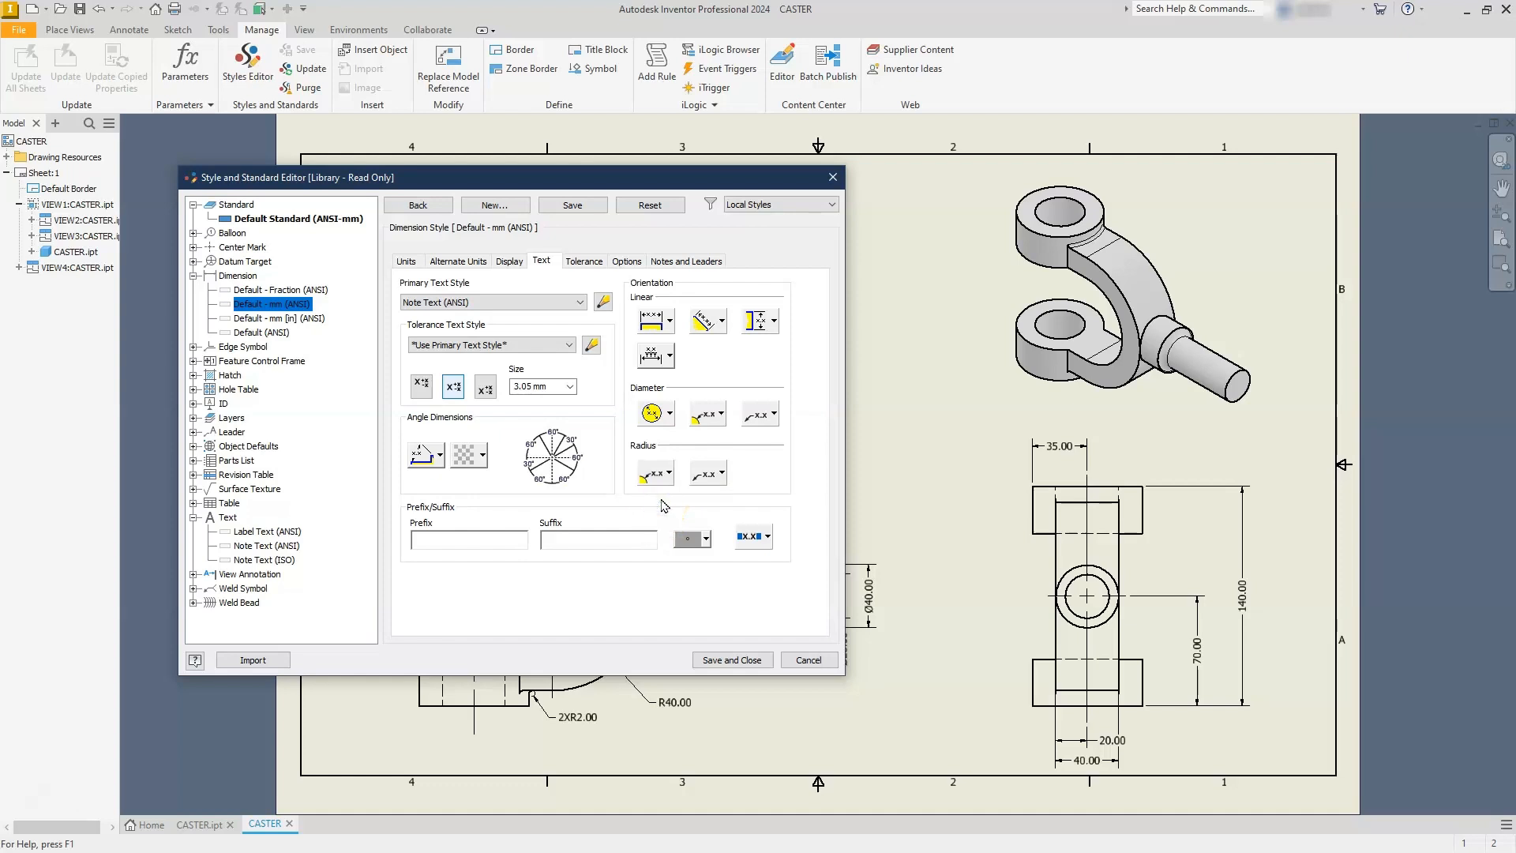
{"action": "left_click", "coordinate": [583, 267]}
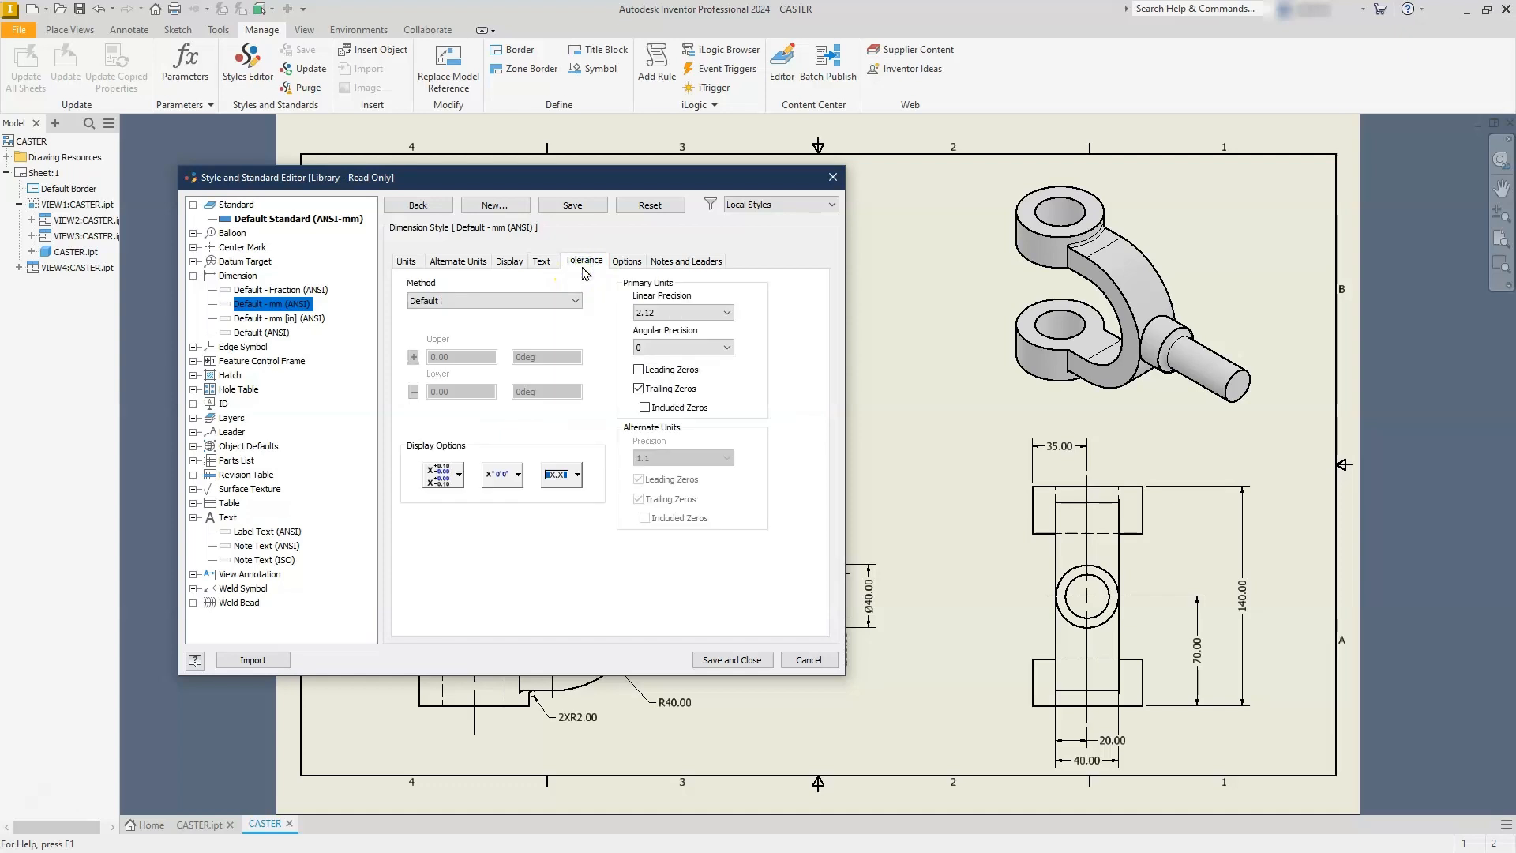
{"action": "left_click", "coordinate": [628, 267]}
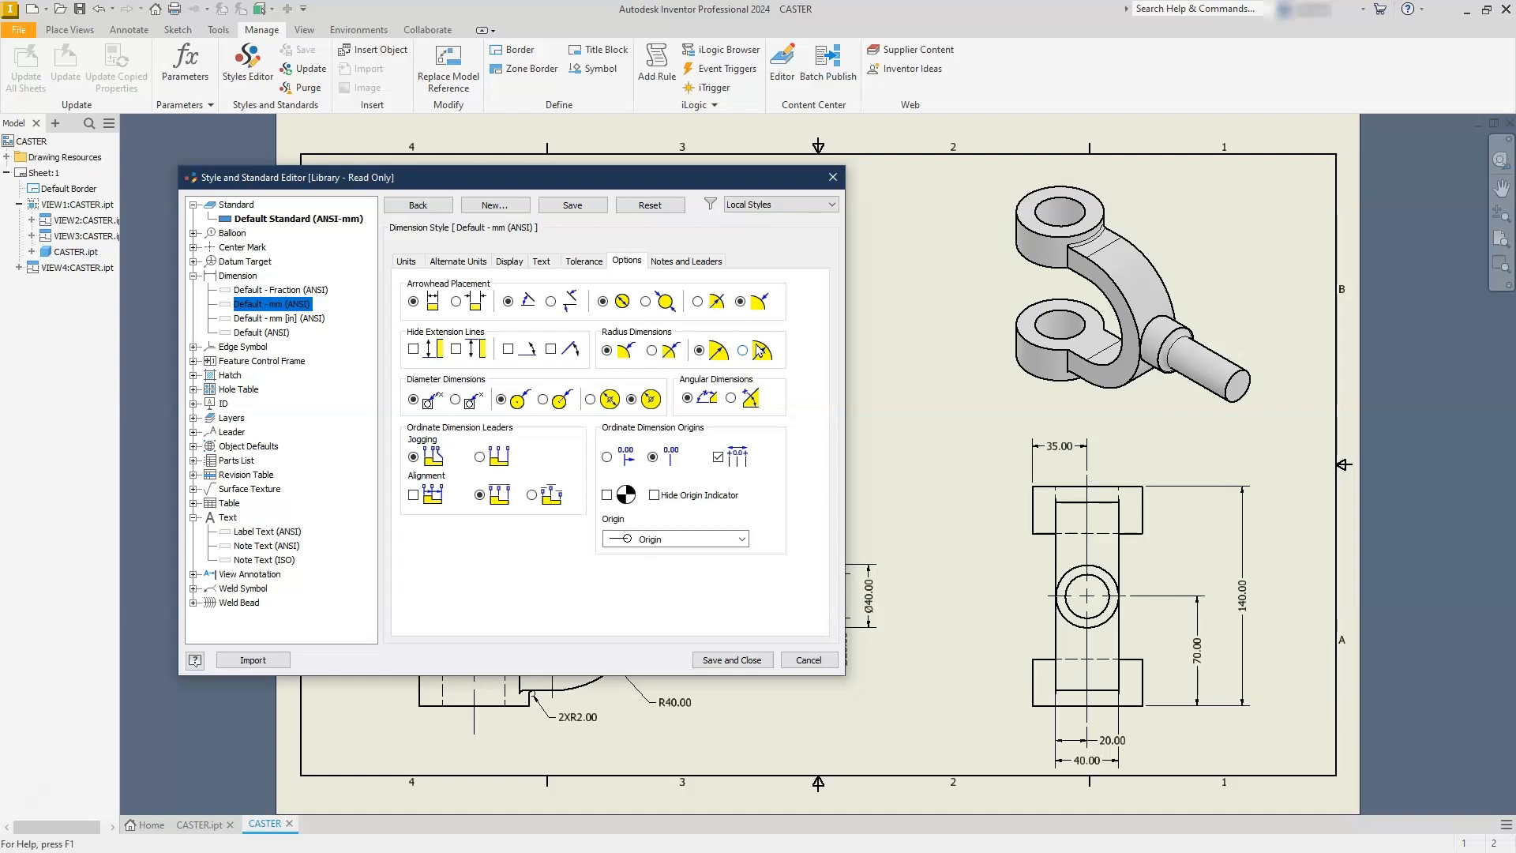
{"action": "left_click", "coordinate": [660, 262]}
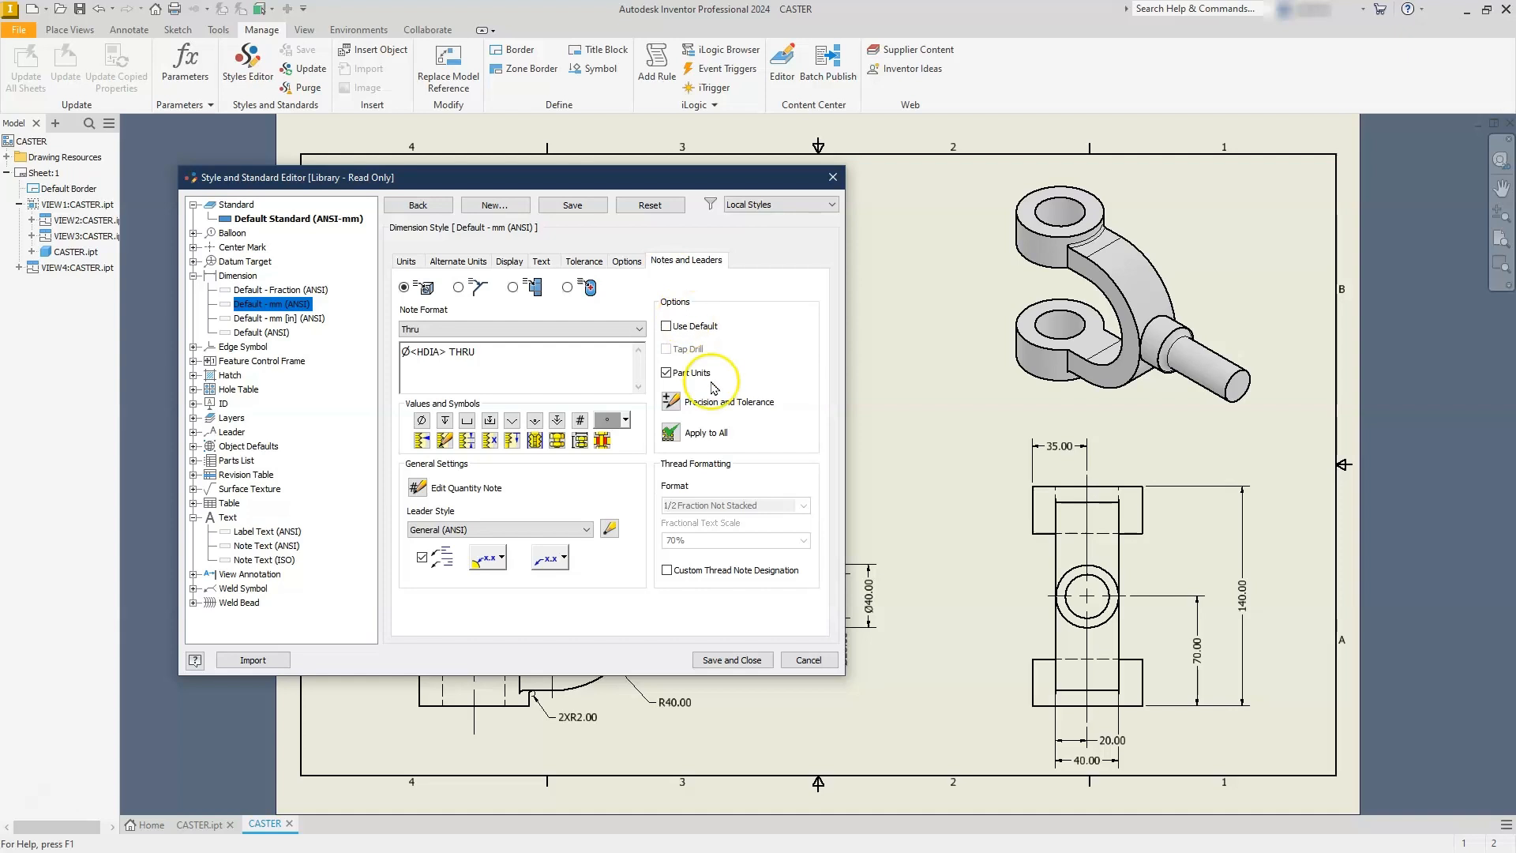
Step: Save the dimension style changes and close the Style and Standard Editor
{"action": "left_click", "coordinate": [724, 660]}
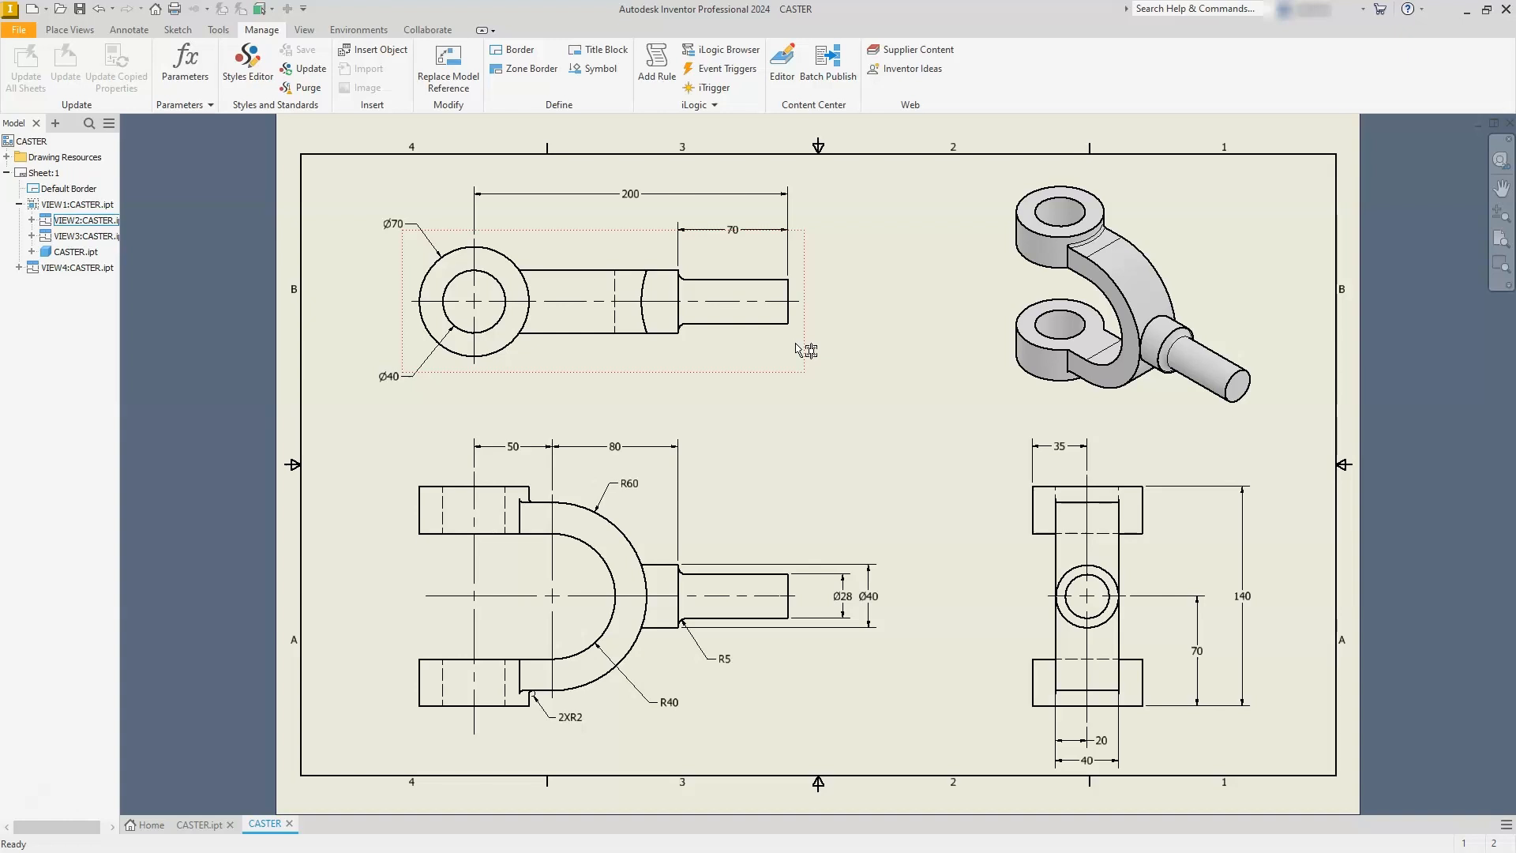
{"action": "left_click", "coordinate": [824, 367]}
{"action": "left_click", "coordinate": [659, 369]}
{"action": "left_click", "coordinate": [339, 643]}
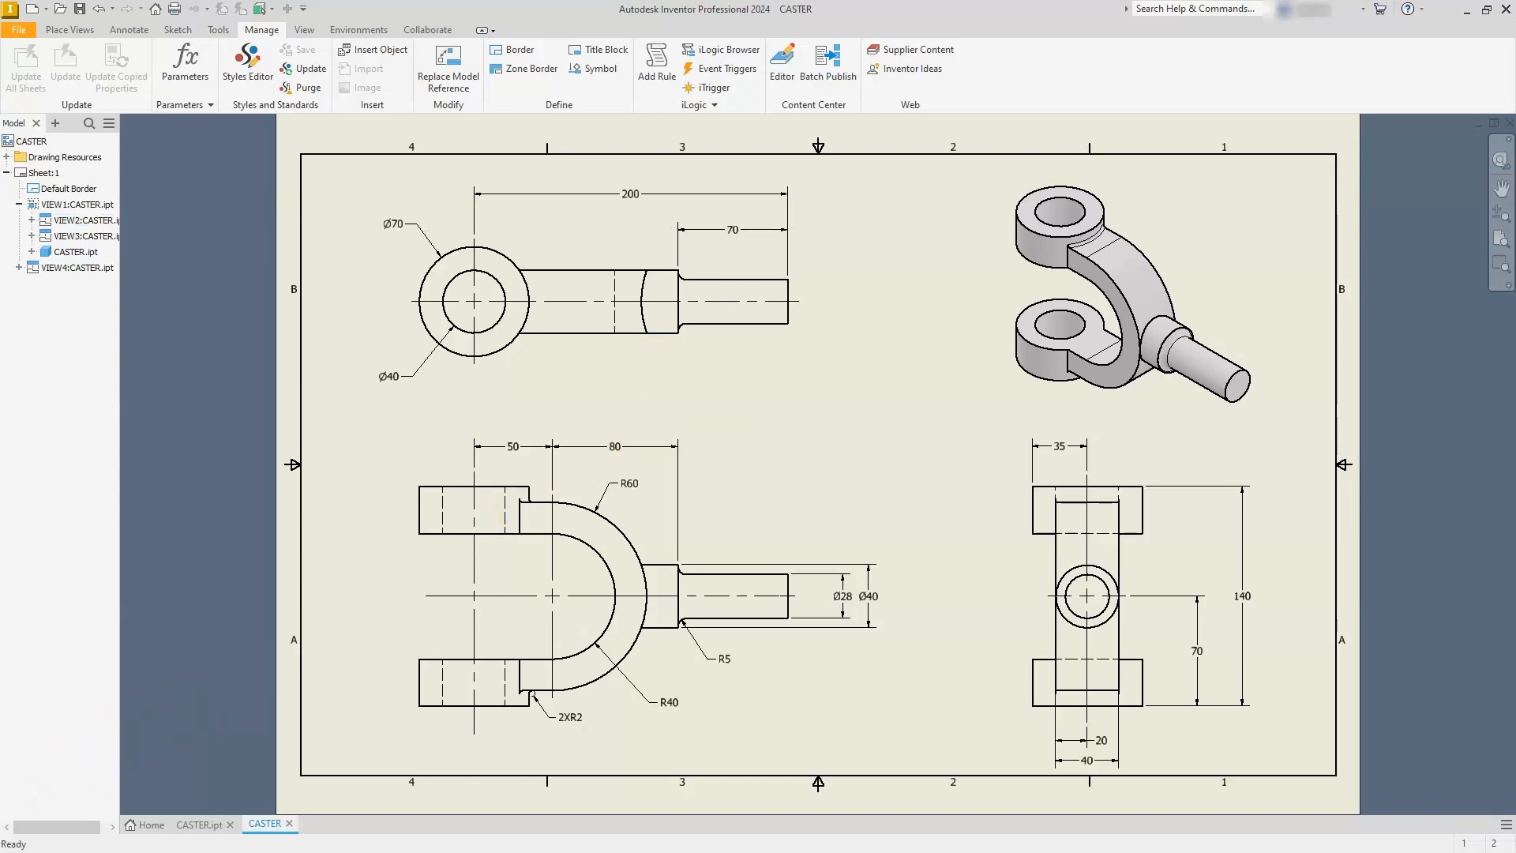